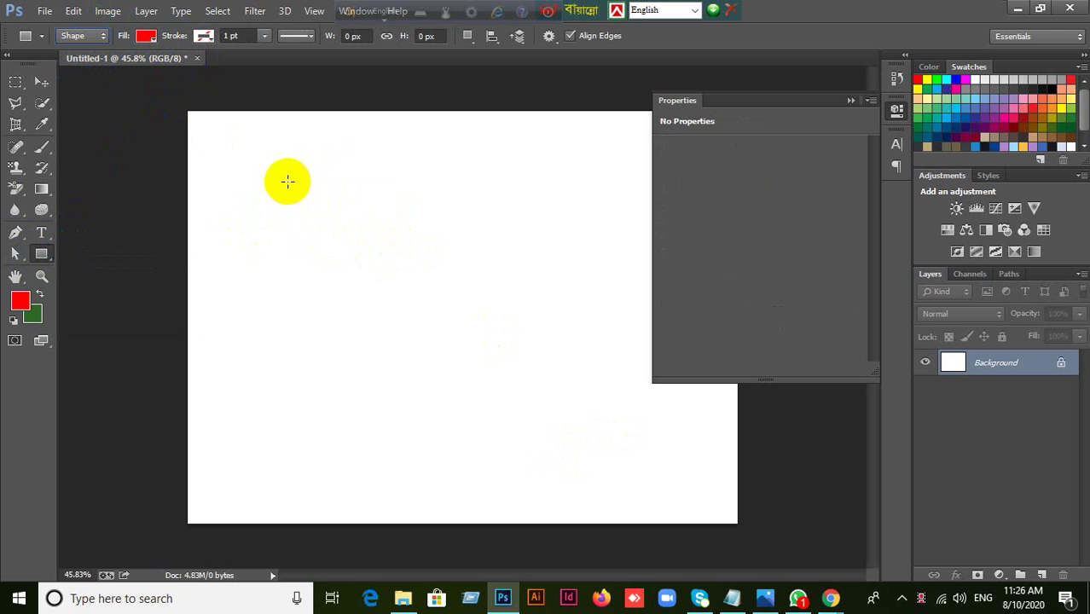
Step: Draw a red rectangle shape about 758 × 699 px near the canvas centre, then undo it
left_click_drag(288, 180, 566, 438)
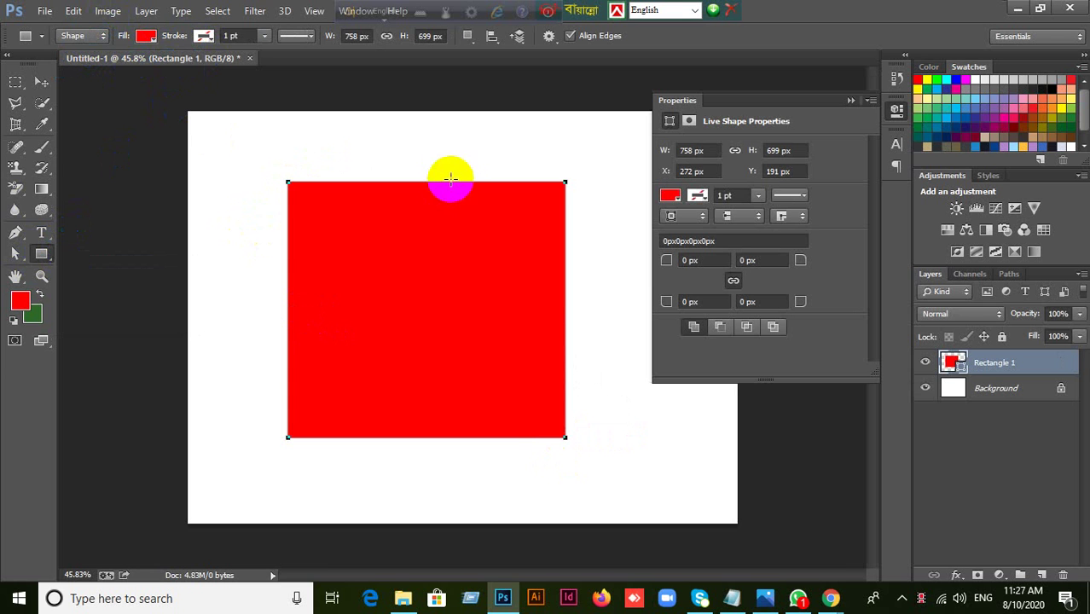
left_click(850, 100)
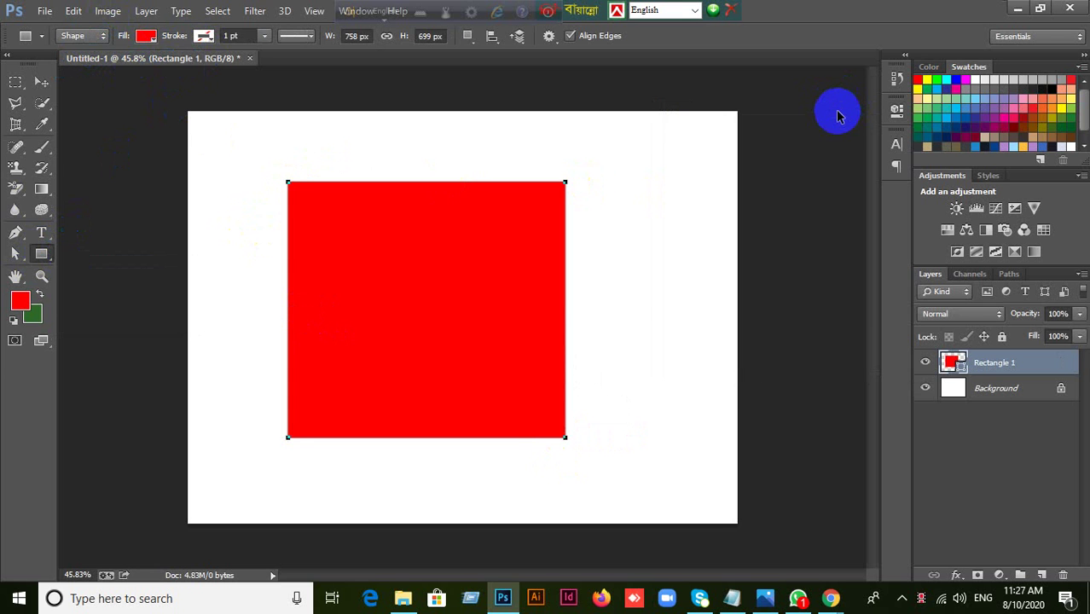
key("ctrl+z")
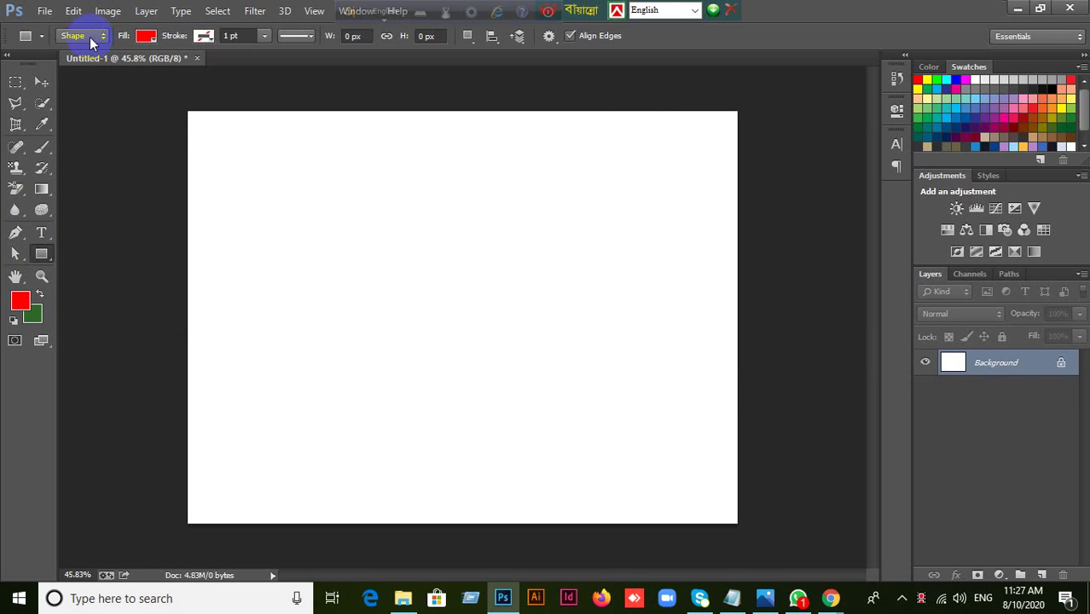
Step: Draw a rectangle about 795 × 694 px in Path mode, convert it to a selection, and deselect it
left_click(93, 37)
left_click(82, 66)
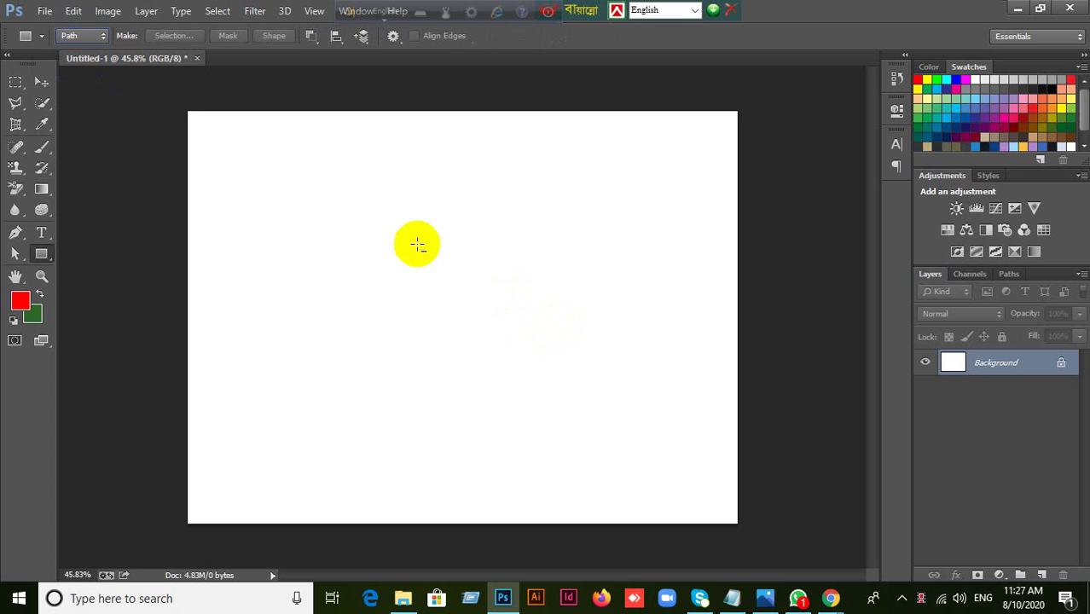
left_click_drag(302, 186, 592, 441)
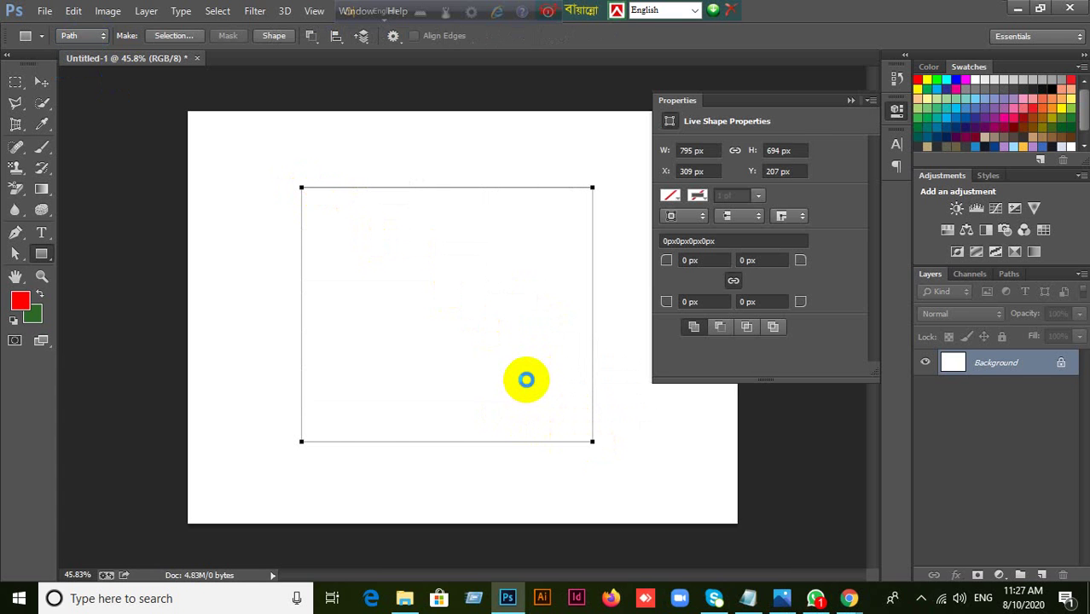
key("ctrl+Return")
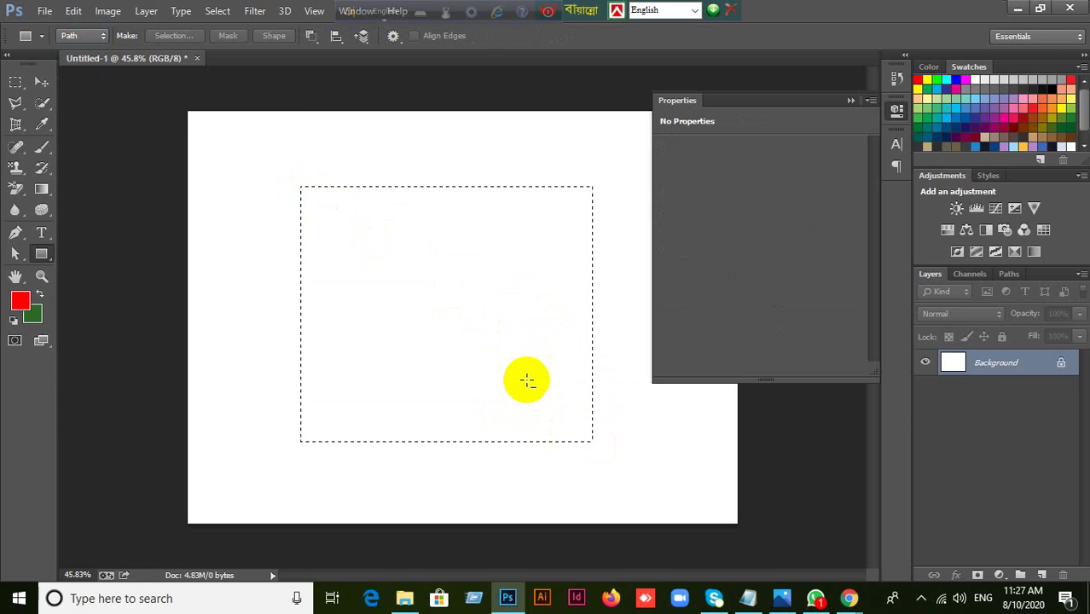
key("ctrl+d")
Step: Draw a red ellipse about 450 × 609 px with the Ellipse tool in Shape mode, then undo it
left_click(42, 255)
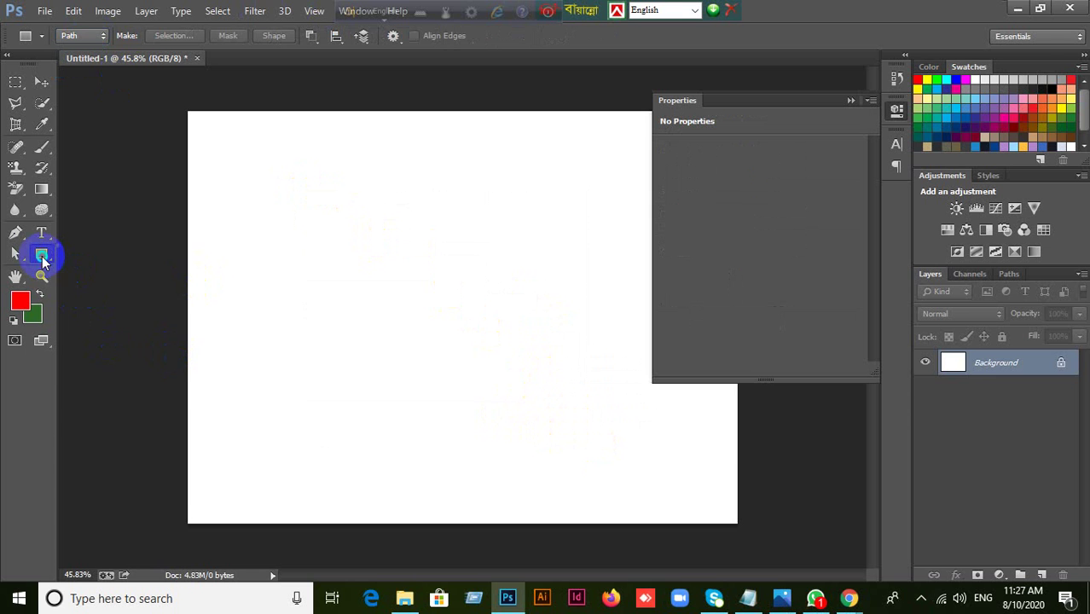
left_click(82, 283)
left_click(70, 36)
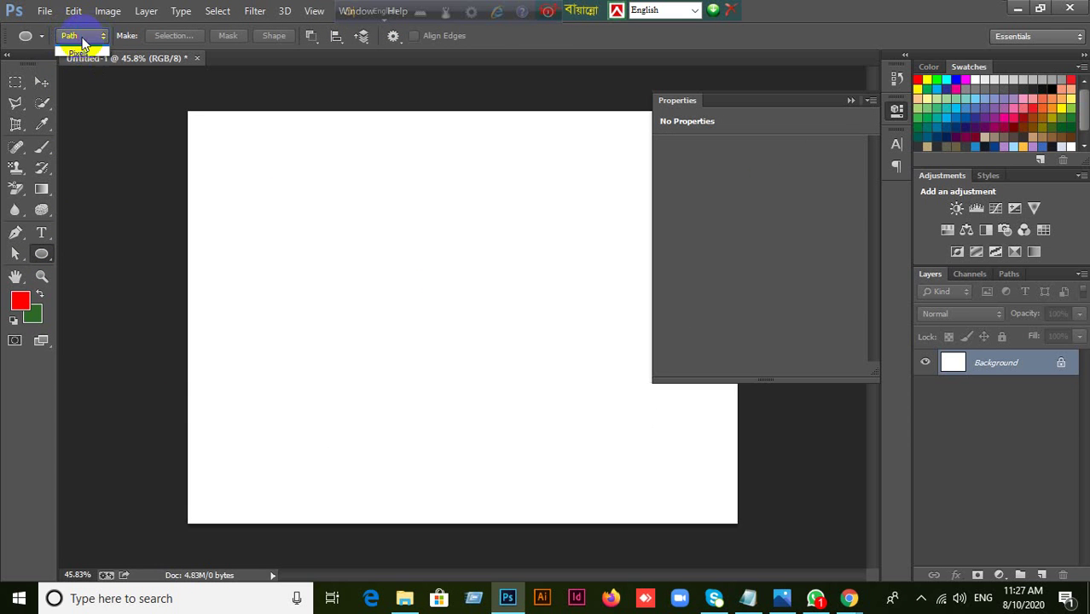
left_click(73, 51)
left_click_drag(309, 192, 473, 417)
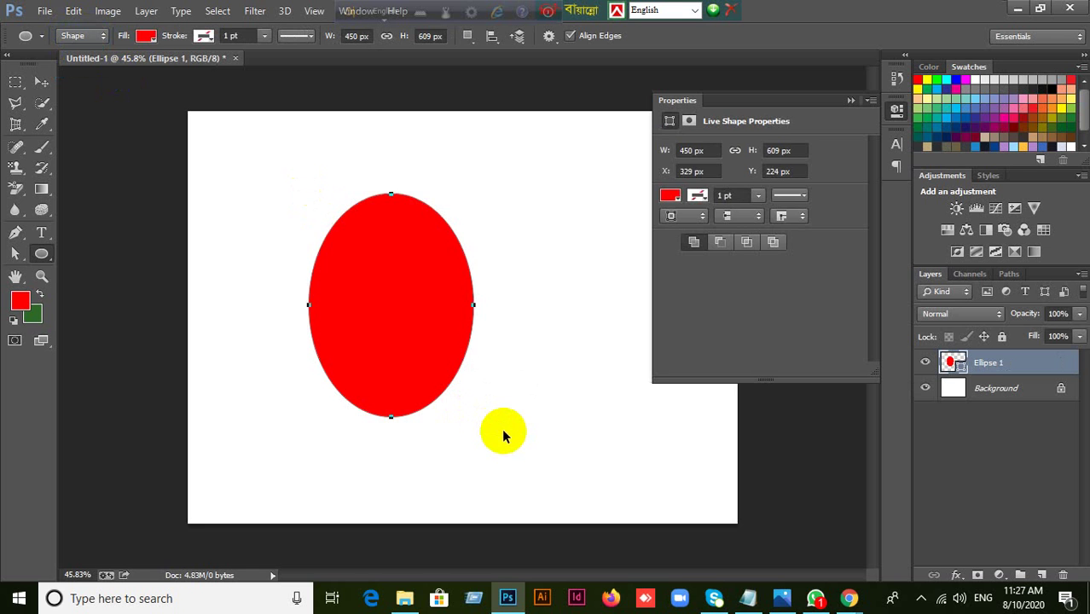
key("ctrl+z")
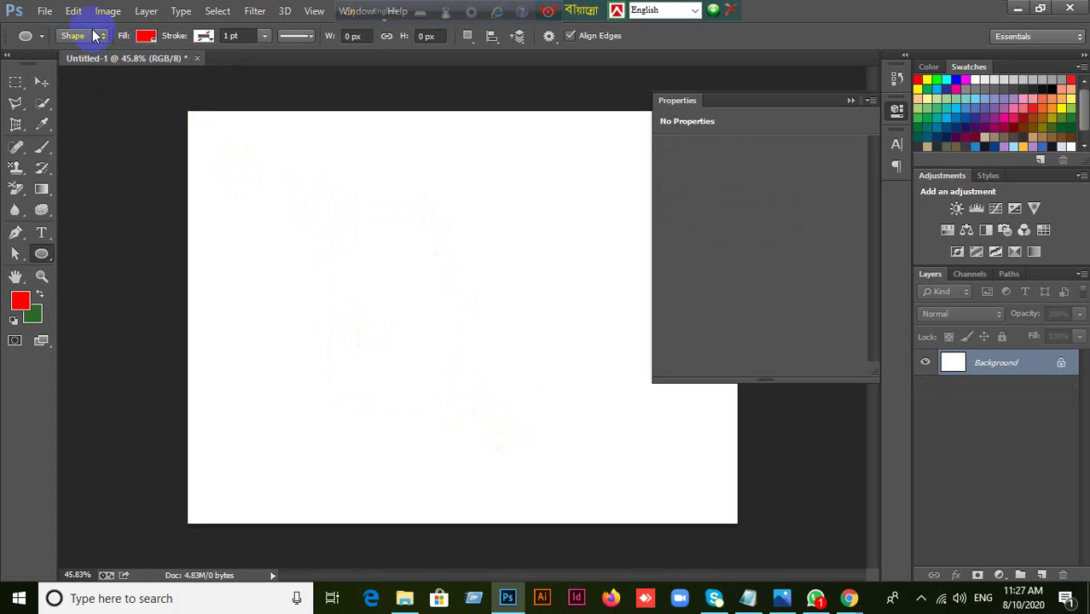
Step: Set the Ellipse tool to Path mode and switch between the Rectangular and Elliptical Marquee tools
left_click(94, 39)
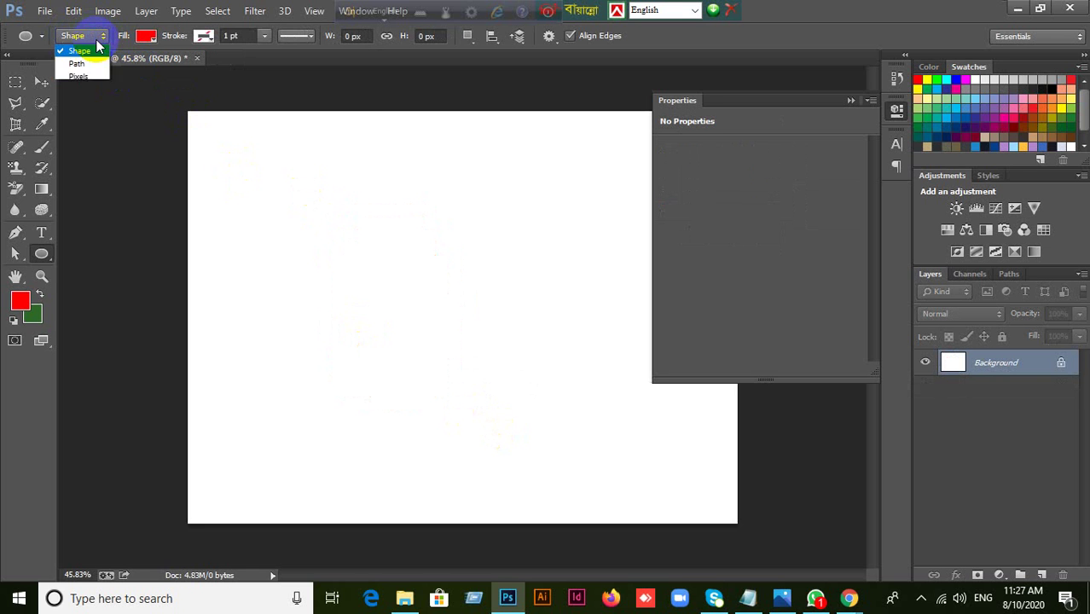
left_click(77, 63)
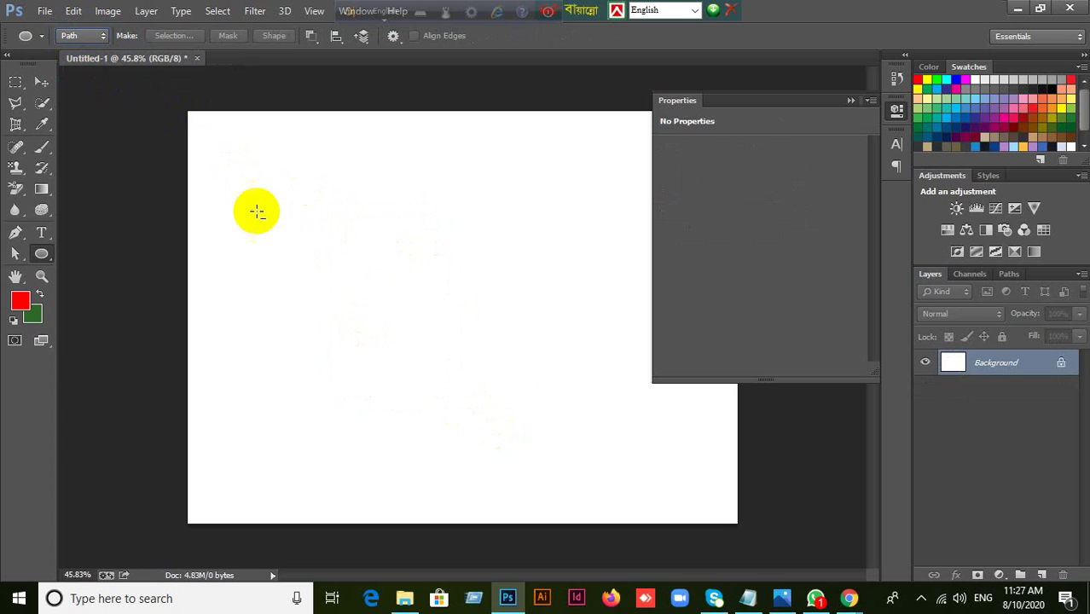
left_click(16, 82)
left_click(57, 96)
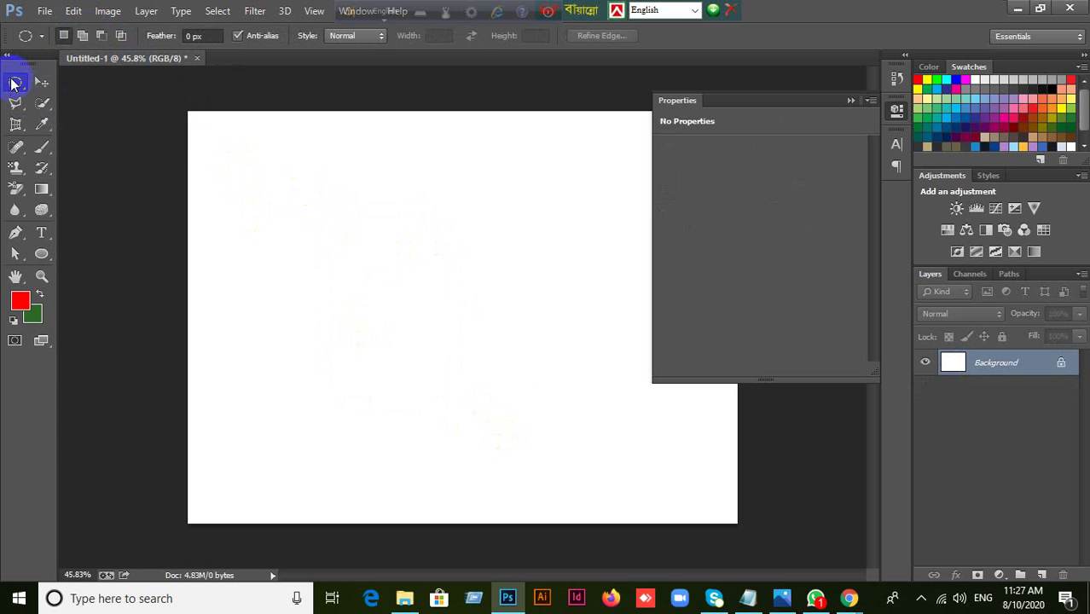
left_click(16, 82)
left_click(101, 80)
left_click(20, 84)
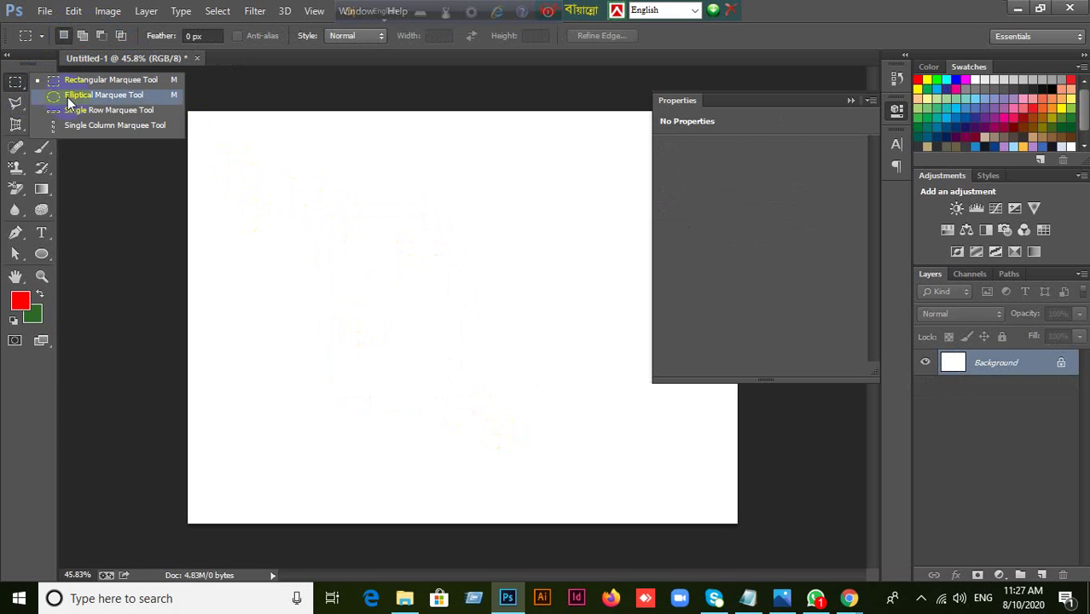
left_click(68, 97)
Step: Draw a circle about 674 px across with the Ellipse tool in Path mode, convert it to a selection, and deselect it
left_click(41, 254)
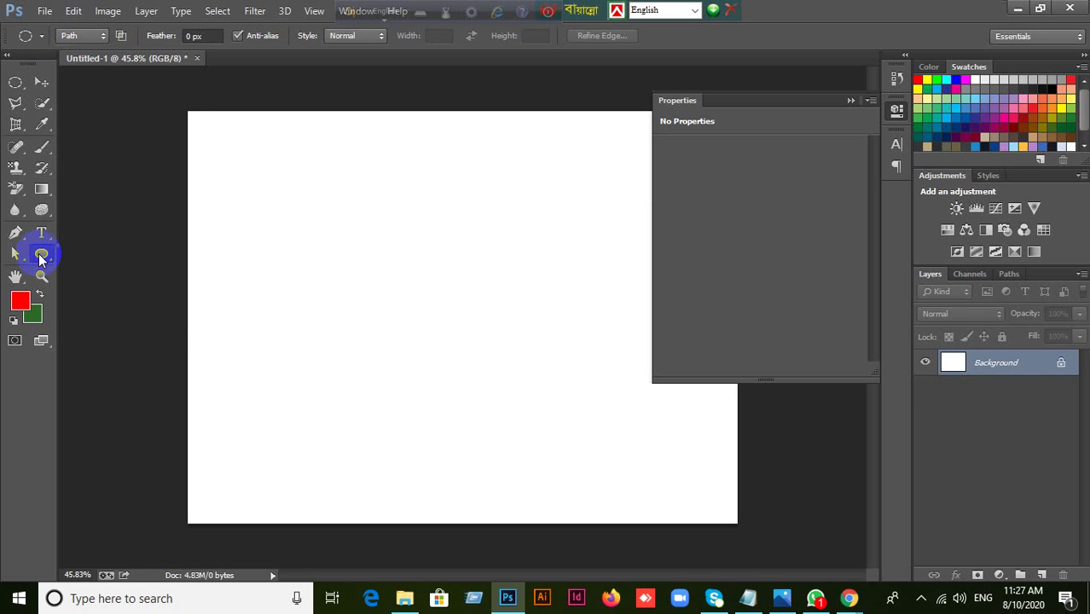
left_click(109, 282)
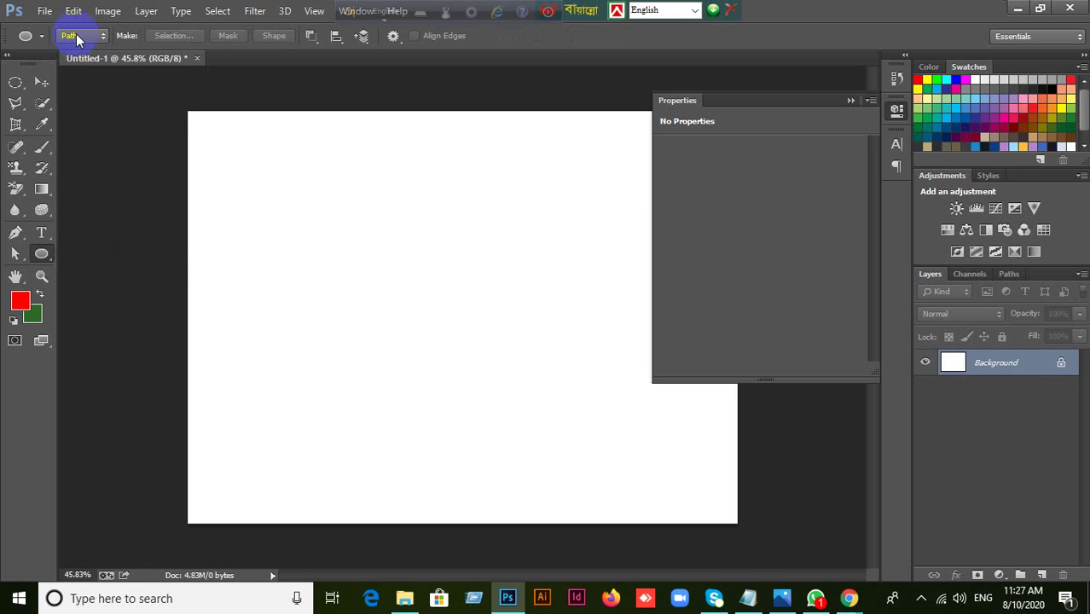
left_click(76, 33)
left_click(75, 55)
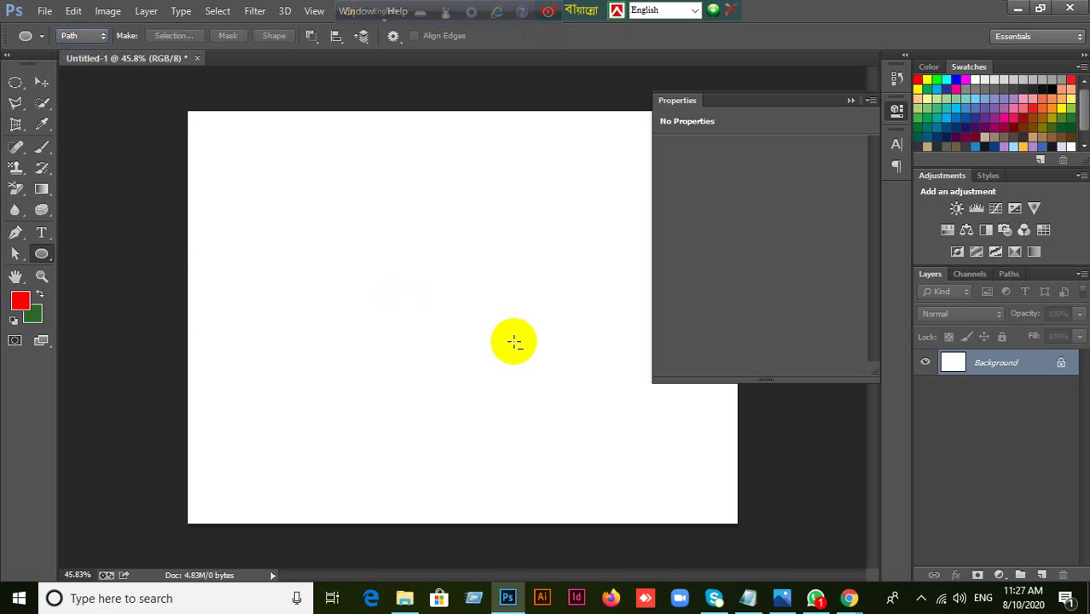
left_click_drag(340, 198, 588, 446)
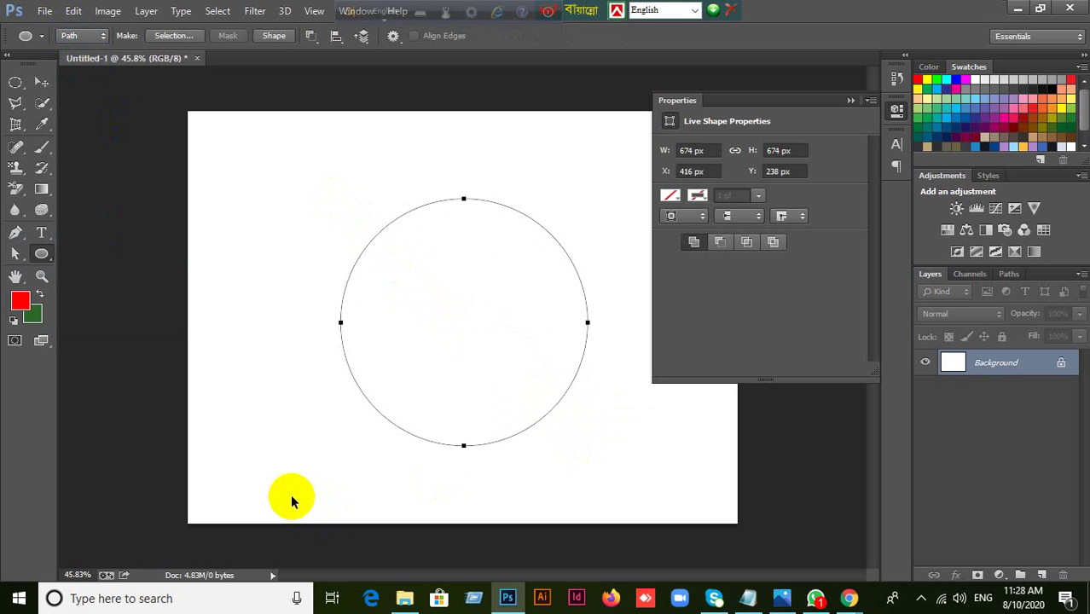
key("ctrl+Return")
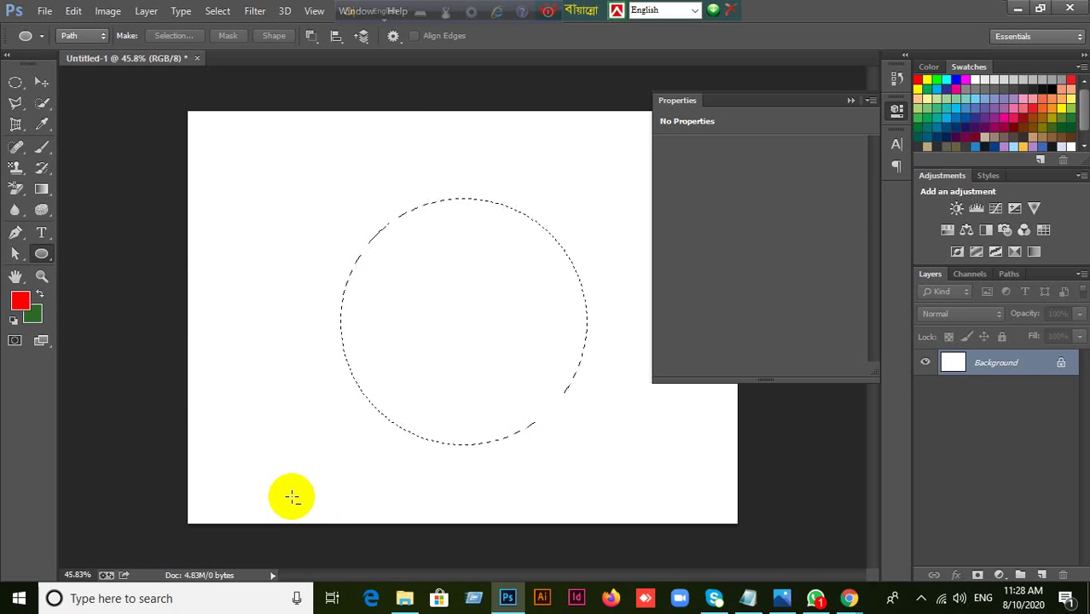
key("ctrl+d")
Step: Draw a selection with the Rectangular Marquee tool and one with the Elliptical Marquee tool, deselecting each
left_click(15, 82)
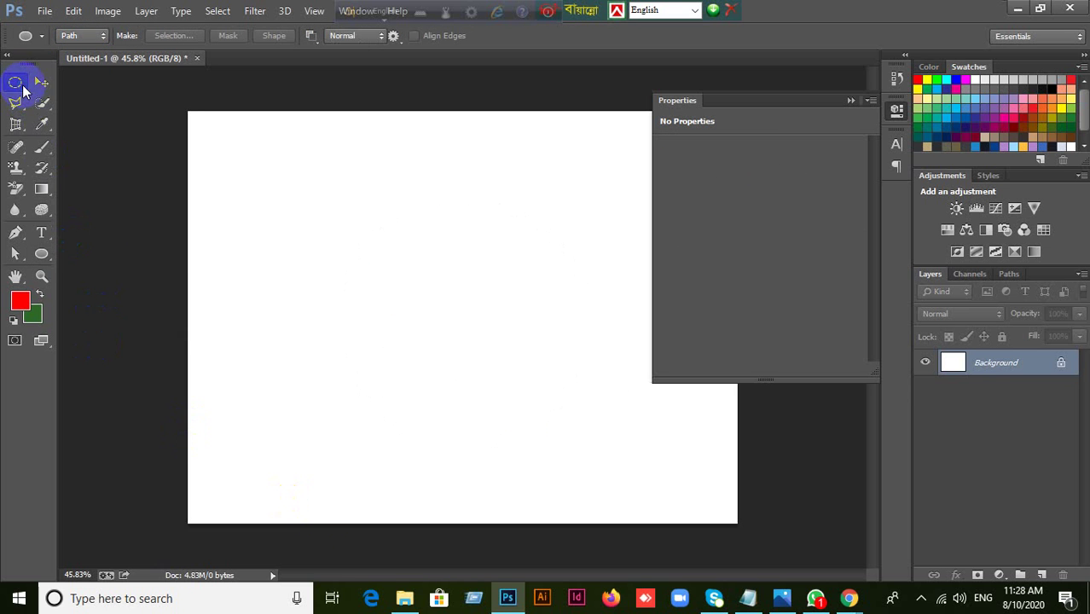
left_click(70, 85)
left_click_drag(383, 178, 559, 357)
key("ctrl+d")
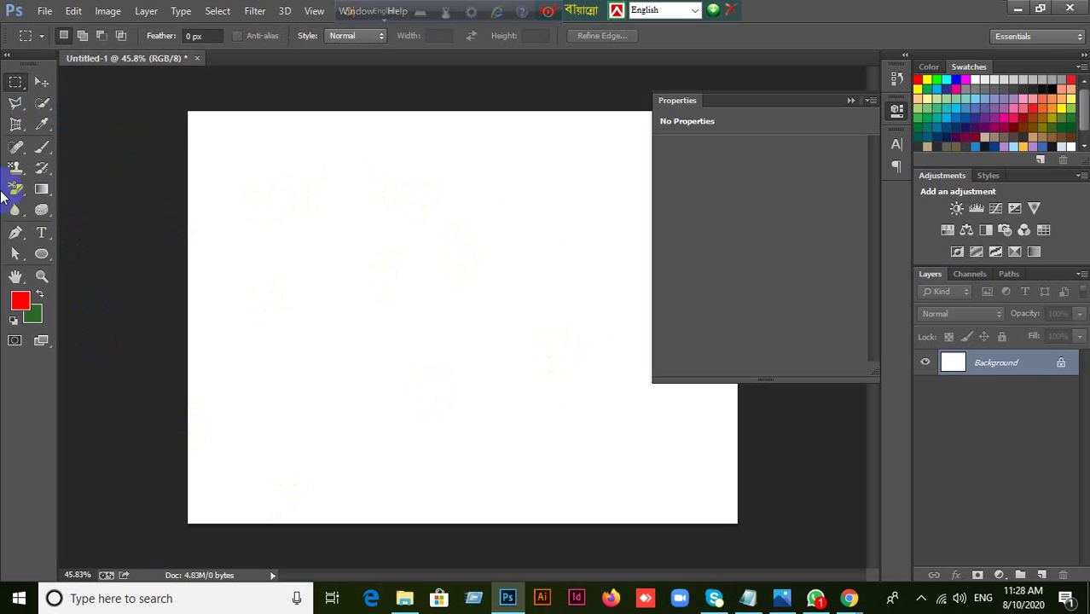
left_click(15, 83)
left_click(53, 95)
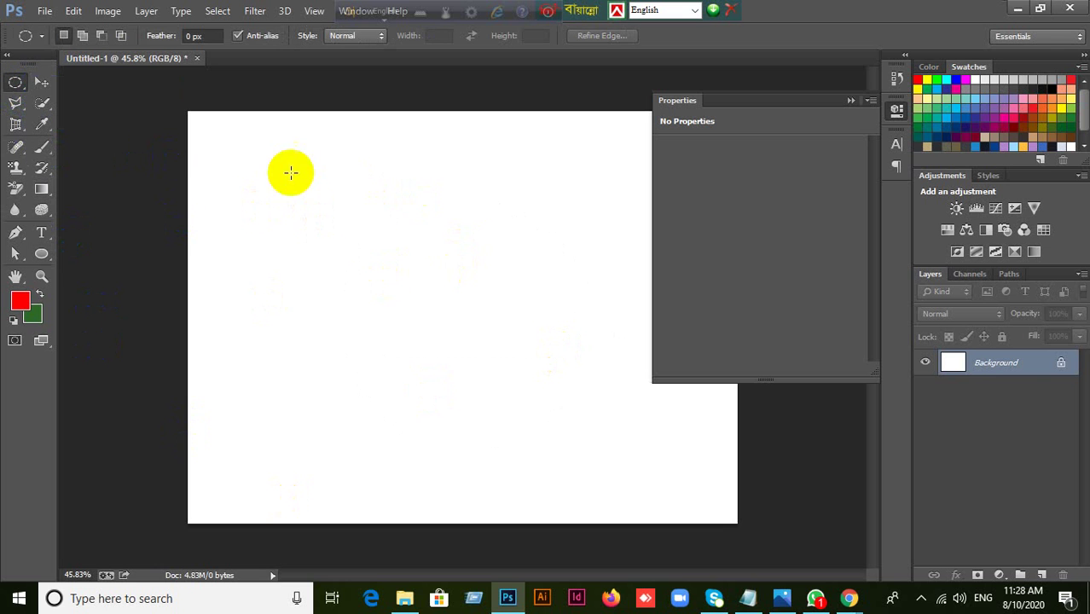
left_click_drag(486, 343, 487, 345)
key("ctrl+d")
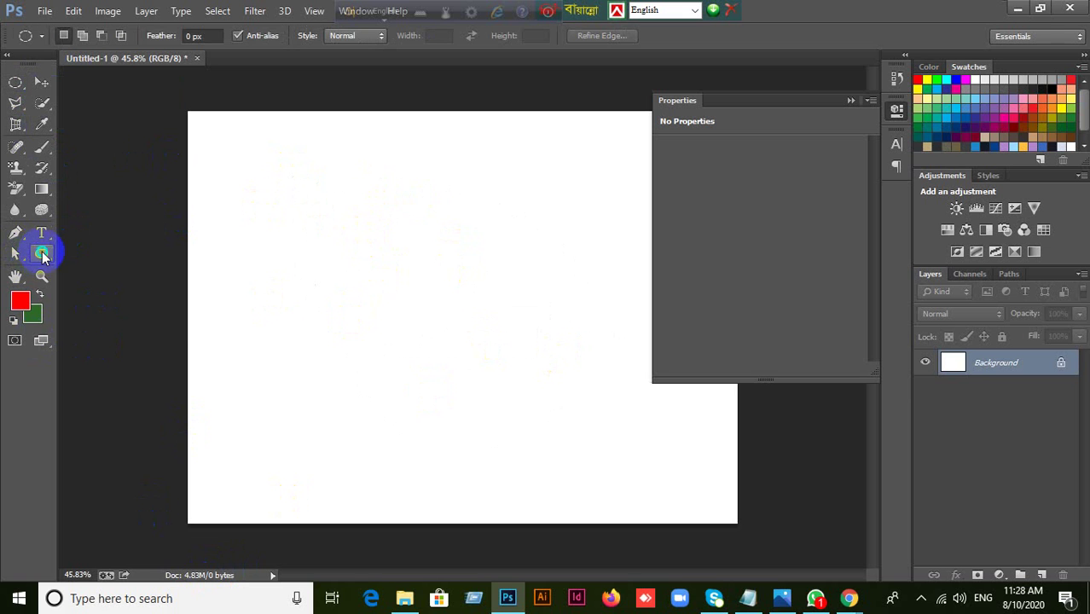
Step: Activate the Ellipse tool and switch its drawing mode between Path and Shape, ending on Shape
left_click(42, 253)
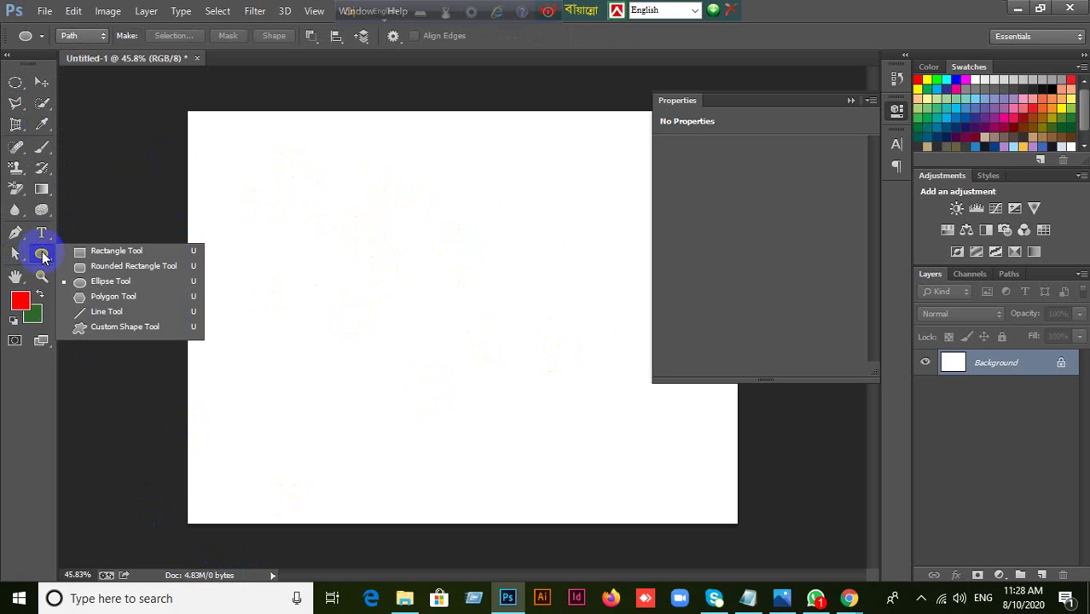
left_click(83, 36)
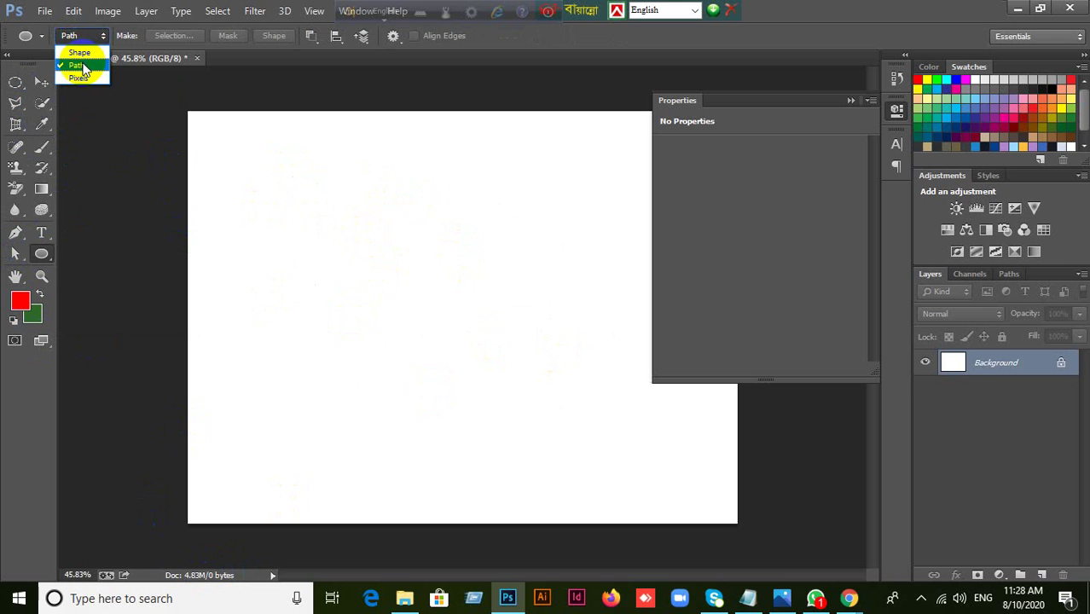
left_click(83, 69)
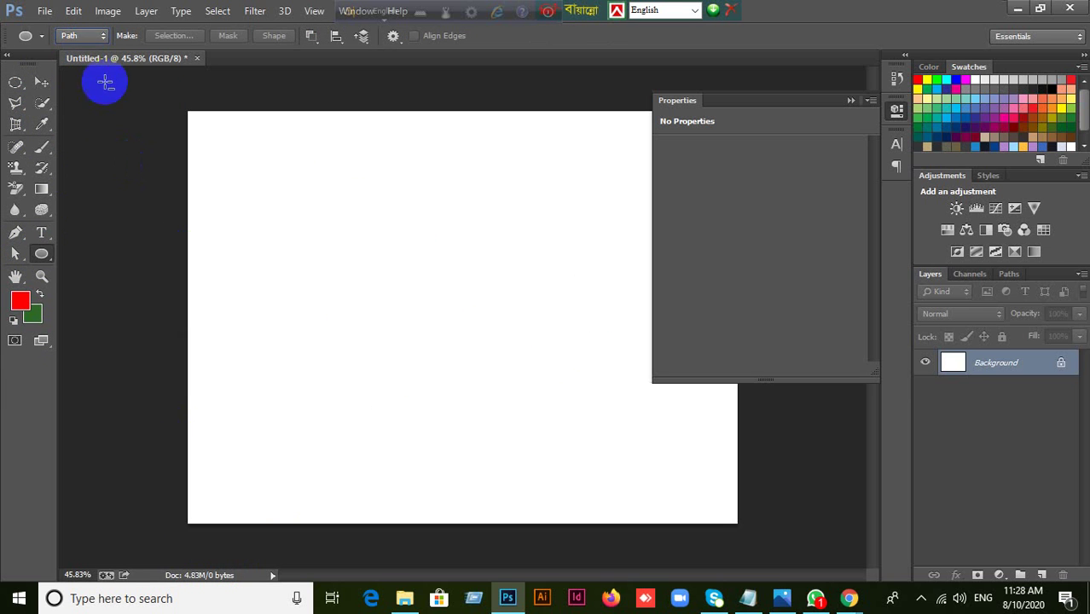
left_click(75, 36)
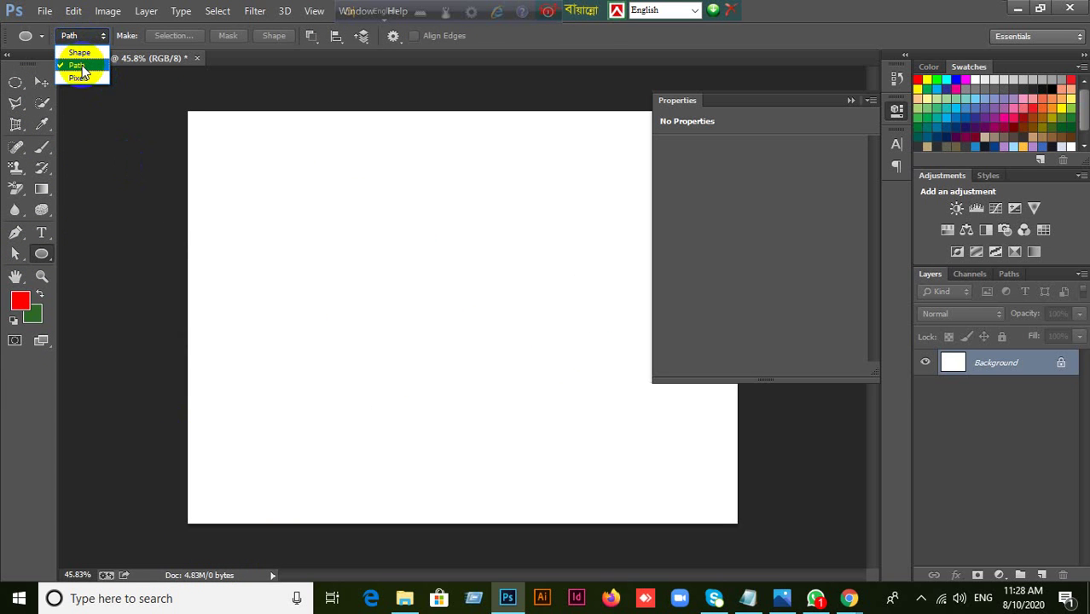
left_click(84, 60)
left_click(82, 47)
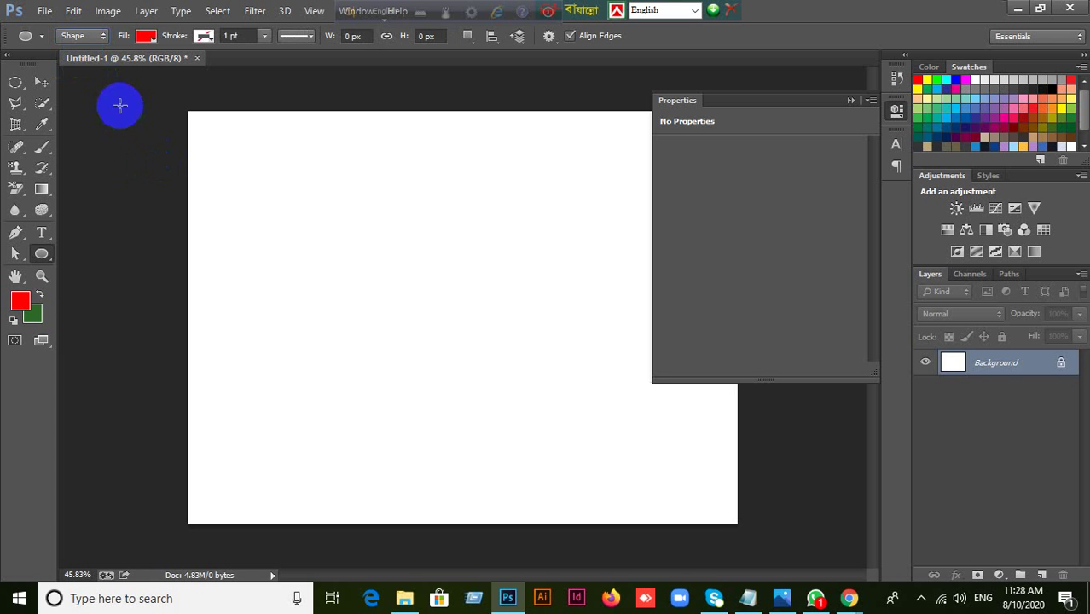
left_click(85, 35)
left_click(81, 63)
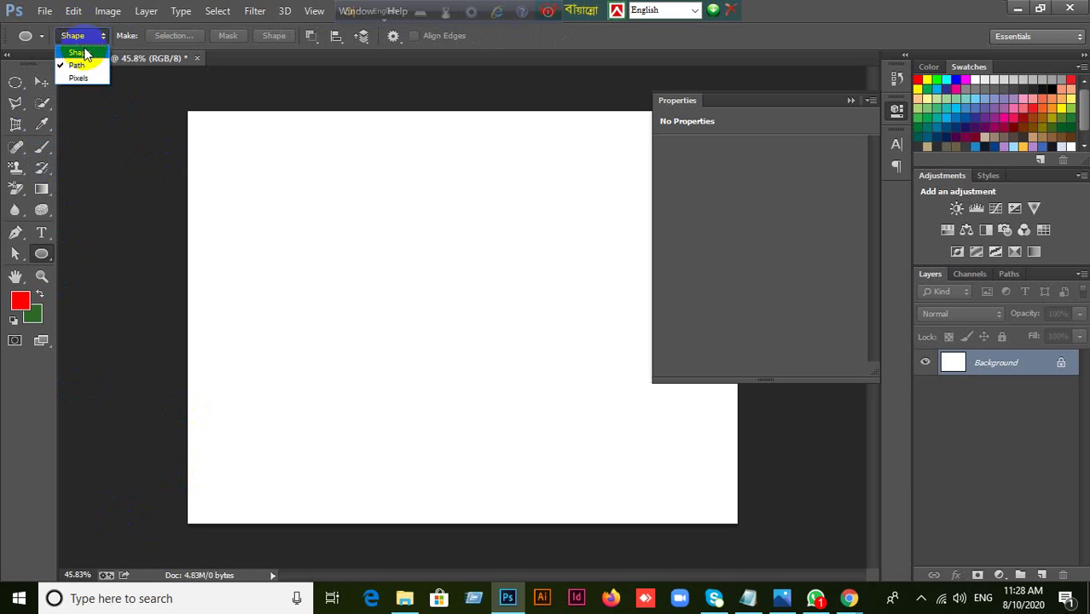
left_click(80, 44)
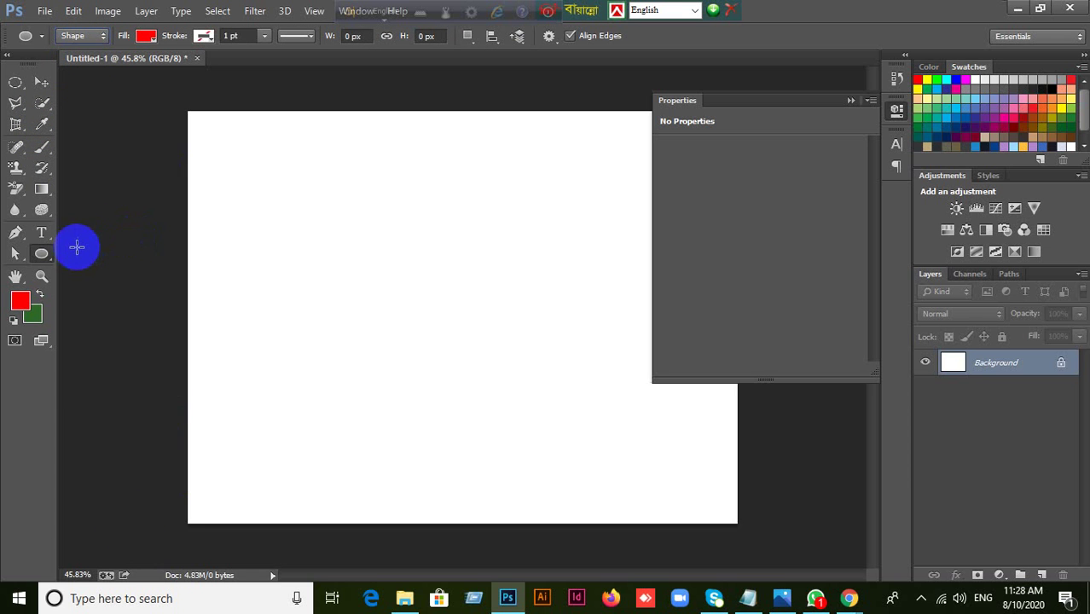
Step: Look over the shape tool variants, activate the Pen tool, and set its drawing mode to Path
left_click(41, 253)
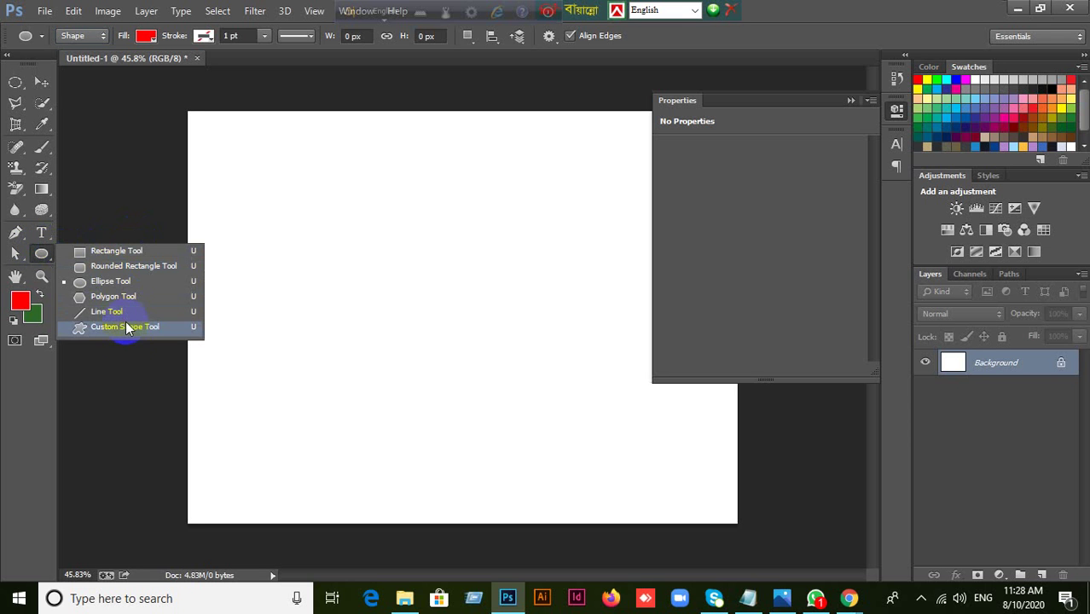
left_click(27, 242)
left_click_drag(28, 242, 67, 231)
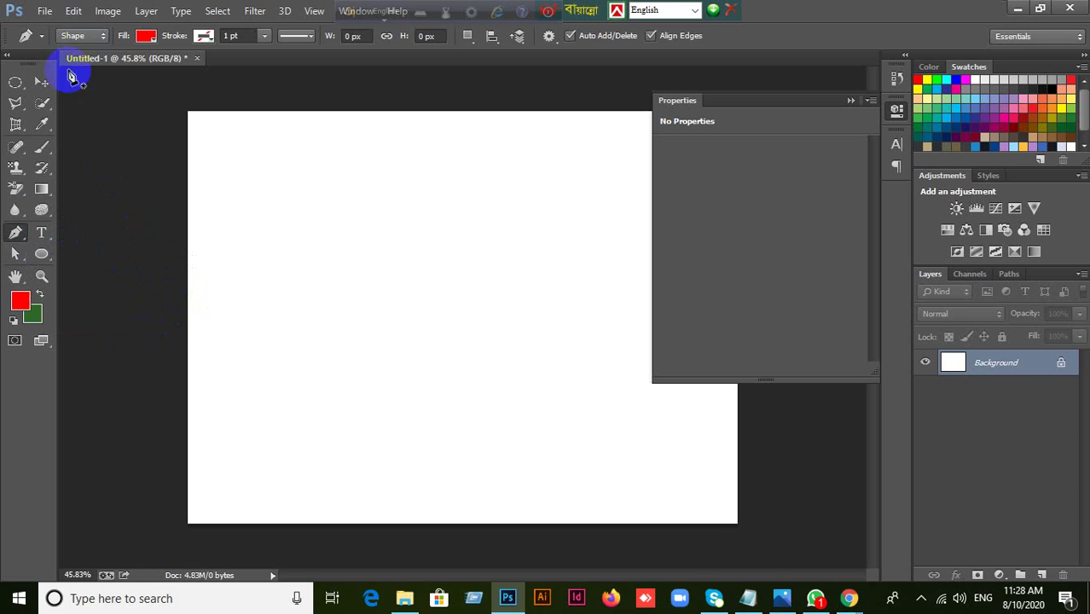
left_click(84, 36)
left_click(79, 65)
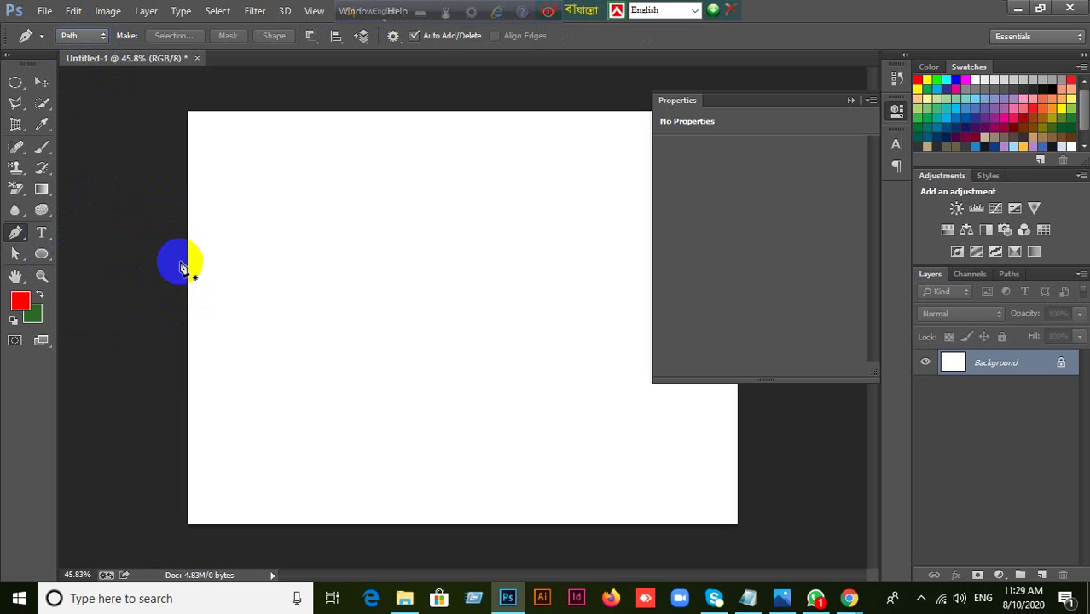
Step: Switch the Pen tool's drawing mode between Path and Shape, ending on Shape
left_click(75, 36)
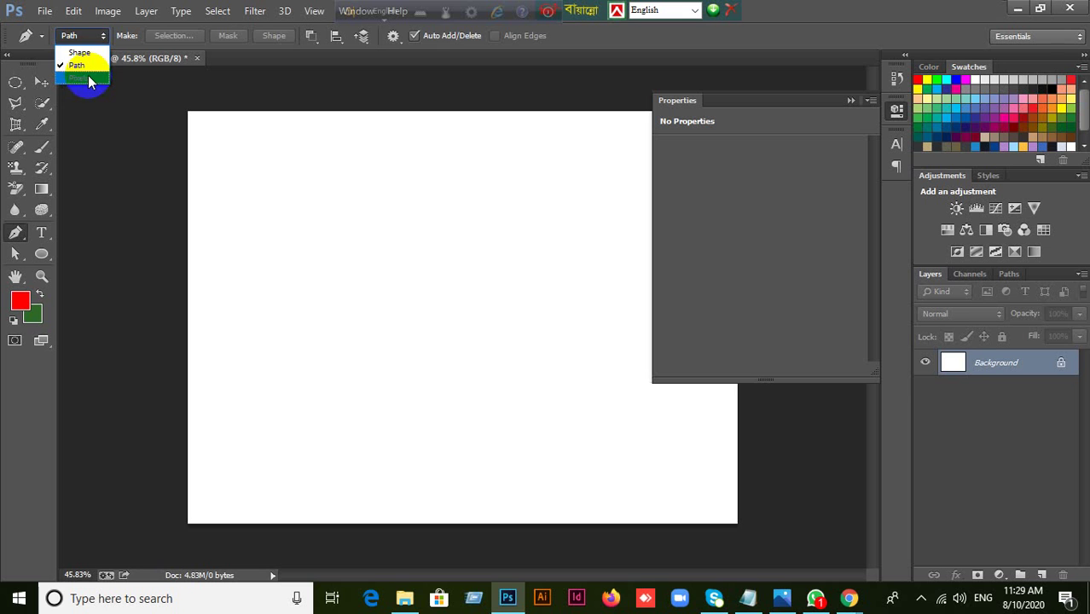
left_click(80, 53)
left_click(89, 36)
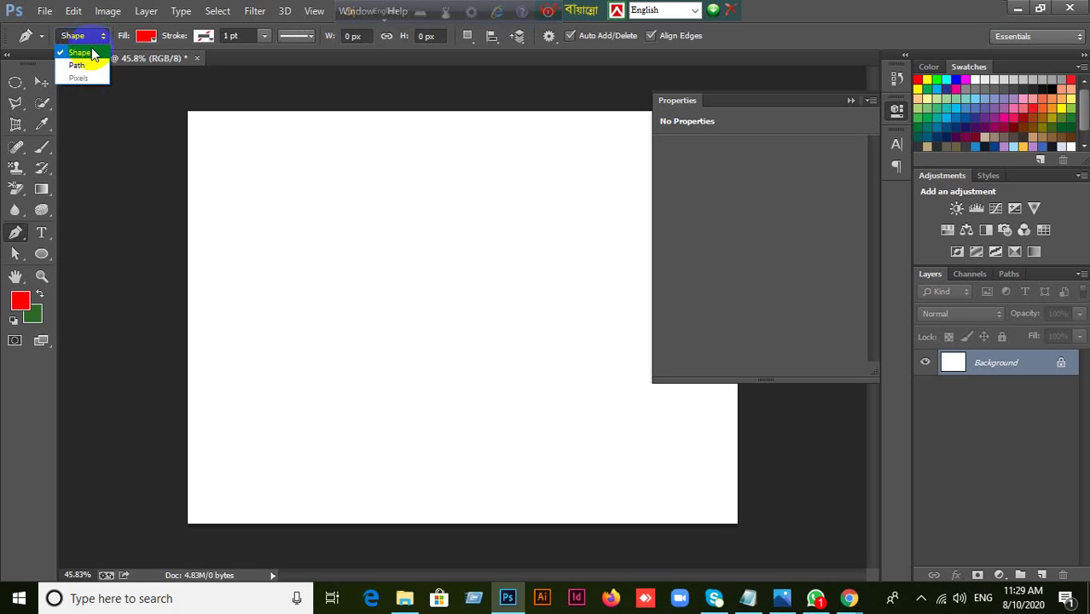
left_click(78, 66)
left_click(85, 36)
left_click(80, 53)
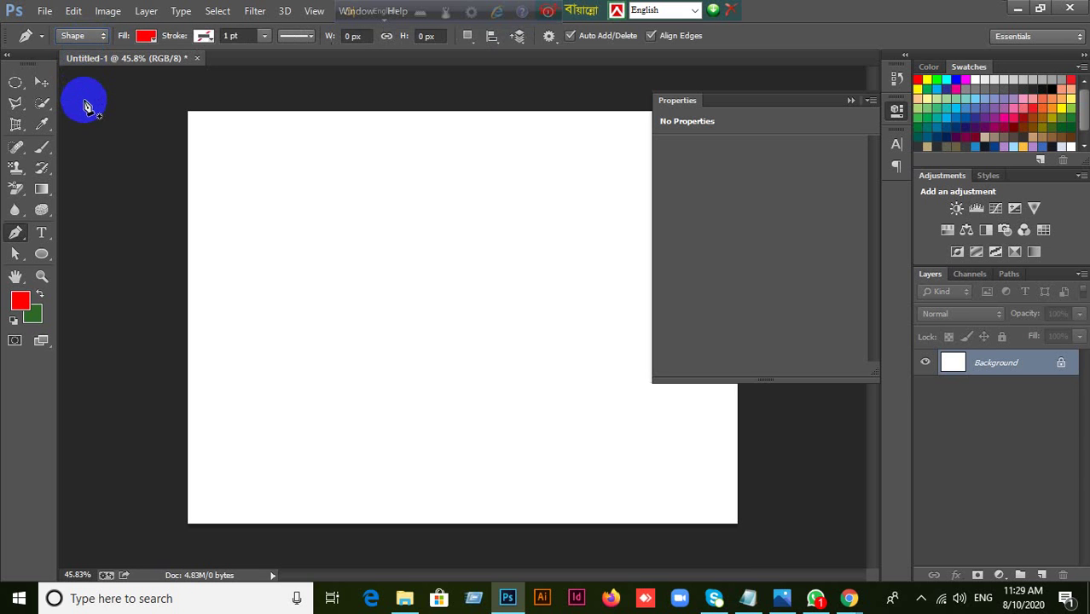
left_click(80, 35)
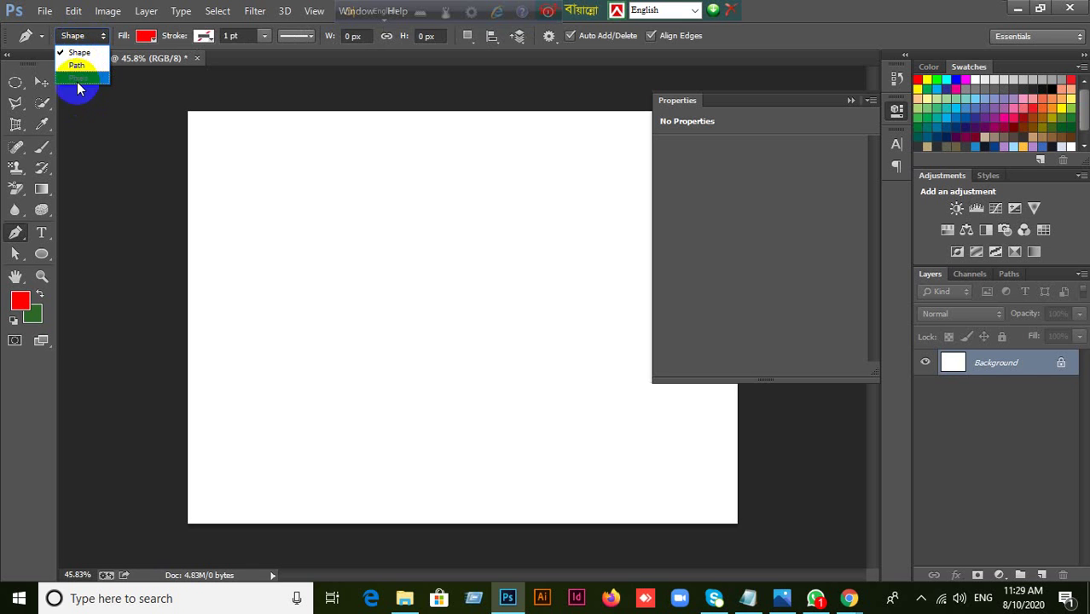
left_click(96, 36)
left_click(89, 42)
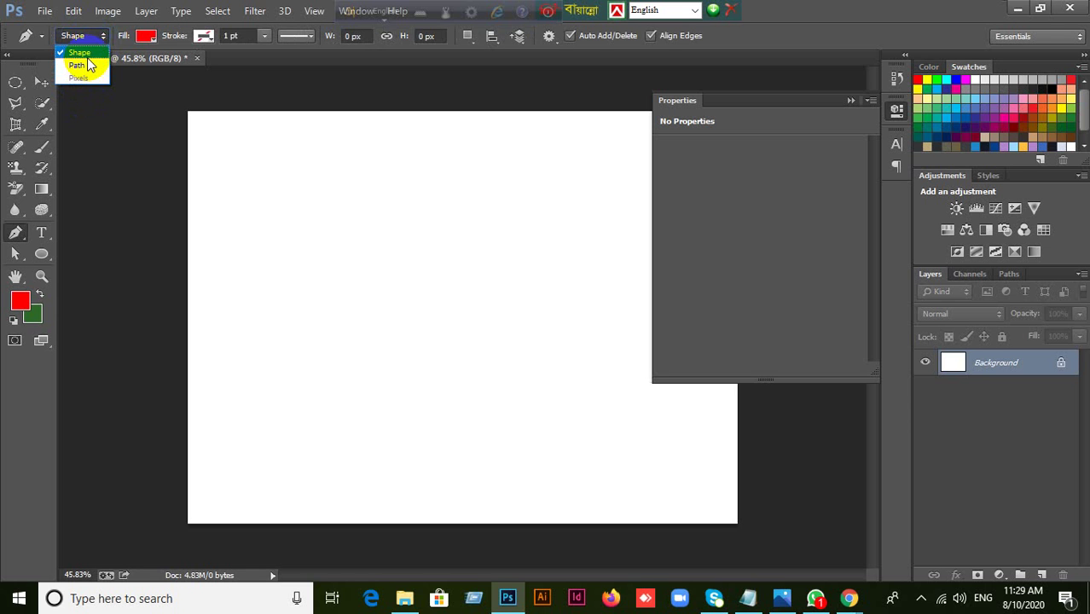
left_click(194, 243)
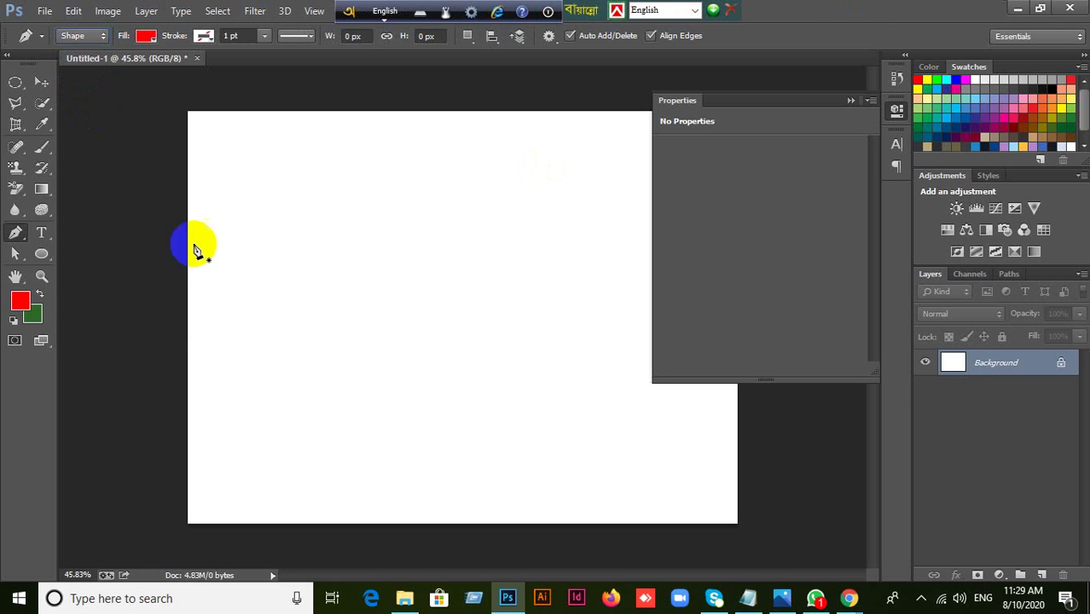
Step: Activate the Rectangle tool and step its drawing mode through Shape and Path, ending on Pixels
left_click_drag(49, 254, 77, 251)
left_click(76, 36)
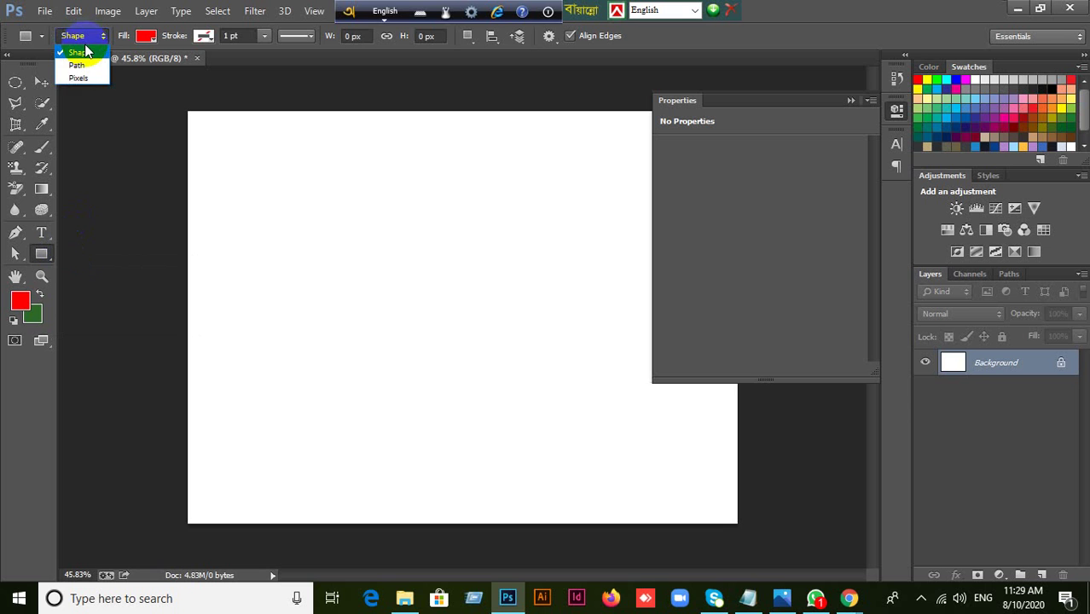
left_click(86, 49)
left_click(86, 41)
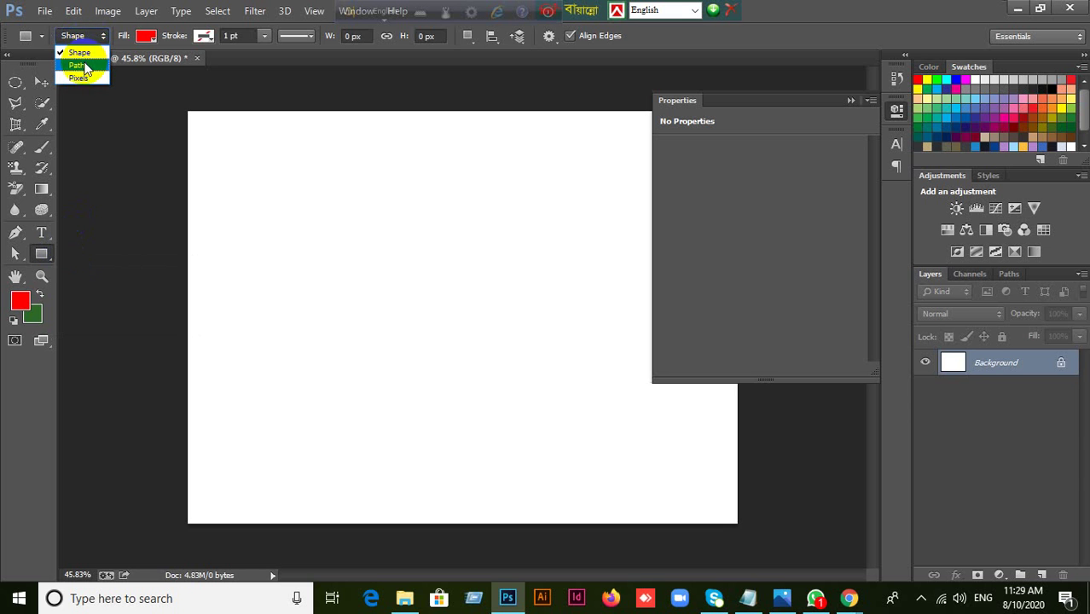
left_click(77, 65)
left_click(87, 39)
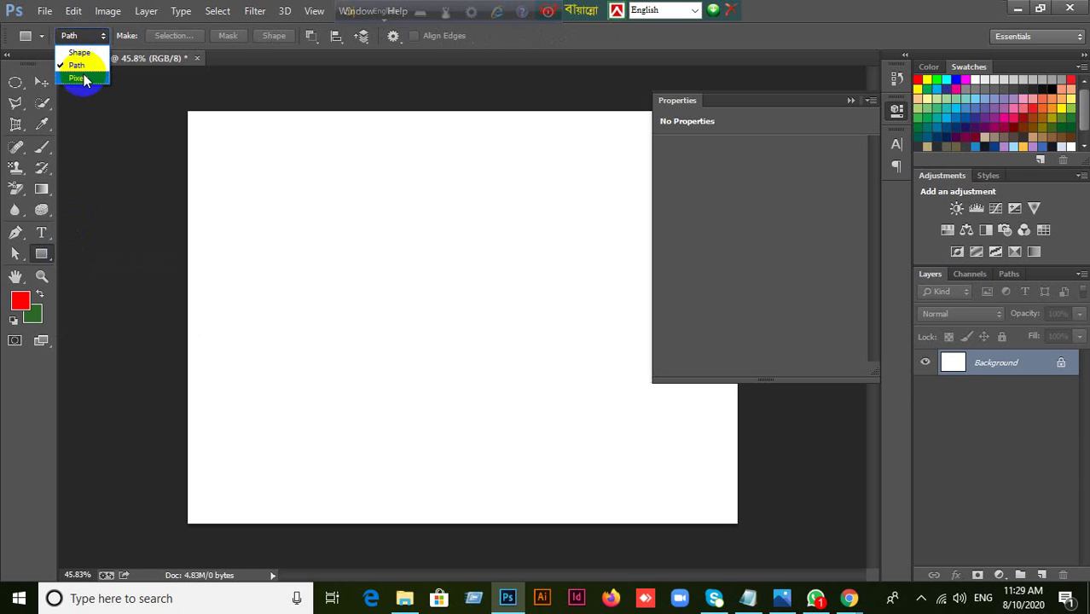
left_click(83, 77)
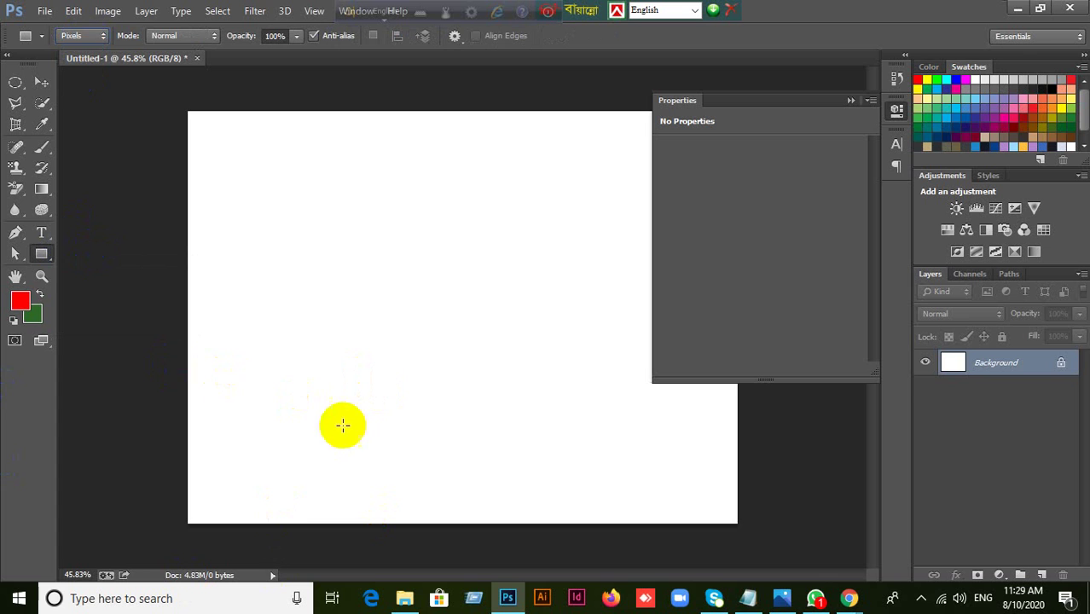
Step: Draw a large red rectangle in Pixels mode on the Background layer and inspect it up close
left_click_drag(260, 161, 607, 466)
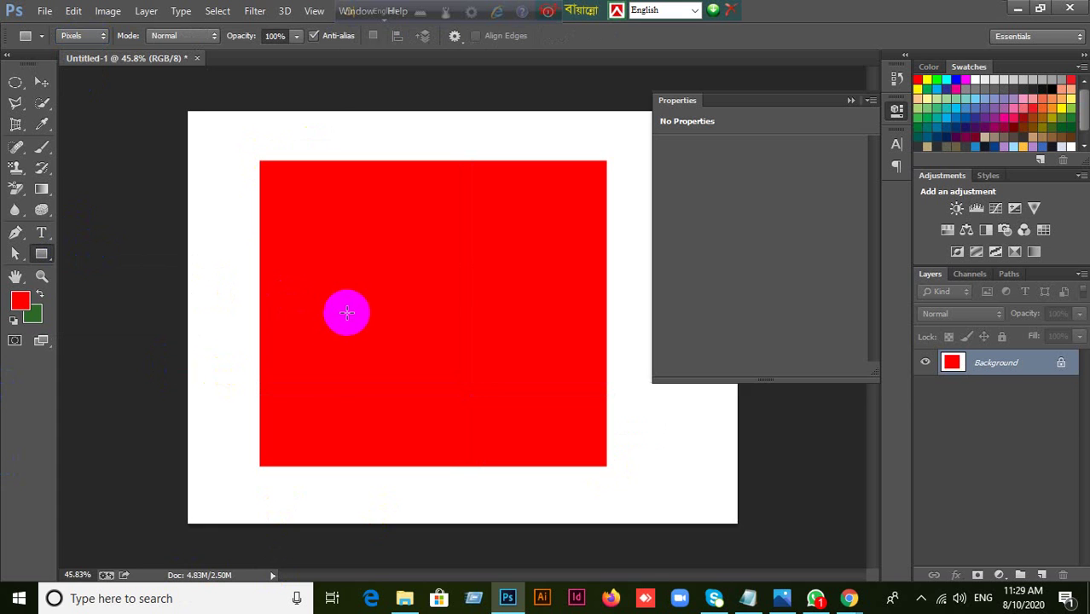
scroll(344, 299, "up", 2)
scroll(345, 295, "up", 3)
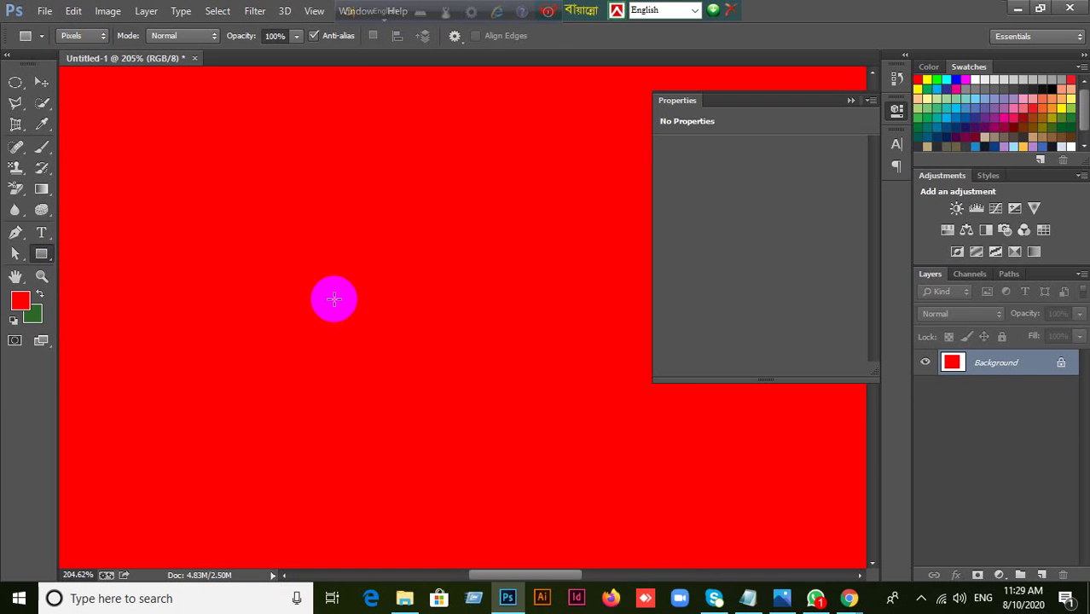
scroll(331, 295, "down", 3)
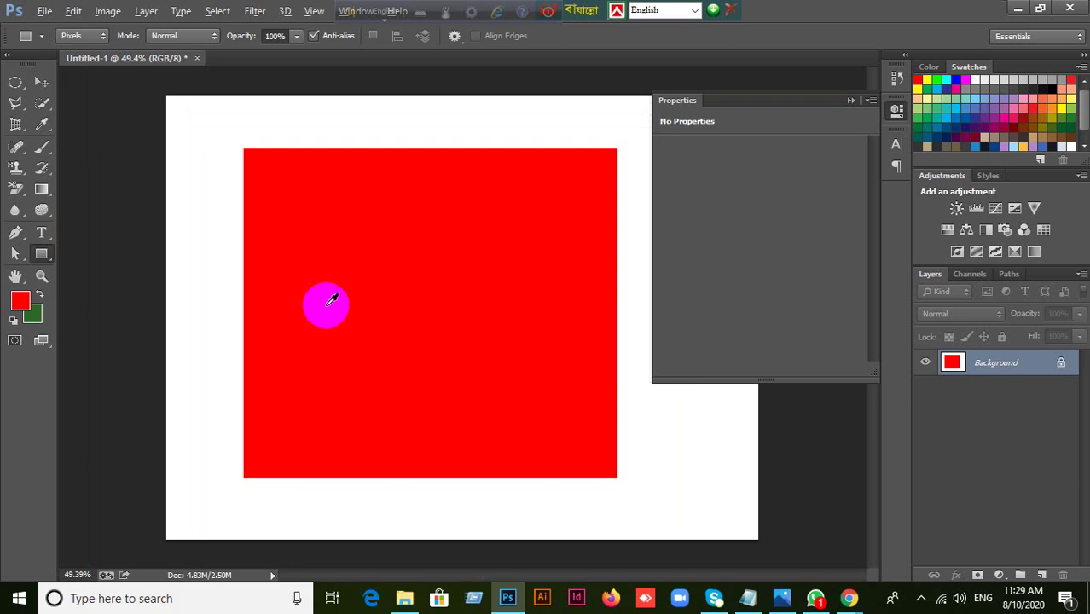
Step: Try to move the red rectangle on the Background layer, undo the drawn rectangle, and clear the remaining selection
left_click(42, 82)
left_click_drag(415, 340, 450, 375)
left_click(544, 238)
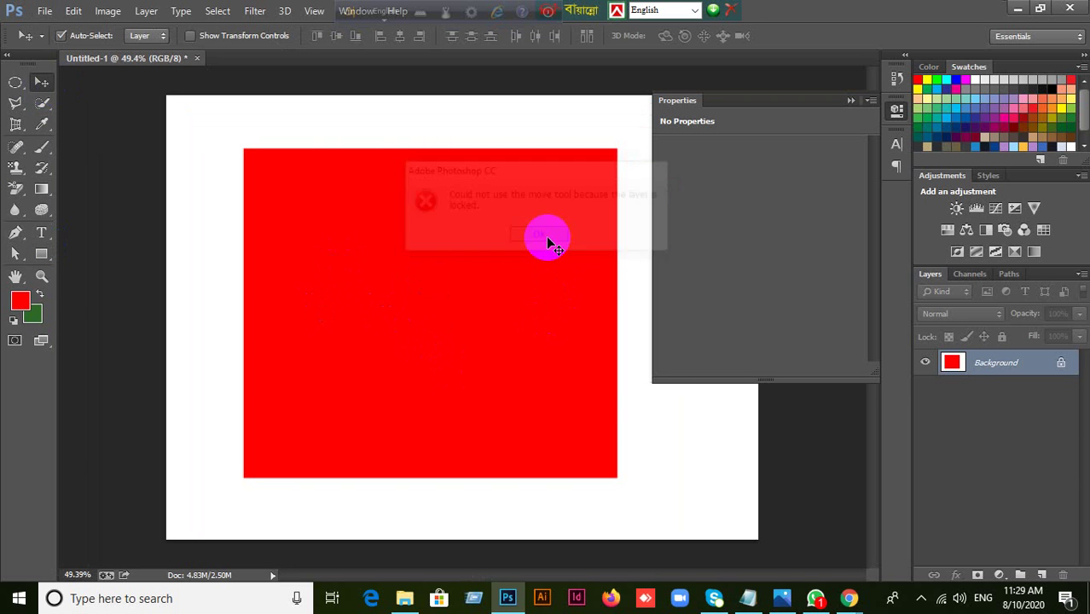
key("ctrl+z")
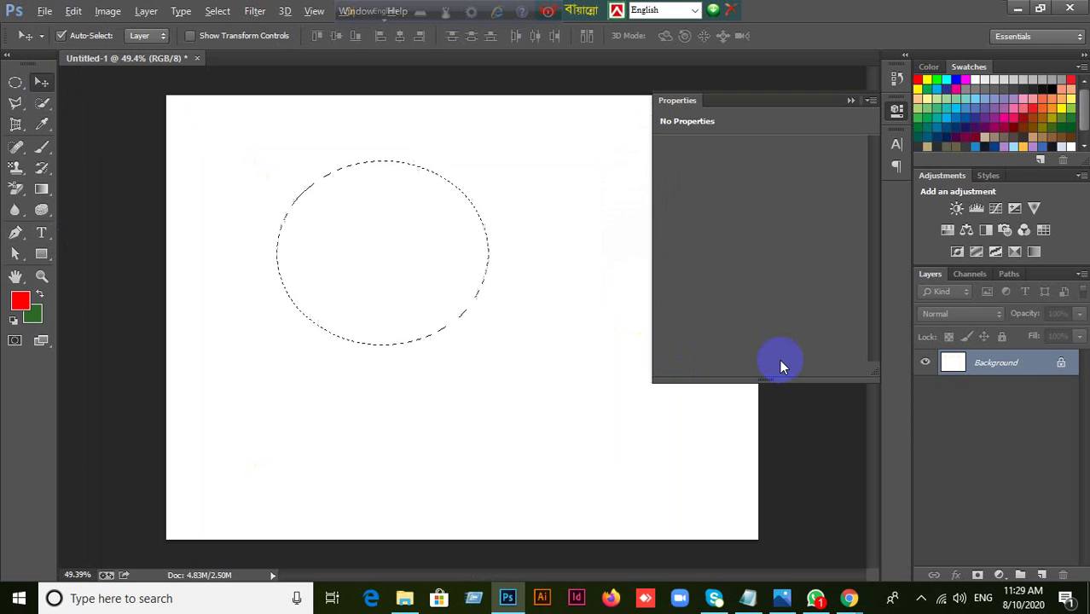
key("ctrl+d")
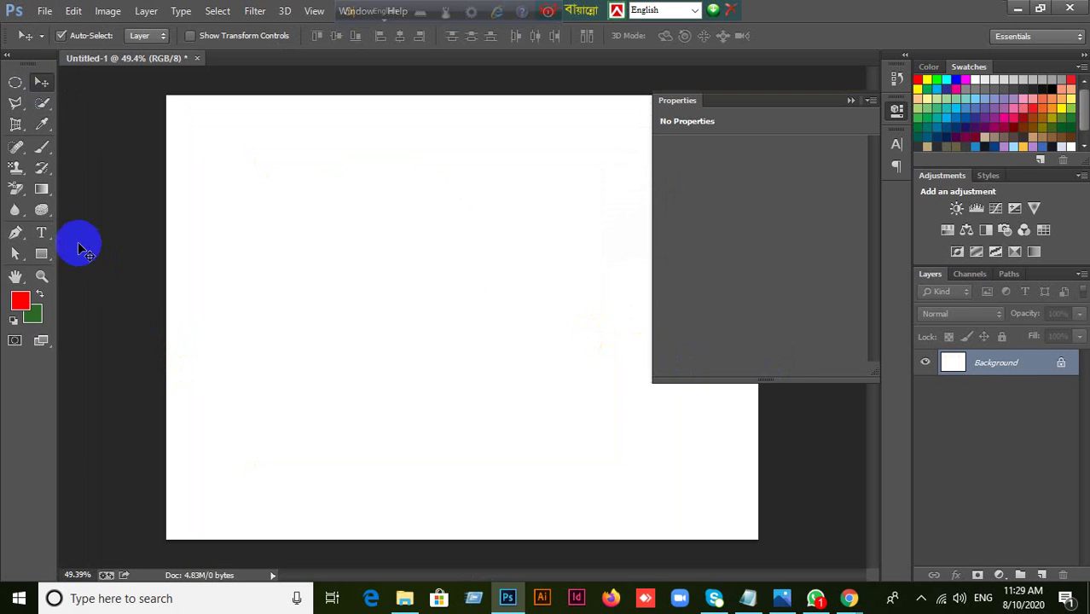
Step: Draw a rectangular path of about 551 by 614 px with the Rectangle tool in Path mode and undo it
left_click(39, 256)
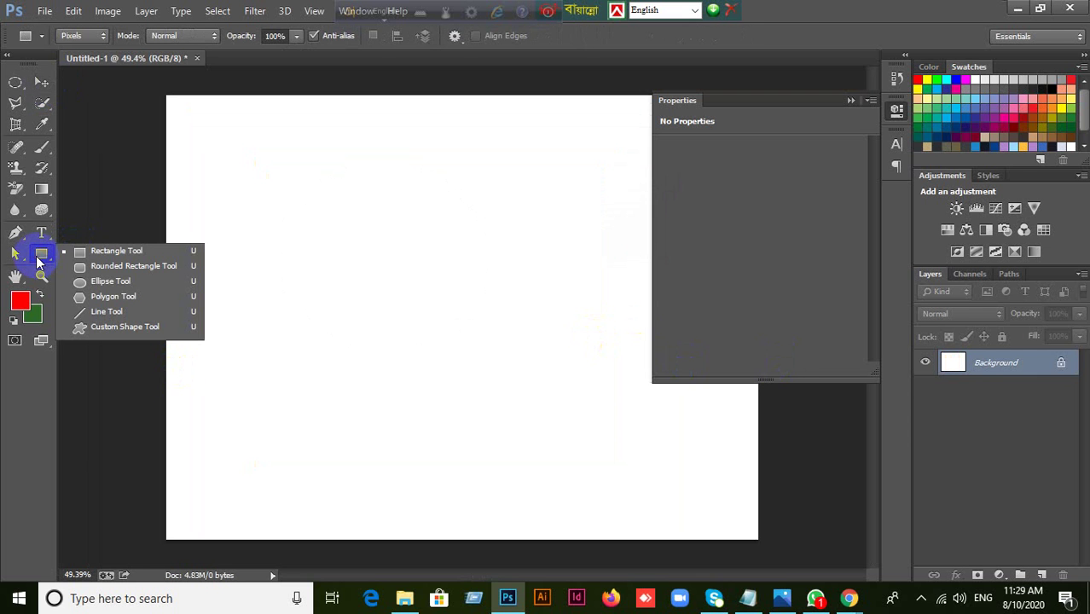
left_click(84, 253)
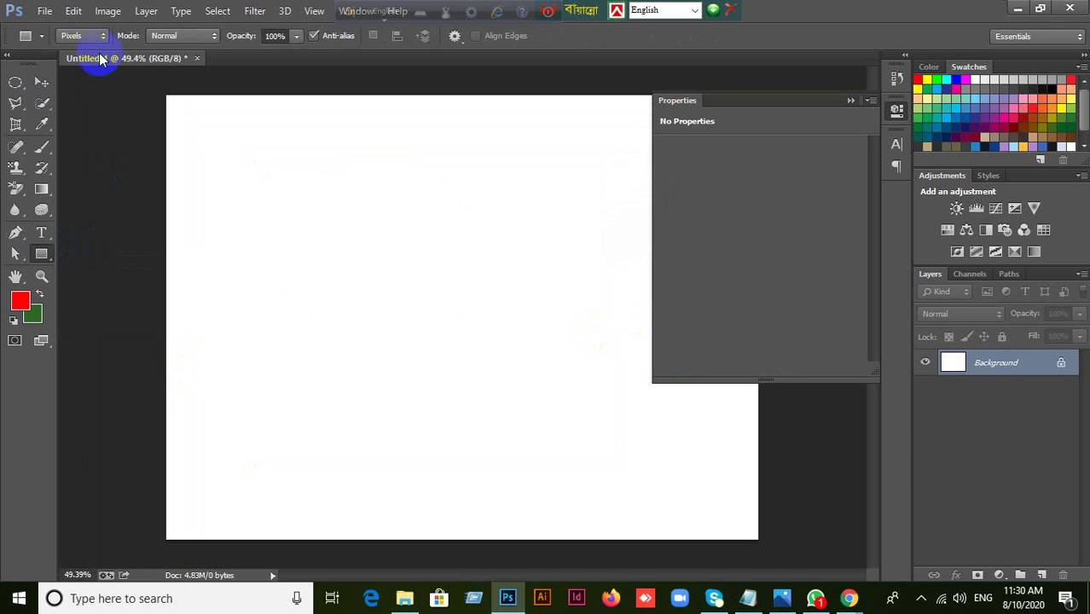
left_click(96, 38)
left_click(81, 60)
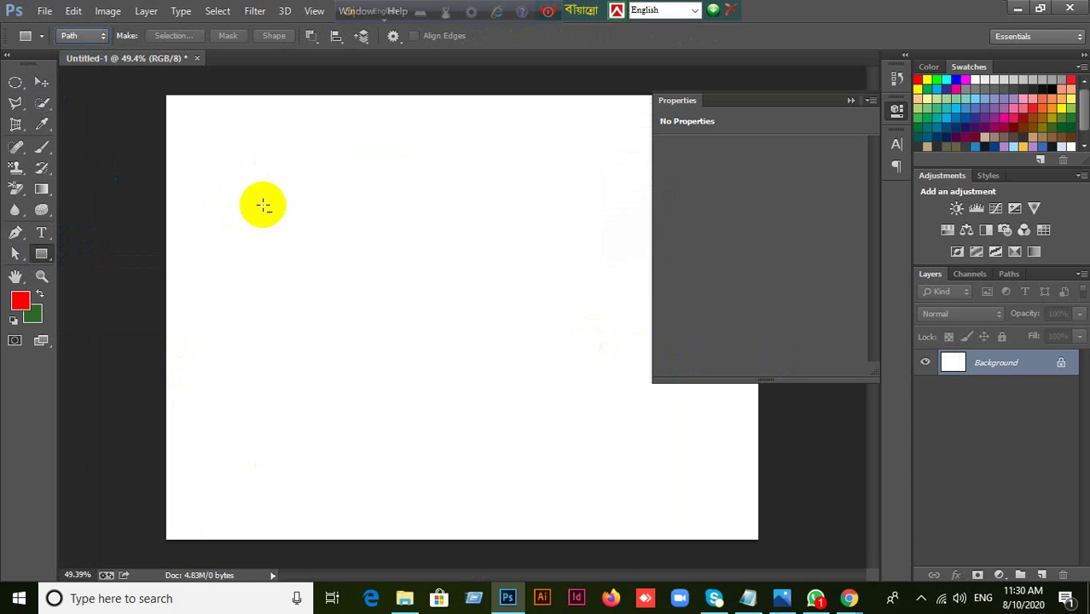
left_click_drag(272, 165, 488, 407)
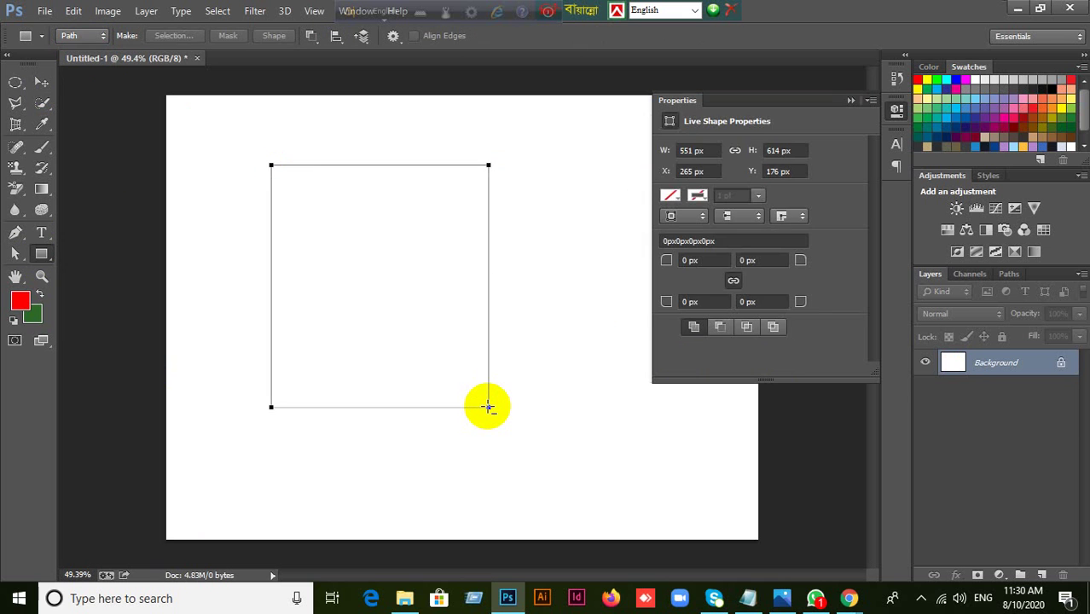
key("ctrl+z")
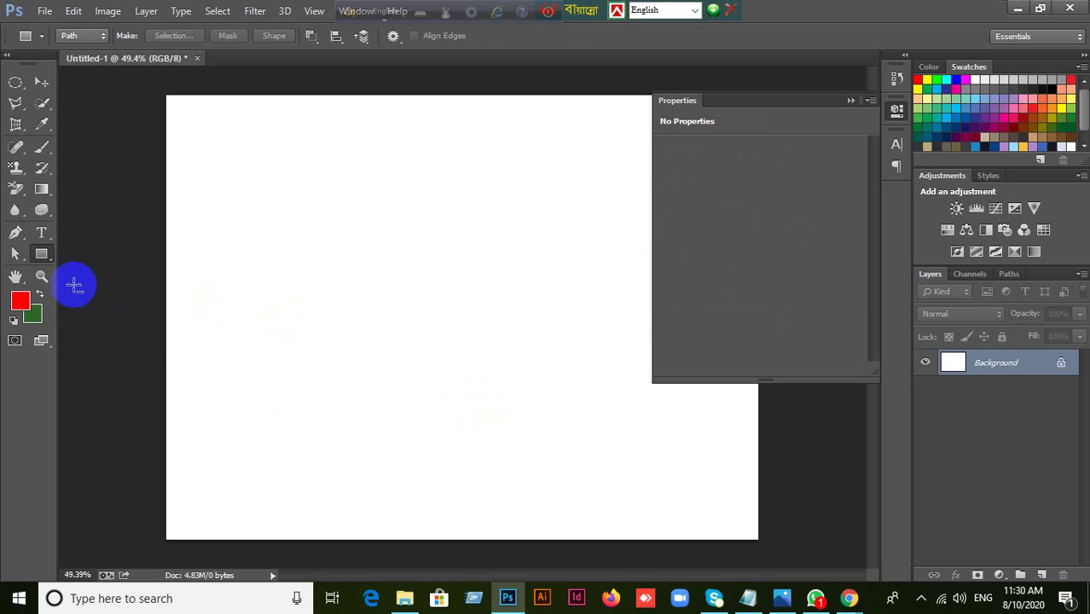
Step: Draw a red rectangle of about 659 by 612 px in Shape mode and undo it
left_click(44, 254)
left_click_drag(49, 258, 102, 252)
left_click(92, 39)
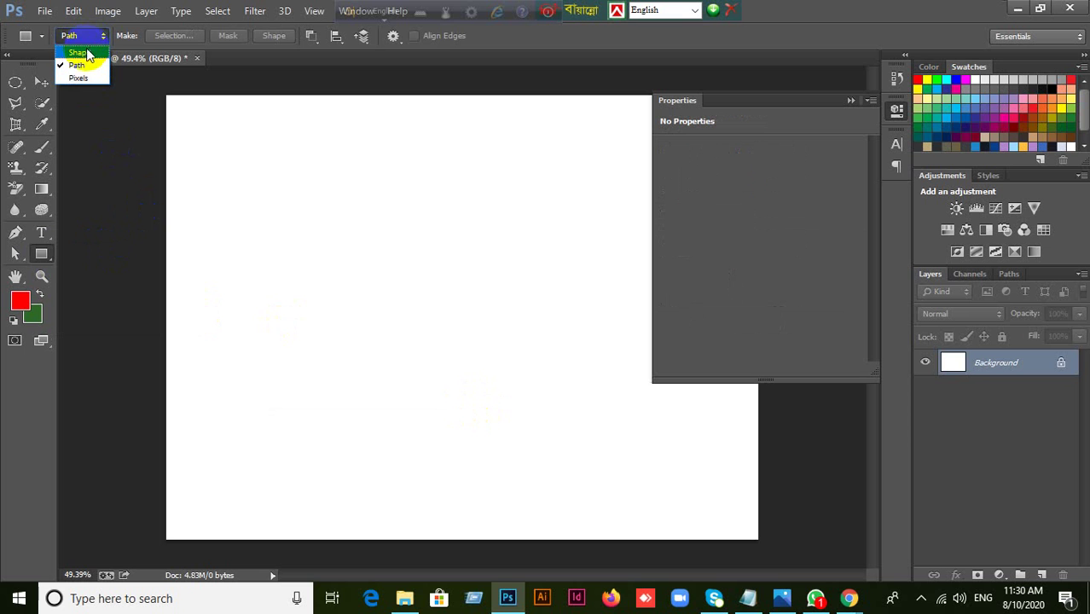
left_click(78, 52)
left_click_drag(294, 194, 371, 247)
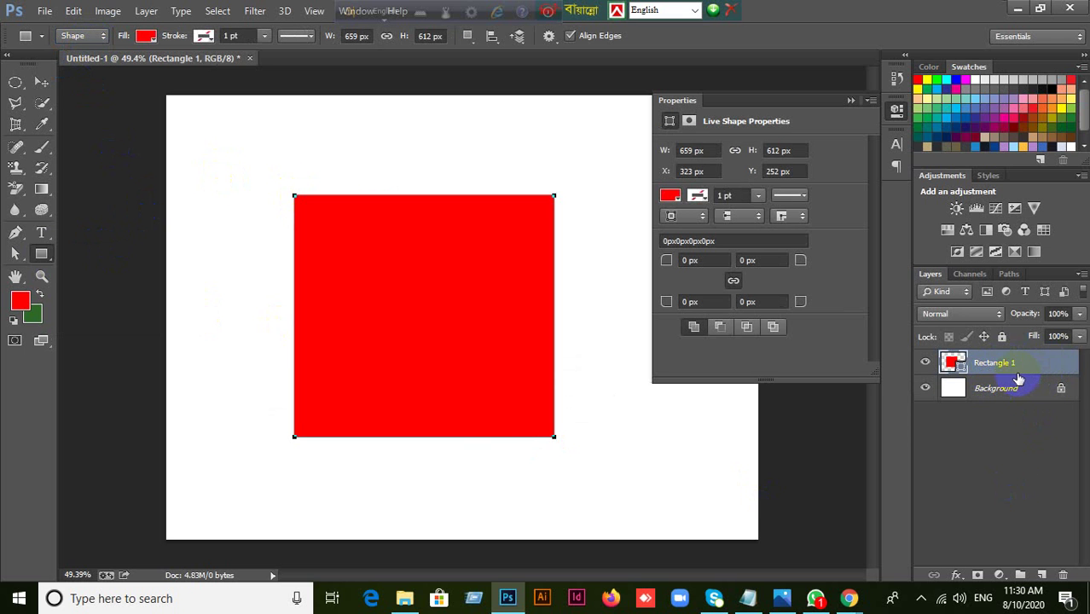
key("ctrl+z")
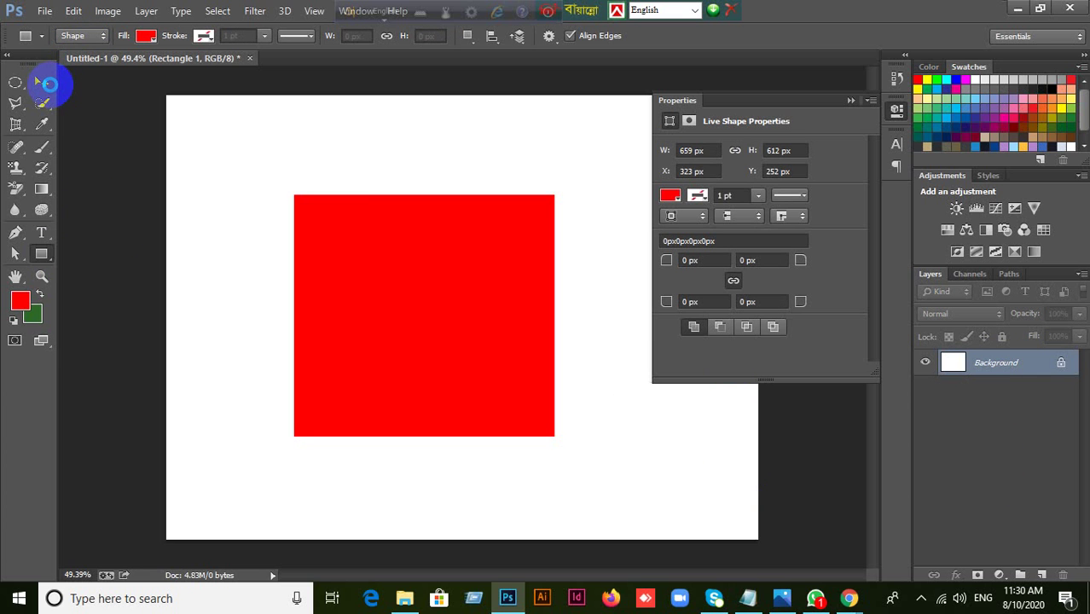
key("ctrl+s")
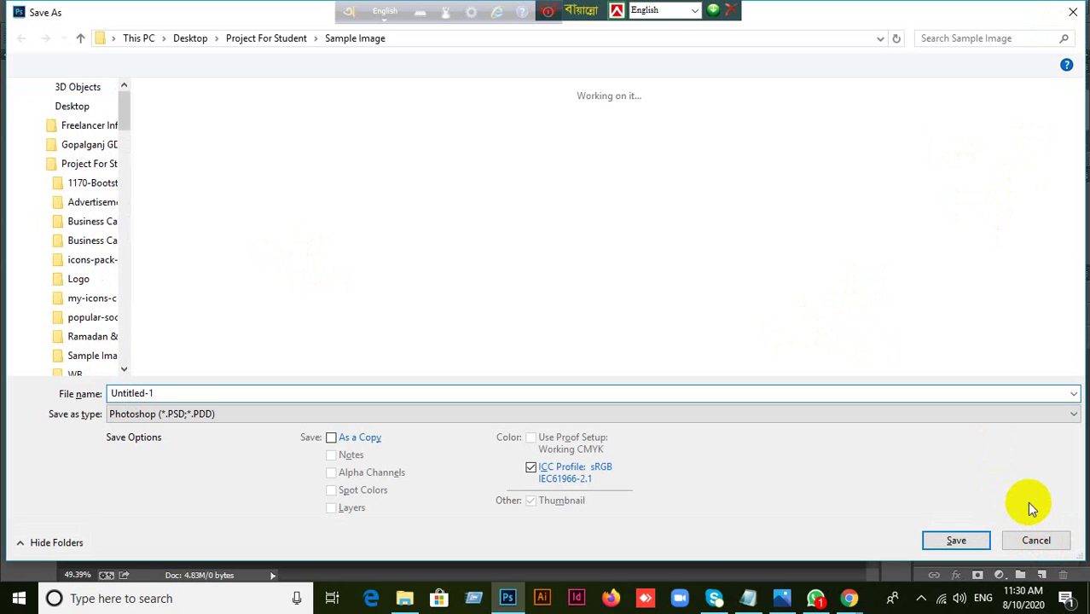
left_click(1037, 540)
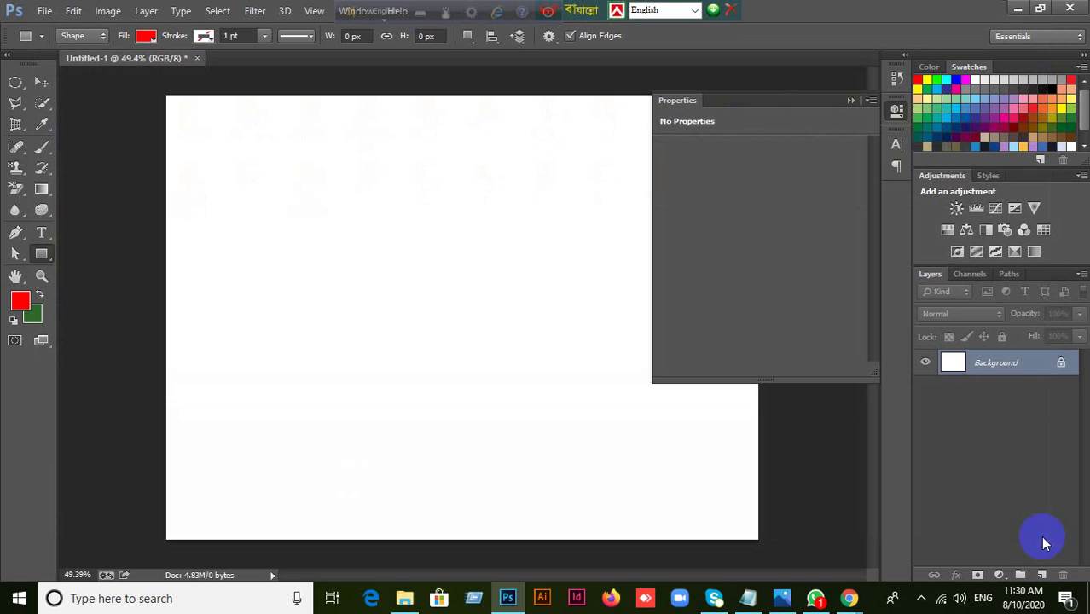
Step: Draw a red rectangle on the Background layer with the Rectangle tool set to Pixels mode and undo it
left_click(99, 39)
left_click(80, 74)
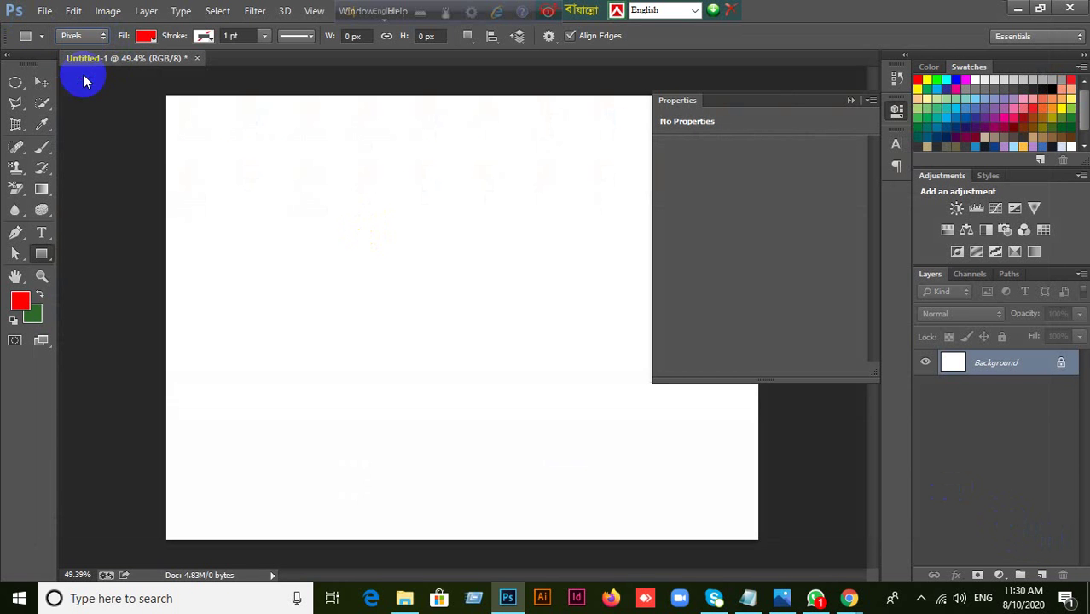
left_click_drag(264, 189, 585, 462)
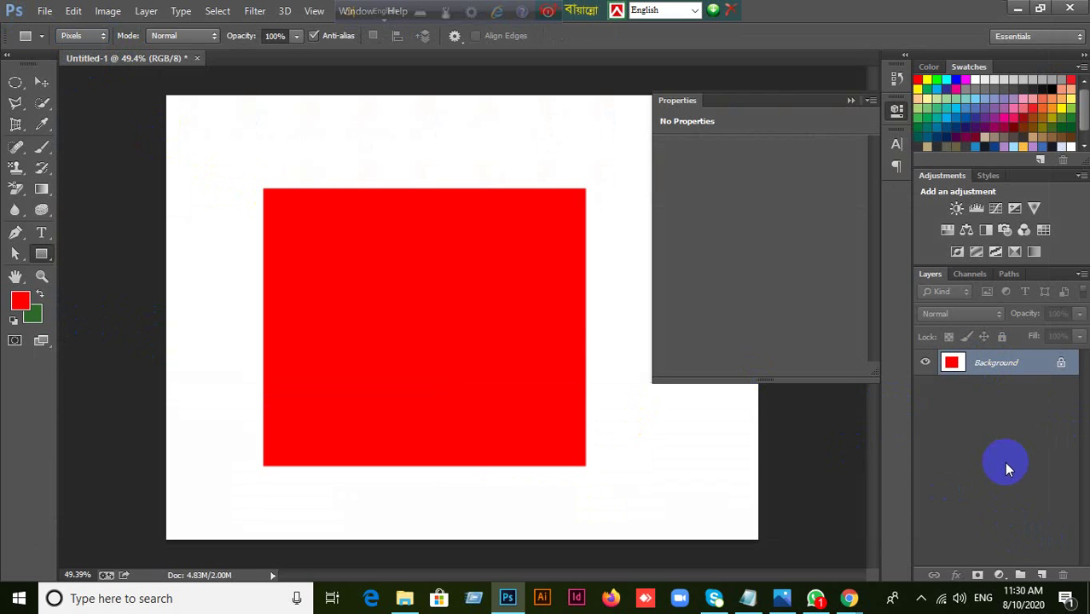
key("ctrl+z")
Step: Add a new layer, draw a red rectangle on it in Pixels mode, and check the layer's rasterize option
left_click(1042, 575)
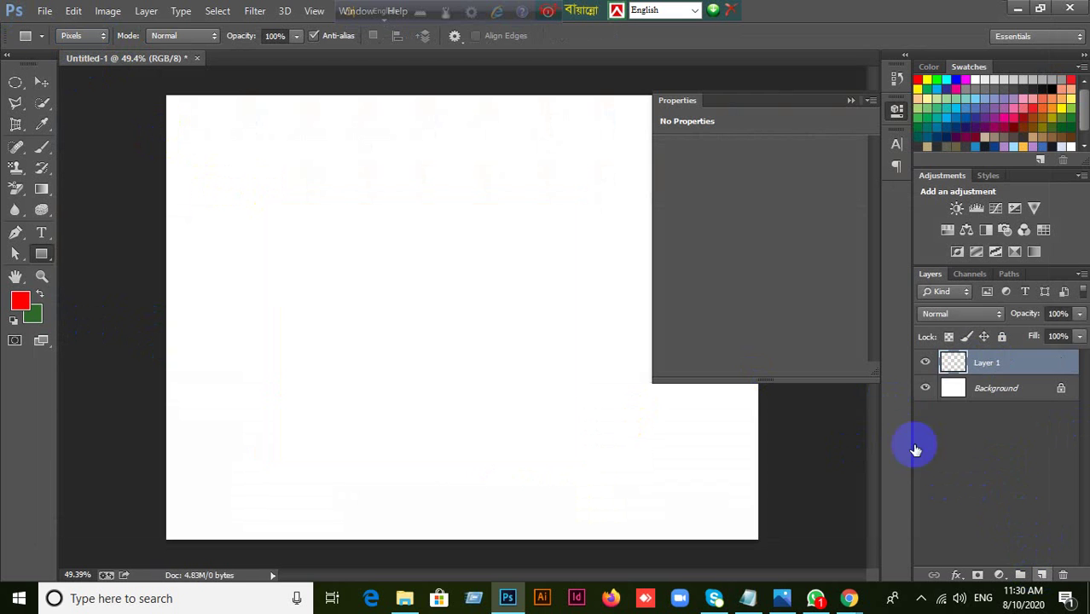
left_click_drag(287, 189, 589, 428)
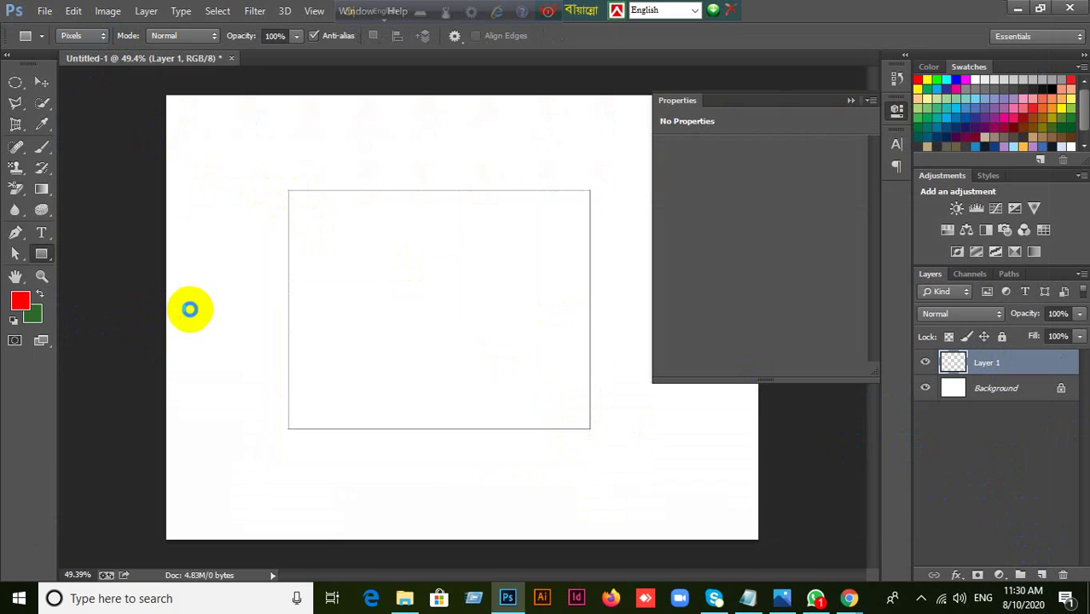
left_click(189, 309)
key("alt+BackSpace")
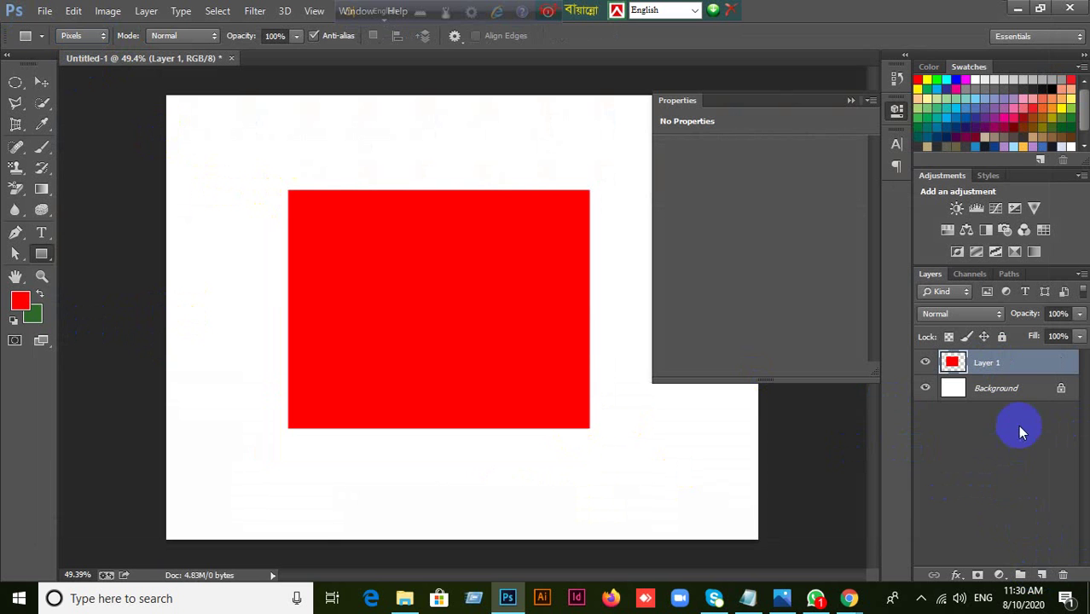
right_click(1022, 368)
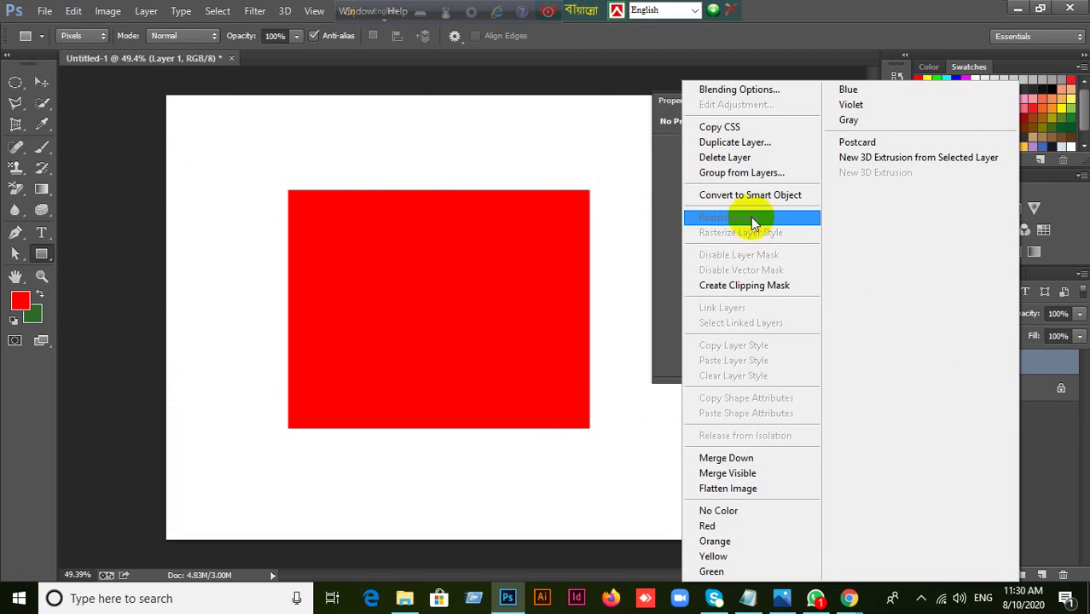
left_click(549, 161)
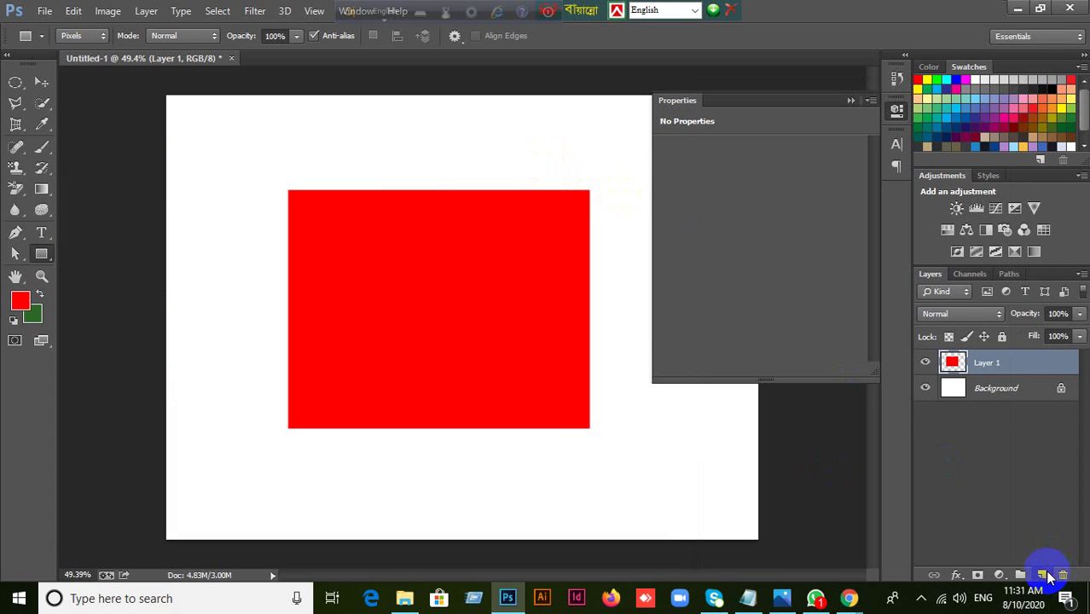
Step: Add another new layer and draw a small rectangular marquee selection in the canvas's upper-left area
left_click(1041, 575)
left_click(15, 82)
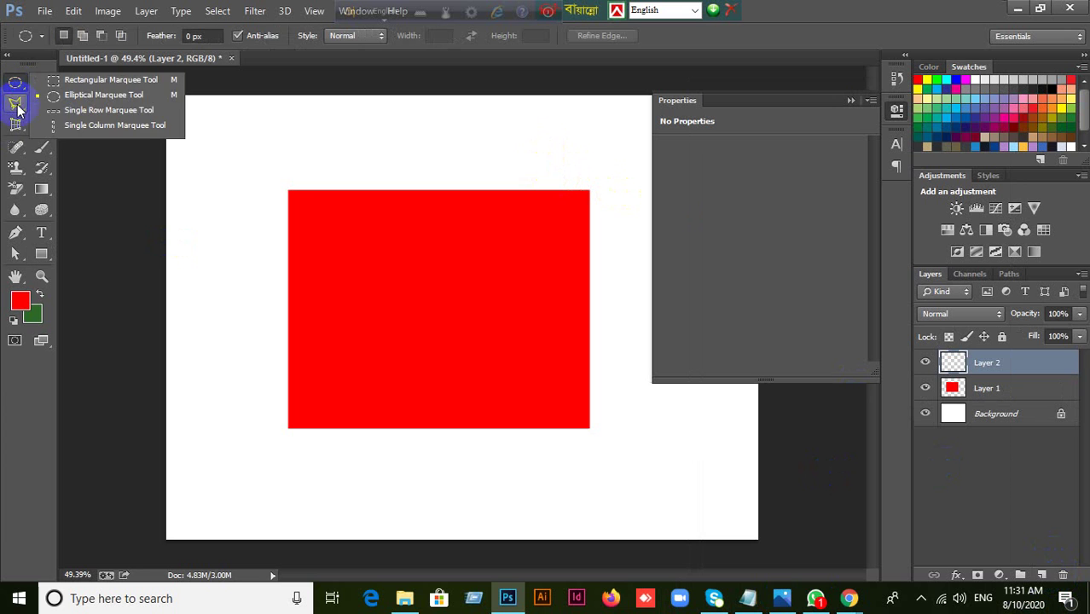
left_click(85, 79)
left_click_drag(195, 122, 287, 179)
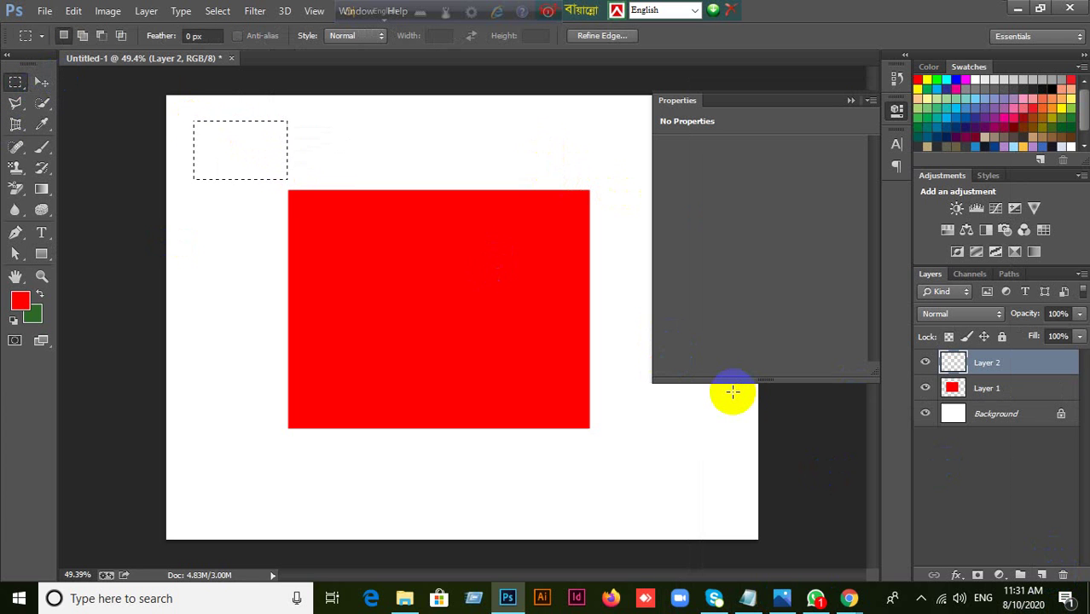
Step: Fill the rectangular marquee selection on Layer 2 with the red foreground colour, deselect it, and view the marquee tool variants
key("alt+BackSpace")
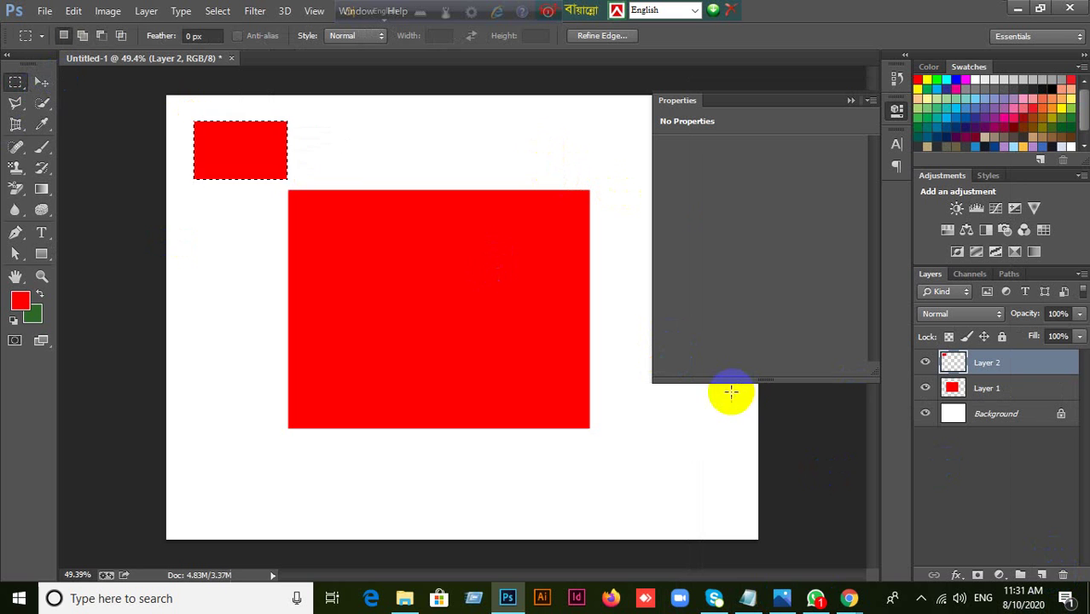
left_click(394, 285)
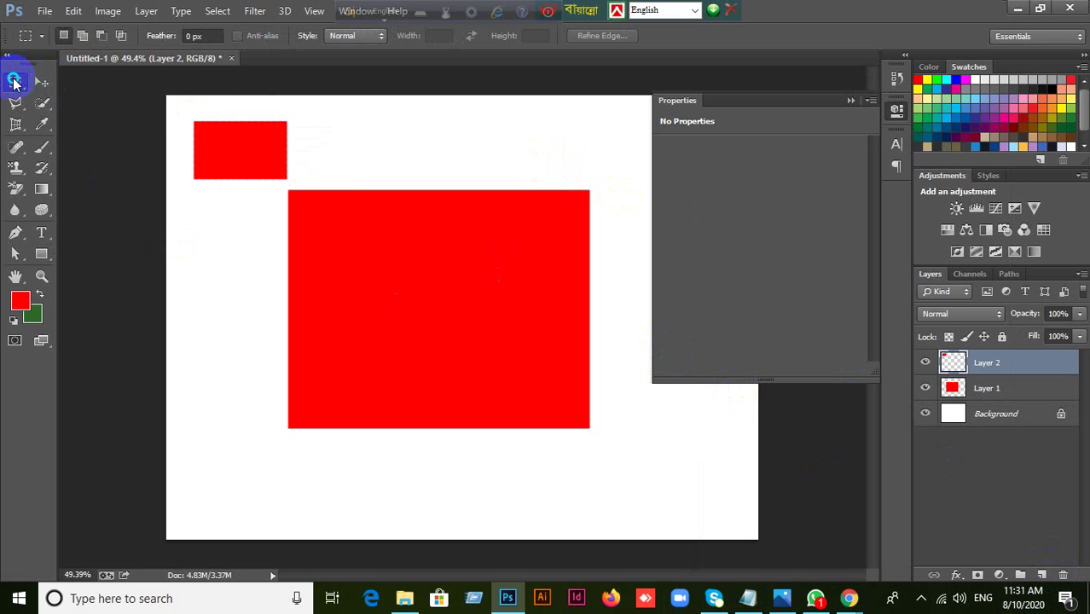
left_click(14, 81)
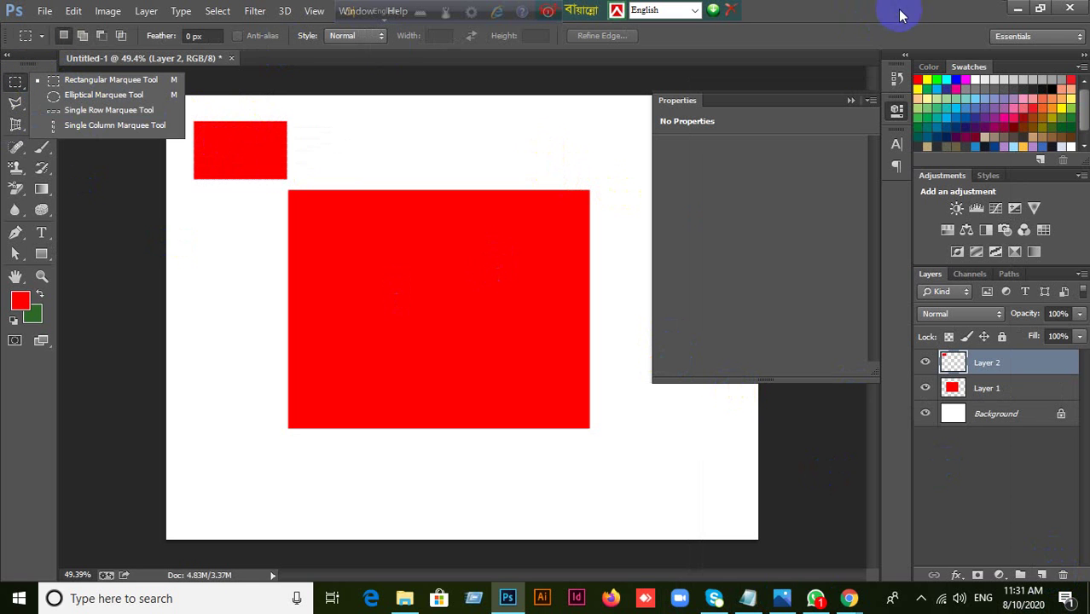
left_click(870, 7)
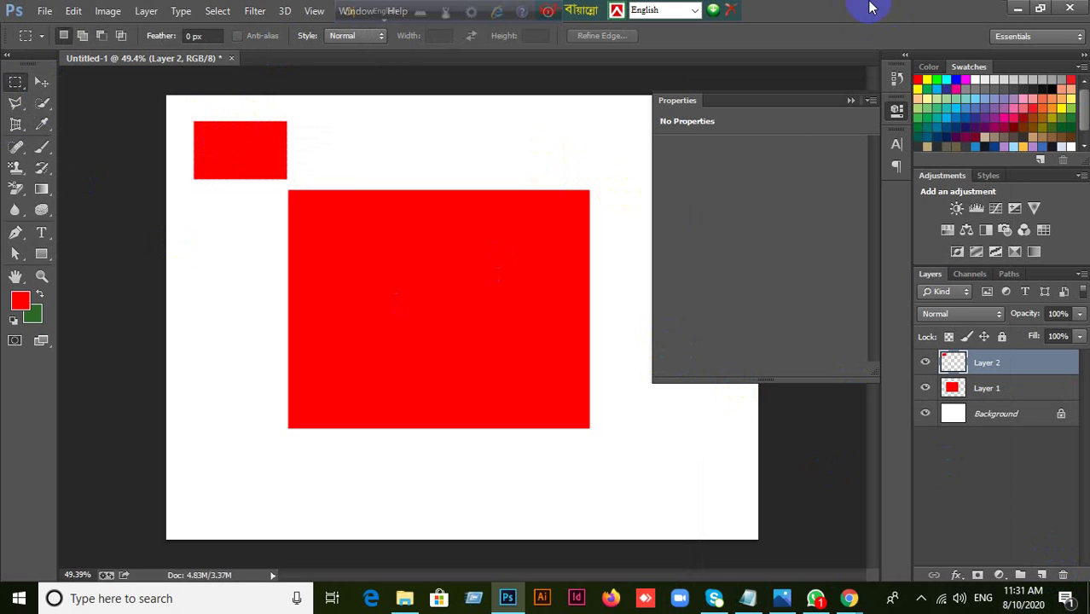
Step: Check whether the Rasterize Layer option is available for Layer 2 and for Layer 1
right_click(1018, 364)
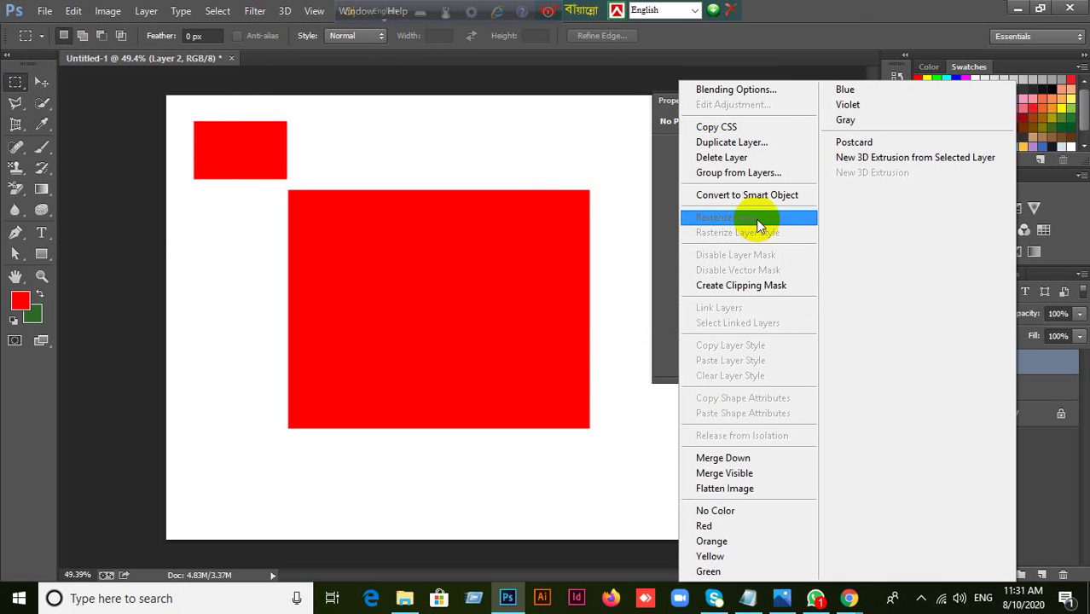
left_click(486, 337)
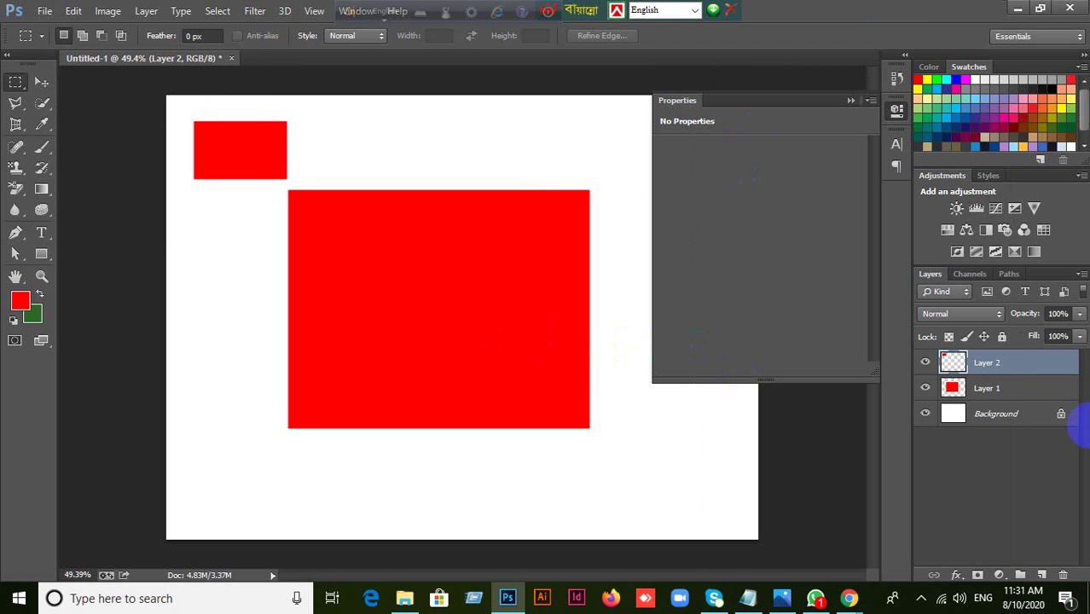
left_click(1024, 391)
right_click(1024, 392)
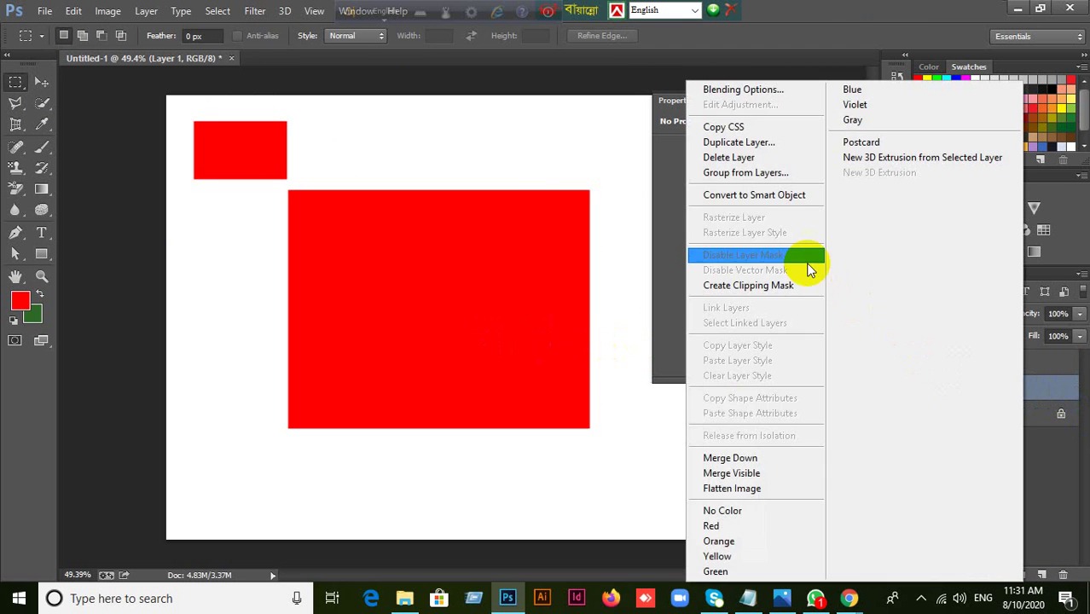
left_click(391, 324)
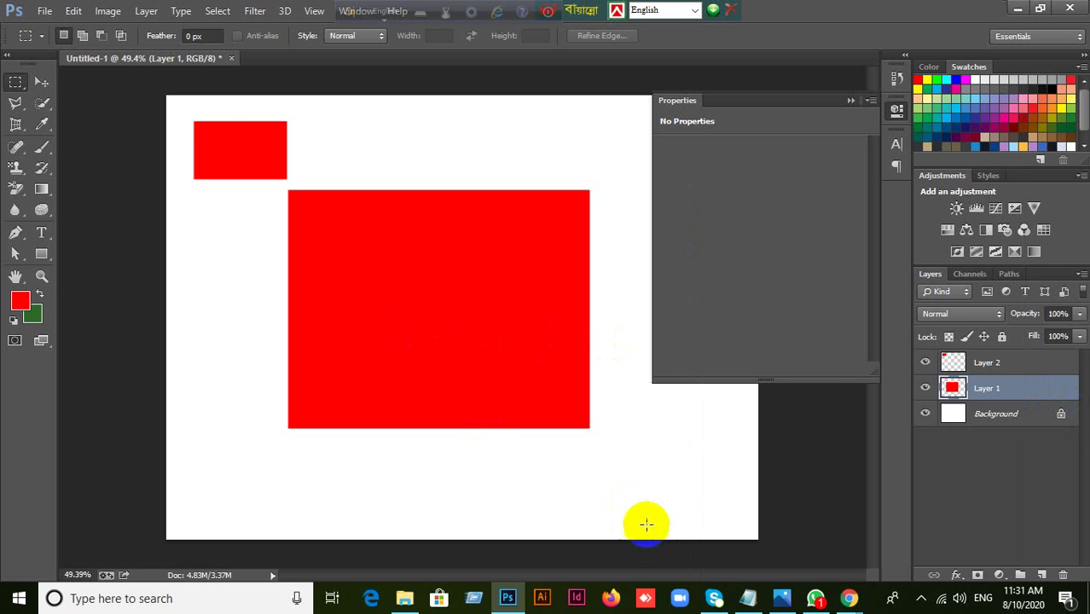
left_click(517, 351)
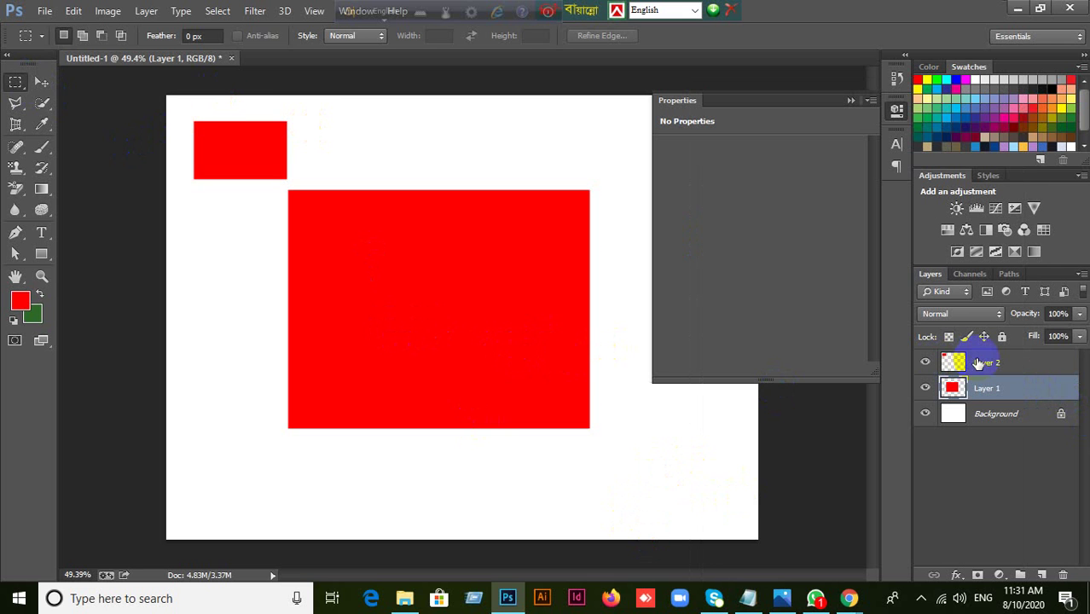
Step: View the marquee tool variants with Layer 1 and Layer 2 selected together, and reselect Layer 1 alone
left_click(988, 362, "shift")
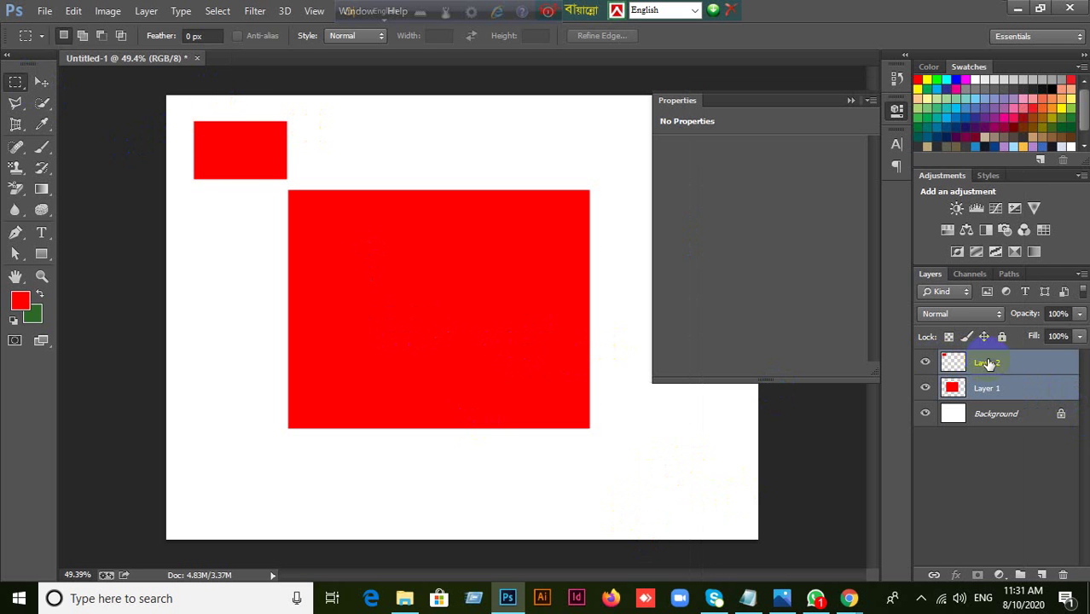
right_click(17, 83)
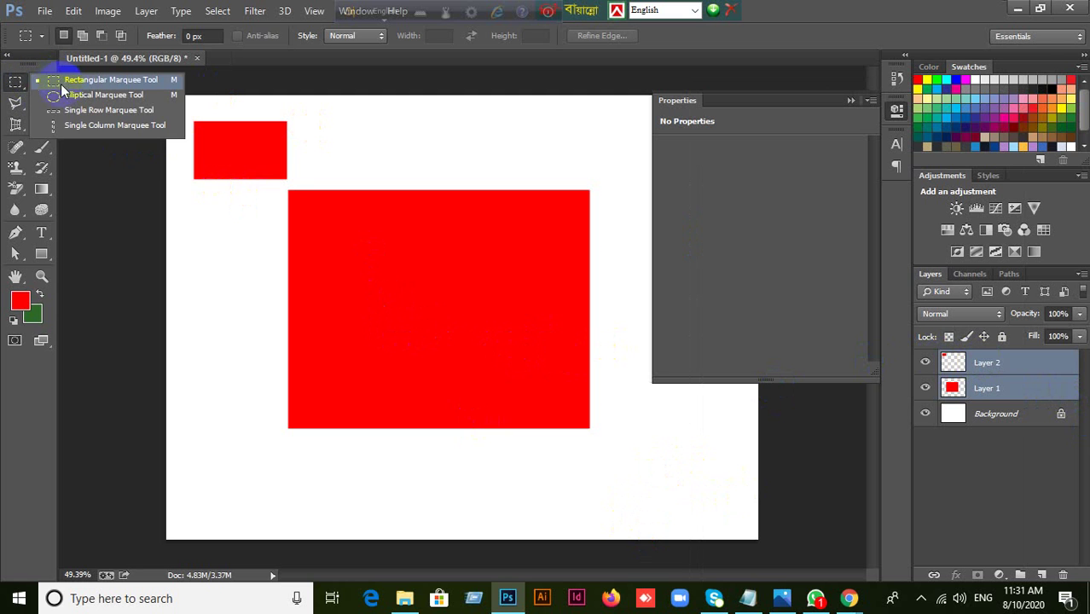
left_click(796, 3)
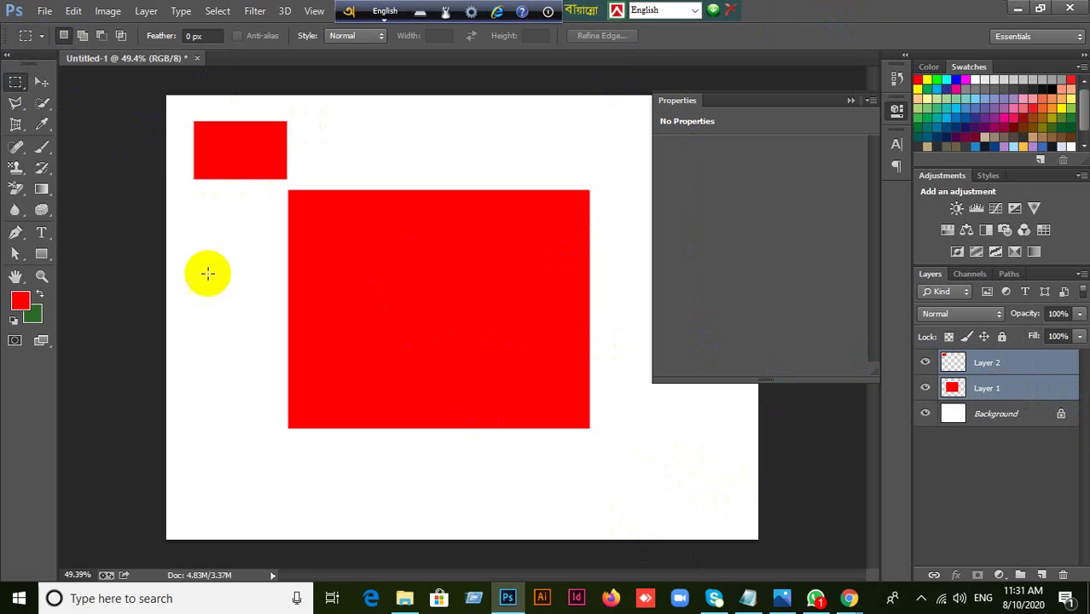
left_click(1023, 392)
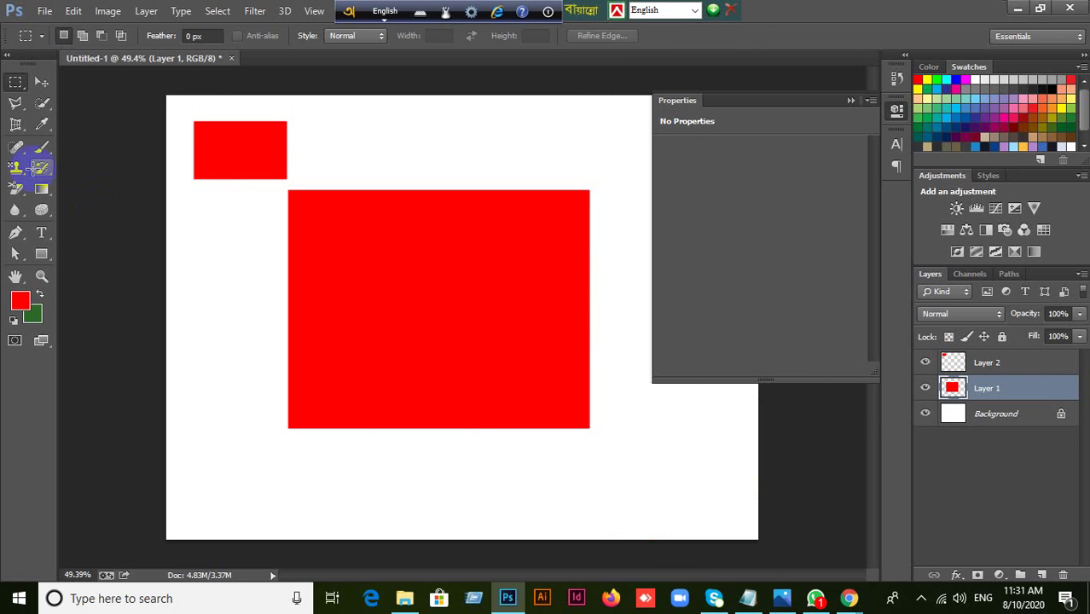
left_click(42, 38)
left_click(41, 40)
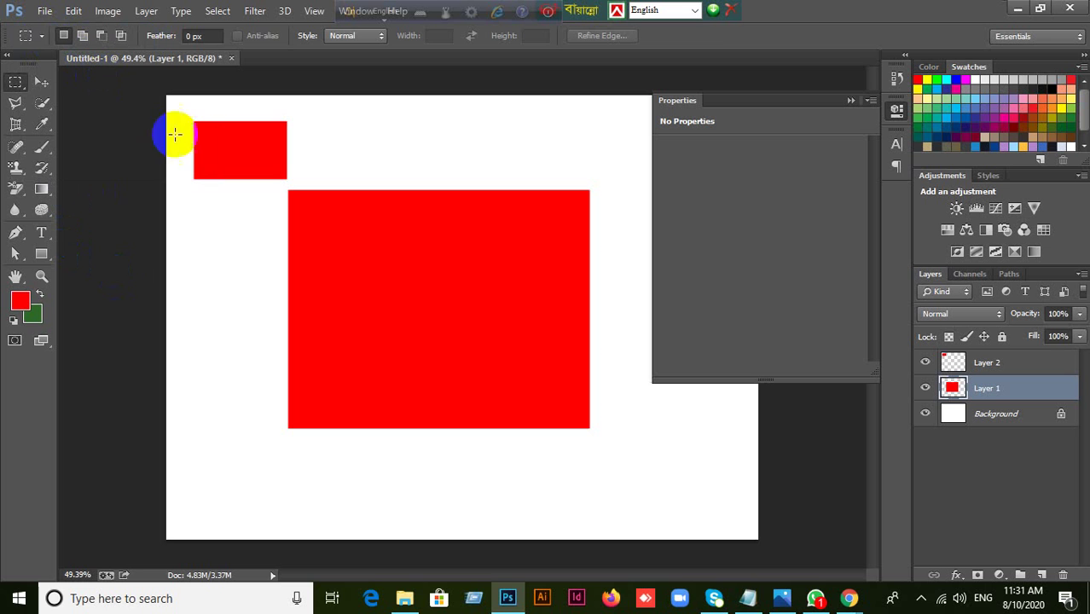
Step: Try to select the large red pixel rectangle with the Path Selection tool by marqueeing across its lower-left part
left_click(42, 82)
left_click(16, 253)
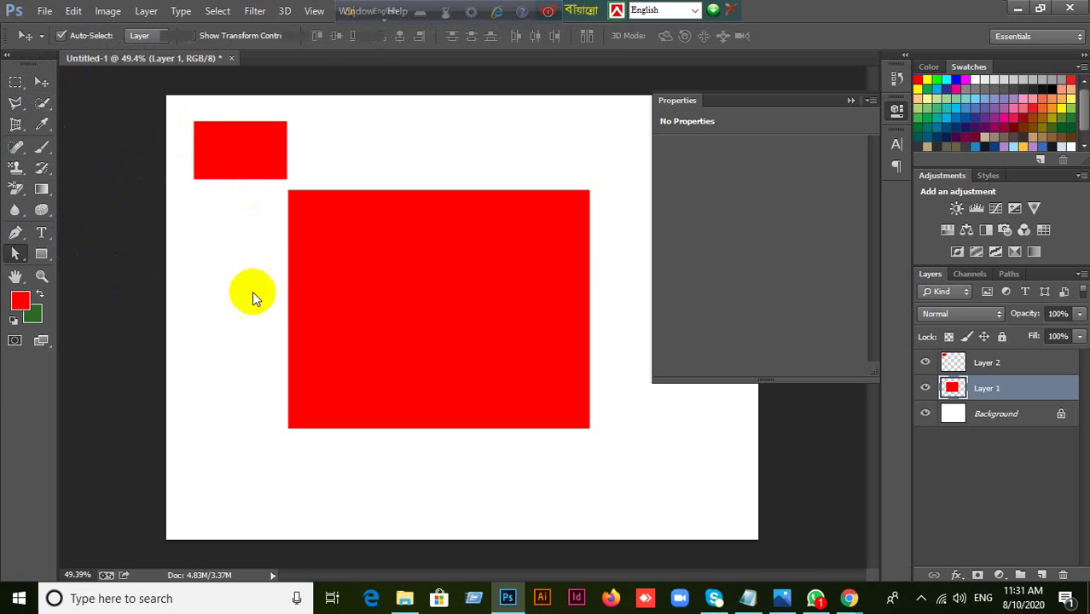
left_click_drag(244, 368, 460, 563)
left_click_drag(219, 333, 494, 494)
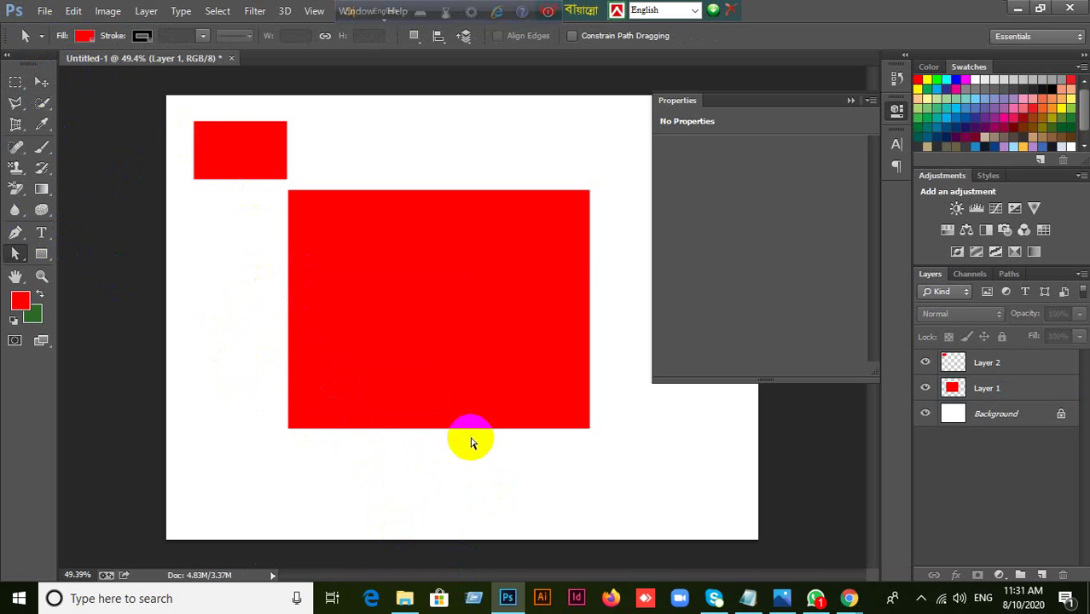
Step: Draw a small red rectangle in Pixels mode on Layer 2 near the canvas's lower left, and test it with the Path Selection tool
left_click(42, 253)
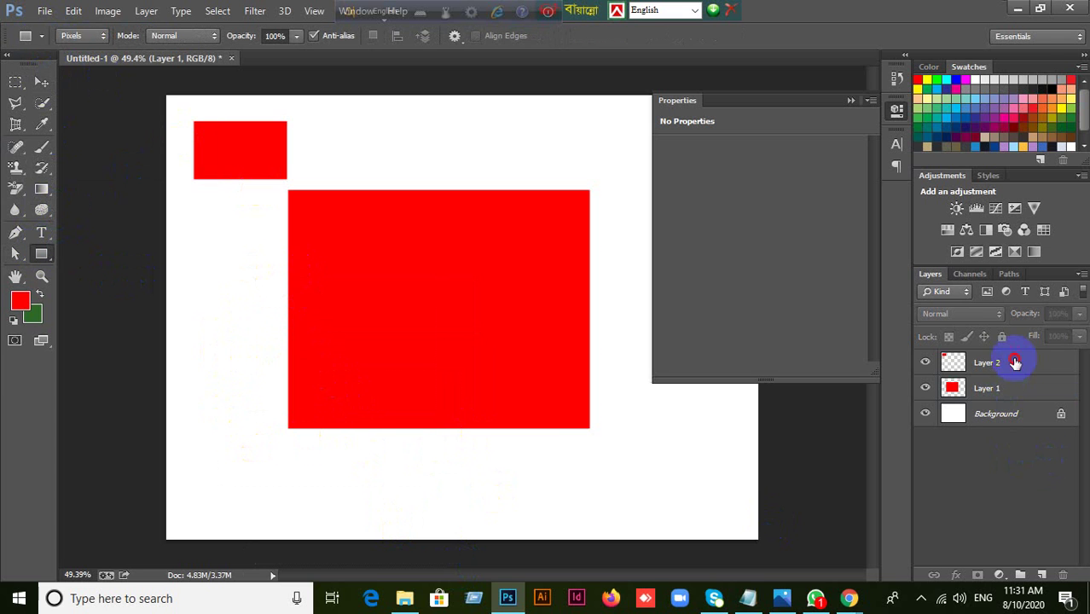
left_click(981, 364)
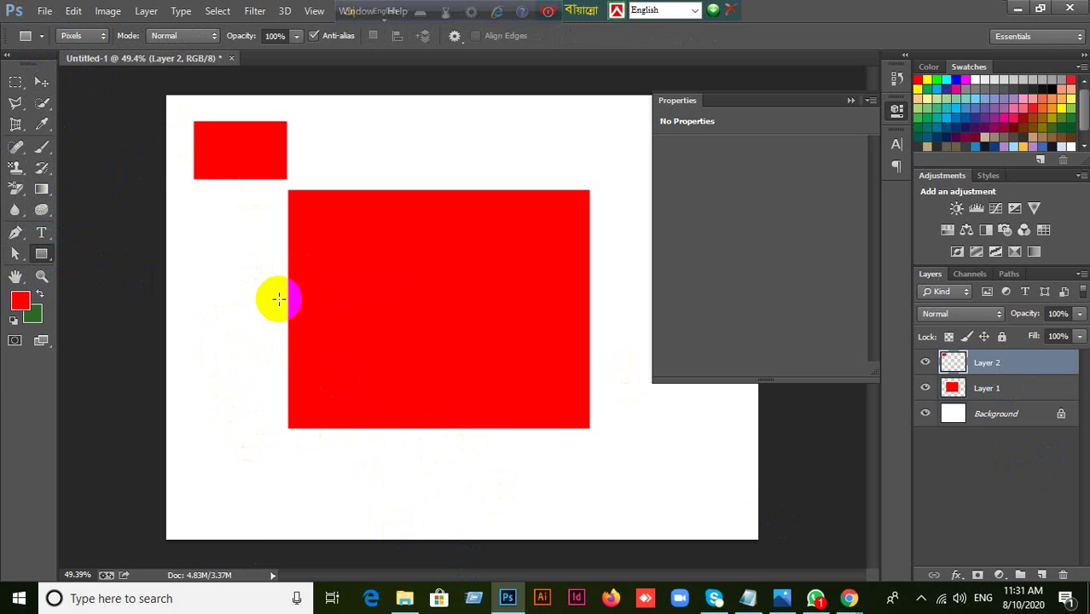
left_click_drag(199, 384, 242, 442)
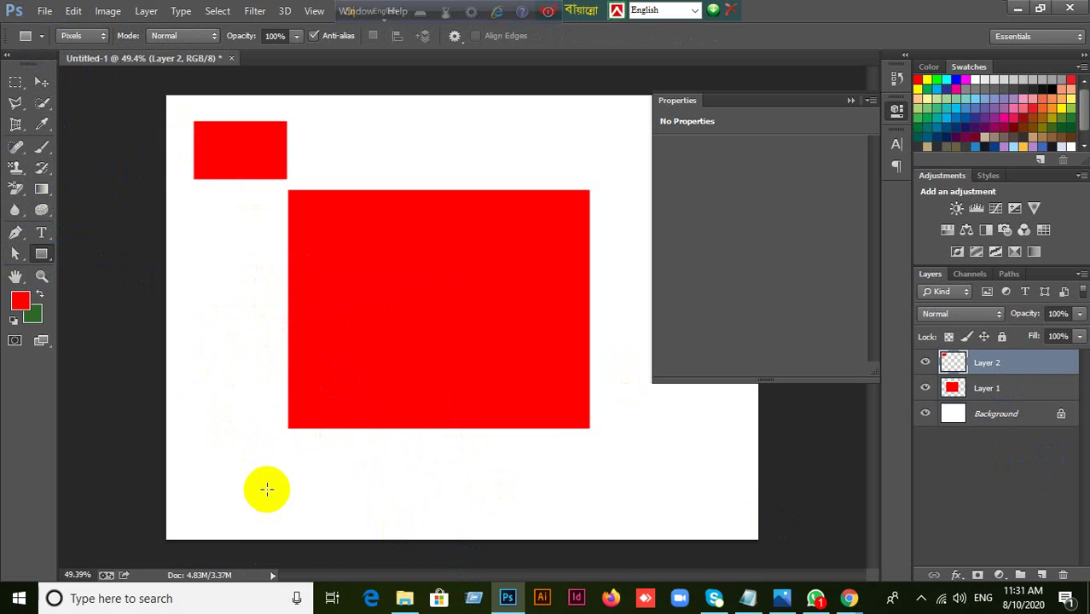
left_click(16, 253)
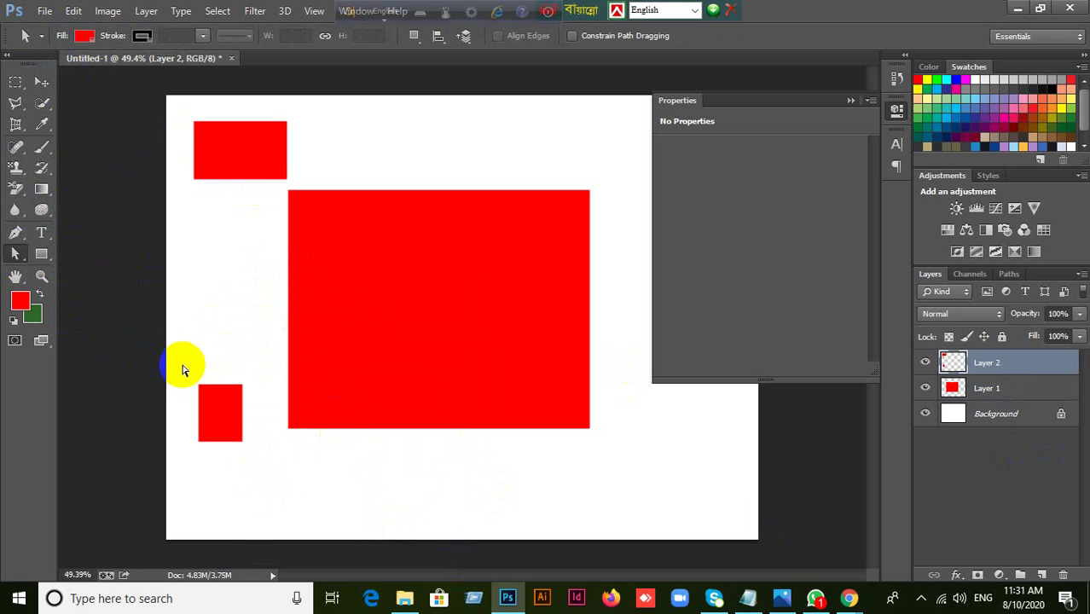
left_click(244, 531)
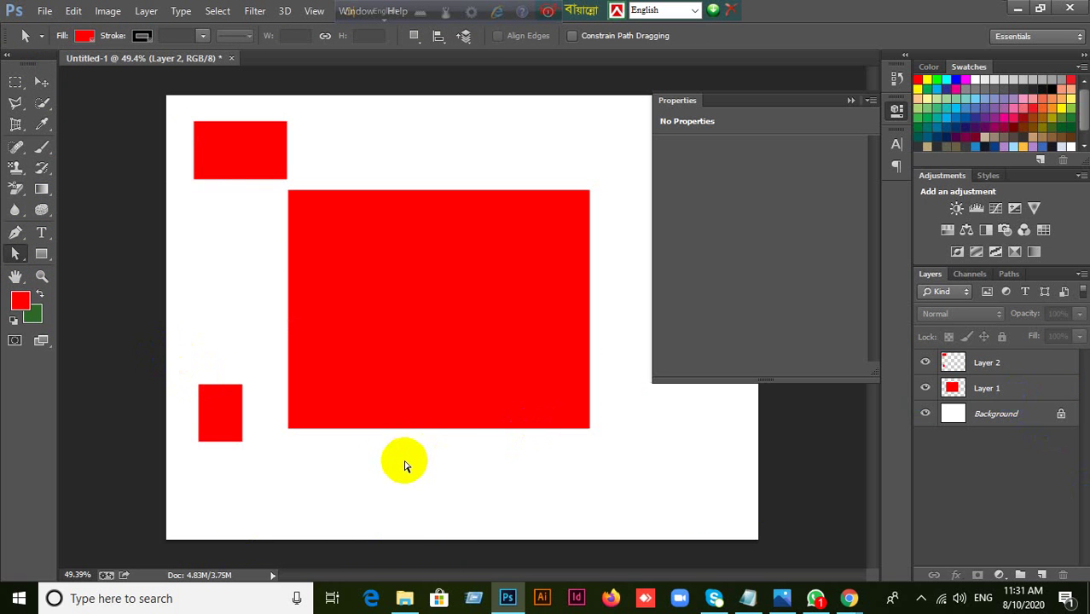
Step: Draw a small red rectangle in Pixels mode on the Background layer below the large rectangle, and undo it
left_click(41, 249)
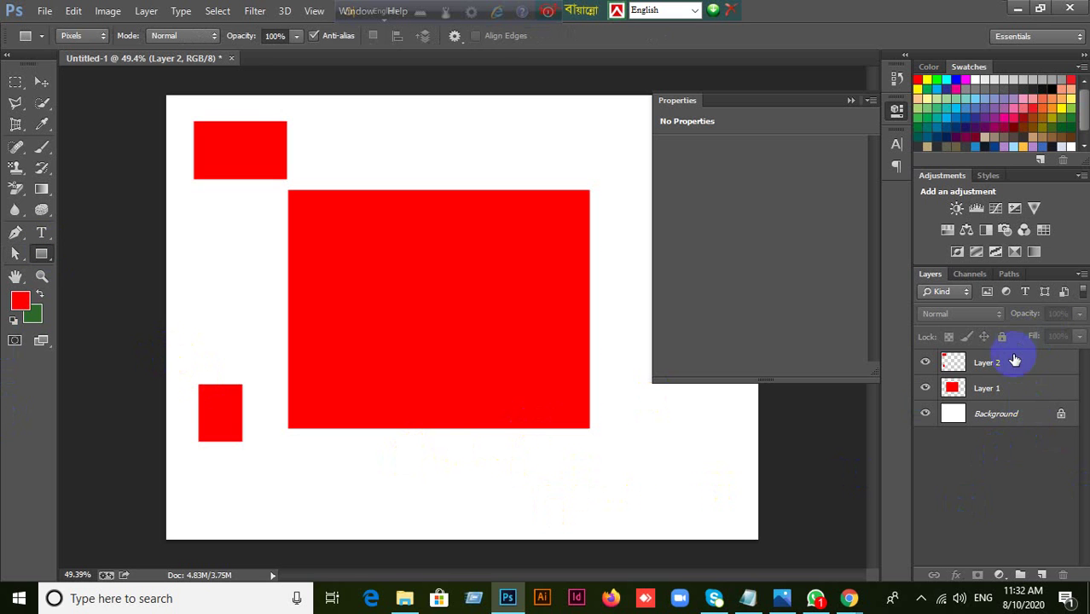
left_click(1032, 418)
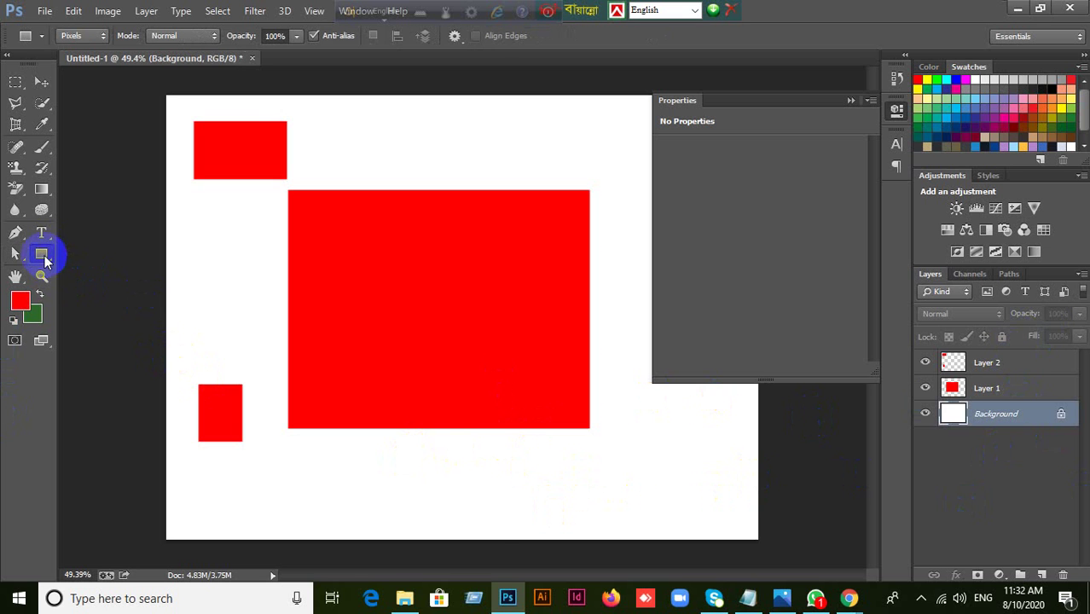
left_click_drag(433, 462, 576, 528)
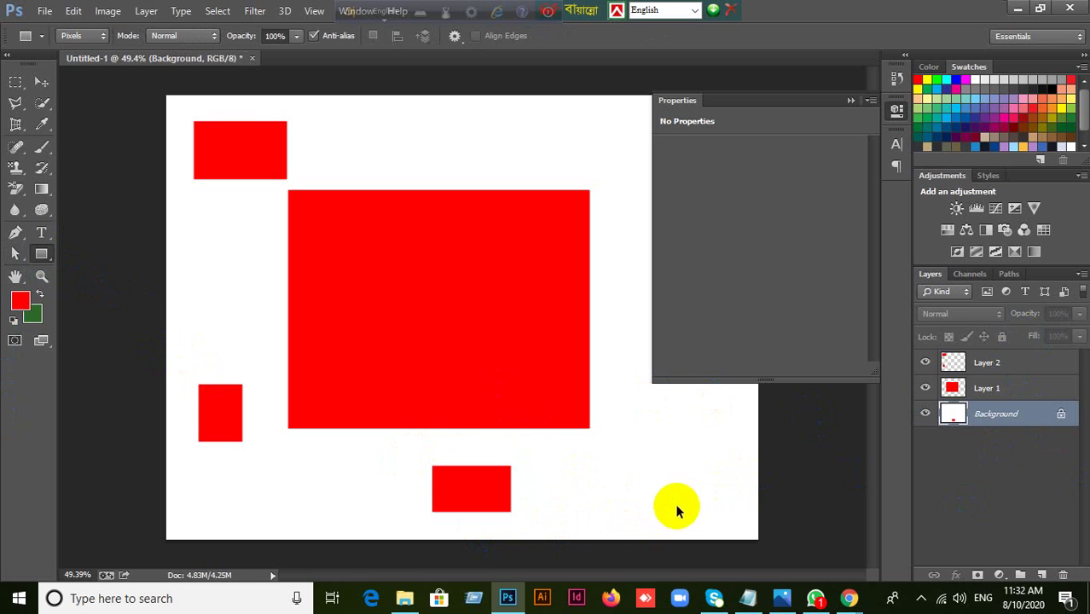
key("ctrl+z")
Step: Draw a red rectangle of about 244 by 140 px in Shape mode below the large rectangle and move its layer above Layer 1
left_click(79, 36)
left_click(75, 43)
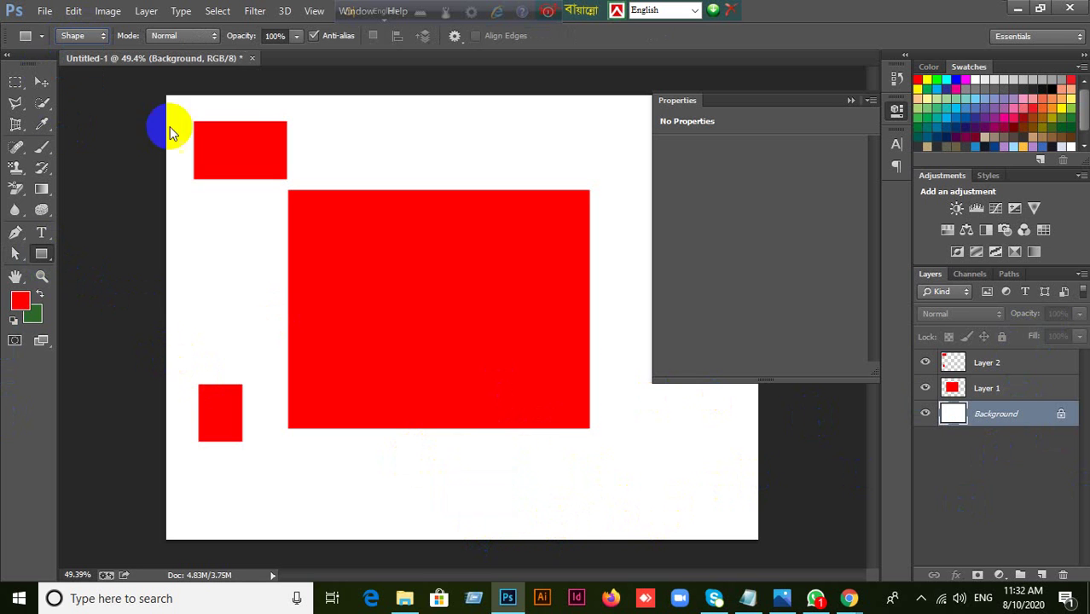
left_click_drag(448, 474, 544, 529)
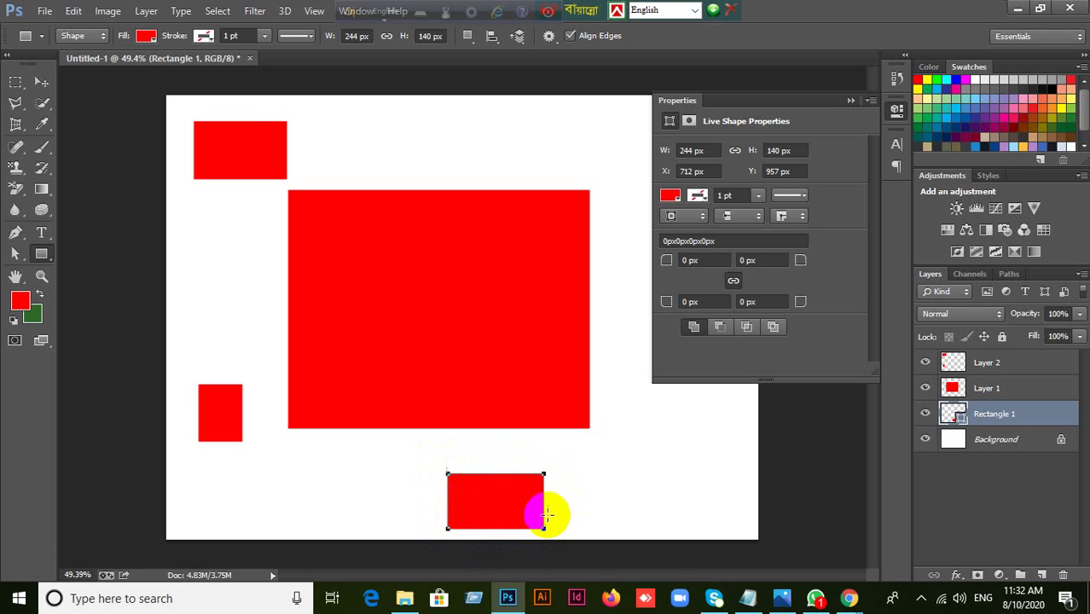
scroll(549, 515, "up", 2)
key("ctrl+bracketright")
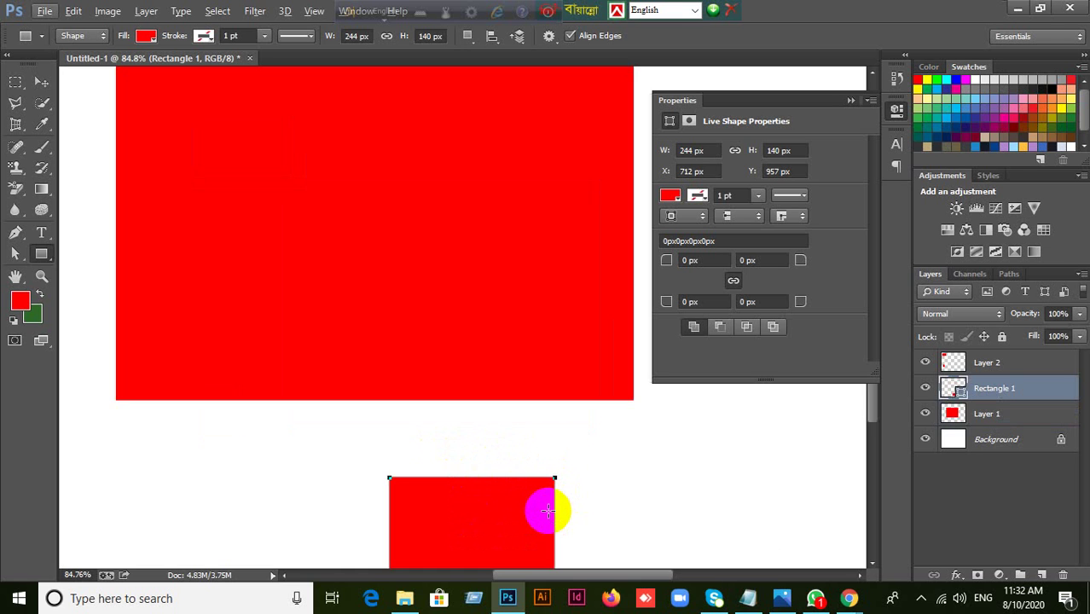
Step: Try to select the small and large red pixel rectangles with the Path Selection tool by marqueeing over them
left_click_drag(472, 310, 609, 352)
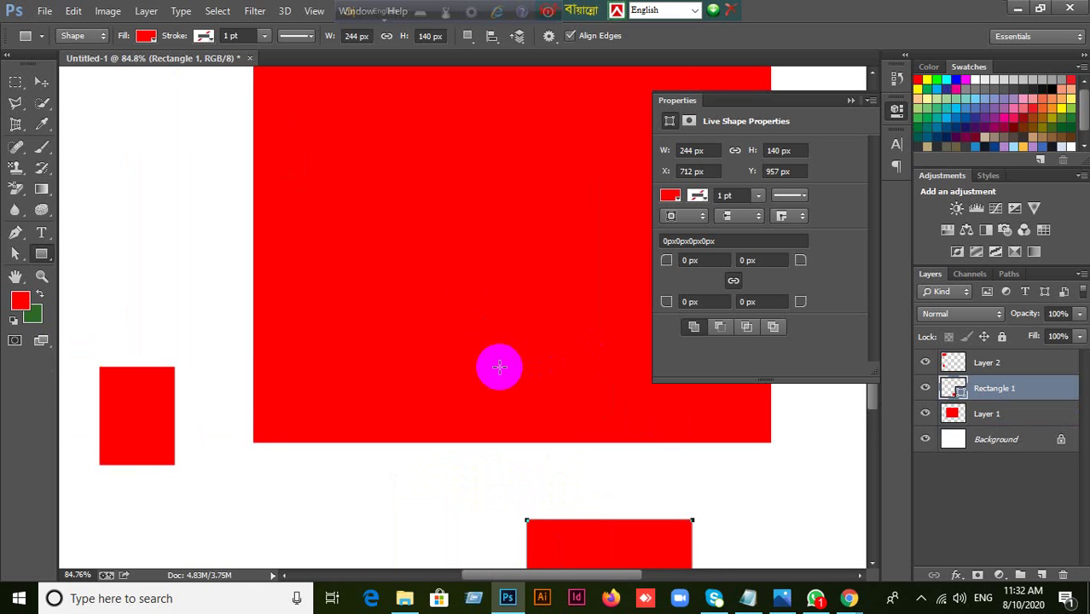
scroll(499, 367, "down", 2)
left_click(41, 83)
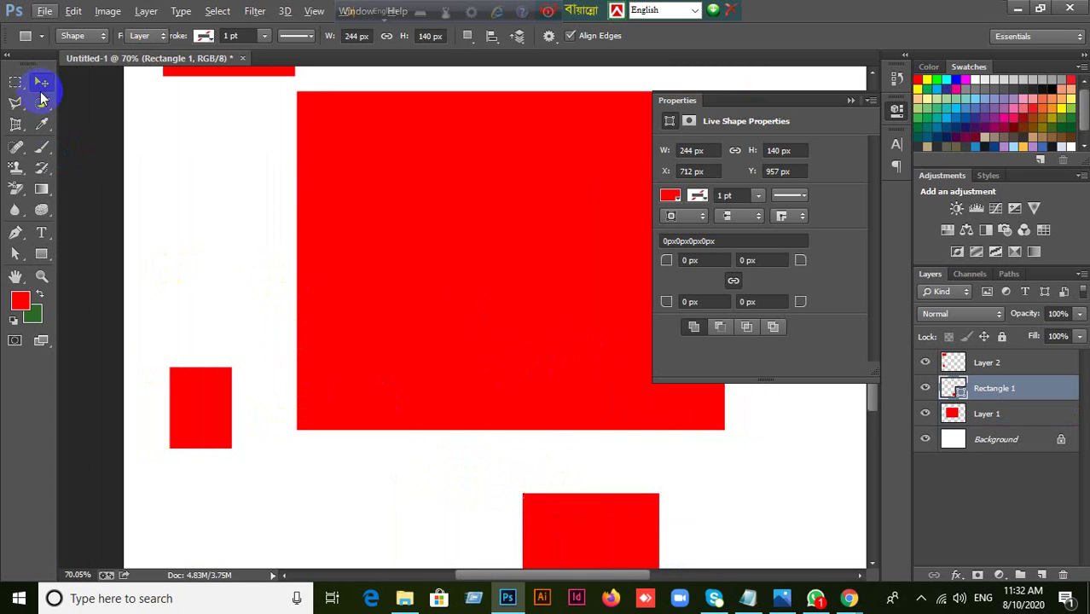
left_click(15, 253)
left_click_drag(151, 337, 242, 500)
left_click_drag(254, 309, 389, 484)
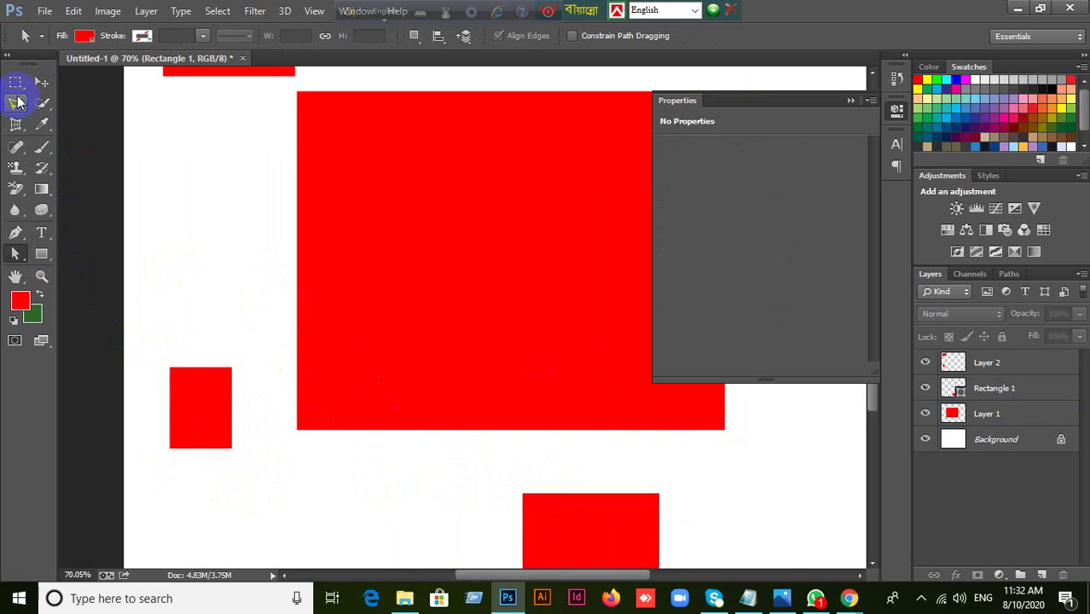
left_click_drag(15, 87, 85, 85)
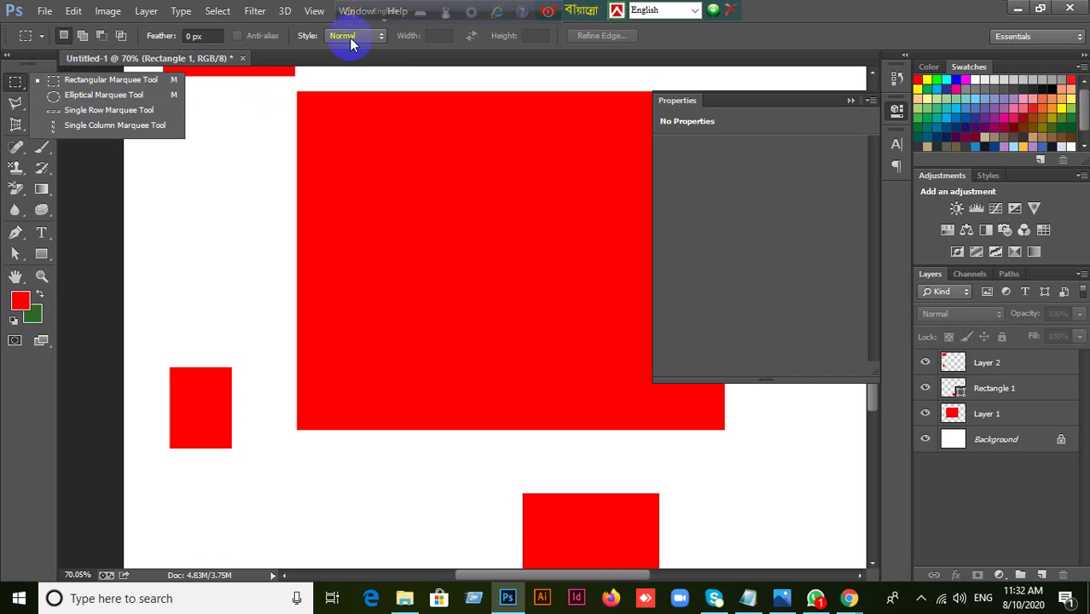
double_click(827, 12)
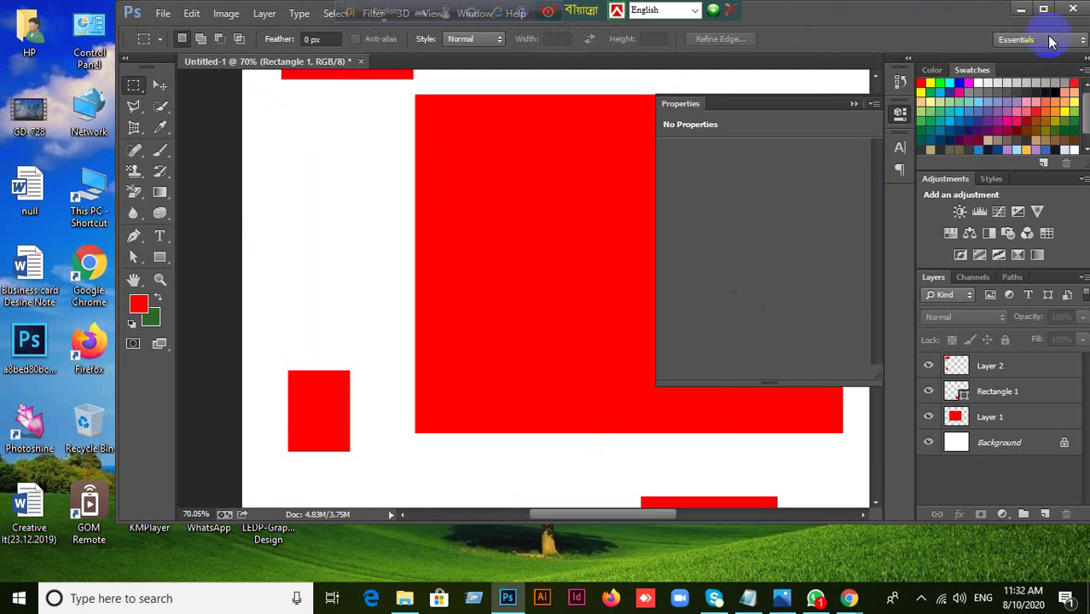
left_click(1045, 10)
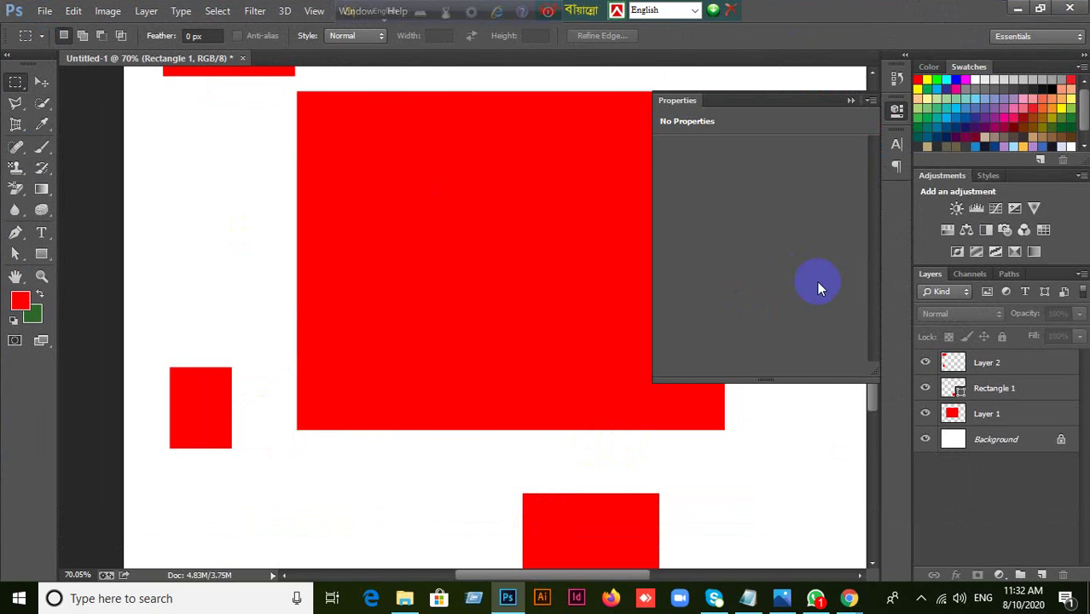
Step: Delete Layer 2, Rectangle 1 and Layer 1 together, keeping only the Background layer
left_click(978, 363)
left_click(988, 415, "shift")
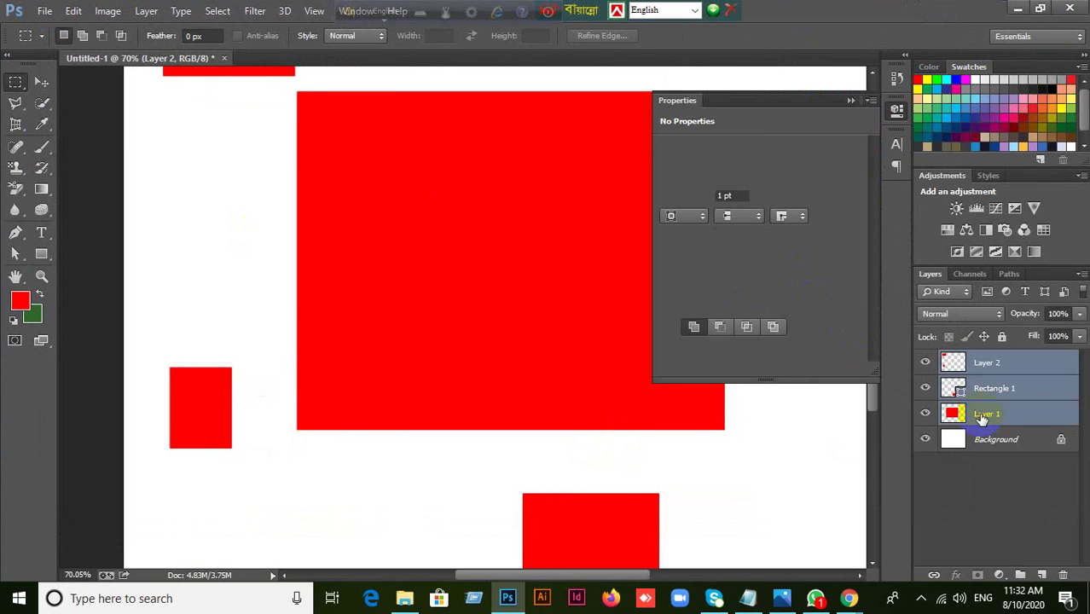
key("Delete")
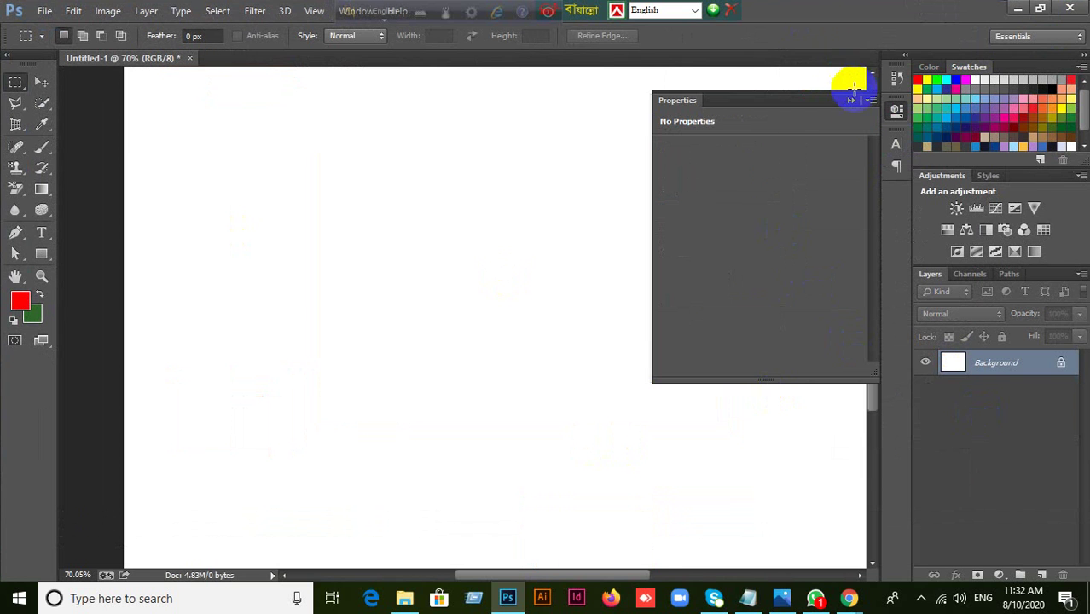
Step: Collapse the open Properties display and zoom out to show the whole canvas
left_click(850, 102)
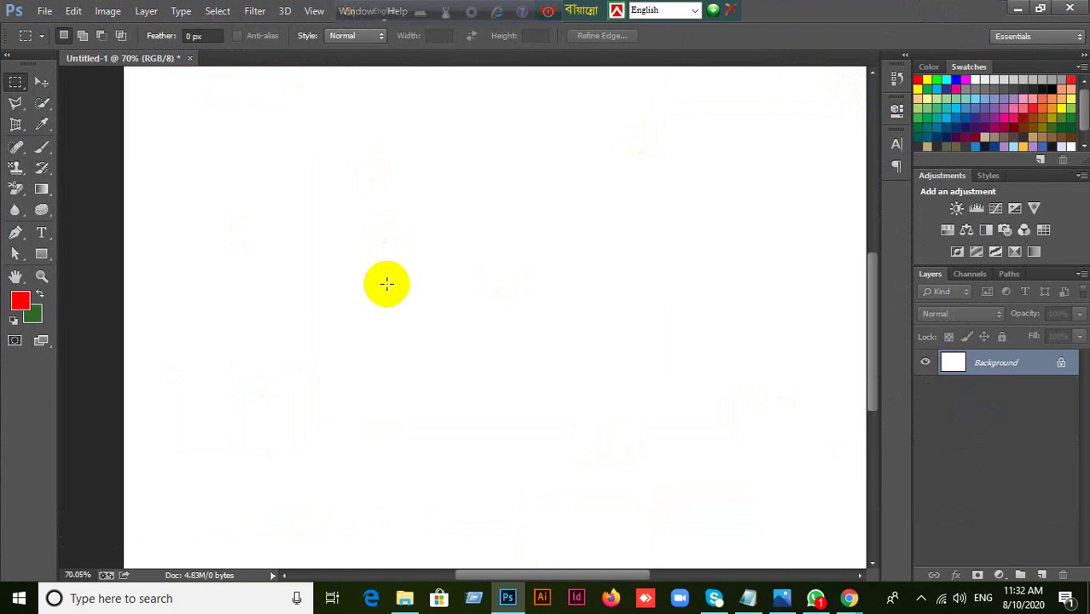
scroll(387, 284, "down", 2)
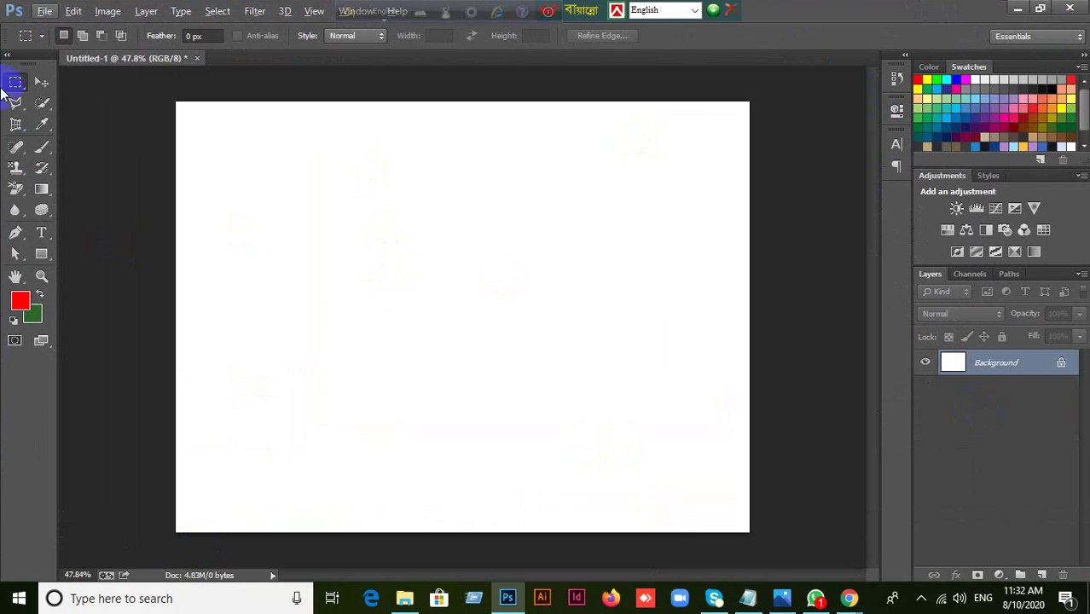
left_click(49, 83)
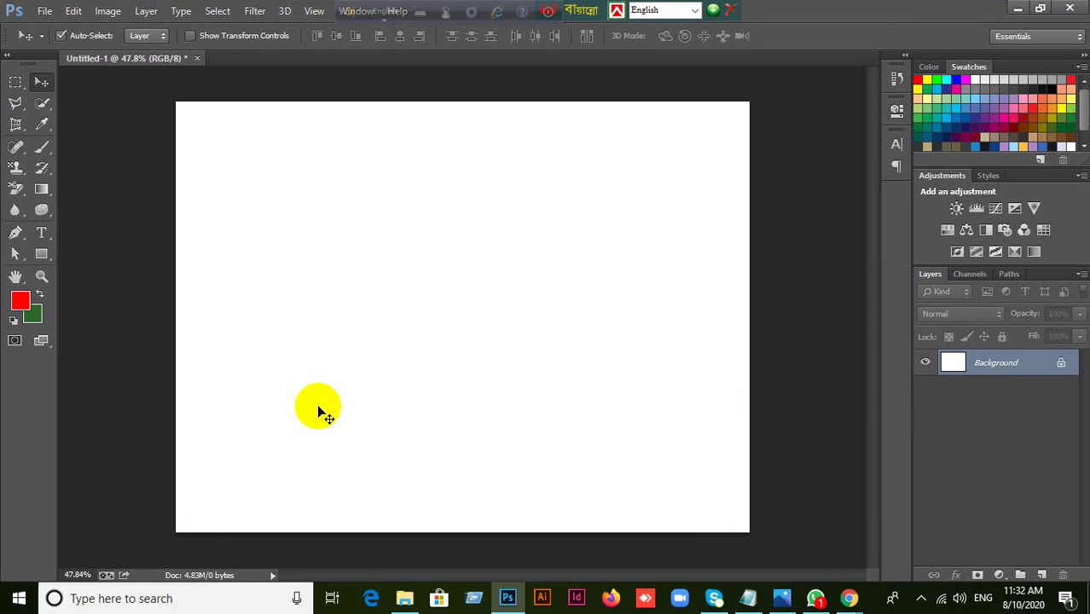
left_click(147, 221)
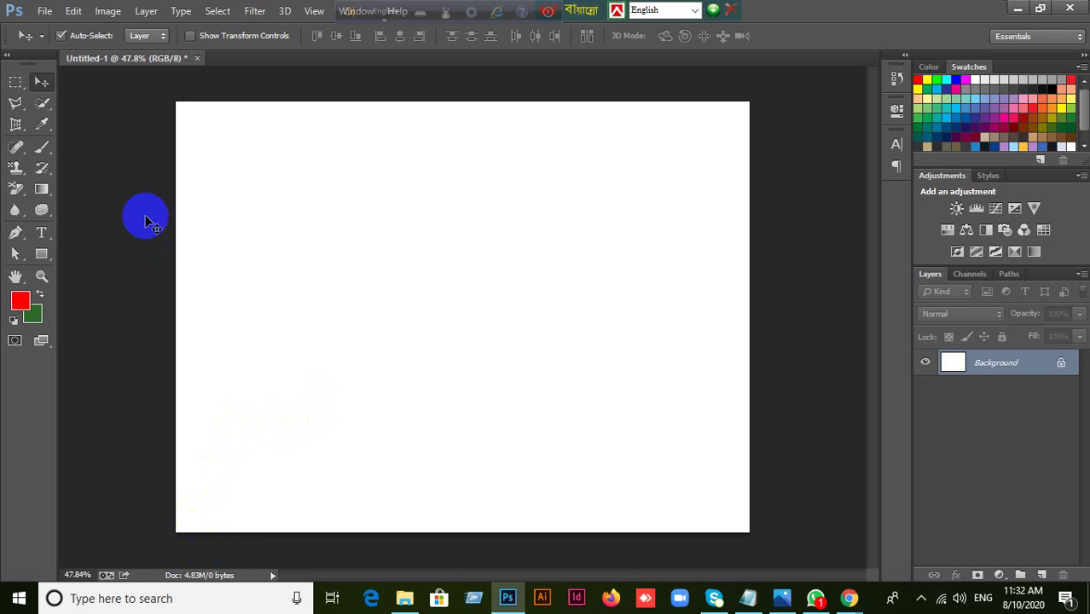
Step: Switch the Rectangle tool's drawing mode to Path and back to Shape
left_click(49, 256)
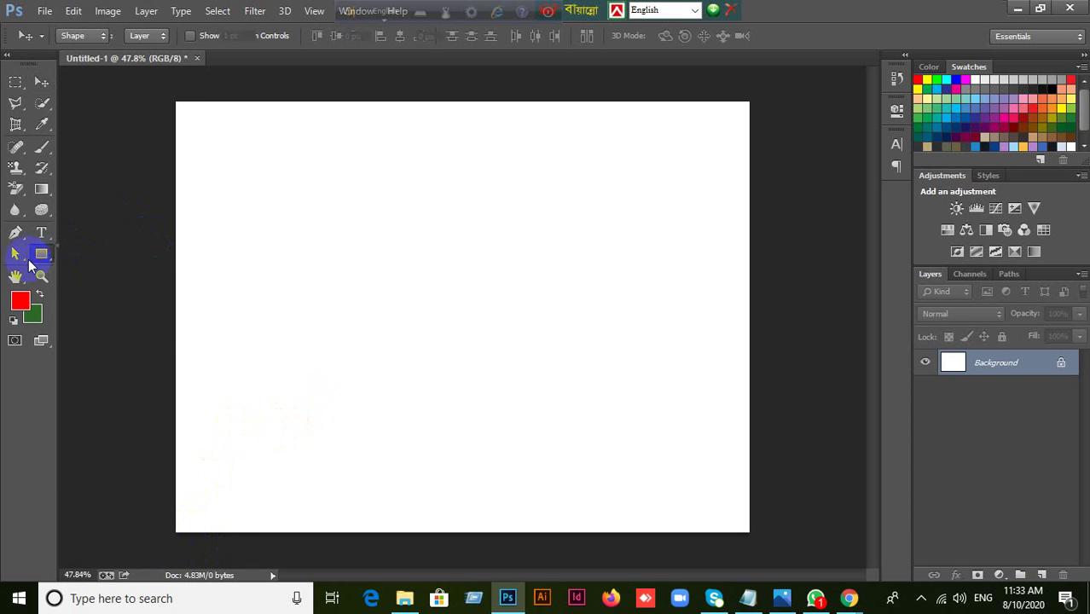
left_click(104, 254)
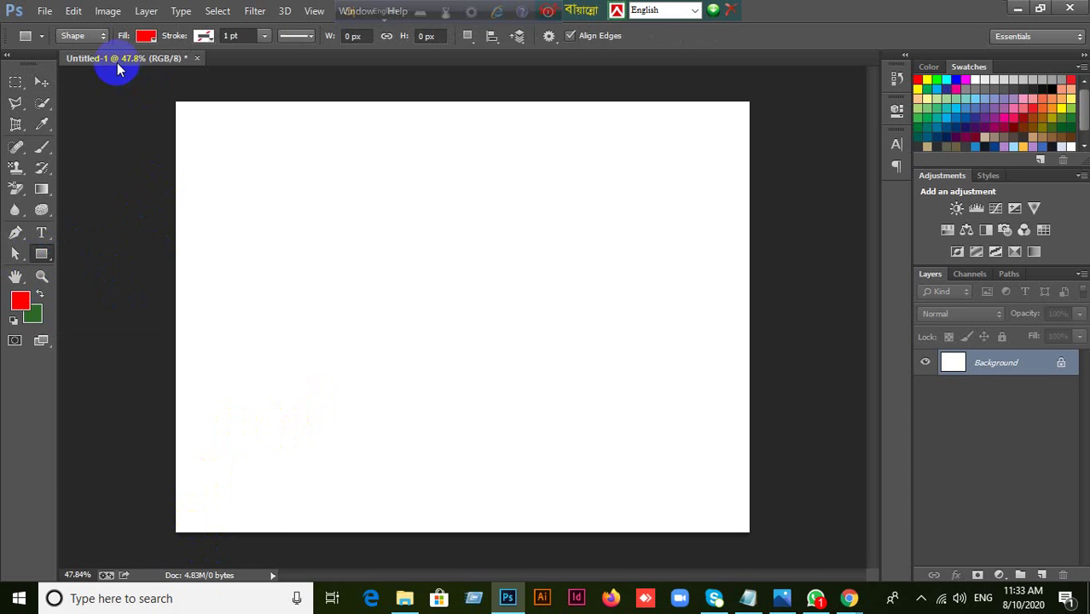
left_click(92, 37)
left_click(75, 61)
left_click(97, 38)
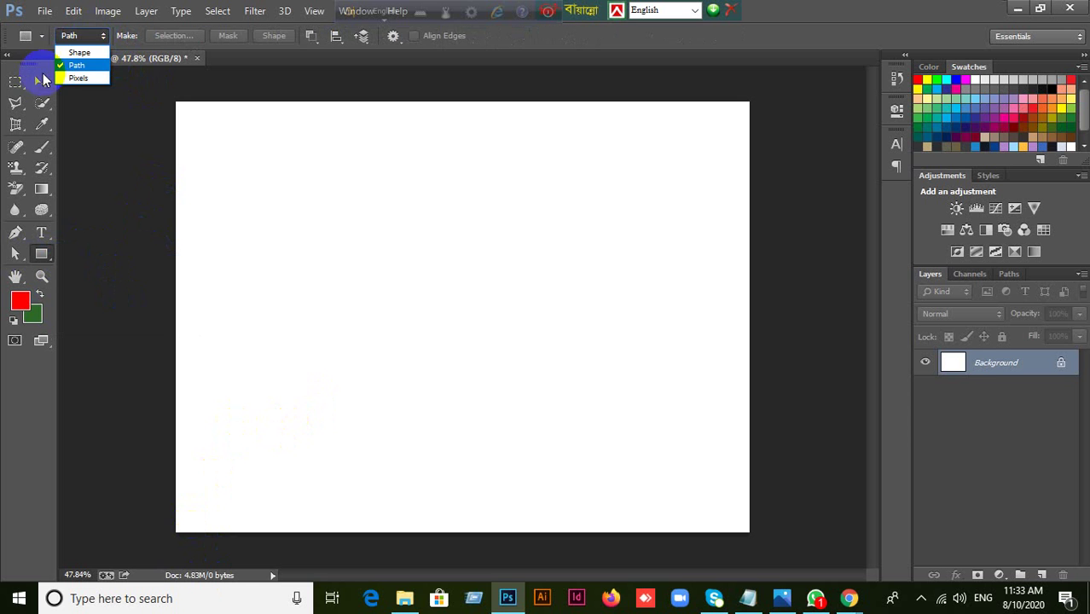
left_click(74, 50)
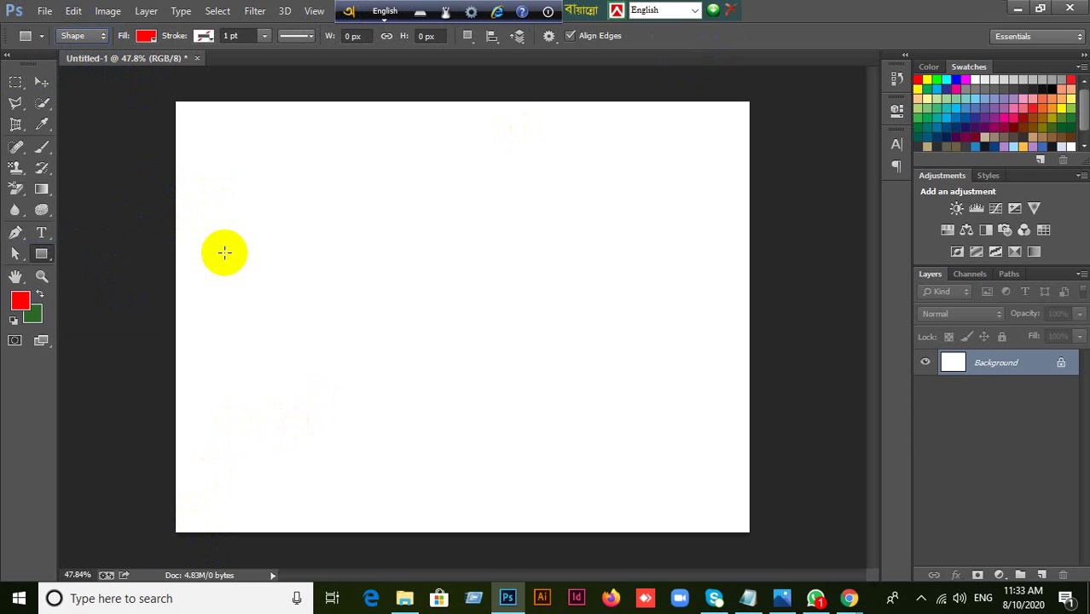
left_click(15, 82)
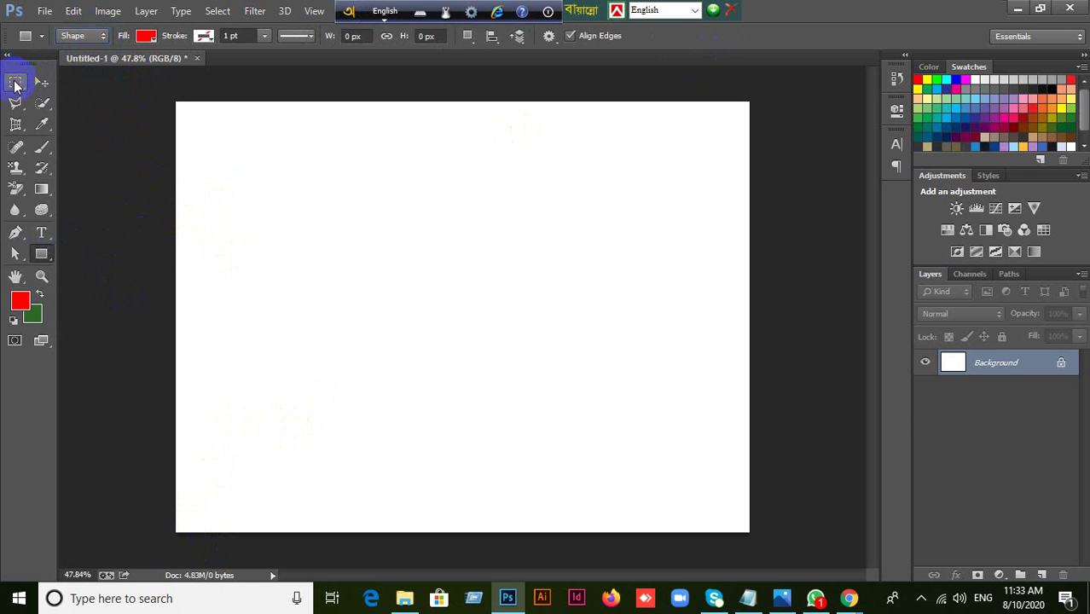
left_click(1040, 8)
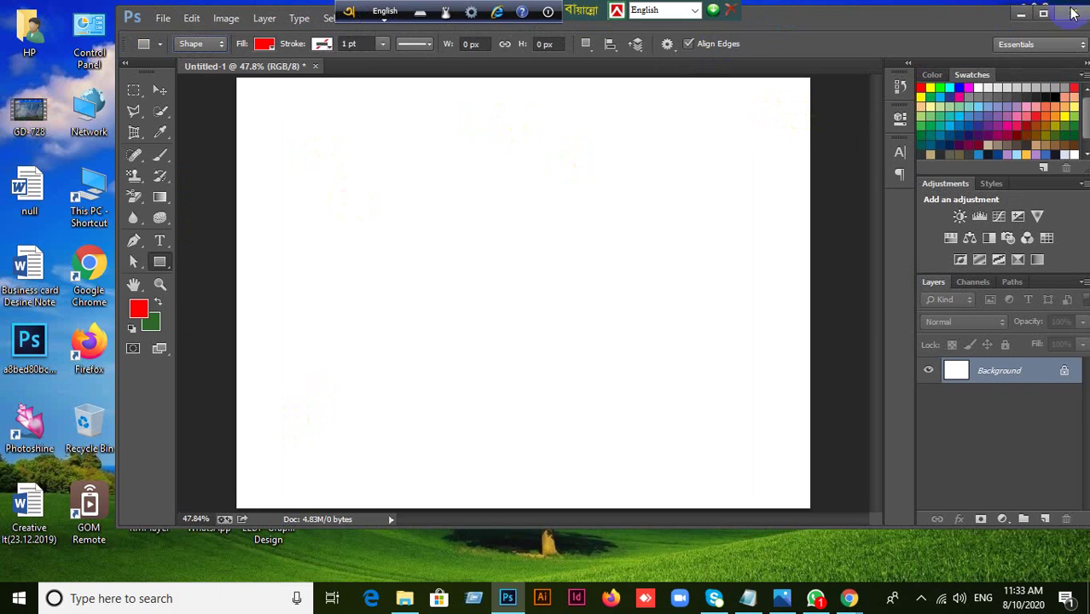
left_click(1042, 13)
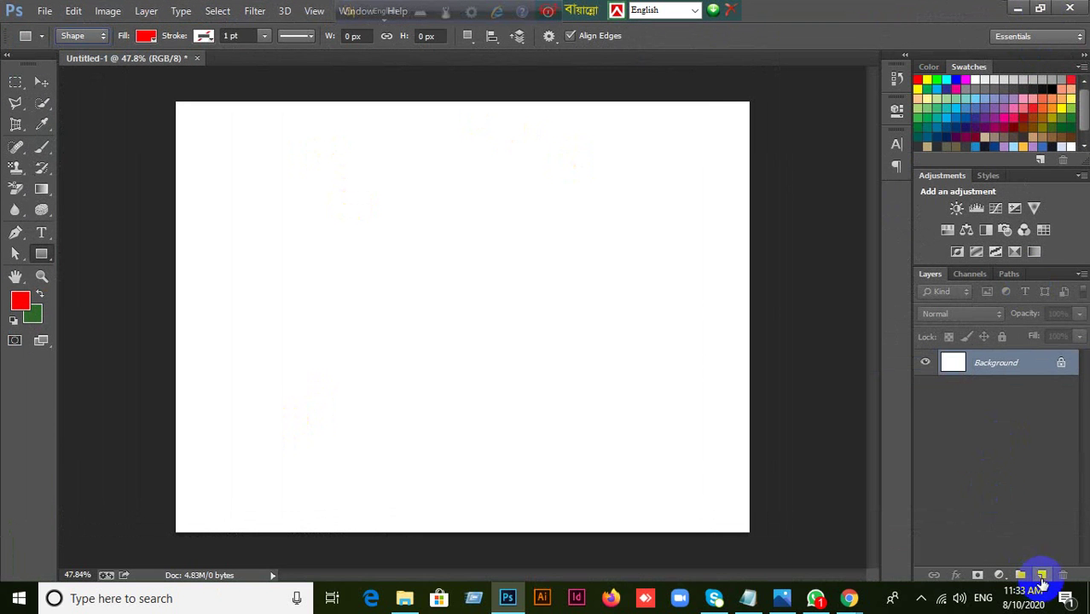
Step: Add a new layer, fill a rectangular marquee selection in the canvas's upper-left area with the red foreground colour, and deselect
left_click(1043, 577)
left_click(16, 82)
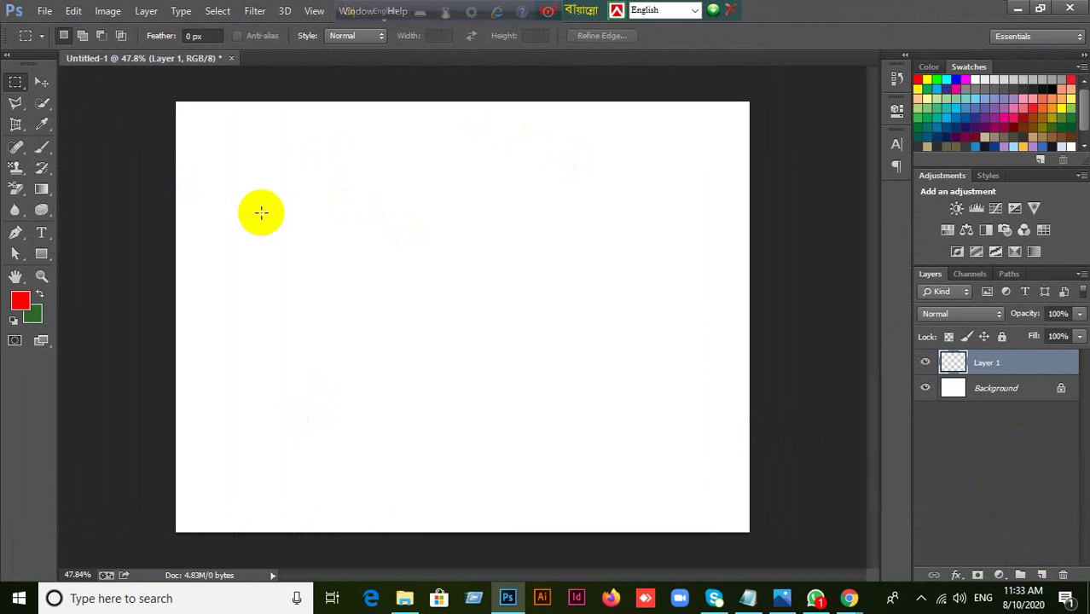
left_click_drag(244, 172, 453, 326)
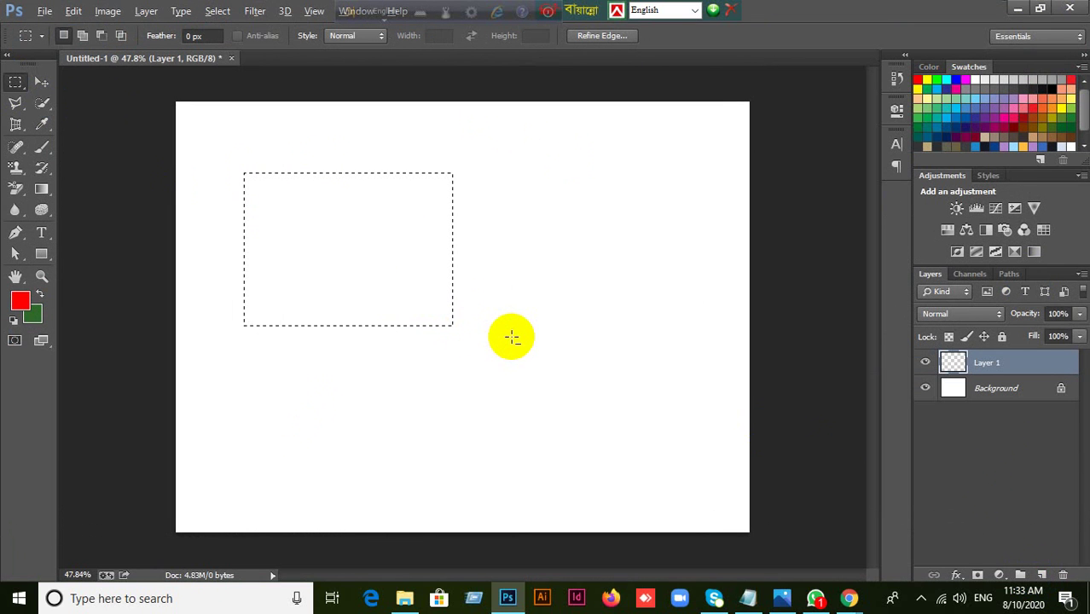
key("alt+BackSpace")
key("ctrl+d")
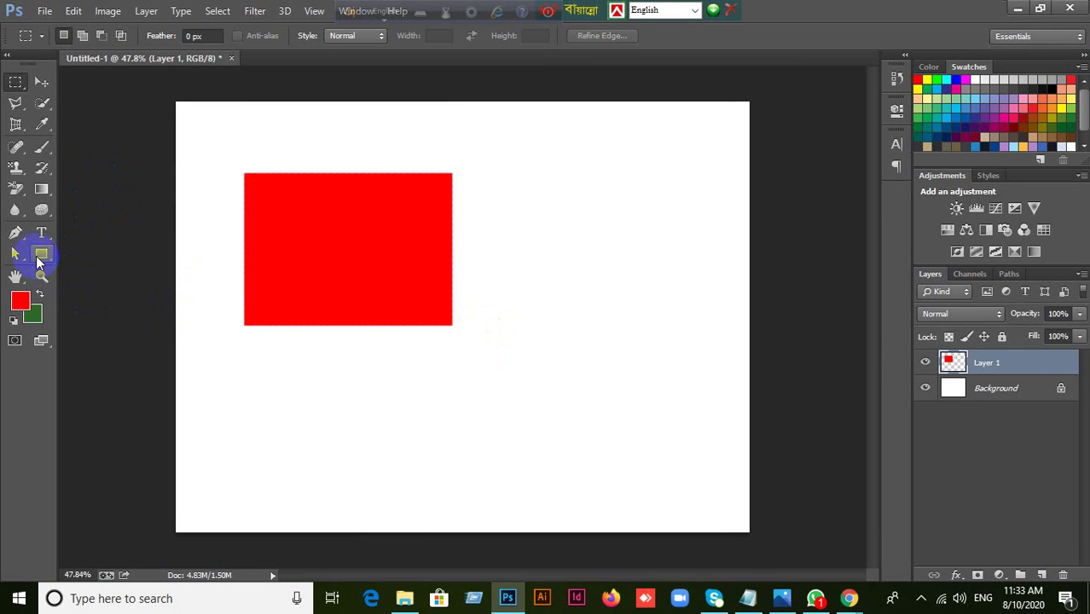
Step: Draw a red rectangle of about 502 by 475 px in Shape mode to the right of the filled rectangle
left_click(40, 256)
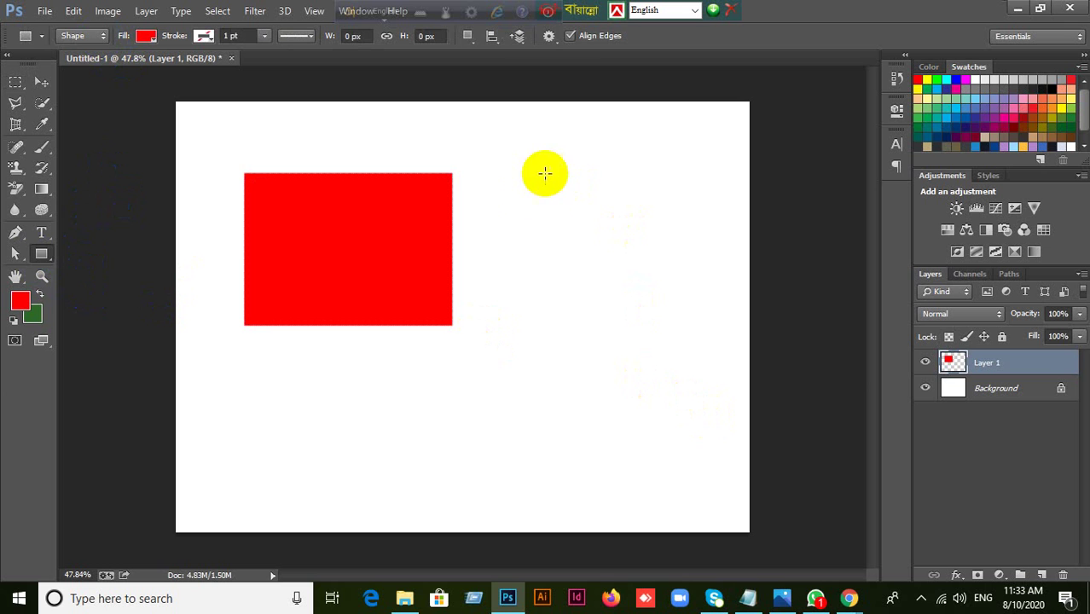
left_click_drag(530, 178, 722, 360)
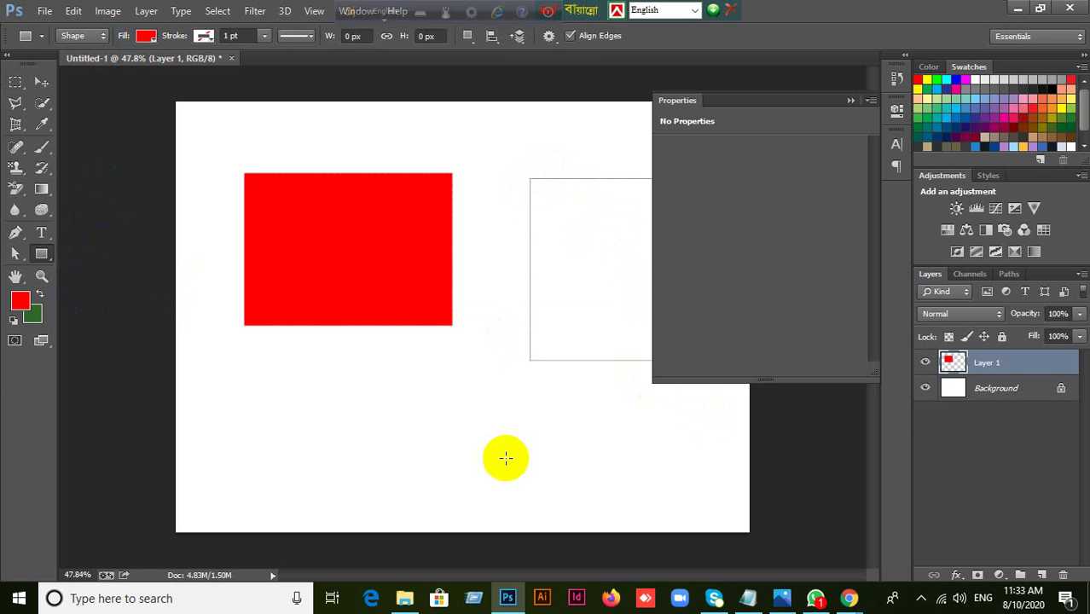
left_click(851, 102)
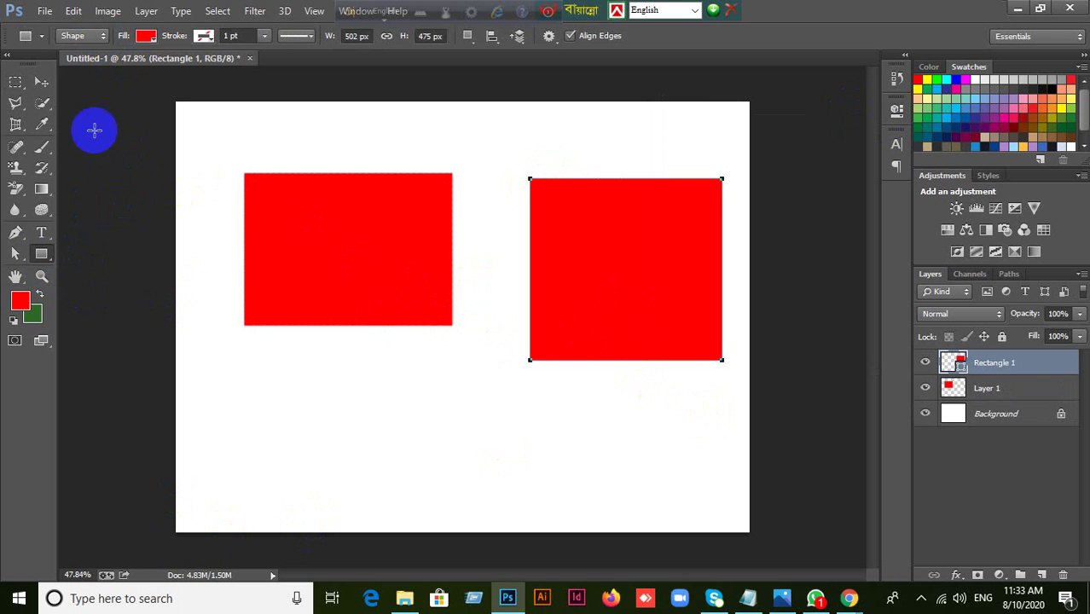
Step: Marquee over the filled rectangle and the shape rectangle with the Path Selection tool to compare which one exposes anchor points
left_click(41, 82)
left_click(15, 253)
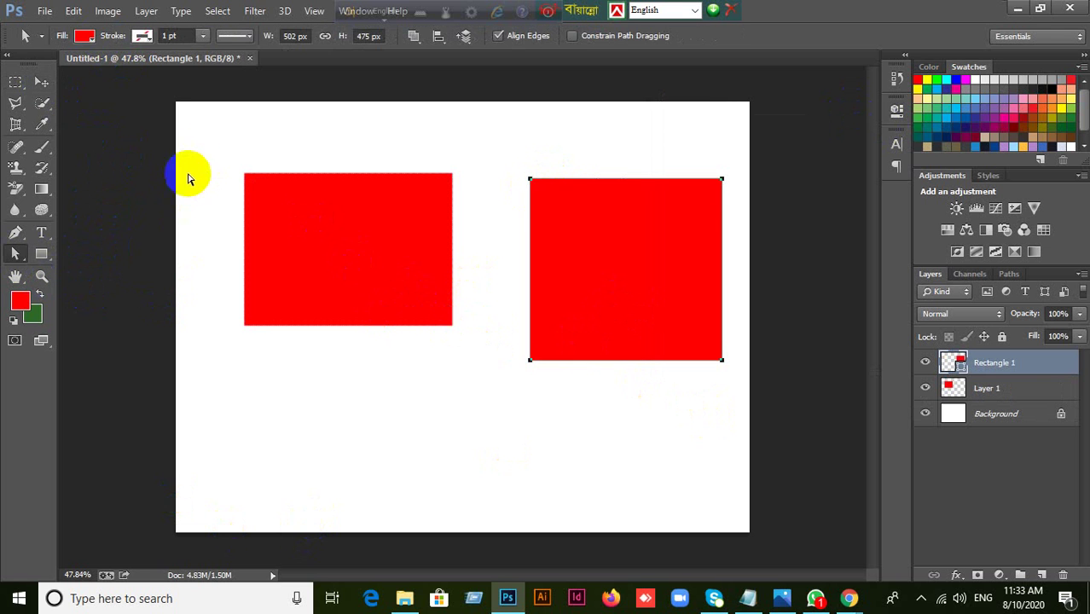
left_click_drag(202, 153, 521, 350)
left_click_drag(505, 146, 637, 445)
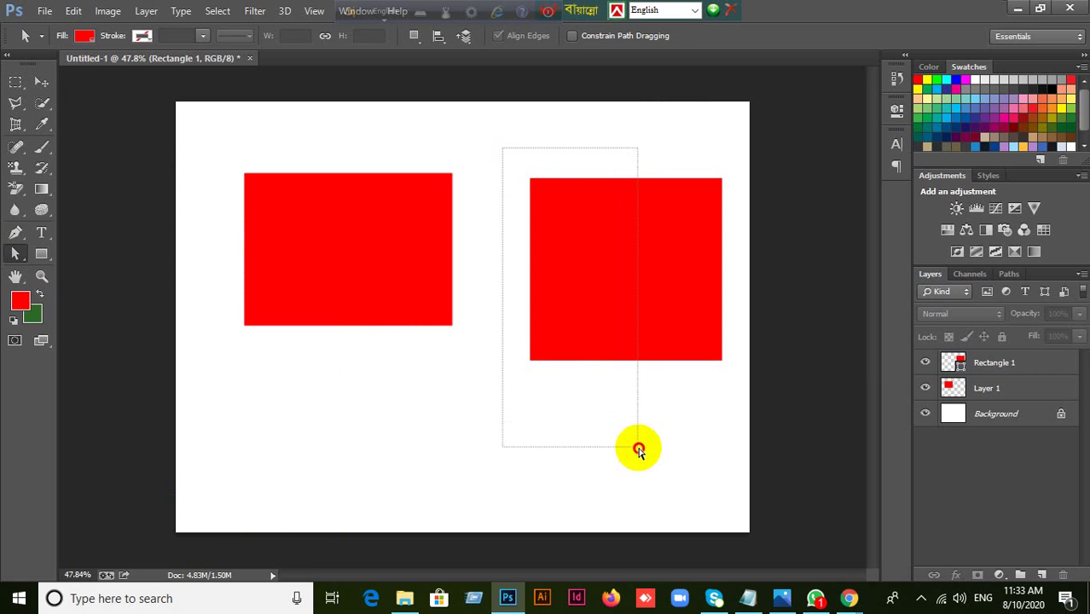
left_click(555, 203)
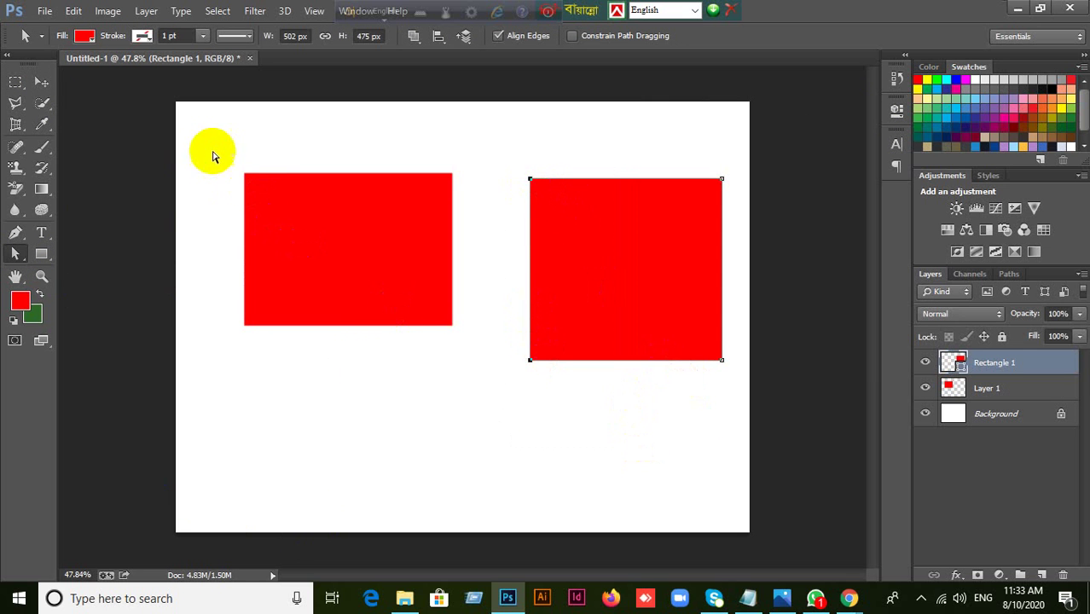
left_click_drag(214, 153, 392, 425)
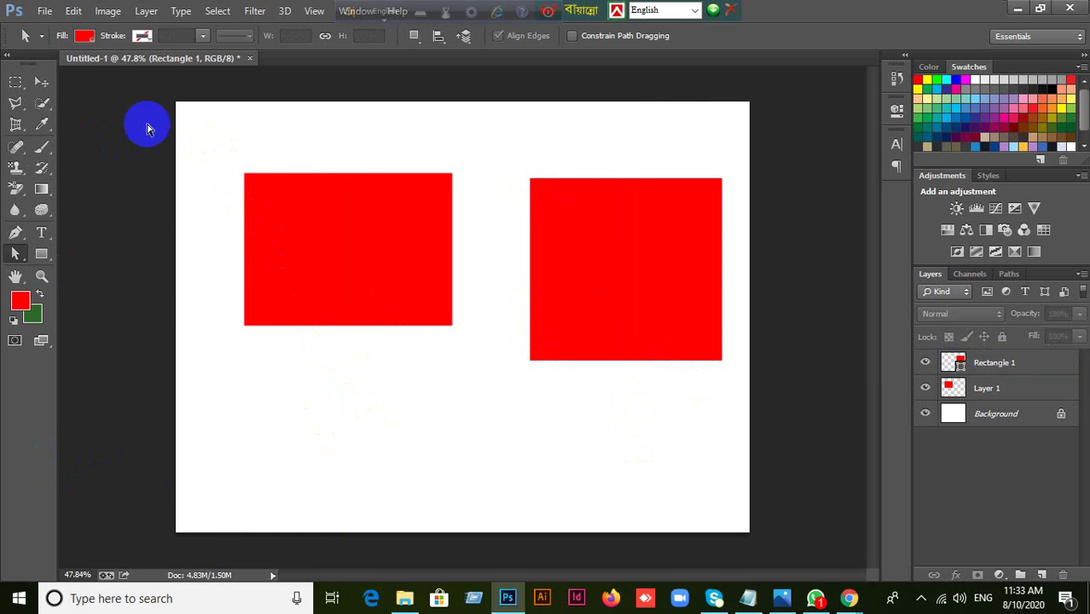
left_click_drag(218, 151, 396, 442)
left_click_drag(521, 159, 645, 485)
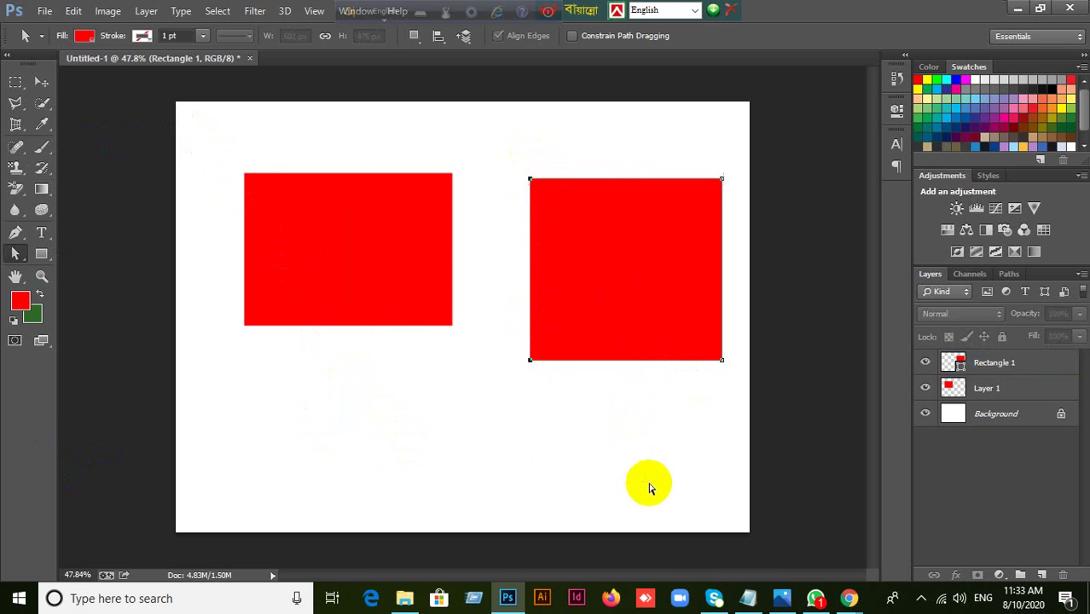
Step: Move the shape rectangle's two left anchor points up and to the right, accepting the conversion to a regular path
left_click(533, 181)
left_click_drag(531, 181, 625, 152)
left_click(506, 236)
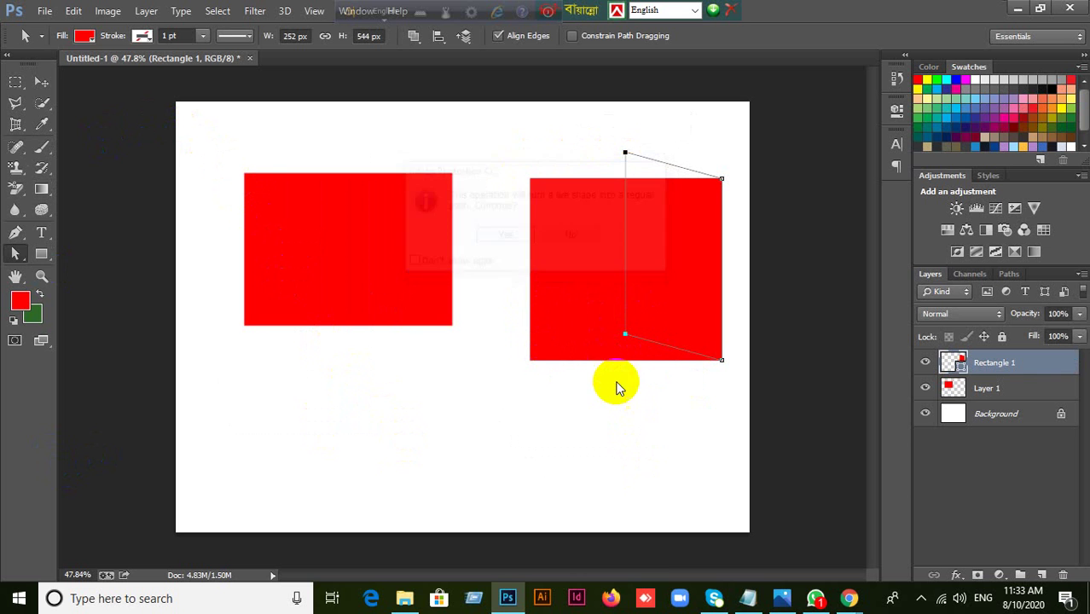
Step: Move the shape's lower-left anchor point up and outward to form an irregular four-sided figure, and deselect the path
left_click(603, 340)
left_click_drag(607, 313, 657, 392)
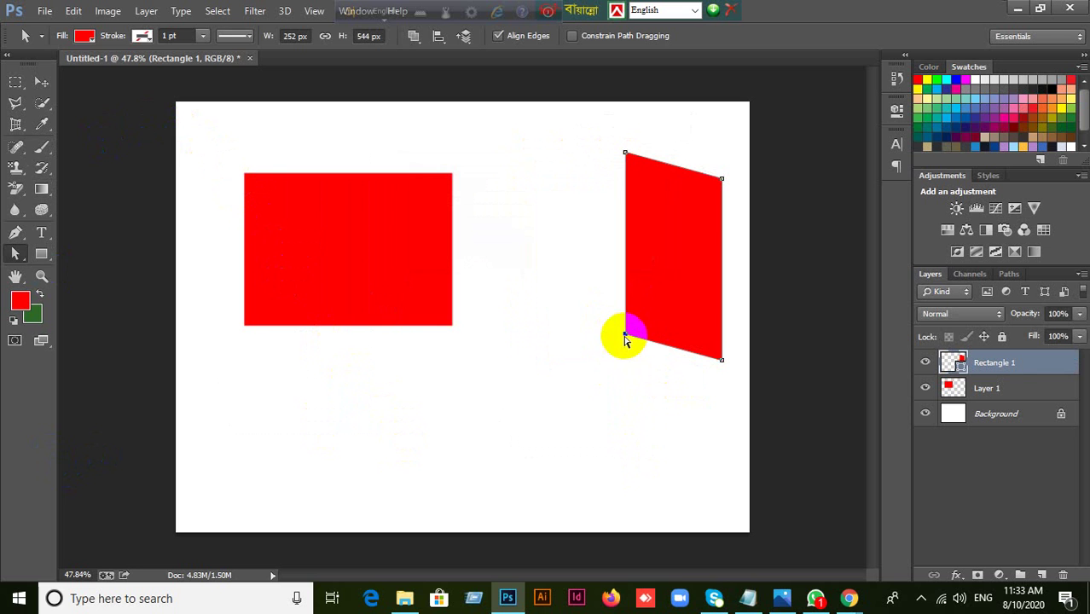
left_click_drag(626, 333, 583, 204)
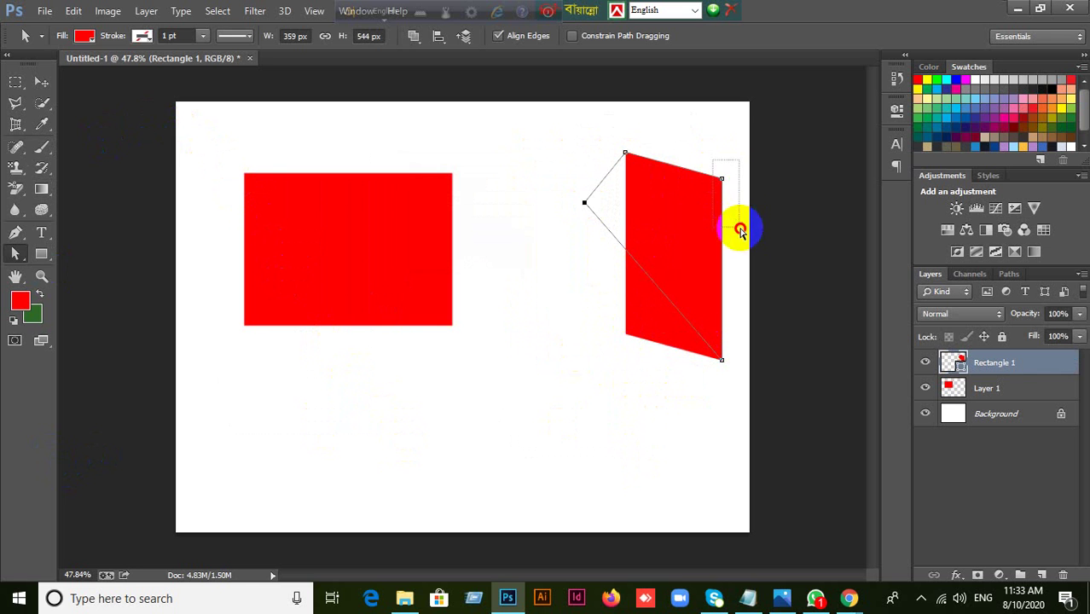
left_click(719, 177)
left_click(220, 164)
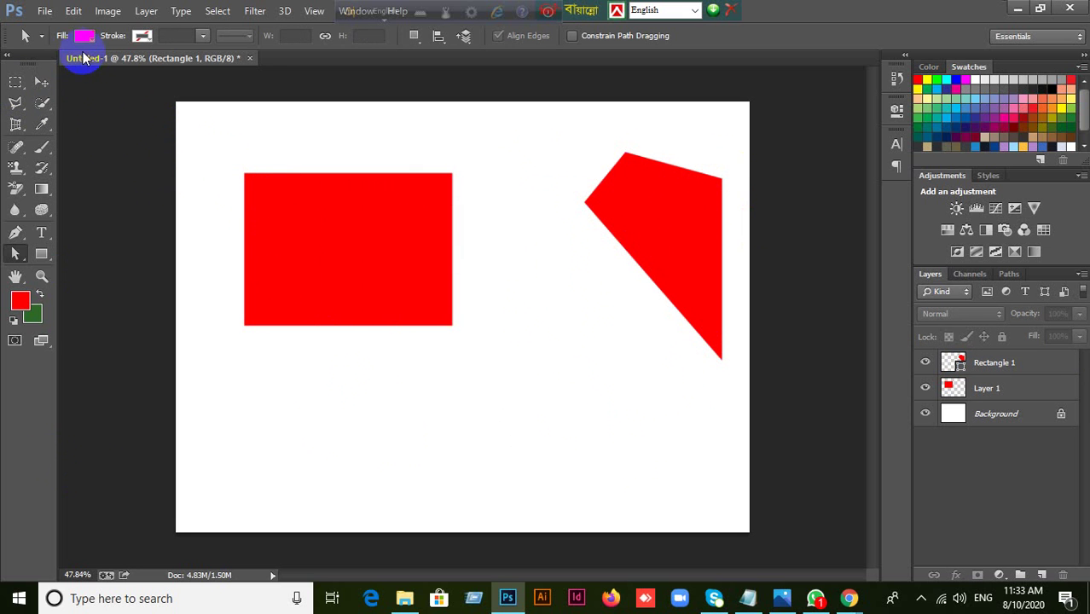
Step: Add a new layer and draw a smaller red rectangle in Pixels mode below the large filled rectangle
left_click(40, 259)
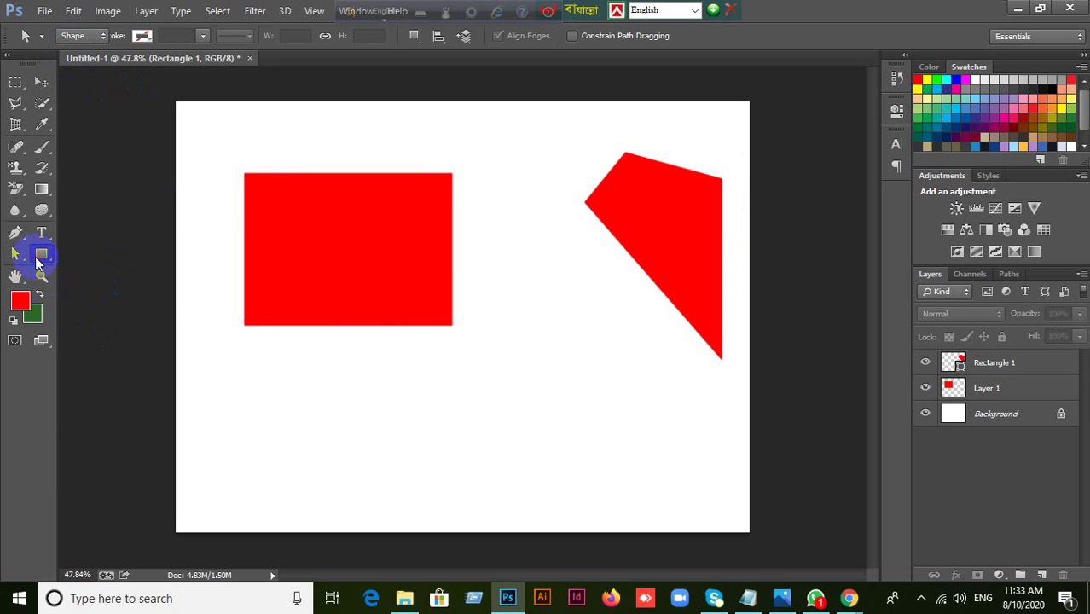
left_click(77, 37)
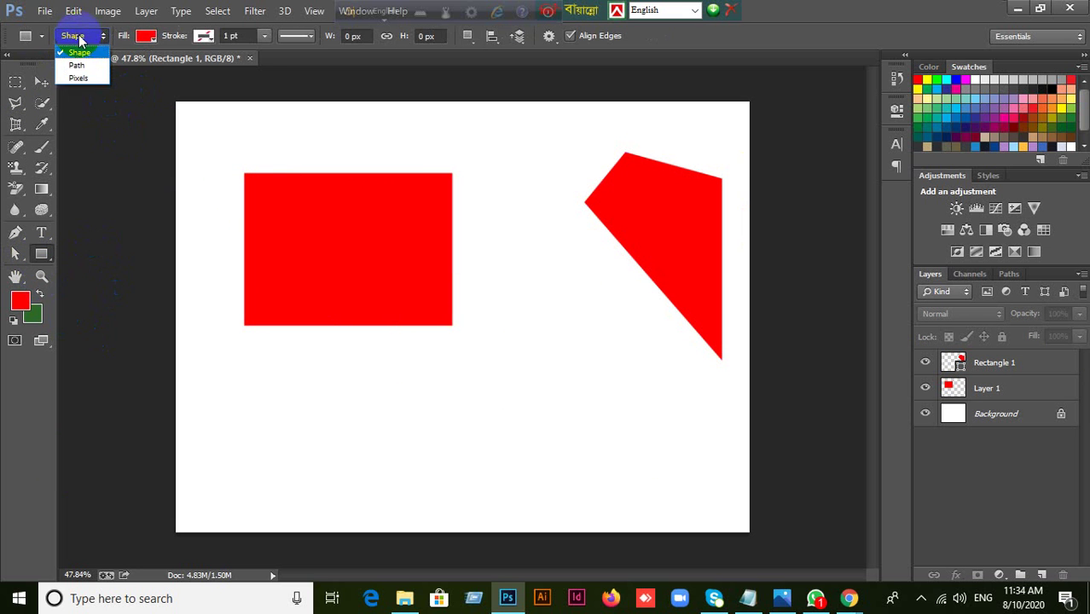
left_click(77, 78)
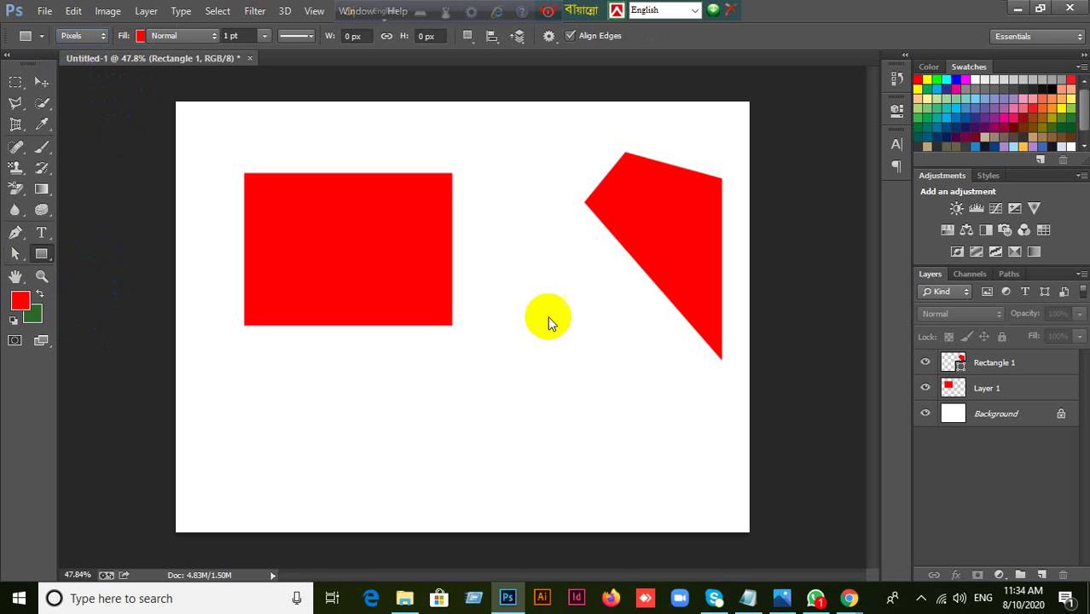
left_click(1044, 577)
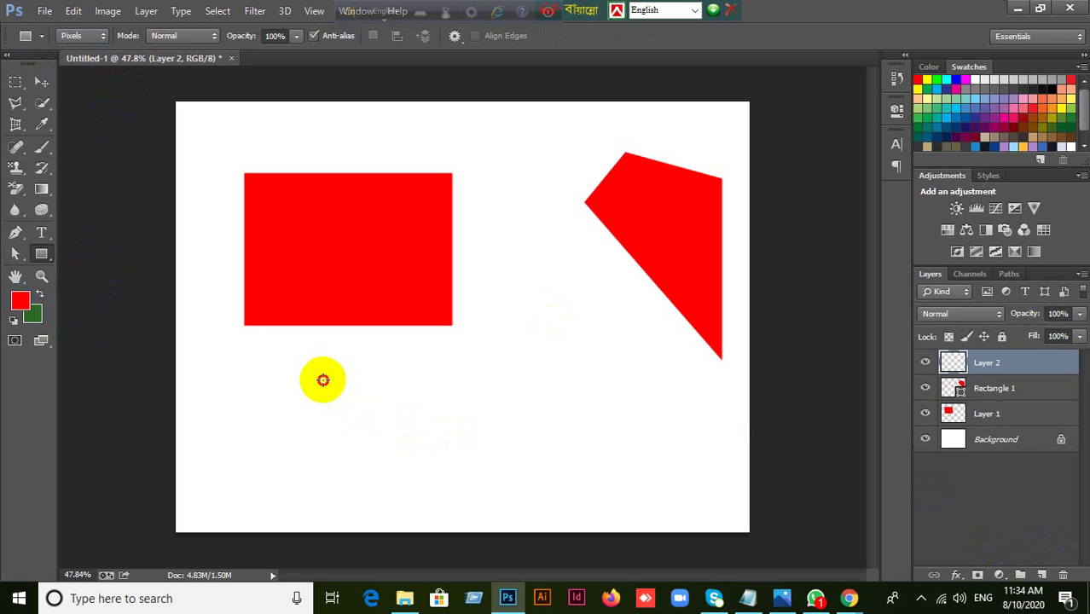
left_click_drag(323, 381, 476, 482)
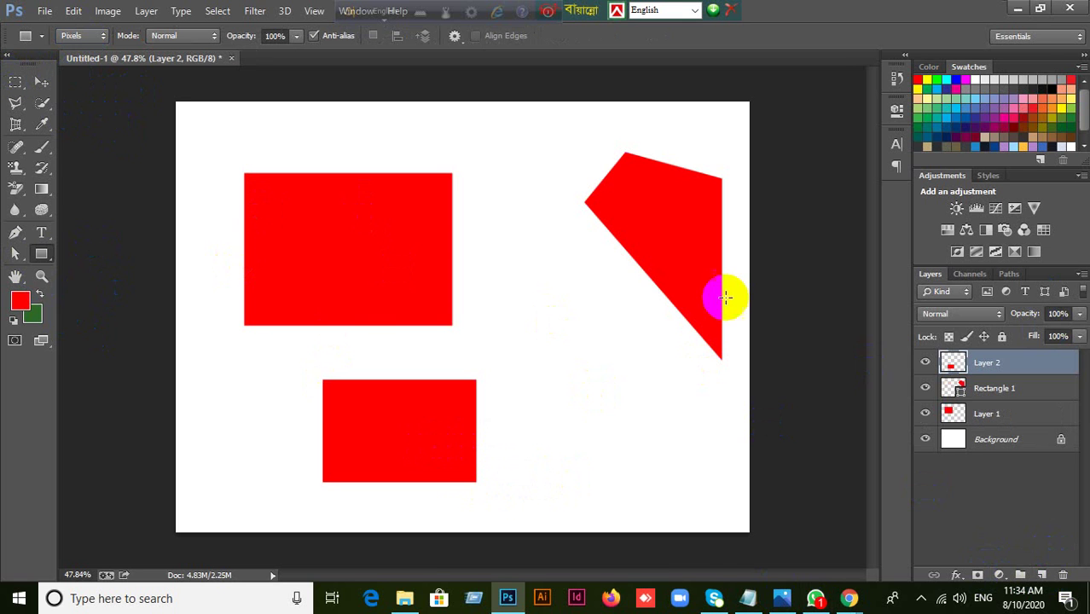
Step: Reposition the large filled rectangle and the smaller pixel rectangle on the canvas's left half with the Move tool
left_click(45, 82)
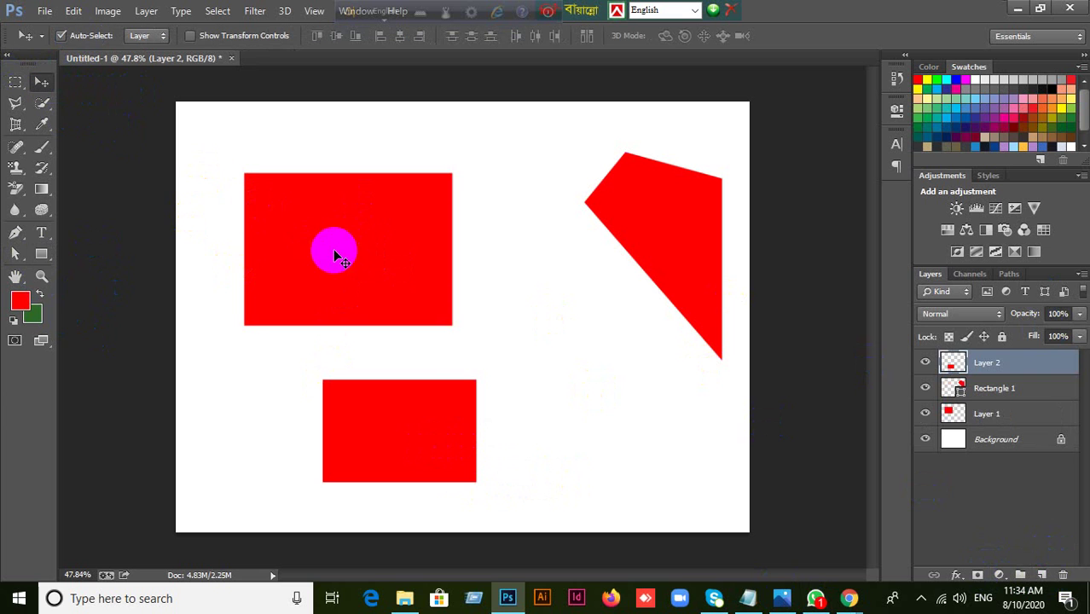
left_click_drag(333, 251, 311, 226)
left_click_drag(433, 443, 373, 423)
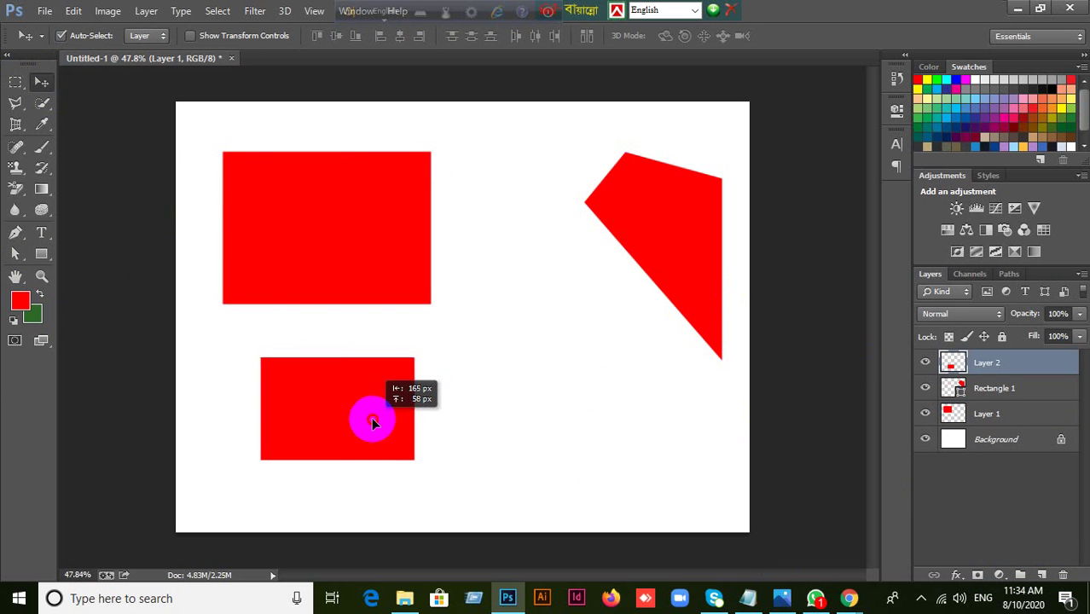
left_click_drag(359, 209, 373, 213)
left_click_drag(354, 394, 361, 400)
left_click_drag(365, 289, 357, 299)
left_click_drag(353, 401, 342, 389)
left_click(302, 283)
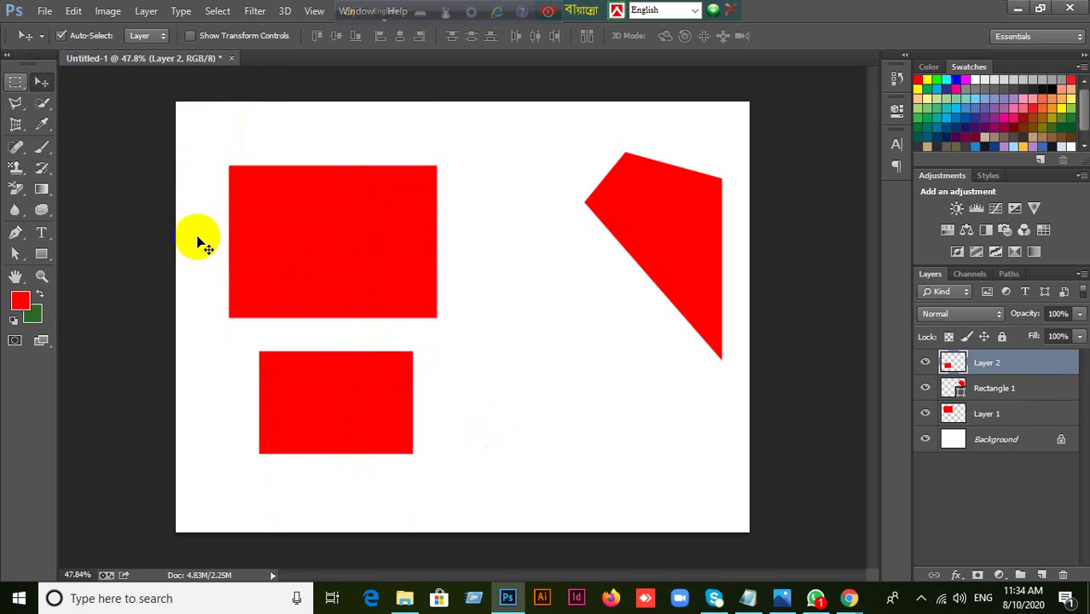
Step: Delete the two red rectangle layers and the irregular four-sided shape's layer, keeping only the Background
left_click(994, 418, "ctrl")
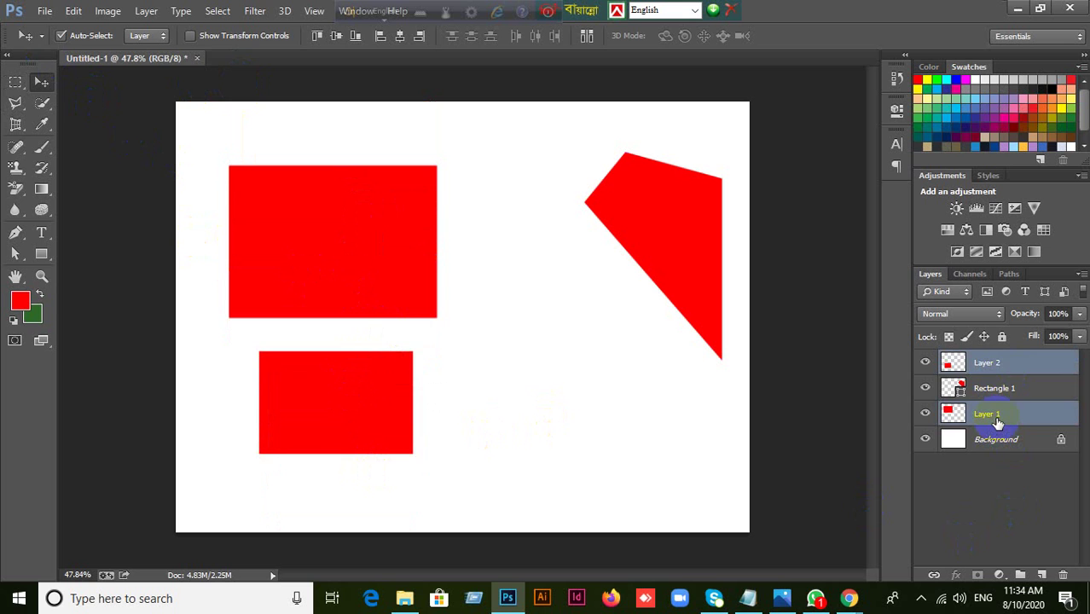
key("Delete")
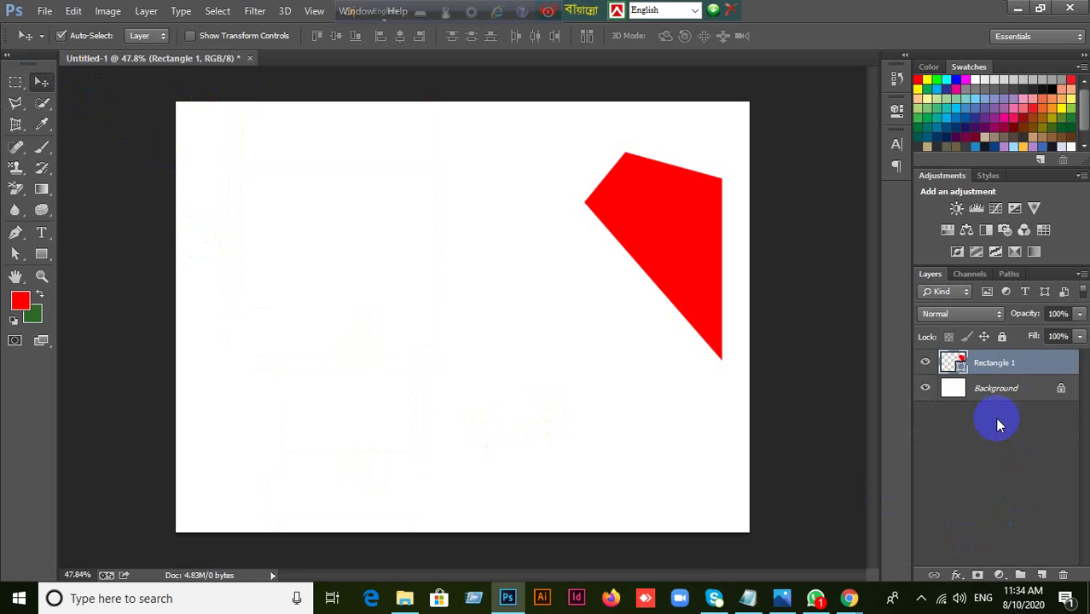
left_click_drag(680, 265, 605, 264)
key("Delete")
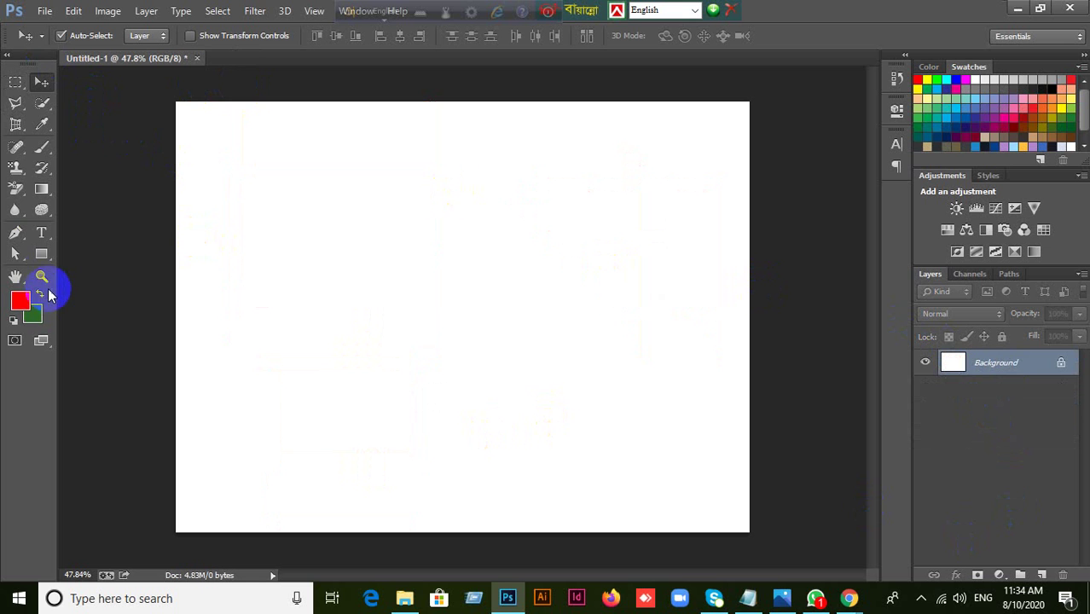
Step: Activate the Pen tool and toggle its drawing mode between Shape and Path, finishing on Path
left_click(42, 254)
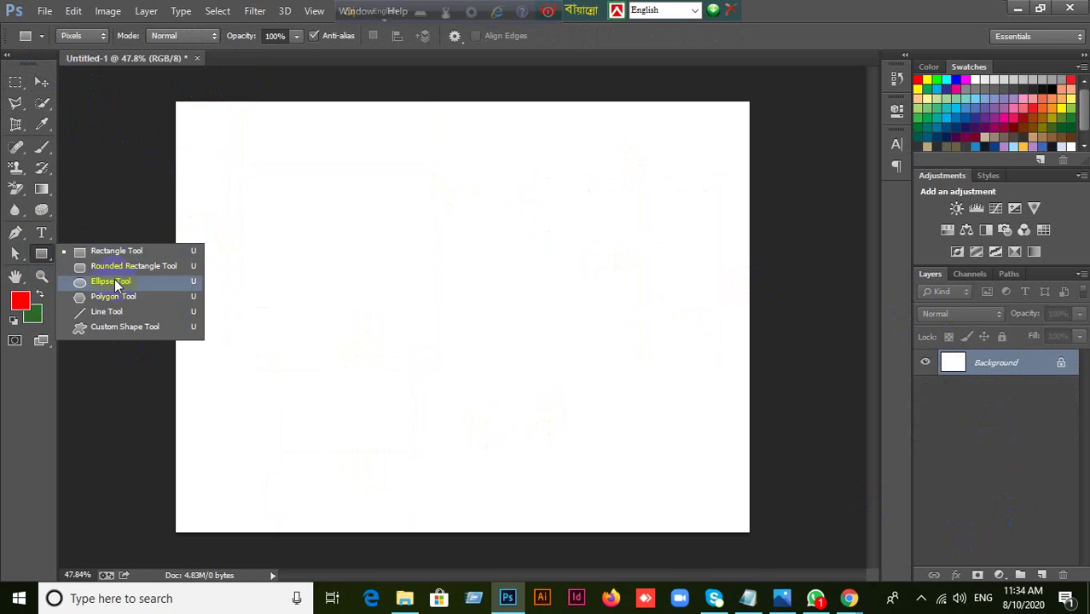
left_click(688, 103)
left_click(16, 235)
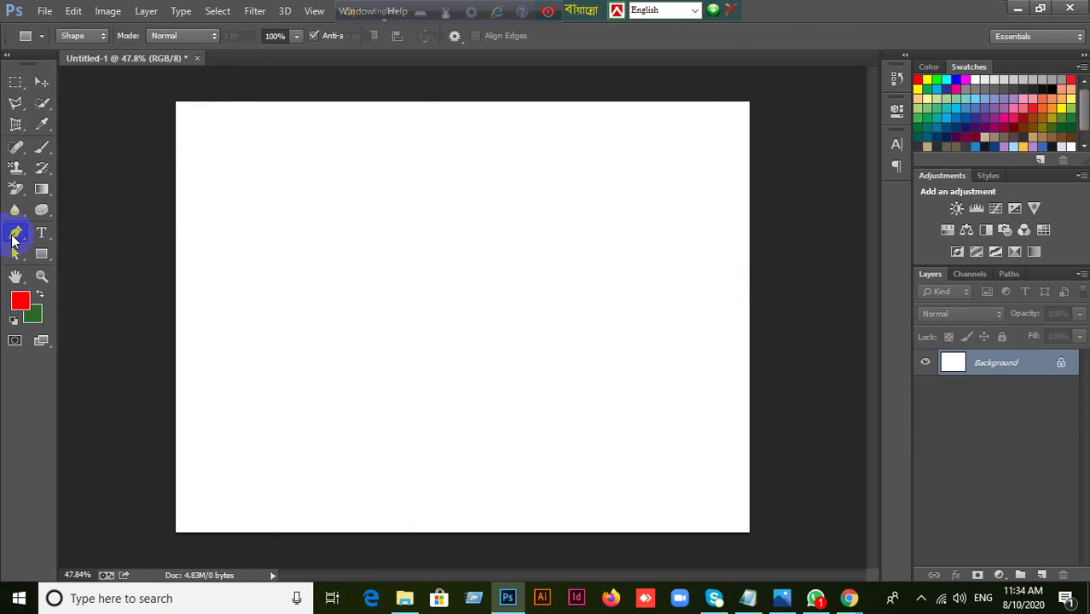
left_click(63, 231)
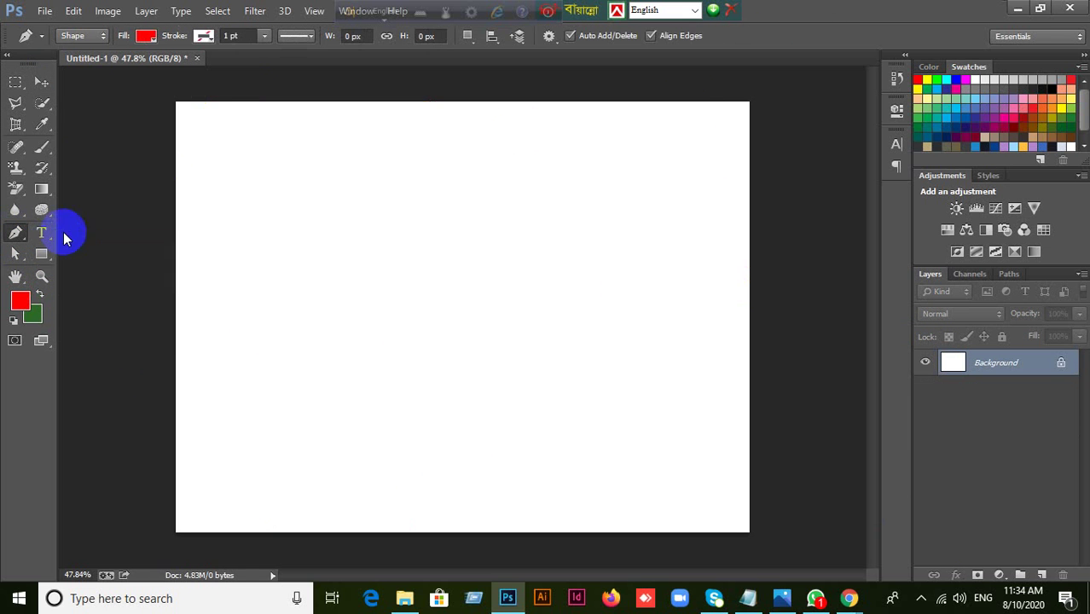
left_click(85, 35)
left_click(77, 65)
left_click(85, 36)
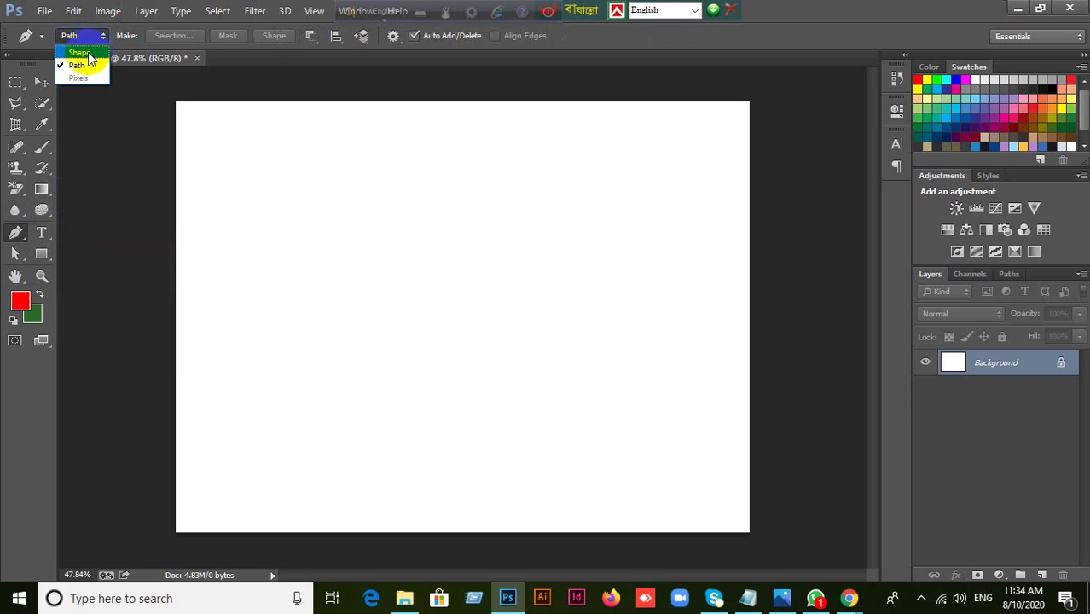
left_click(87, 52)
left_click(85, 36)
left_click(88, 66)
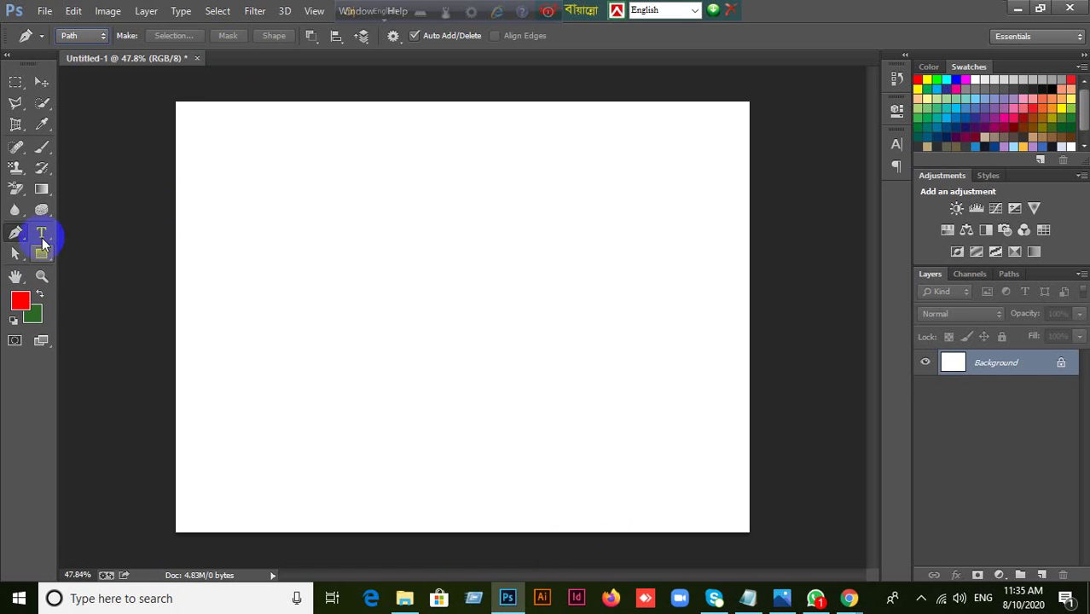
left_click(16, 83)
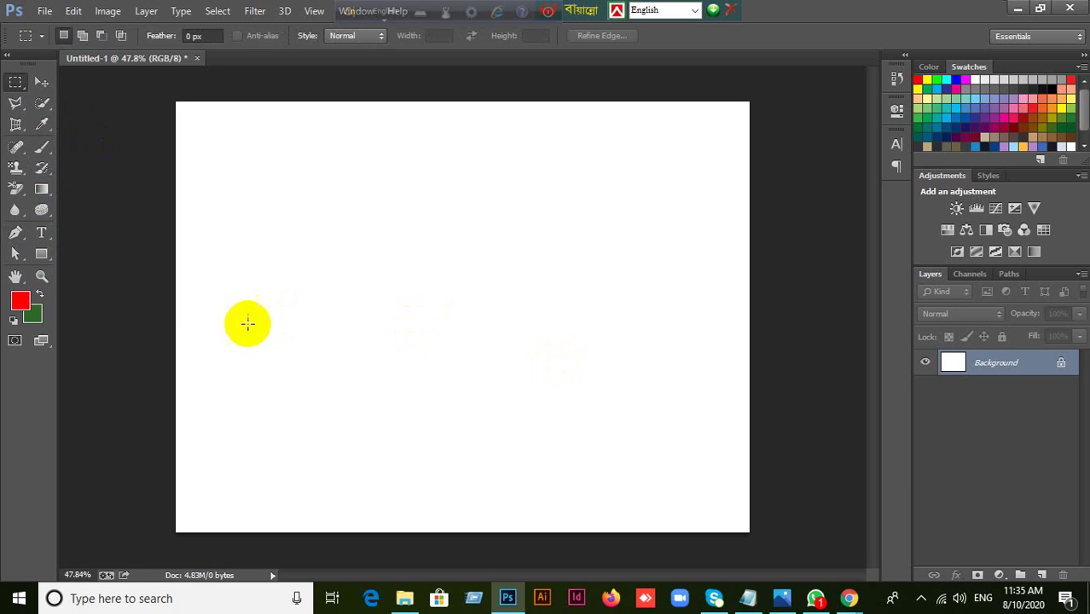
left_click(84, 273)
left_click(41, 82)
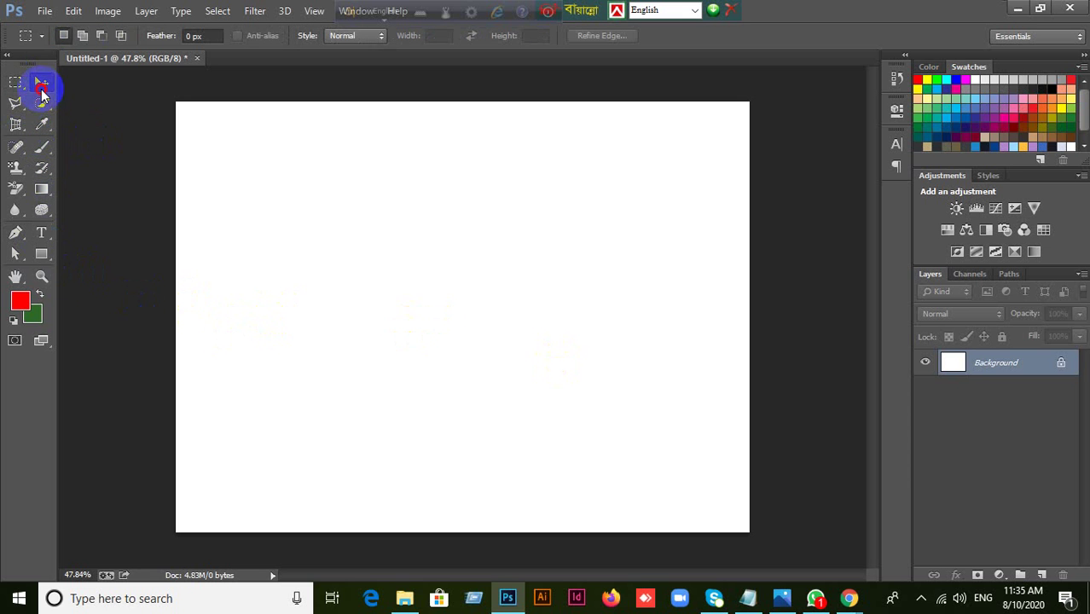
left_click_drag(50, 256, 94, 254)
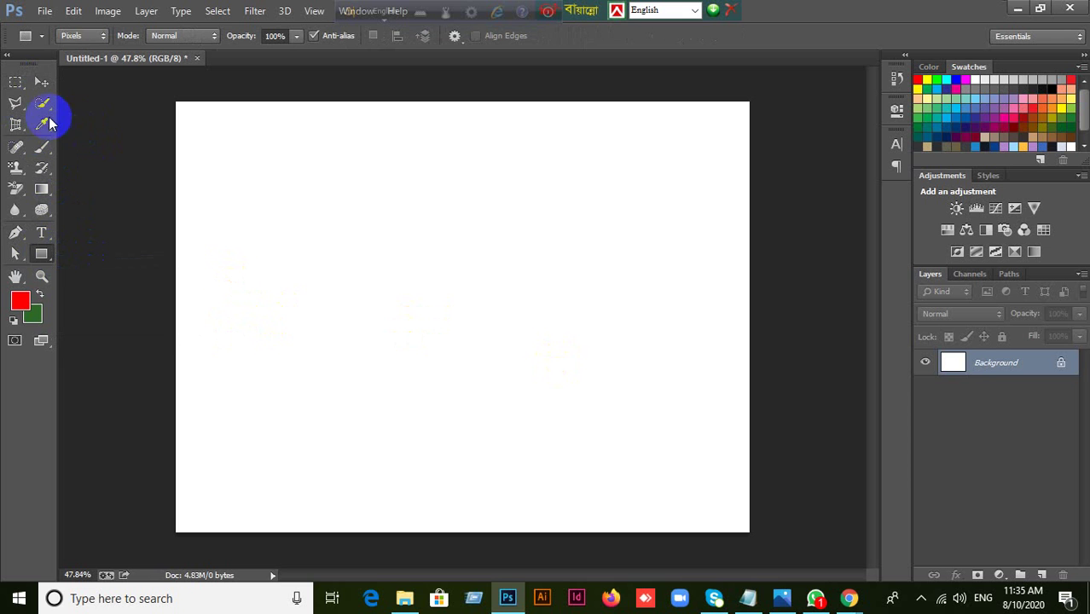
Step: Draw a square marquee selection left of the canvas centre, fill it with the red foreground colour on a new layer, and deselect
left_click(16, 82)
left_click_drag(299, 199, 501, 400)
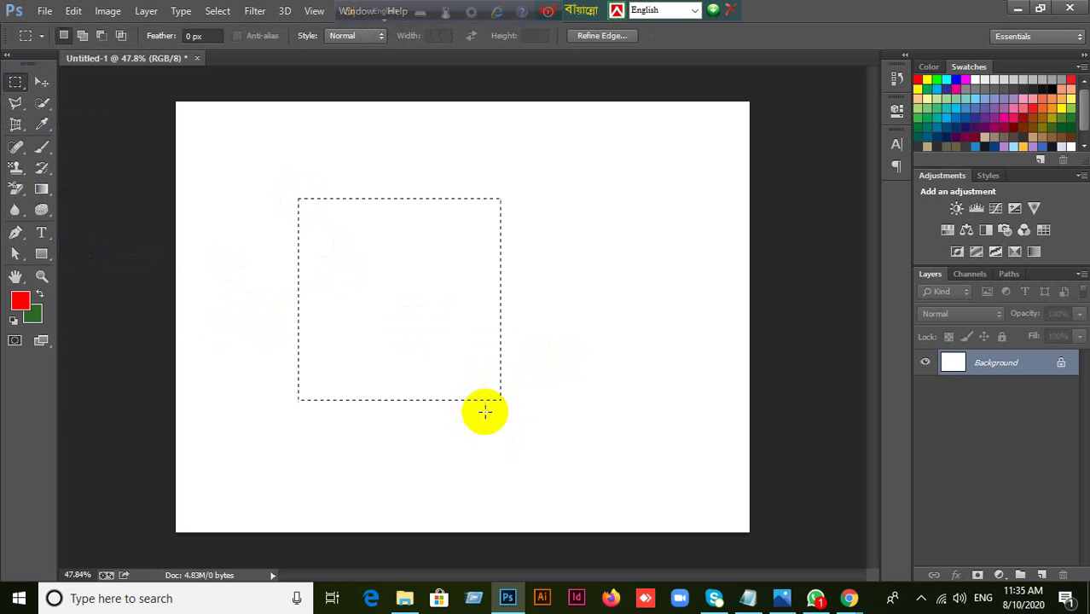
left_click(1041, 575)
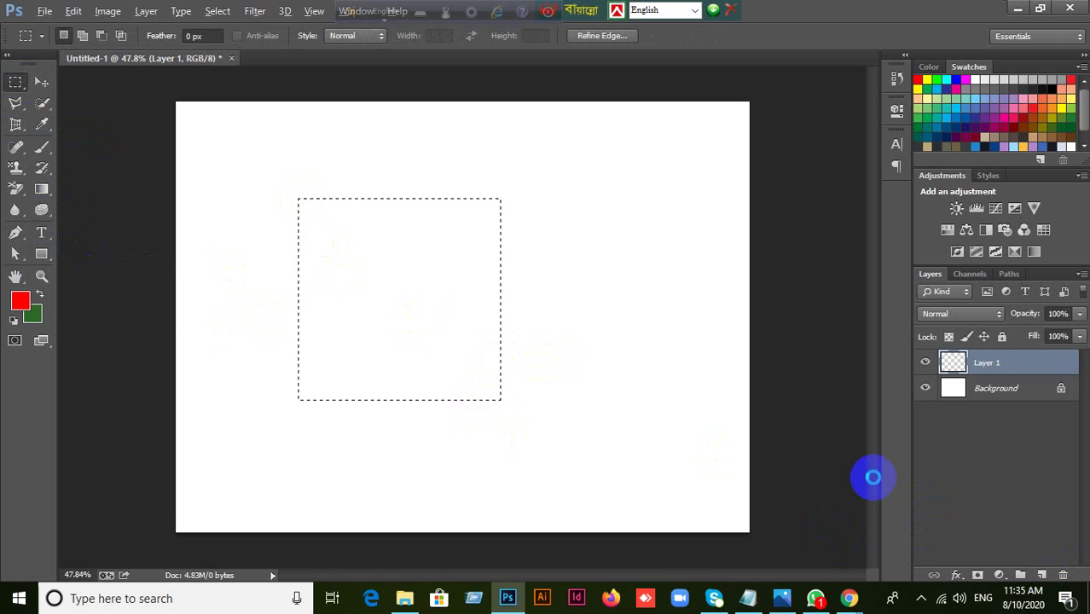
key("alt+BackSpace")
key("ctrl+d")
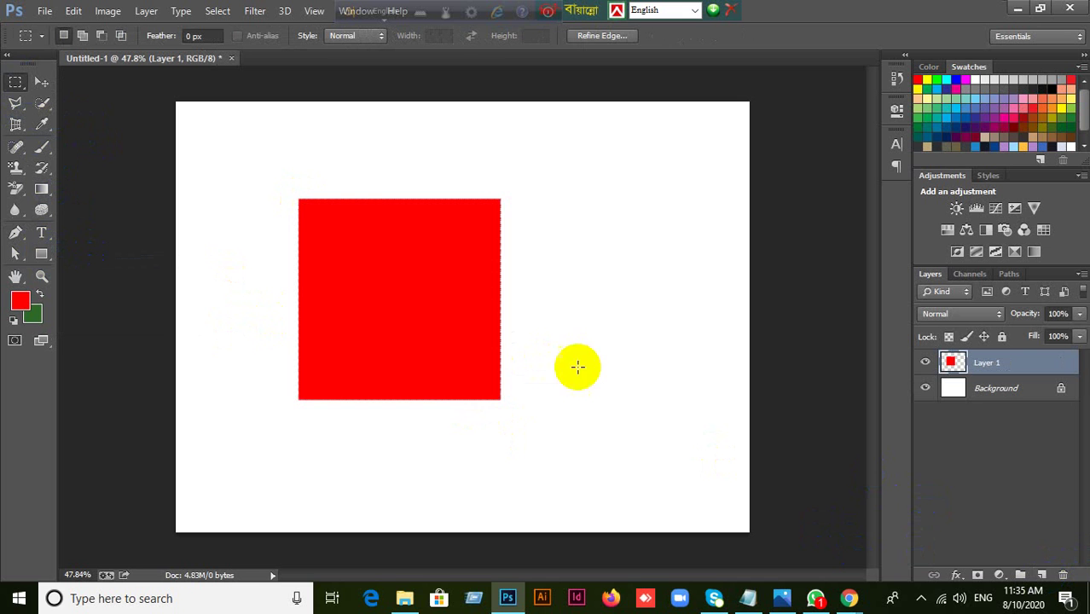
Step: Draw a red Pixels-mode rectangle right of the square, undo it, and redraw it on a new layer
left_click(41, 254)
right_click(41, 253)
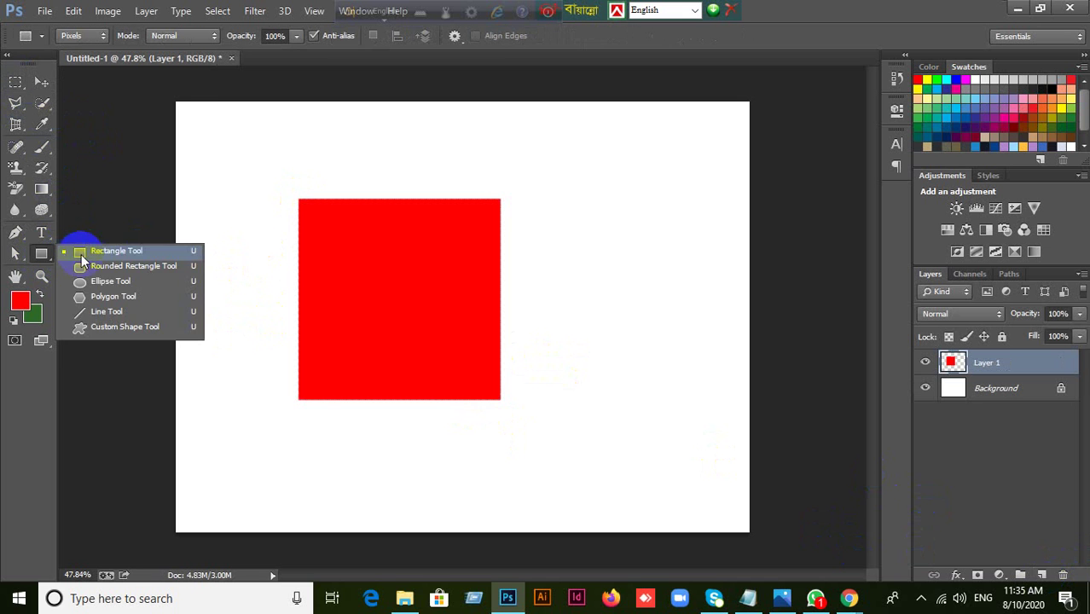
left_click(99, 248)
left_click(81, 36)
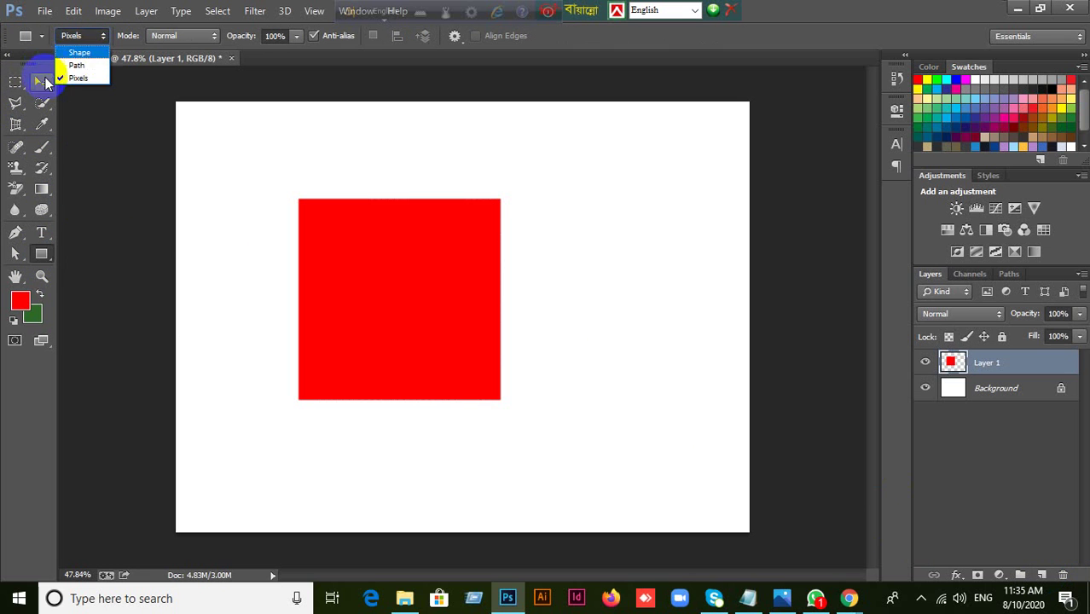
left_click(76, 78)
left_click_drag(564, 159, 722, 354)
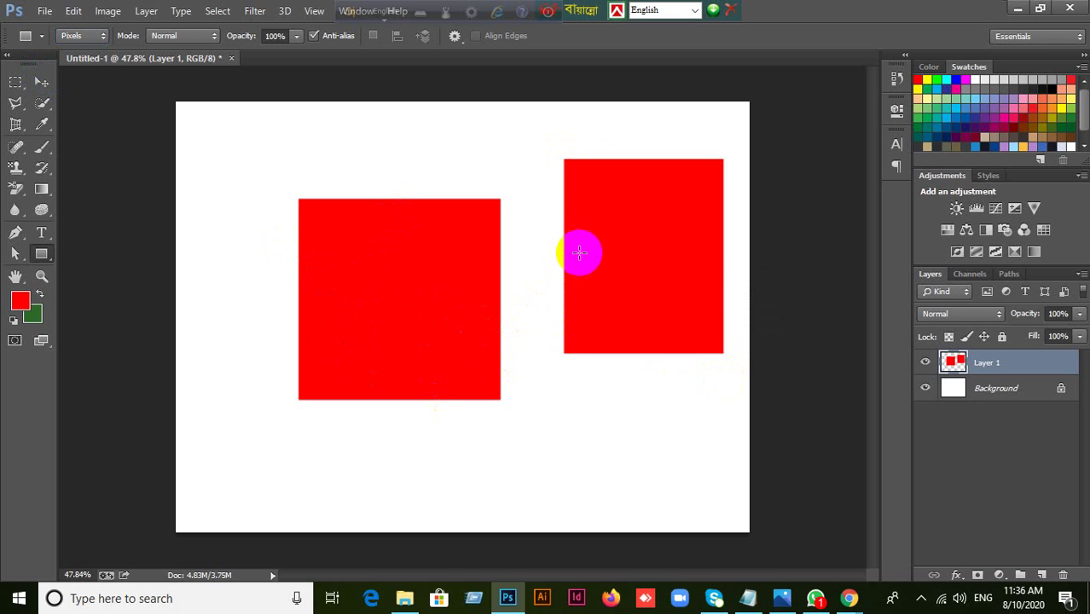
key("ctrl+z")
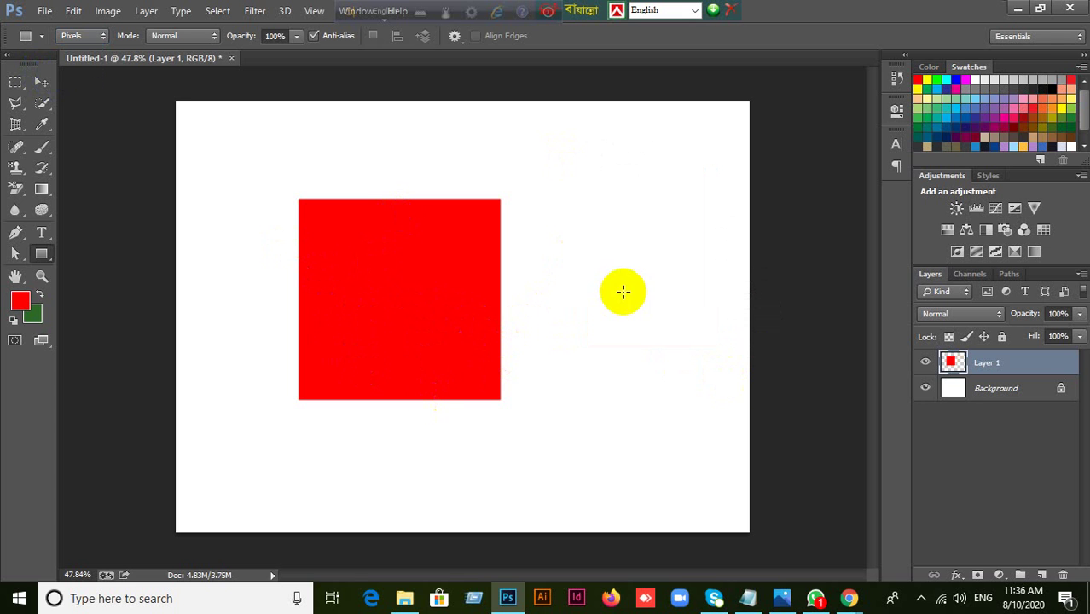
left_click(1042, 576)
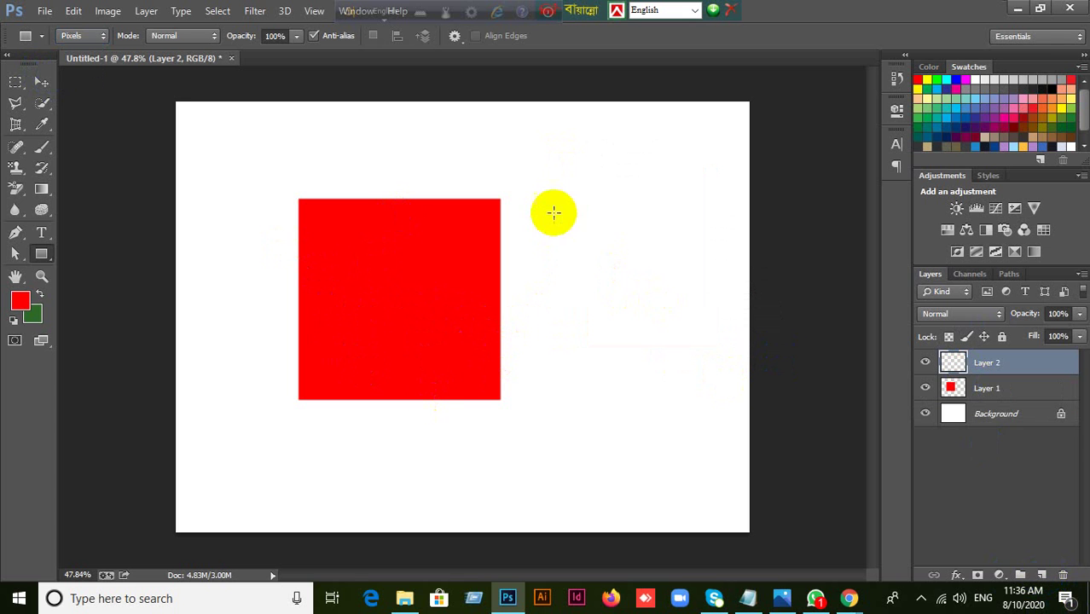
left_click_drag(557, 160, 698, 343)
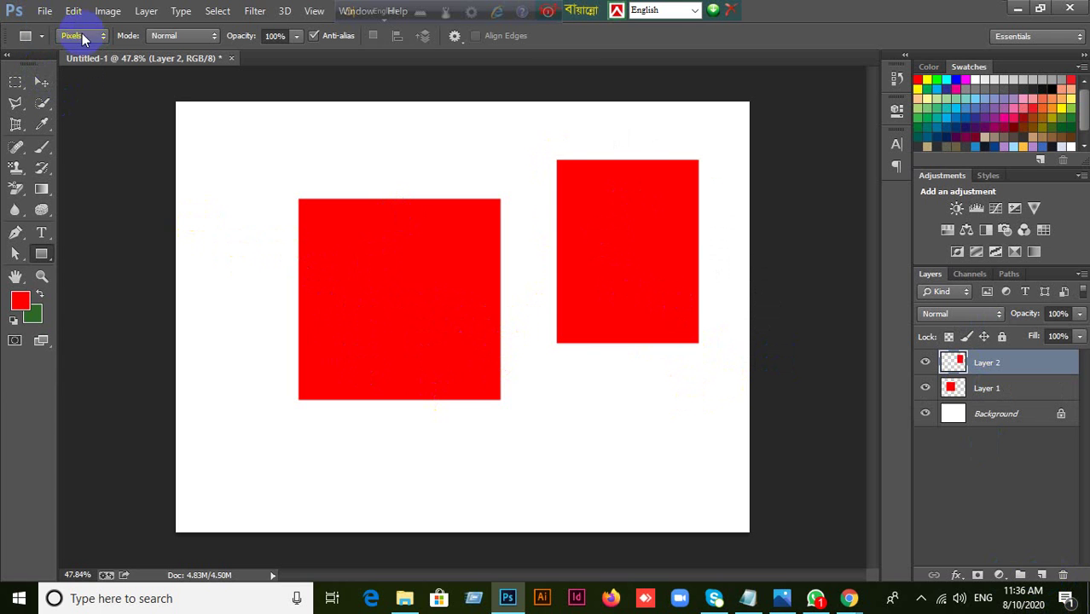
Step: Delete both the marquee-filled square's layer and the Pixels-mode rectangle's layer
right_click(53, 262)
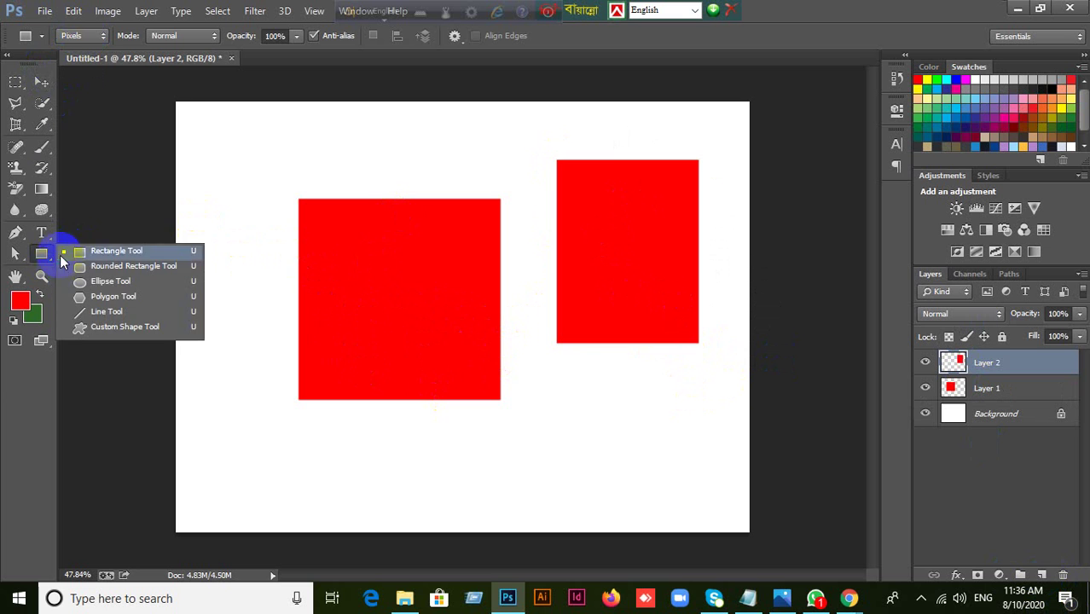
left_click(15, 81)
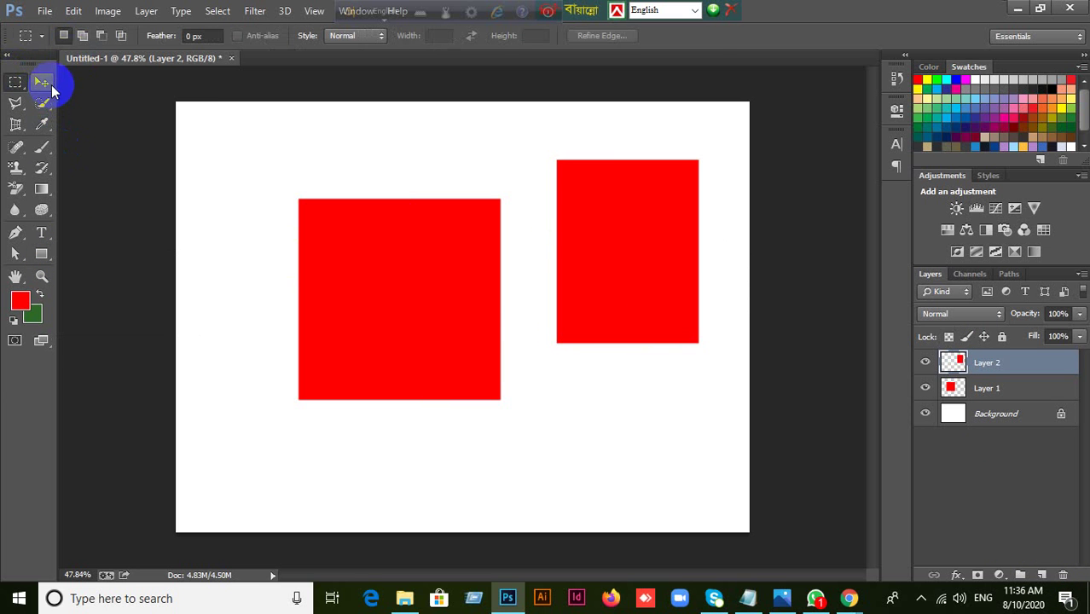
left_click(41, 82)
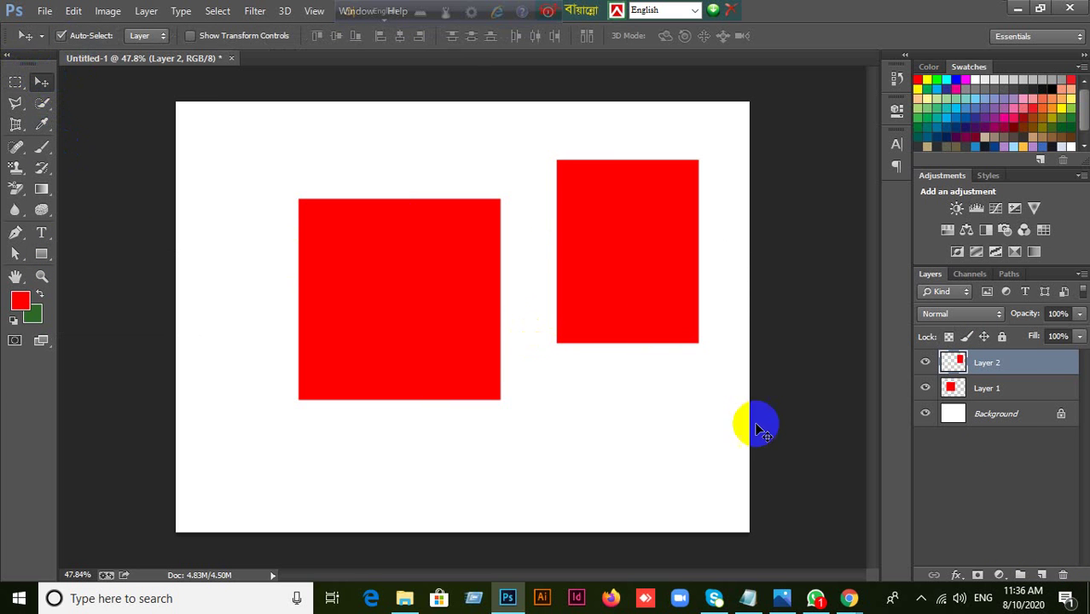
left_click(1022, 394, "shift")
key("Delete")
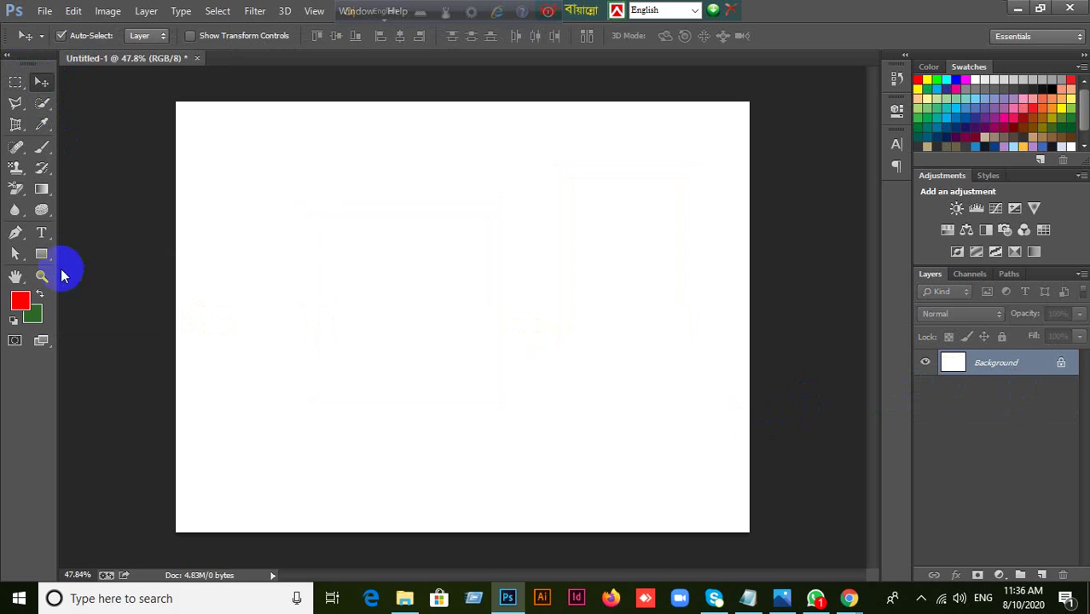
Step: Draw a red rectangle about 480 by 511 px in Shape mode on the upper left part of the canvas
left_click(42, 253)
left_click(83, 35)
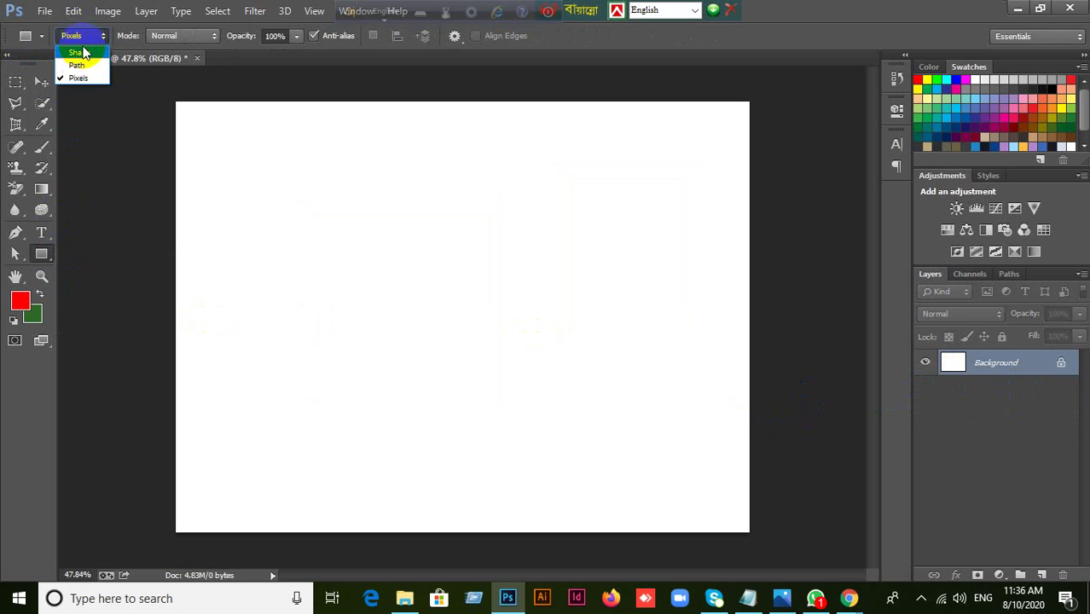
left_click(77, 53)
left_click_drag(291, 166, 473, 360)
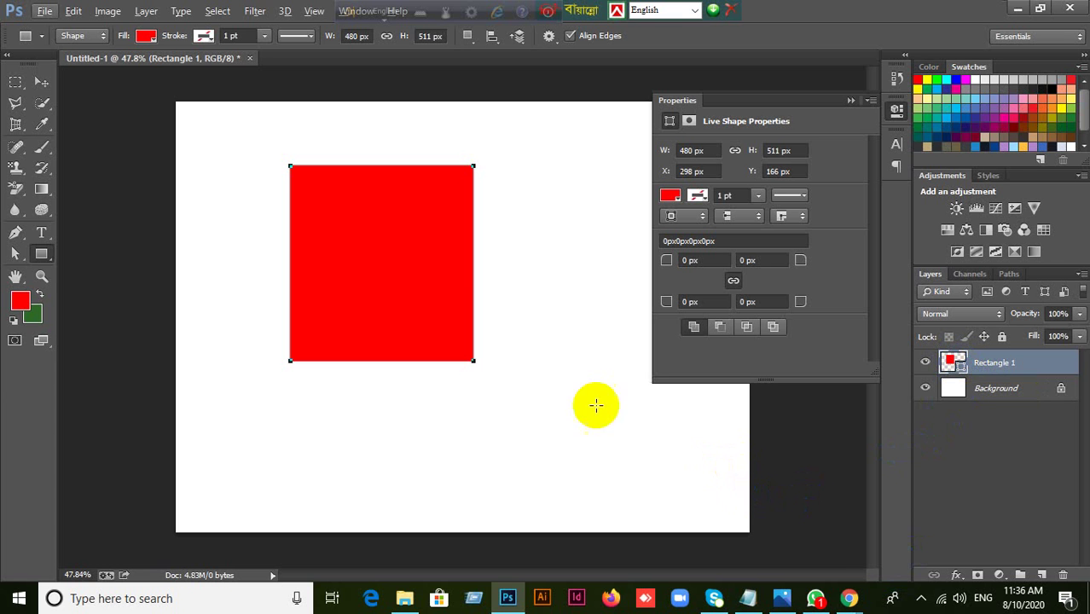
Step: Switch to the Google Meet call in Chrome, look through the participant list, close it and return to Photoshop
left_click(847, 596)
left_click(791, 553)
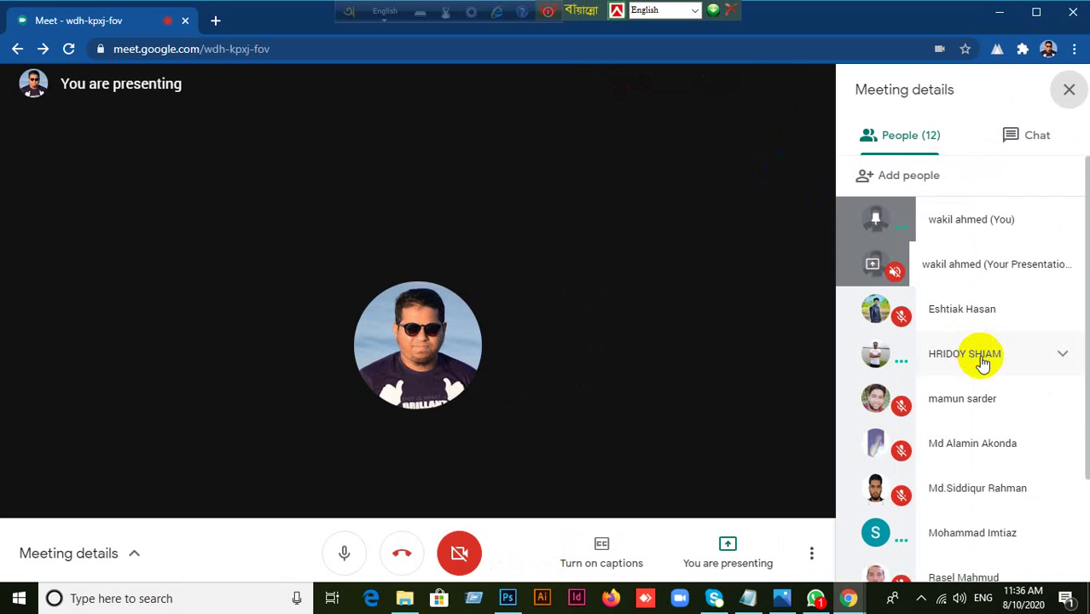
scroll(1002, 389, "down", 2)
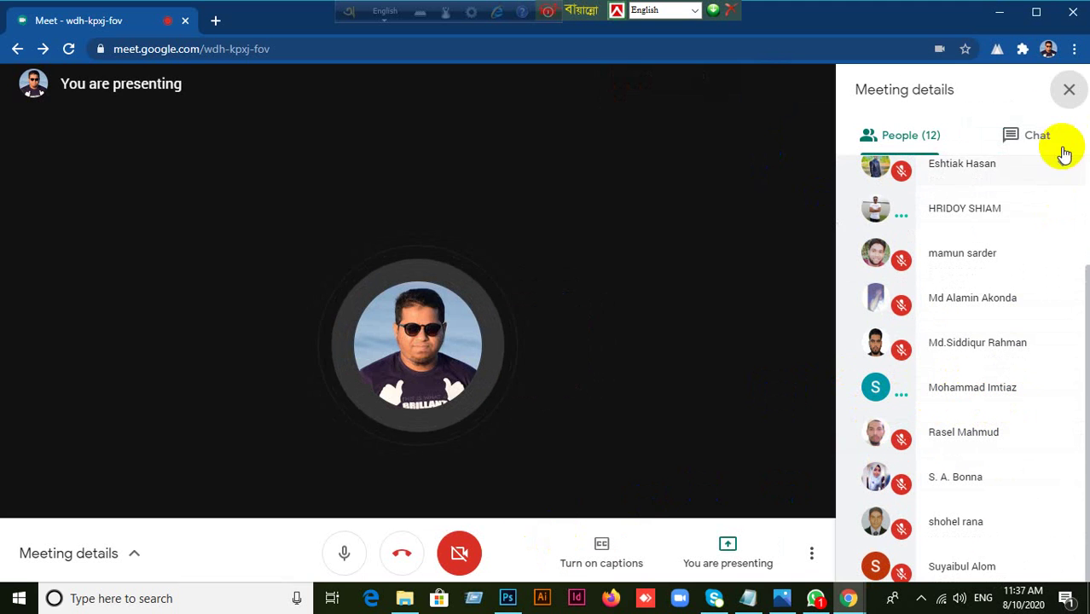
left_click(1070, 91)
left_click(507, 599)
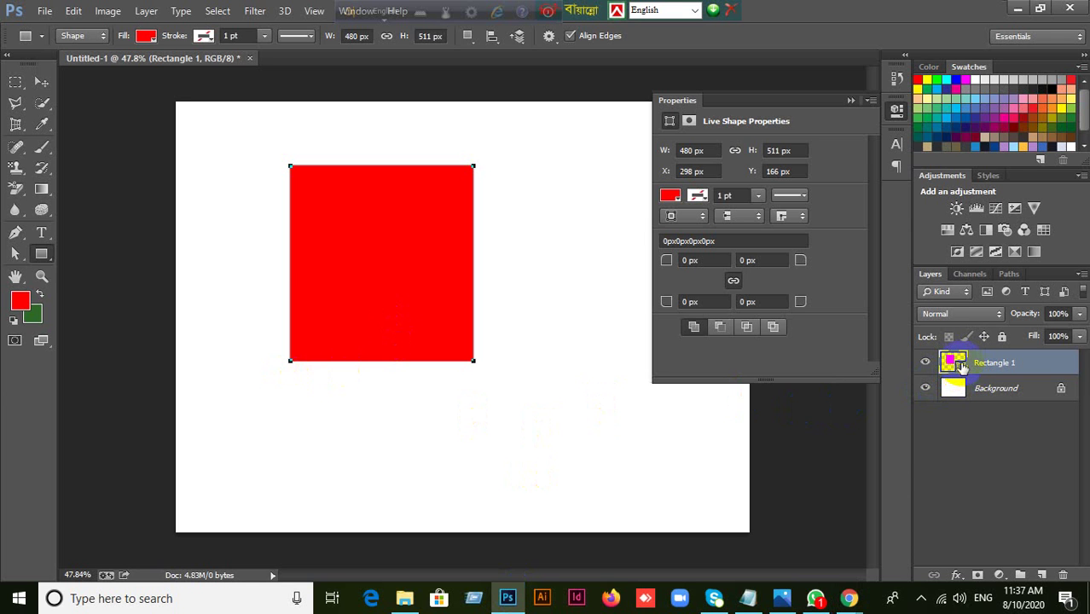
Step: Move the red shape rectangle slightly right and up with the Move tool, and delete its layer
left_click(851, 100)
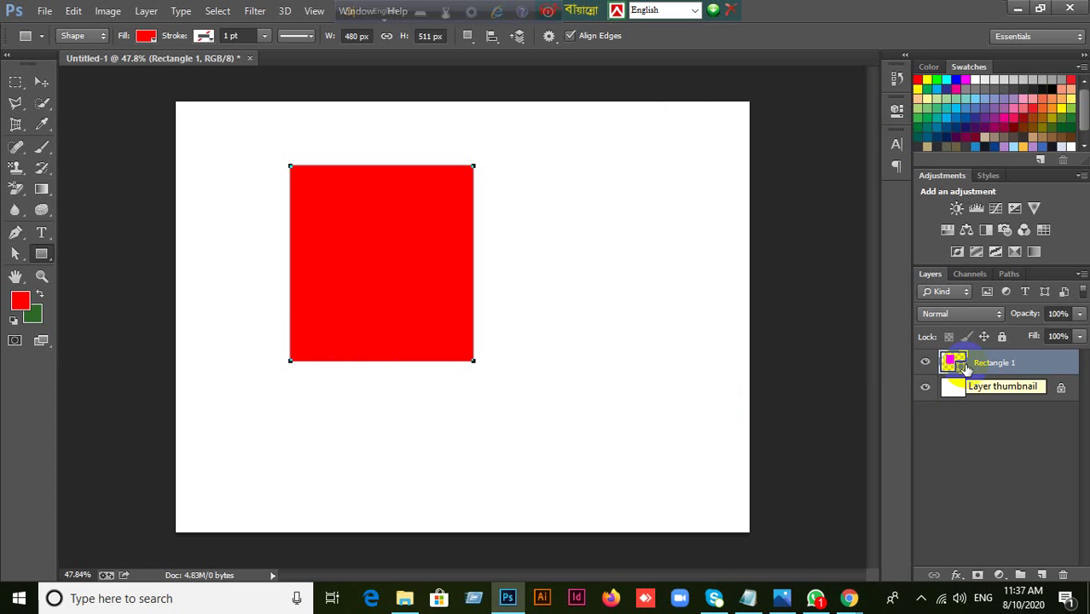
left_click(413, 286)
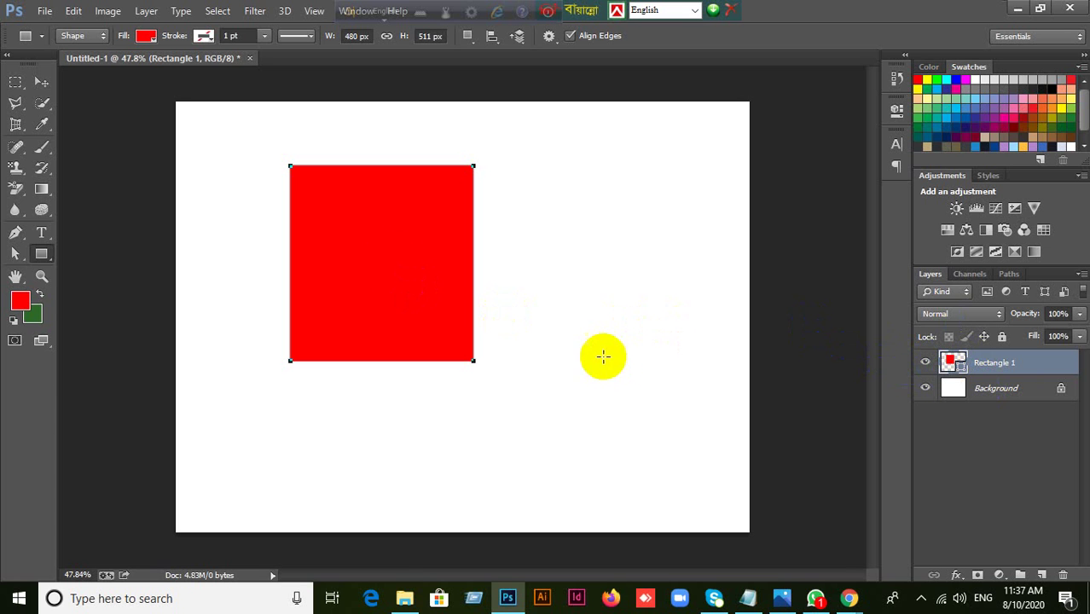
left_click(41, 81)
left_click(354, 228)
left_click_drag(353, 224, 379, 226)
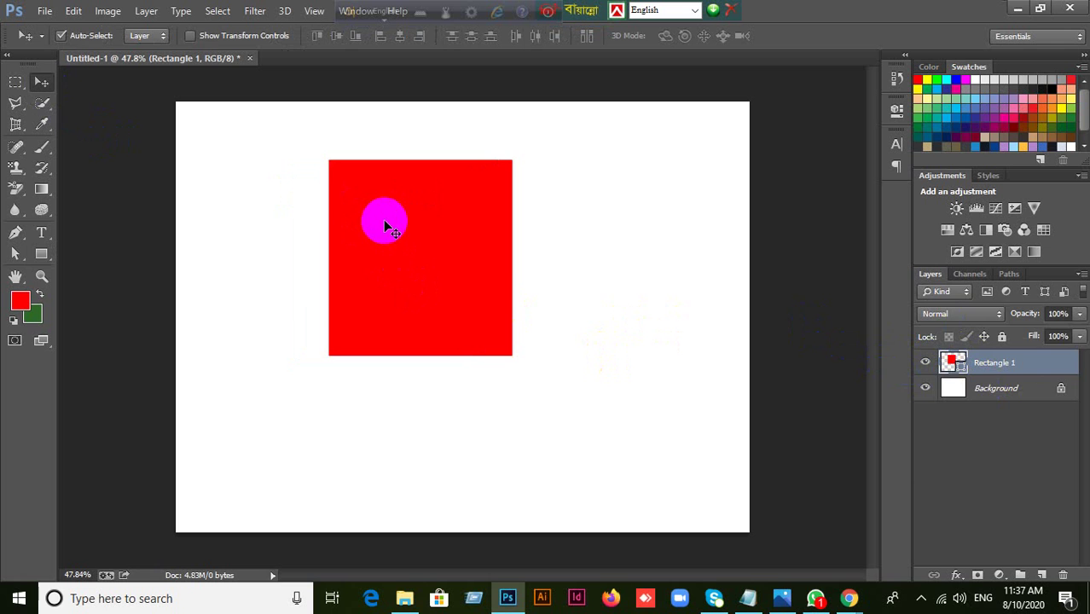
key("Delete")
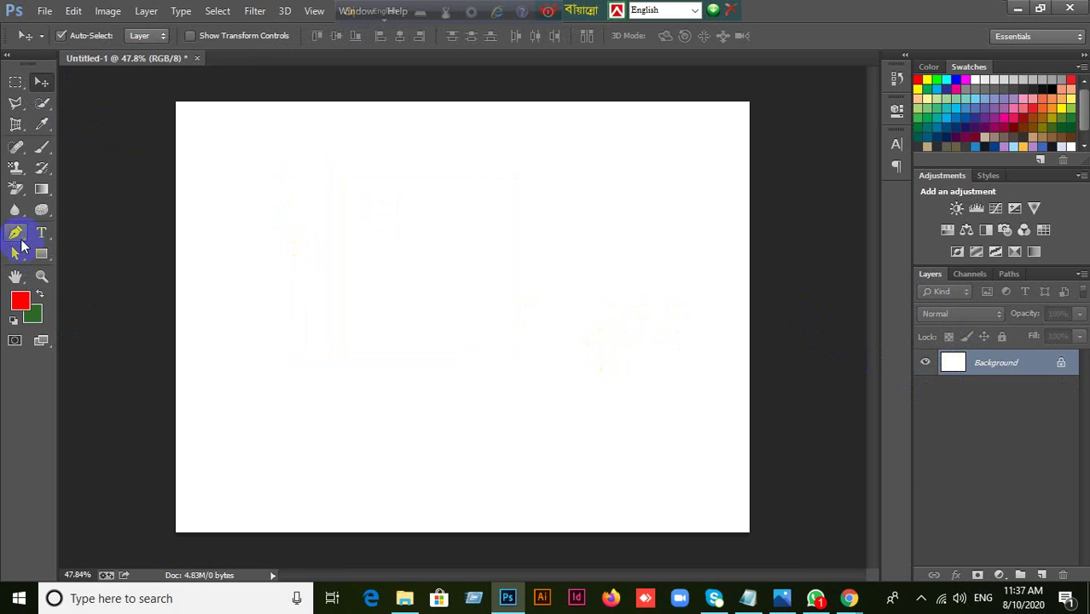
left_click(41, 253)
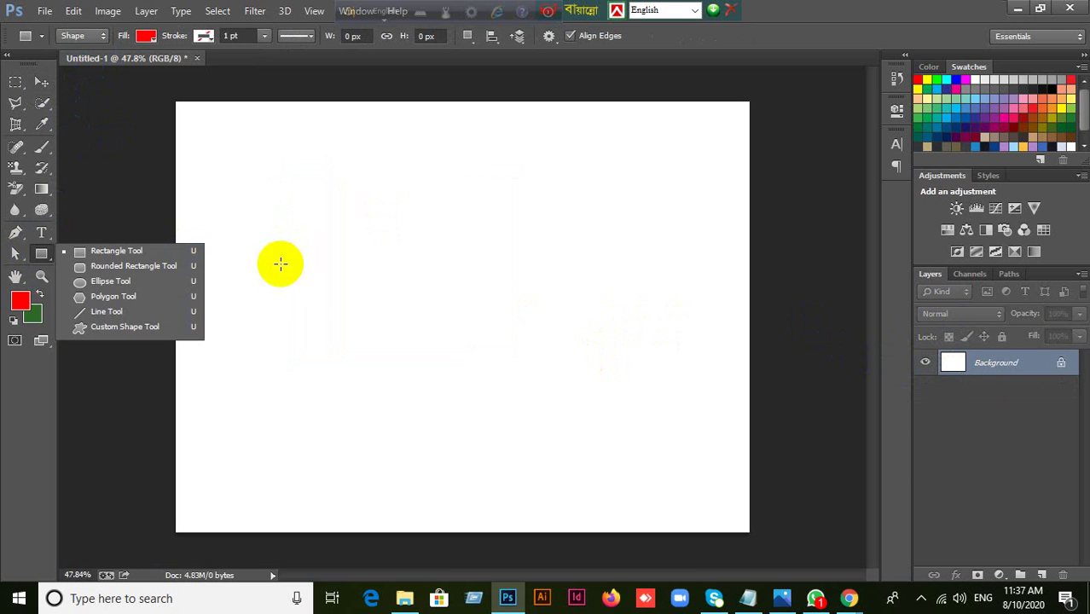
left_click(801, 20)
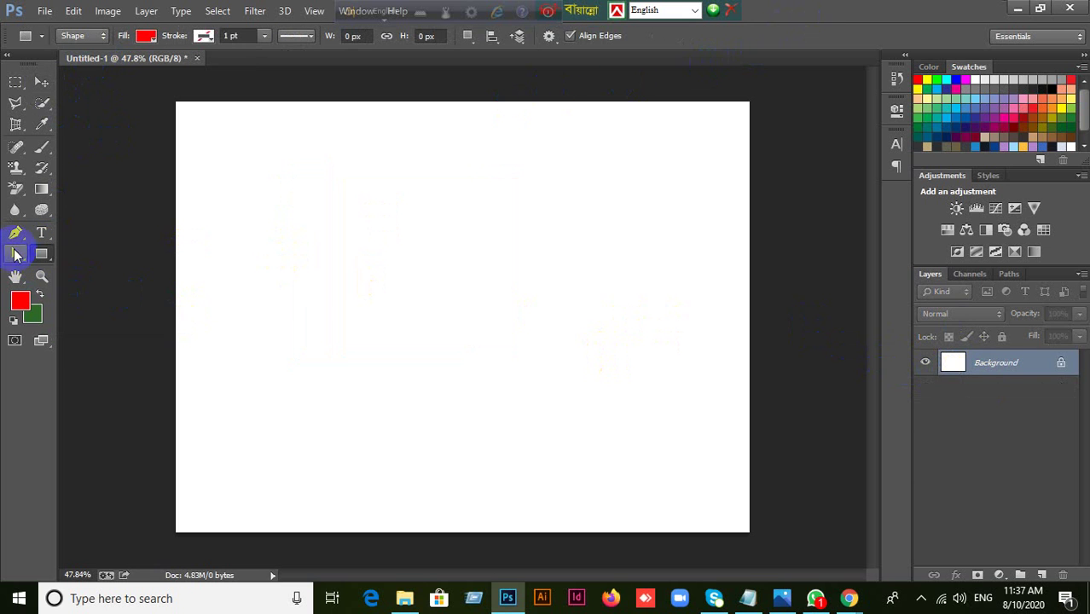
Step: Activate the Pen tool and switch its drawing mode between Shape and Path, ending in Shape mode
left_click(15, 234)
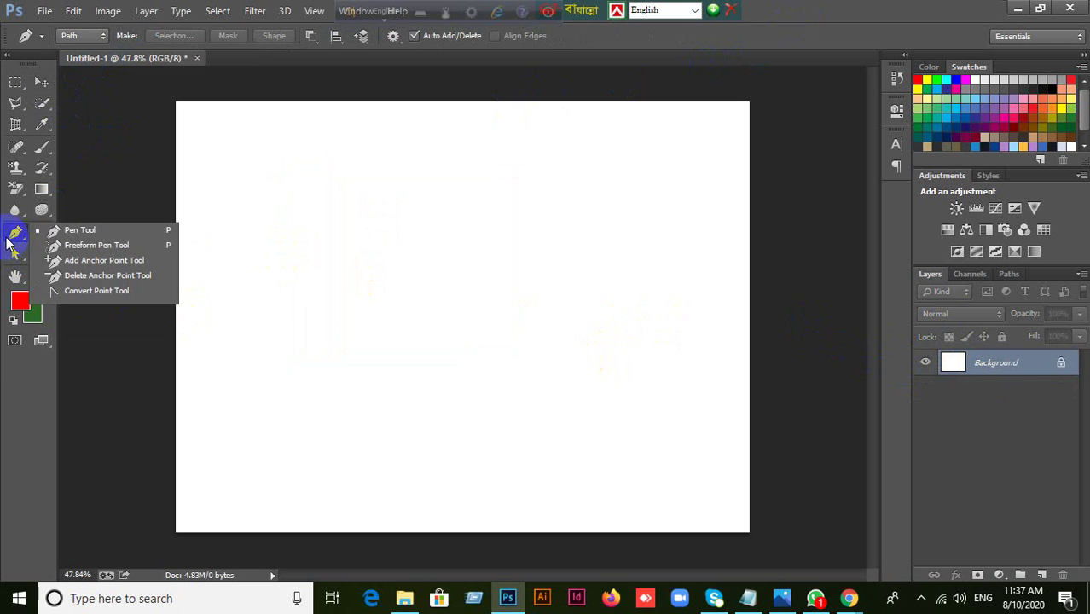
left_click(63, 232)
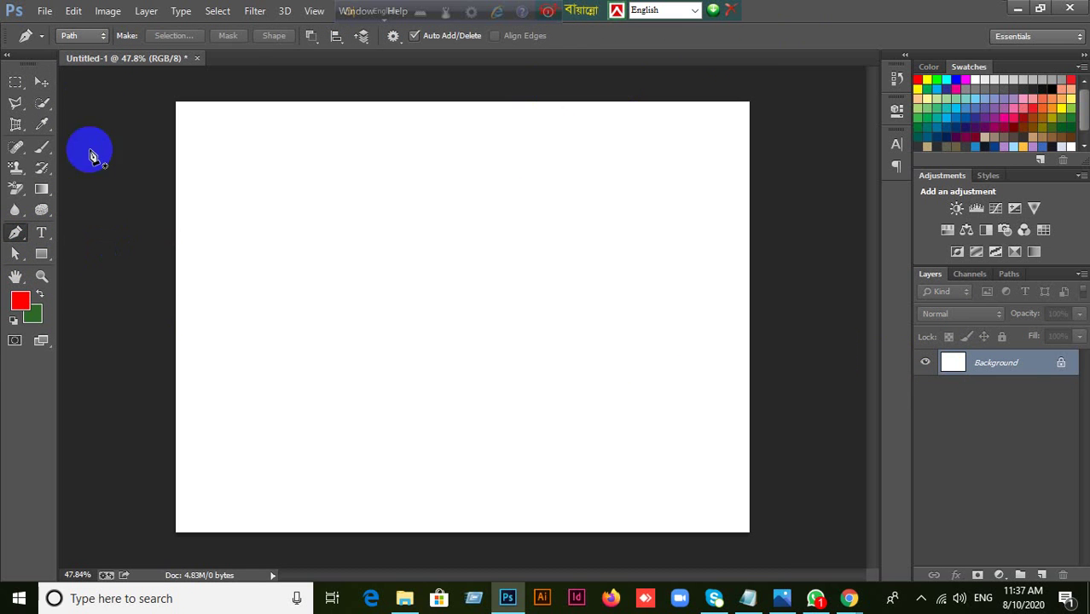
left_click(92, 42)
left_click(79, 52)
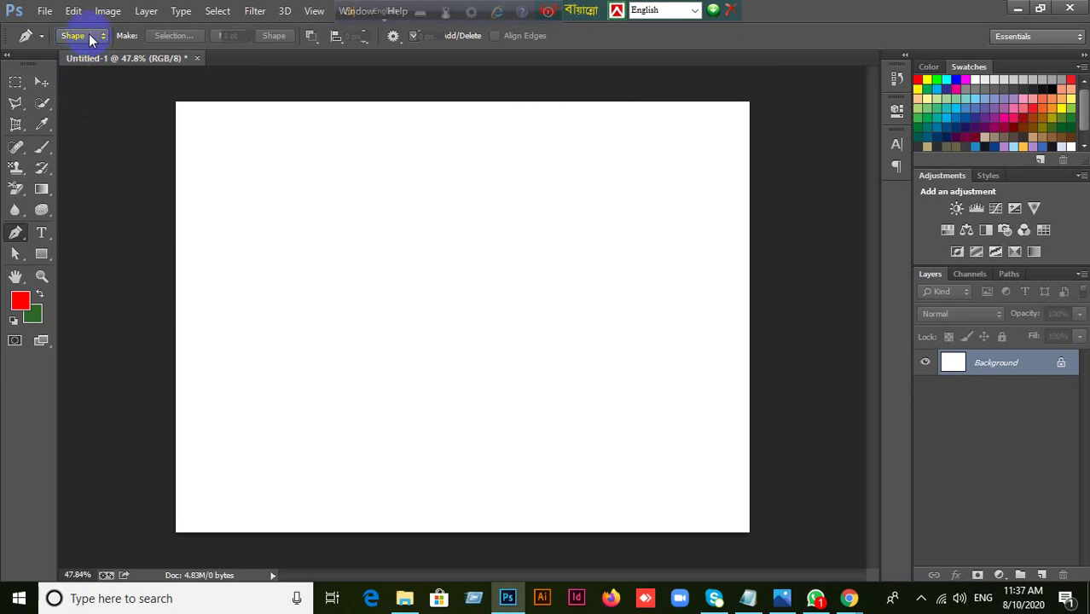
left_click(85, 36)
left_click(81, 65)
left_click(86, 35)
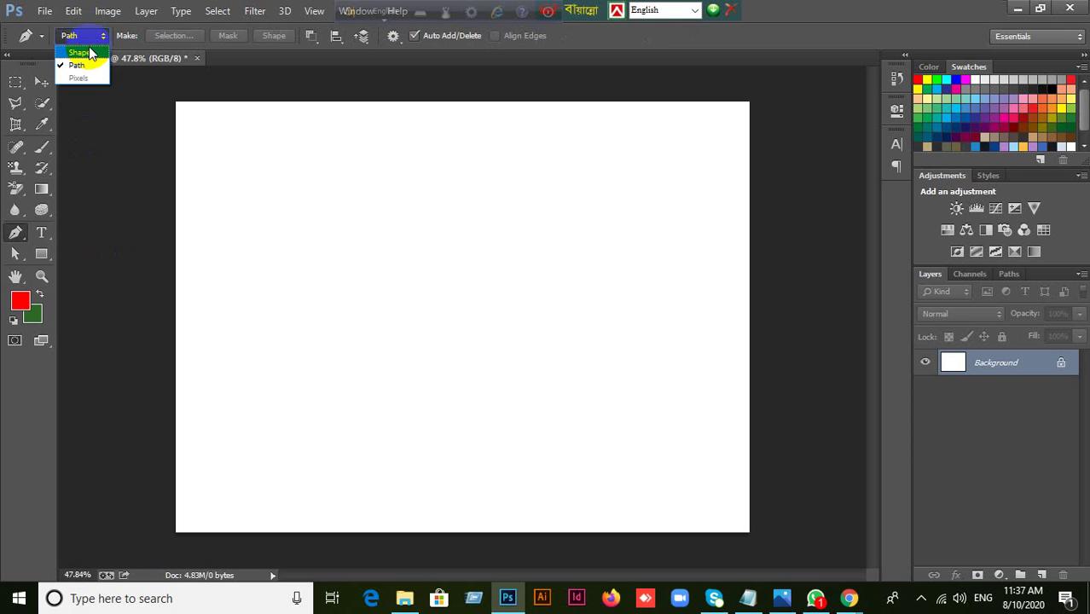
Step: Draw a closed eight-point red polygon about 1039 by 670 px in the middle of the canvas and deselect its layer
left_click(293, 223)
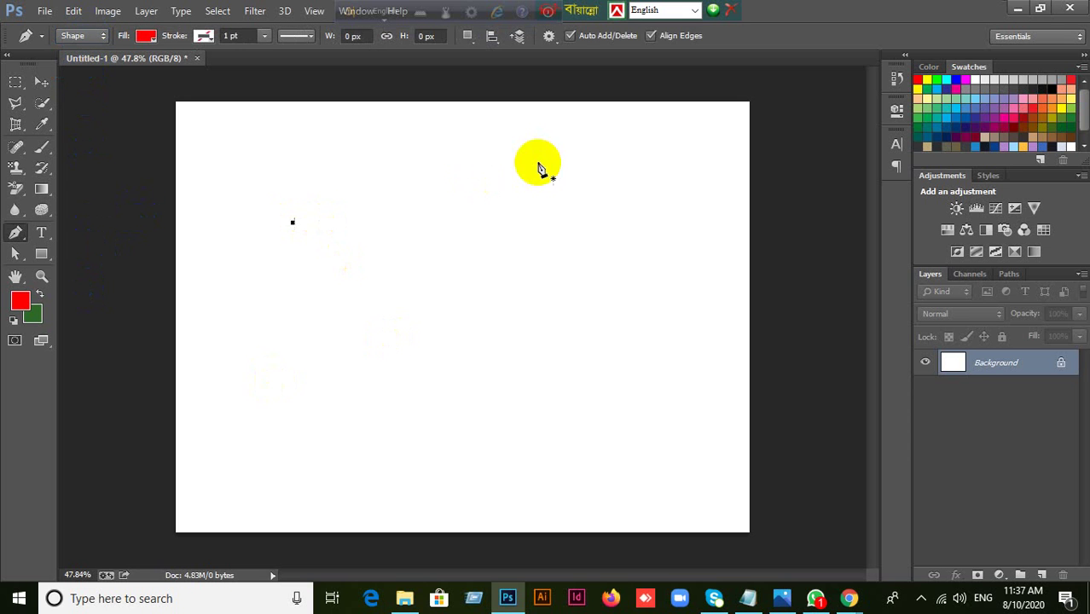
left_click(539, 162)
left_click(638, 289)
left_click(539, 419)
left_click(475, 297)
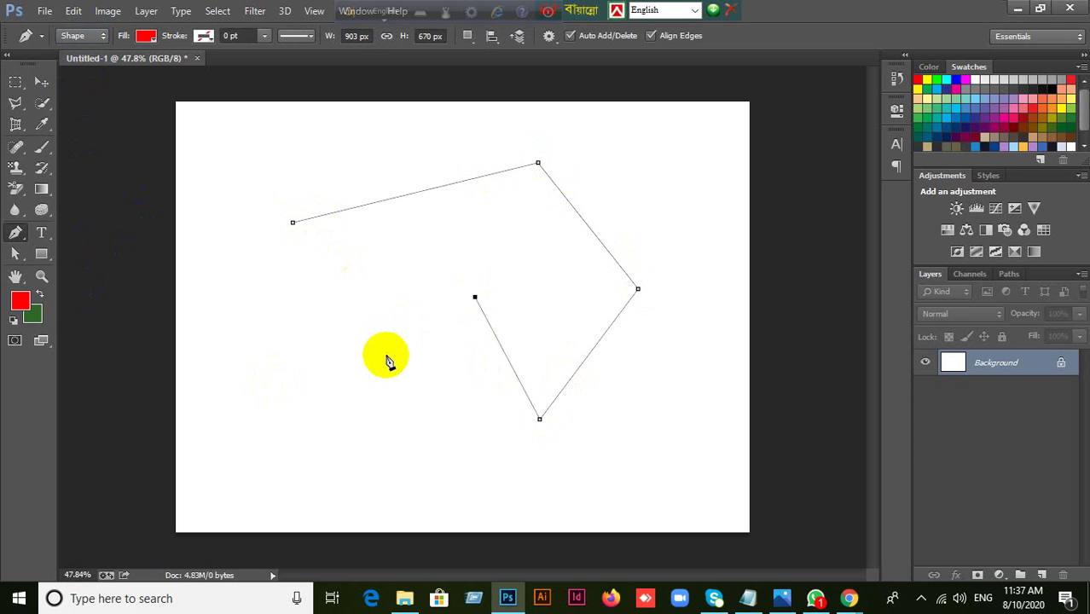
left_click(387, 355)
left_click(241, 366)
left_click(275, 280)
left_click(293, 223)
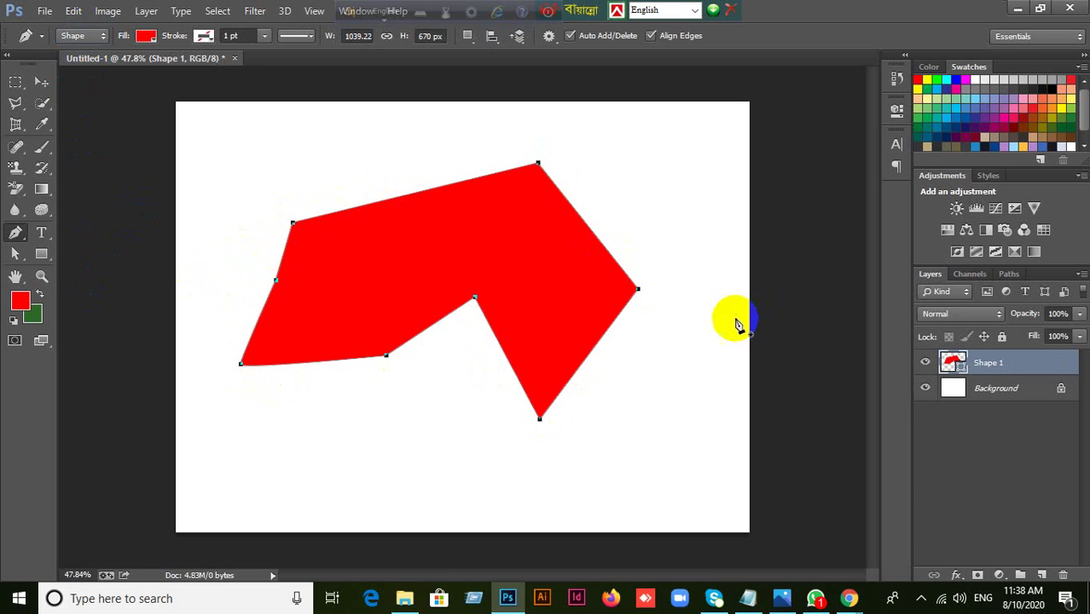
left_click(989, 481)
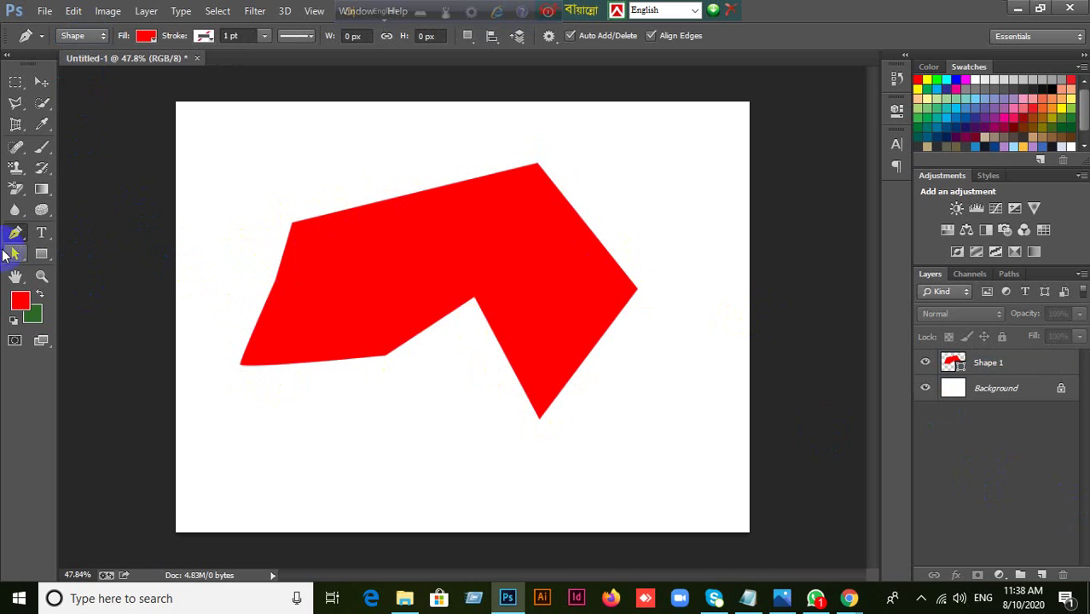
Step: Set the Pen tool to Path mode, draw a closed six-point path above the red polygon and clear that path
left_click(77, 36)
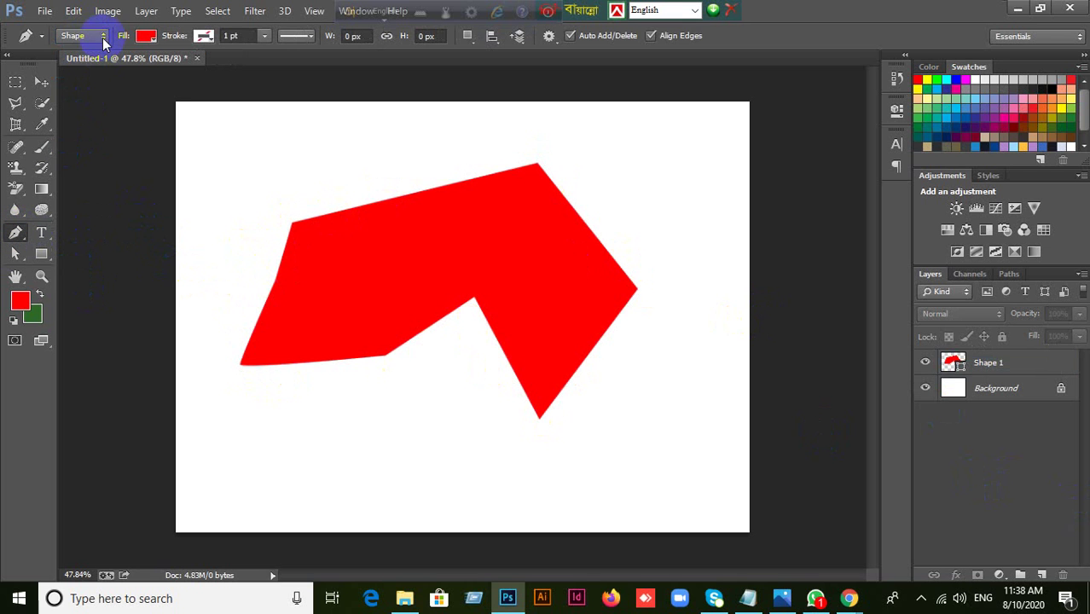
left_click(85, 66)
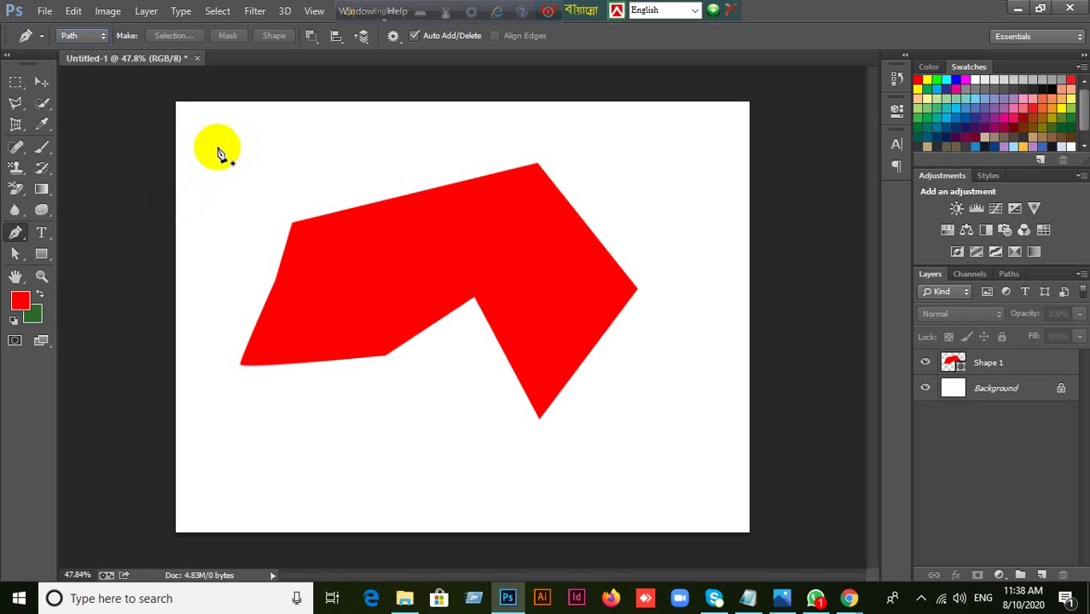
left_click(218, 146)
left_click(357, 122)
left_click(357, 165)
left_click(238, 196)
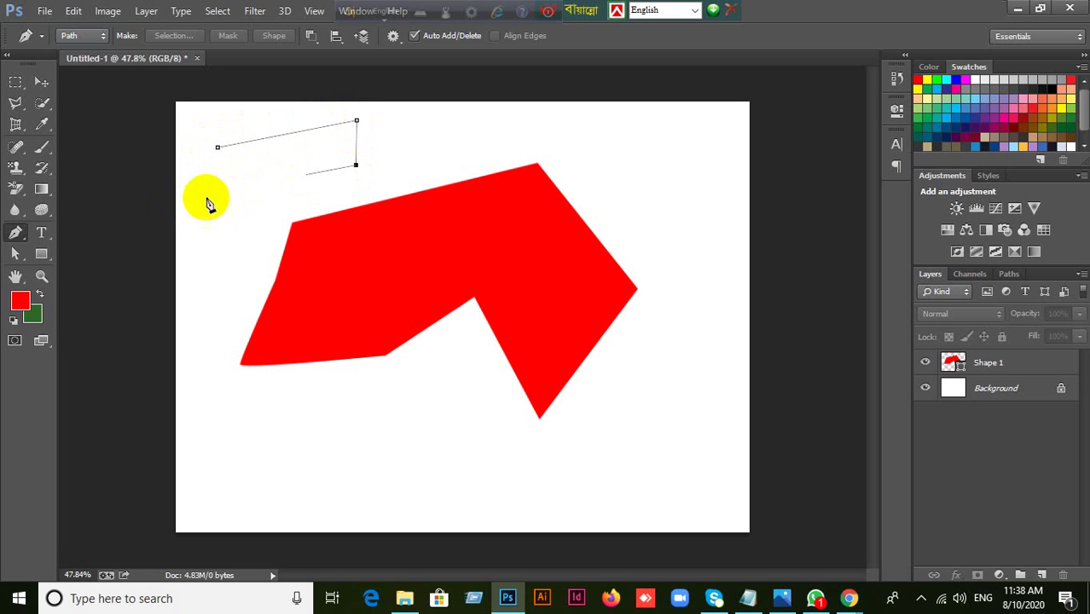
left_click(211, 184)
left_click(252, 159)
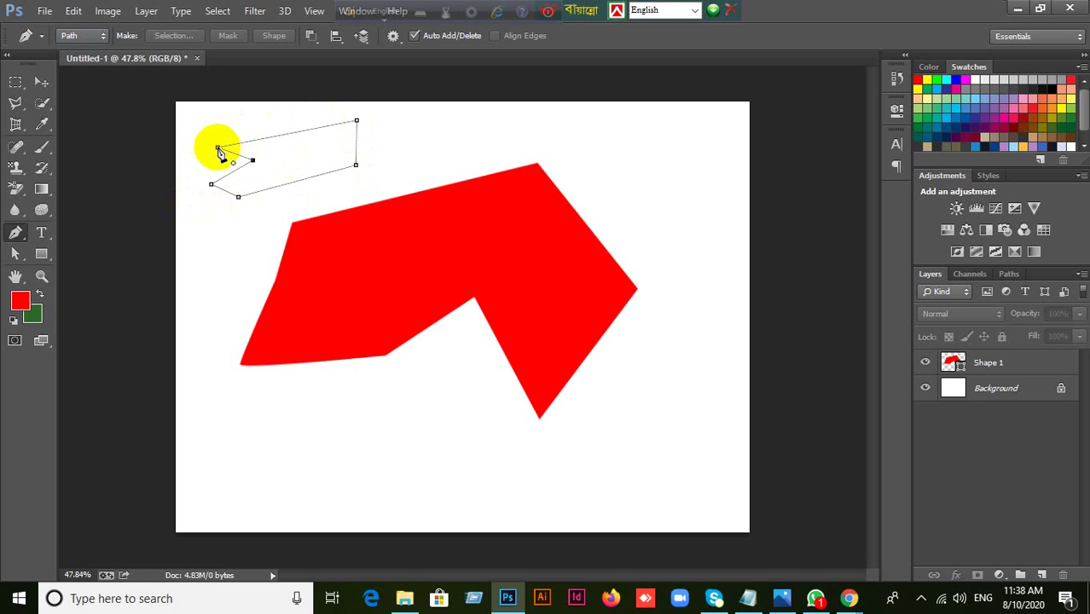
left_click(217, 147)
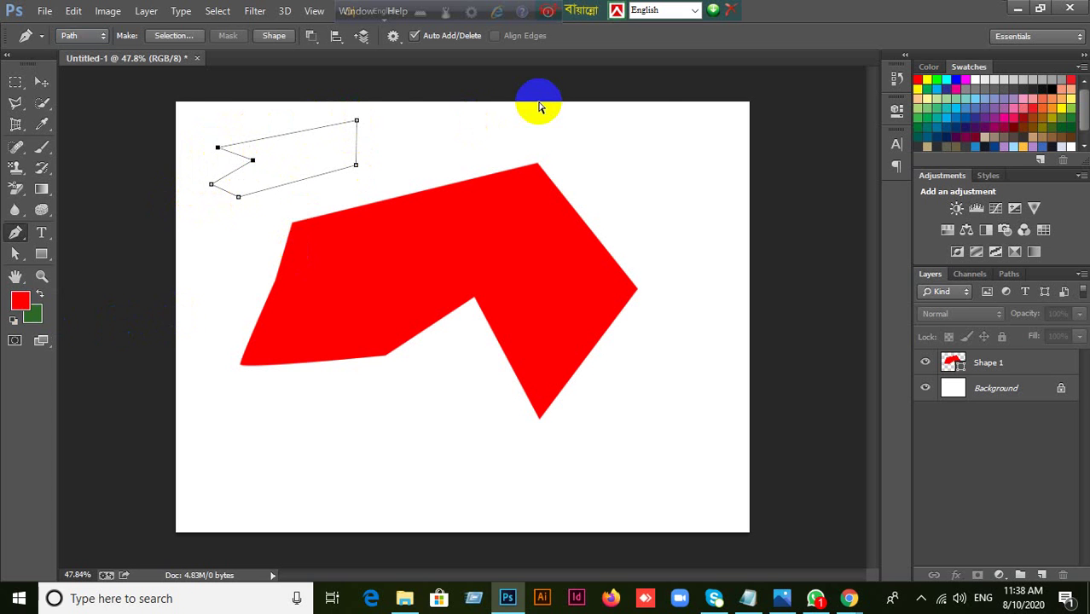
key("ctrl+Return")
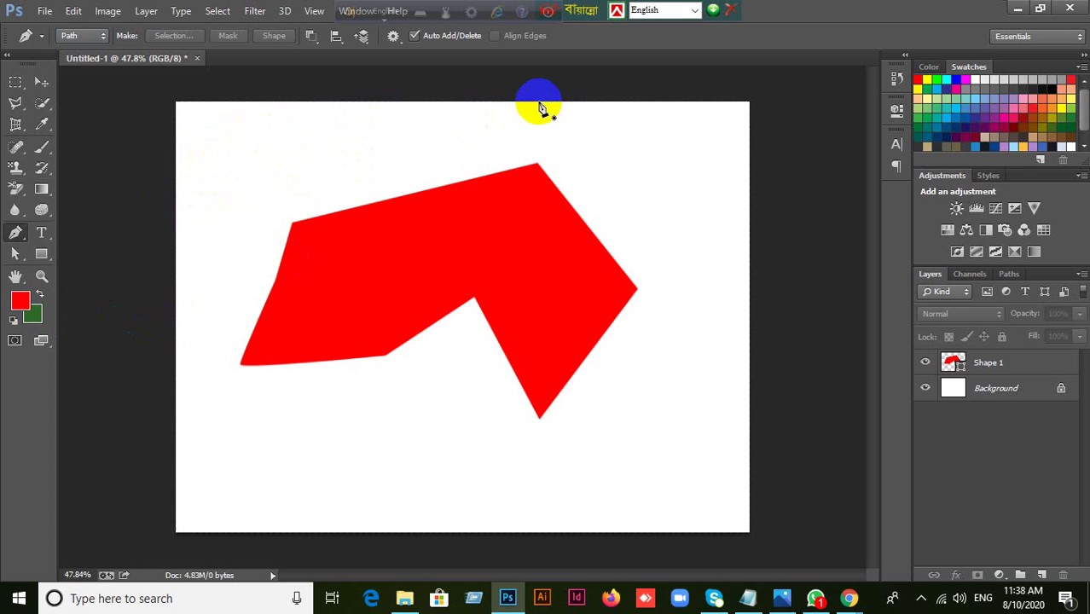
Step: Move the red polygon up and left with the Move tool, and delete its layer
left_click(41, 81)
left_click(477, 281)
left_click_drag(476, 281, 451, 227)
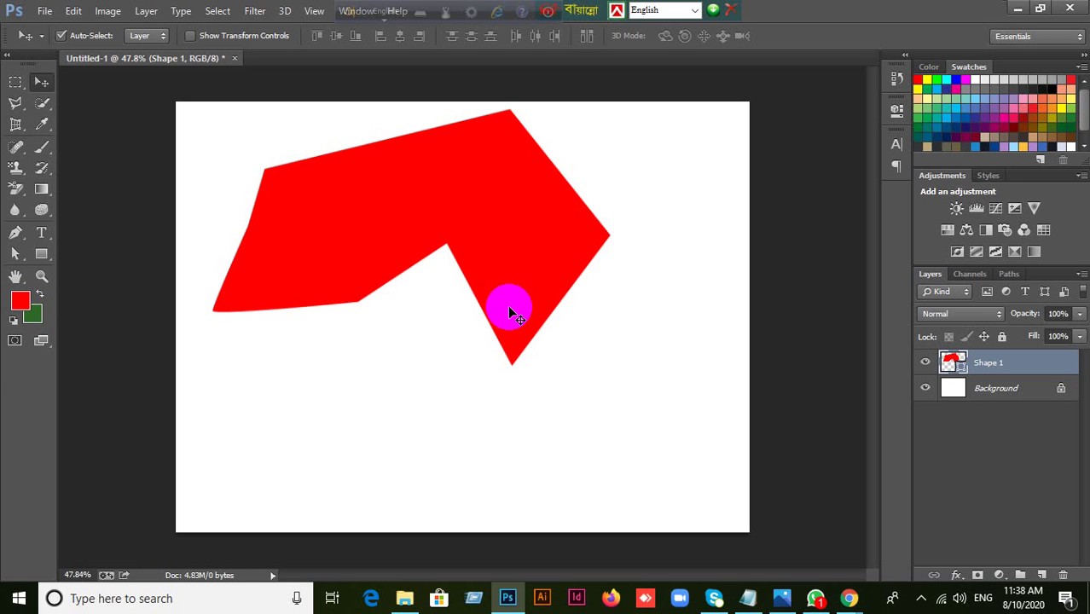
left_click_drag(509, 307, 477, 311)
key("Delete")
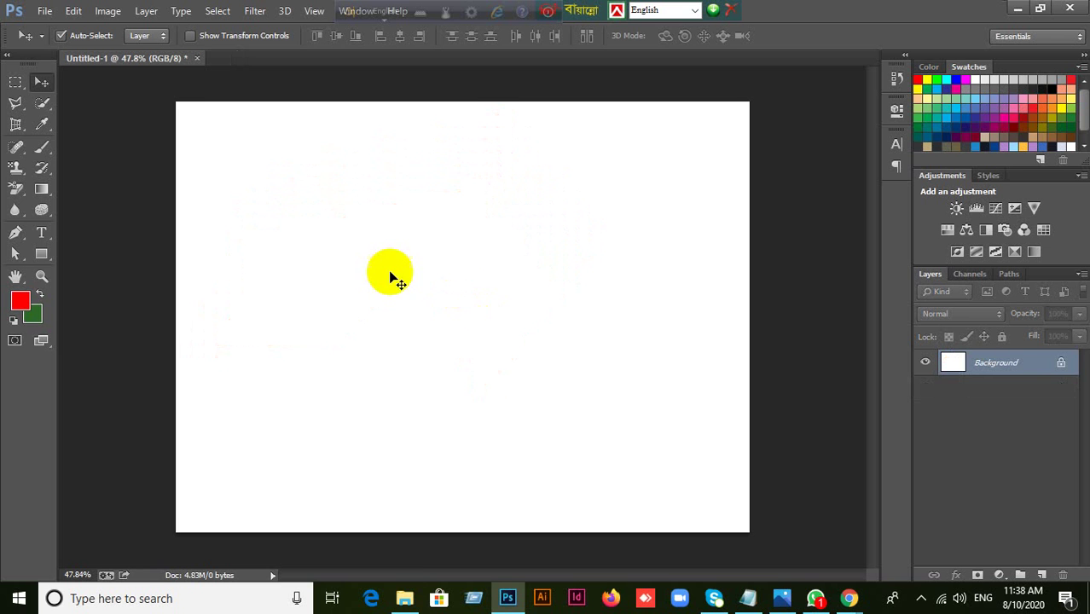
Step: Draw a closed eight-point zigzag selection across the upper part of the canvas with the Polygonal Lasso tool
right_click(13, 104)
left_click(44, 112)
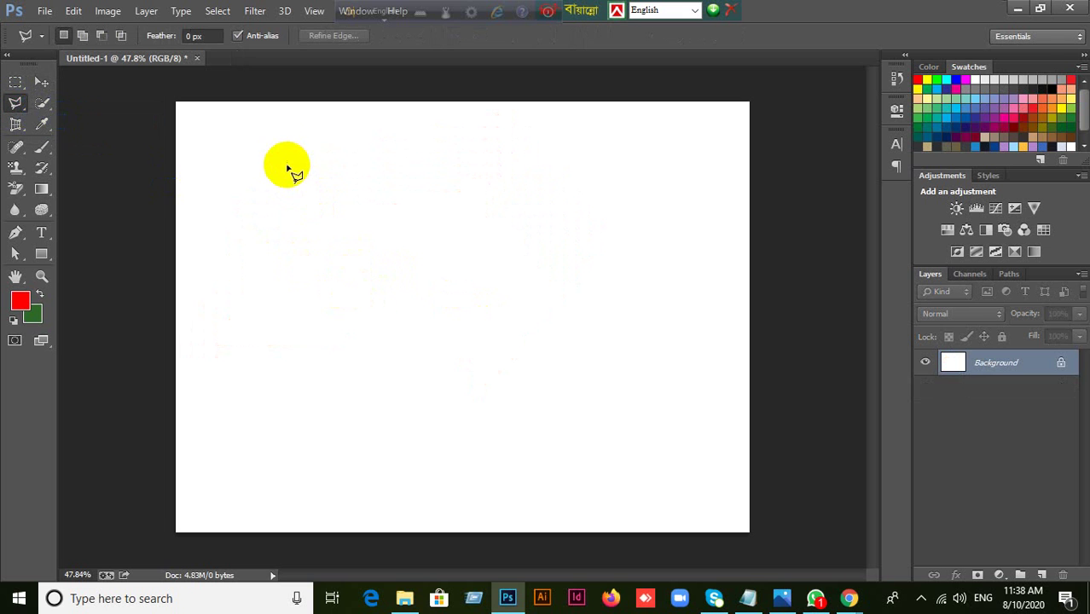
left_click(256, 145)
left_click(551, 128)
left_click(605, 243)
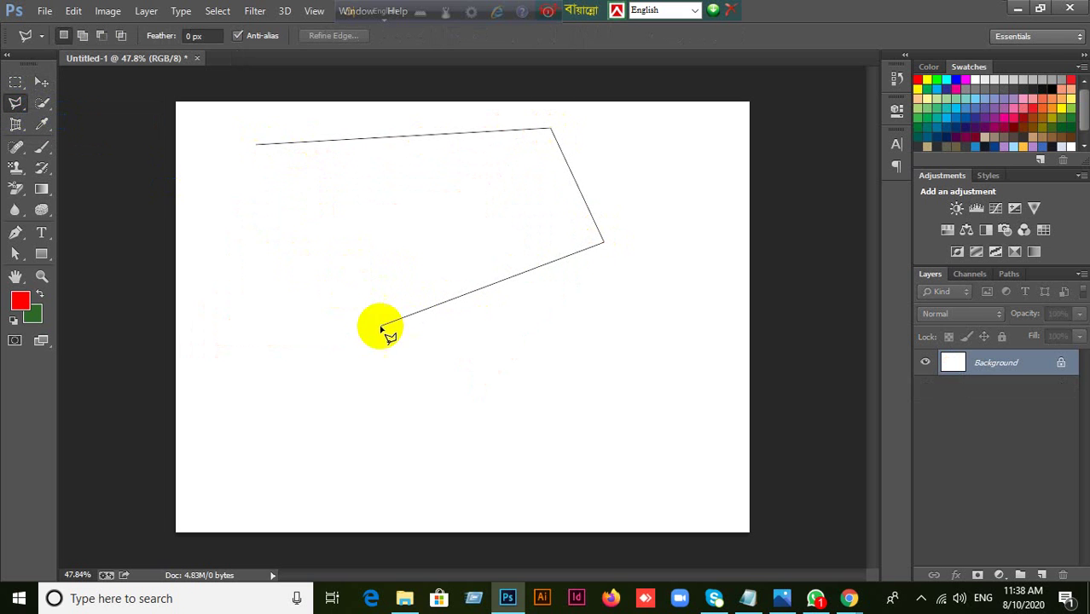
left_click(381, 326)
left_click(384, 238)
left_click(274, 278)
left_click(298, 204)
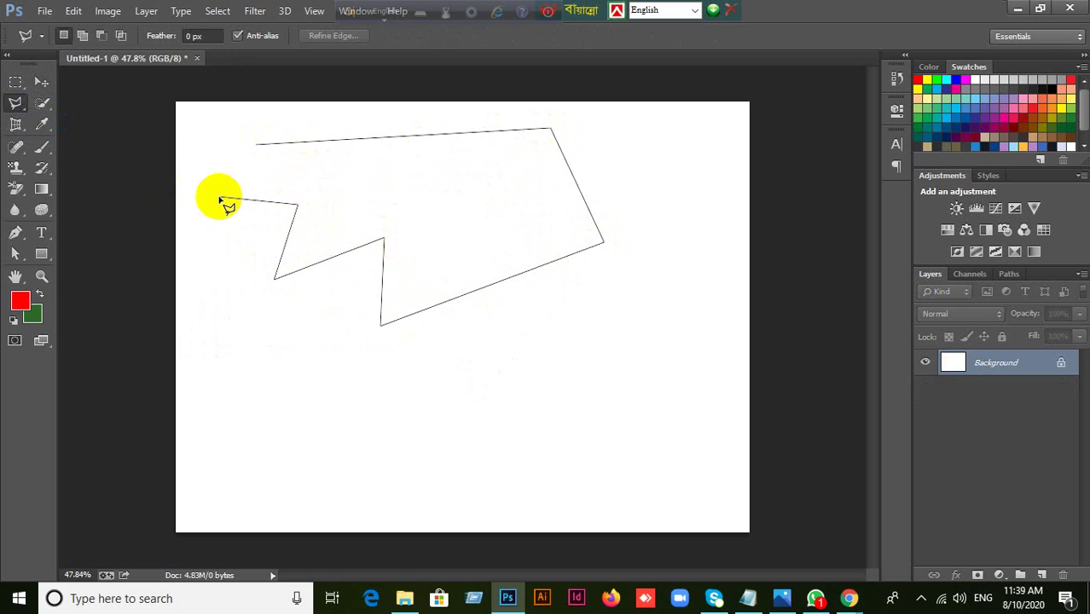
left_click(220, 198)
left_click(257, 147)
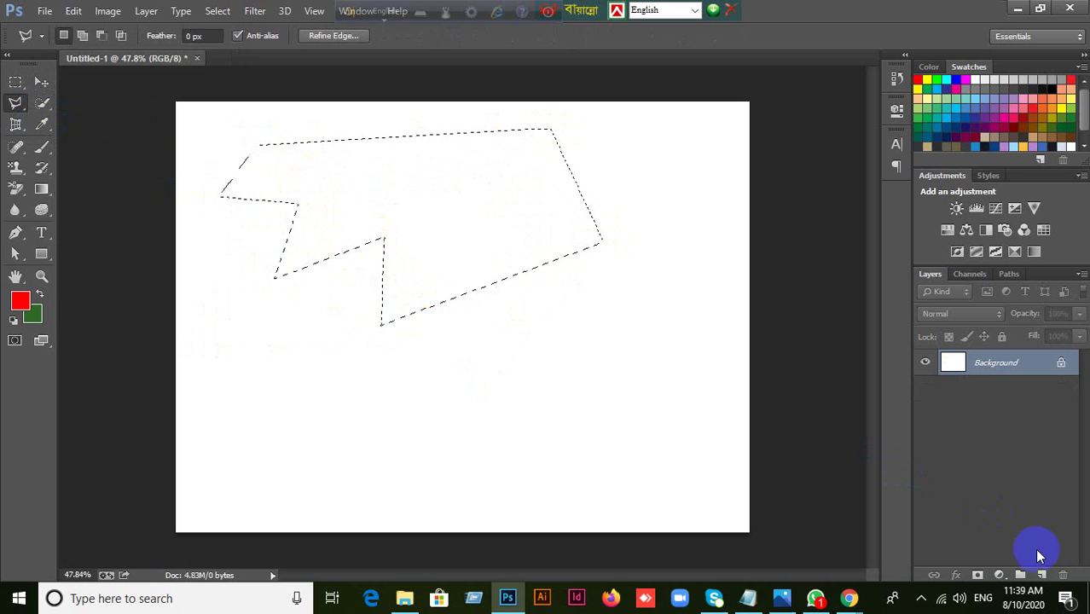
Step: Create a new layer, fill the zigzag selection with the red foreground color and deselect
left_click(1042, 575)
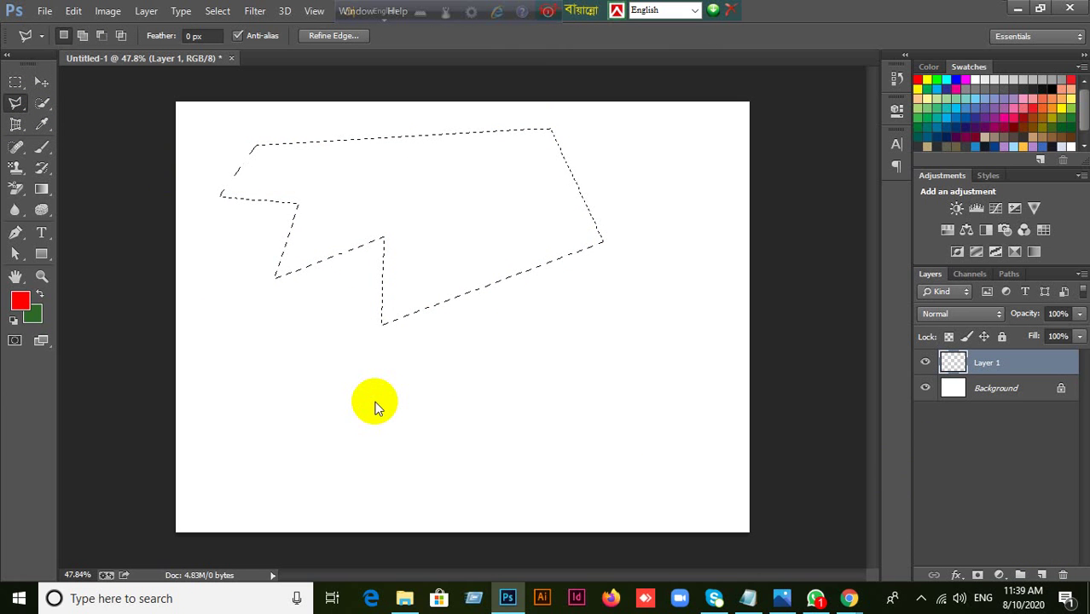
key("alt+BackSpace")
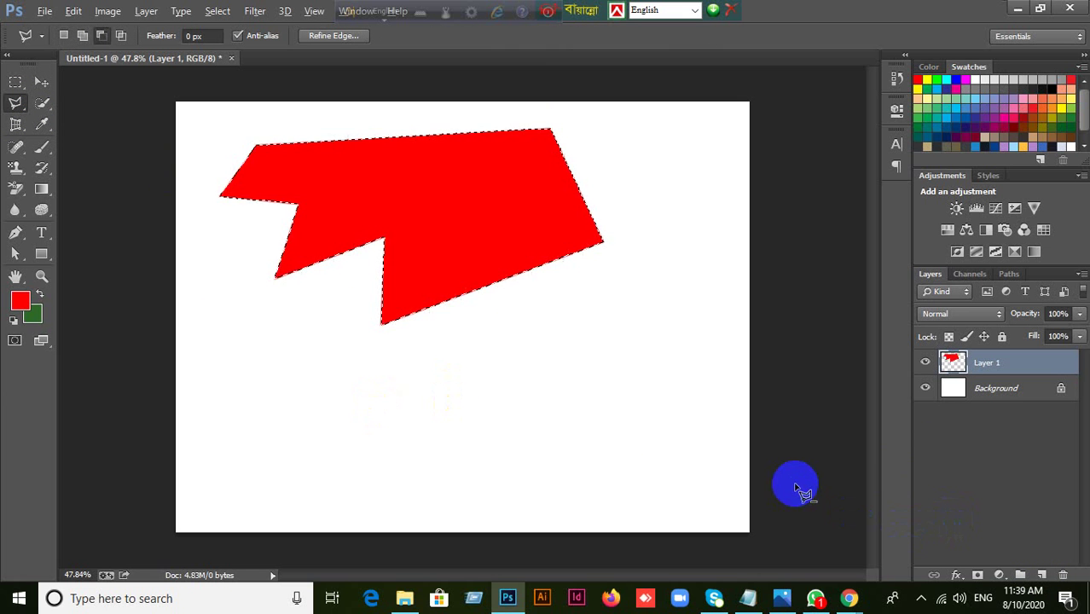
key("ctrl+d")
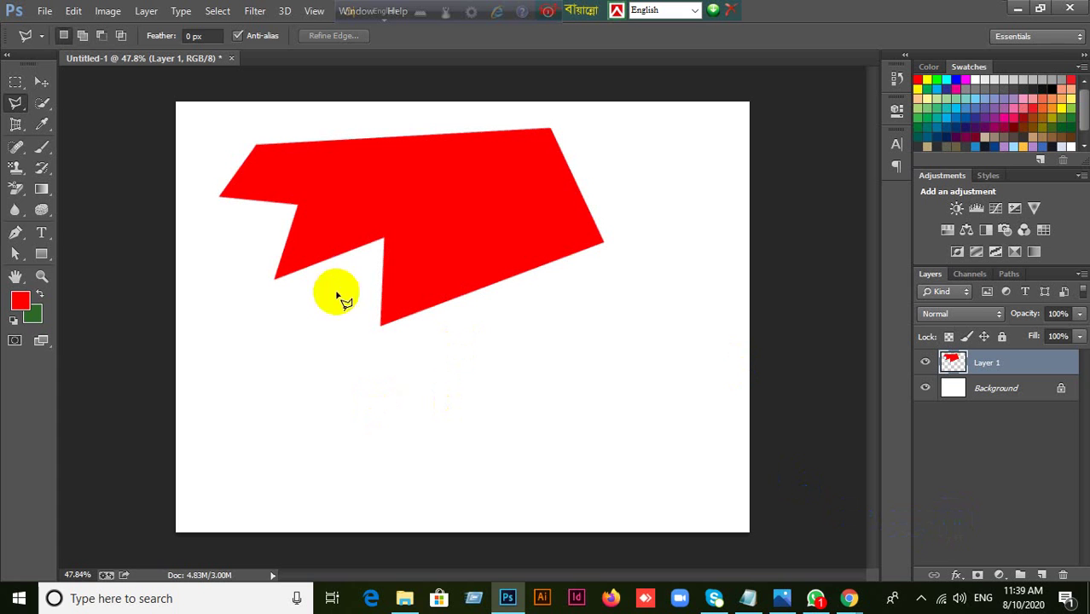
left_click(17, 234)
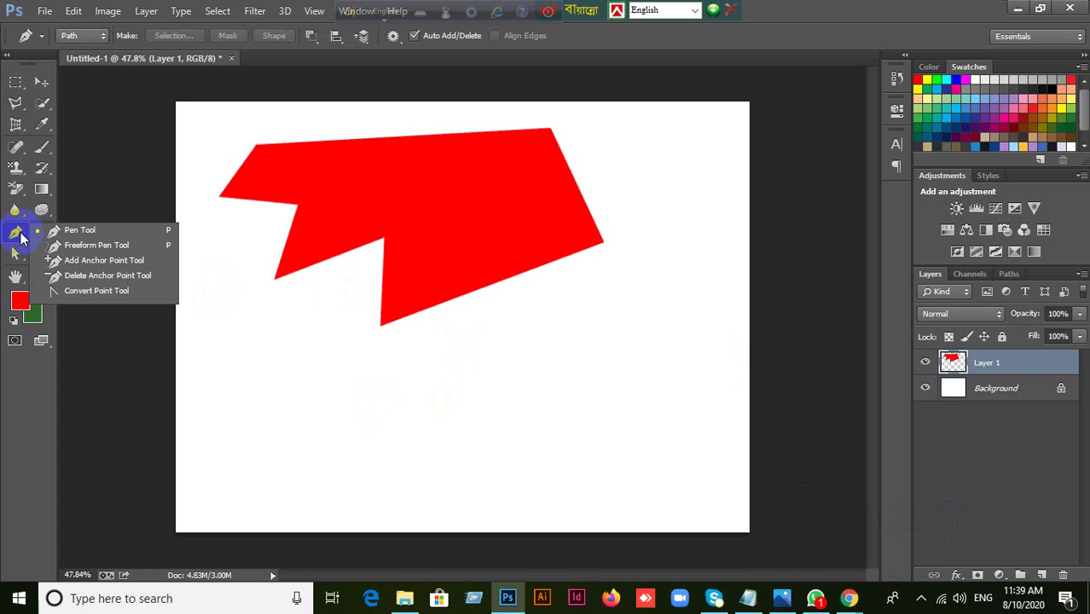
left_click(76, 230)
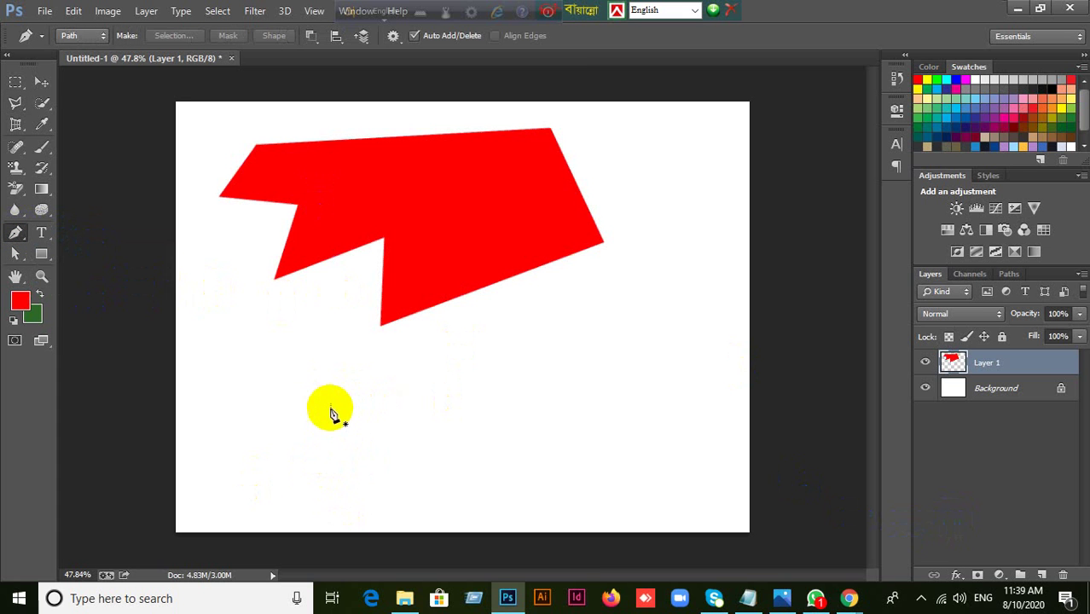
left_click(313, 401)
left_click(635, 363)
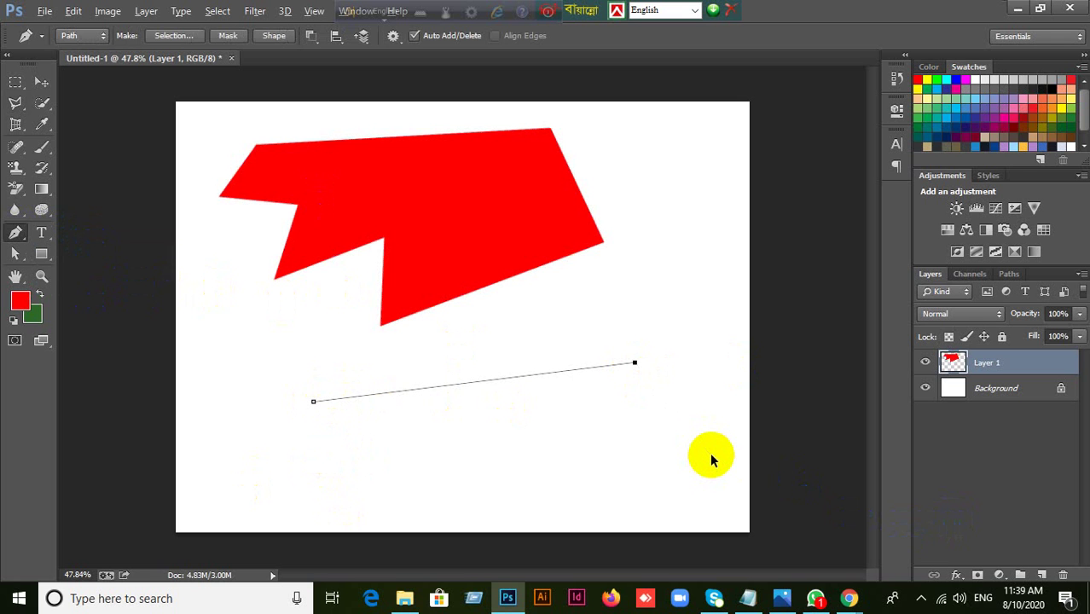
key("ctrl+alt+z")
key("ctrl+alt+z")
key("ctrl+alt+z")
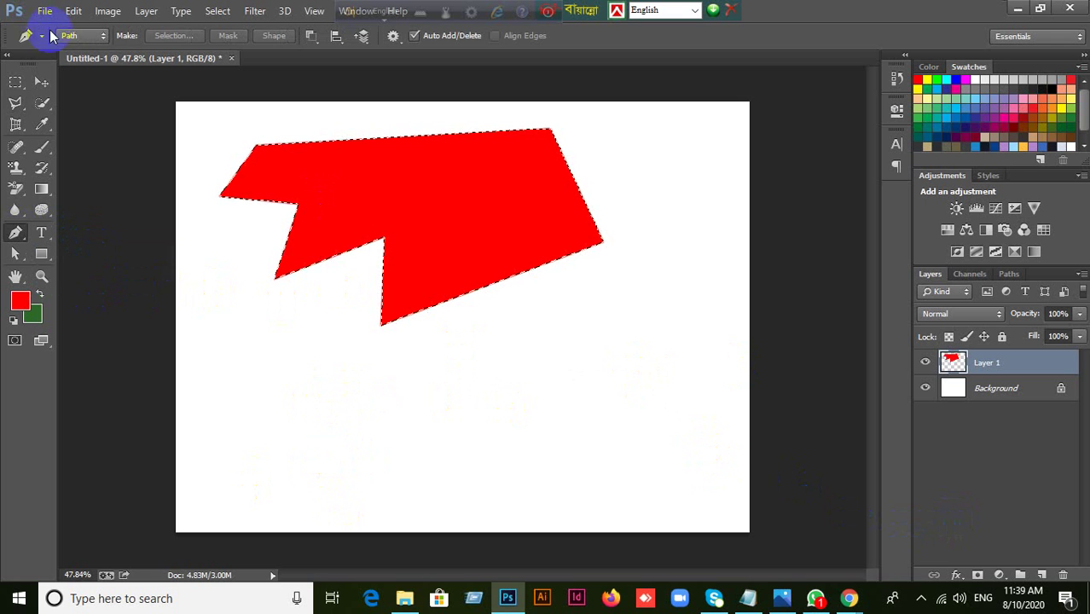
Step: Set the Pen tool to Shape mode and clear the selection around the red lasso-filled area
left_click(81, 36)
left_click(72, 44)
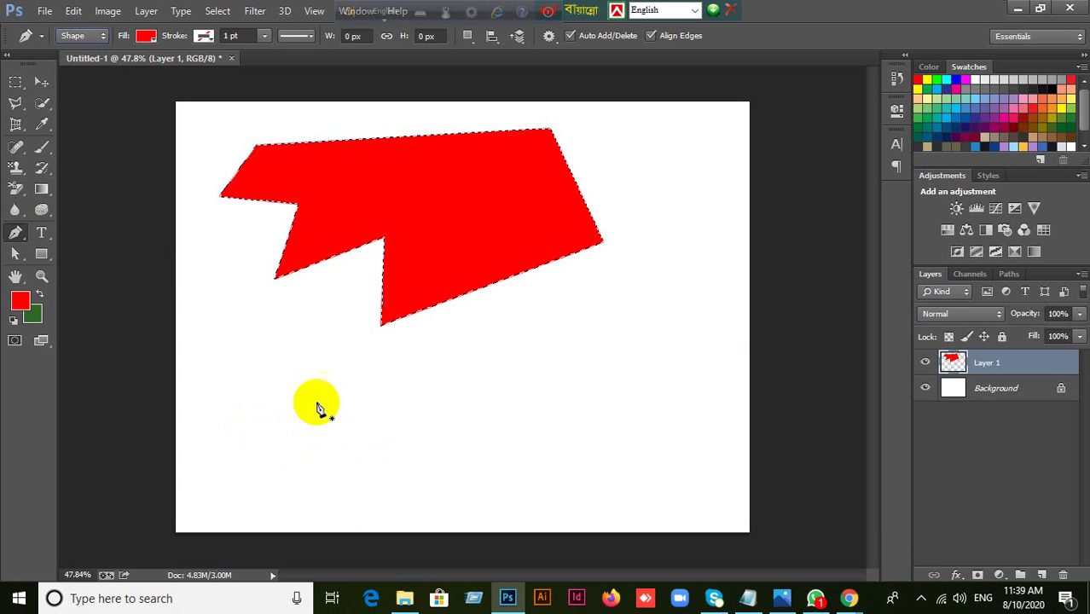
left_click(41, 80)
key("ctrl+d")
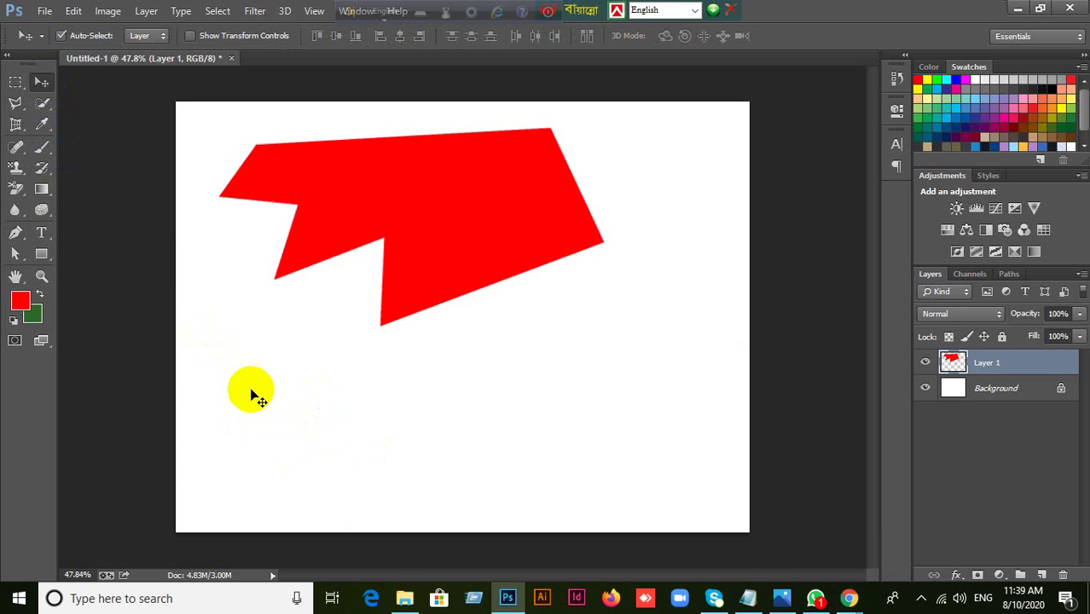
Step: Draw a closed nine-point zigzag shape about 1332 by 365 px below the red lasso-filled area with the Pen tool in Shape mode
left_click(15, 233)
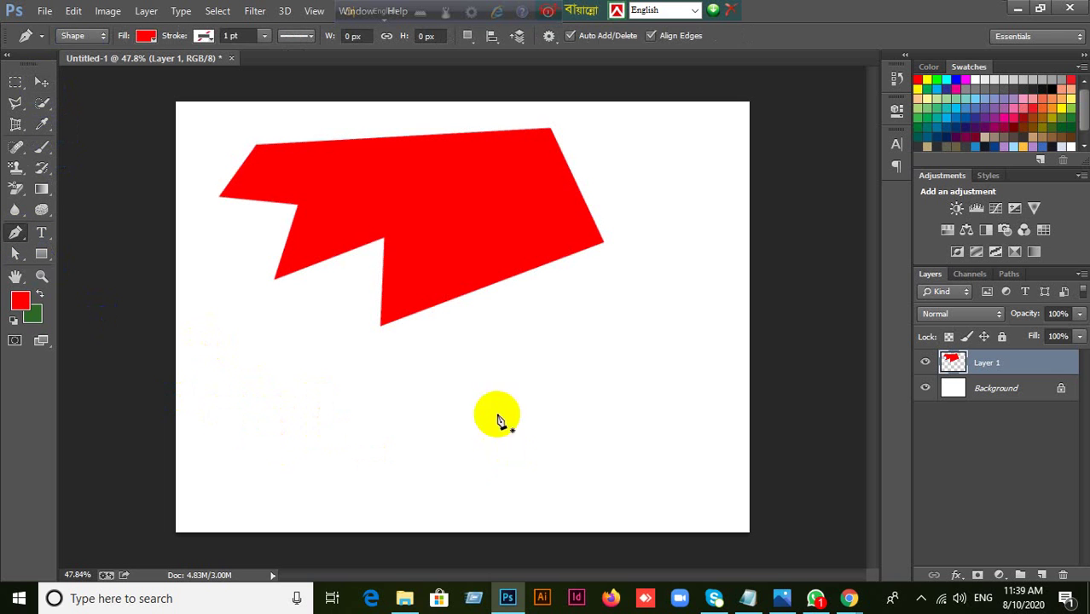
left_click(272, 407)
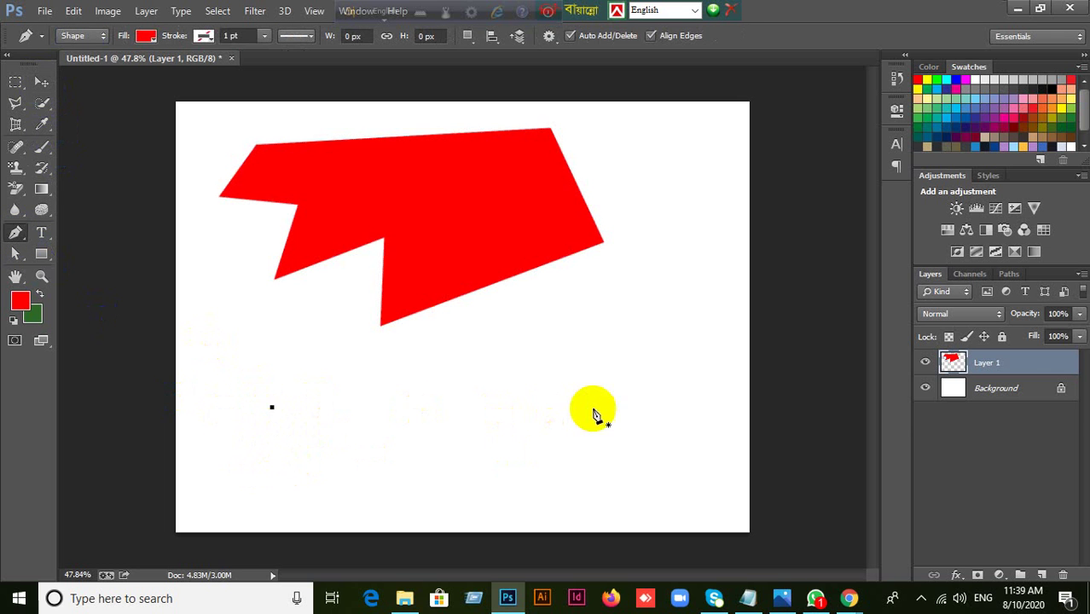
left_click(634, 385)
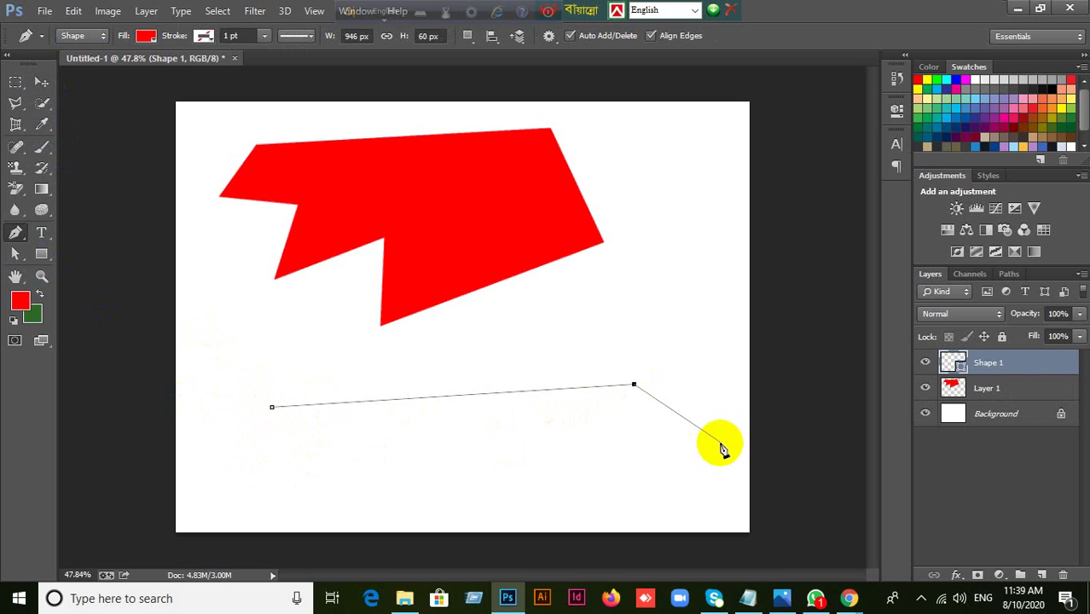
left_click(719, 443)
left_click(523, 523)
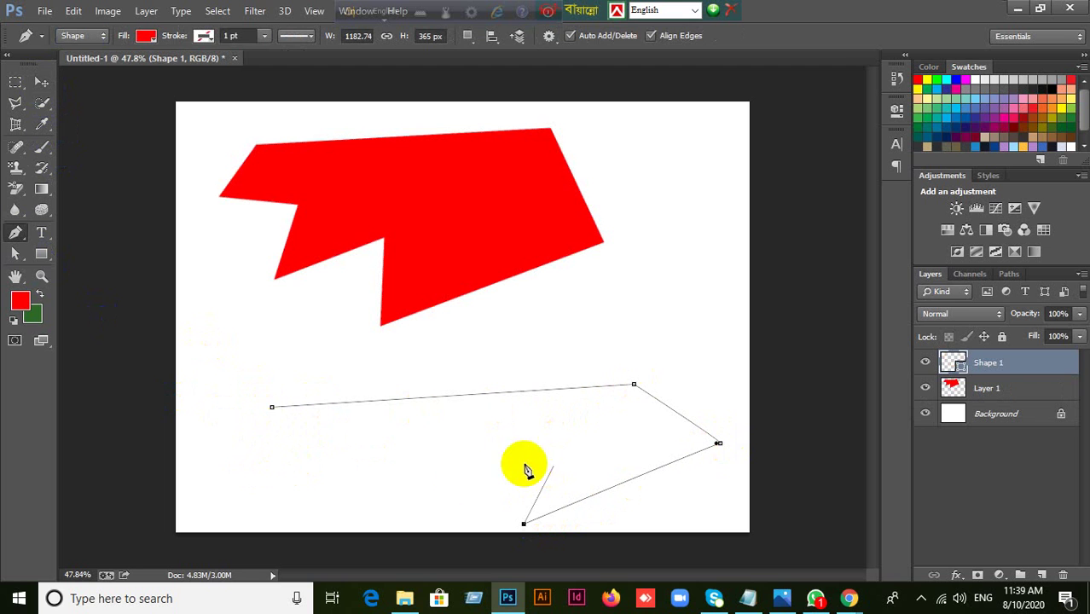
left_click(552, 466)
left_click(409, 505)
left_click(445, 451)
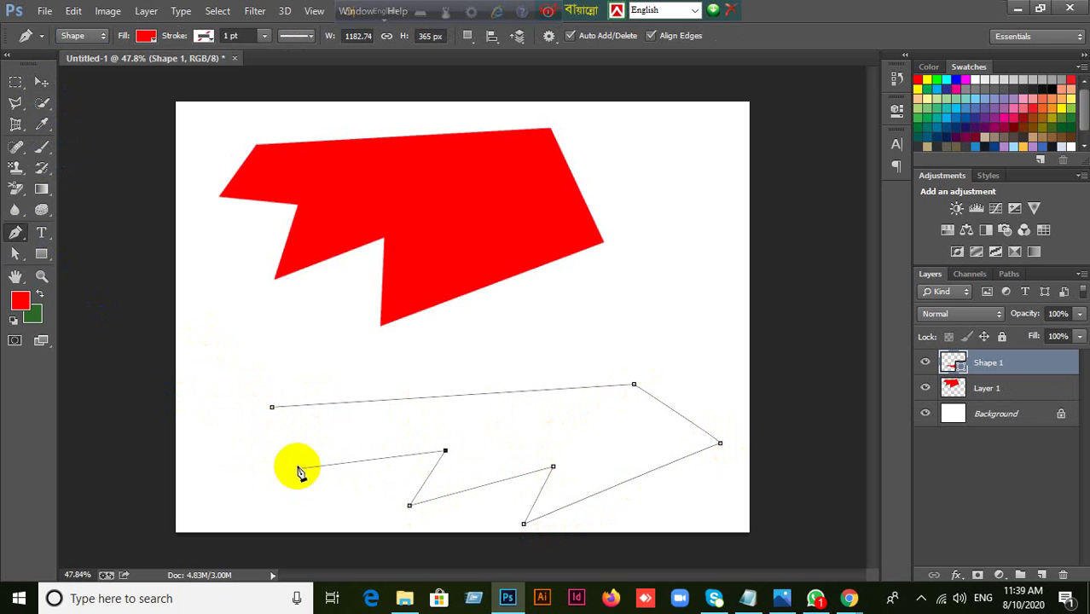
left_click_drag(299, 453, 215, 453)
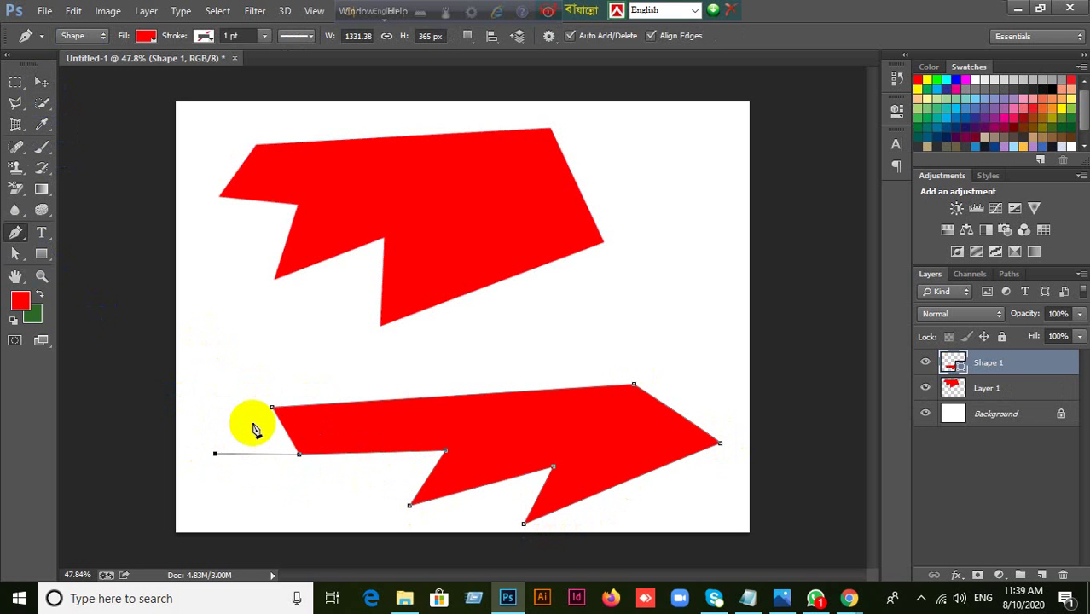
left_click(271, 408)
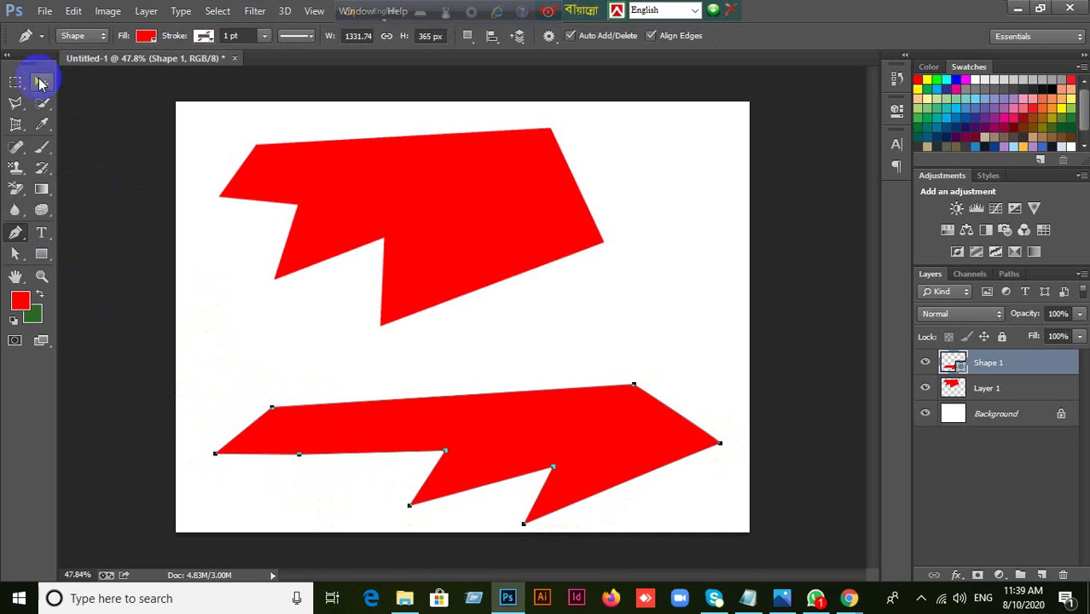
Step: Move the lasso-filled polygon and the pen-drawn shape slightly upward with the Move tool
left_click(40, 83)
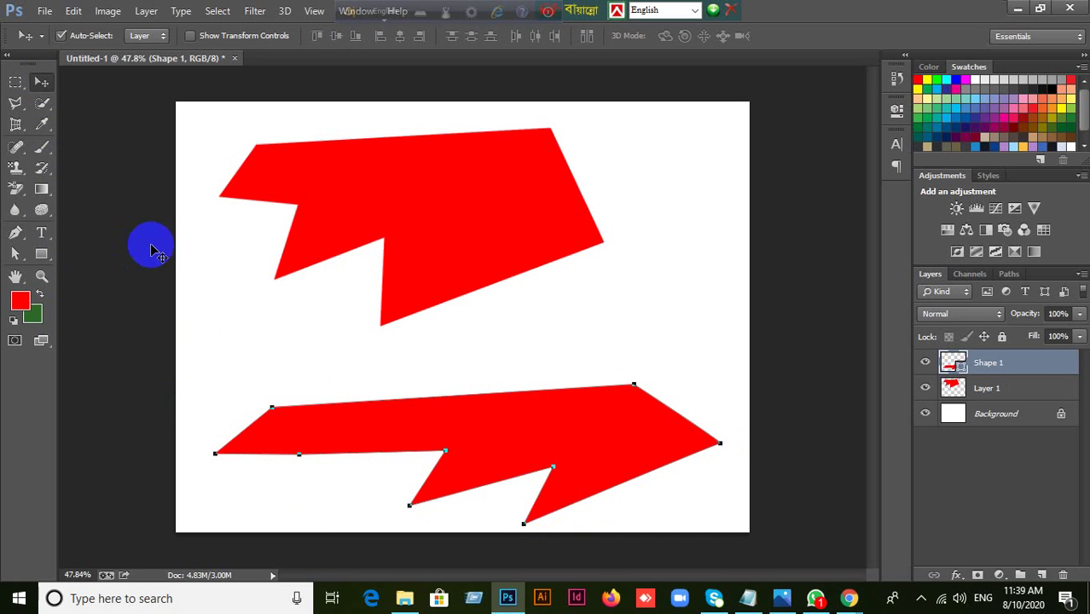
left_click(42, 101)
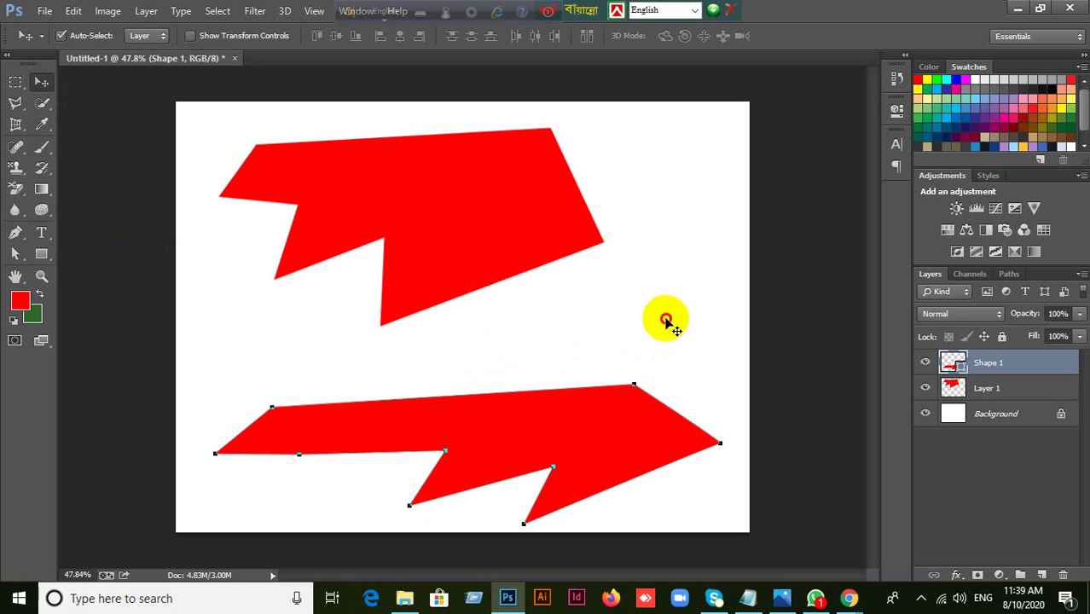
left_click(672, 367)
left_click(429, 210)
left_click_drag(431, 212, 427, 196)
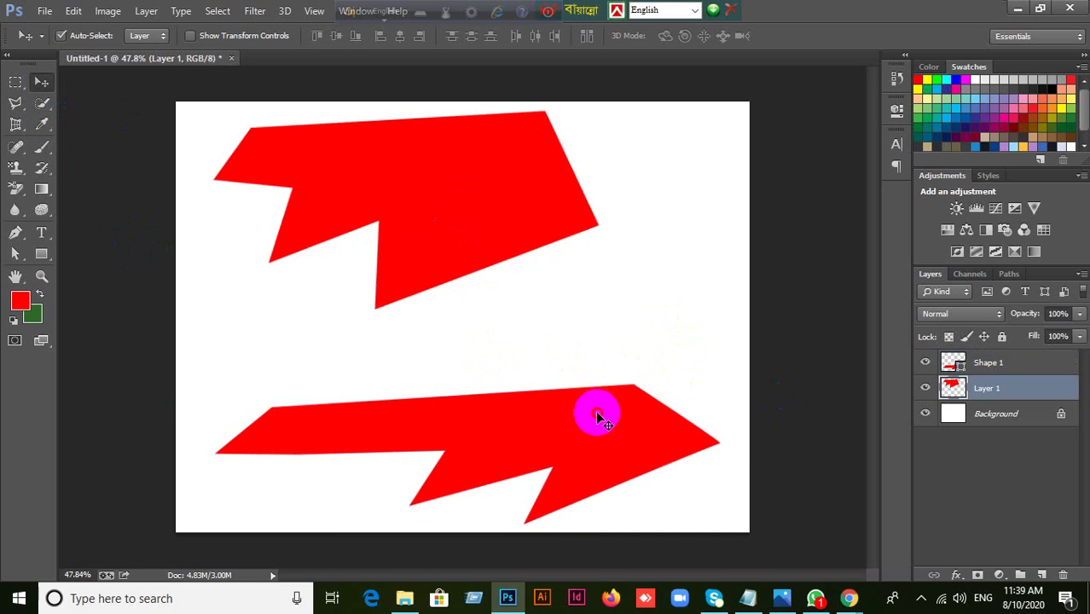
left_click_drag(593, 414, 590, 372)
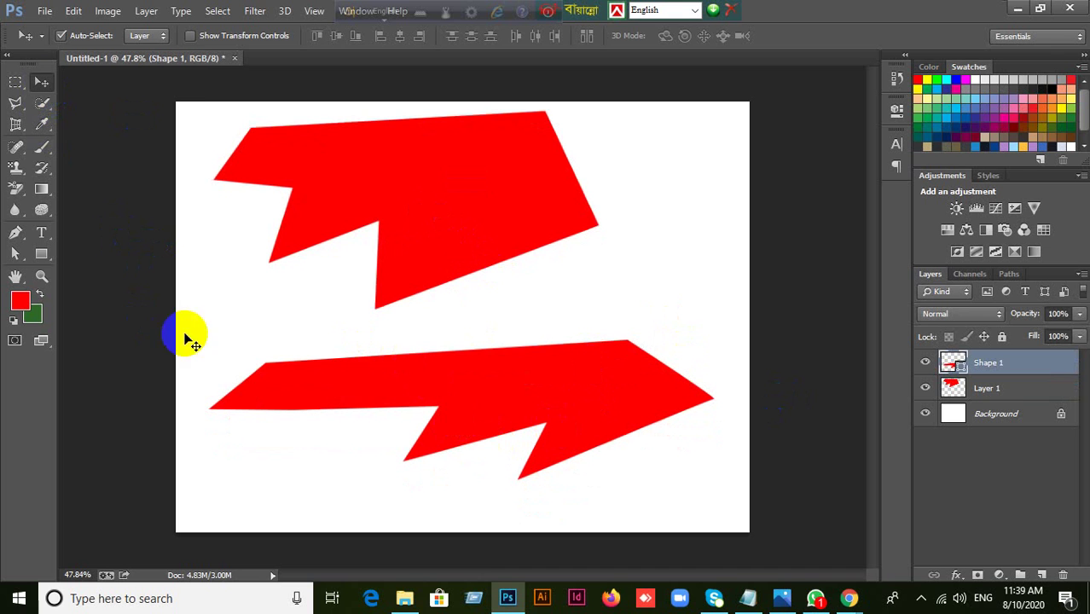
Step: Reshape the left end of the pen-drawn shape by moving its two lower-left anchor points inward and down with the Direct Selection tool
left_click(15, 253)
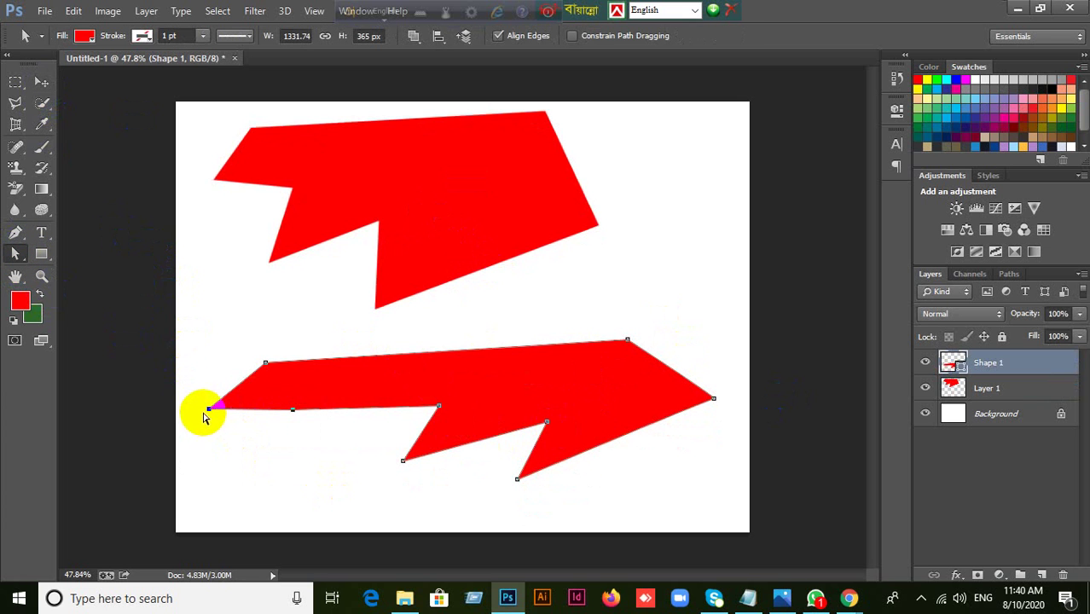
left_click_drag(209, 409, 285, 427)
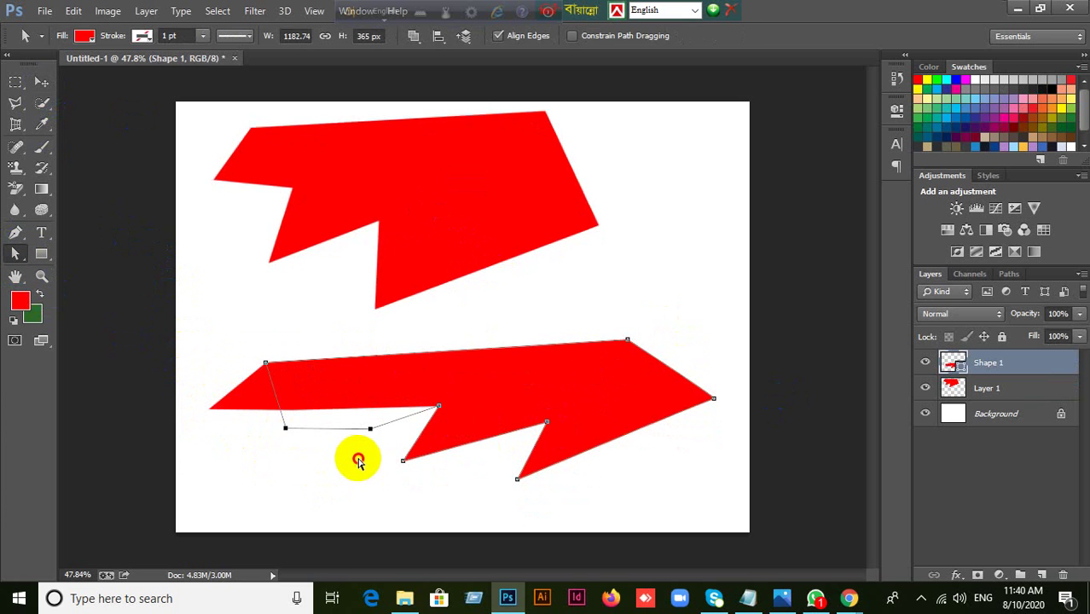
left_click_drag(360, 450, 361, 451)
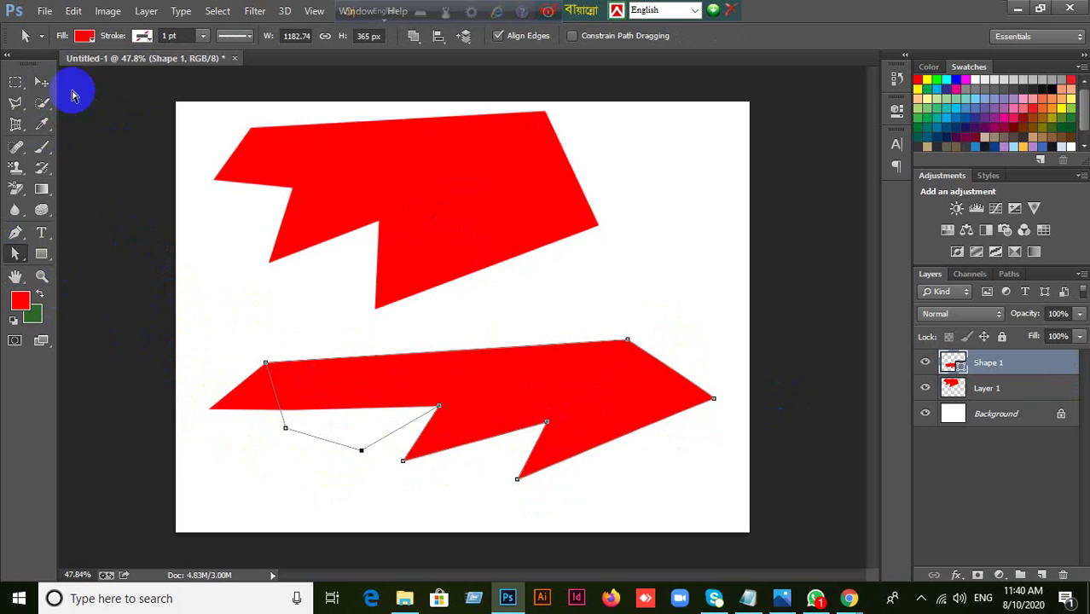
Step: Shift the lasso-filled polygon to the right and try to select anchor points on it with the Direct Selection tool
left_click(42, 81)
left_click_drag(418, 205, 456, 207)
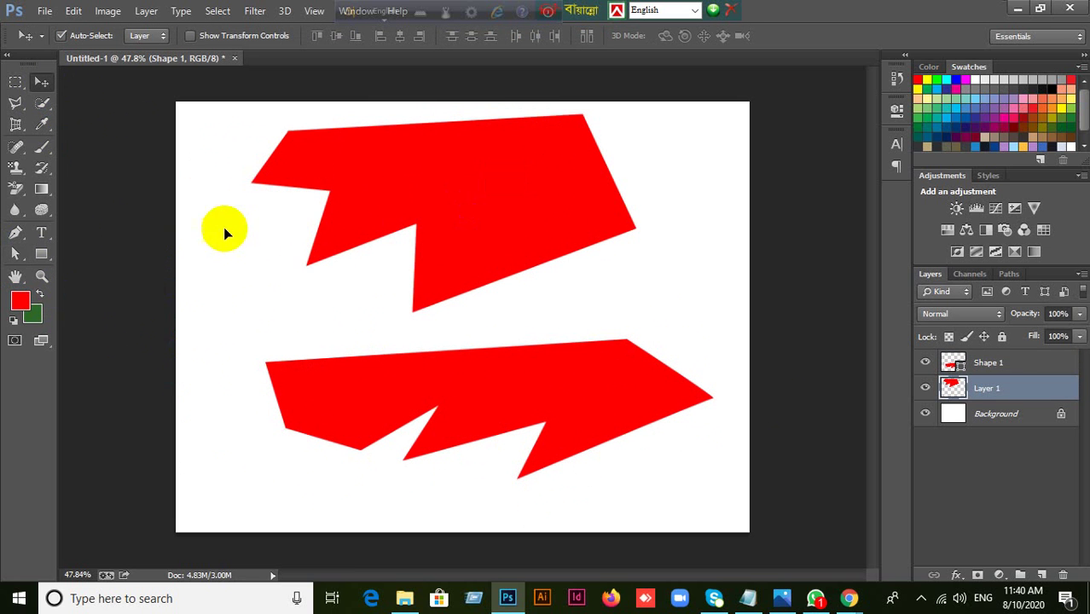
left_click(17, 254)
left_click_drag(226, 174, 323, 285)
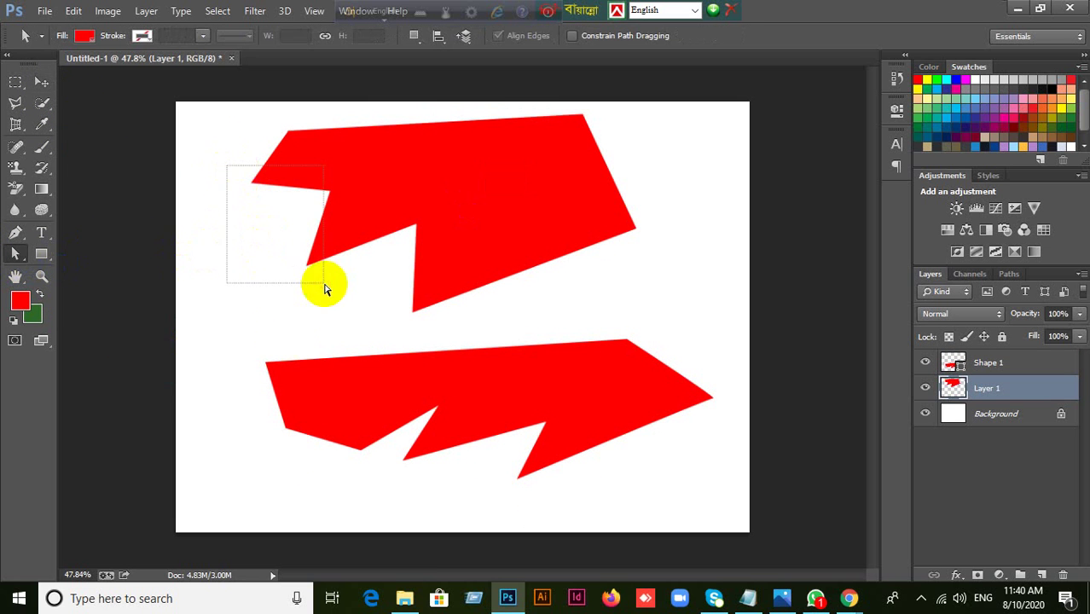
left_click_drag(228, 142, 419, 267)
left_click_drag(263, 122, 683, 294)
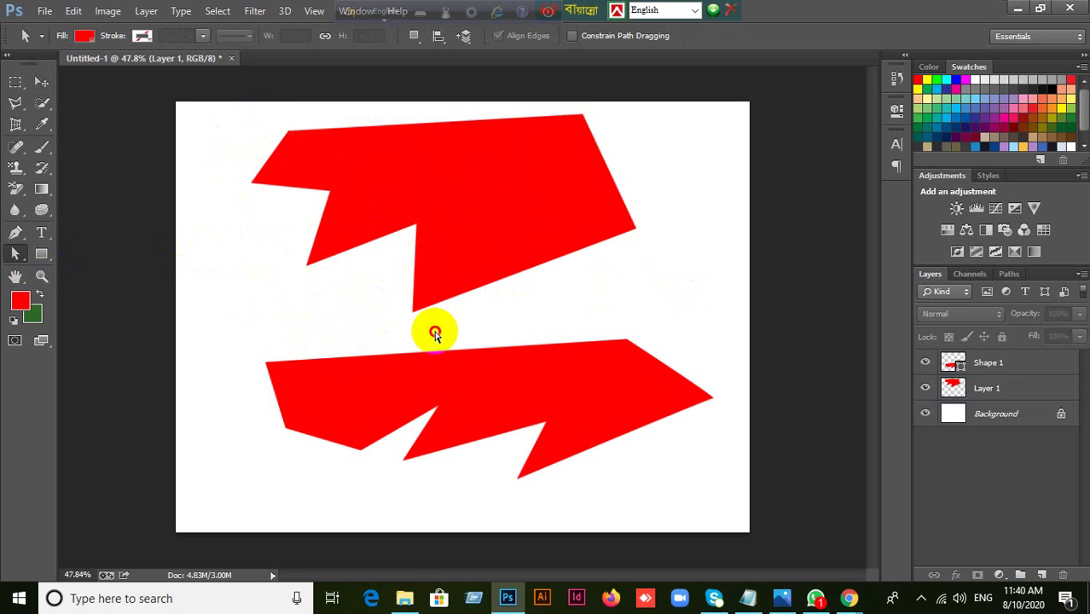
Step: Delete the lasso-filled polygon's layer and the pen-drawn shape's layer, leaving only the Background
left_click(43, 84)
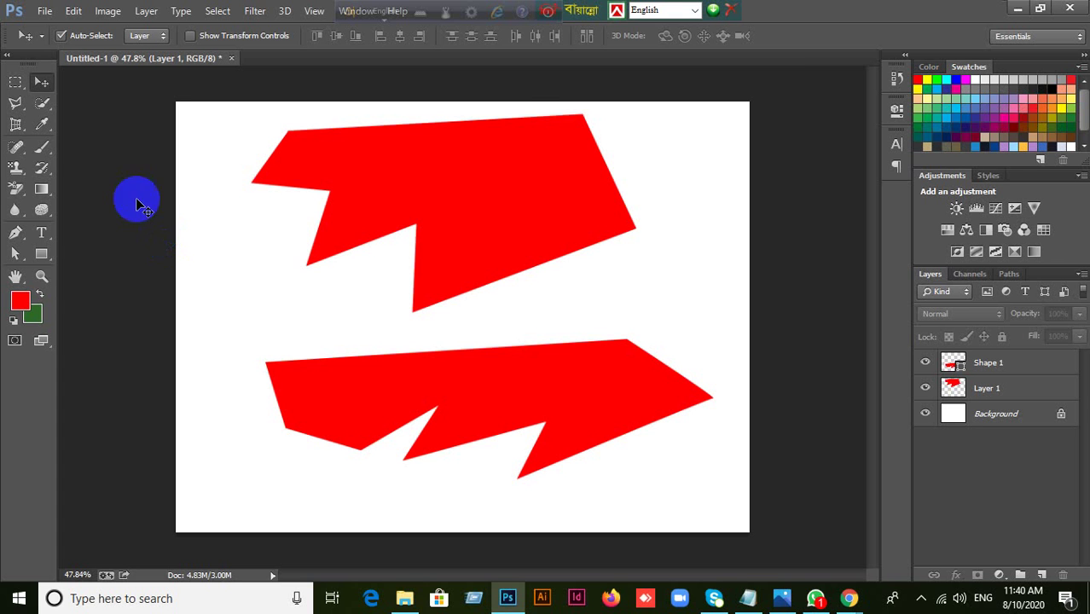
left_click_drag(474, 194, 423, 195)
key("Delete")
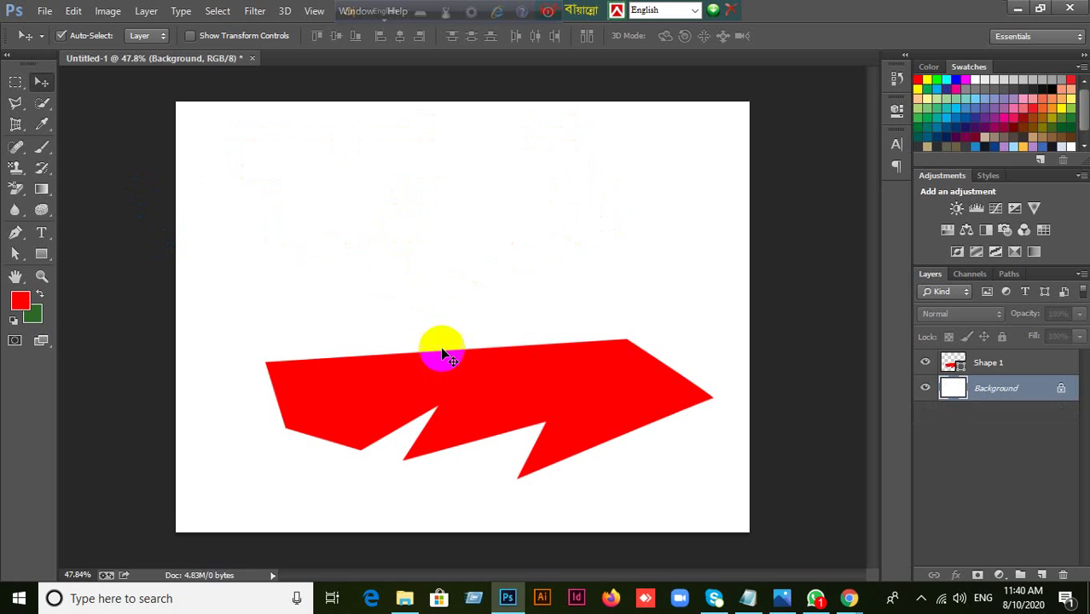
scroll(456, 370, "up", 1)
scroll(458, 376, "down", 1)
left_click_drag(511, 383, 504, 297)
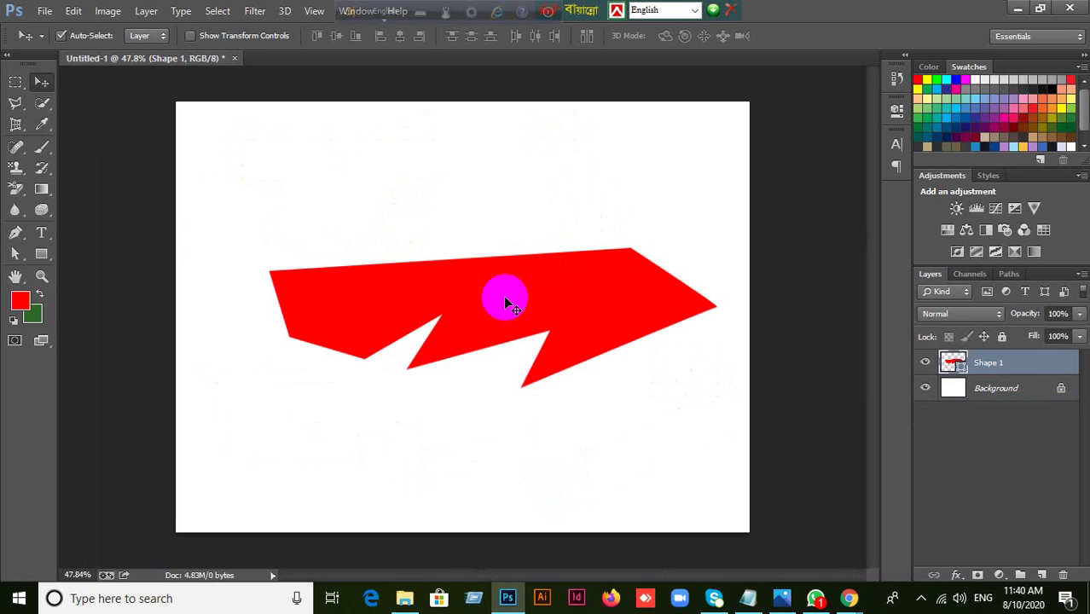
key("Delete")
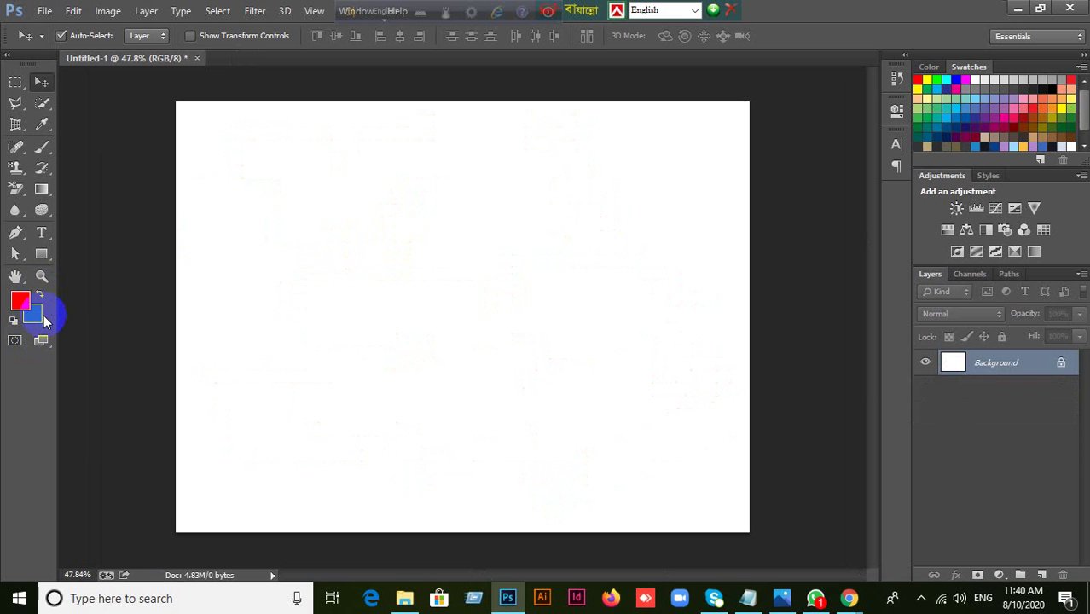
Step: Set the Pen tool to Path mode and start a path with two straight upper segments and a curved right side
left_click(15, 232)
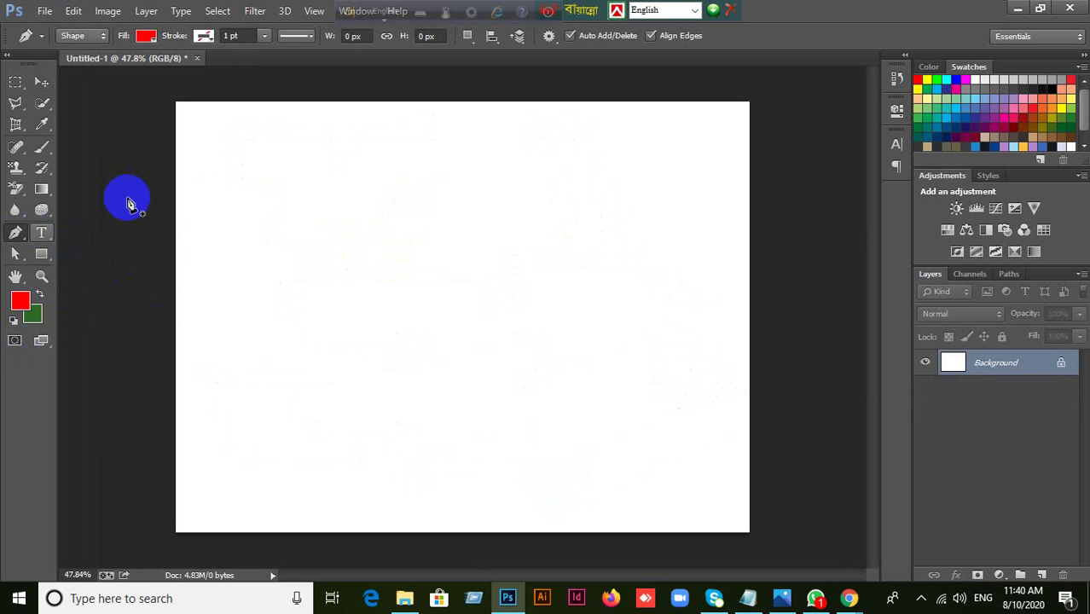
left_click(89, 38)
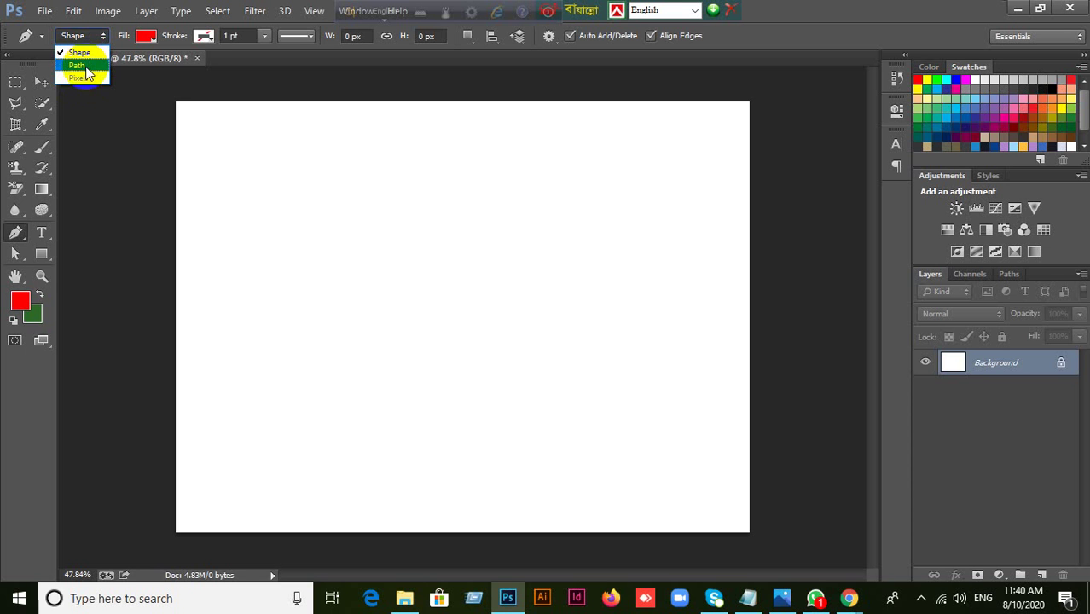
left_click(83, 67)
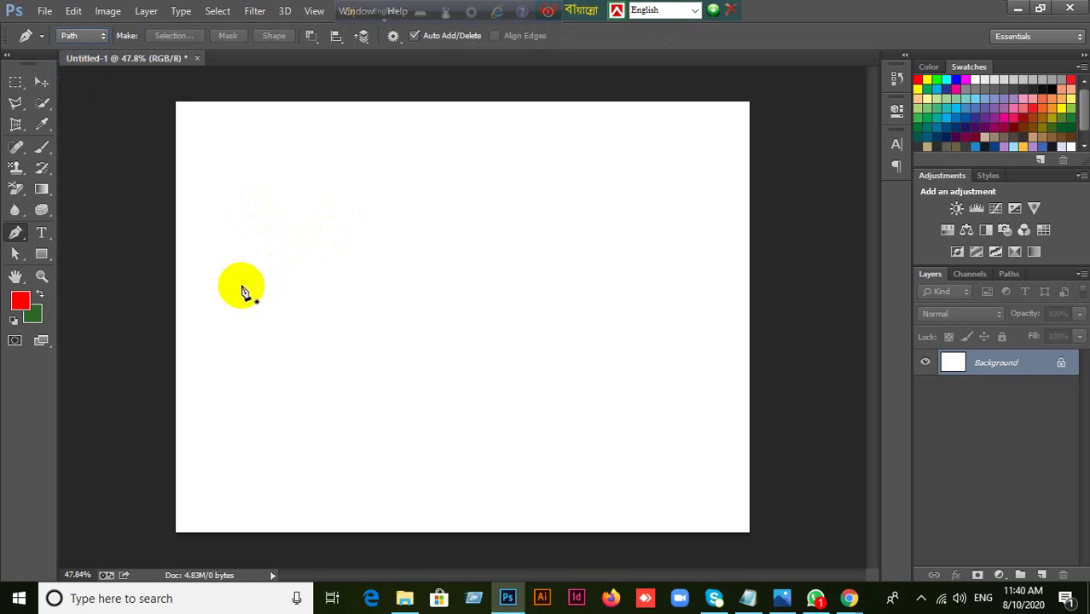
left_click(401, 173)
left_click(618, 216)
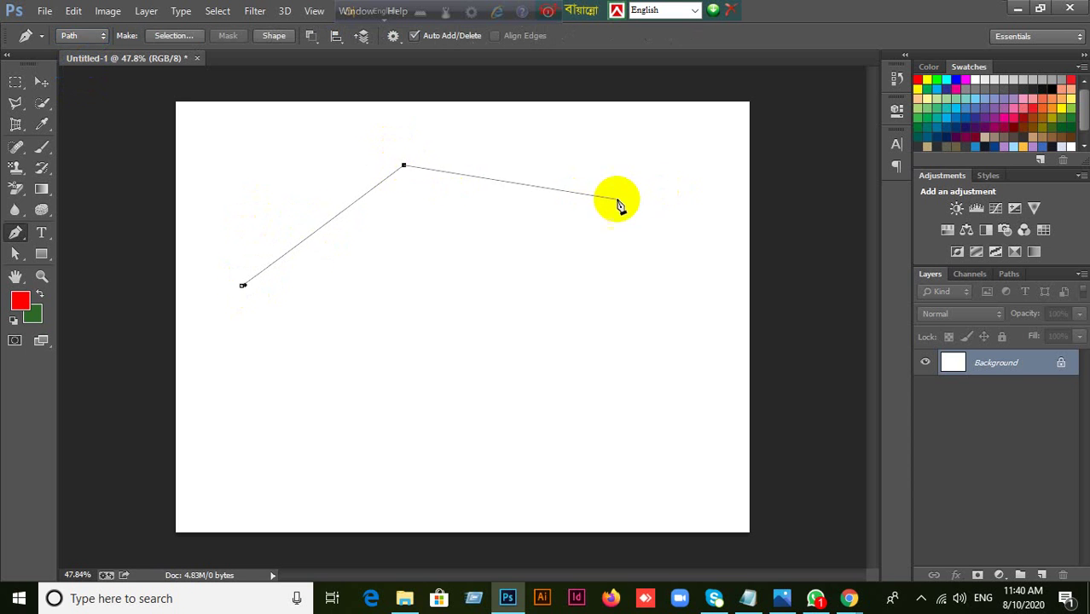
left_click(657, 344)
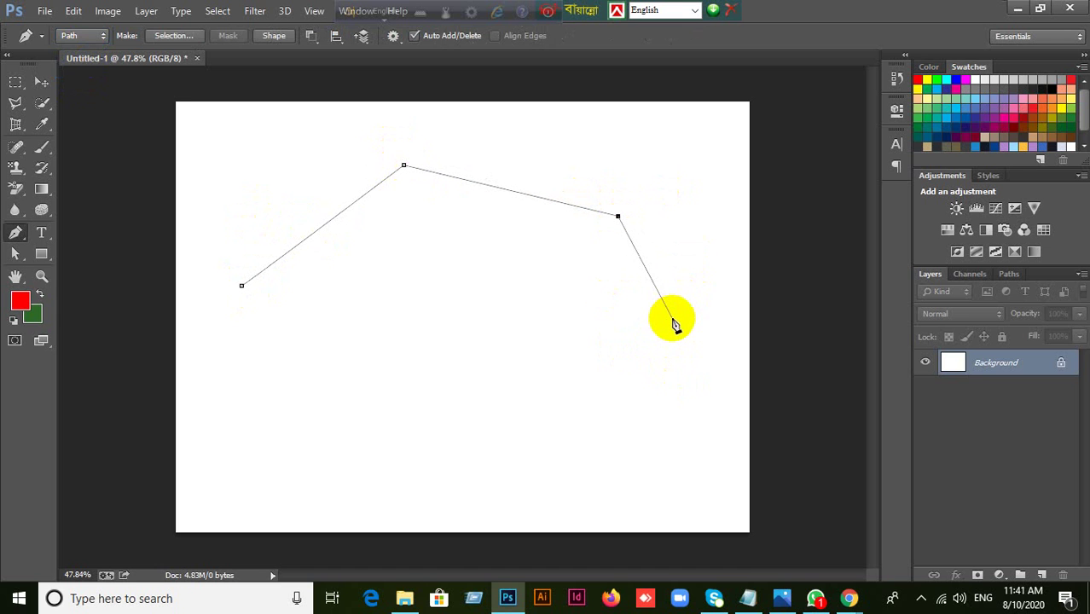
left_click_drag(672, 320, 661, 356)
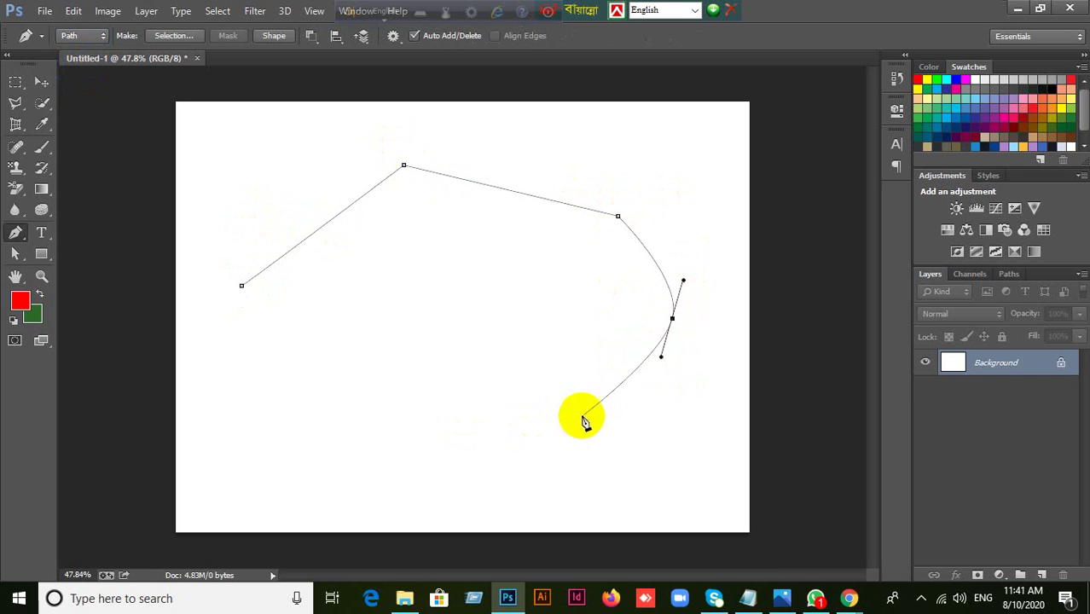
left_click_drag(558, 424, 519, 428)
Step: Continue the path leftward with a zigzag lower edge containing one curved bump, and close it at the starting point
left_click(468, 346)
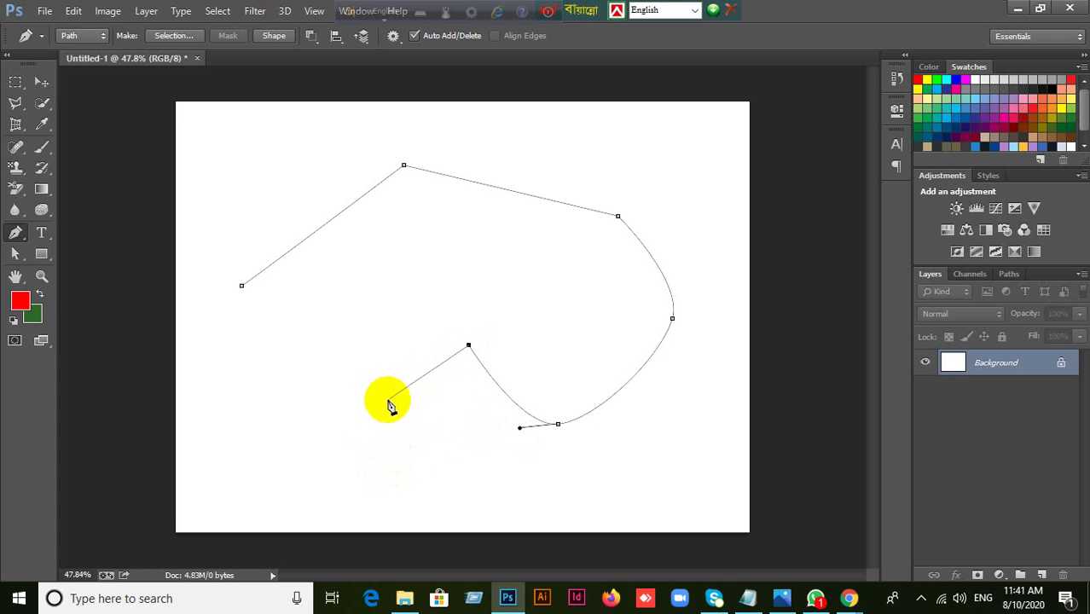
left_click(388, 399)
left_click_drag(393, 302, 364, 275)
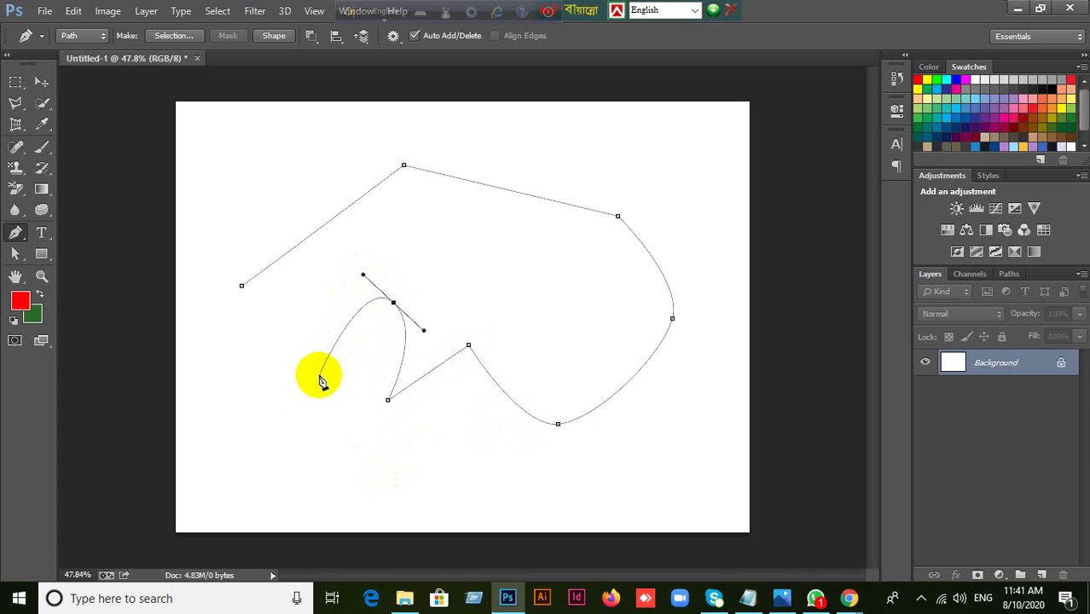
left_click(319, 375)
left_click(228, 344)
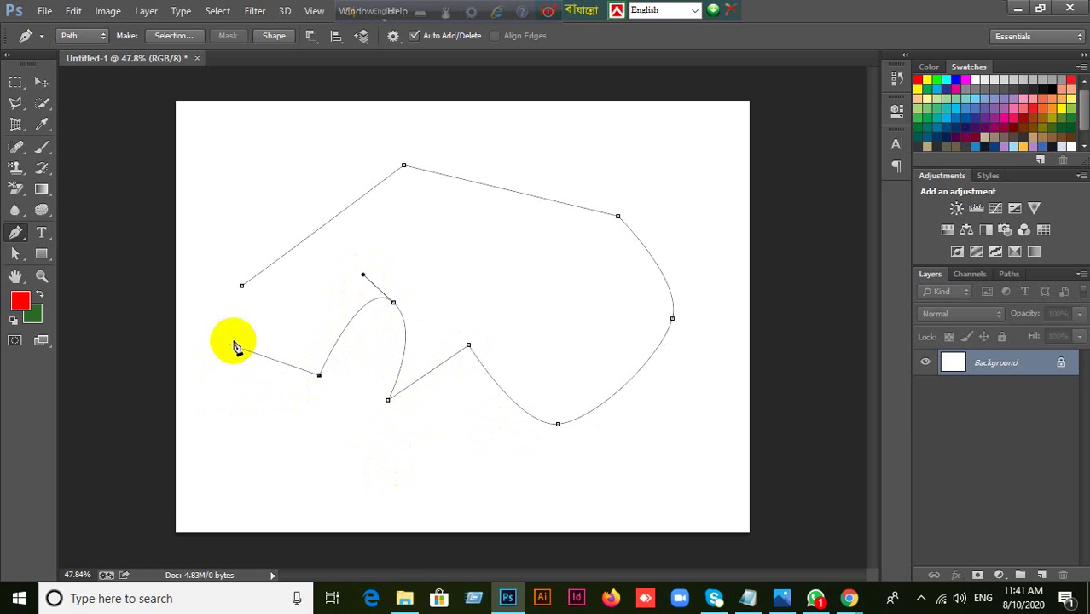
left_click(313, 287)
left_click_drag(204, 316, 258, 302)
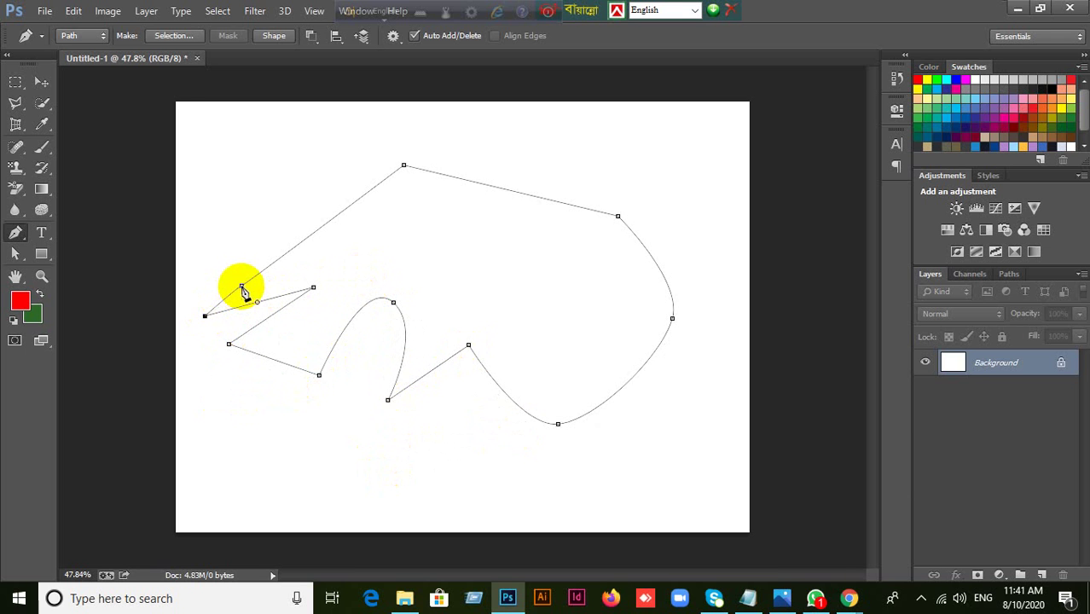
left_click(243, 287)
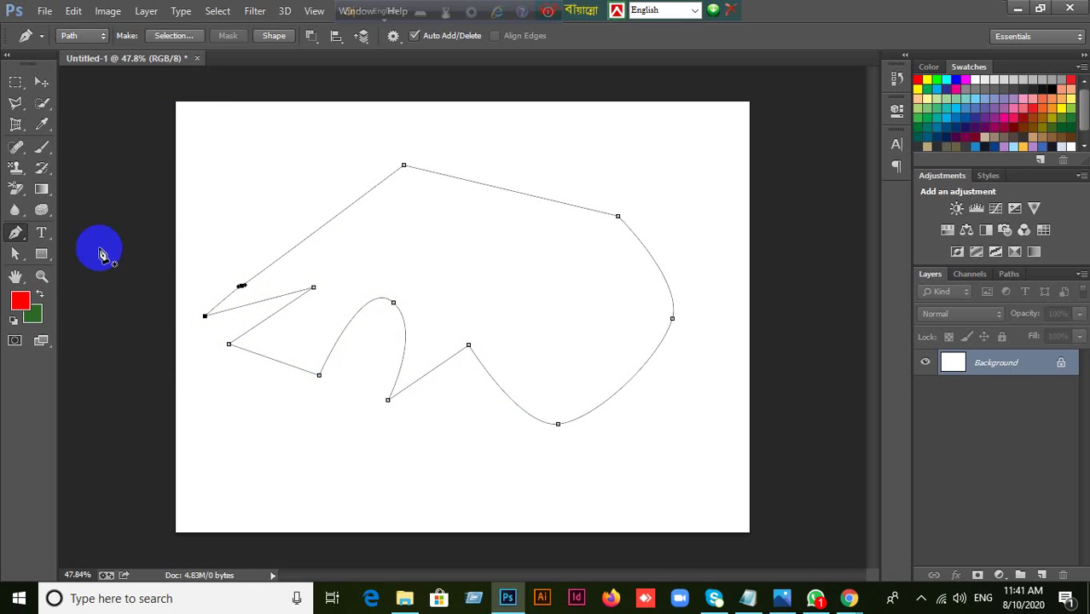
Step: Add an anchor point in the middle of the path's straight upper-right segment with the Add Anchor Point tool
left_click(19, 238)
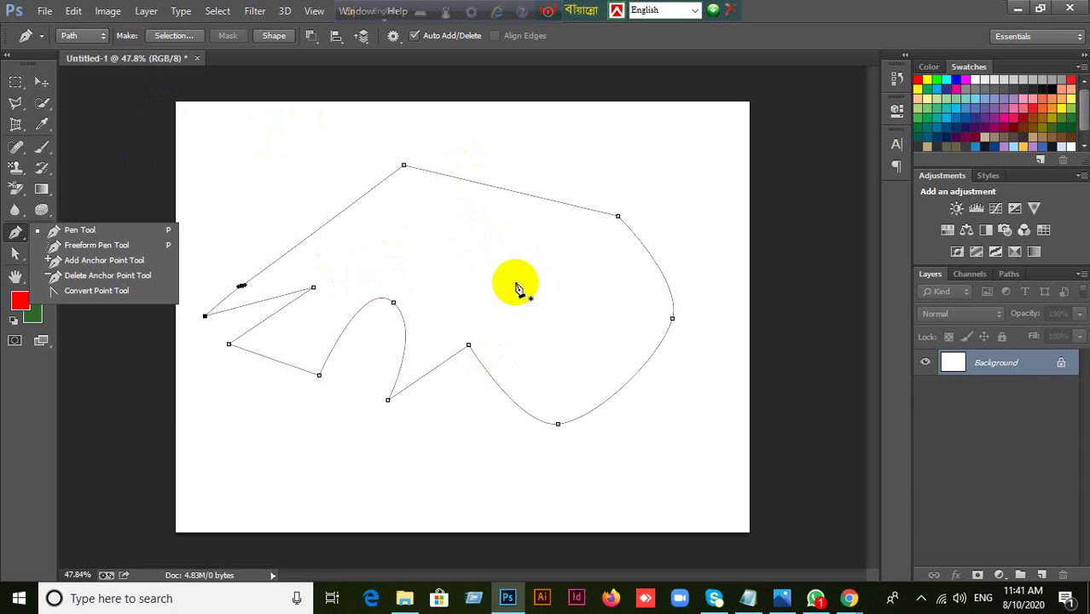
left_click(96, 262)
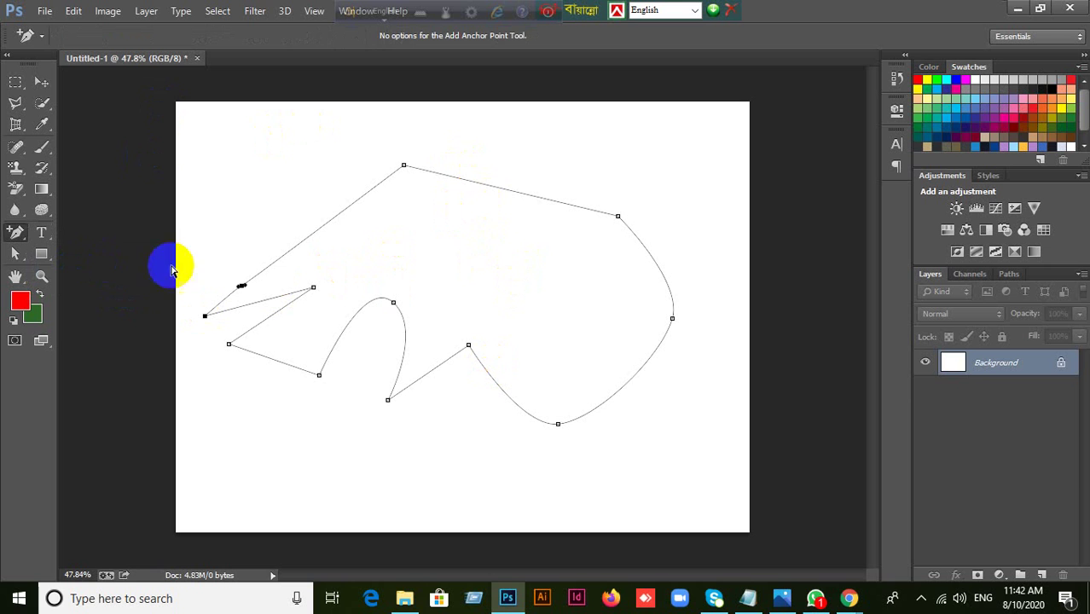
left_click(516, 195)
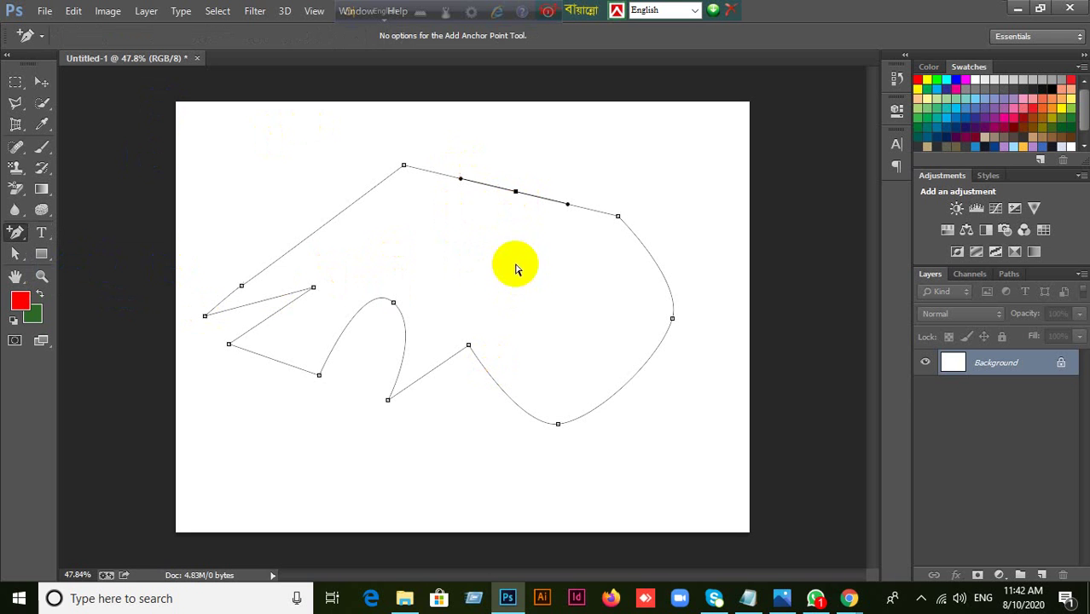
Step: Add one anchor point on the path's straight upper-left edge and one on its upper-right curve with the Add Anchor Point tool
left_click(314, 232)
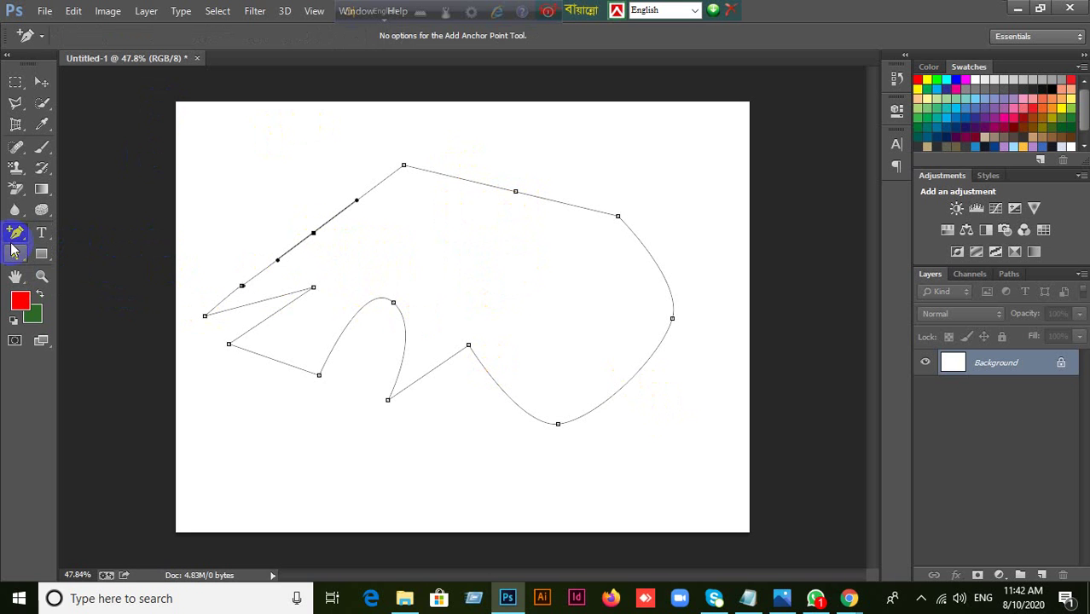
right_click(17, 237)
left_click(95, 263)
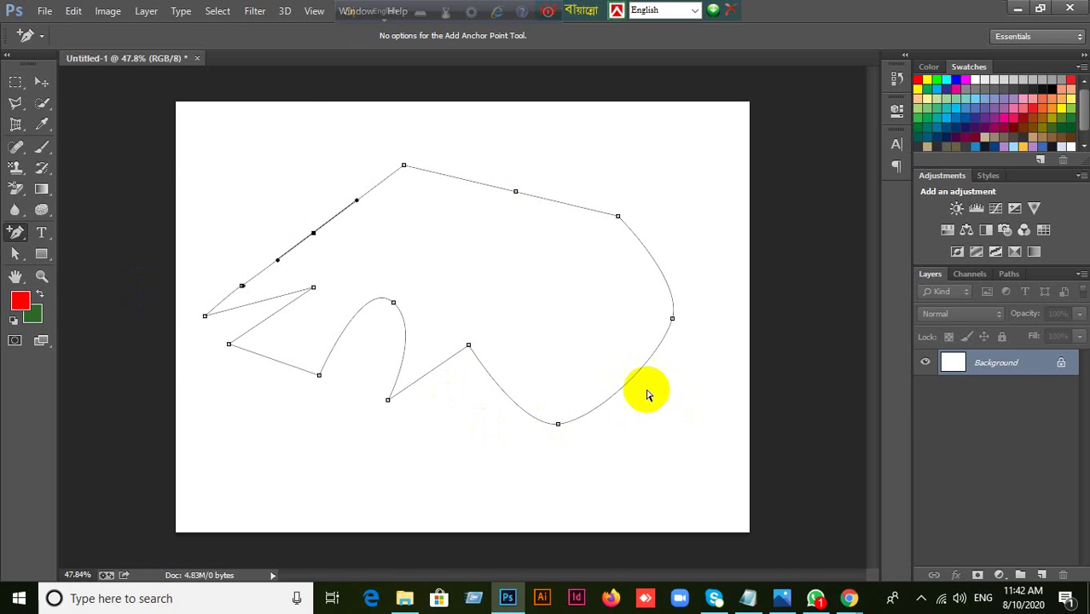
right_click(16, 233)
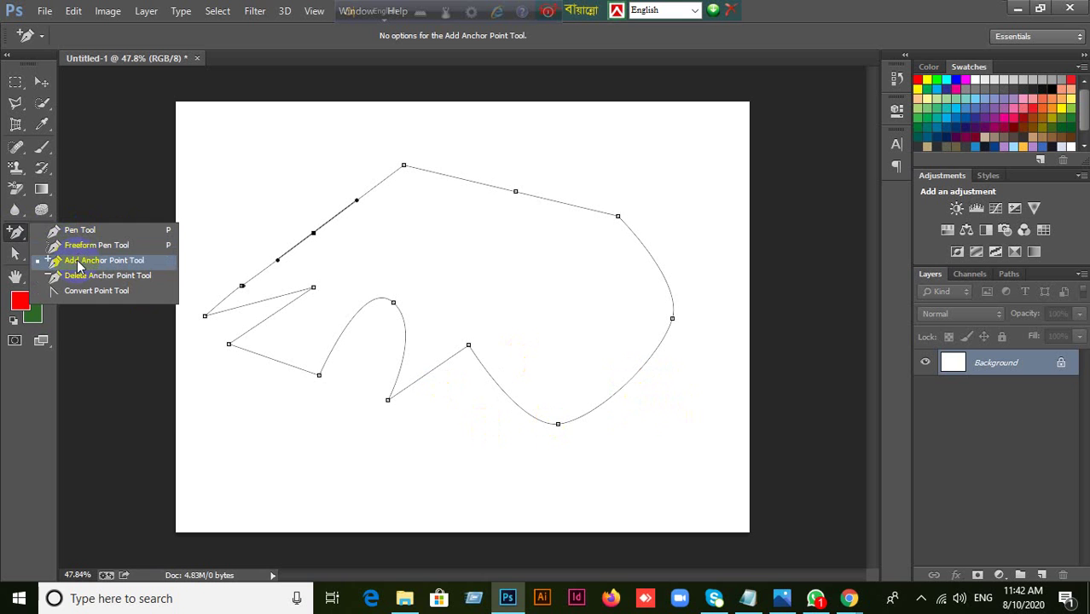
left_click(78, 262)
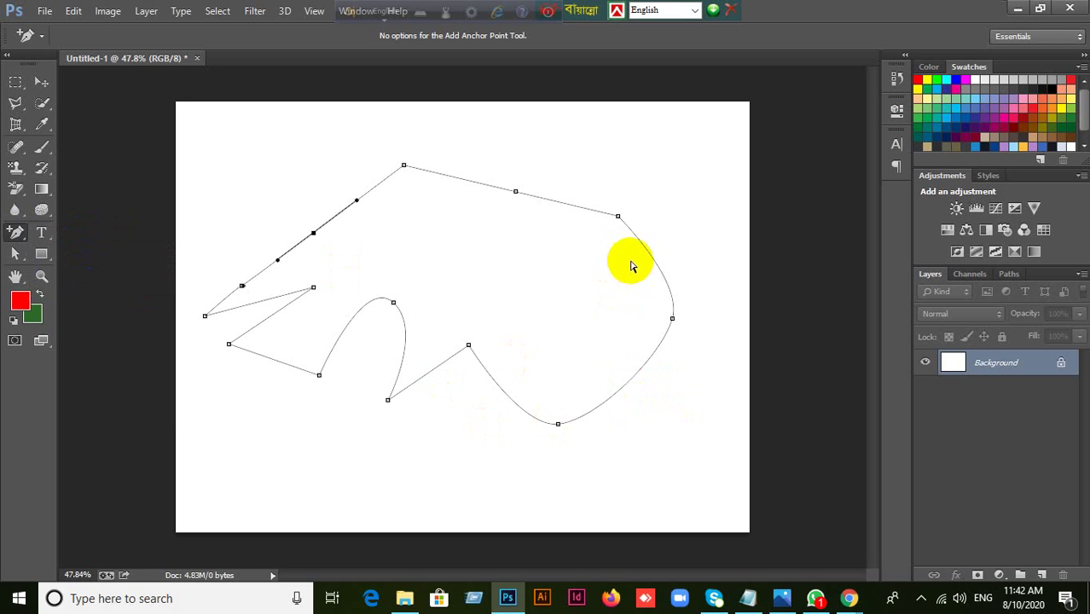
left_click(659, 269)
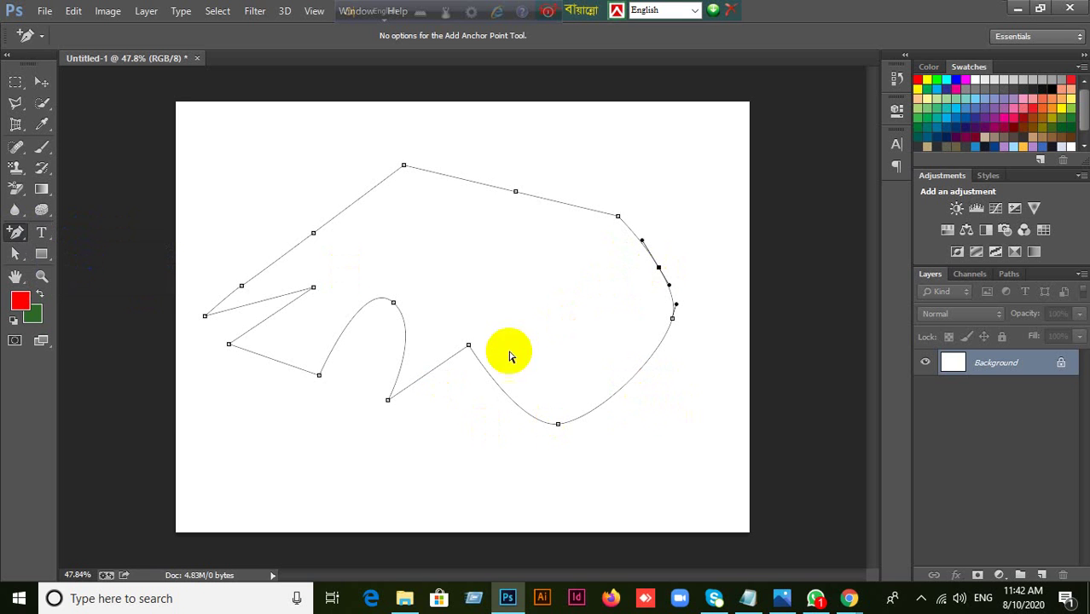
Step: Add anchor points along the lower zigzag: on the segment right of the bump, the bump's left side, and the lower-left segment
left_click(426, 375)
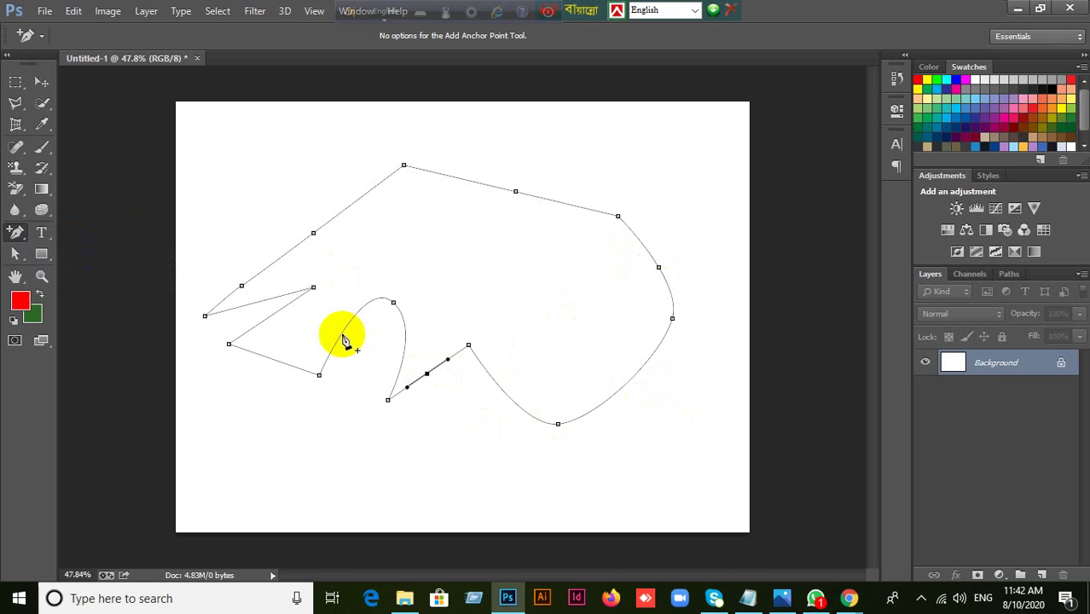
left_click(342, 335)
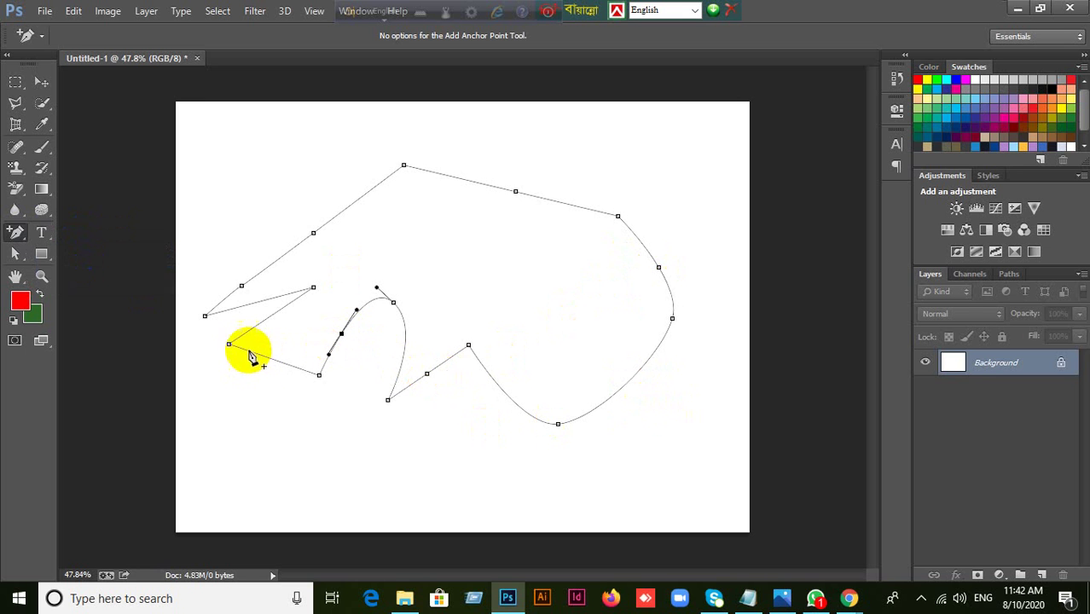
left_click(269, 360)
Step: Add an anchor point on each side of the path's topmost corner with the Add Anchor Point tool
left_click(15, 232)
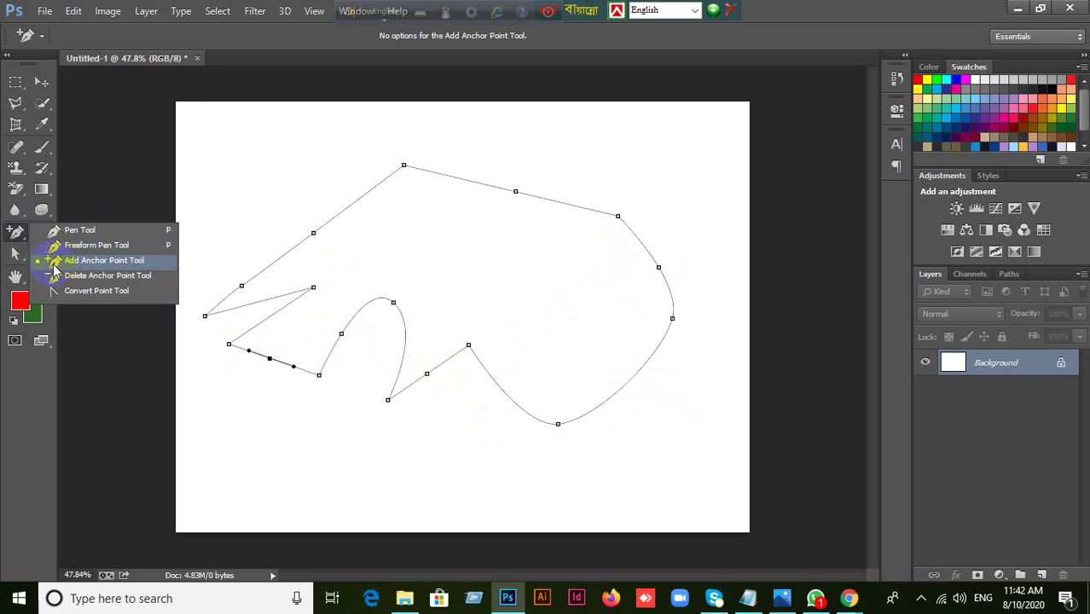
left_click(55, 261)
left_click(437, 174)
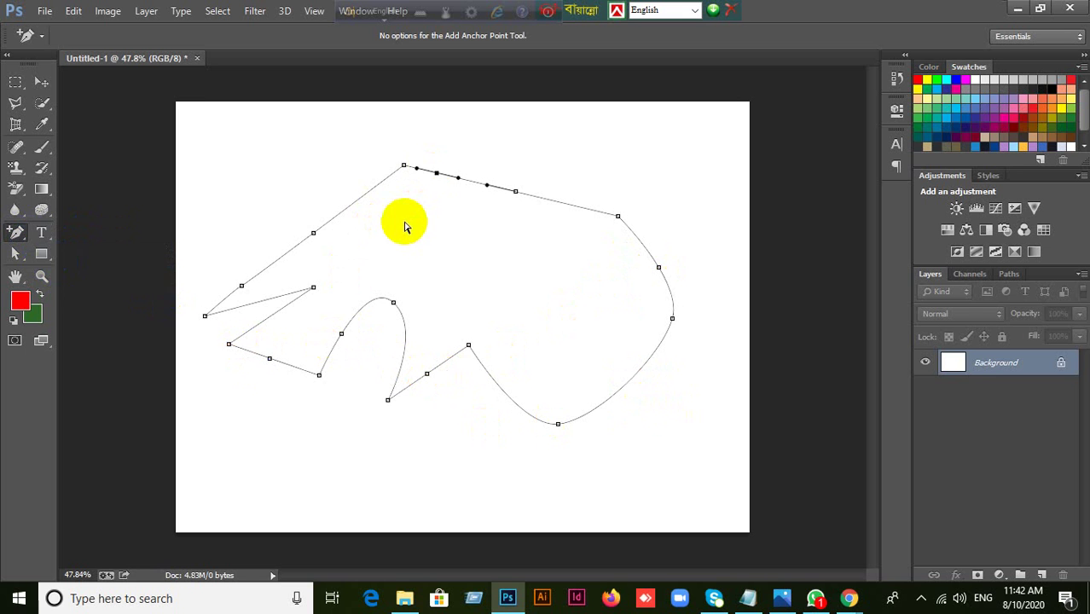
left_click(351, 205)
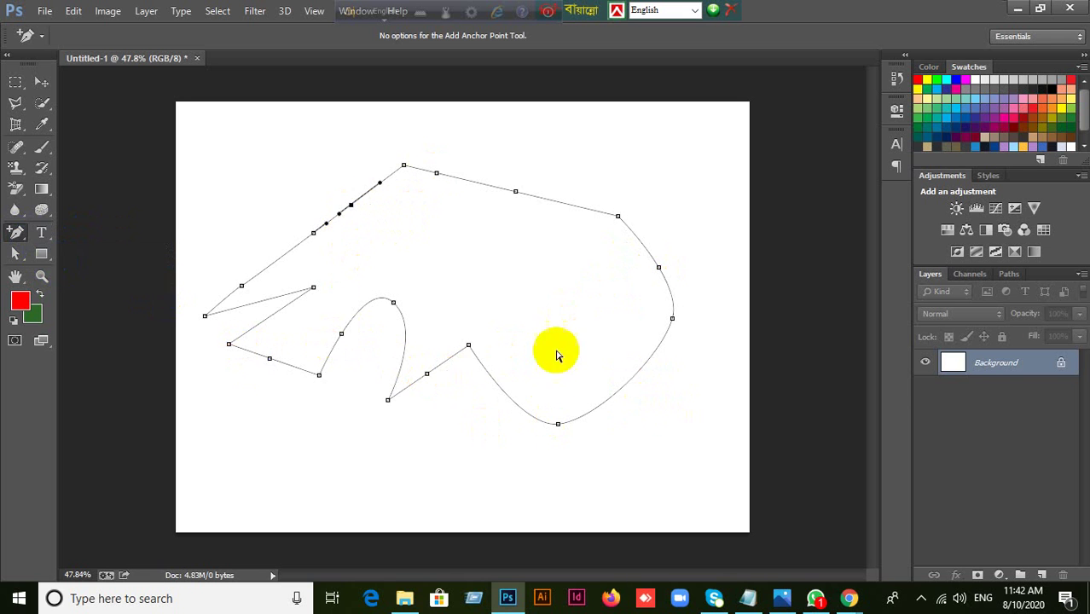
Step: Add anchor points on both sides of the bottom curve, the upper-right segment, the upper-right curve and the bump's right side
left_click(501, 391)
left_click(621, 392)
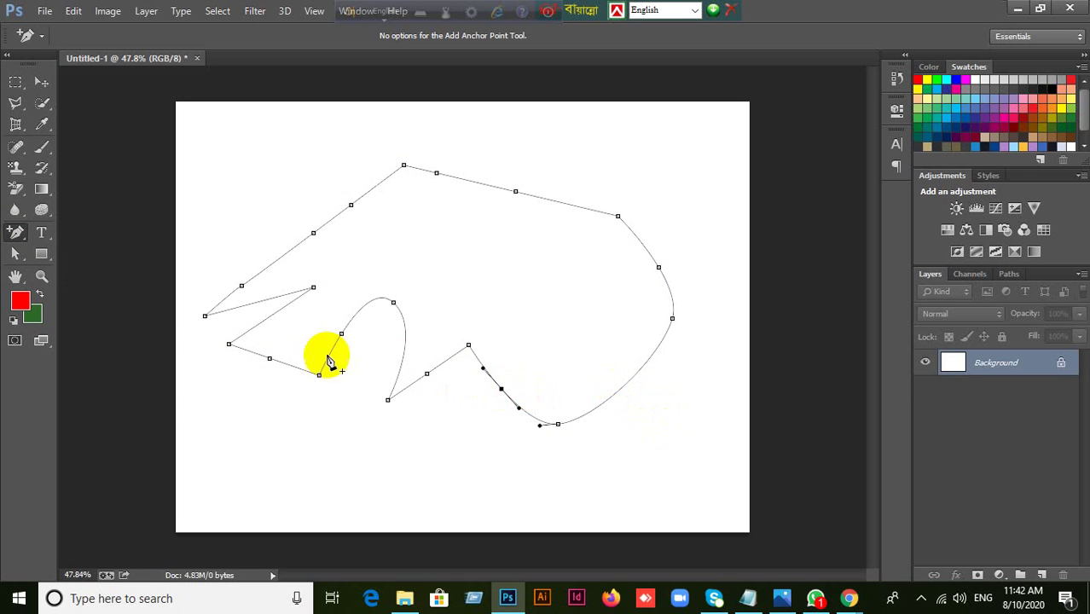
left_click(559, 204)
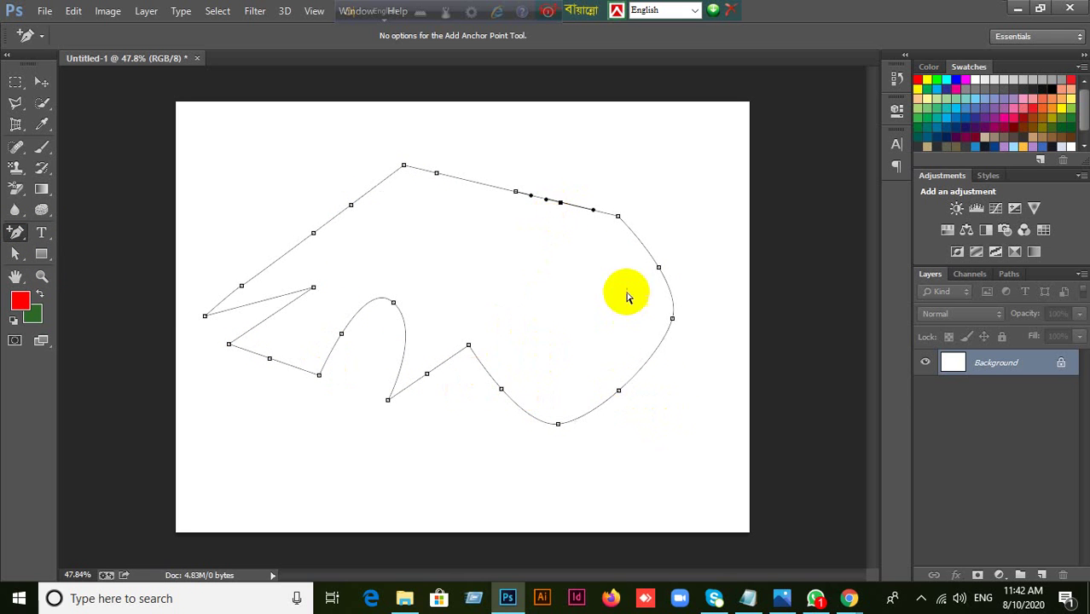
left_click(641, 241)
left_click(404, 339)
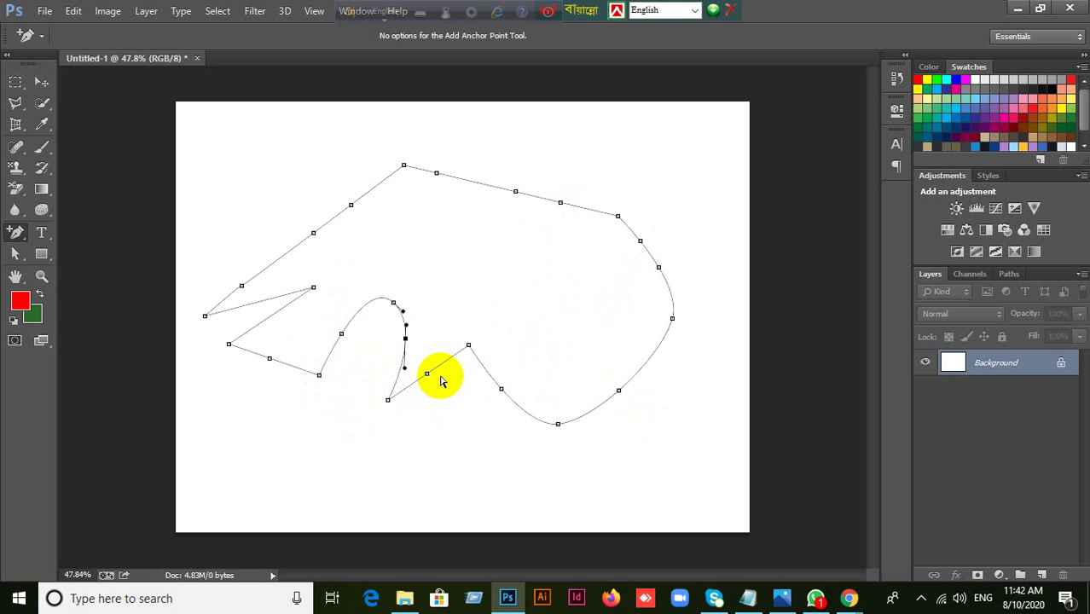
Step: Switch to the Google Meet call in Chrome, look through the participant list, close it and return to Photoshop
left_click(849, 598)
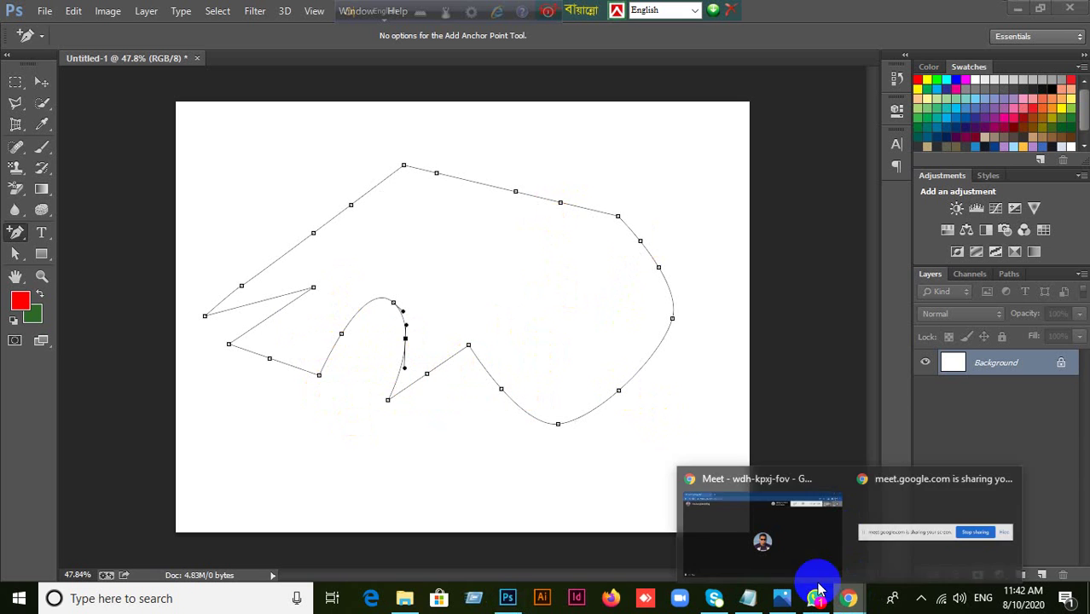
left_click(790, 556)
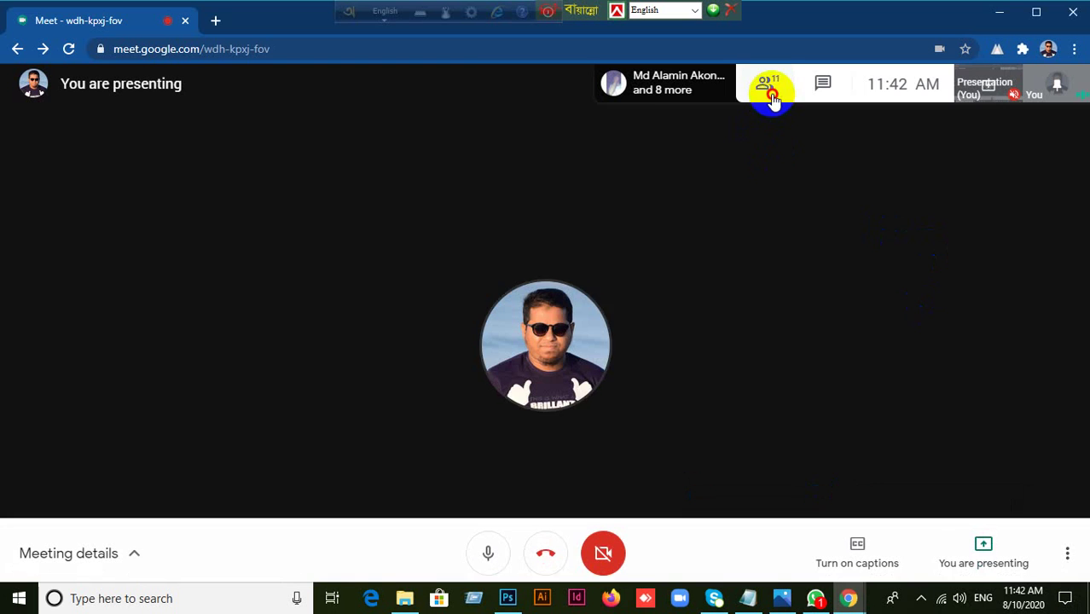
left_click(774, 100)
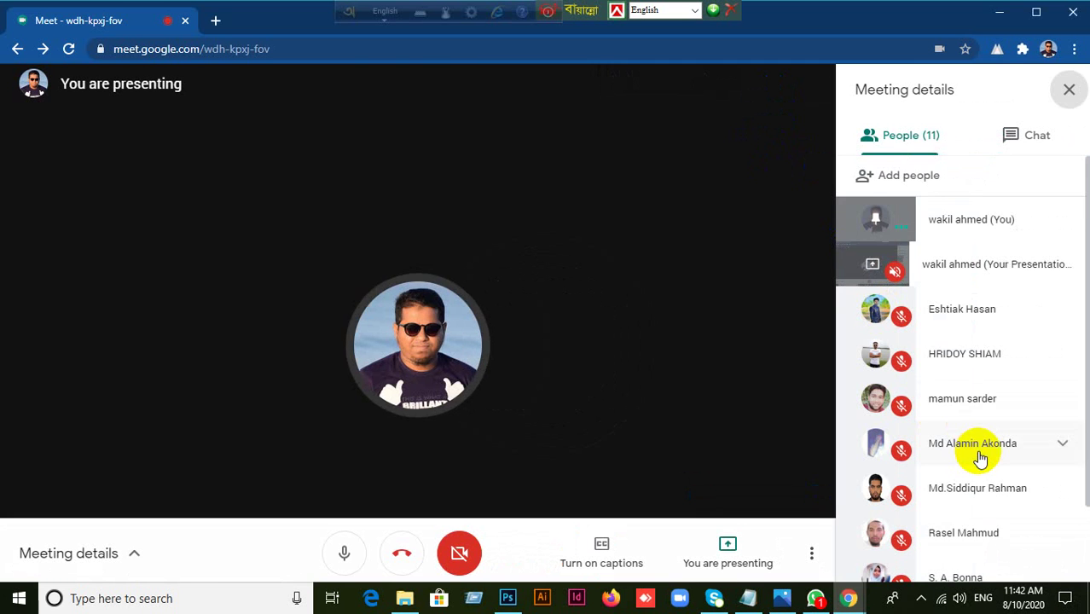
scroll(985, 465, "down", 1)
scroll(992, 474, "down", 1)
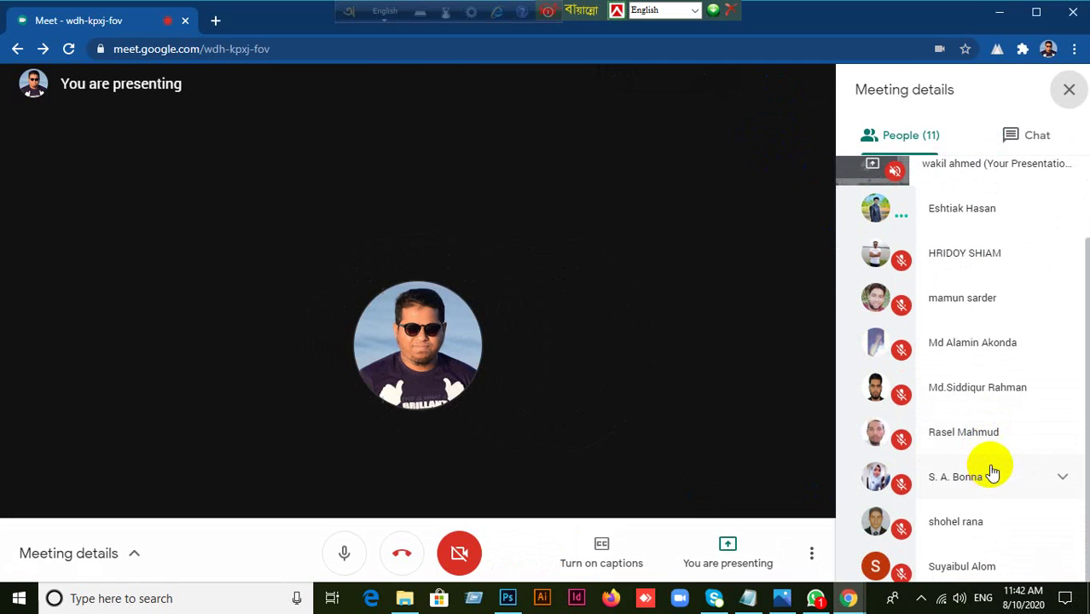
left_click(1067, 88)
left_click(507, 598)
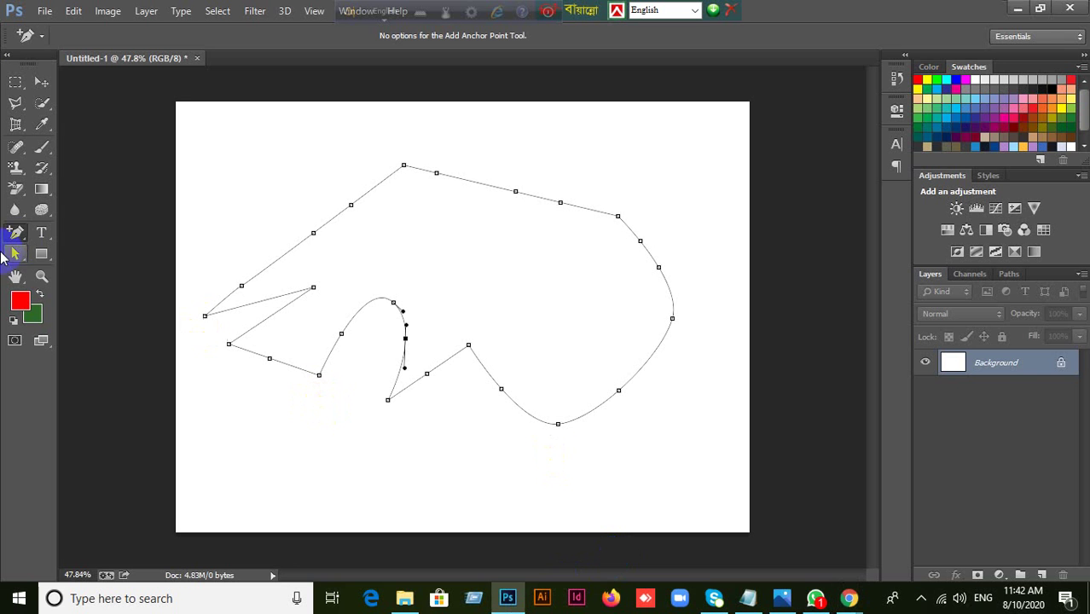
Step: With the Direct Selection tool, move the leftmost anchor upward, the topmost corner inward, and two anchors on the upper-right edge outward
left_click(16, 253)
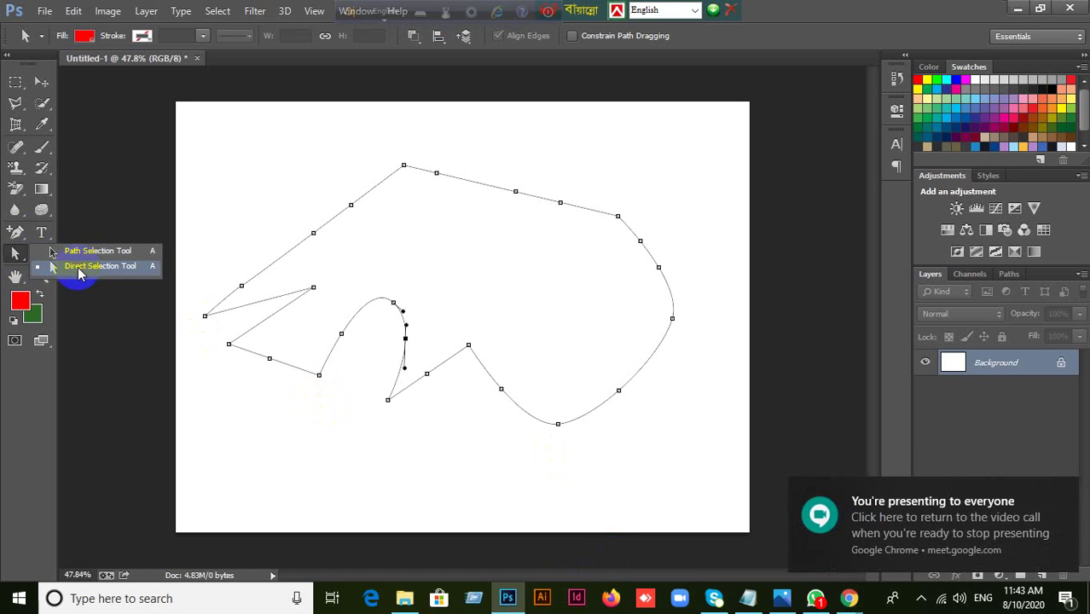
left_click(77, 271)
left_click_drag(186, 300, 264, 106)
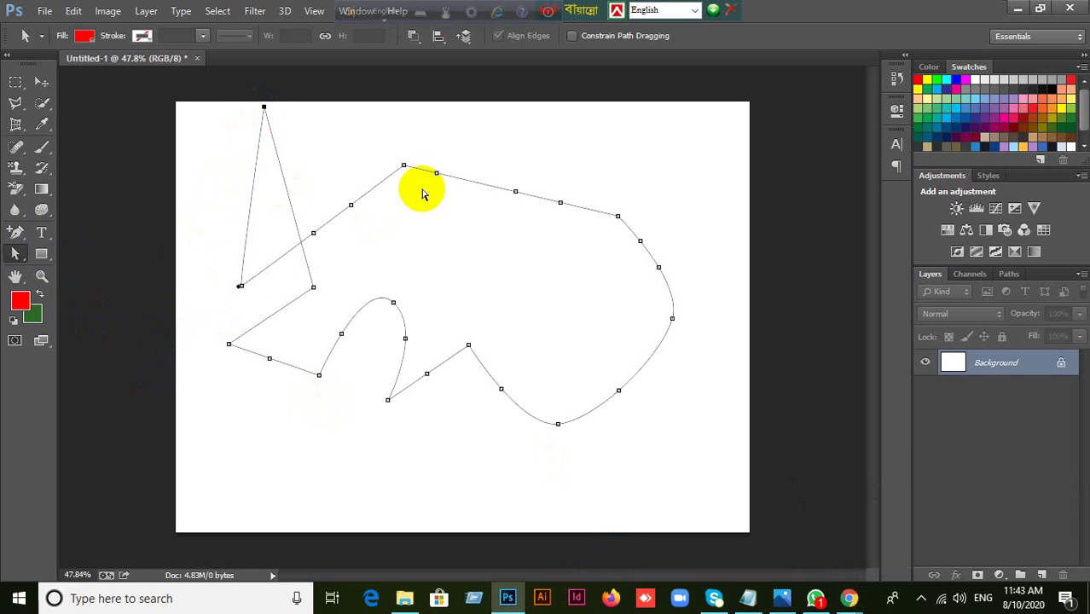
mouse_move(372, 134)
left_mouse_down()
mouse_move(409, 178)
mouse_move(454, 279)
left_mouse_up()
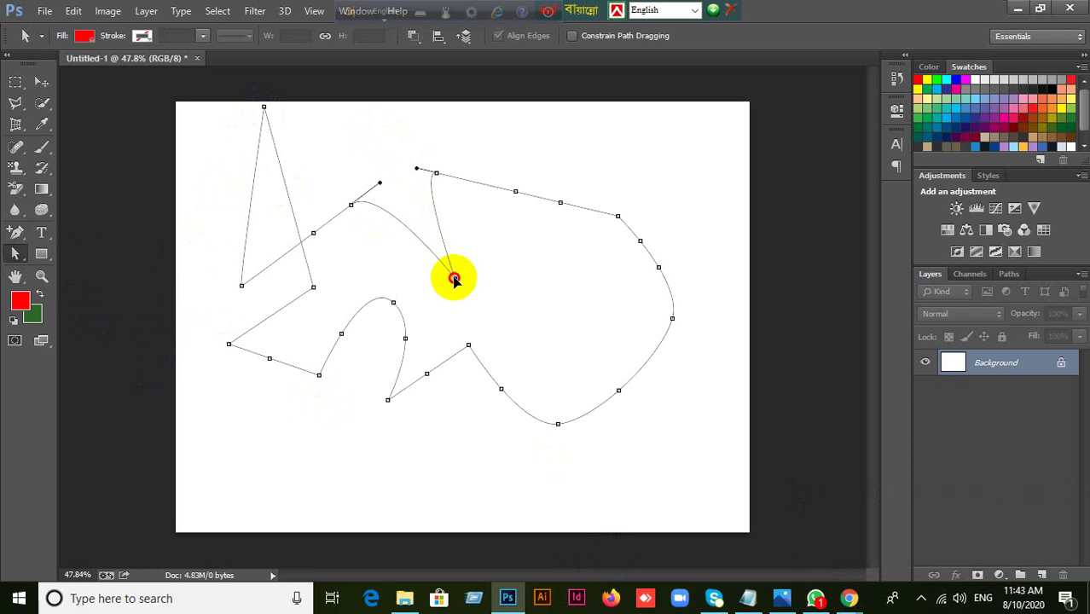
left_click(515, 192)
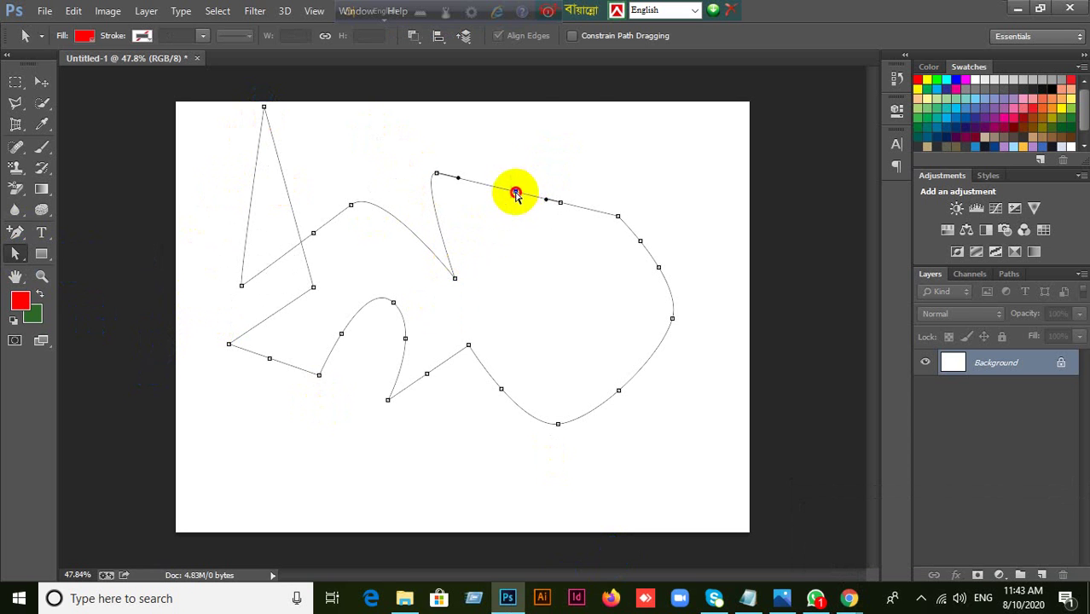
left_click_drag(515, 191, 576, 106)
left_click(617, 217)
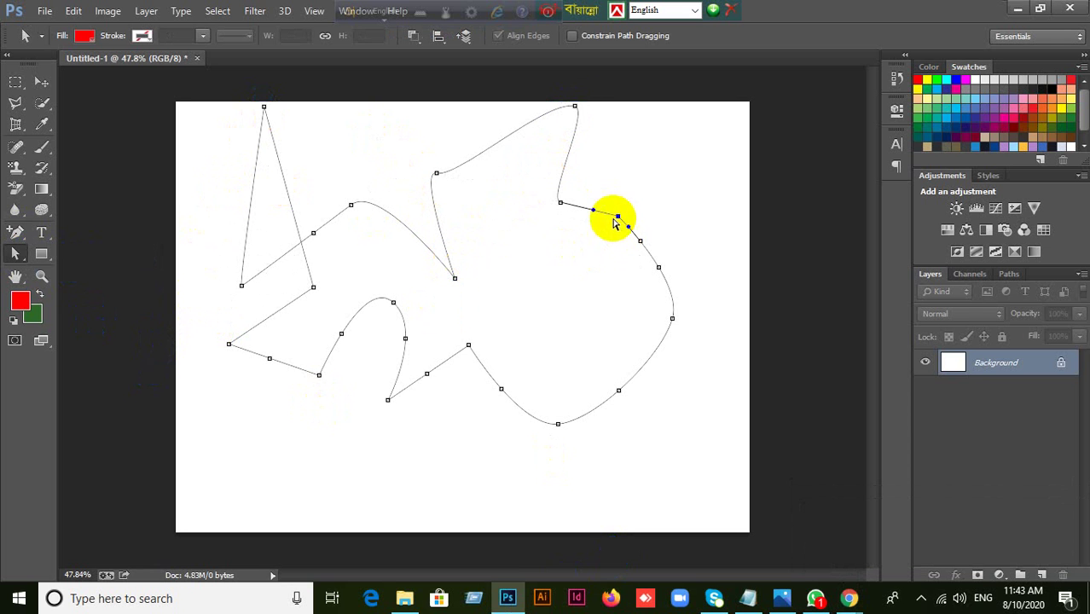
left_click_drag(618, 217, 676, 151)
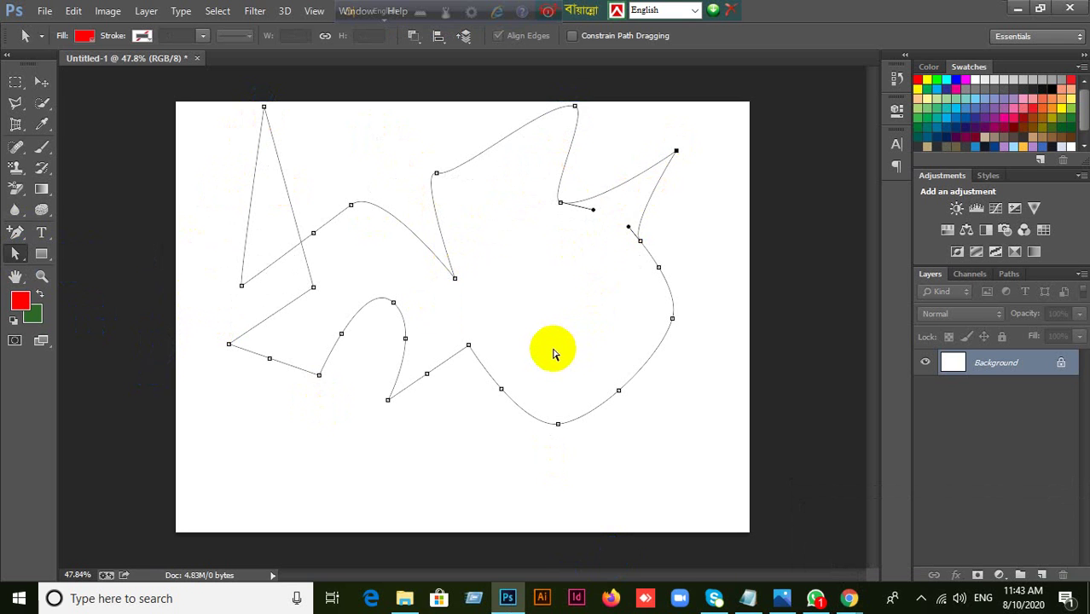
Step: Undo all the anchor point moves made with the Direct Selection tool
key("ctrl+alt+z")
key("ctrl+alt+z")
key("ctrl+alt+z")
key("ctrl+alt+z")
key("ctrl+alt+z")
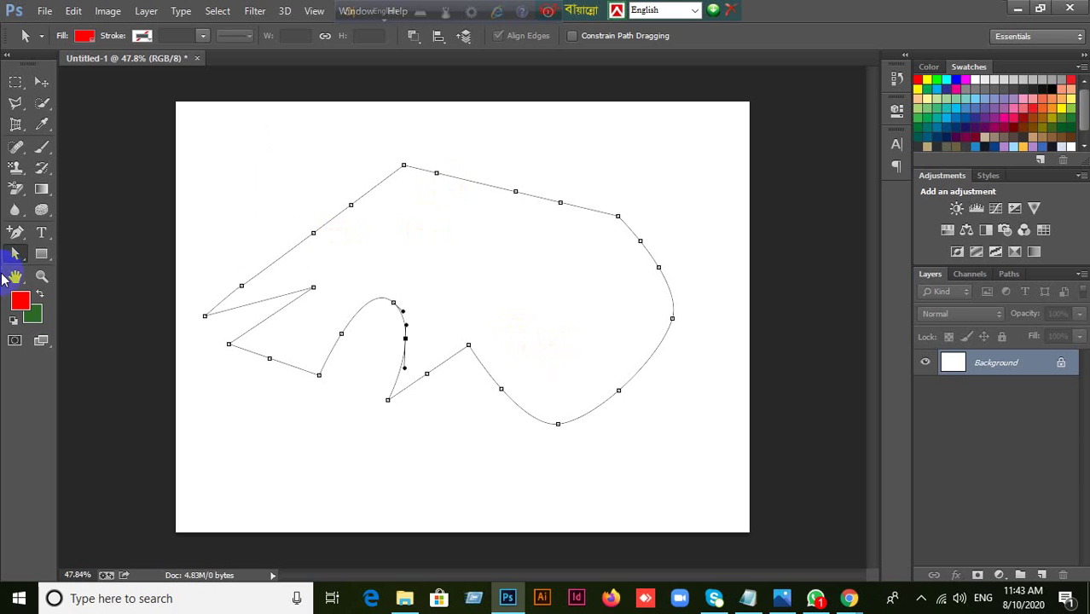
Step: Add one more anchor point low on the straight upper-left edge and one on the upper edge right of the topmost corner
left_click(15, 234)
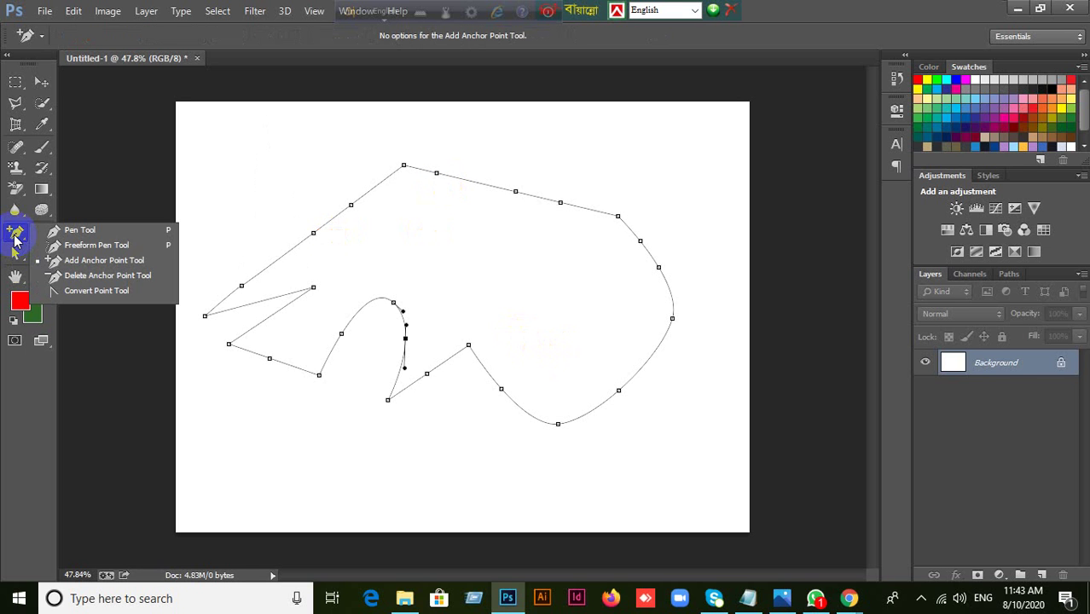
left_click(66, 266)
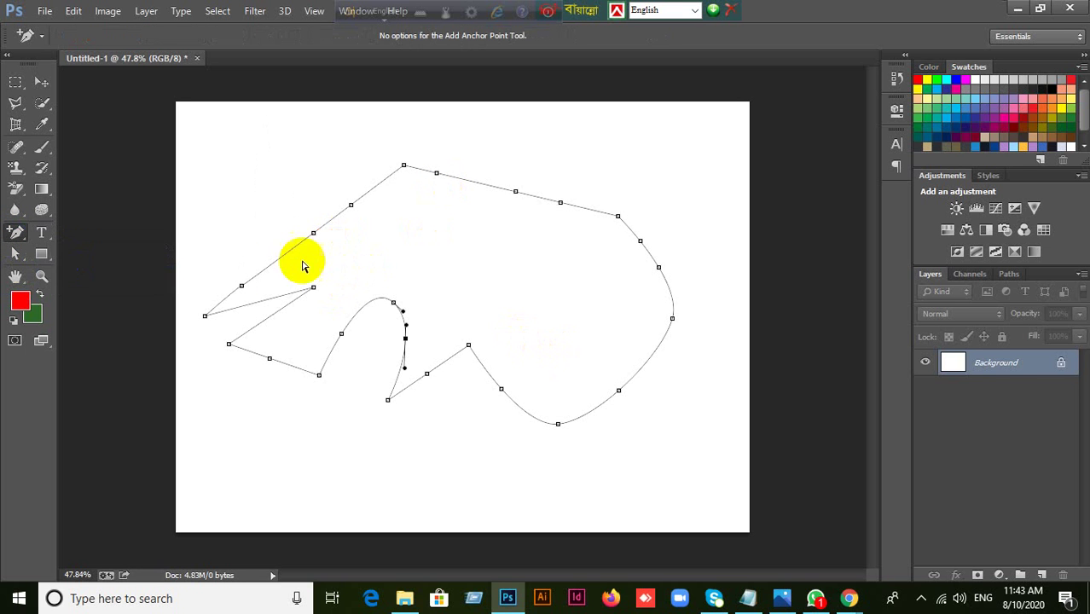
left_click(272, 265)
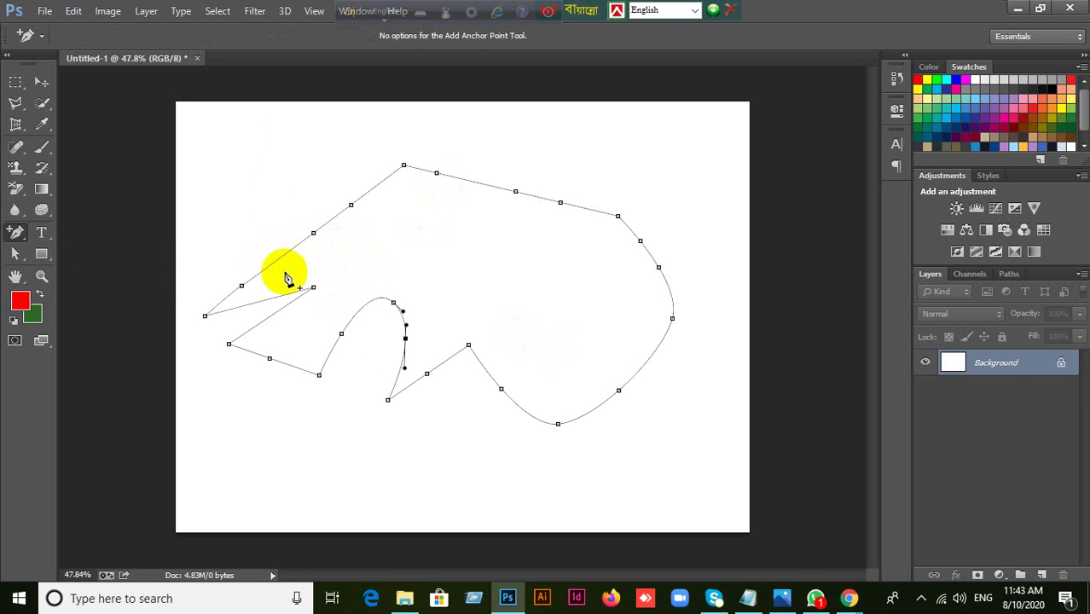
left_click(477, 185)
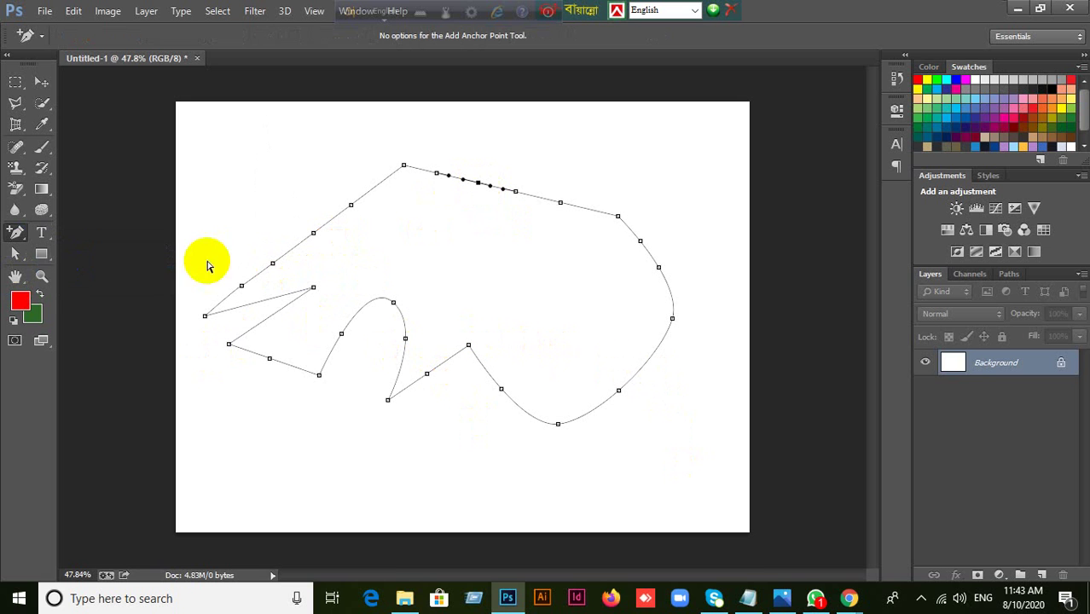
Step: Delete the anchor point at the path's lower-left corner with the Delete Anchor Point tool
left_click(23, 240)
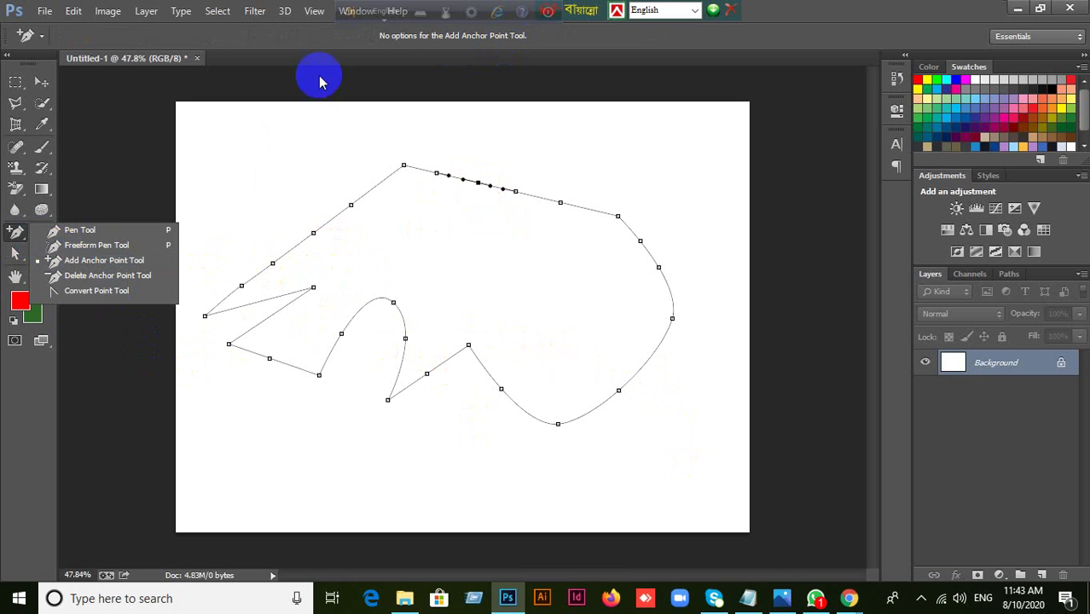
left_click(840, 15)
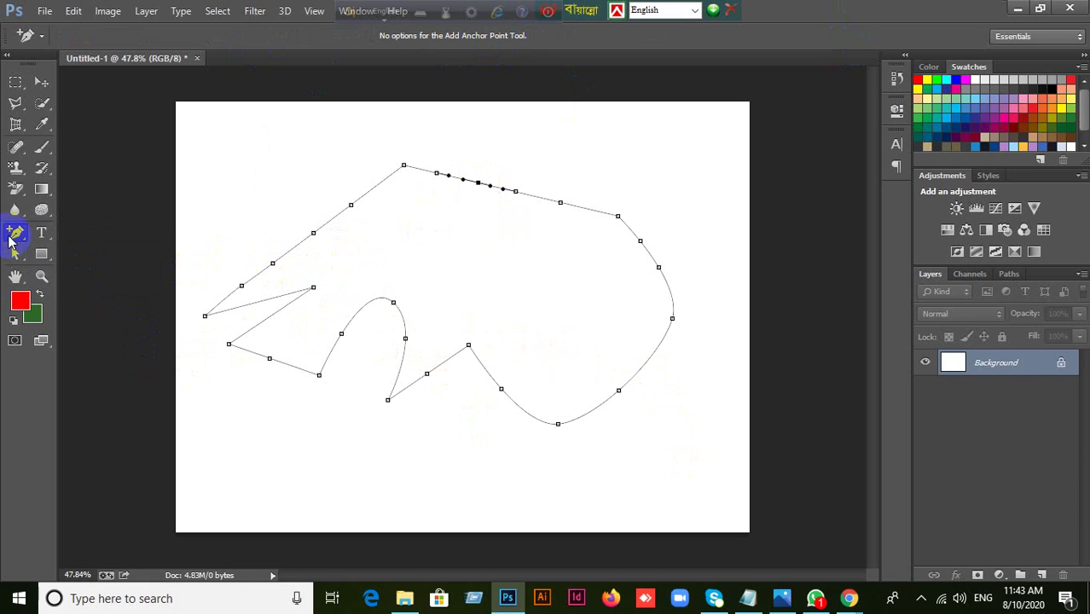
left_click(12, 239)
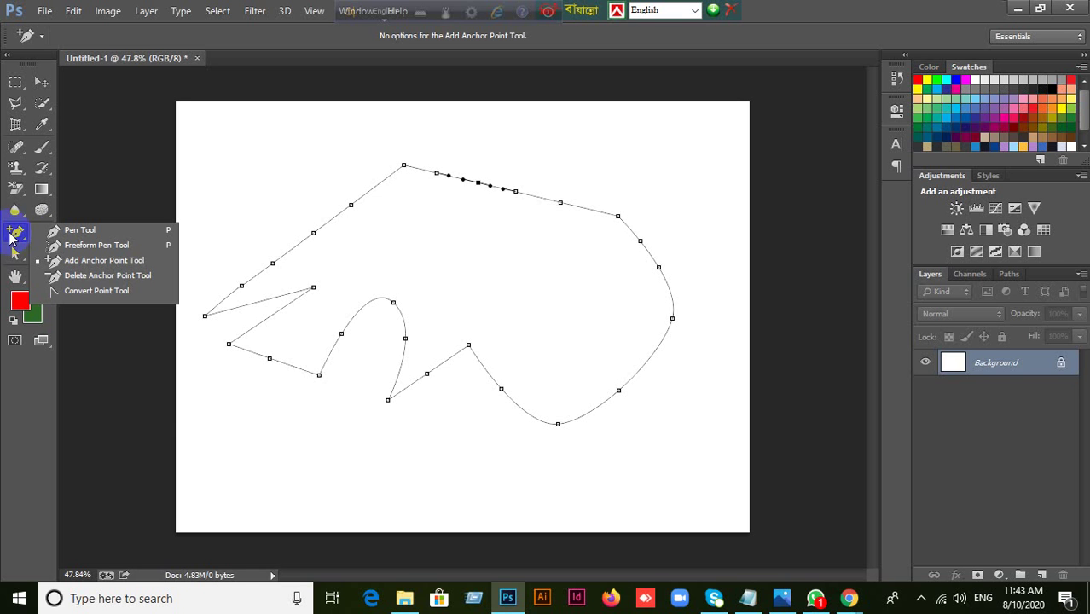
left_click(76, 282)
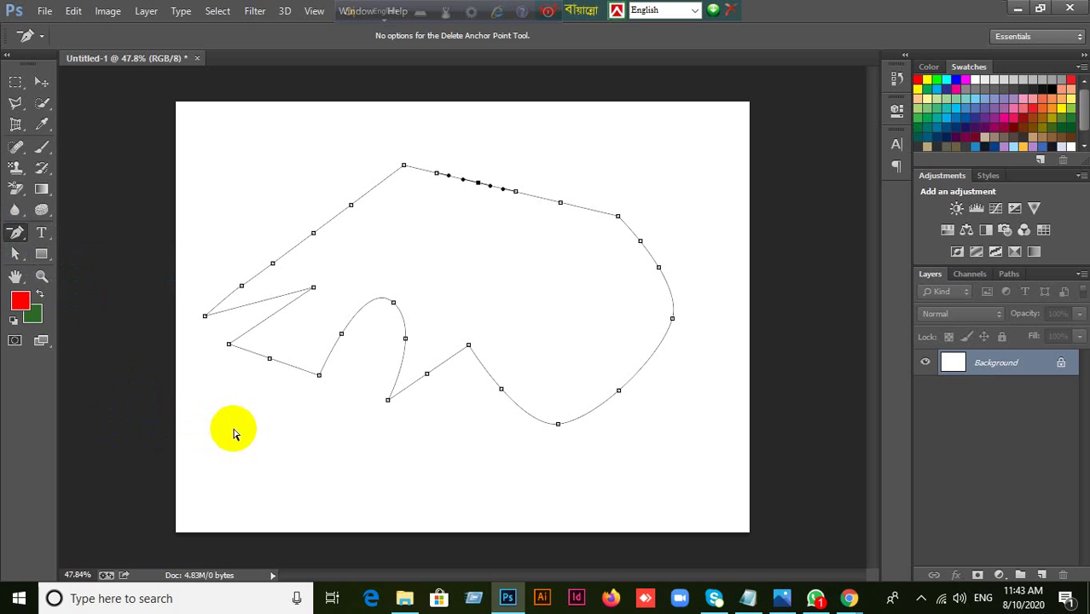
left_click(15, 232)
left_click(96, 324)
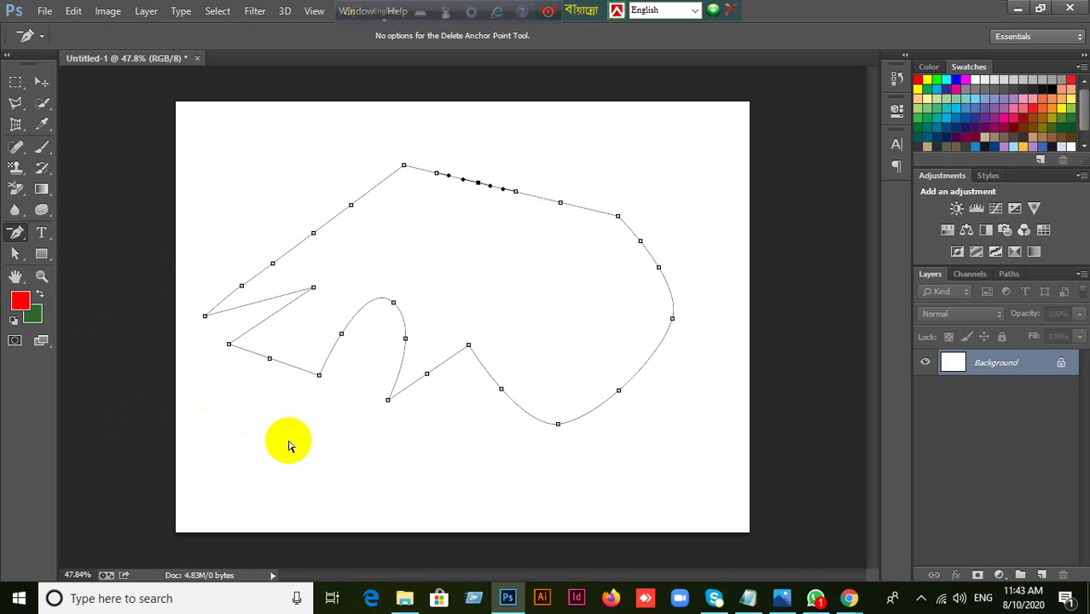
left_click(229, 346)
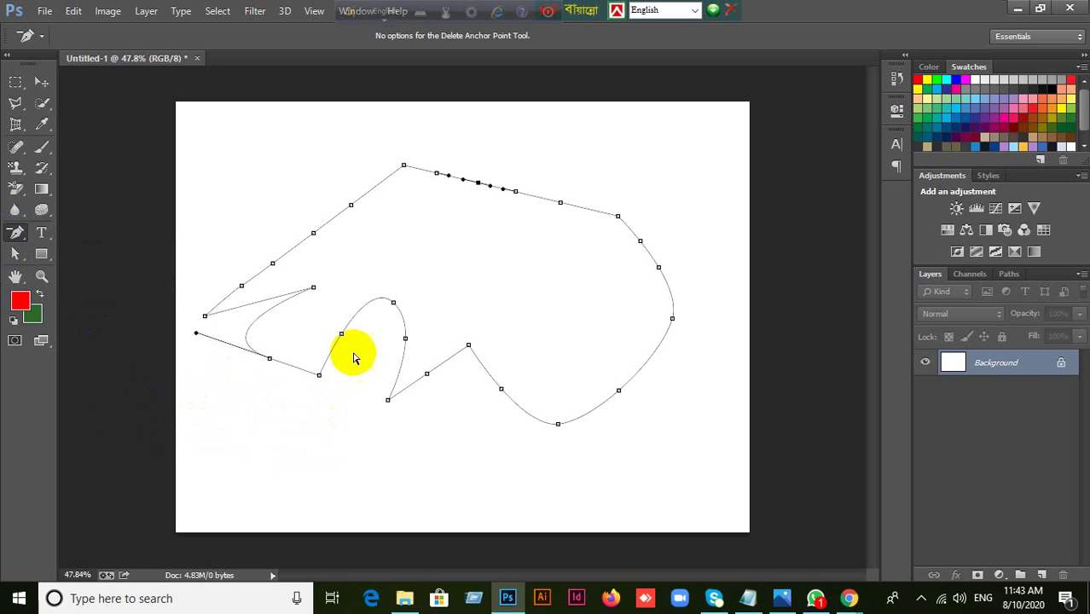
Step: Delete the inner anchor point near the path's left end, the leftmost corner anchor and the four anchors between the ends of the straight upper edge
left_click(316, 291)
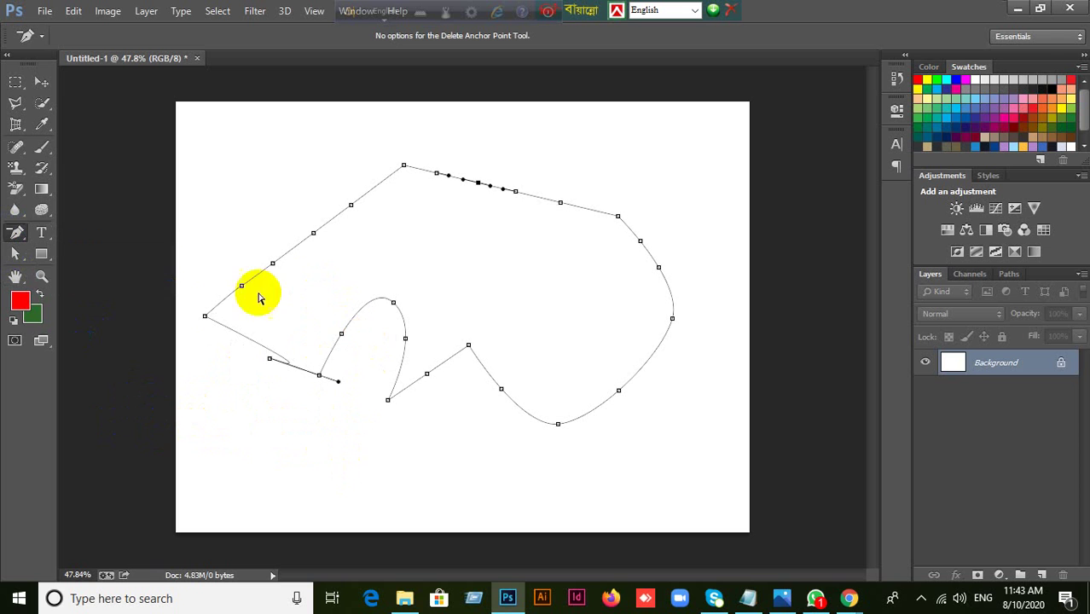
left_click(207, 316)
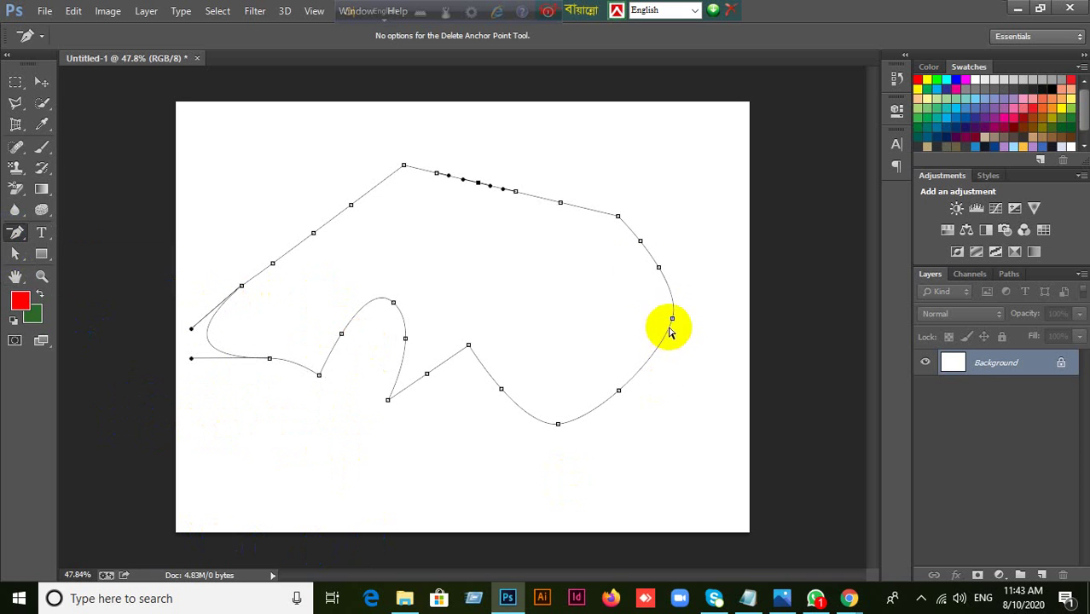
left_click(516, 191)
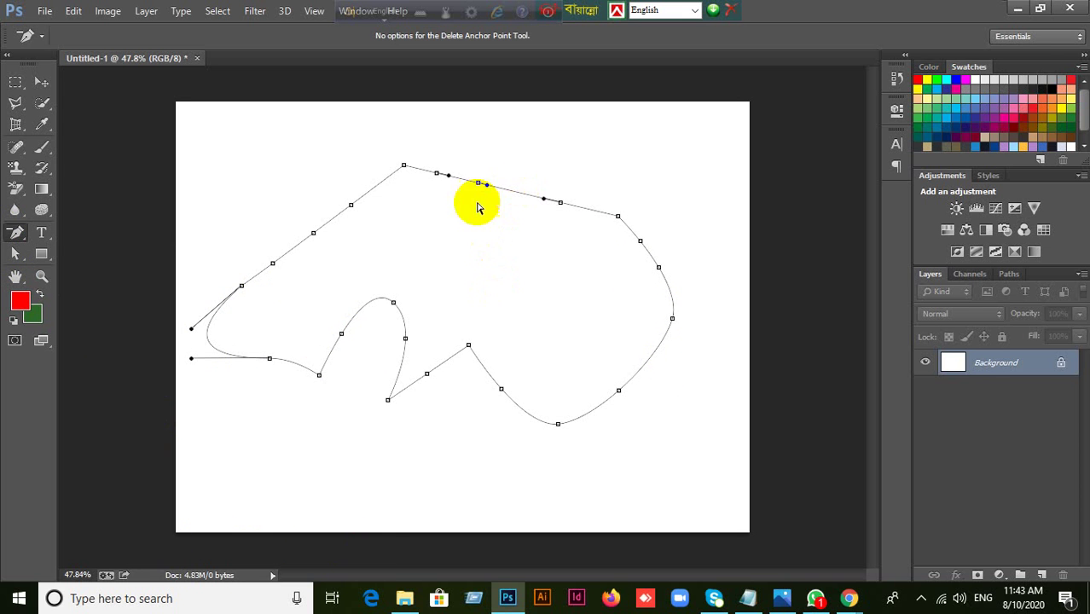
left_click(437, 173)
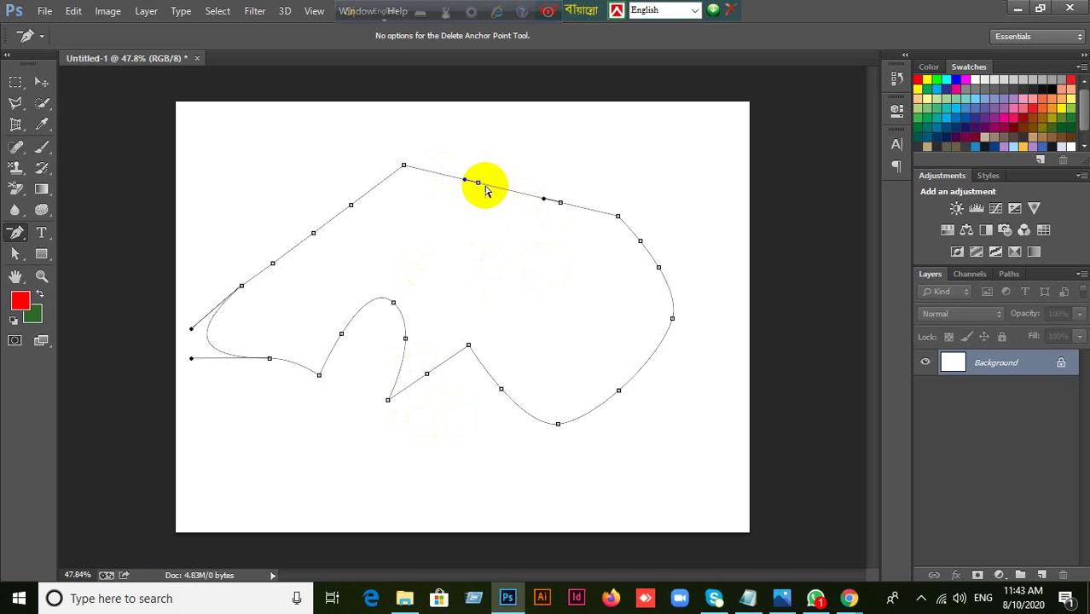
left_click(478, 182)
left_click(560, 202)
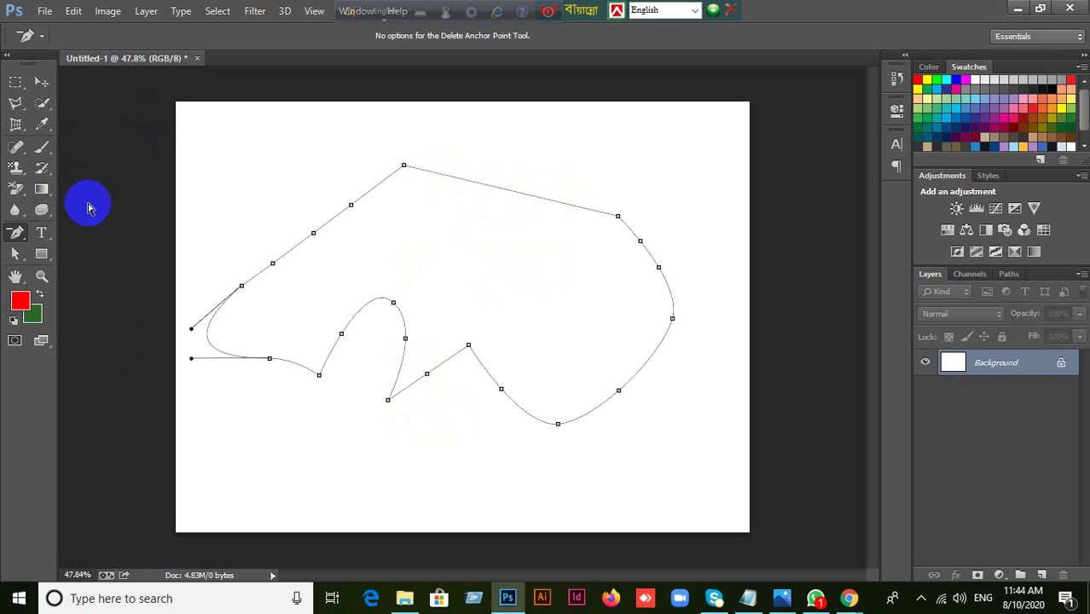
Step: With the Convert Point Tool, turn the path's topmost corner and the middle anchor of the upper-left edge into smooth points with direction handles
left_click(15, 237)
left_click_drag(13, 241, 74, 298)
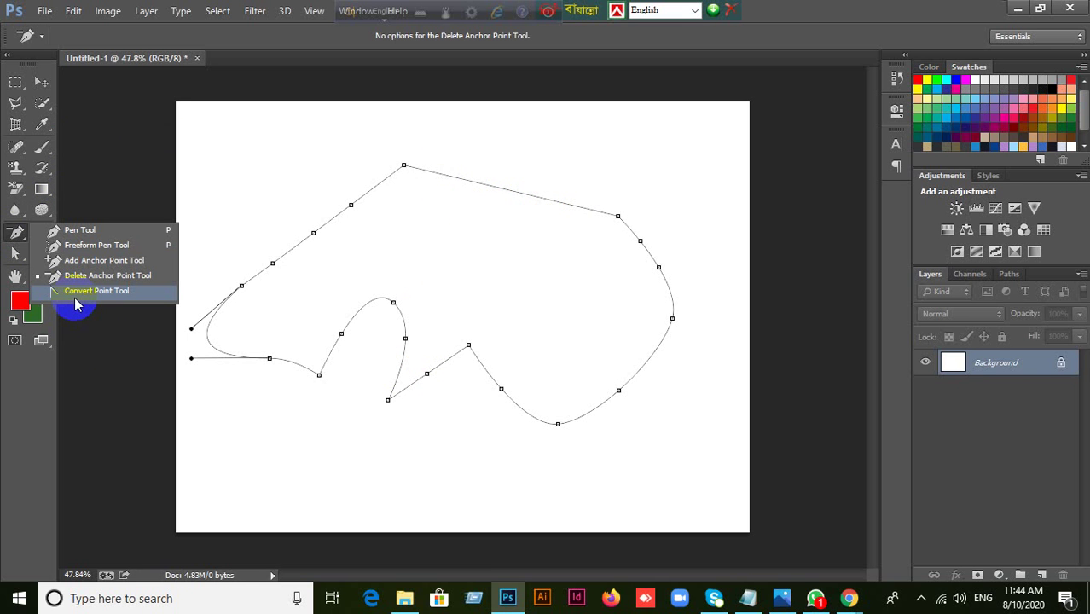
mouse_move(75, 297)
left_mouse_down()
mouse_move(119, 260)
mouse_move(144, 257)
mouse_move(60, 290)
left_mouse_up()
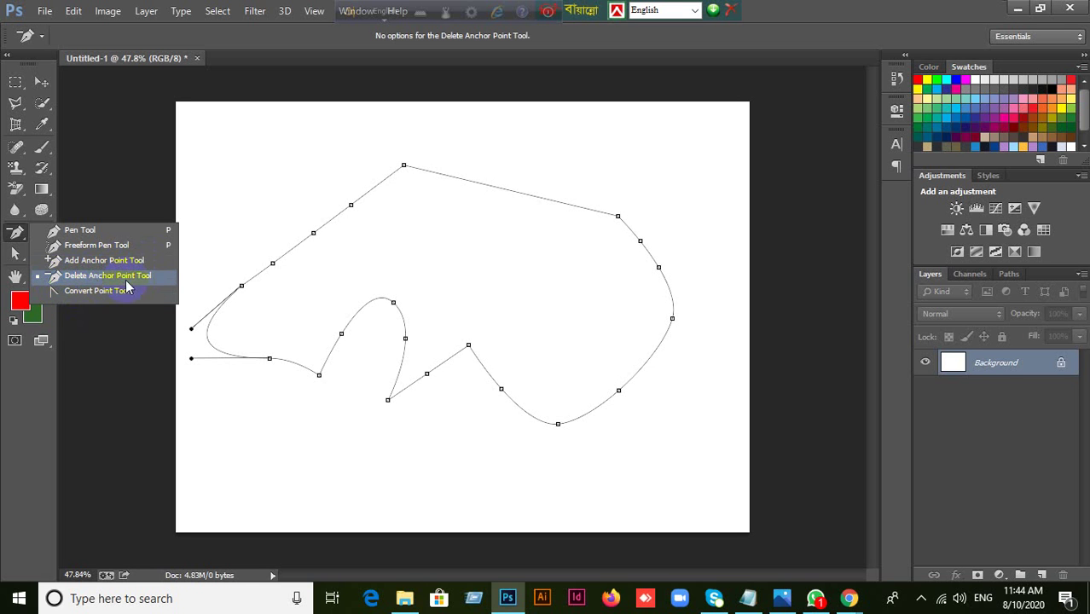
mouse_move(126, 279)
left_mouse_down()
mouse_move(144, 292)
mouse_move(150, 280)
mouse_move(136, 291)
left_mouse_up()
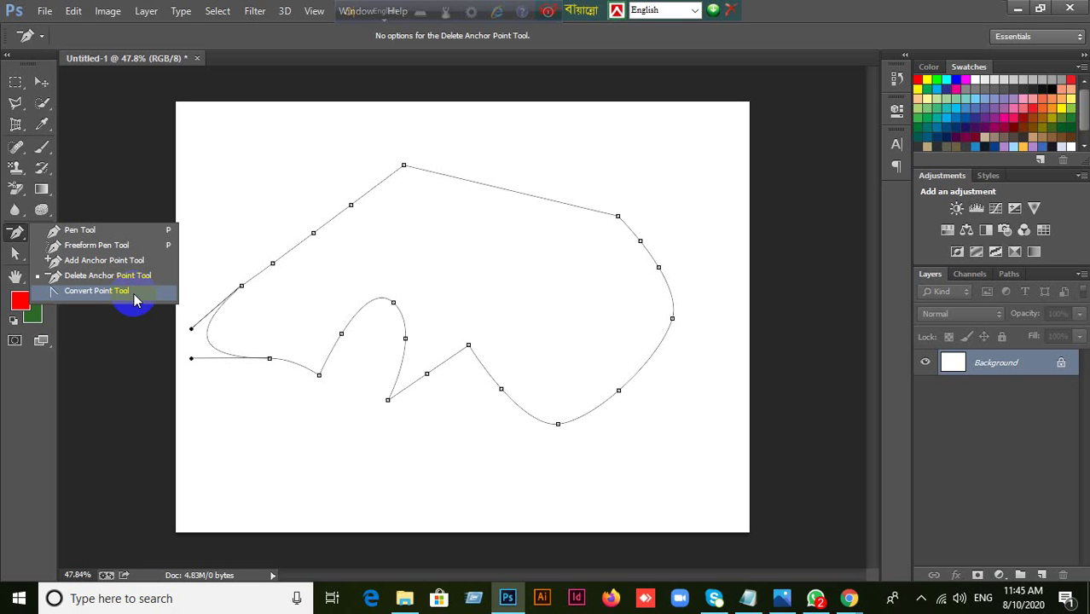
left_click(77, 292)
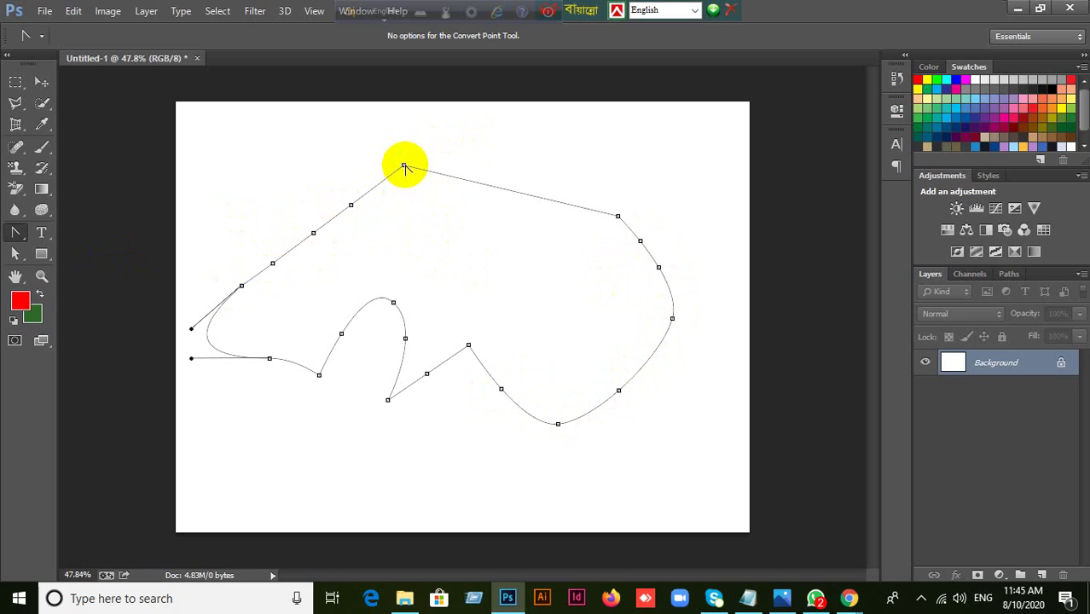
left_click_drag(404, 166, 456, 151)
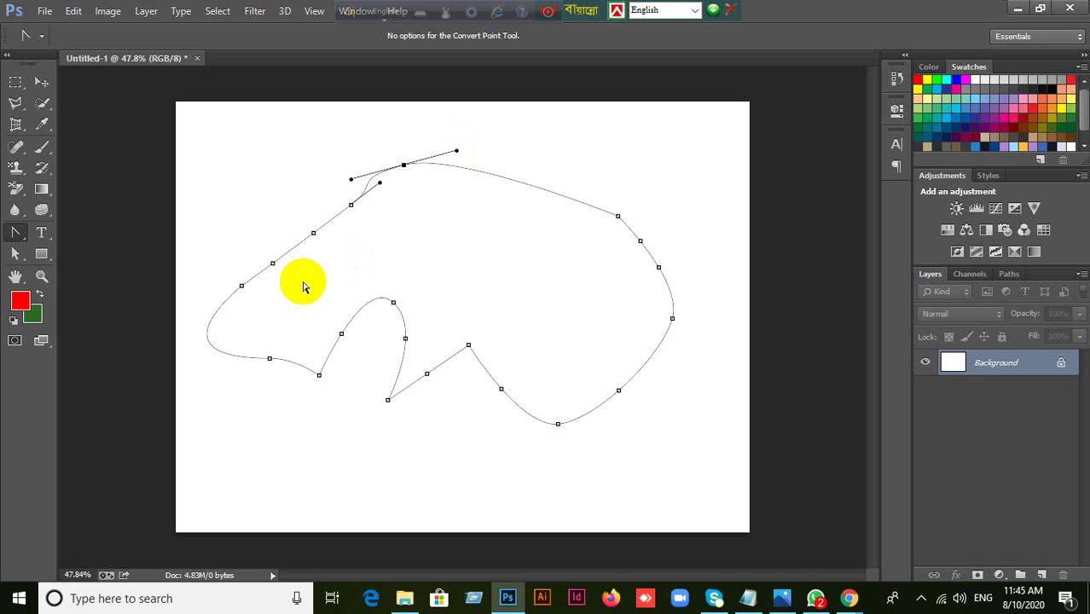
left_click_drag(313, 234, 358, 235)
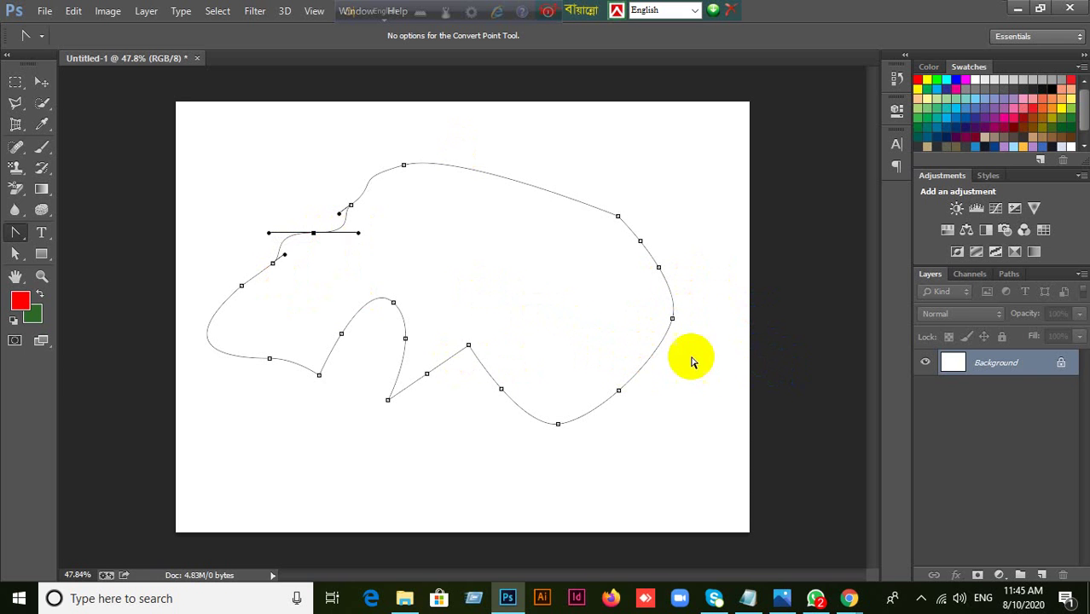
Step: Convert the rightmost, topmost and lower upper-left-edge anchors, the bottom of the central spike and two anchors on the left arch to corner points
left_click(672, 319)
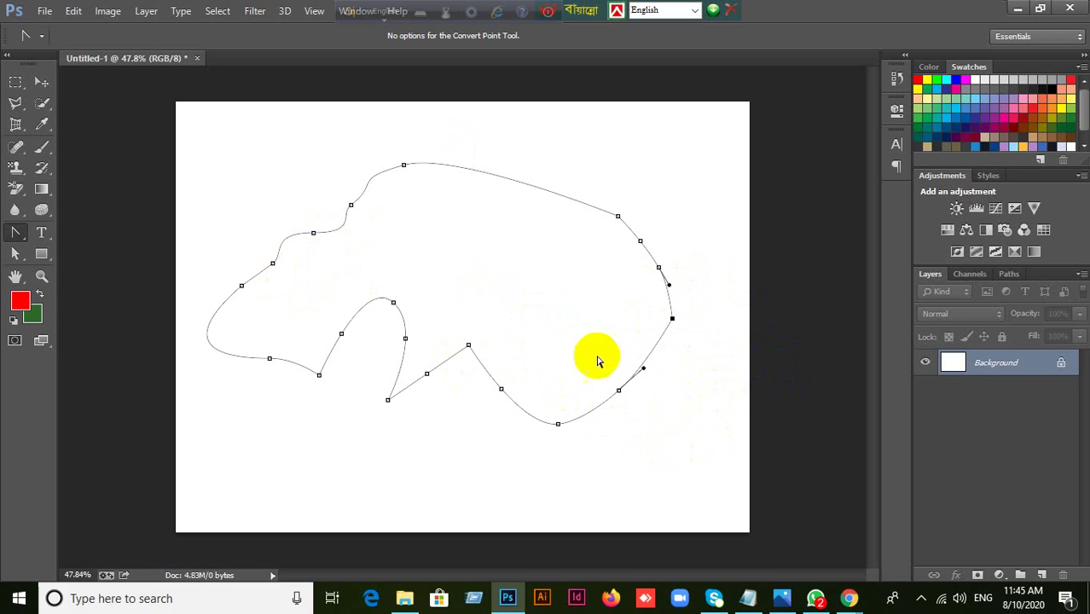
left_click(404, 165)
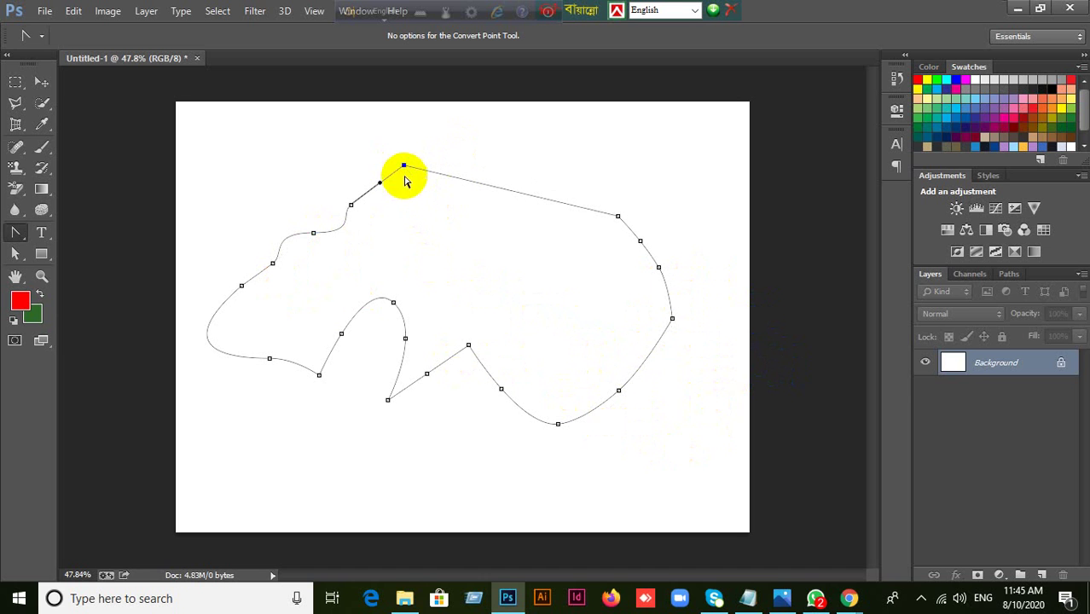
left_click(272, 263)
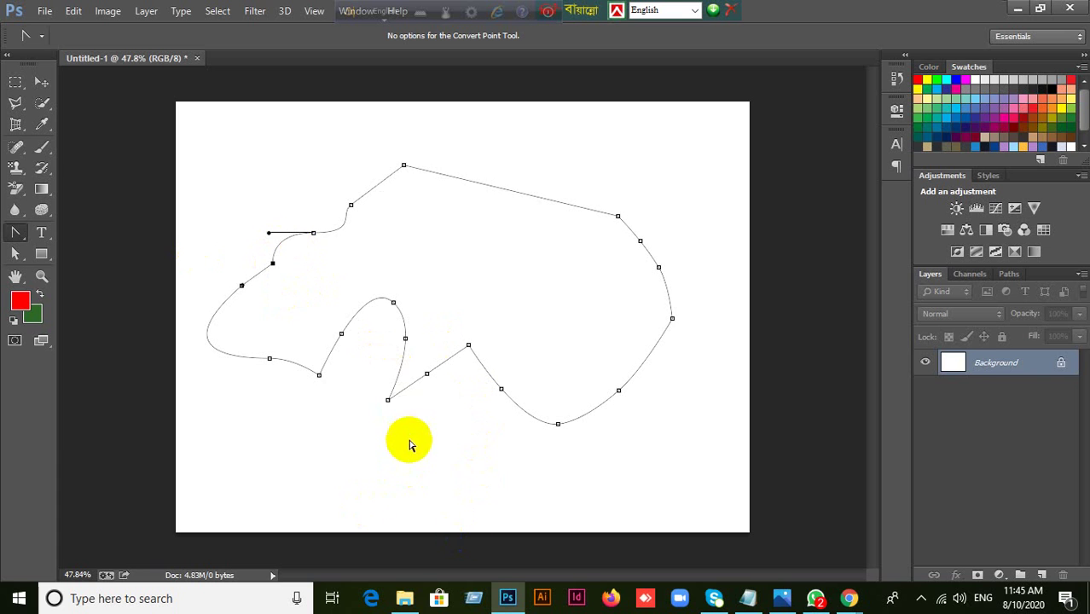
left_click(388, 399)
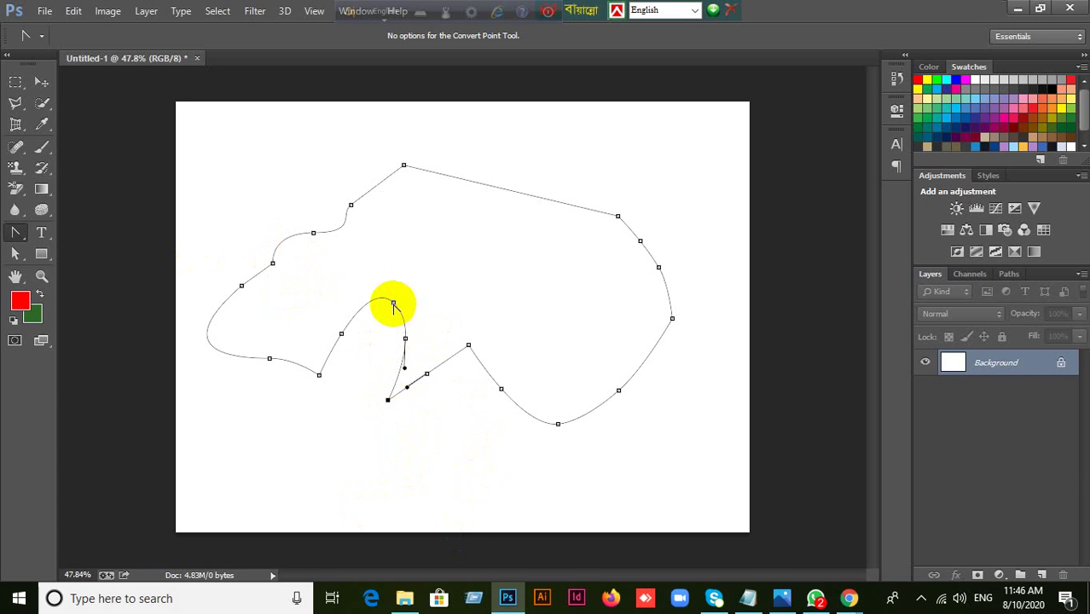
left_click(393, 303)
left_click(342, 335)
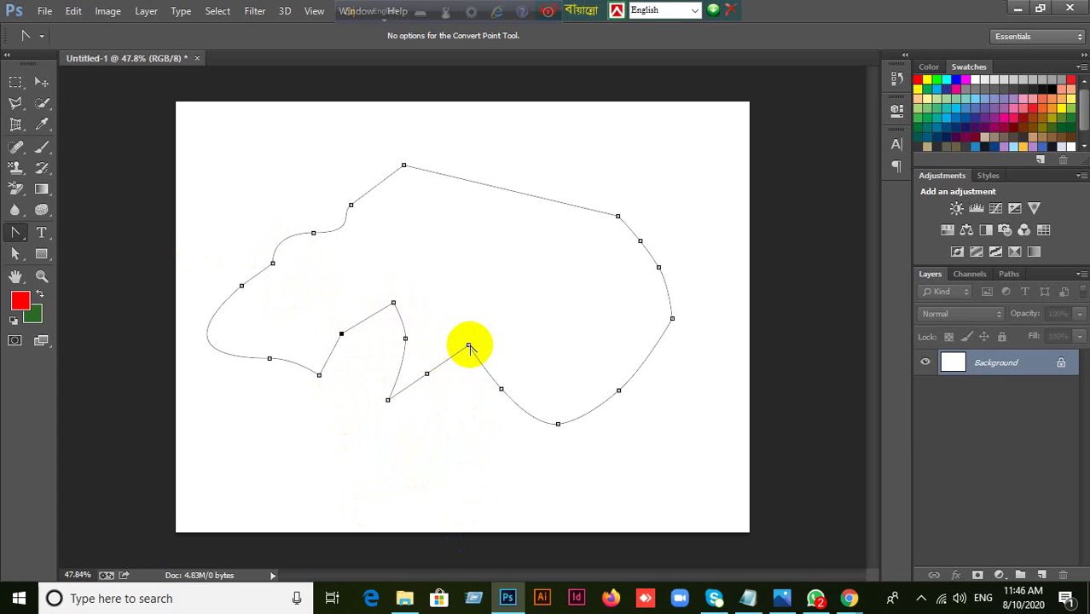
Step: Convert the corner at the peak right of the central spike into a smooth point with roughly horizontal handles and switch to the Move tool
left_click_drag(469, 345, 430, 347)
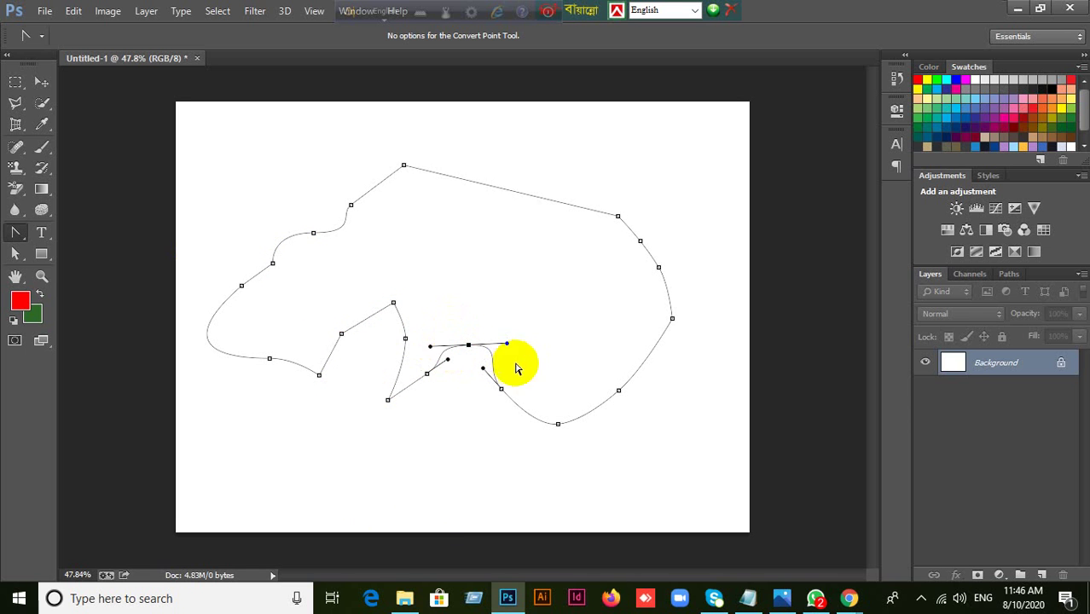
left_click(18, 238)
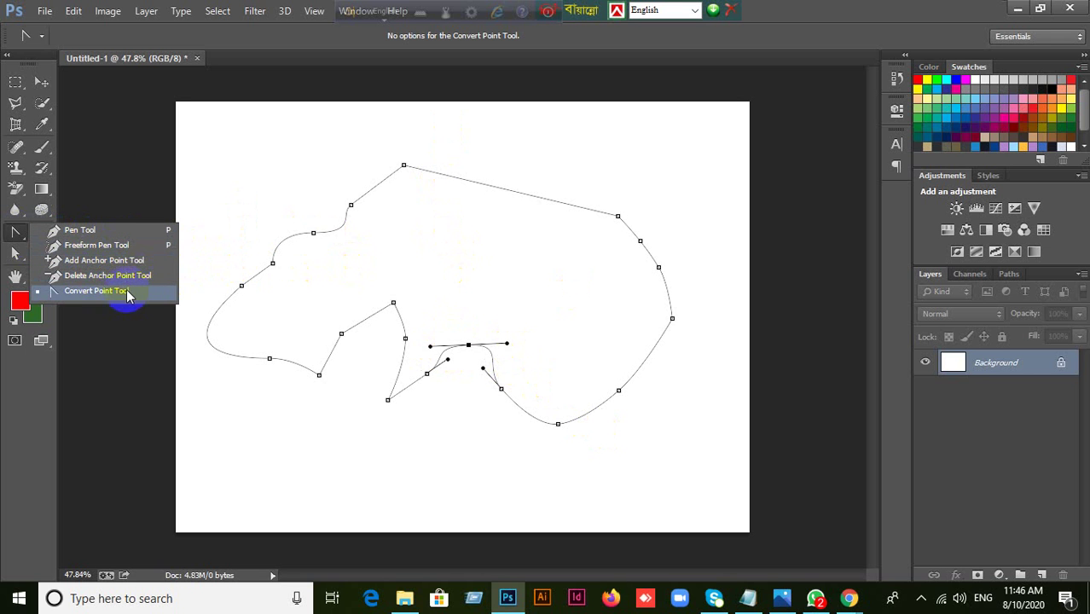
left_click(40, 82)
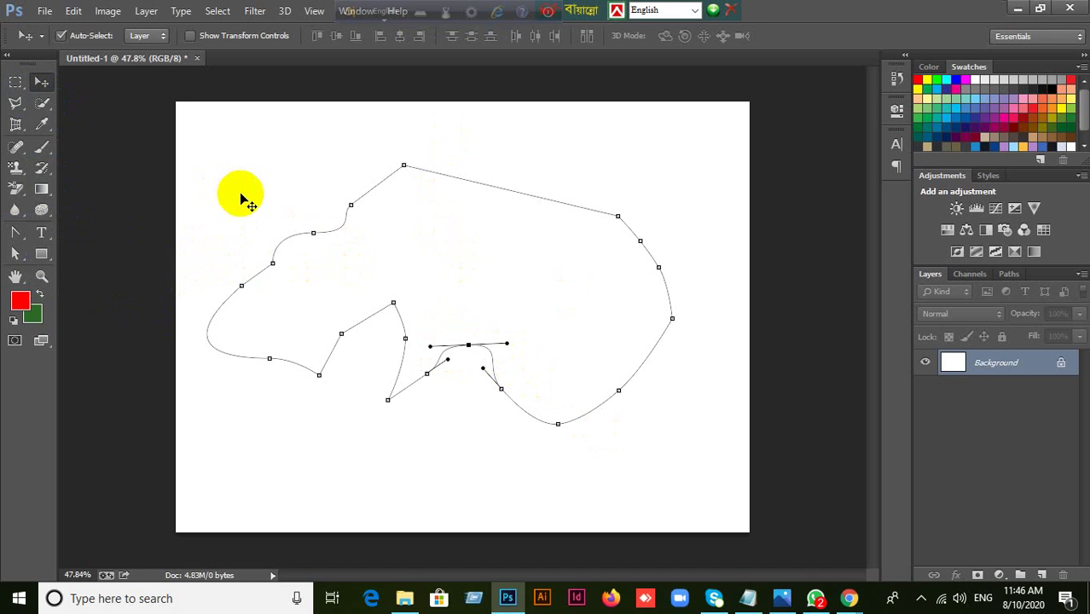
left_click_drag(114, 243, 53, 83)
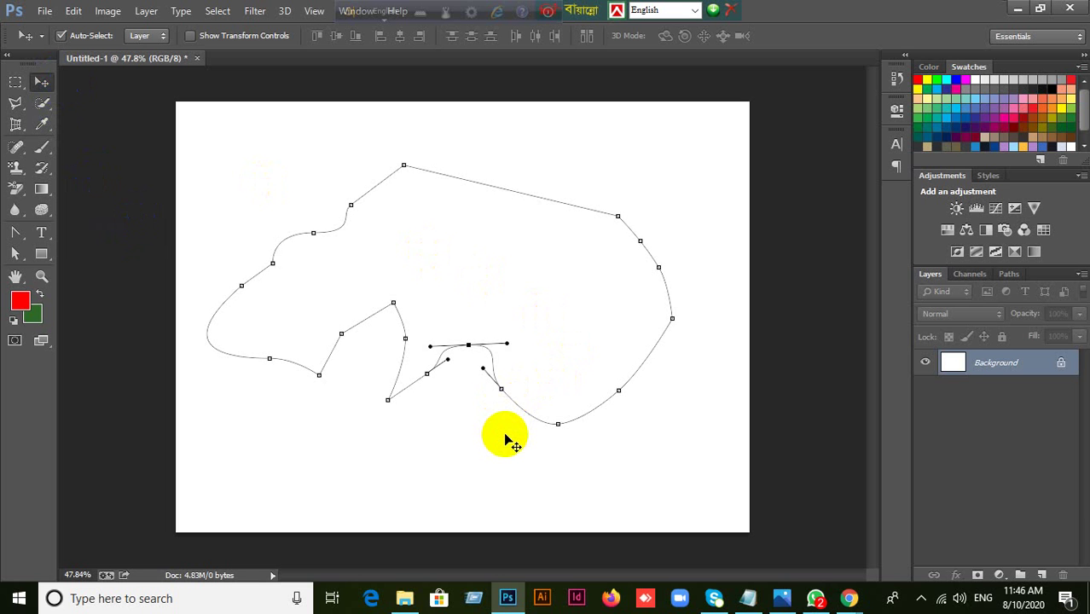
Step: Switch to WhatsApp and open the group chat Gopalganj GD-731 @4:00pm to check its unread message
left_click(817, 599)
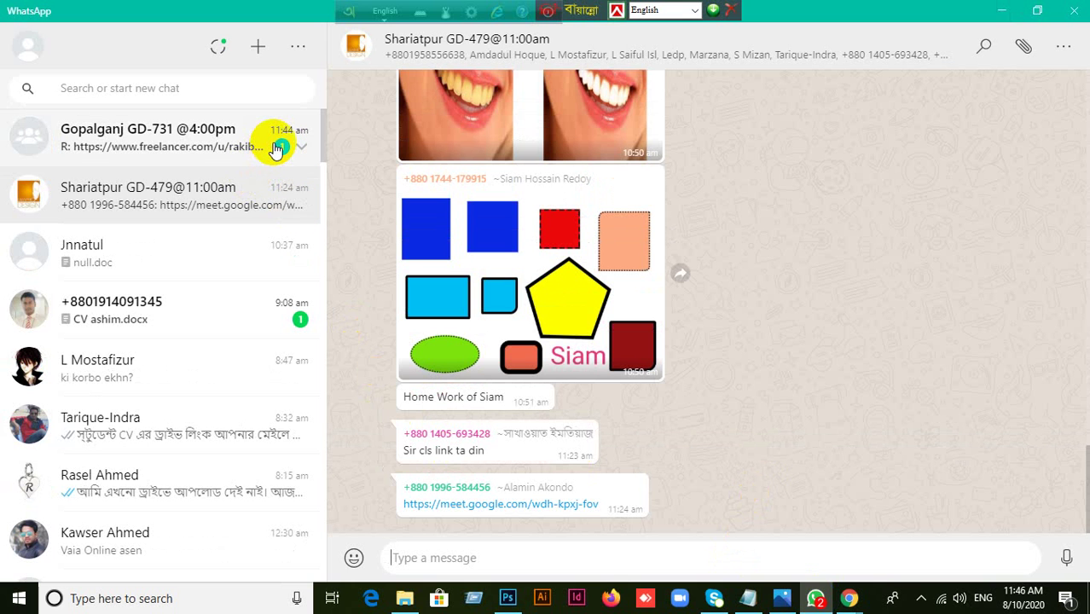
left_click(214, 139)
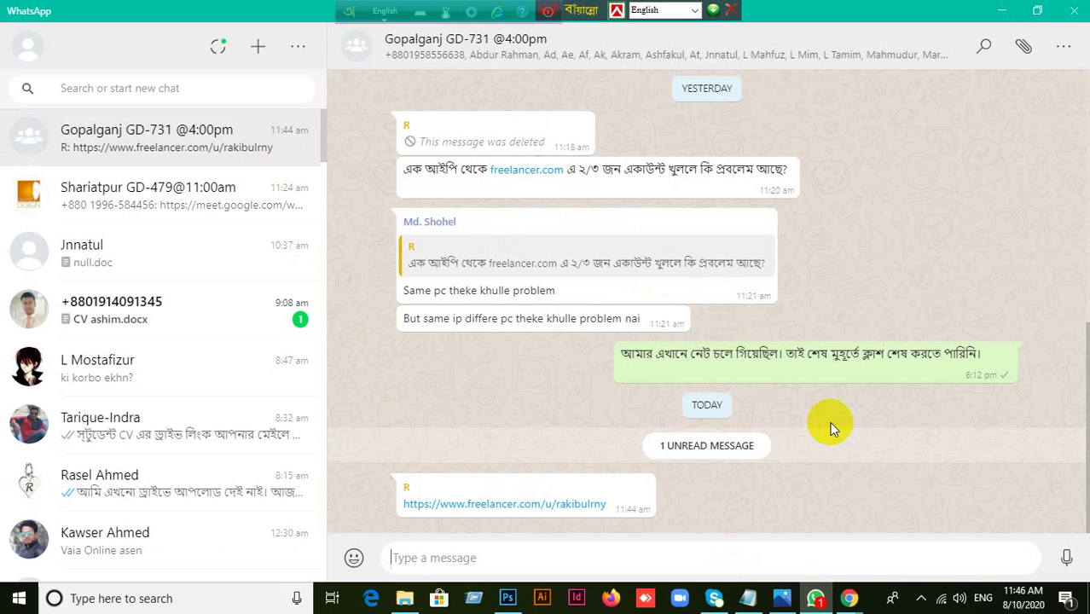
Step: Check the recent messages in the Gopalganj GD-731 group chat and switch to the Google Meet call
scroll(832, 429, "up", 1)
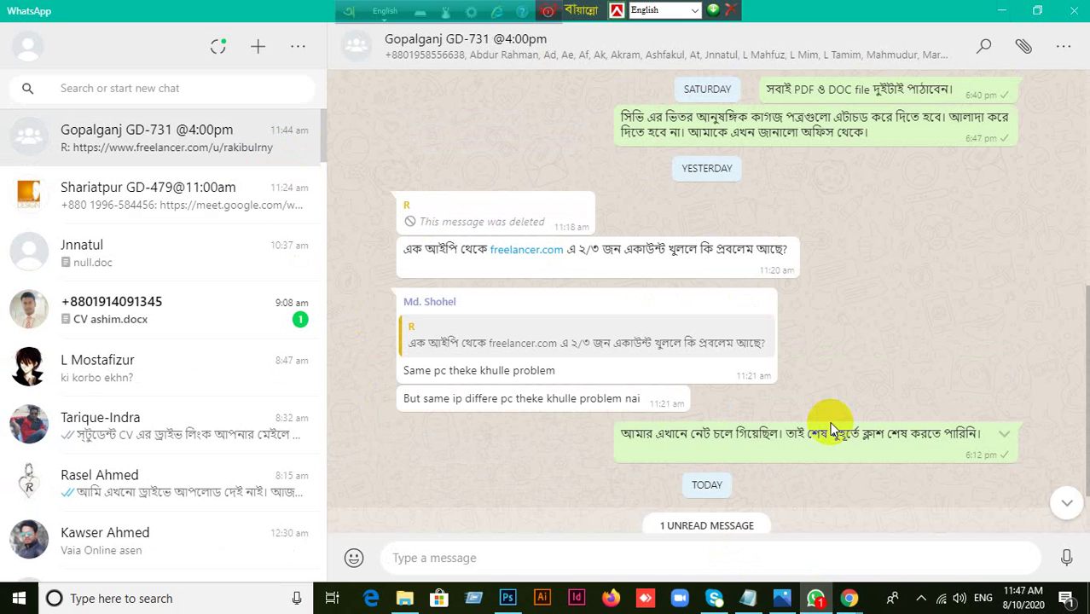
scroll(832, 430, "down", 1)
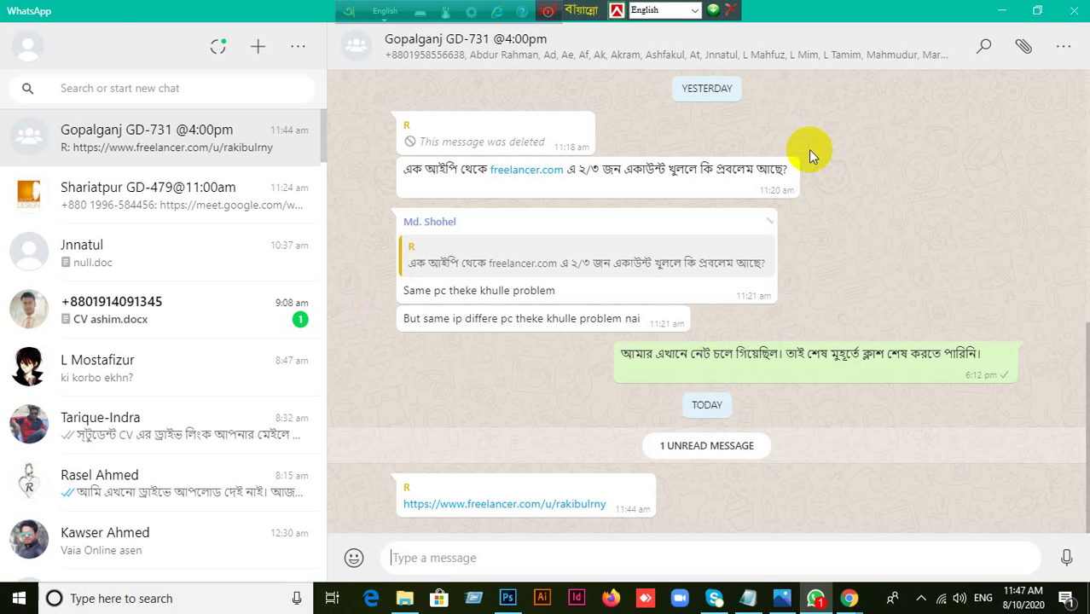
left_click(1002, 11)
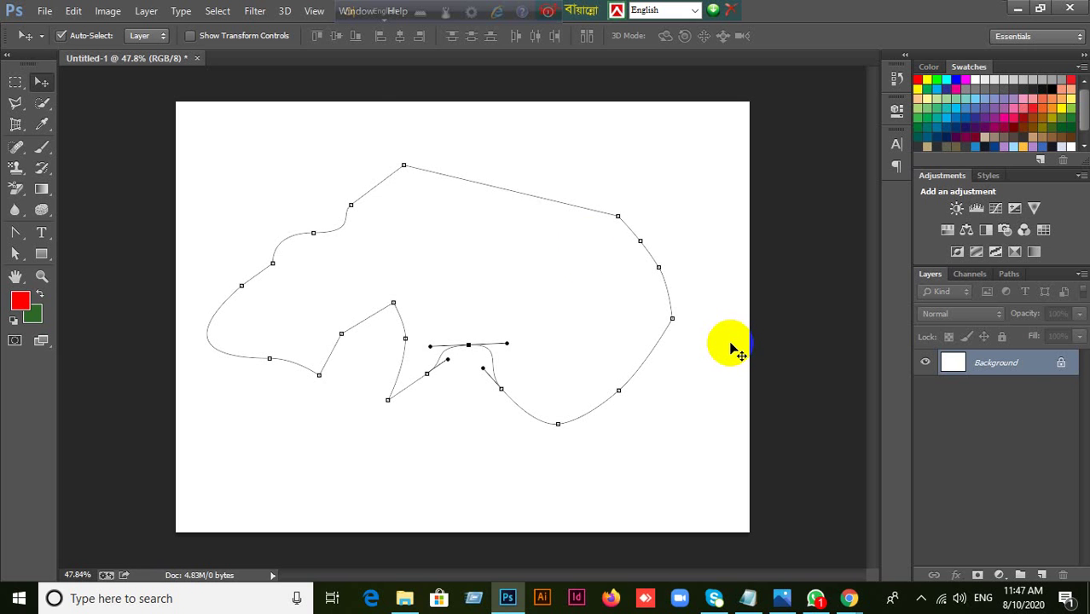
mouse_move(823, 580)
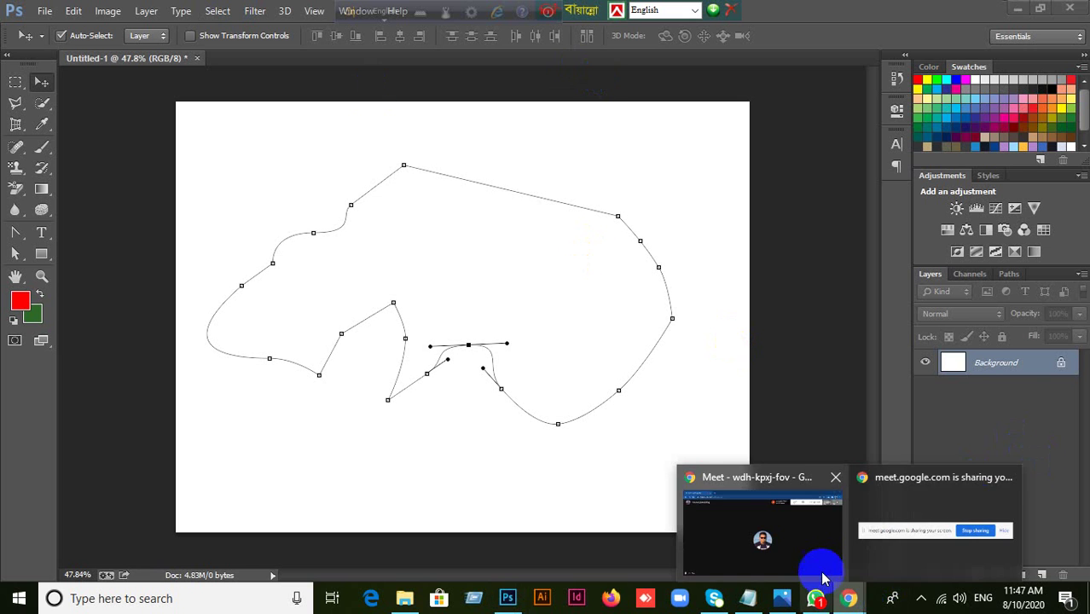
left_click(804, 539)
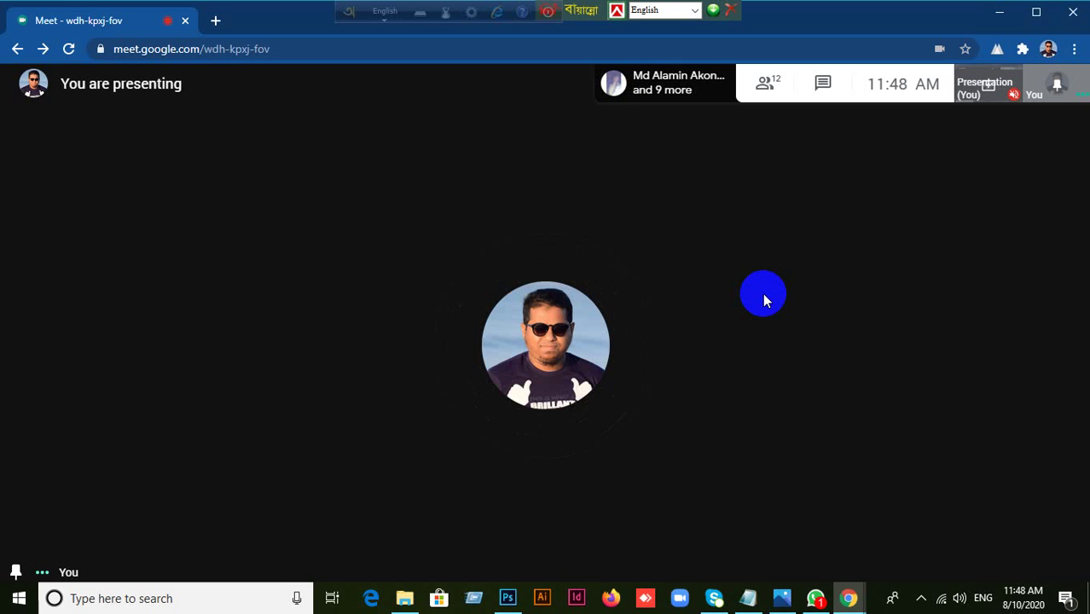
left_click(817, 600)
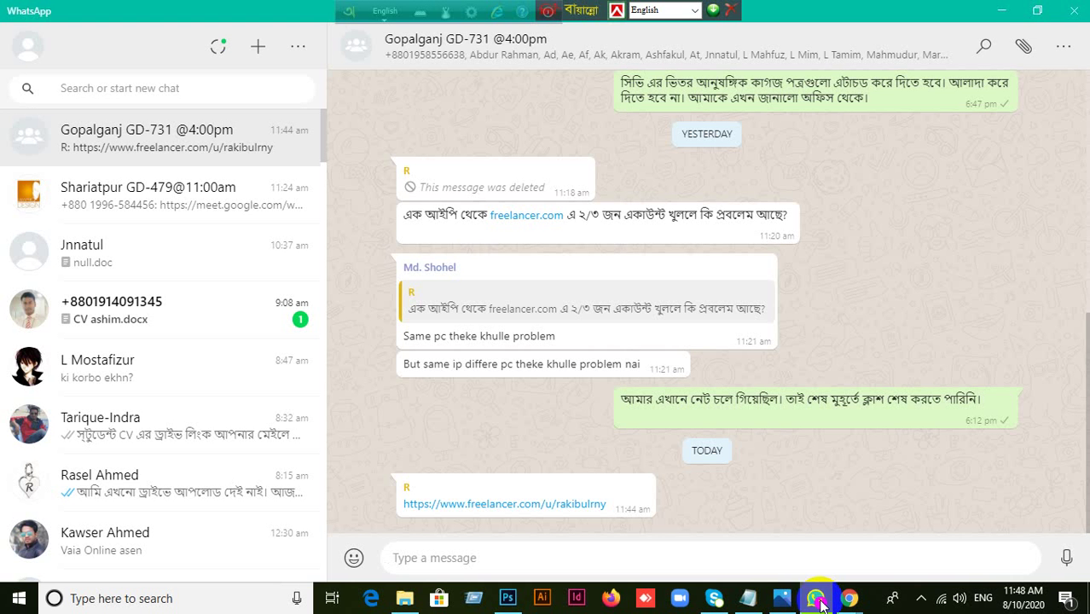
left_click(818, 600)
left_click(817, 600)
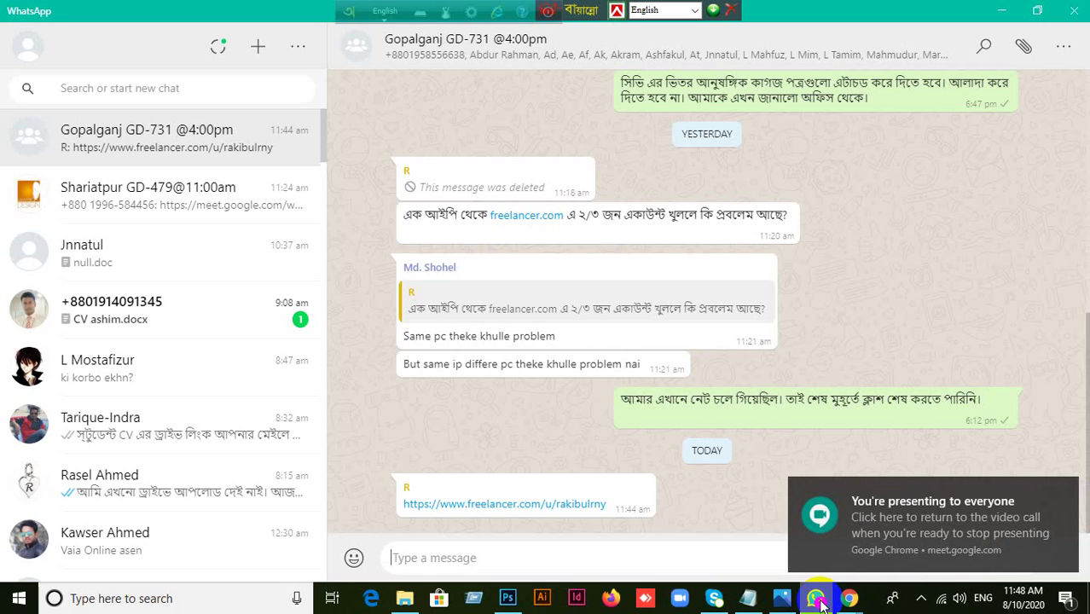
left_click(817, 600)
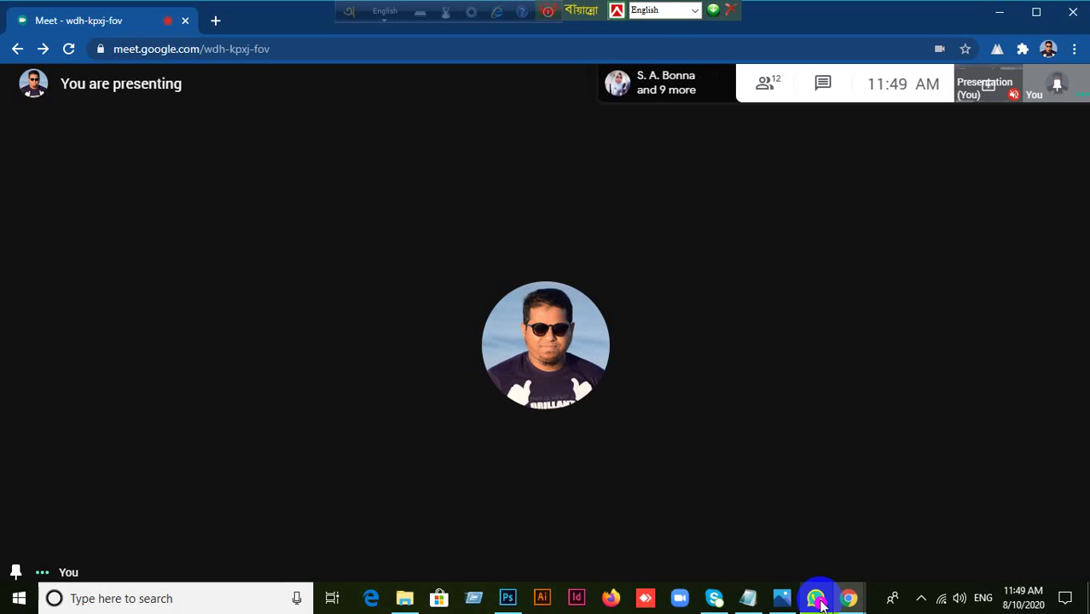
left_click(817, 599)
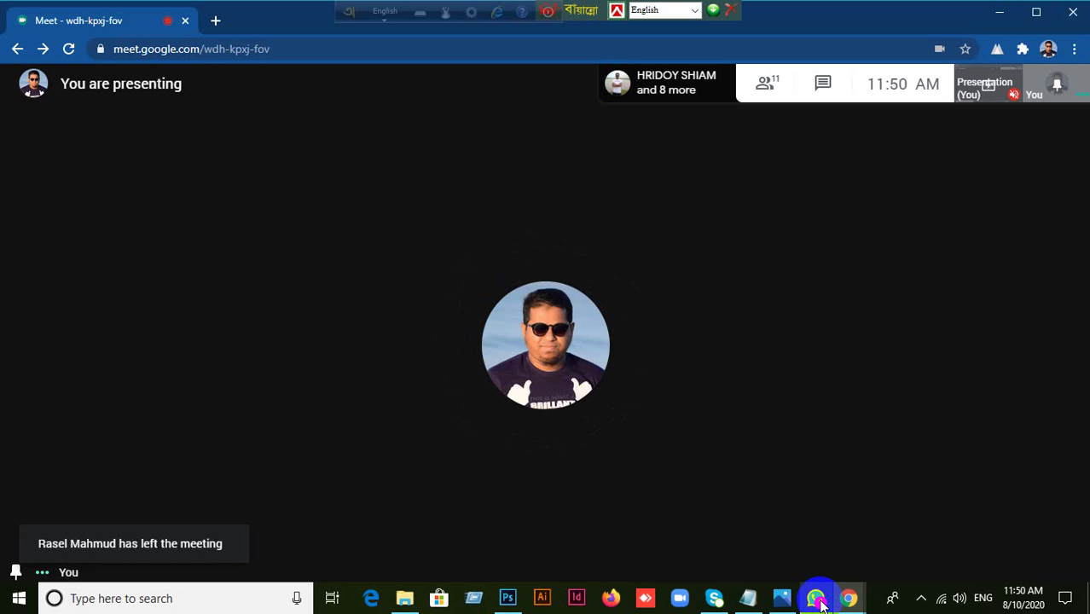
left_click(817, 600)
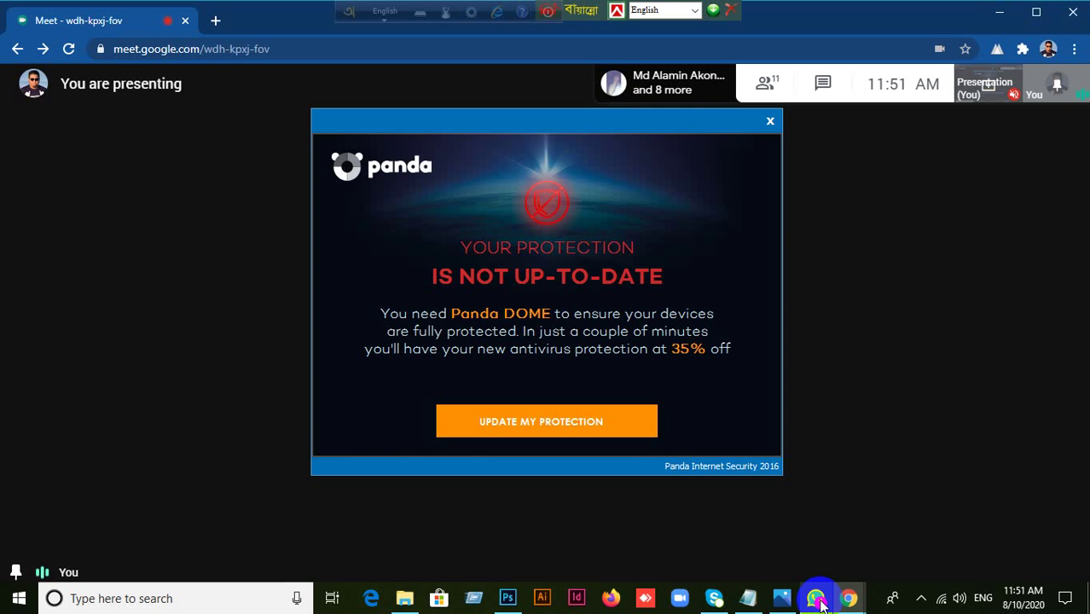
Step: Dismiss the Panda antivirus update pop-up covering the meeting
left_click(771, 122)
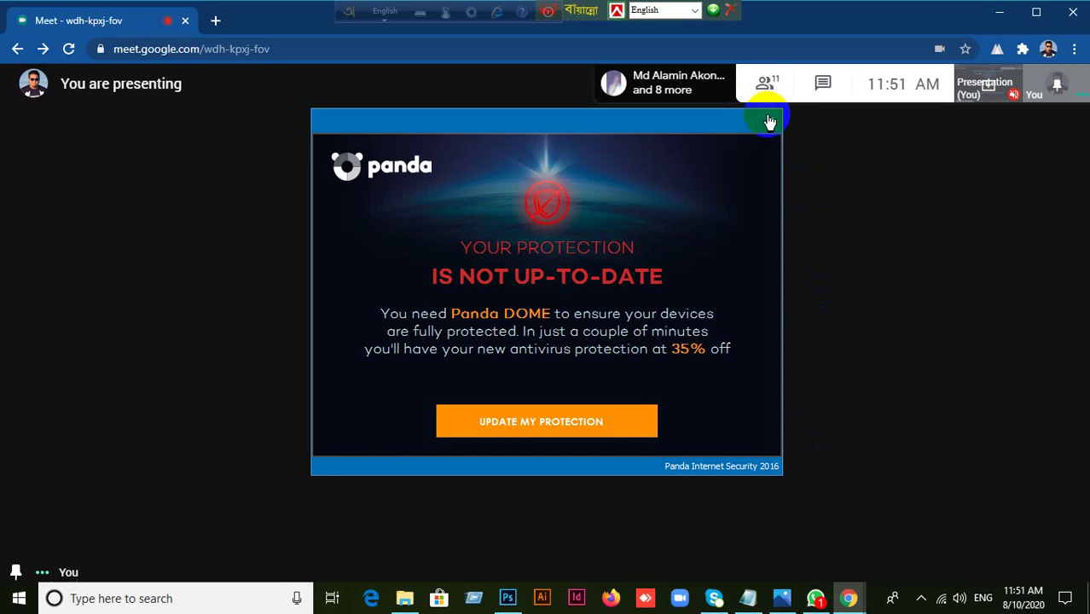
left_click(770, 120)
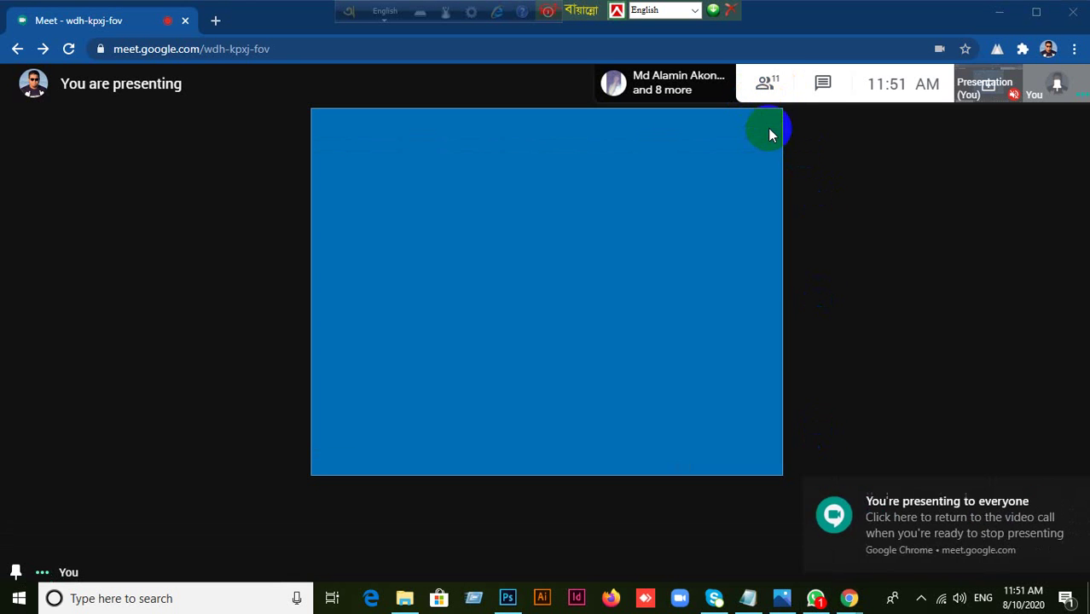
Step: Look through the meeting's participant list and close it again
left_click(767, 87)
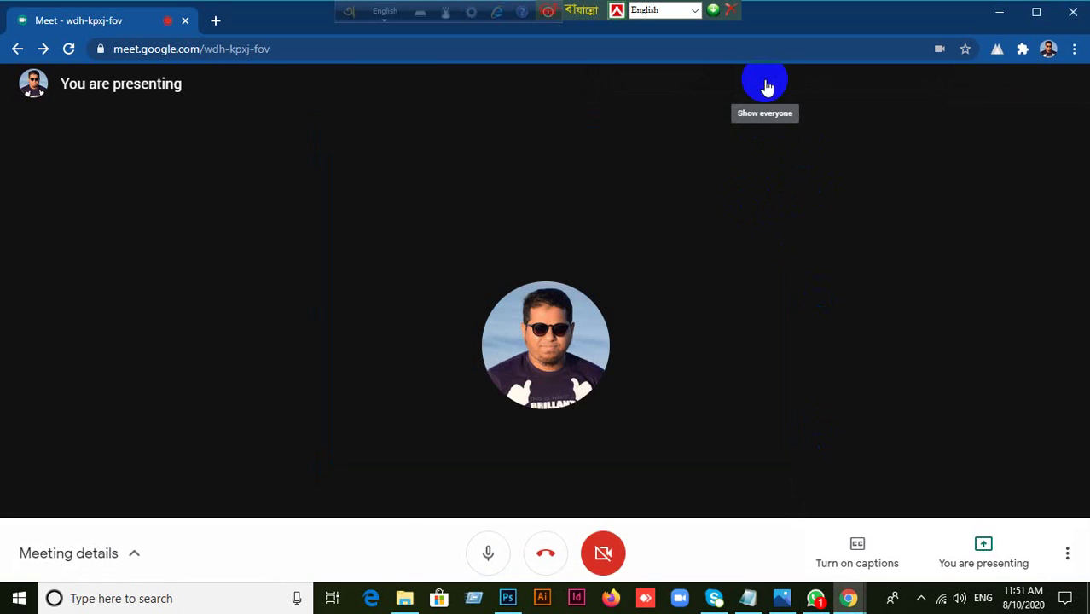
scroll(1054, 418, "down", 2)
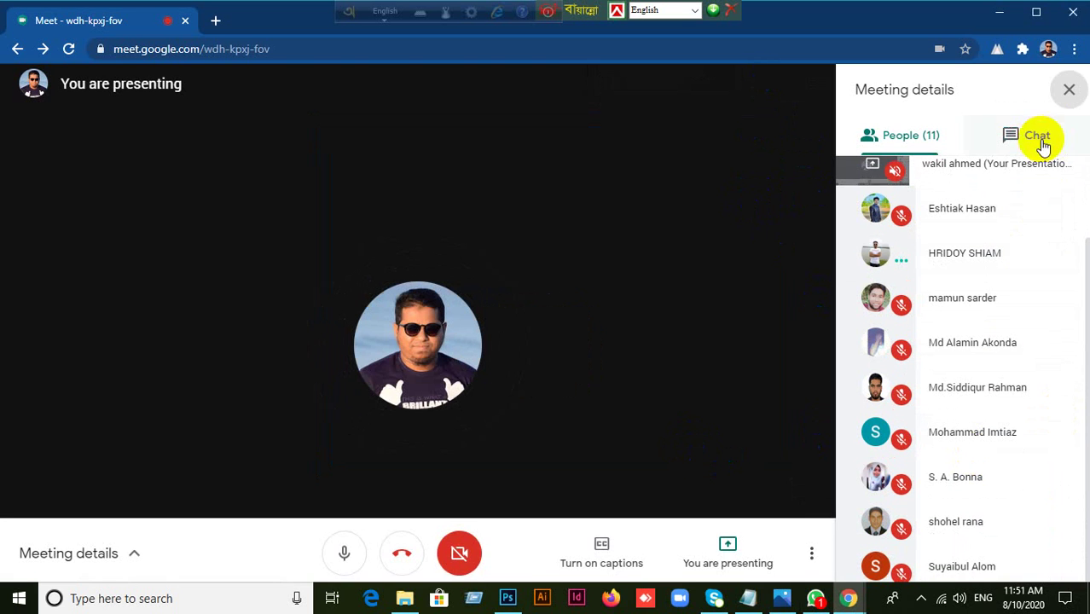
left_click(1067, 90)
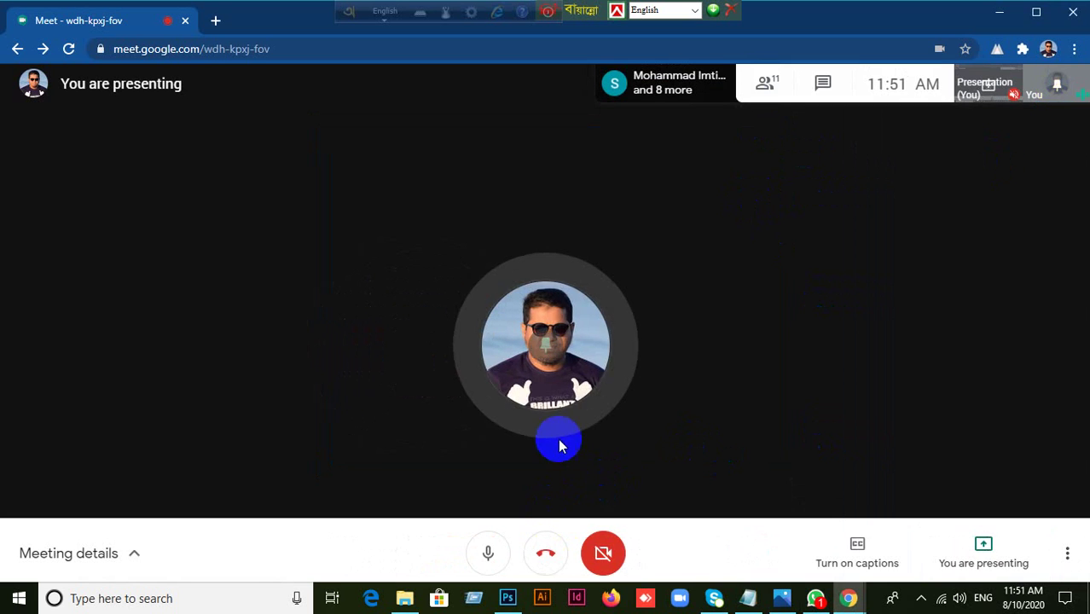
Step: Switch to Photoshop and dismiss the Google Meet presenting notification
left_click(508, 598)
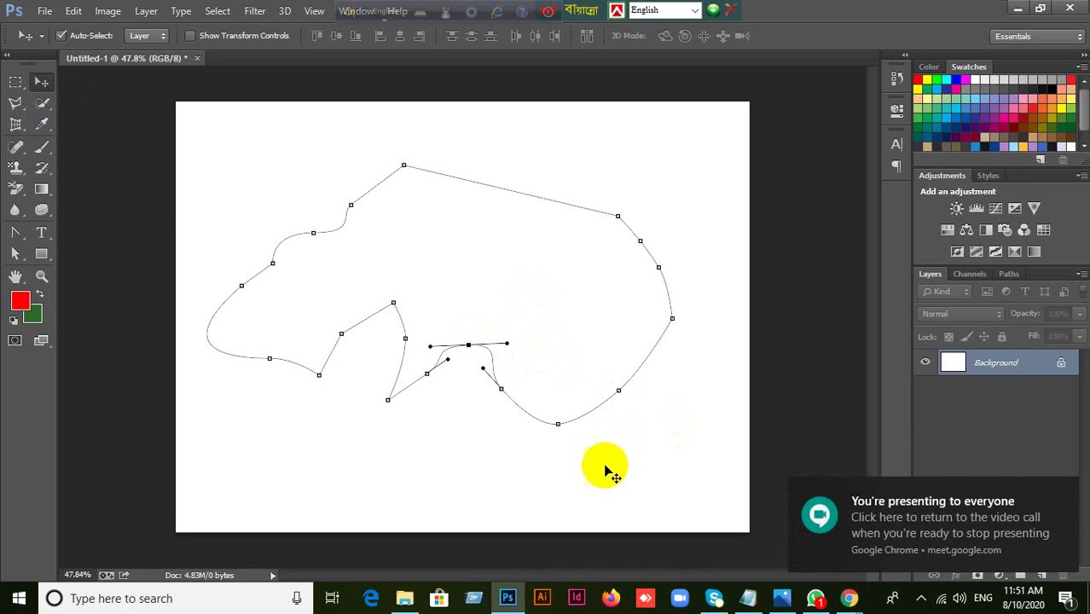
left_click(843, 482)
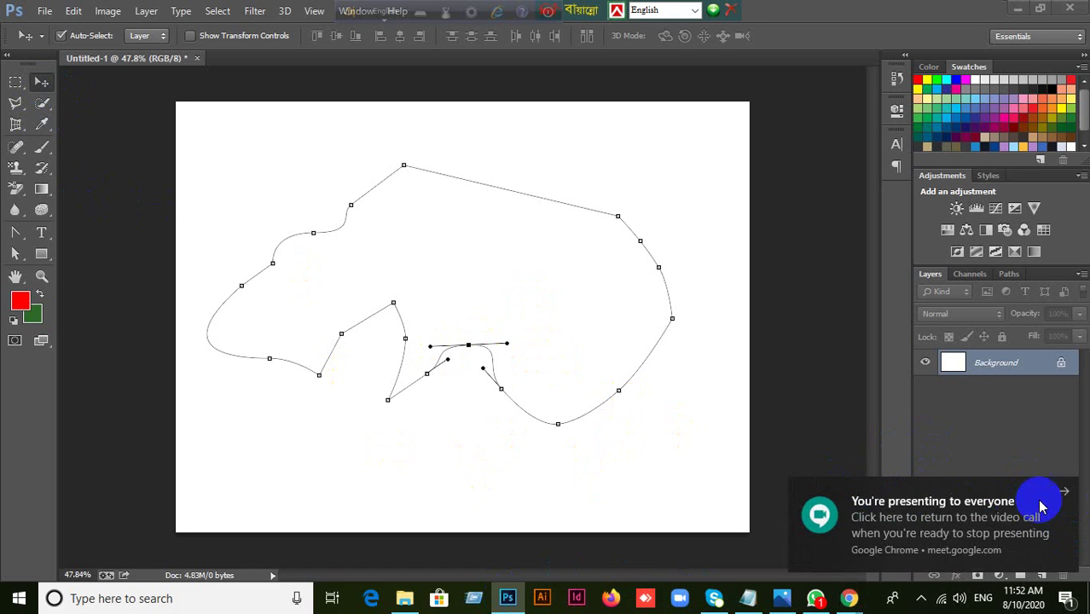
left_click(1066, 491)
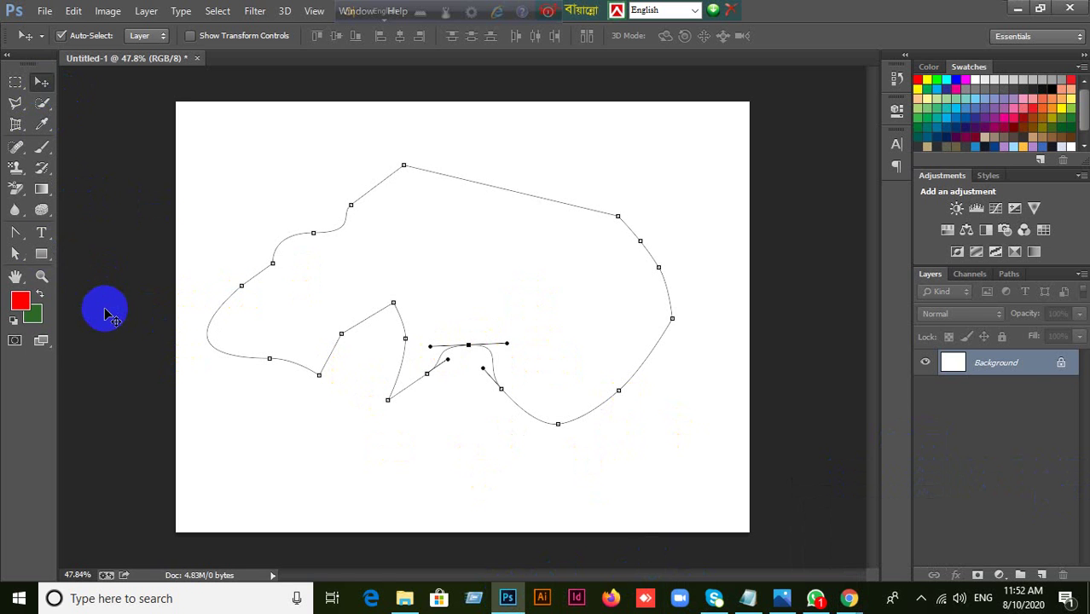
Step: With the Direct Selection Tool, move the path's top anchor rightward, its upper-right corner anchor outward and its rightmost anchor inward
left_click(20, 259)
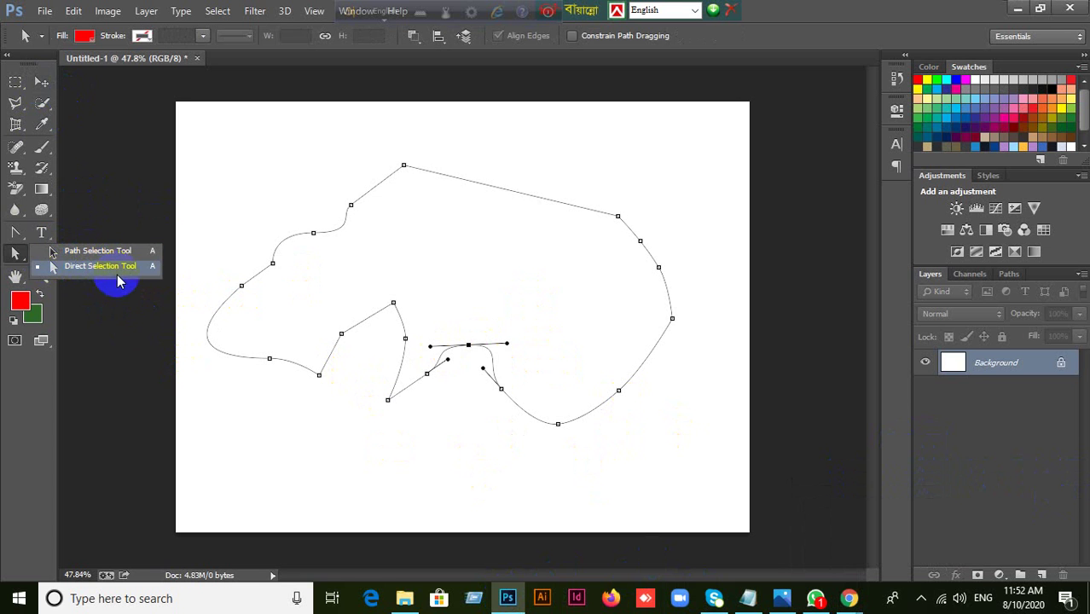
left_click(19, 252)
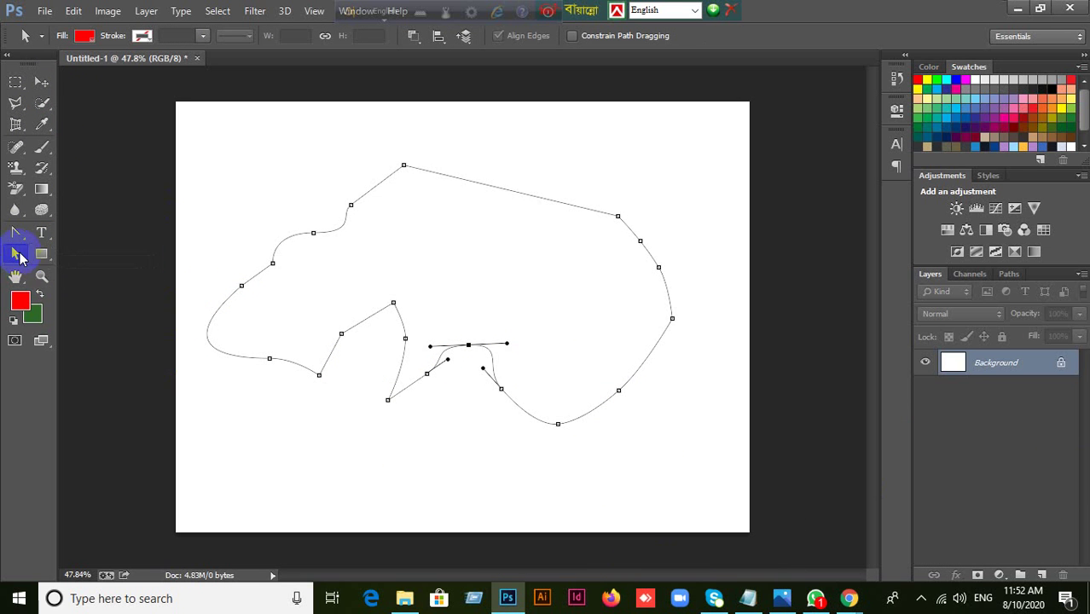
left_click_drag(19, 254, 78, 271)
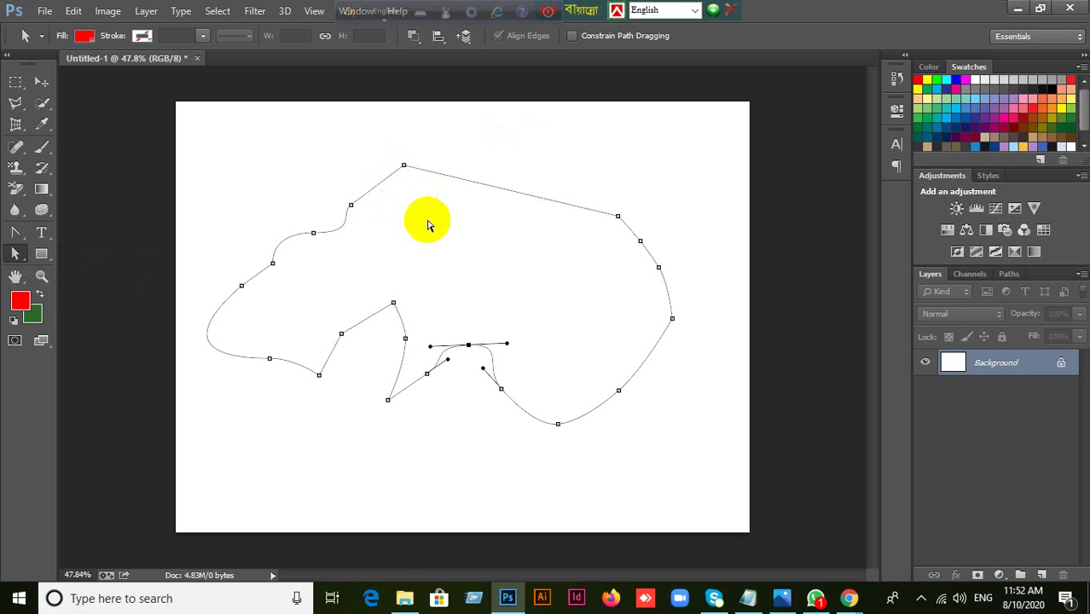
left_click(404, 167)
left_click_drag(404, 167, 539, 134)
left_click(619, 217)
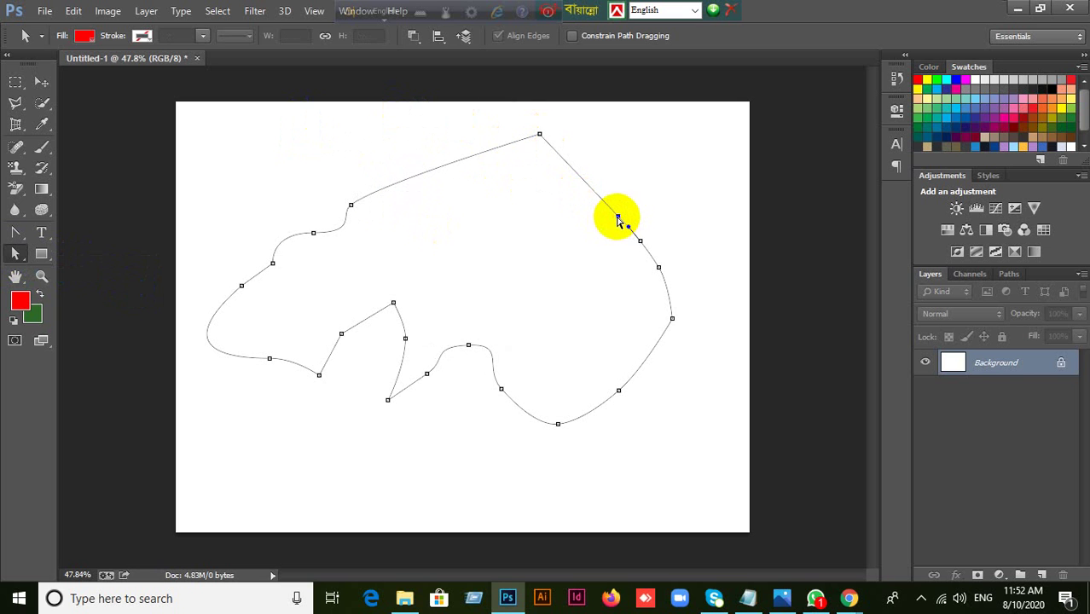
left_click_drag(618, 216, 670, 156)
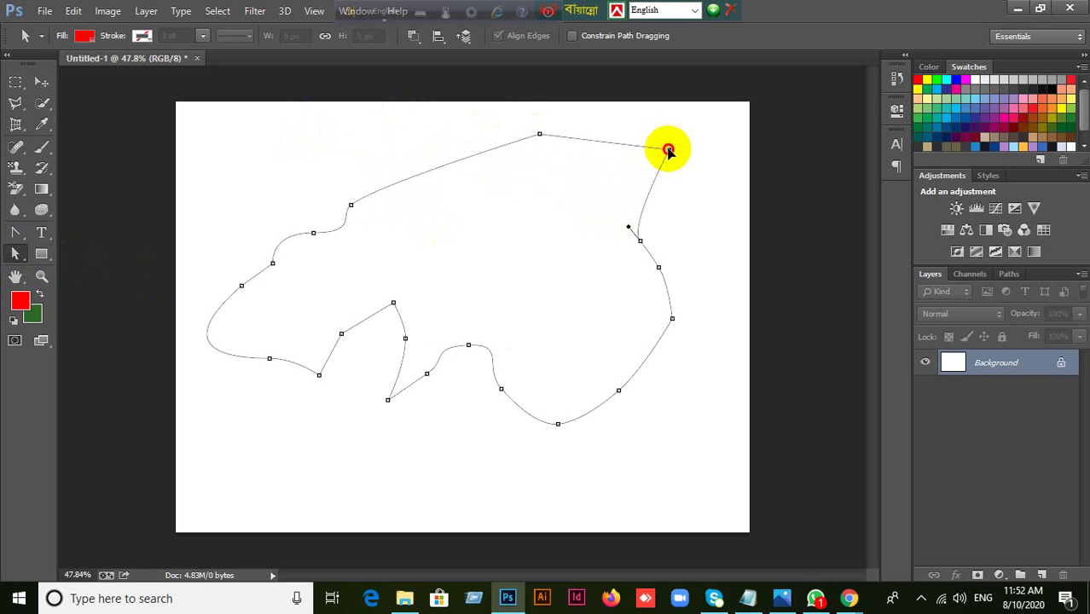
left_click(672, 318)
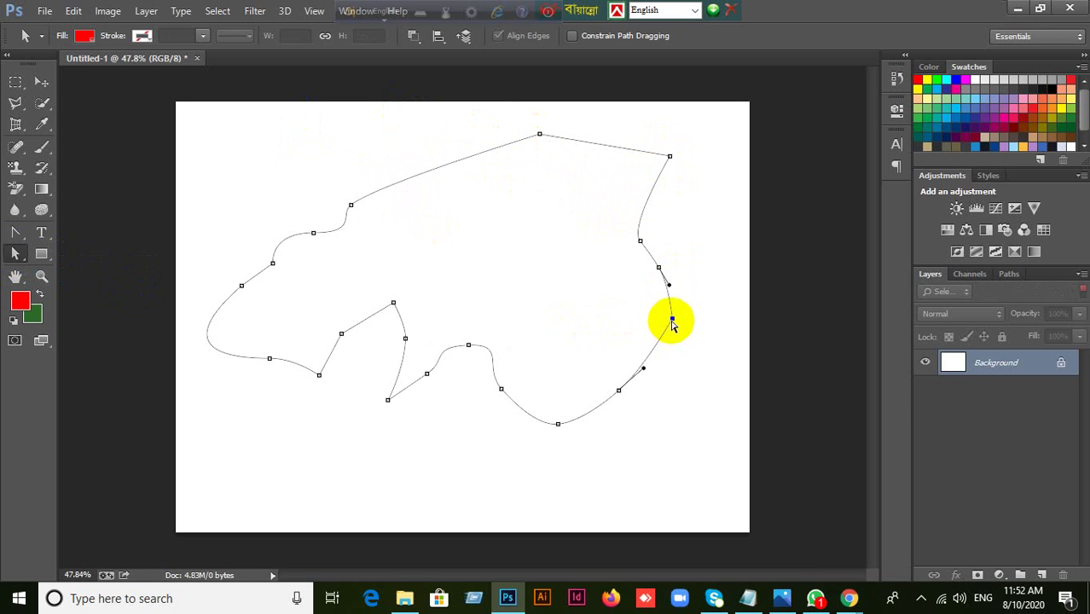
left_click_drag(673, 317, 551, 295)
Step: Move the anchor beside the lower hump up and rightward, pull the lower-left tip outward, and nudge the three anchors of the inner notch
left_click(501, 390)
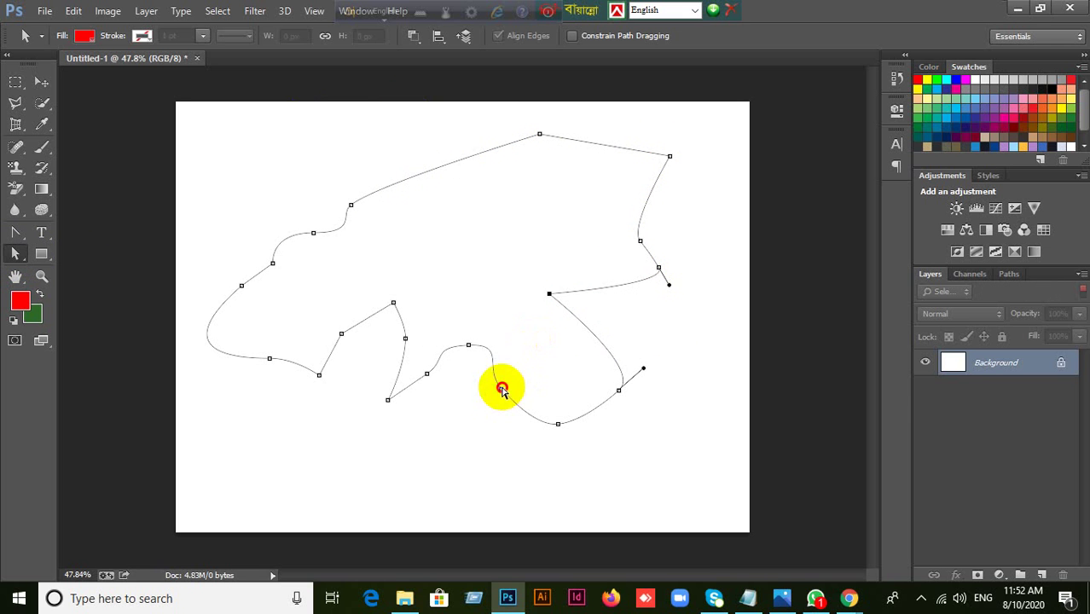
left_click_drag(500, 388, 557, 352)
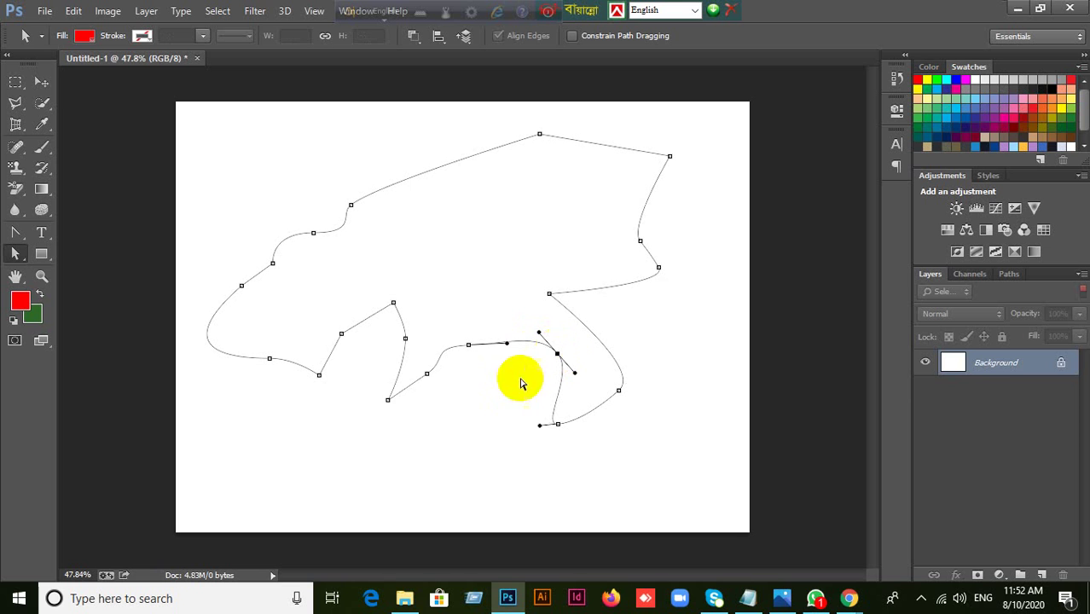
left_click_drag(388, 402, 340, 429)
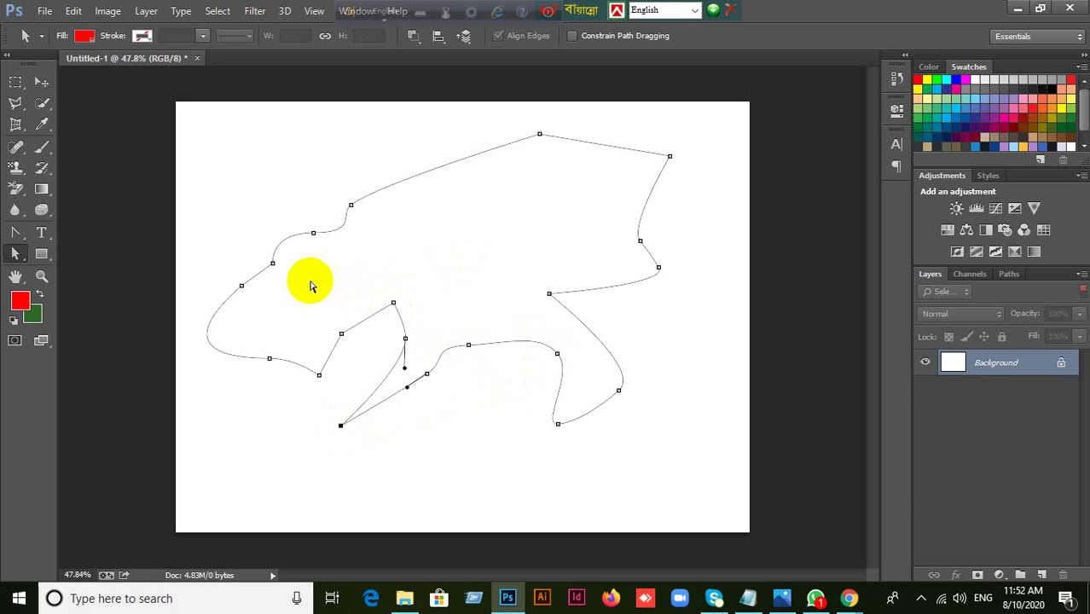
left_click_drag(313, 279, 390, 308)
right_click(16, 255)
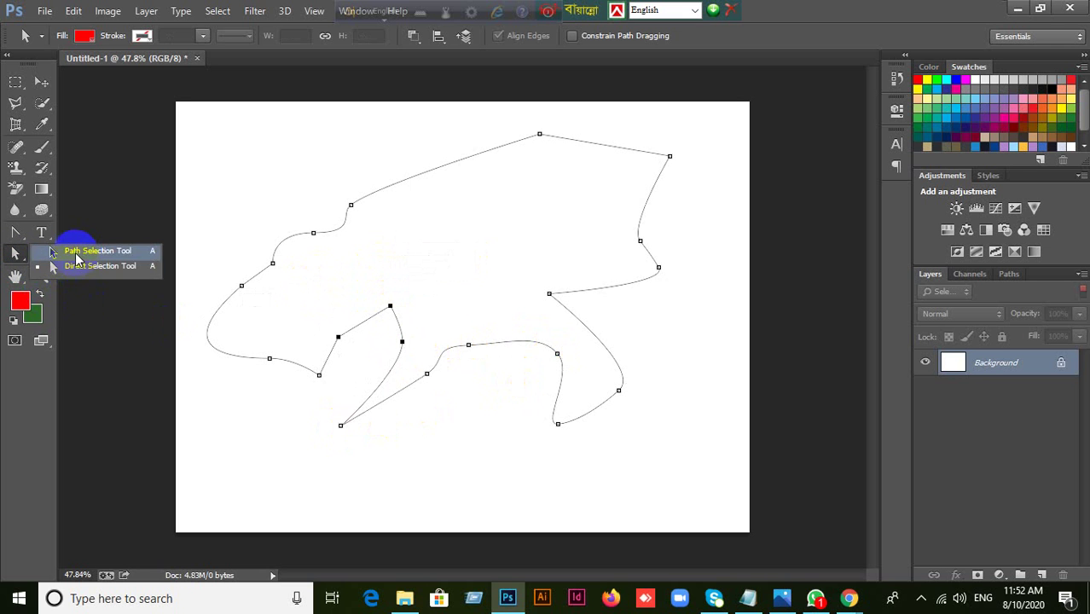
left_click(76, 268)
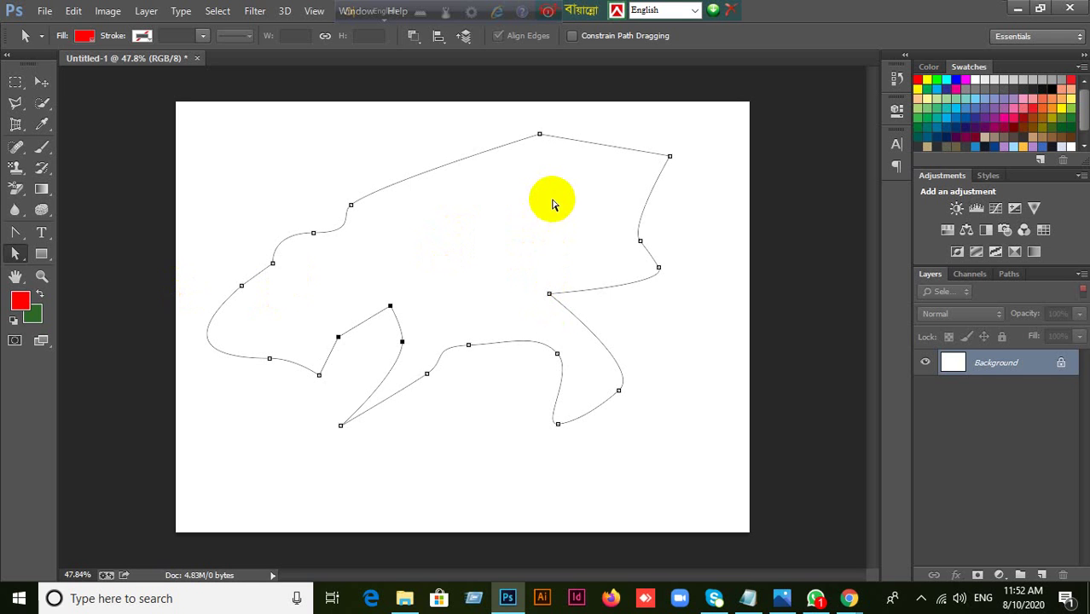
right_click(14, 252)
left_click(68, 268)
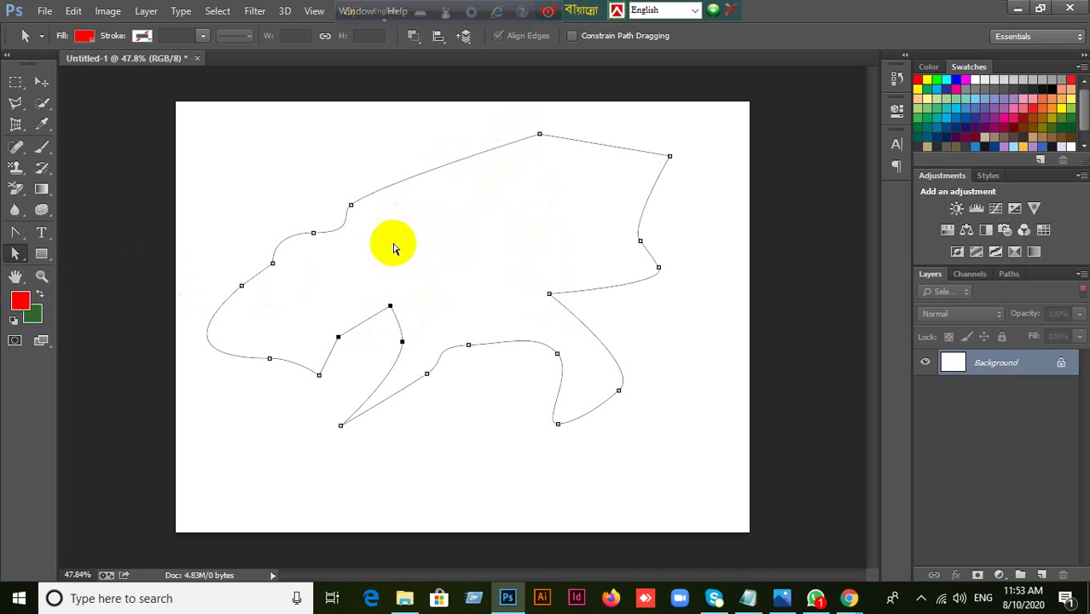
Step: Try area-selecting groups of anchor points, including the two upper-right corners, with the Direct Selection Tool, and deselect the path
left_click(523, 123)
mouse_move(523, 123)
left_mouse_down()
mouse_move(699, 178)
mouse_move(529, 124)
left_mouse_up()
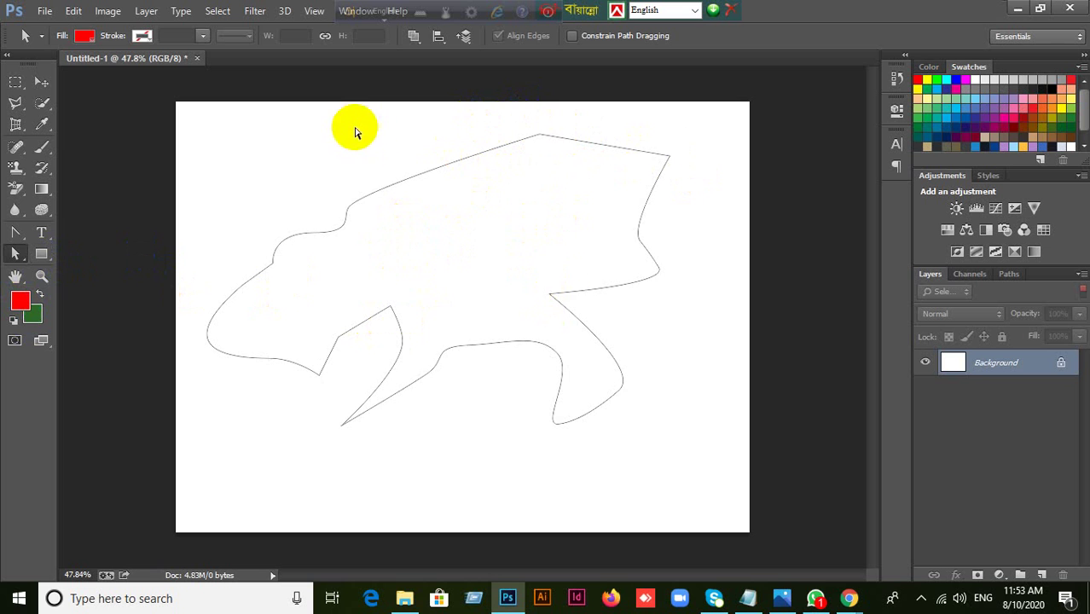
left_click_drag(355, 130, 563, 282)
left_click(308, 168)
left_click_drag(513, 125, 701, 167)
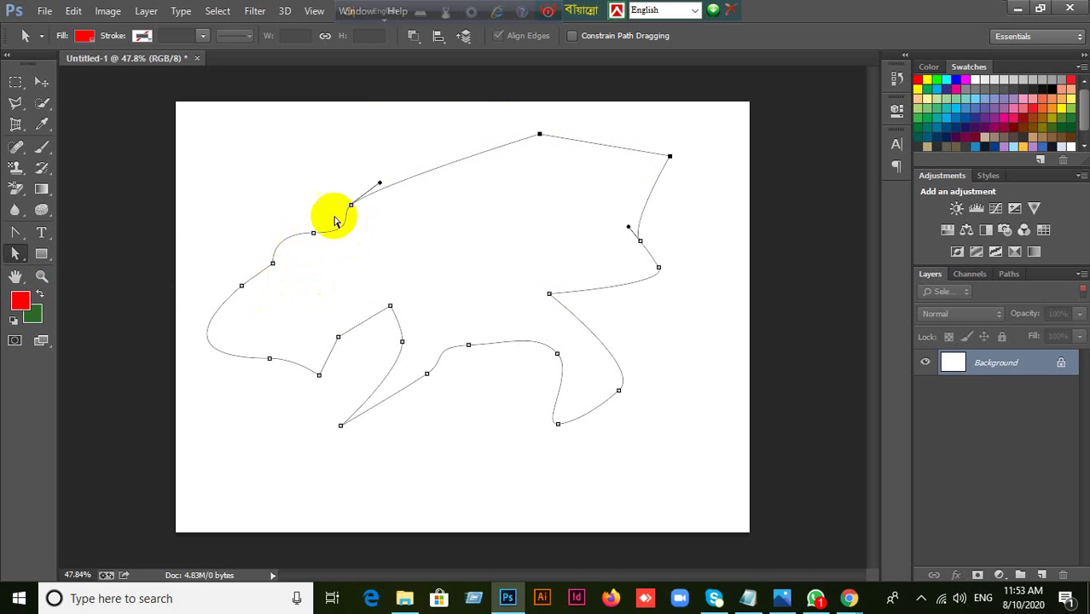
left_click_drag(331, 186, 383, 229)
left_click(343, 156)
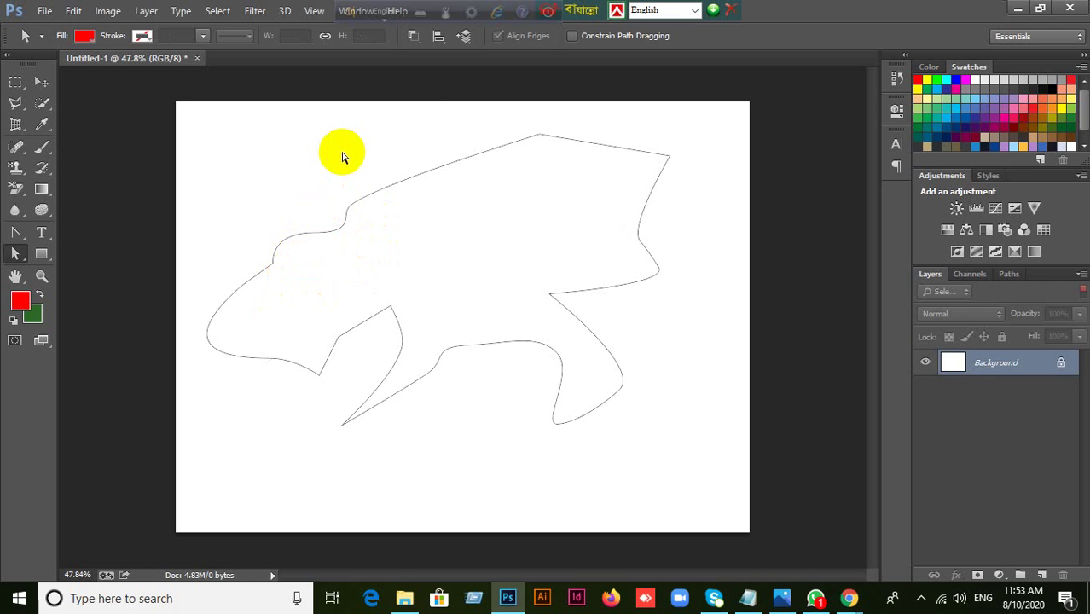
left_click_drag(424, 126, 514, 184)
left_click(504, 233)
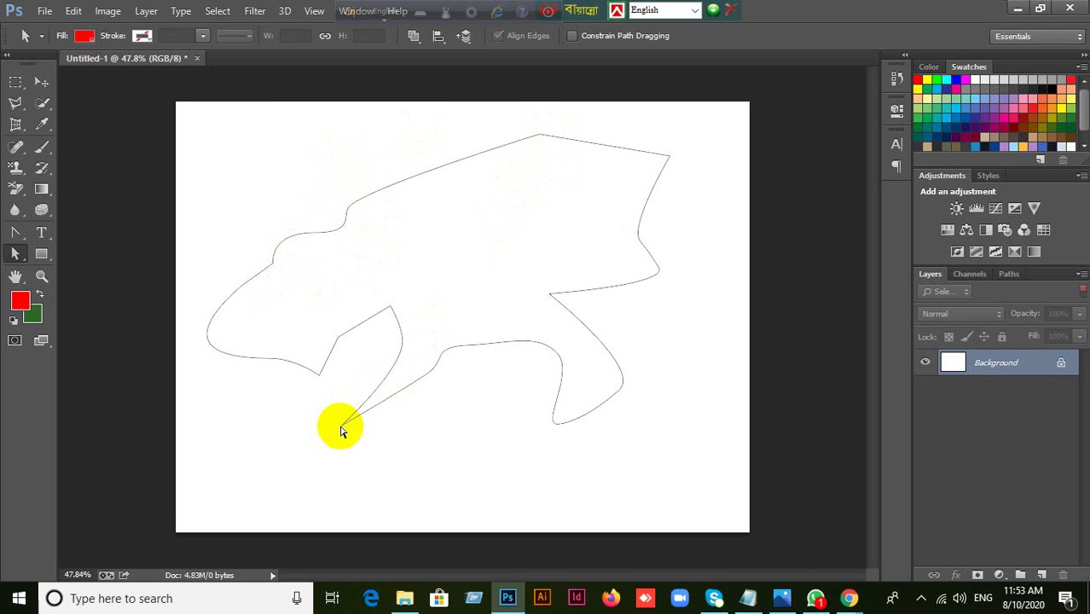
left_click(455, 114)
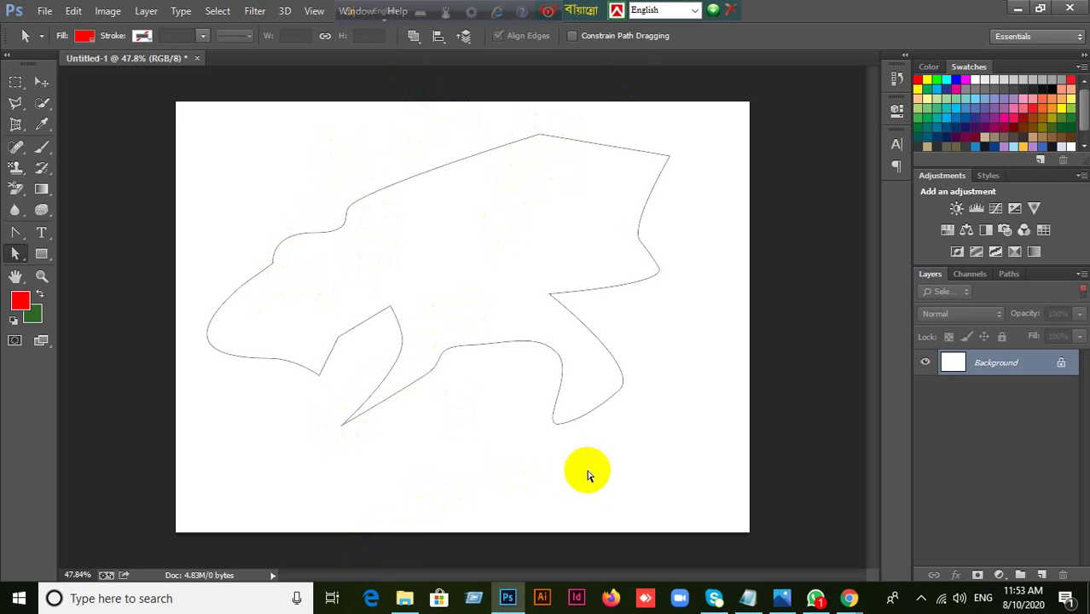
Step: With the Direct Selection Tool, select the path's top anchor and lower-left tip together, and move both downward and slightly leftward
left_click(98, 113)
left_click(460, 158)
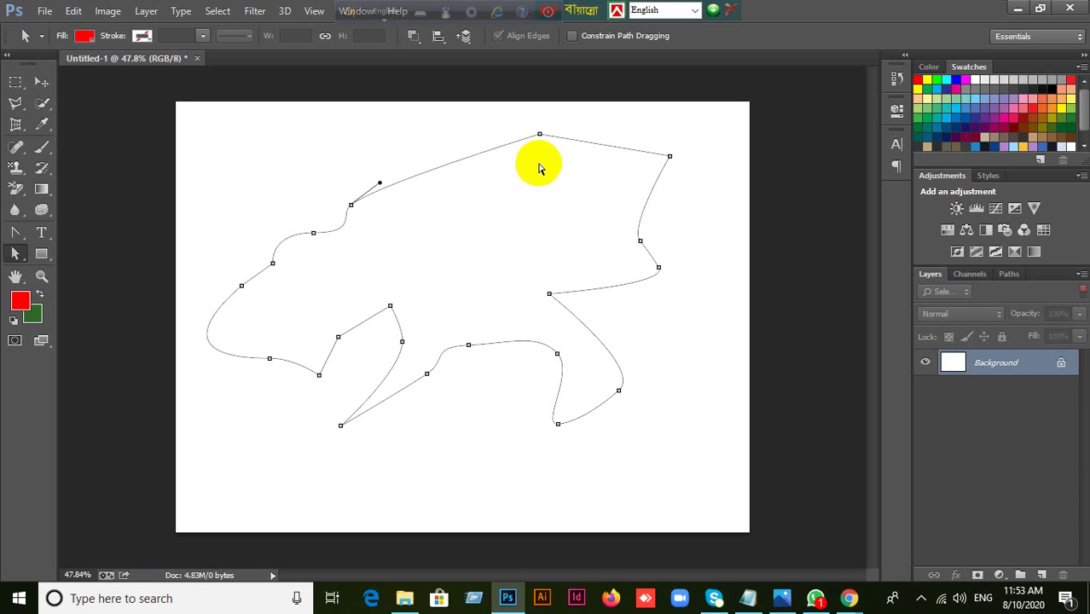
left_click(539, 135)
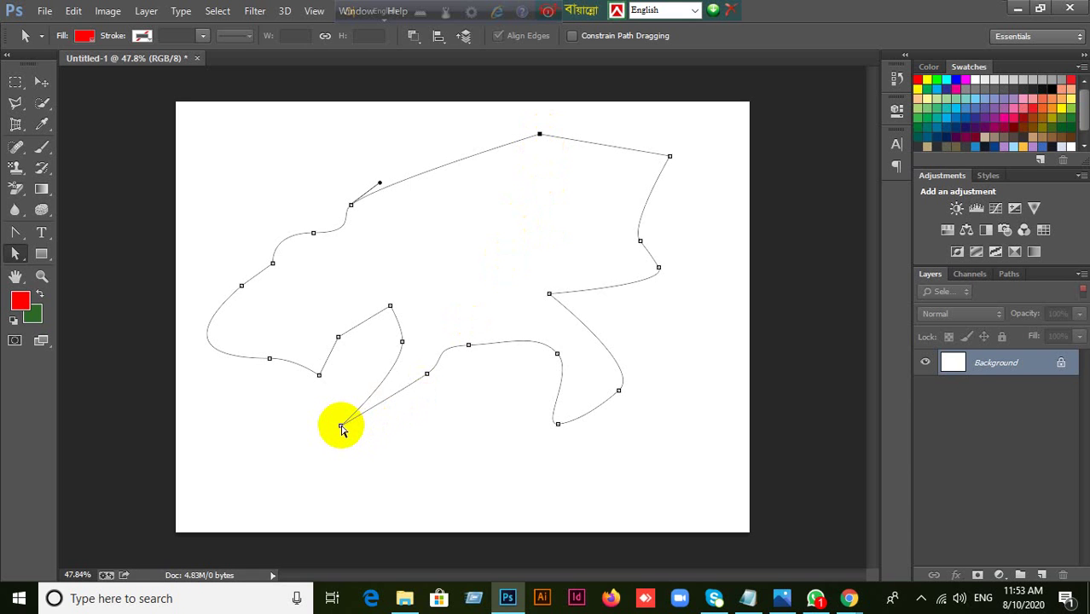
left_click(340, 426)
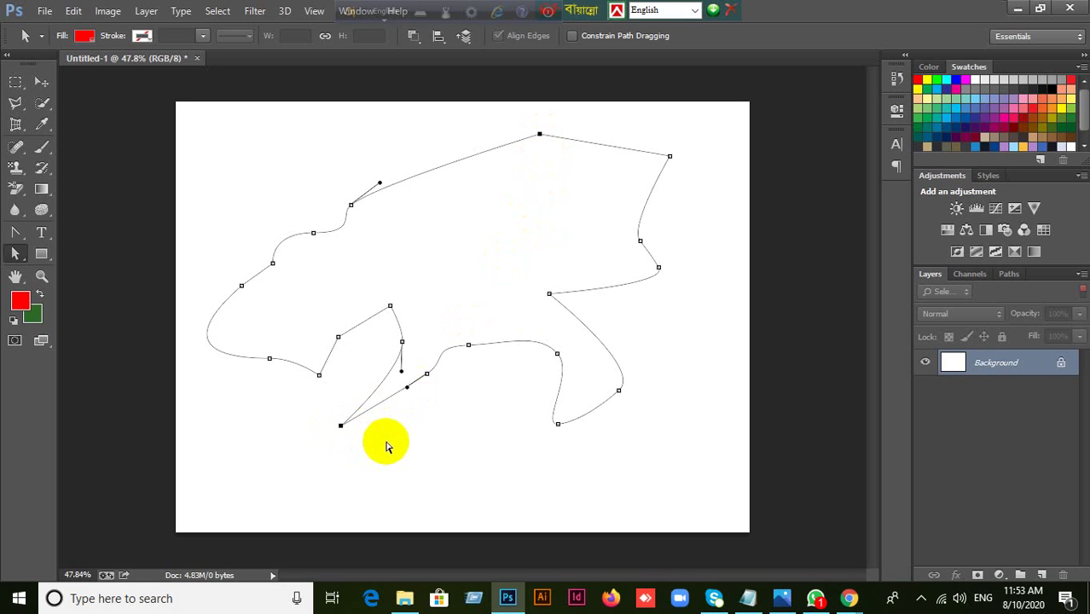
left_click_drag(341, 426, 325, 465)
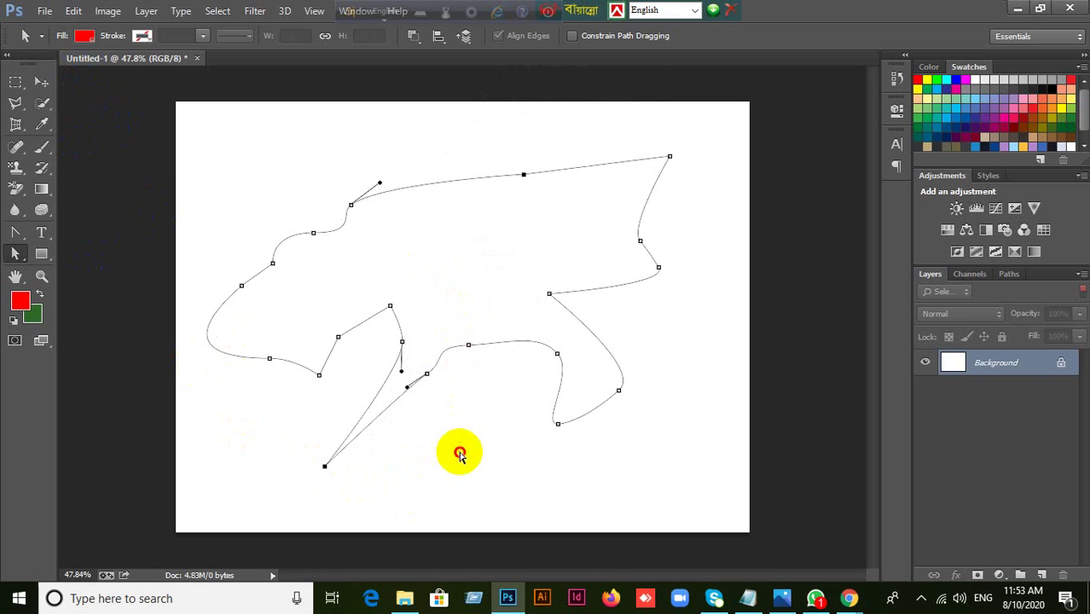
Step: Select the lower-right tip, inner hump and top-edge anchors together, nudge them slightly rightward, and deselect the path
left_click(568, 450)
left_click_drag(304, 140, 564, 454)
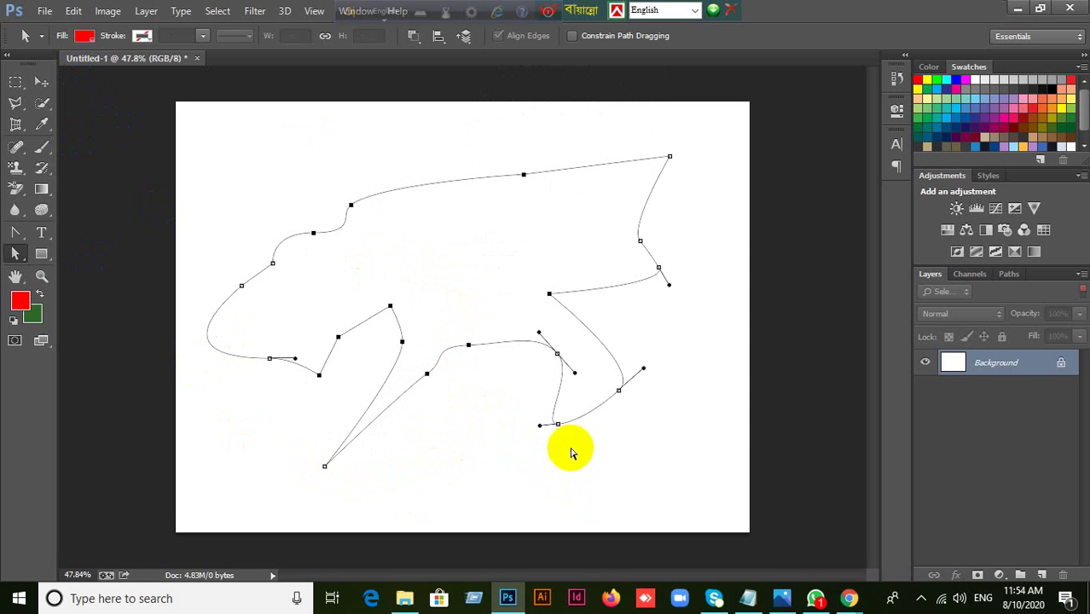
left_click(559, 425)
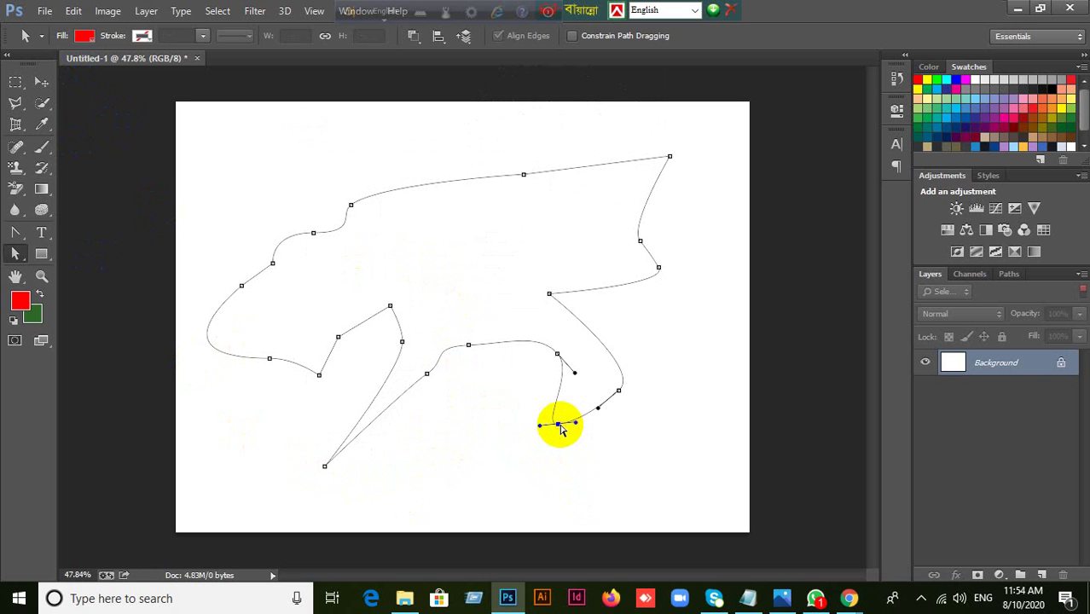
left_click(468, 346, "shift")
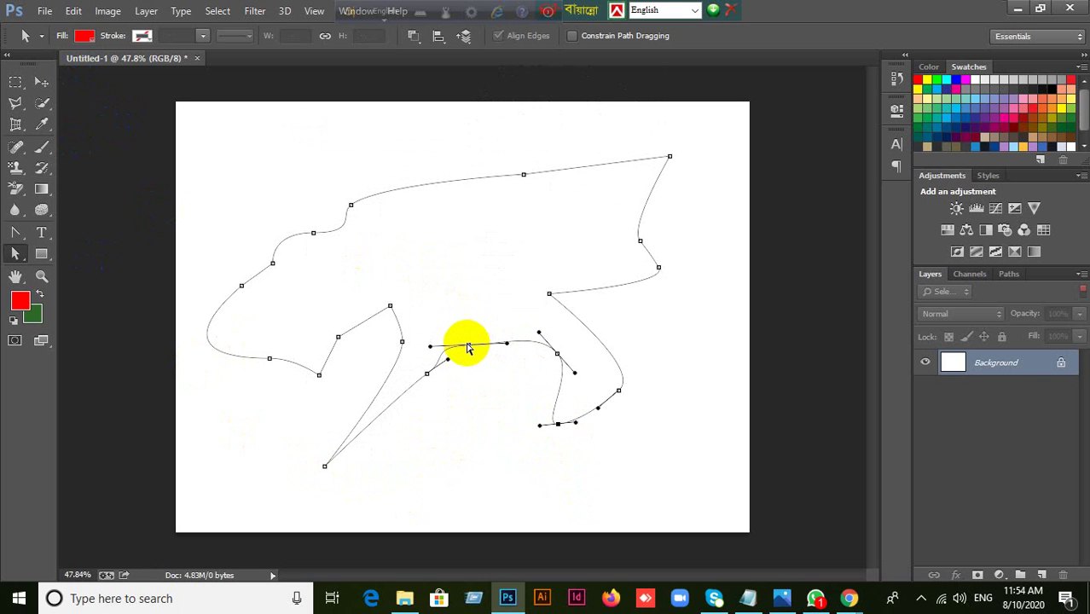
left_click(522, 175, "shift")
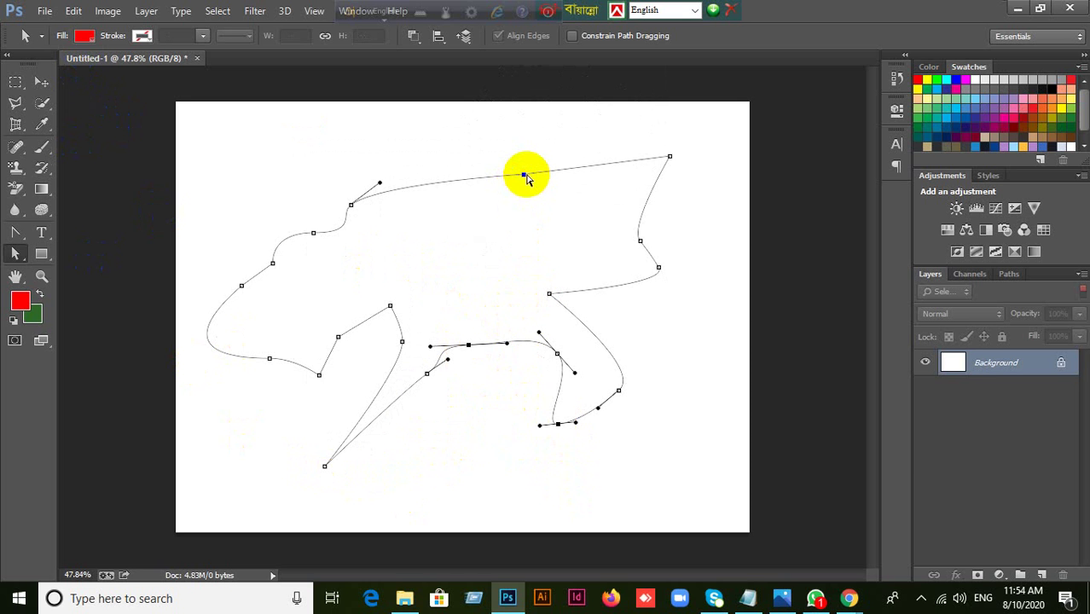
mouse_move(524, 174)
left_mouse_down()
mouse_move(430, 168)
mouse_move(540, 223)
mouse_move(516, 163)
mouse_move(516, 278)
mouse_move(500, 128)
mouse_move(519, 151)
mouse_move(508, 185)
mouse_move(532, 169)
mouse_move(540, 186)
mouse_move(516, 175)
mouse_move(531, 174)
left_mouse_up()
left_click(486, 275)
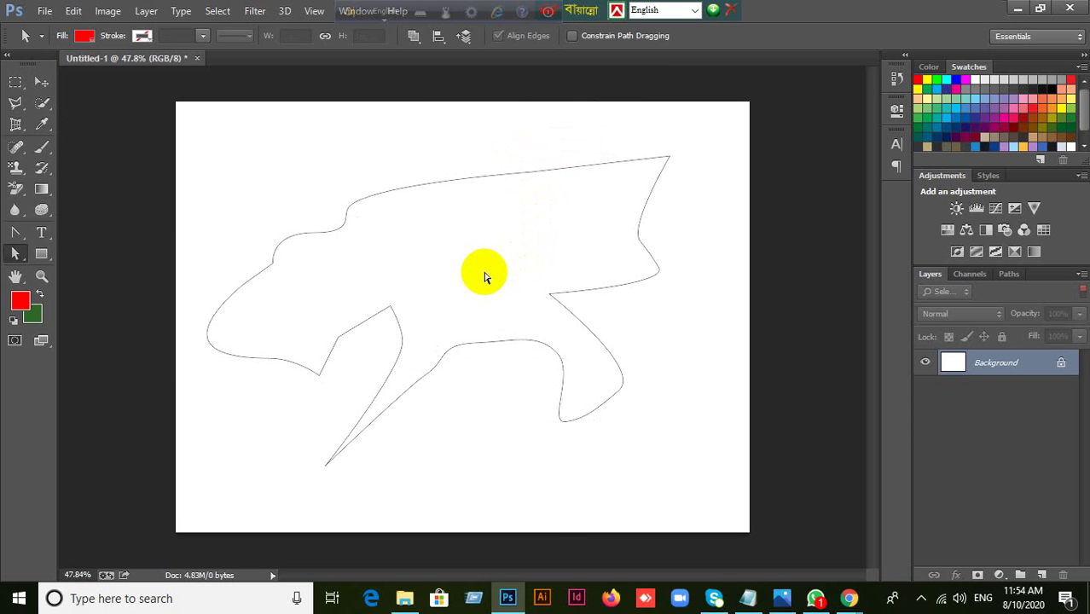
Step: Area-select the anchors across the middle of the path with the Direct Selection Tool
left_click_drag(282, 138, 601, 452)
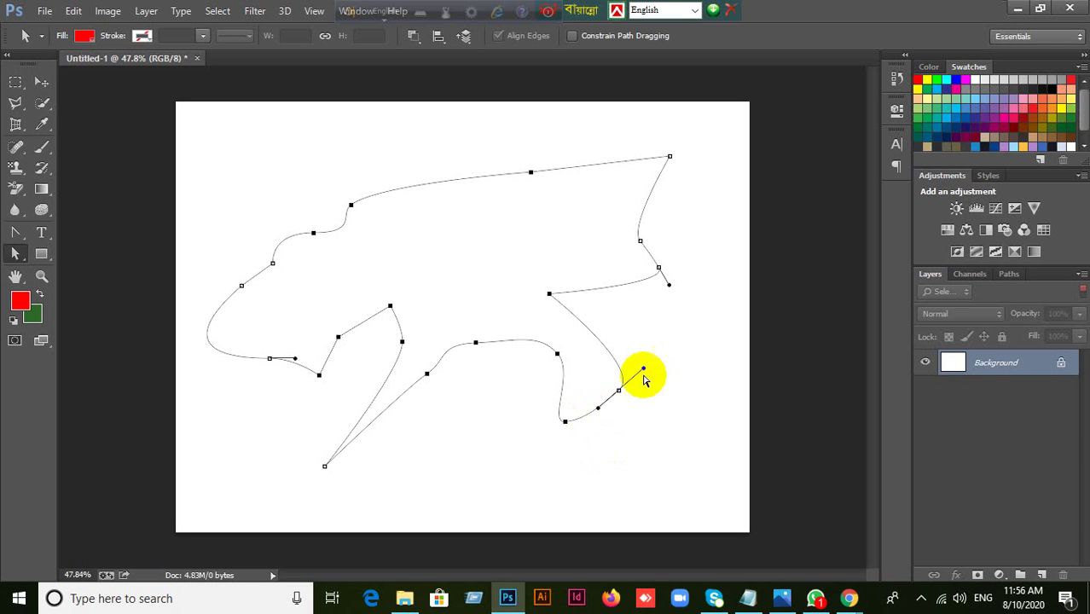
left_click(504, 599)
left_click(505, 603)
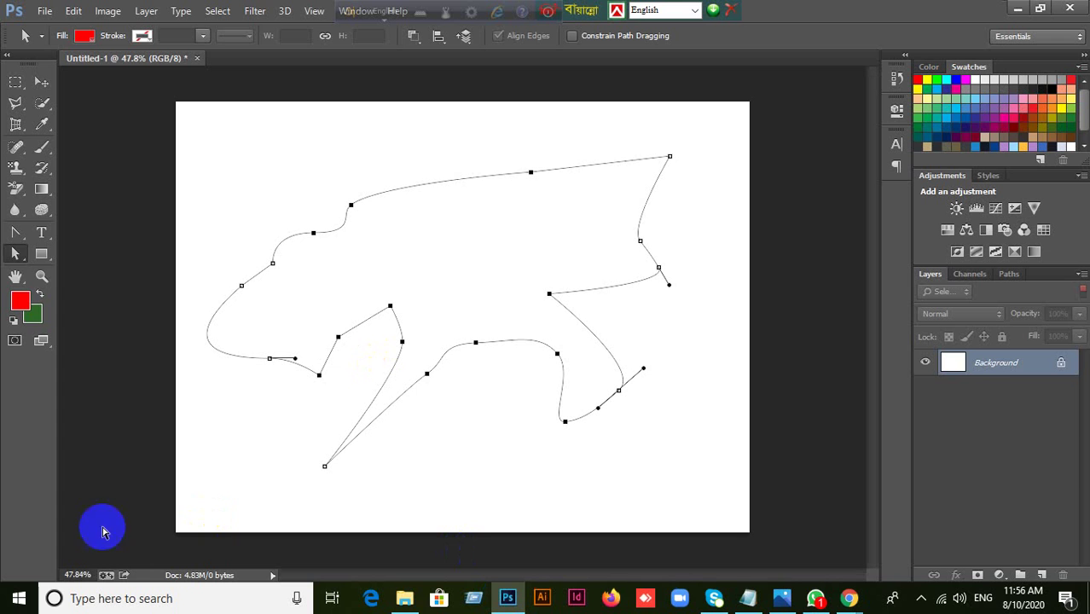
Step: Switch to the Path Selection Tool and select the entire path
right_click(14, 254)
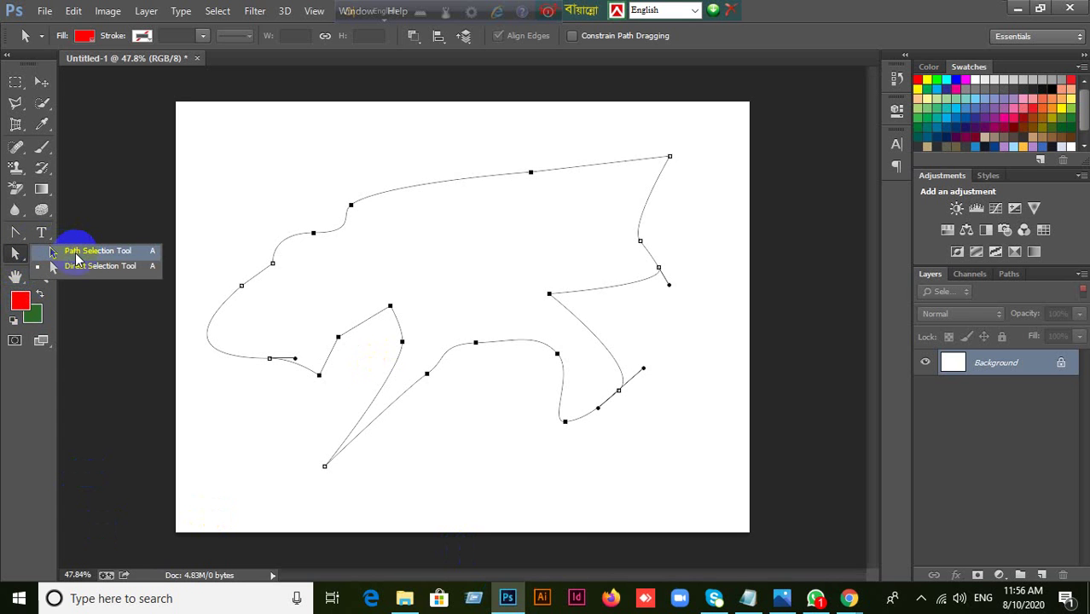
left_click(83, 266)
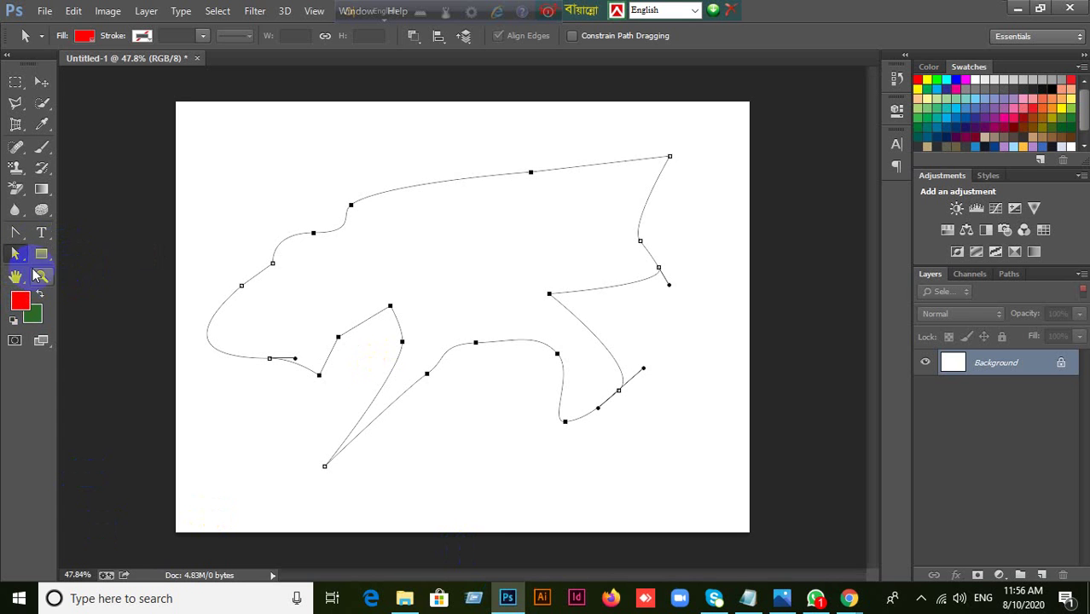
right_click(17, 253)
left_click(137, 278)
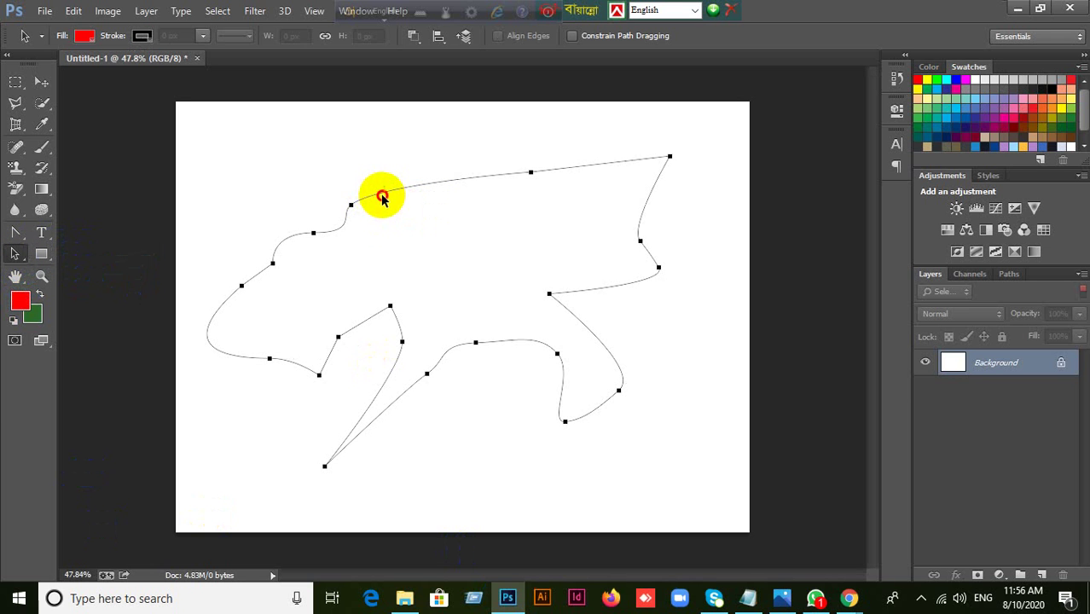
Step: Try to move the selected path with the Move Tool, and dismiss the resulting message
left_click(41, 82)
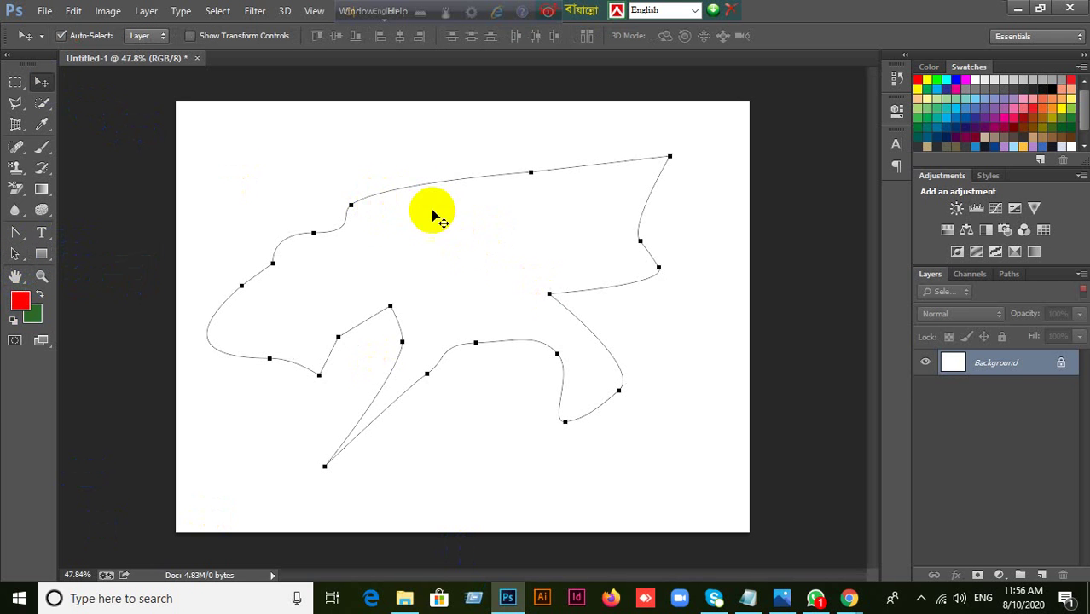
left_click(381, 159)
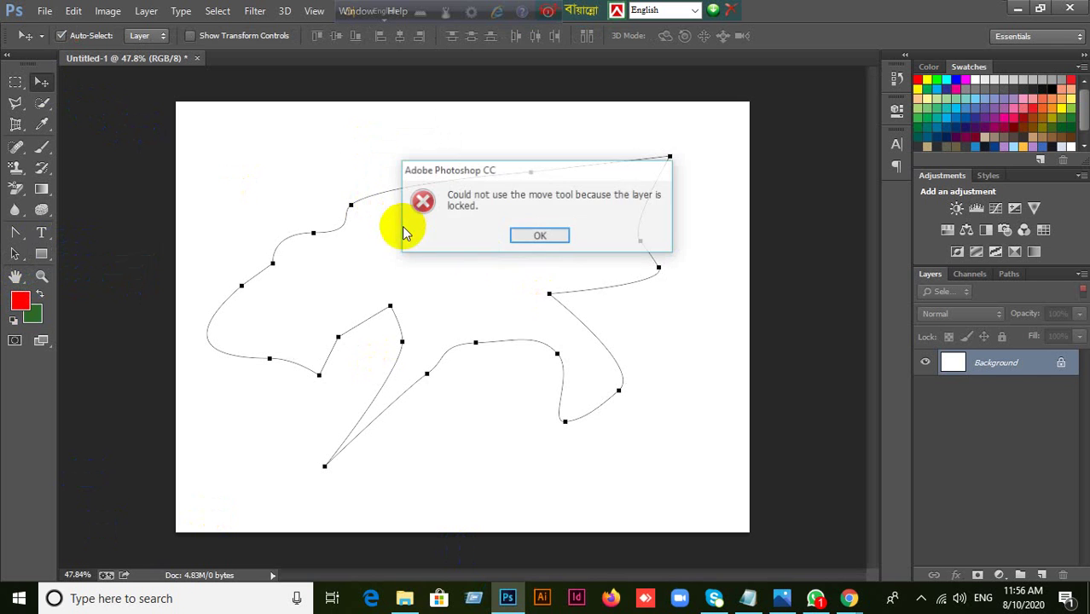
left_click(522, 234)
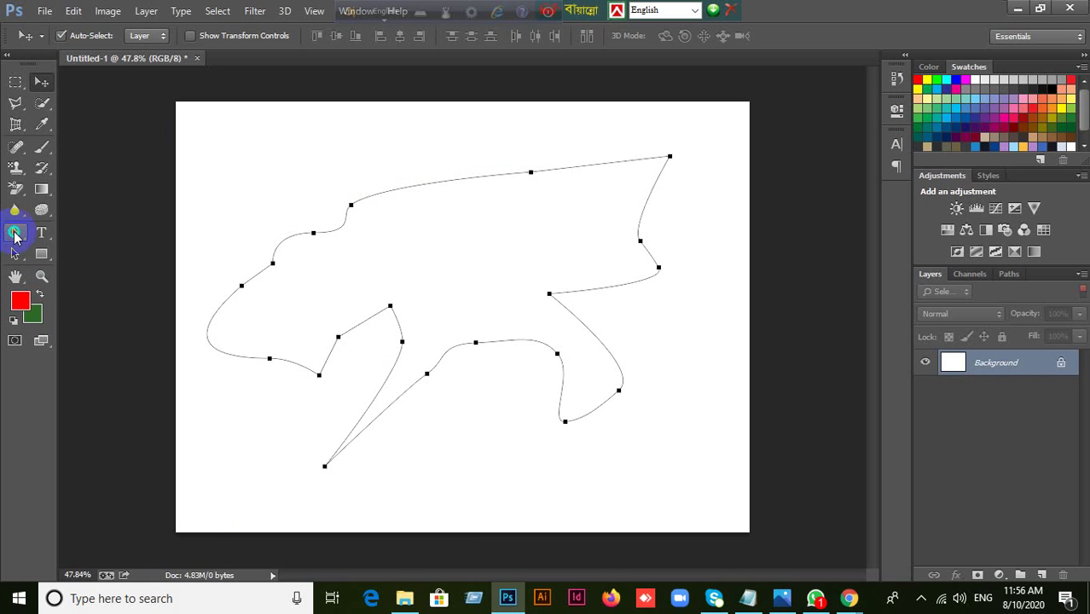
Step: With the Path Selection Tool, move the whole path about 113 px rightward and 21 px upward
left_click(15, 232)
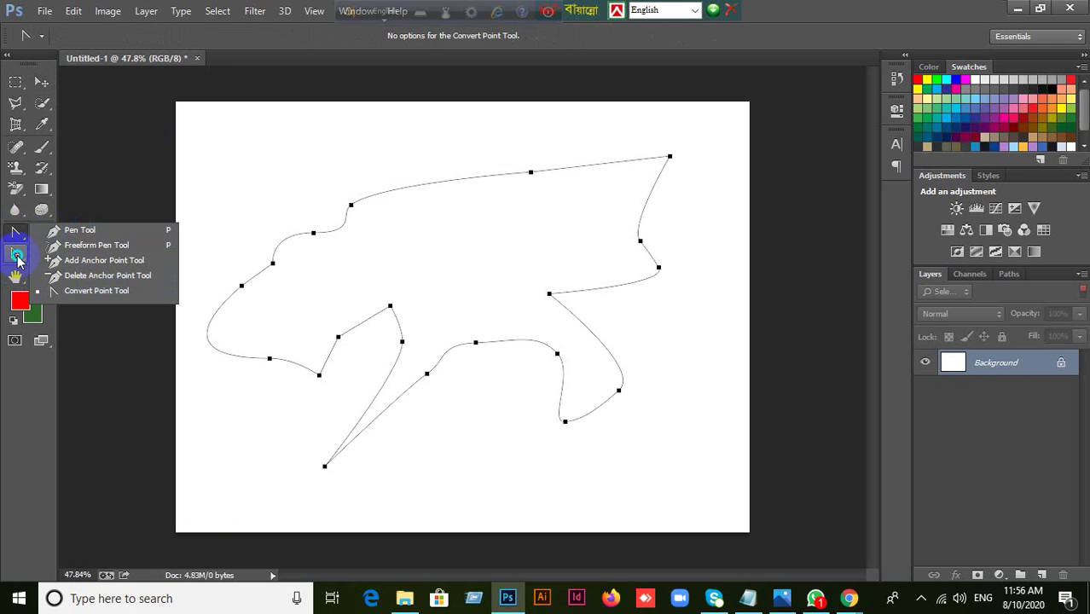
left_click_drag(15, 254, 76, 257)
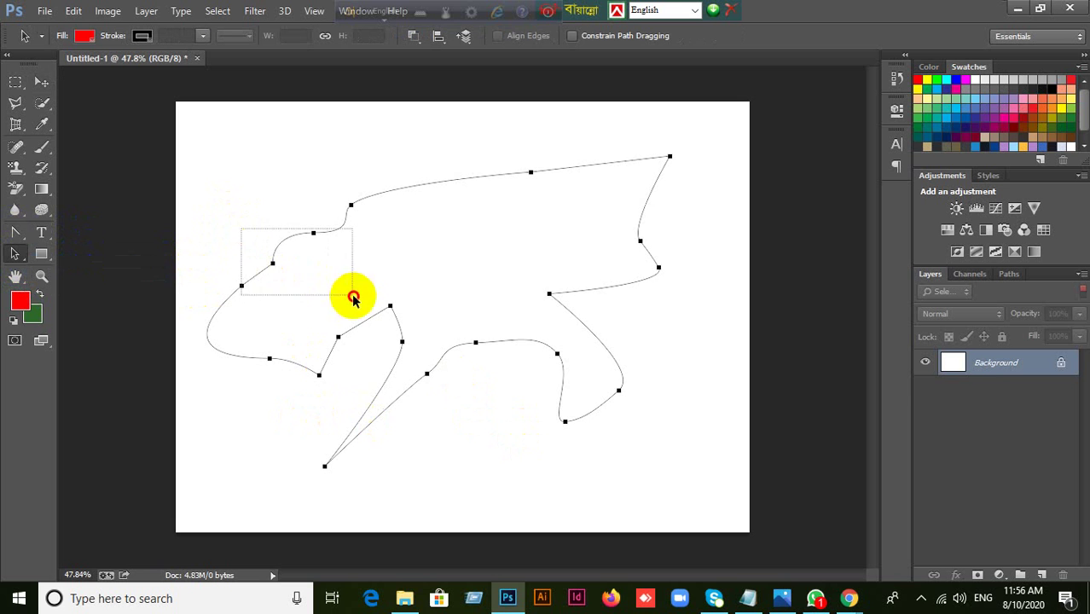
left_click_drag(273, 263, 317, 250)
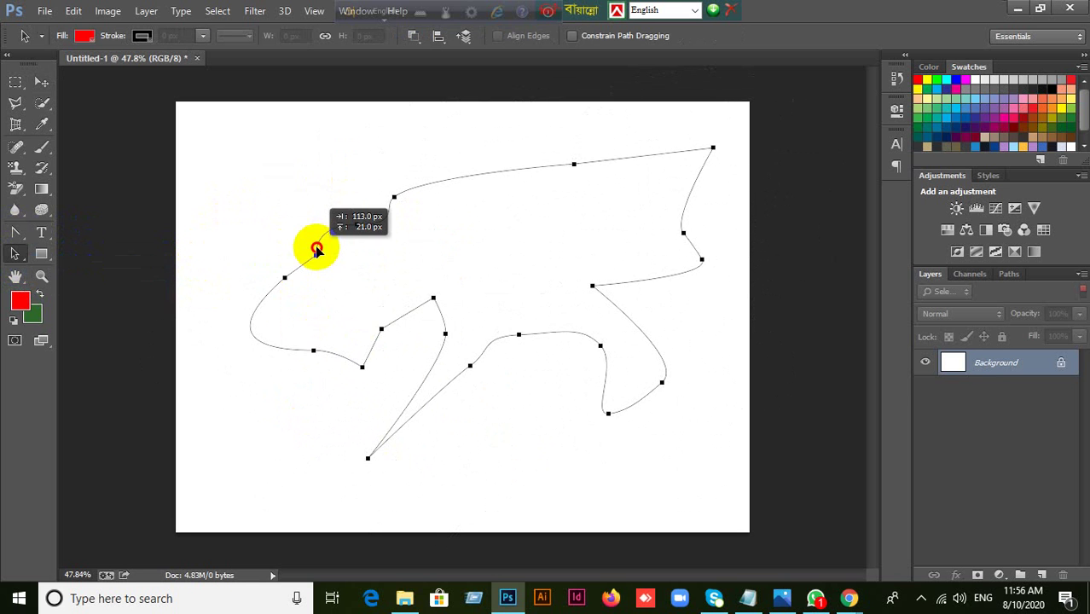
Step: Try the Move Tool again near the path's left-hand curve, and close the error message
left_click(42, 83)
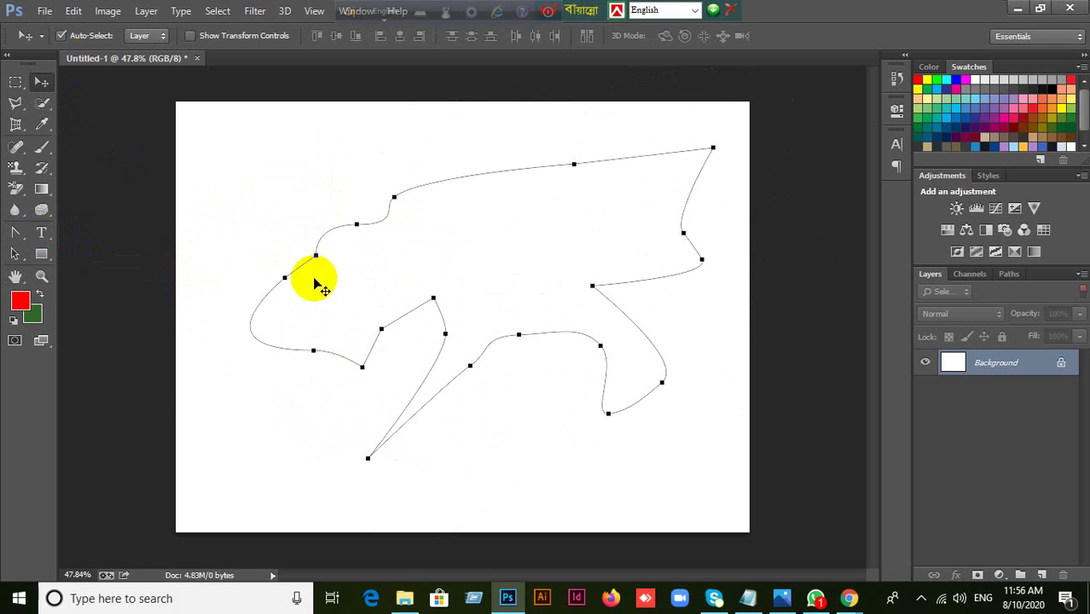
left_click(294, 271)
left_click_drag(256, 242, 254, 245)
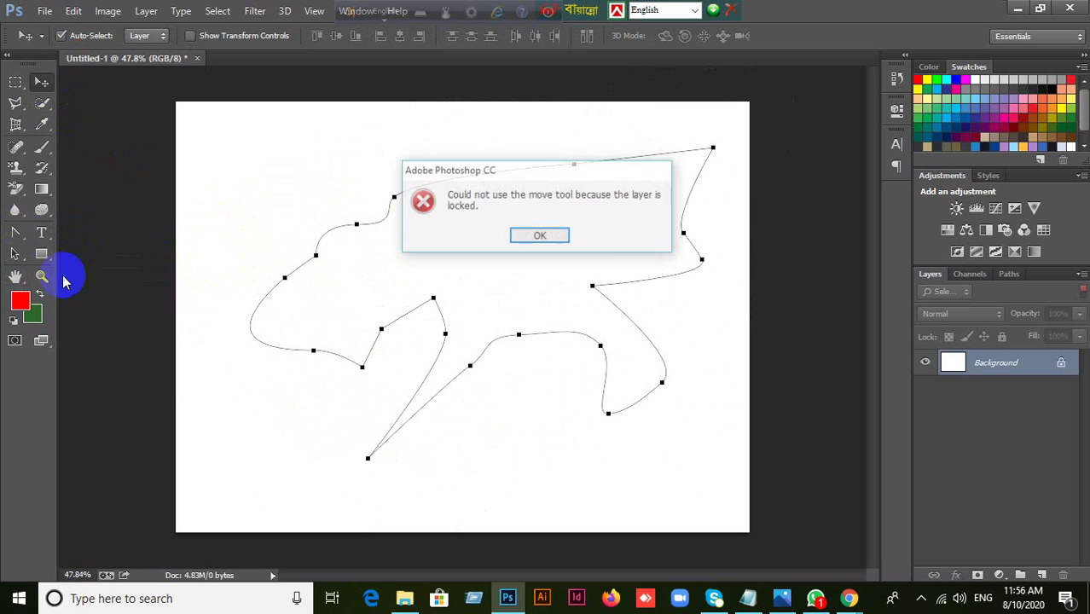
left_click(536, 234)
Step: Return to the Path Selection Tool and move the entire path up and leftward, close to the canvas's upper edge
left_click(17, 254)
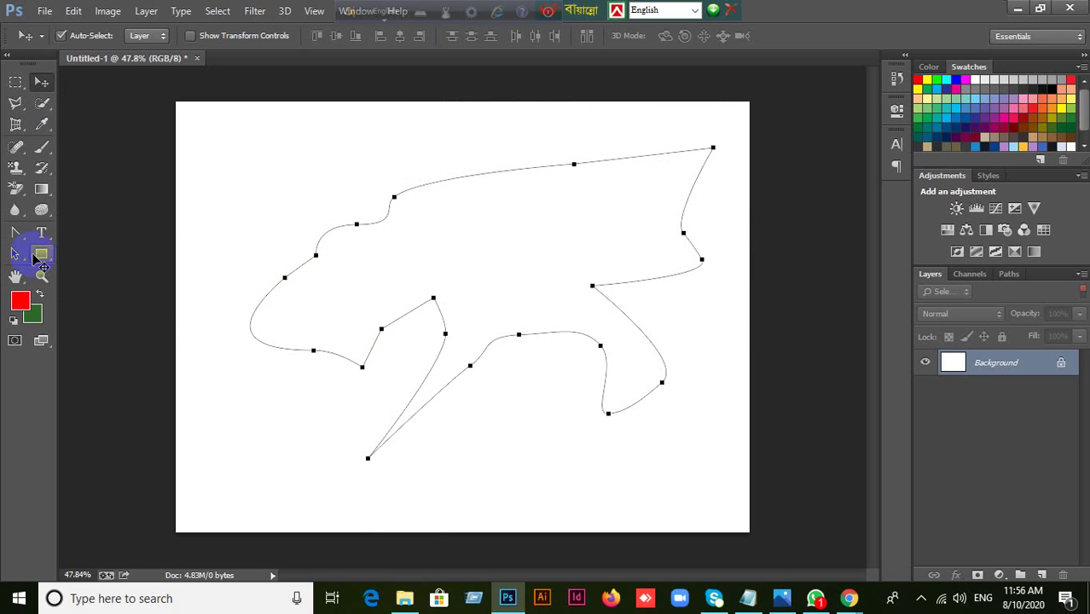
left_click_drag(16, 253, 84, 252)
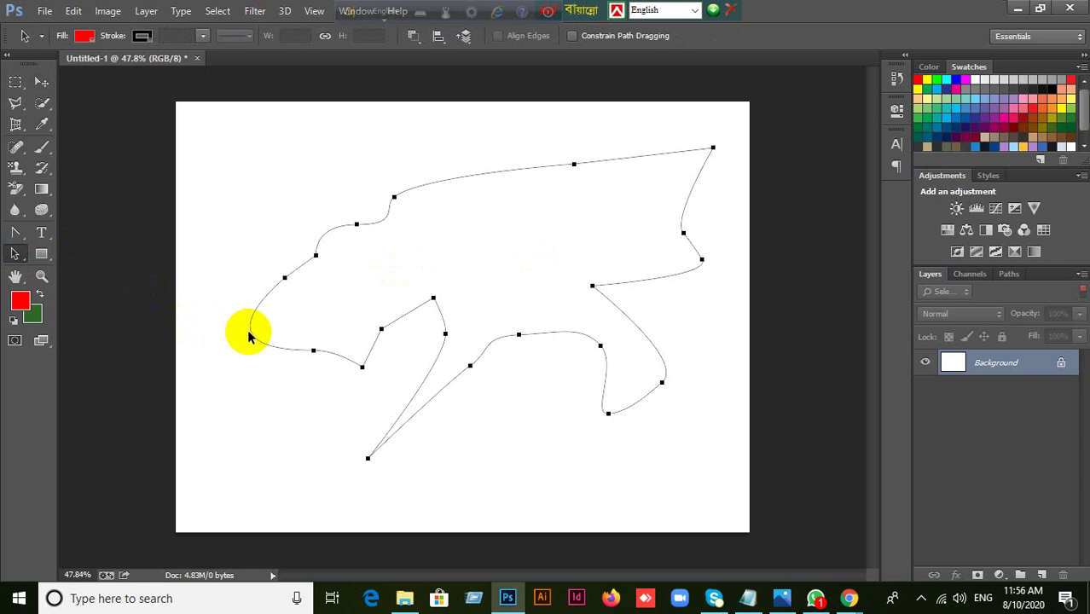
left_click_drag(250, 337, 205, 301)
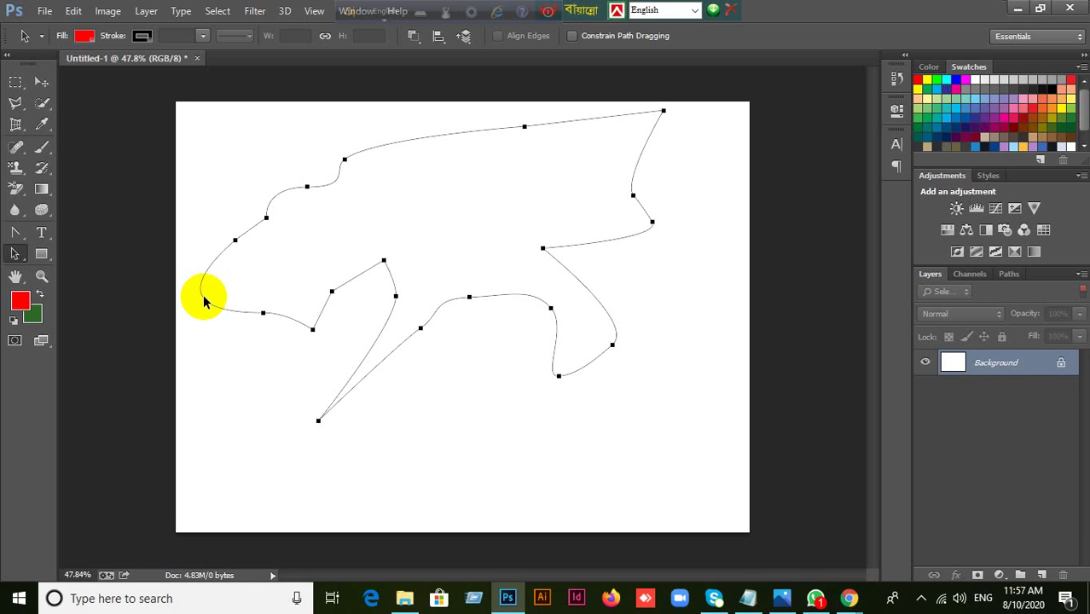
Step: Try pulling the path downward by its lower-left outline with the Move Tool, and dismiss the locked-layer message
left_click(72, 72)
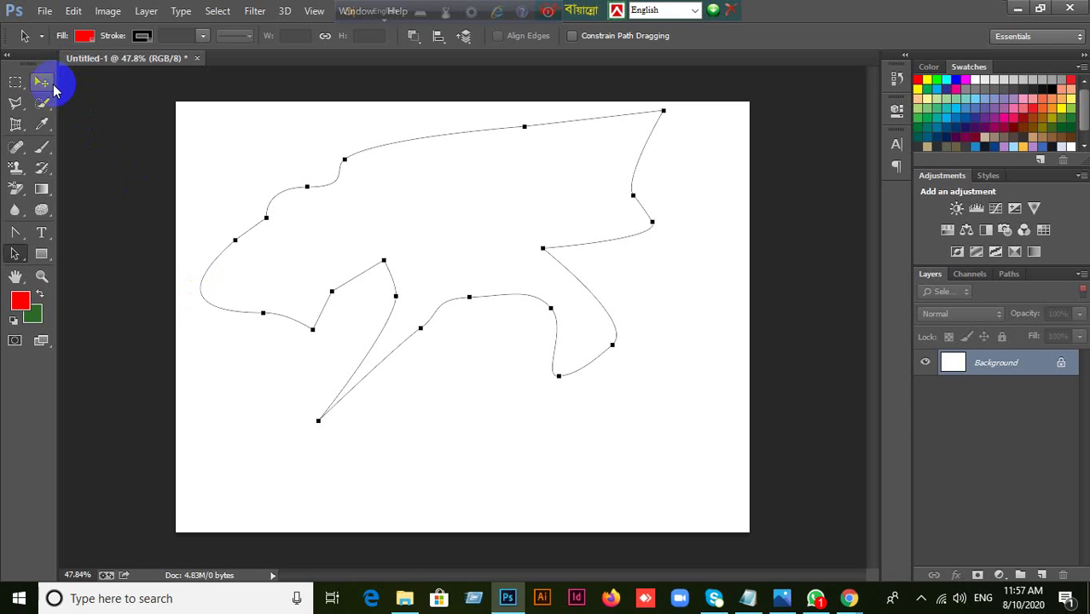
left_click(49, 84)
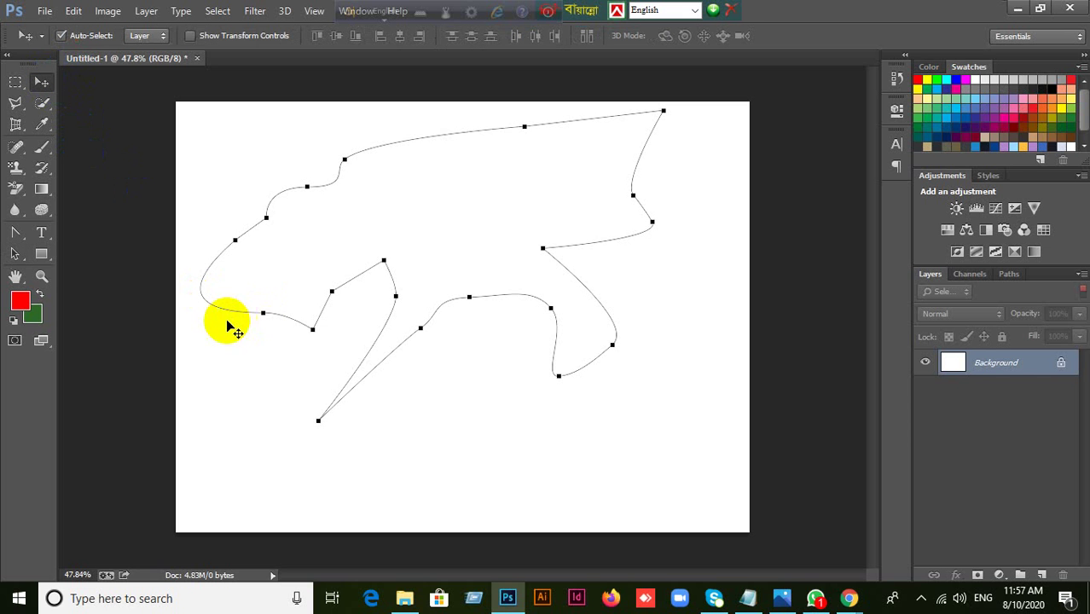
left_click_drag(219, 310, 220, 335)
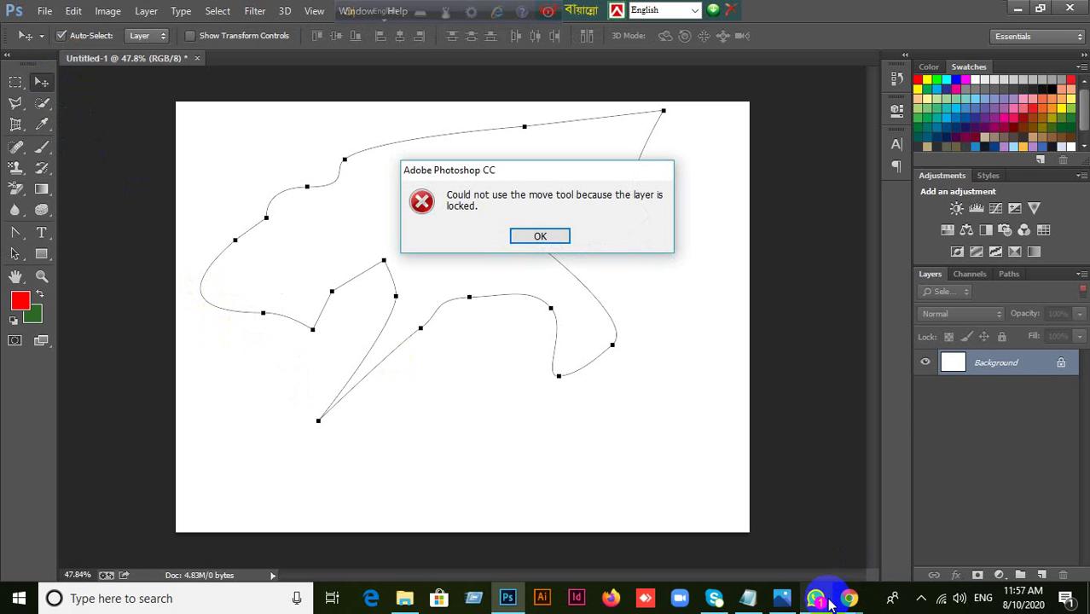
left_click(544, 237)
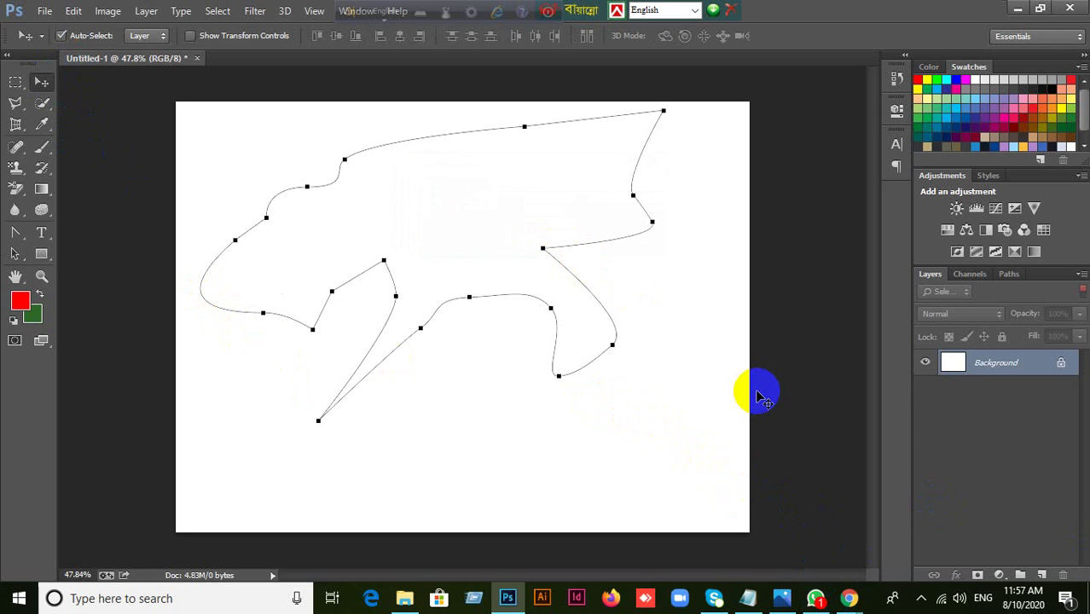
Step: Start deleting the Work Path, decline the deletion, and compare the document's layer list with its path list
left_click(1009, 274)
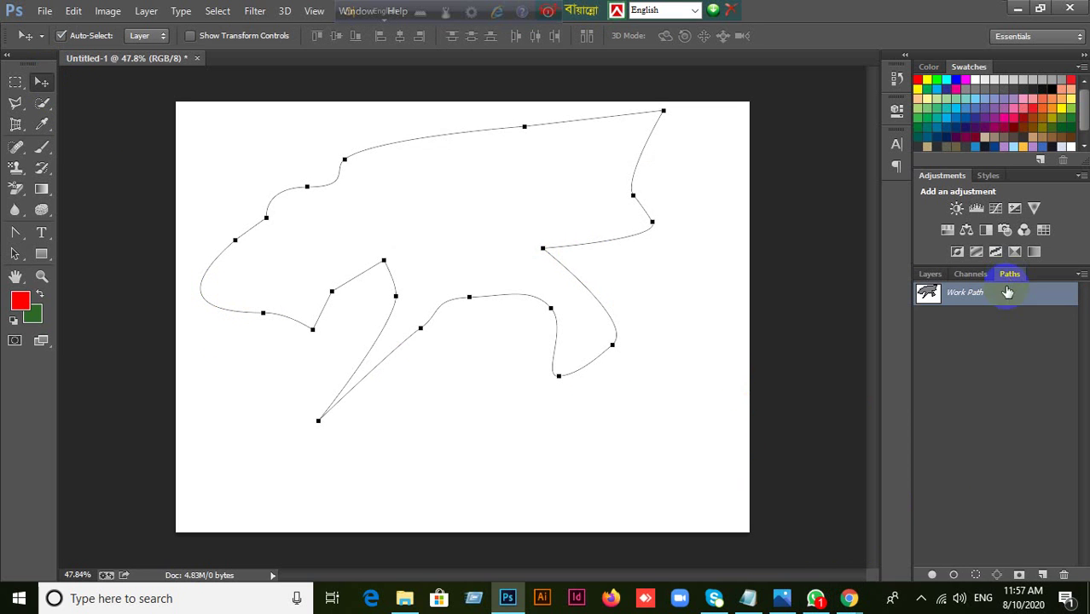
left_click(929, 293)
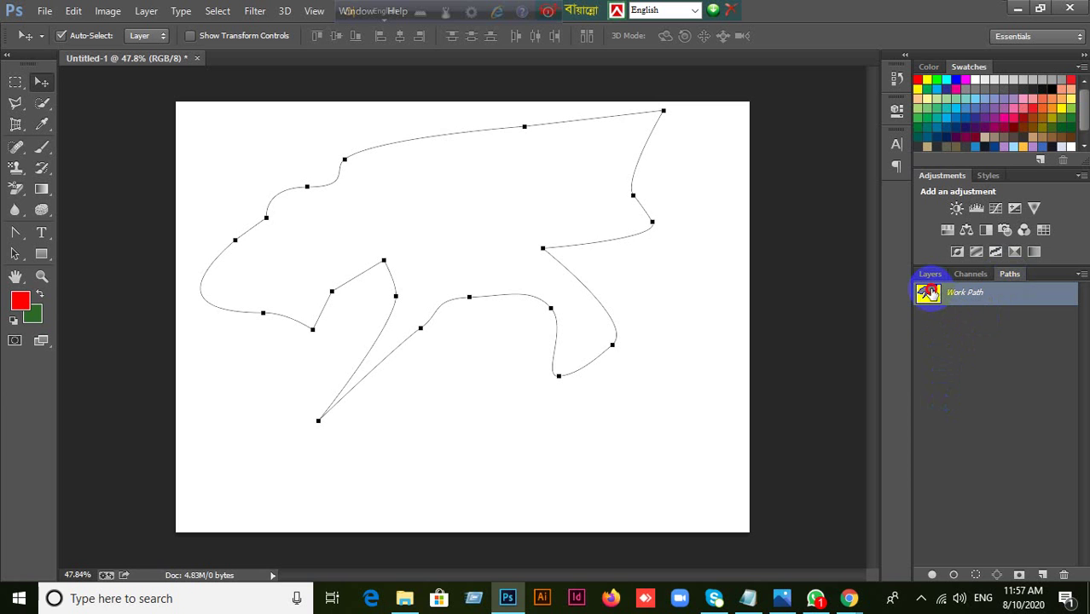
left_click(1064, 575)
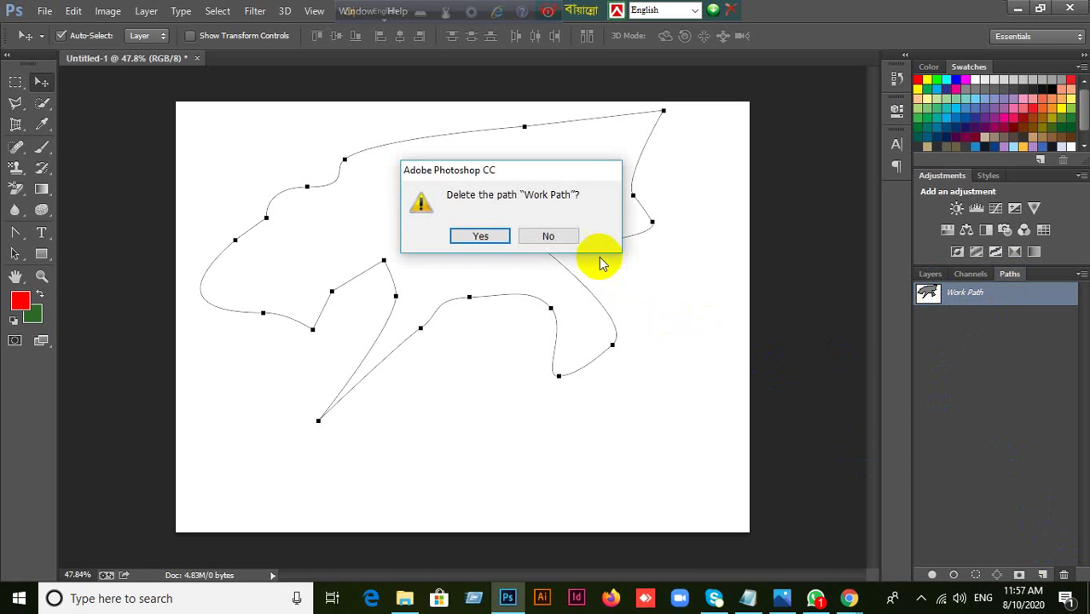
left_click(549, 236)
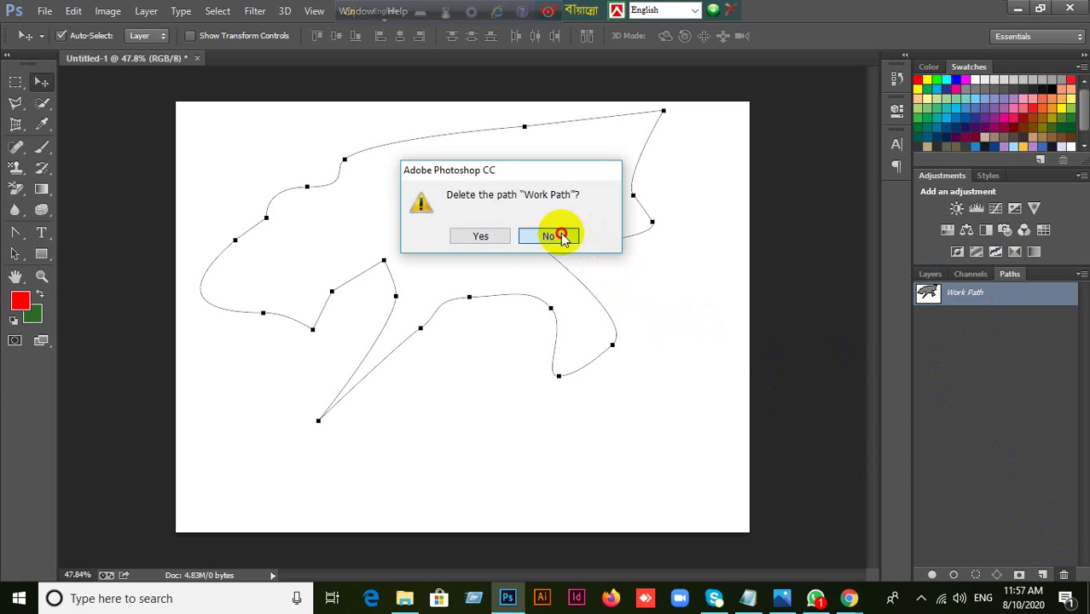
left_click(933, 274)
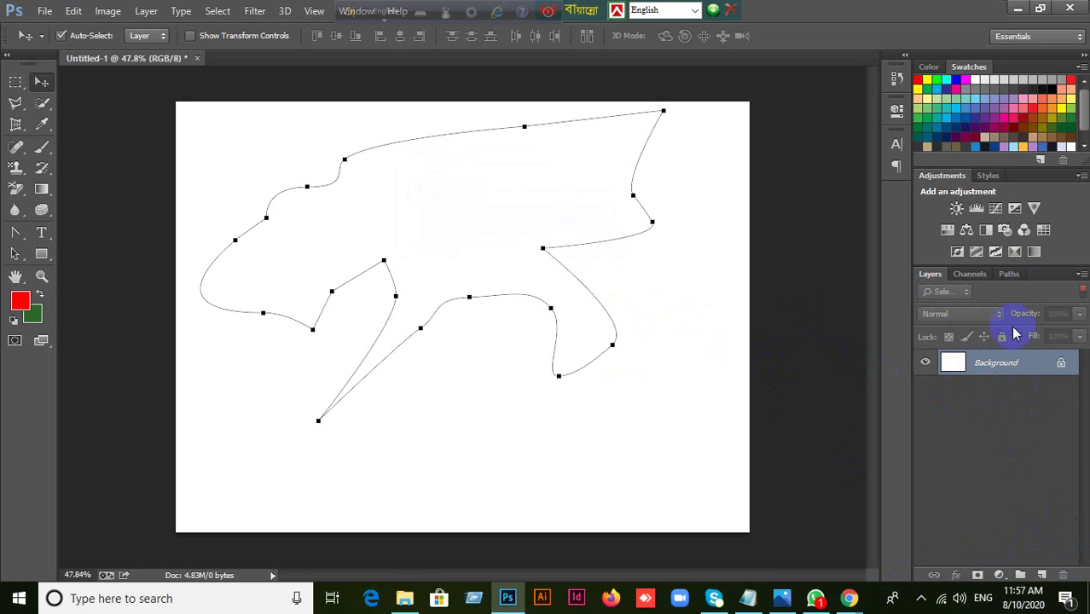
left_click(1009, 274)
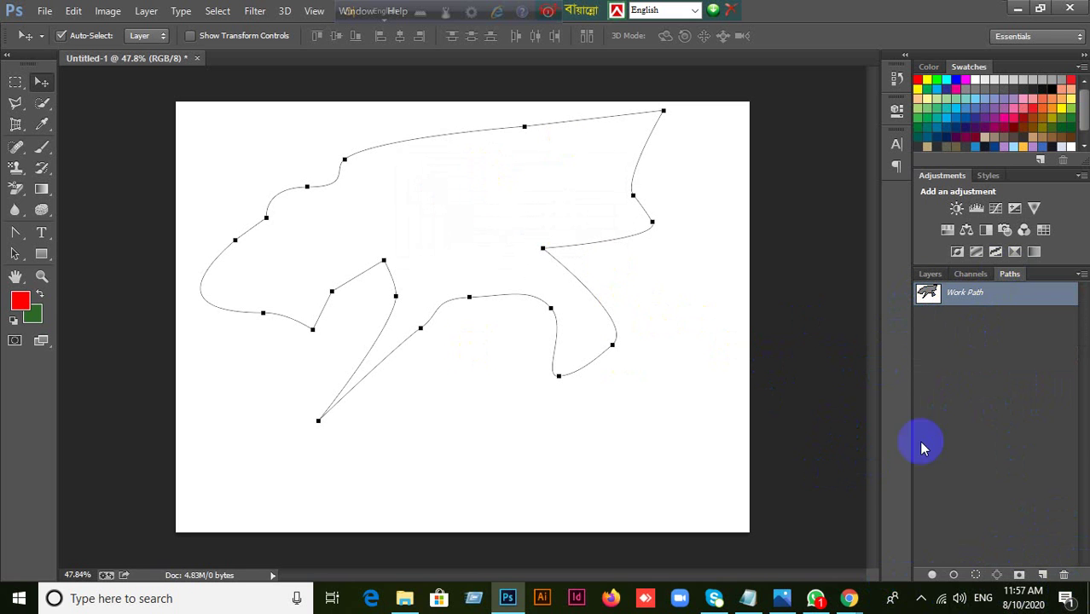
Step: Delete the path's upper and right-hand anchor points one by one with the Delete Anchor Point Tool
left_click(928, 275)
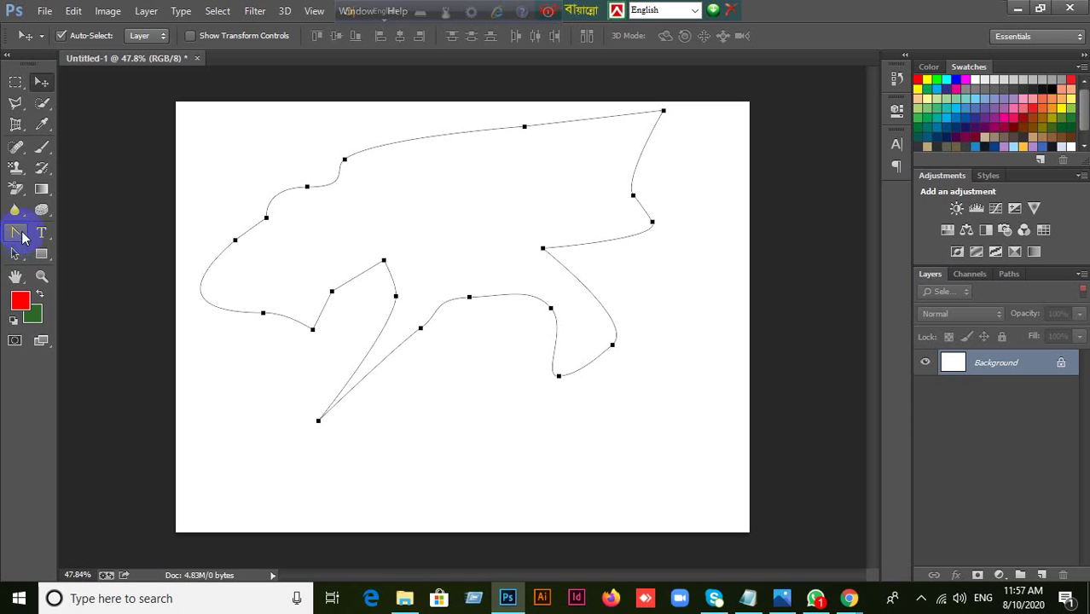
left_click(19, 236)
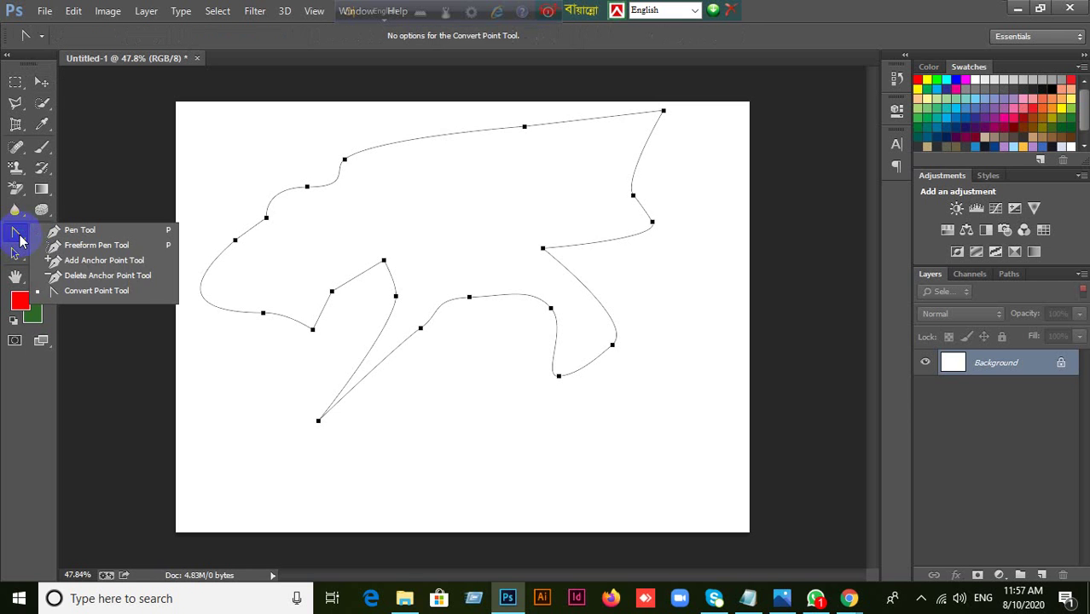
left_click(72, 276)
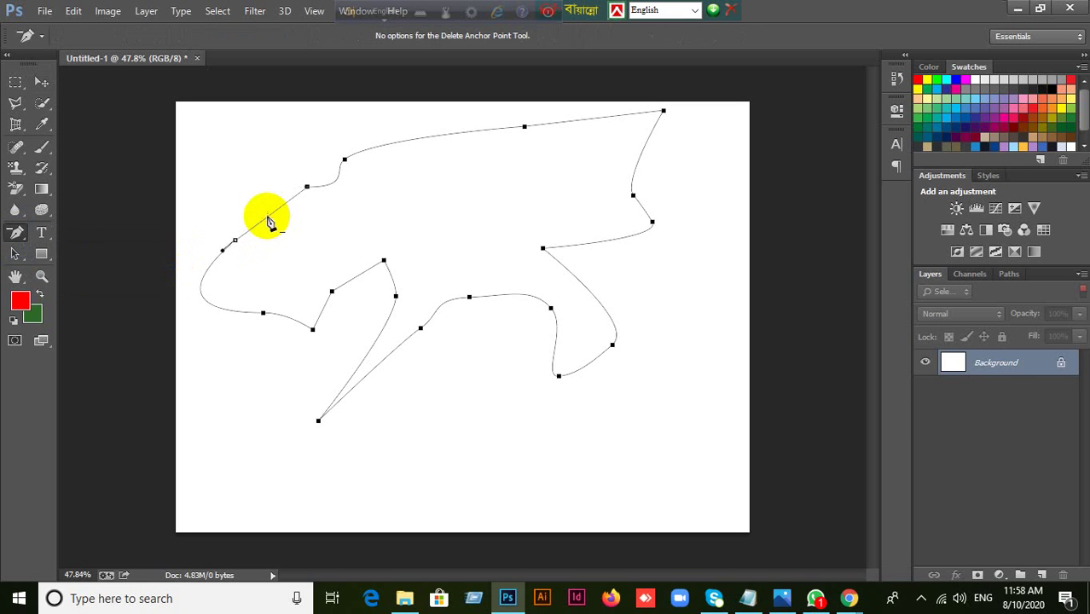
left_click(307, 186)
left_click(345, 158)
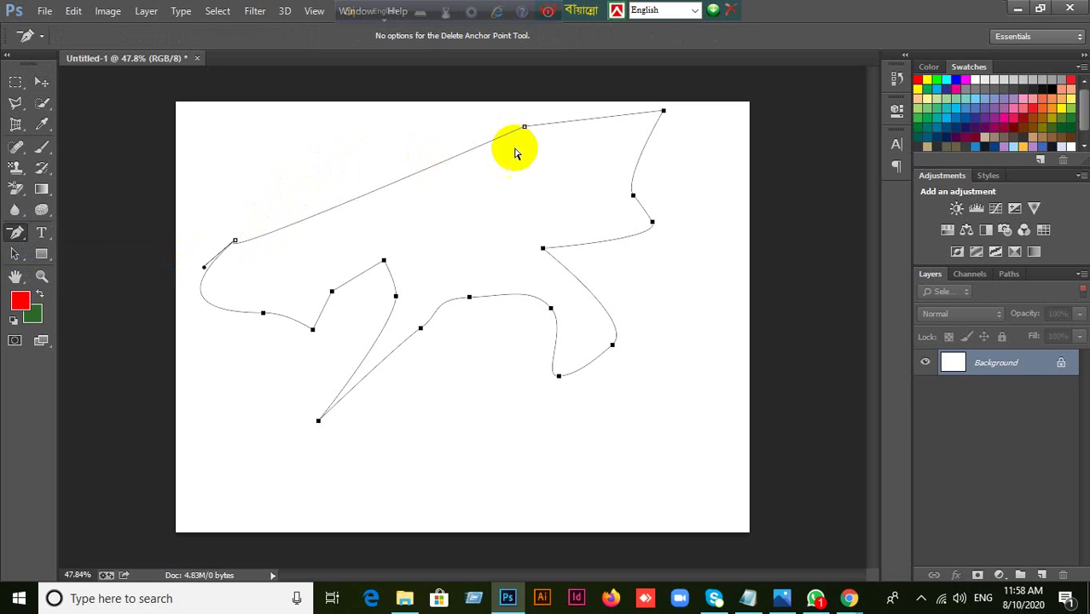
left_click(524, 126)
left_click(664, 111)
left_click(633, 196)
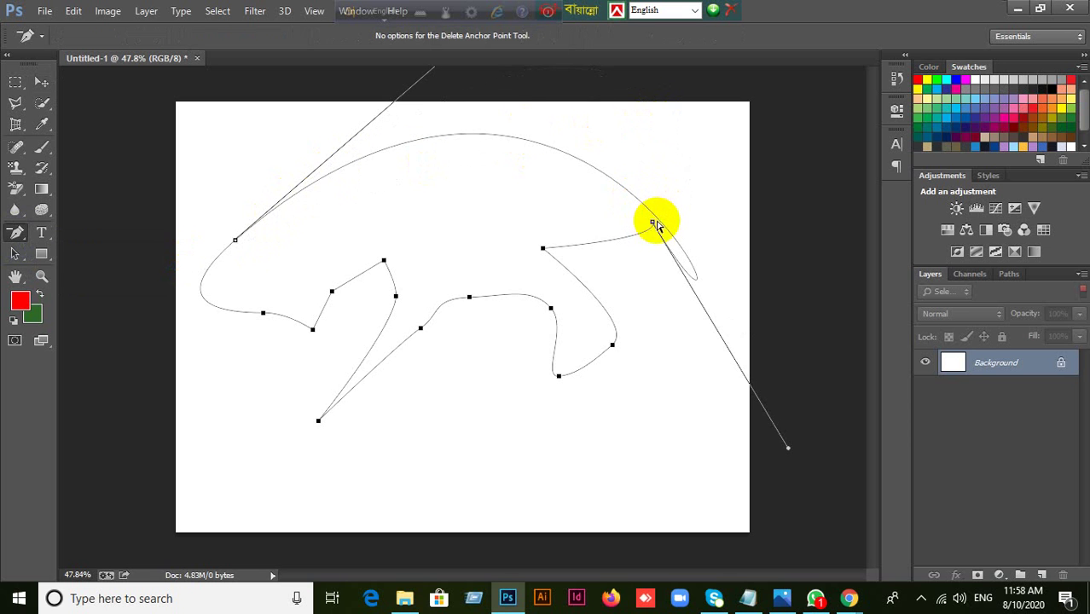
left_click(654, 223)
left_click(543, 249)
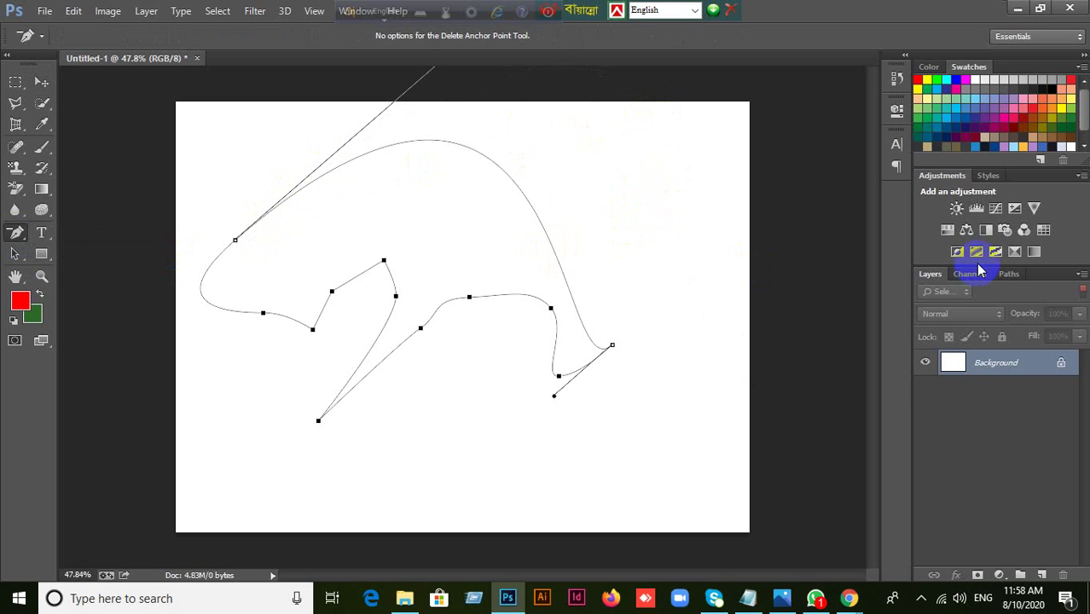
Step: Delete the Work Path, confirm the deletion, and compare the document's layer list with its path list
left_click(1008, 273)
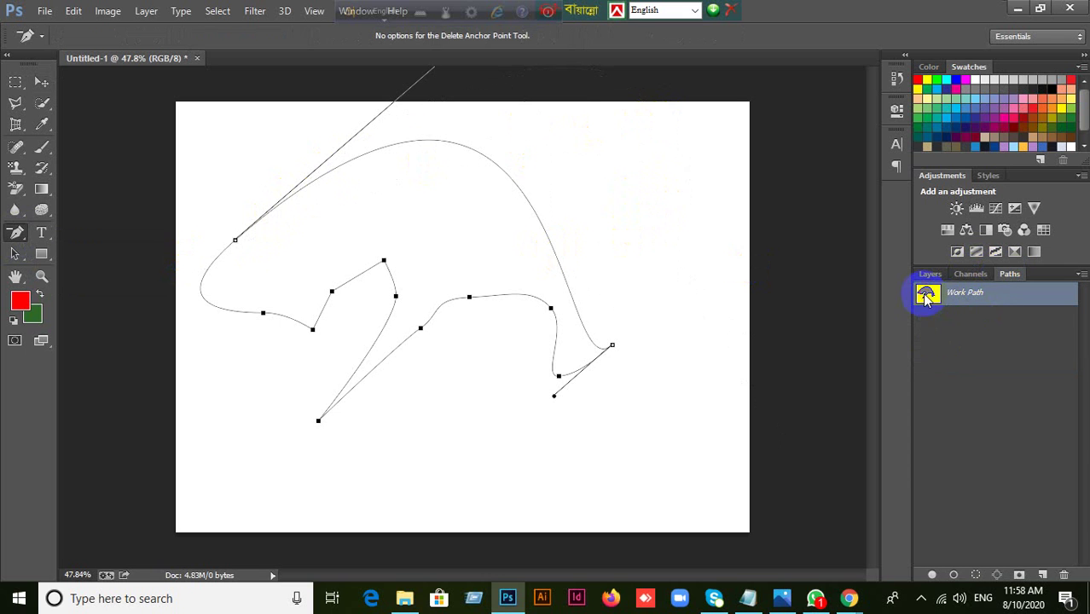
left_click(1063, 574)
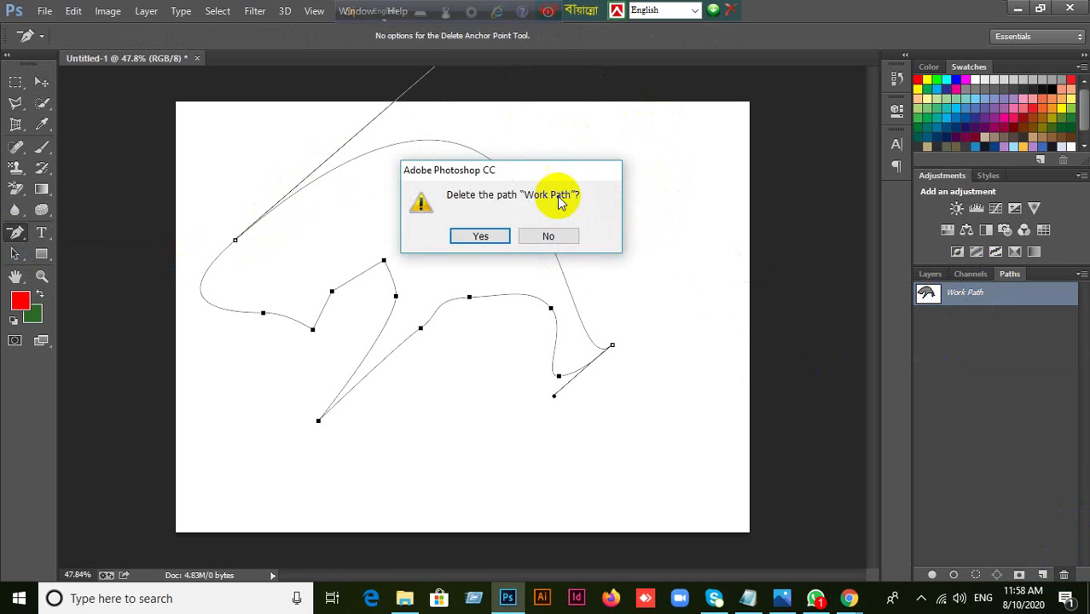
left_click(480, 236)
left_click(933, 274)
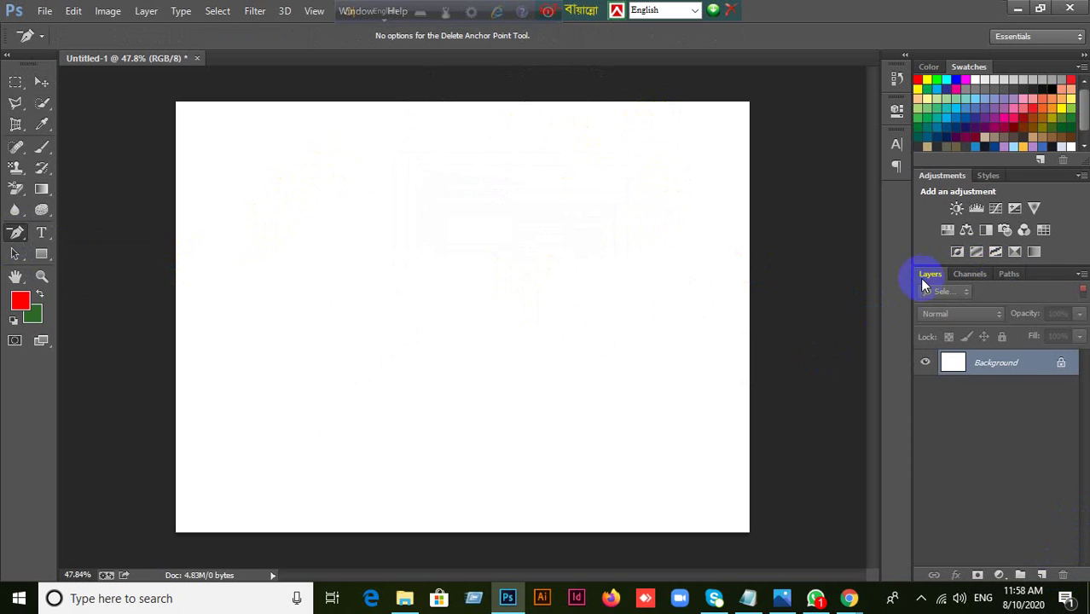
left_click(1013, 274)
left_click(931, 274)
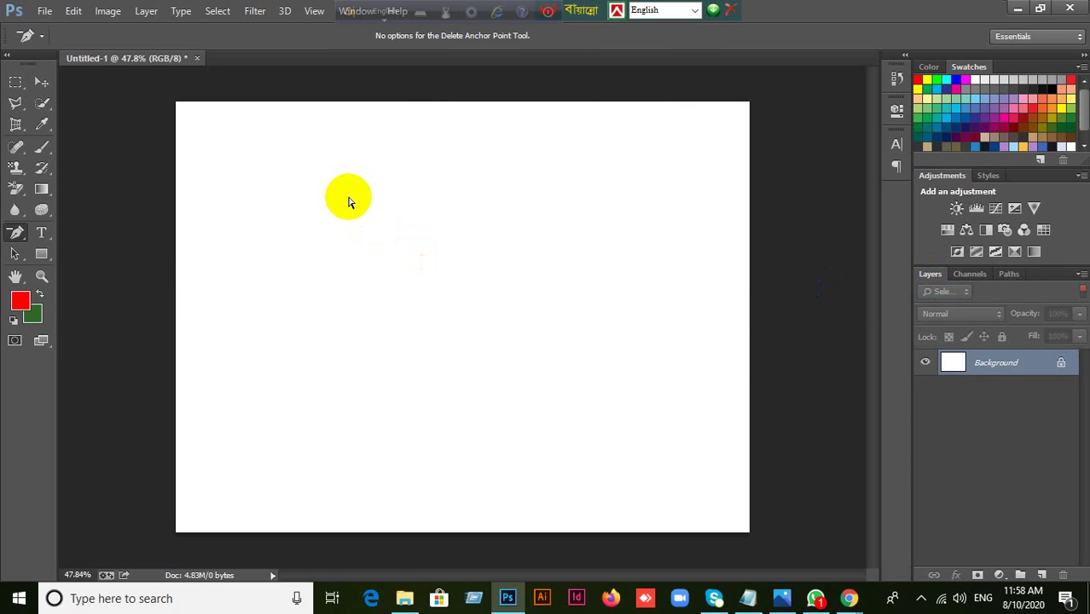
Step: Draw a wide freehand selection across the canvas's upper half with the Lasso Tool, and deselect it
left_click_drag(12, 244, 97, 249)
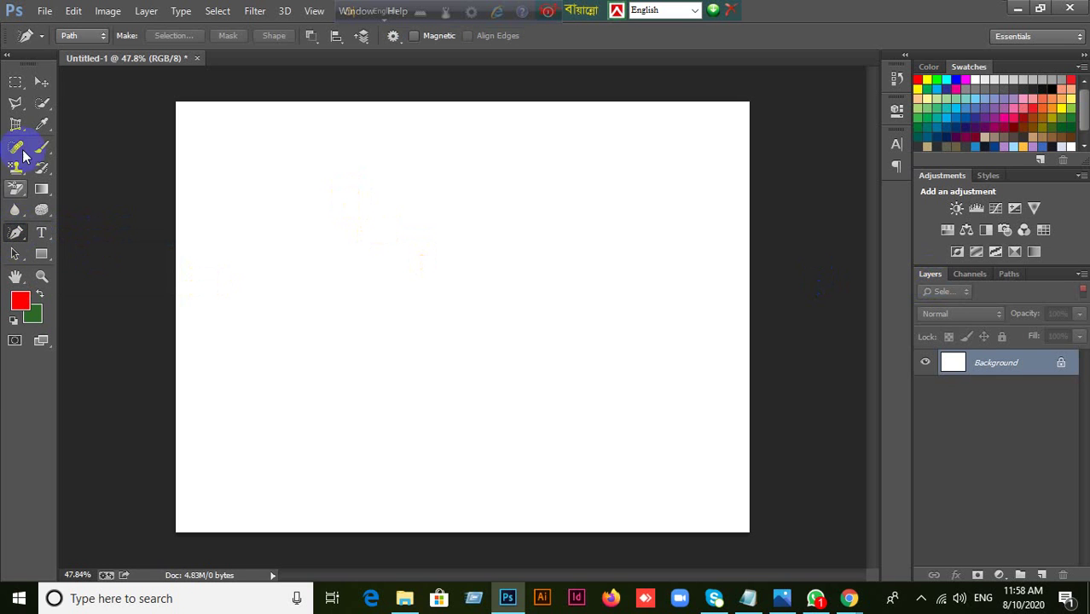
mouse_move(16, 104)
left_mouse_down()
mouse_move(30, 136)
mouse_move(51, 133)
mouse_move(38, 106)
mouse_move(67, 102)
left_mouse_up()
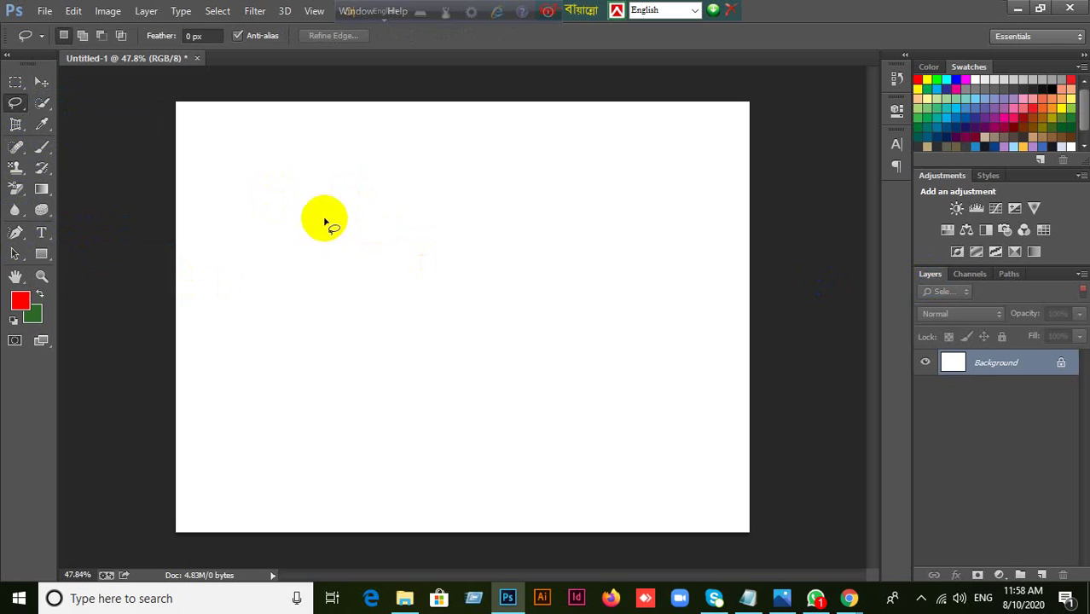
mouse_move(325, 216)
left_mouse_down()
mouse_move(431, 150)
mouse_move(533, 144)
mouse_move(670, 222)
mouse_move(687, 270)
mouse_move(596, 309)
mouse_move(522, 267)
mouse_move(455, 279)
mouse_move(401, 308)
mouse_move(311, 319)
mouse_move(281, 257)
mouse_move(325, 216)
left_mouse_up()
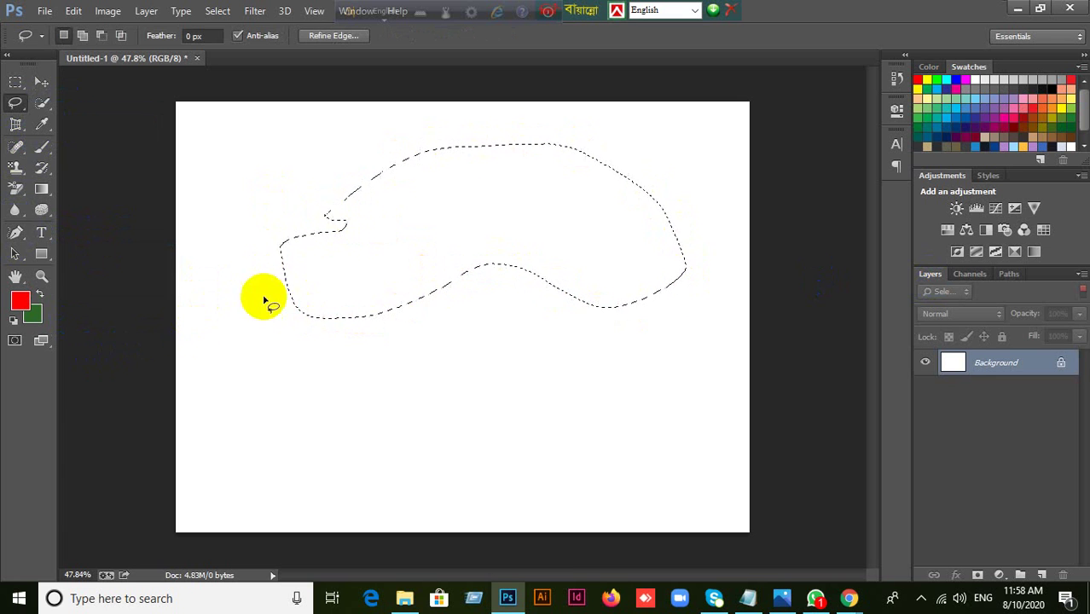
left_click(298, 287)
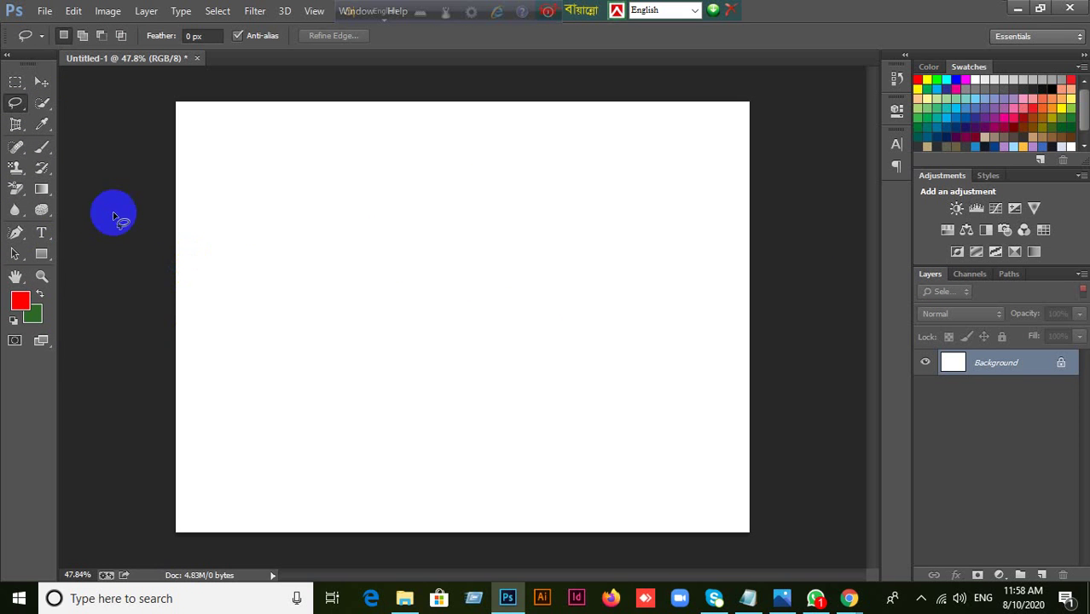
Step: Draw a red freehand shape about 898 by 653 px with the Freeform Pen Tool in Shape mode, and undo it
left_click_drag(15, 232, 83, 249)
left_click(84, 35)
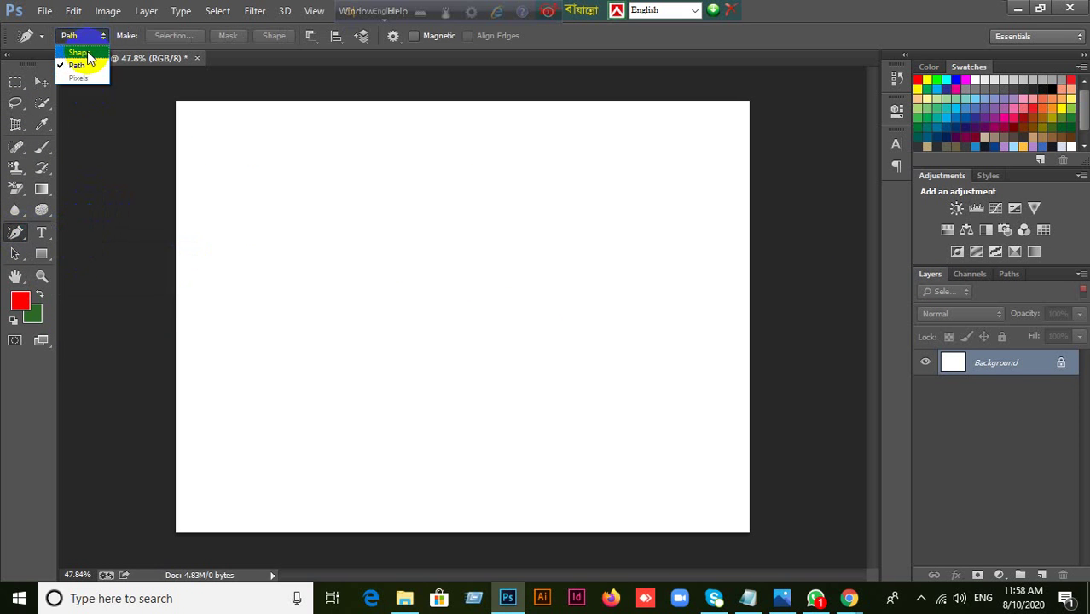
left_click(85, 60)
mouse_move(329, 184)
left_mouse_down()
mouse_move(405, 154)
mouse_move(572, 160)
mouse_move(614, 206)
mouse_move(623, 288)
mouse_move(581, 350)
mouse_move(436, 395)
mouse_move(435, 380)
mouse_move(507, 278)
mouse_move(445, 265)
mouse_move(332, 333)
mouse_move(294, 311)
mouse_move(373, 256)
mouse_move(388, 219)
mouse_move(302, 223)
mouse_move(330, 184)
left_mouse_up()
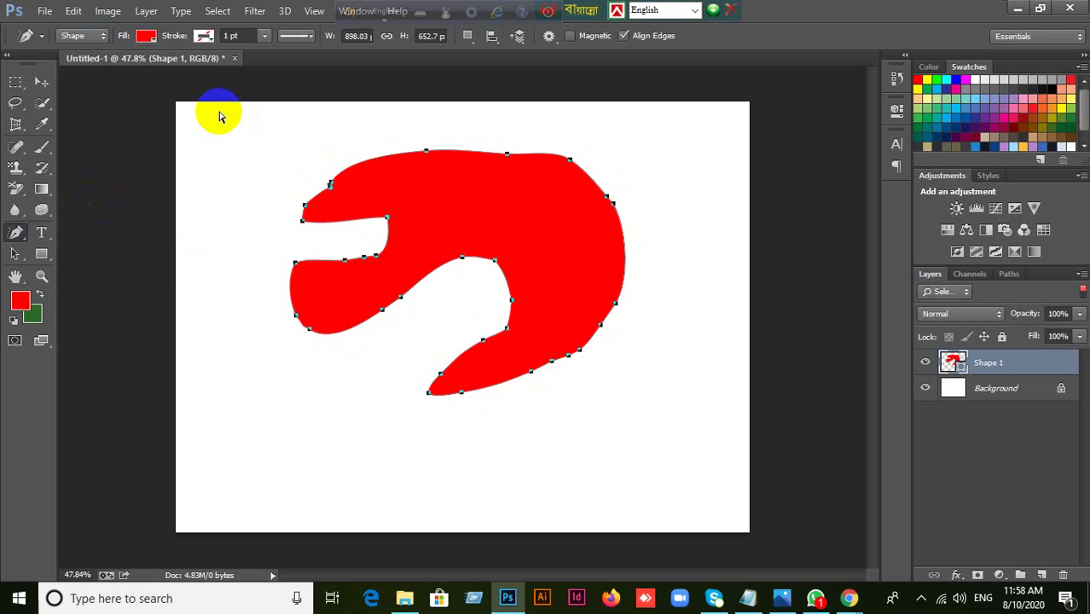
key("ctrl+z")
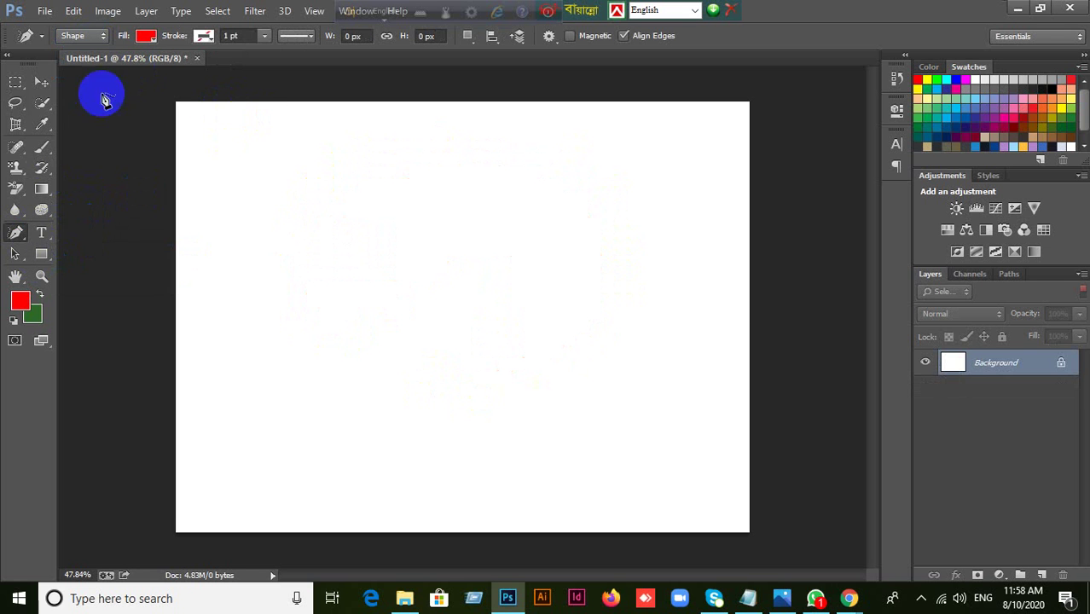
Step: Switch to the Pen Tool and set its drawing mode to Path
right_click(19, 241)
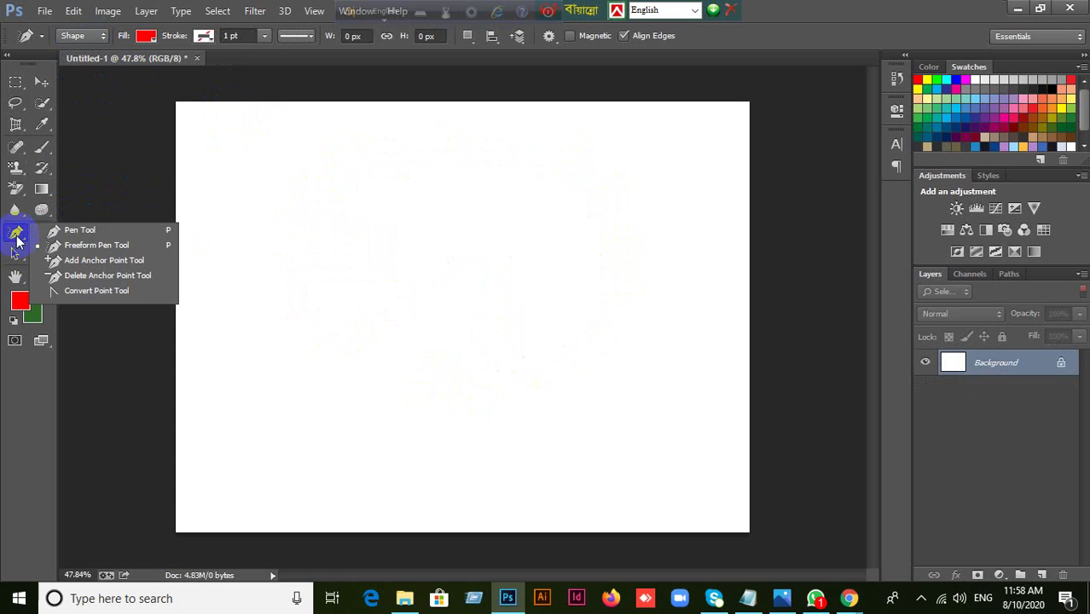
left_click(77, 228)
left_click(104, 36)
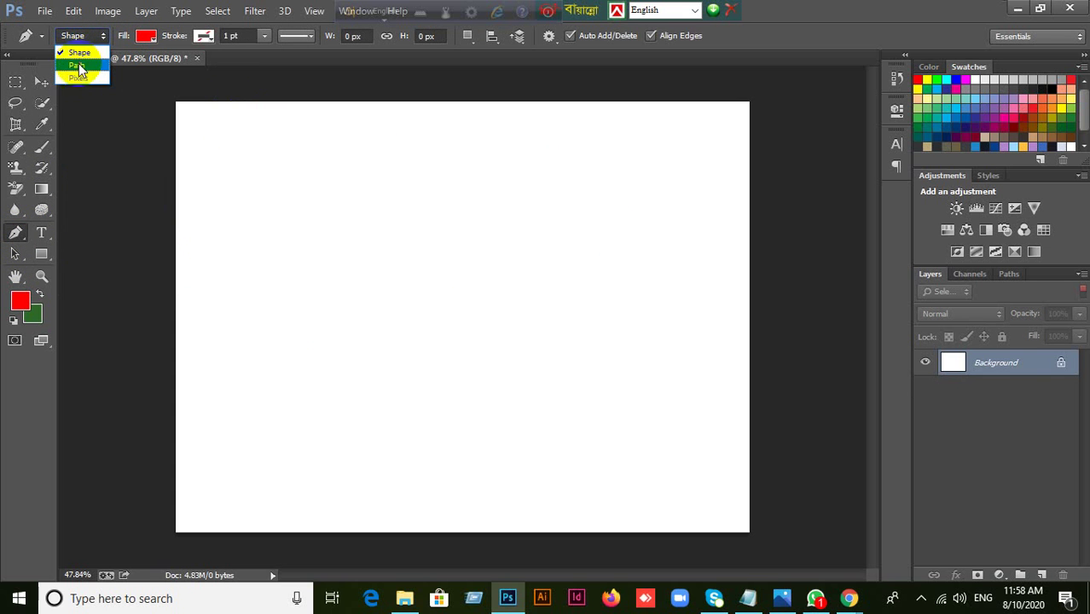
left_click(76, 68)
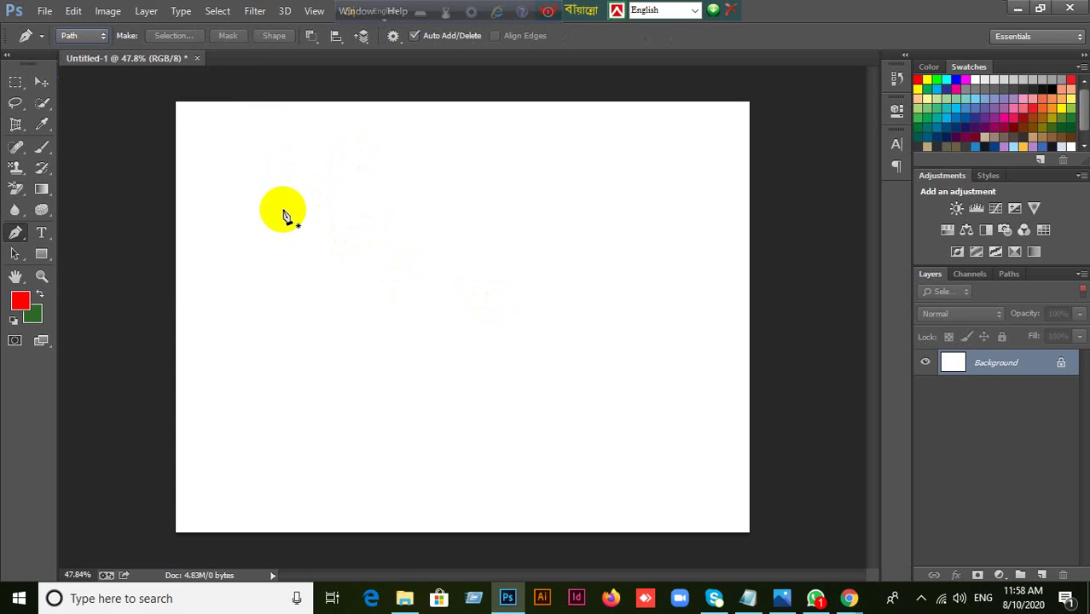
Step: Place trial Pen Tool points in the canvas's upper-left area, undoing each attempt
left_click_drag(302, 266, 445, 171)
key("ctrl+z")
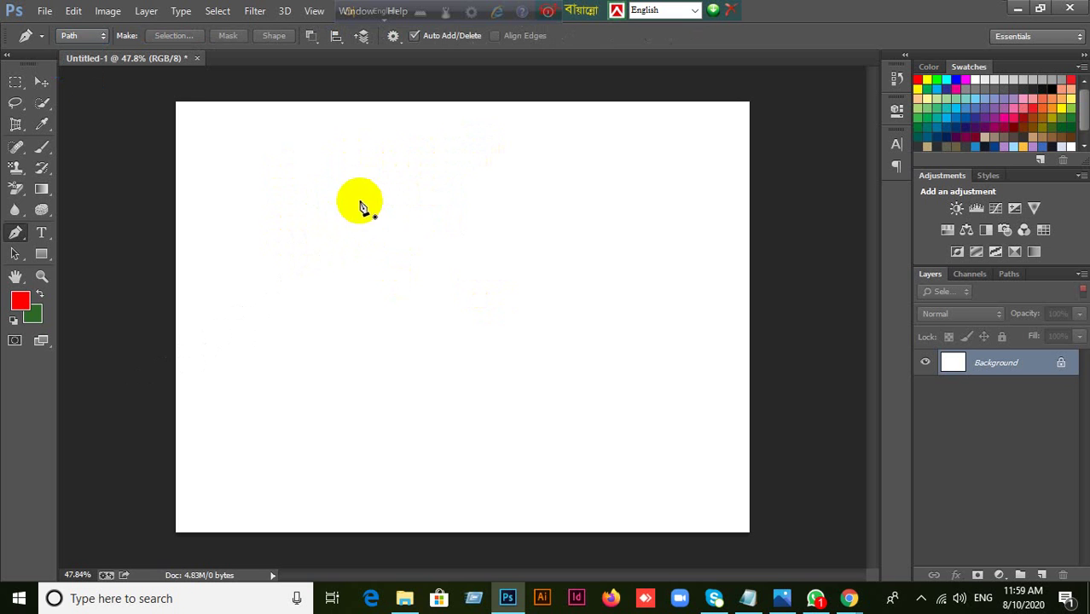
left_click(359, 200)
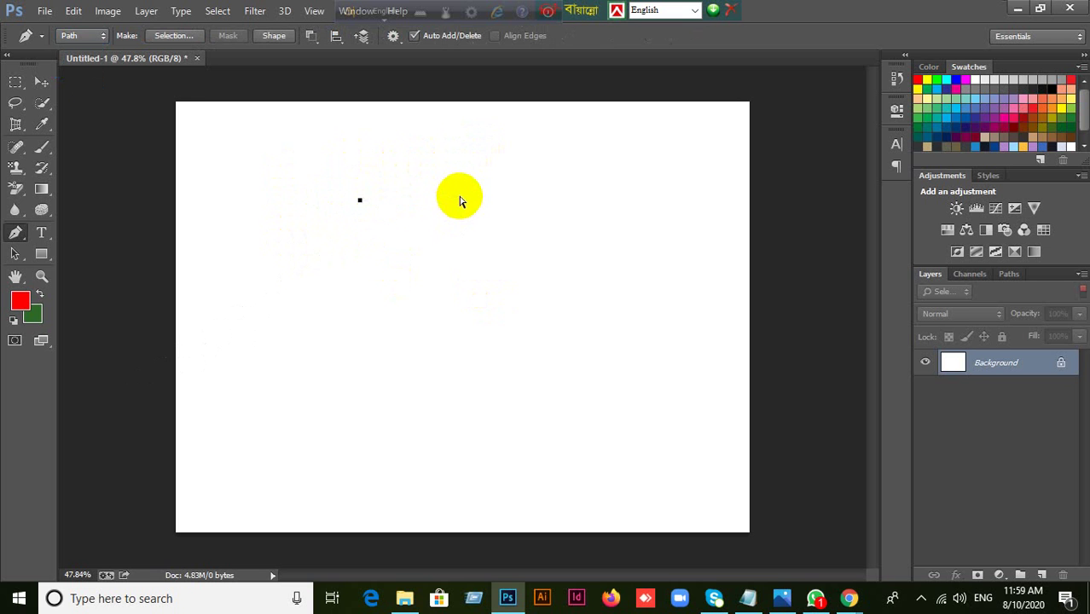
key("ctrl+z")
Step: Draw a large closed freehand path around the canvas's middle with the Freeform Pen Tool, and convert it to a selection
right_click(7, 239)
left_click(62, 247)
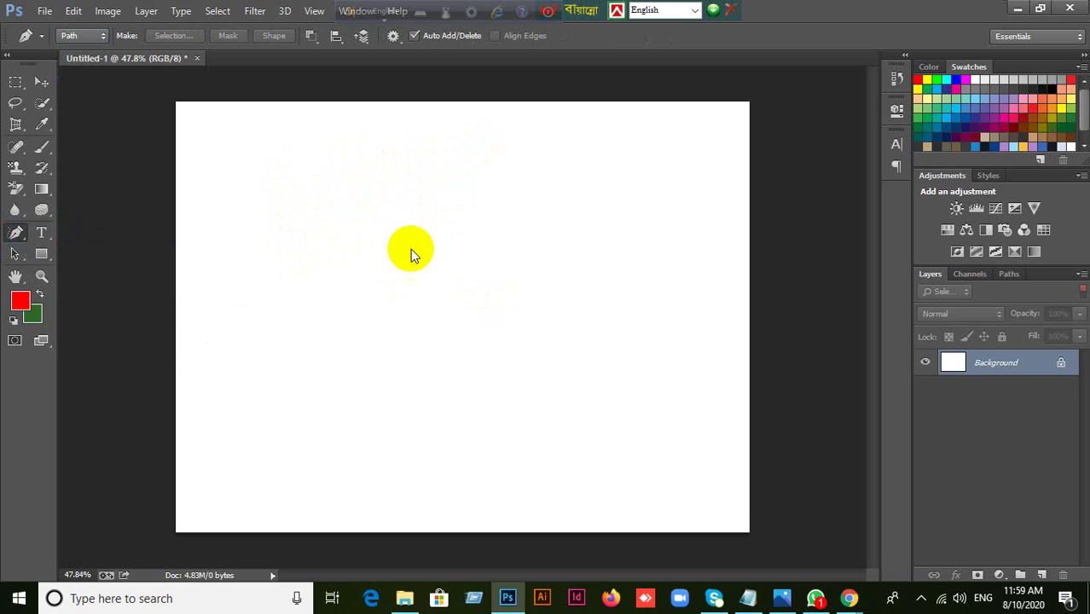
mouse_move(329, 213)
left_mouse_down()
mouse_move(449, 160)
mouse_move(590, 202)
mouse_move(618, 264)
mouse_move(586, 391)
mouse_move(508, 439)
mouse_move(370, 450)
mouse_move(290, 427)
mouse_move(376, 337)
mouse_move(404, 275)
mouse_move(303, 264)
mouse_move(331, 213)
left_mouse_up()
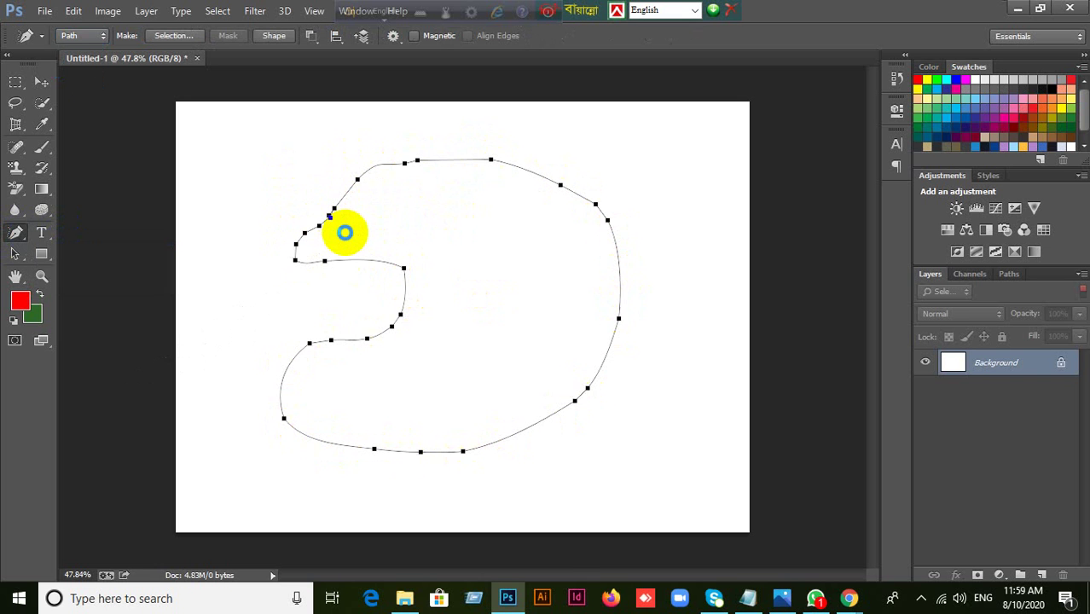
key("ctrl+Return")
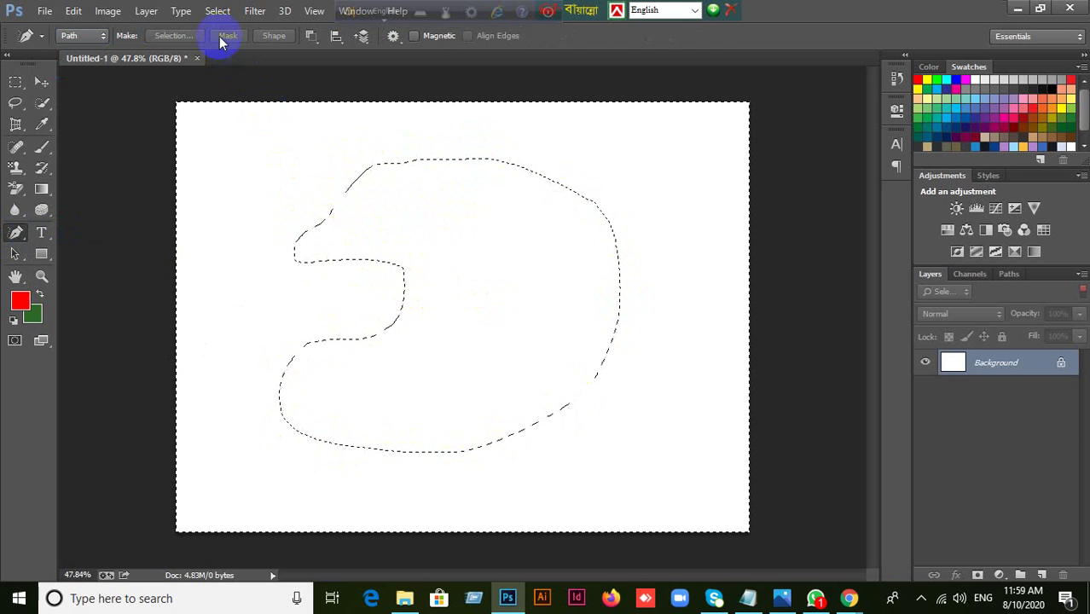
Step: Invert the selection and clear it, moving the Avro Keyboard bar off the application menus in between
left_click(217, 10)
left_click(229, 74)
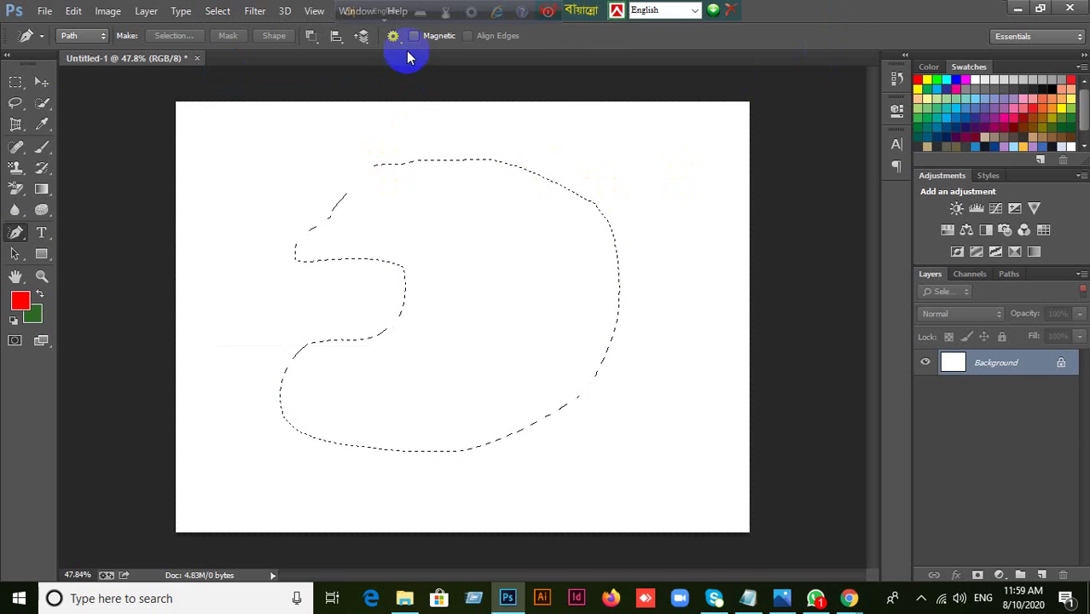
left_click(779, 13)
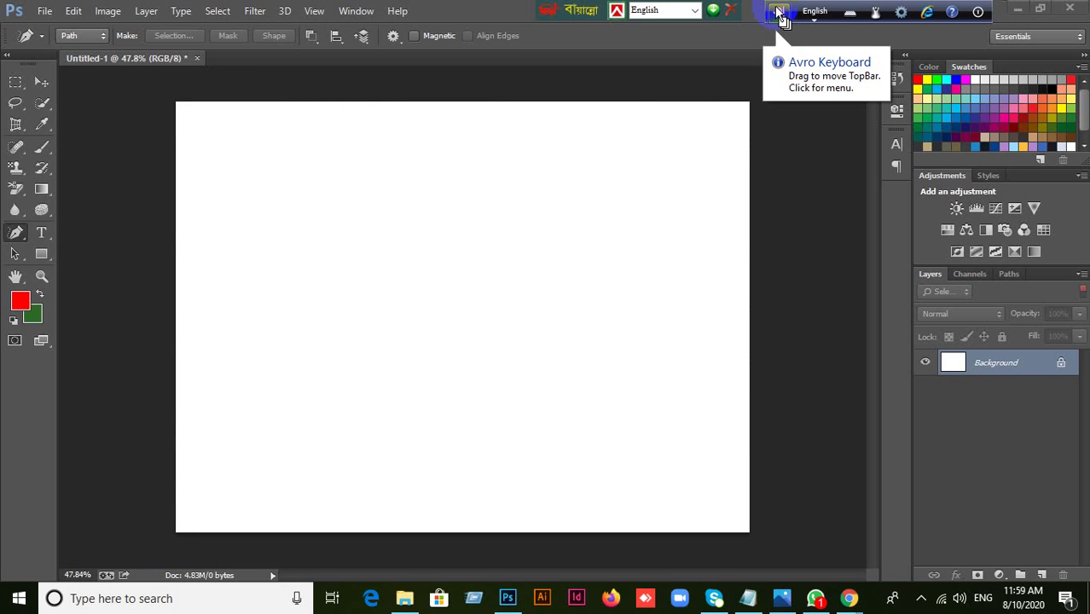
left_click(24, 239)
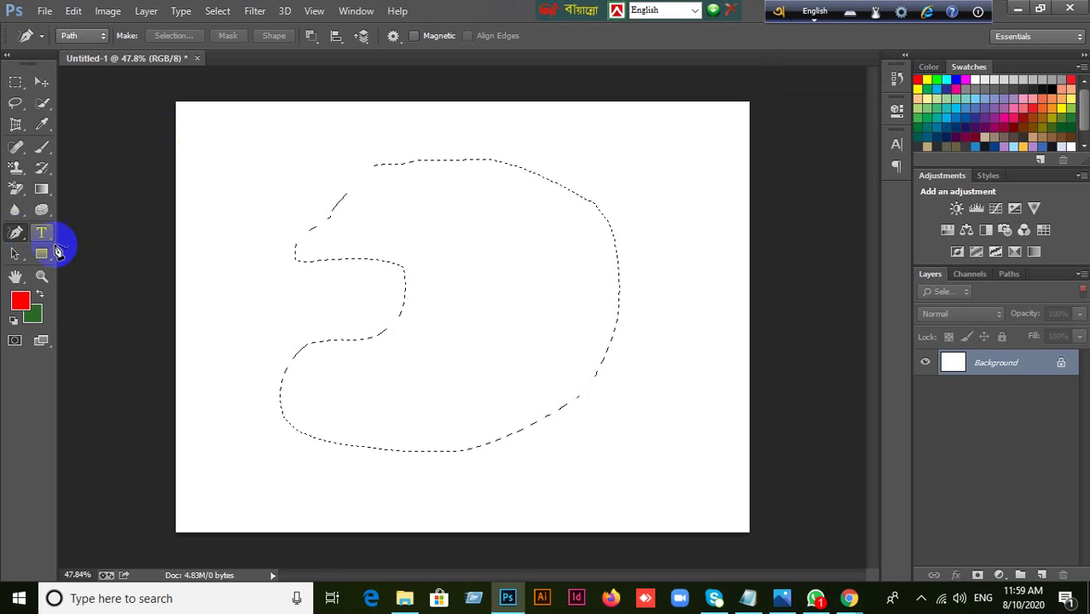
key("ctrl+d")
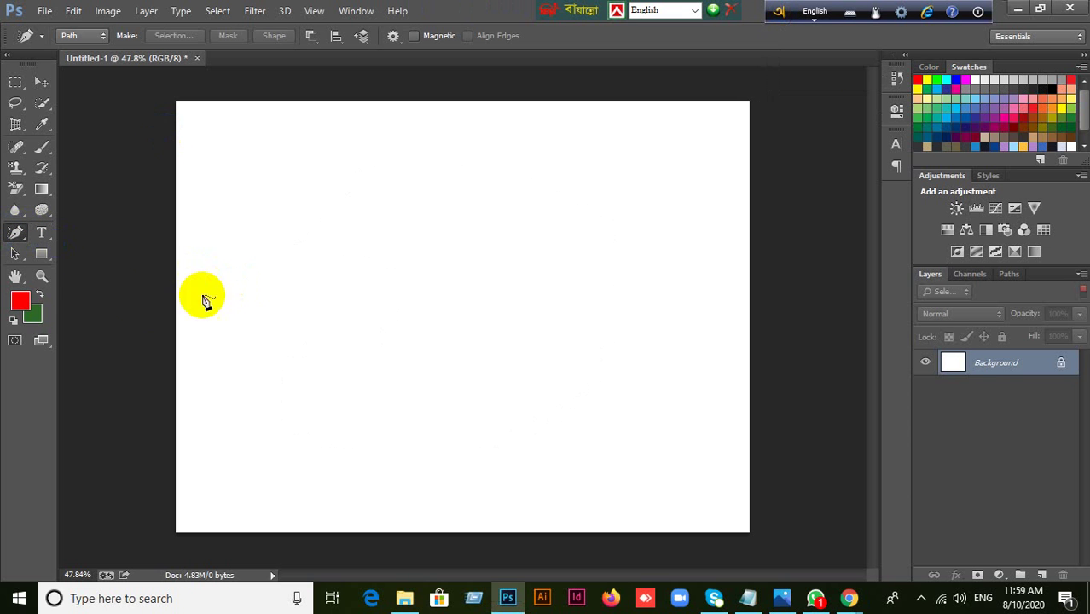
Step: Choose the Freeform Pen Tool again and switch its drawing mode to Shape and back to Path
right_click(21, 239)
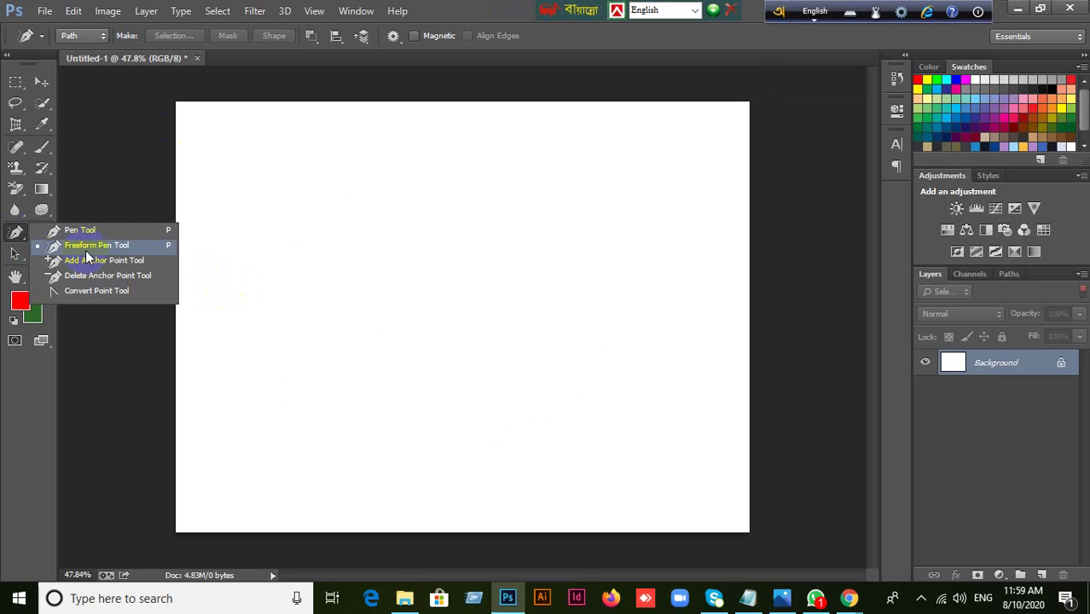
left_click(100, 248)
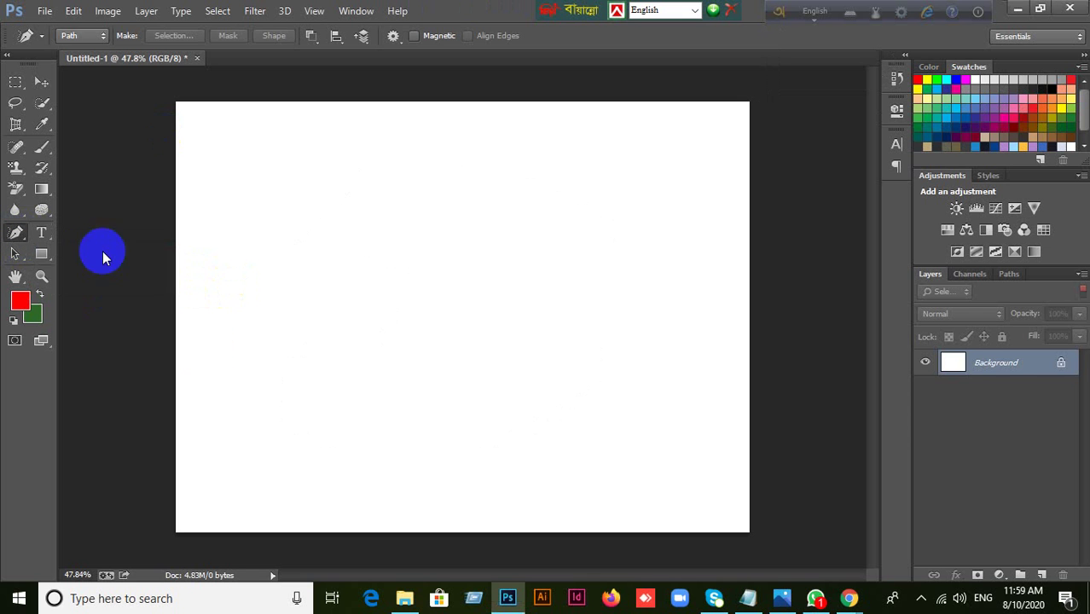
left_click(94, 38)
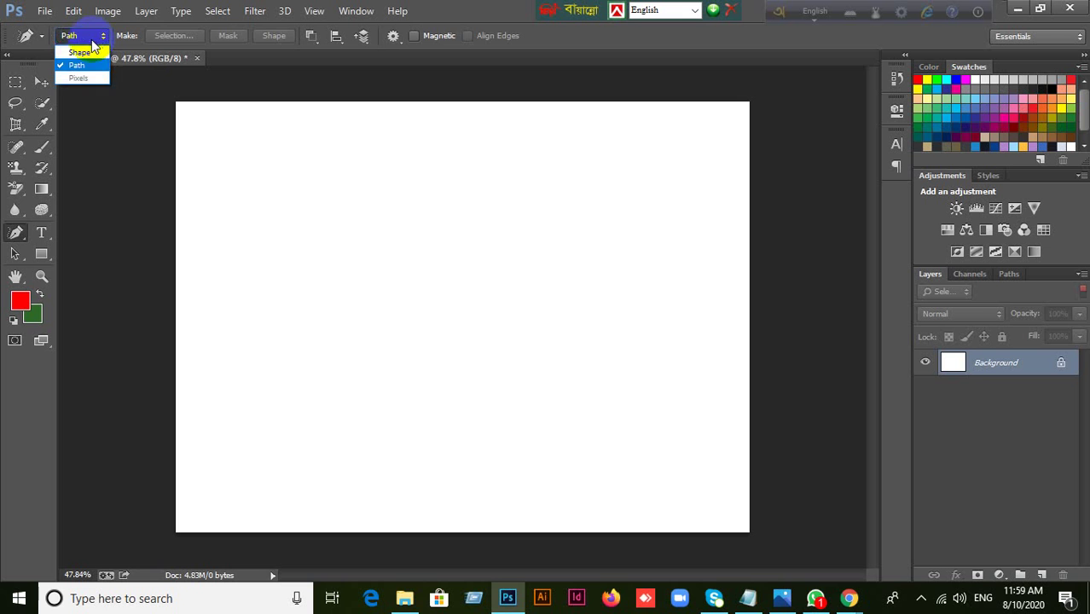
left_click(82, 52)
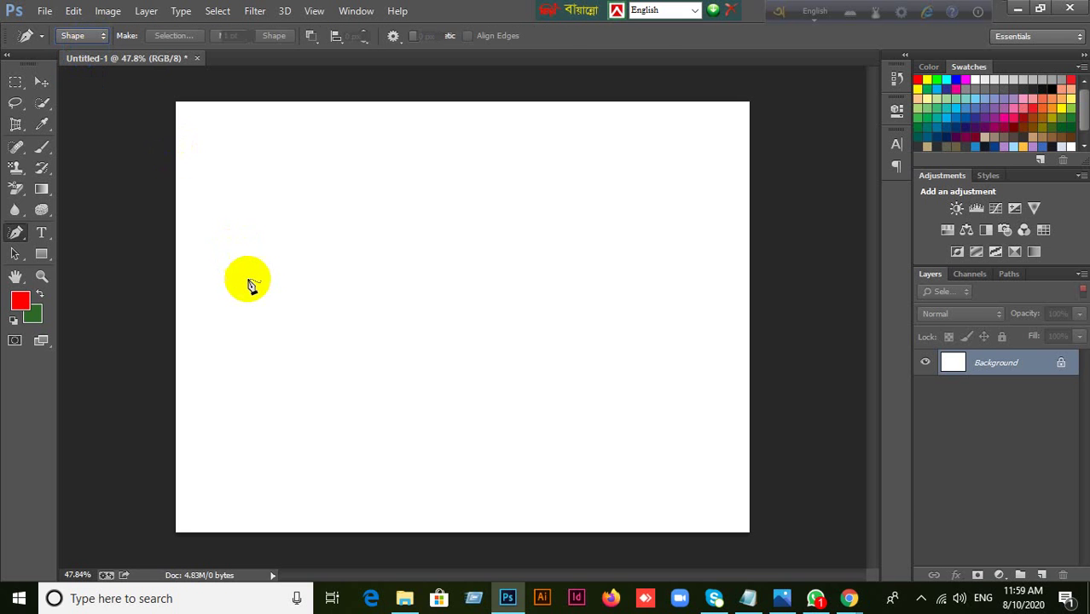
left_click(86, 38)
left_click(80, 65)
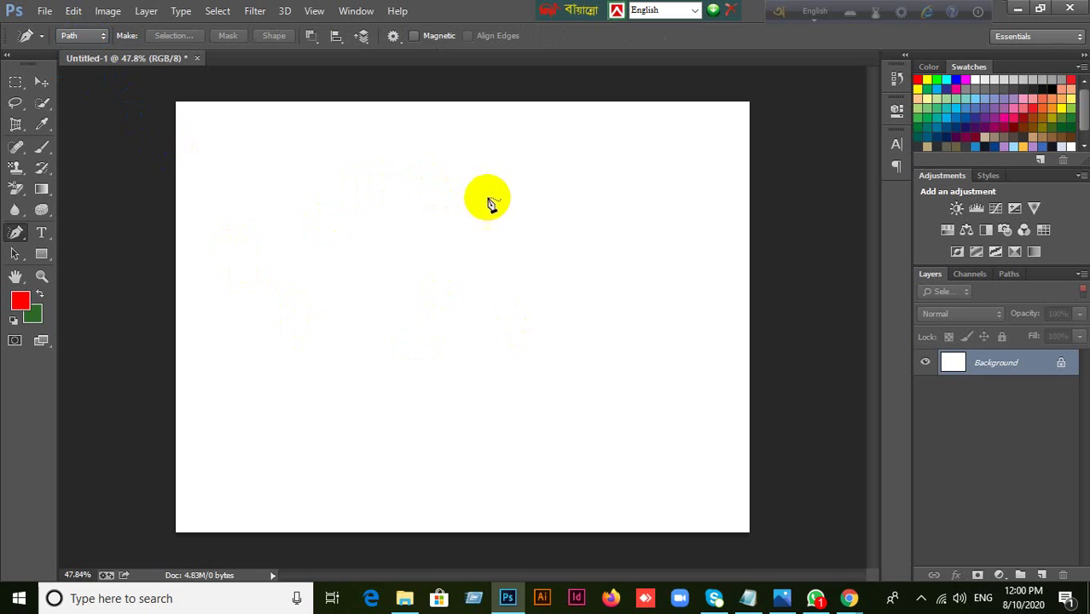
left_click_drag(165, 260, 167, 309)
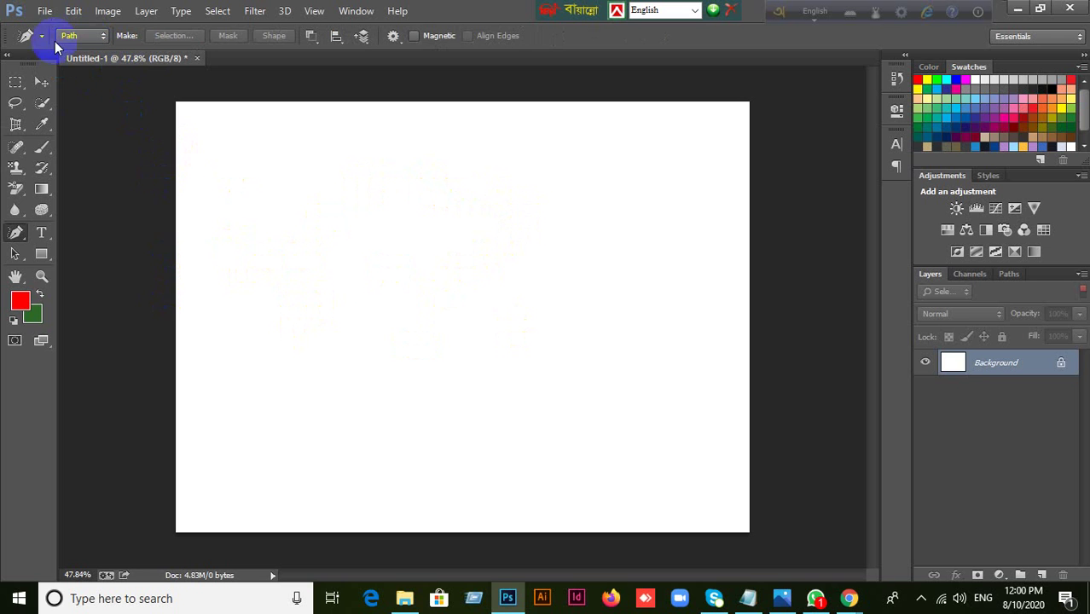
Step: Set the Freeform Pen Tool to Shape mode, draw a large red freehand shape about 844 × 700 px across the canvas's middle, and deselect it
left_click(41, 82)
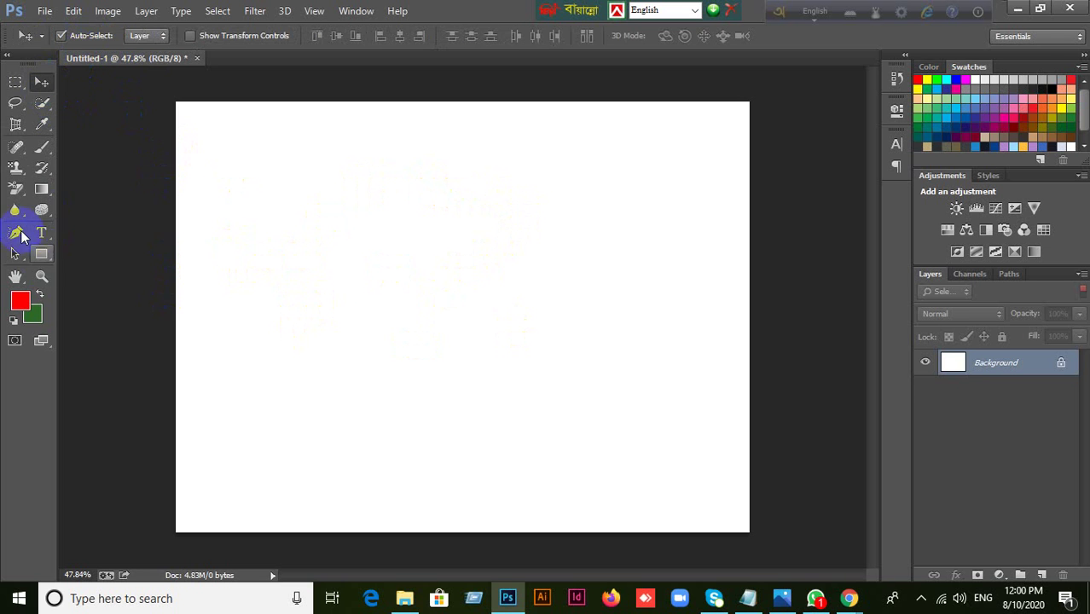
left_click(17, 235)
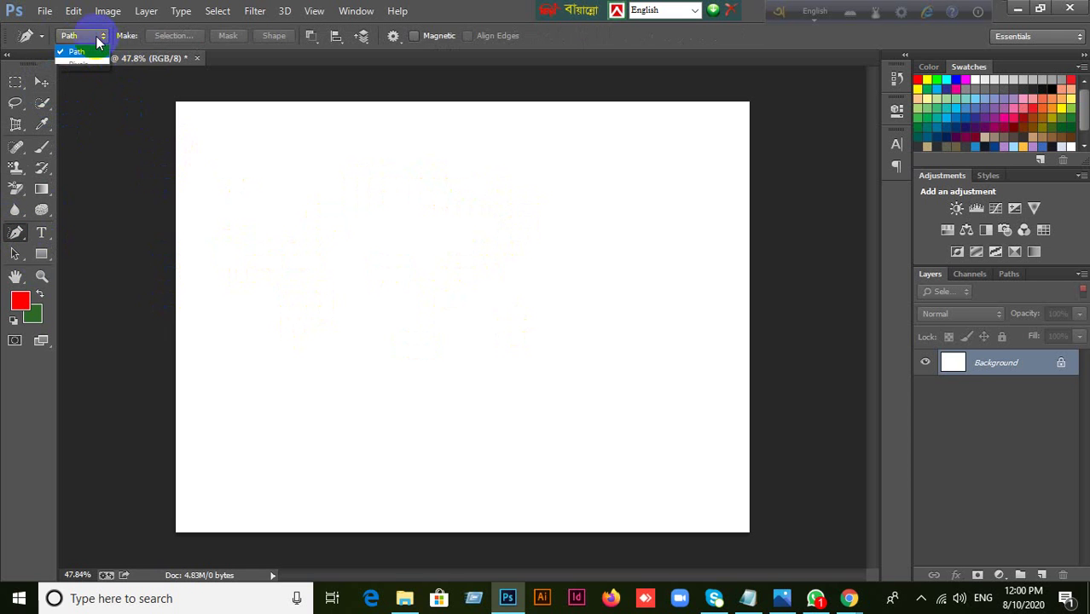
left_click(77, 64)
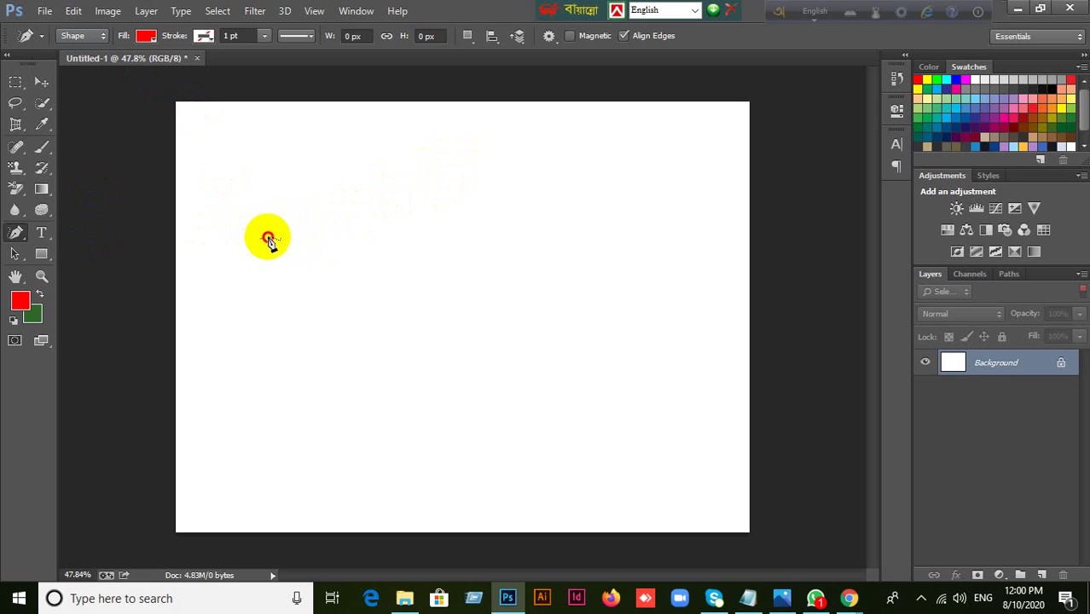
mouse_move(261, 237)
left_mouse_down()
mouse_move(405, 200)
mouse_move(535, 248)
mouse_move(584, 342)
mouse_move(514, 424)
mouse_move(291, 394)
mouse_move(306, 309)
mouse_move(265, 235)
left_mouse_up()
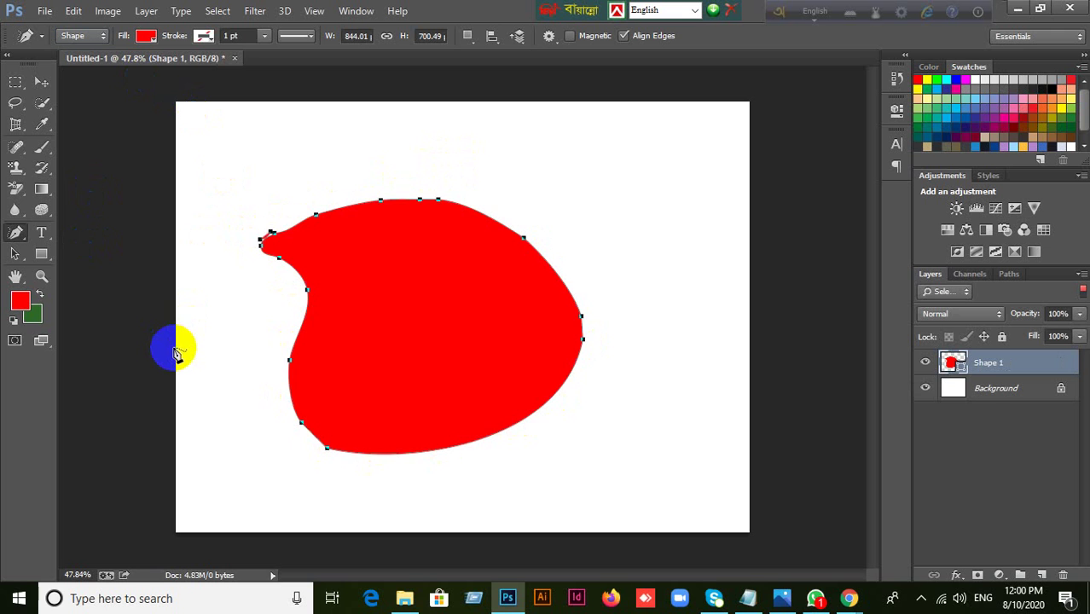
left_click(994, 469)
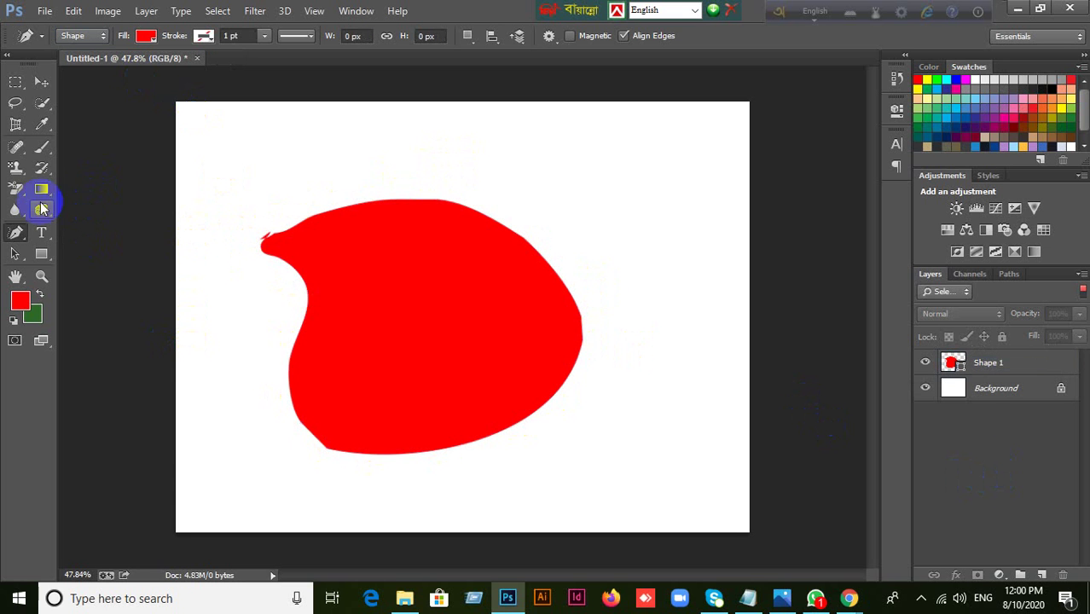
Step: Switch the Freeform Pen Tool to Path mode, draw a small closed path in the canvas's upper-right area, and dismiss it
left_click(83, 36)
left_click(83, 64)
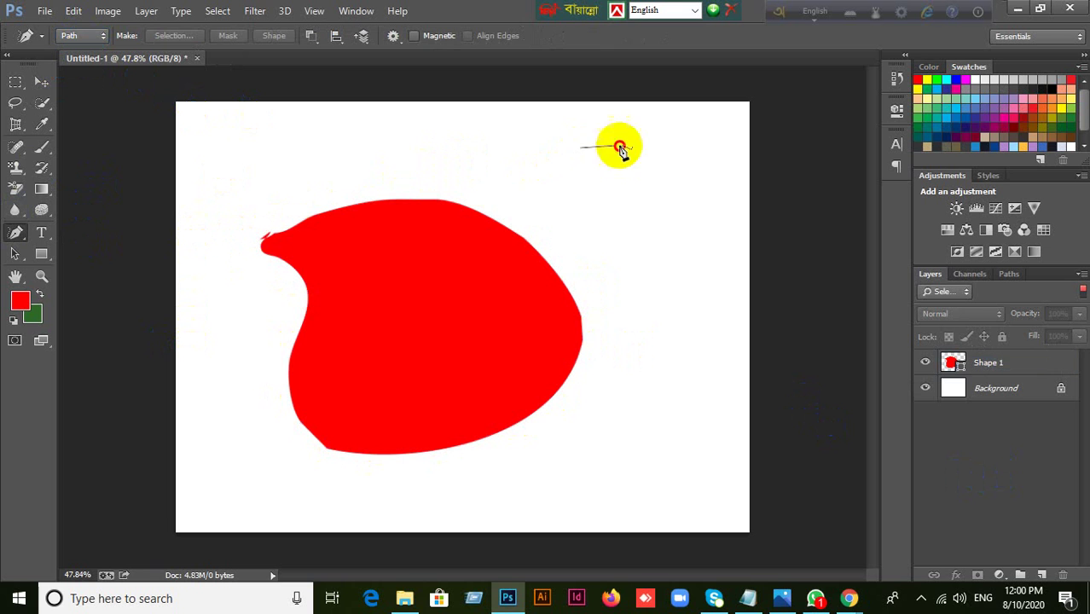
mouse_move(621, 148)
left_mouse_down()
mouse_move(620, 244)
mouse_move(549, 211)
mouse_move(582, 151)
left_mouse_up()
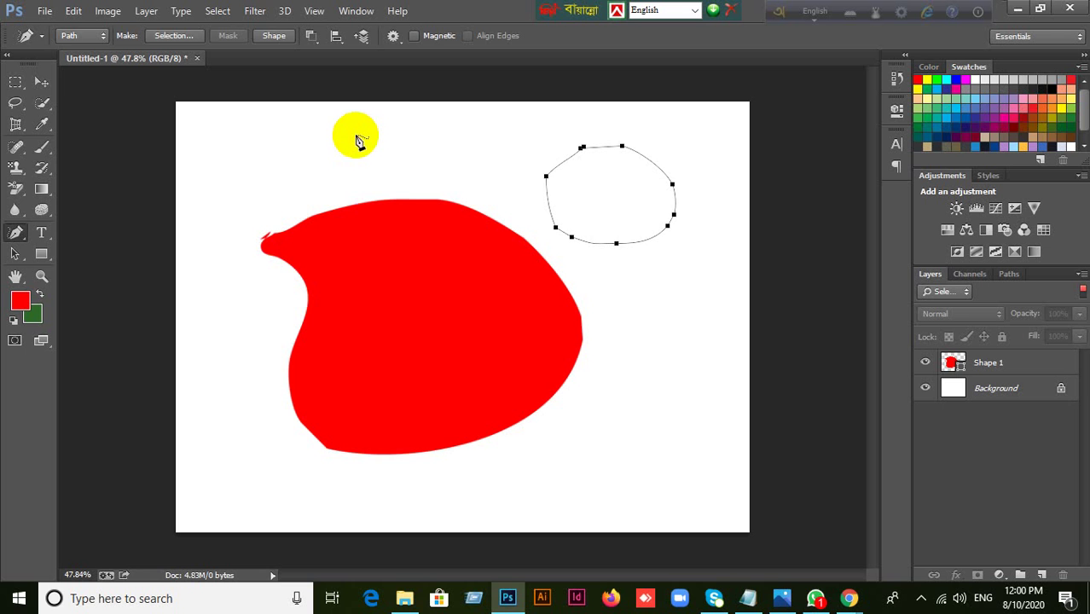
key("Escape")
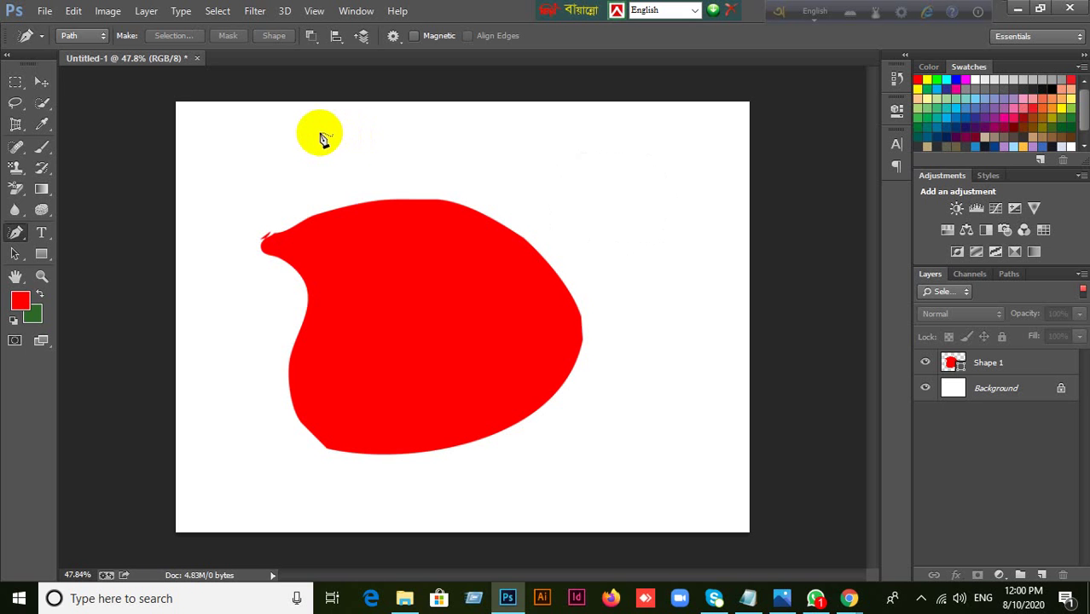
Step: Move the red shape slightly upward on the canvas and delete it
left_click(42, 82)
left_click_drag(426, 300, 424, 266)
key("Delete")
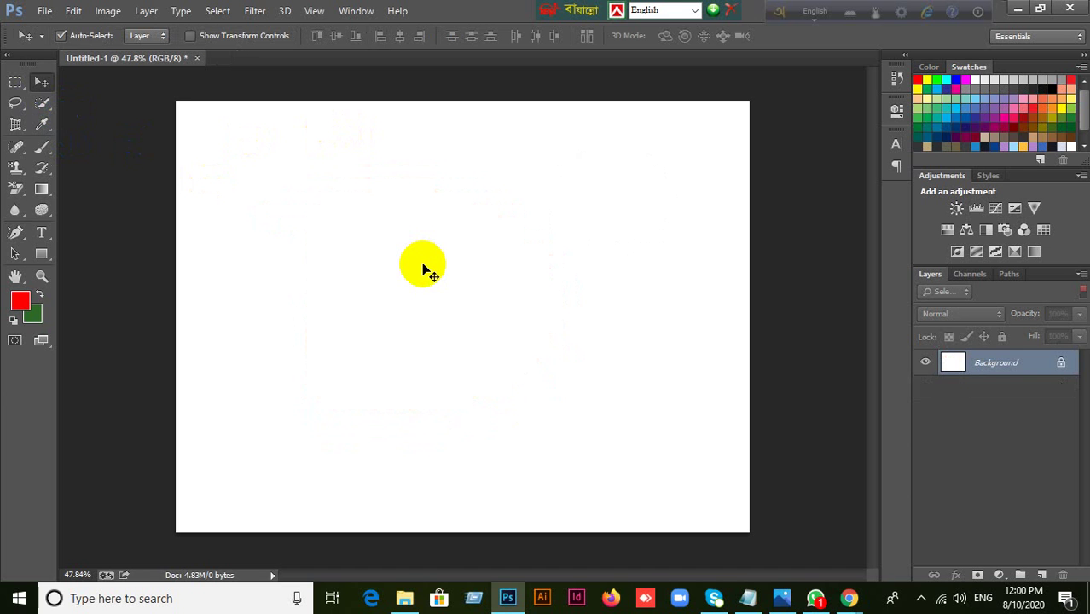
Step: Draw a large open freehand path around the canvas's middle with the Freeform Pen Tool, and choose the Move Tool
left_click(16, 232)
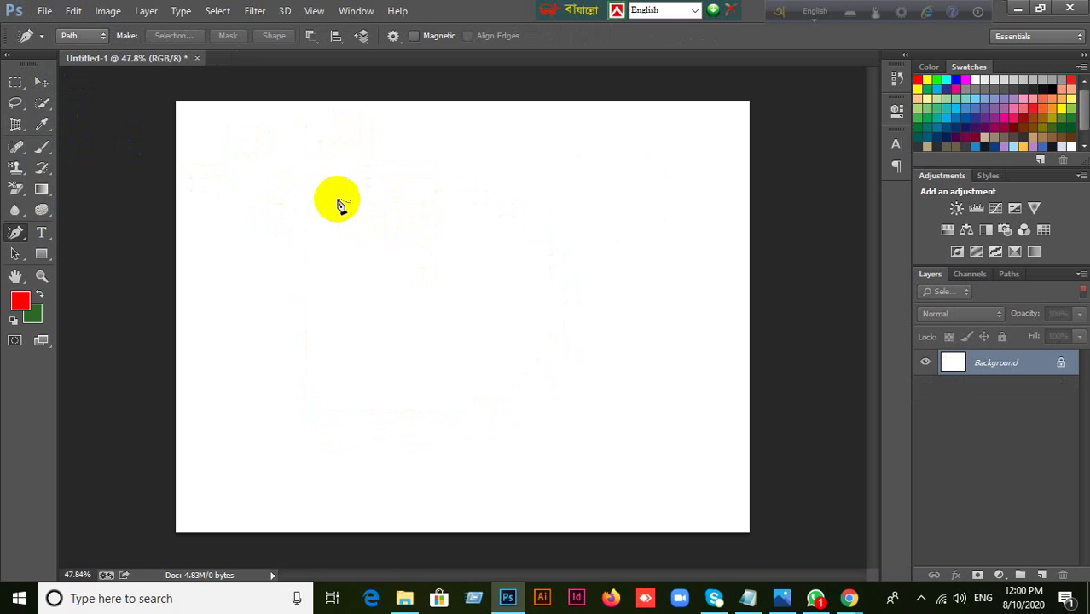
mouse_move(317, 200)
left_mouse_down()
mouse_move(534, 202)
mouse_move(564, 255)
mouse_move(555, 320)
mouse_move(536, 337)
mouse_move(397, 366)
mouse_move(327, 345)
mouse_move(330, 239)
left_mouse_up()
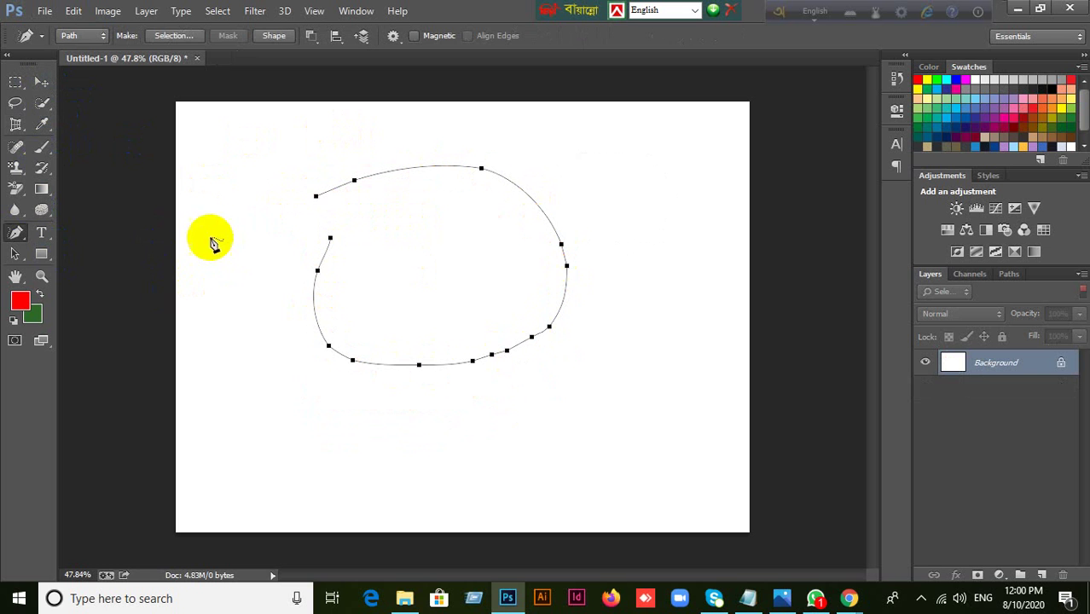
left_click(41, 82)
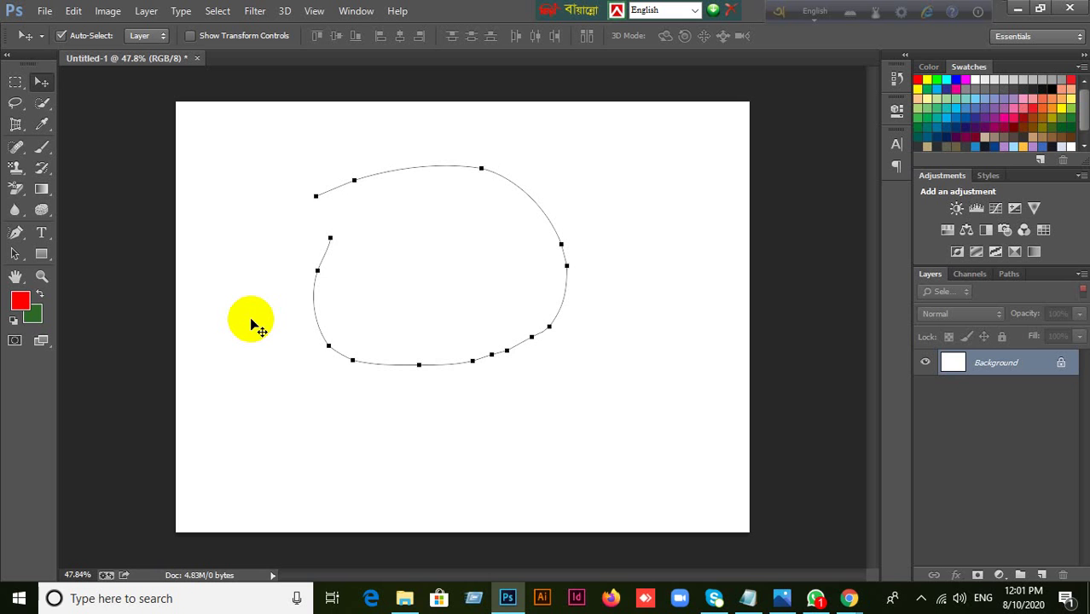
Step: Delete the open freehand path's Work Path entry and confirm the deletion
left_click(1009, 274)
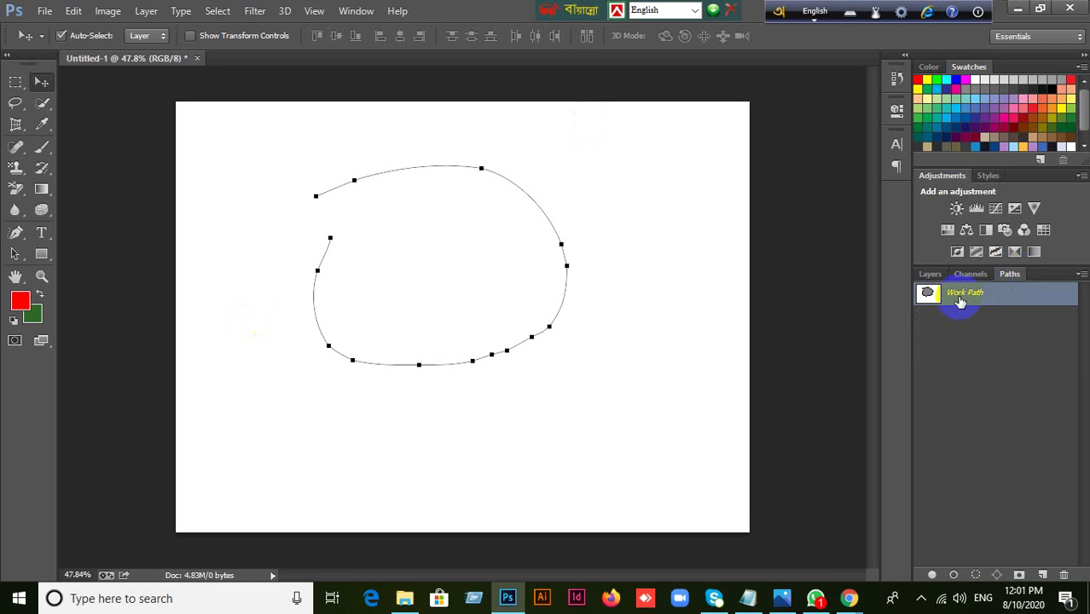
left_click(1064, 574)
left_click(480, 236)
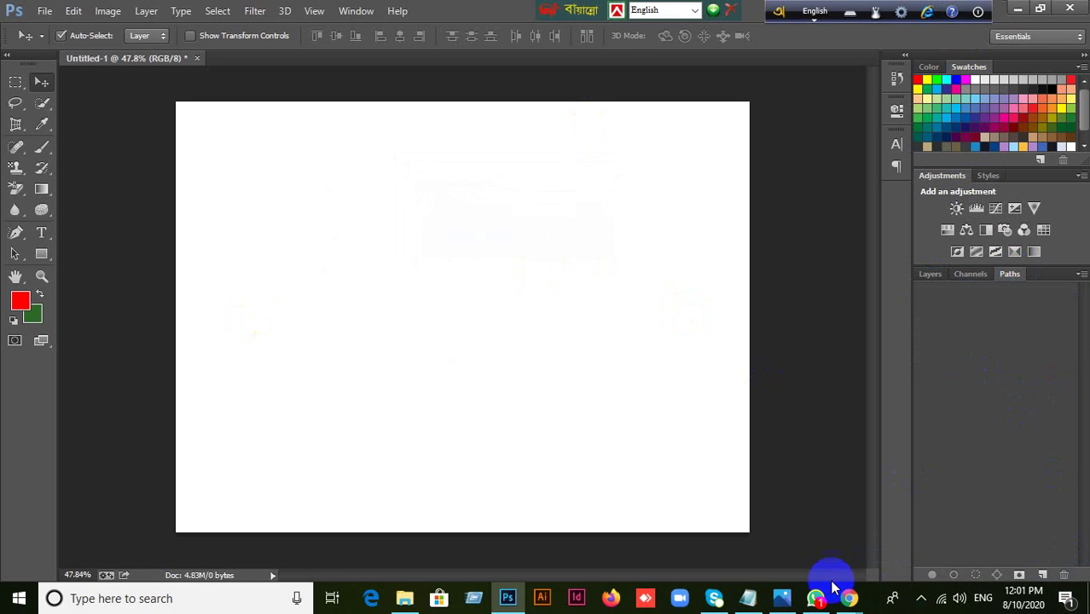
Step: Switch to the Google Meet call to check the presentation, and return to Photoshop with the Move Tool active
mouse_move(848, 601)
left_click(788, 523)
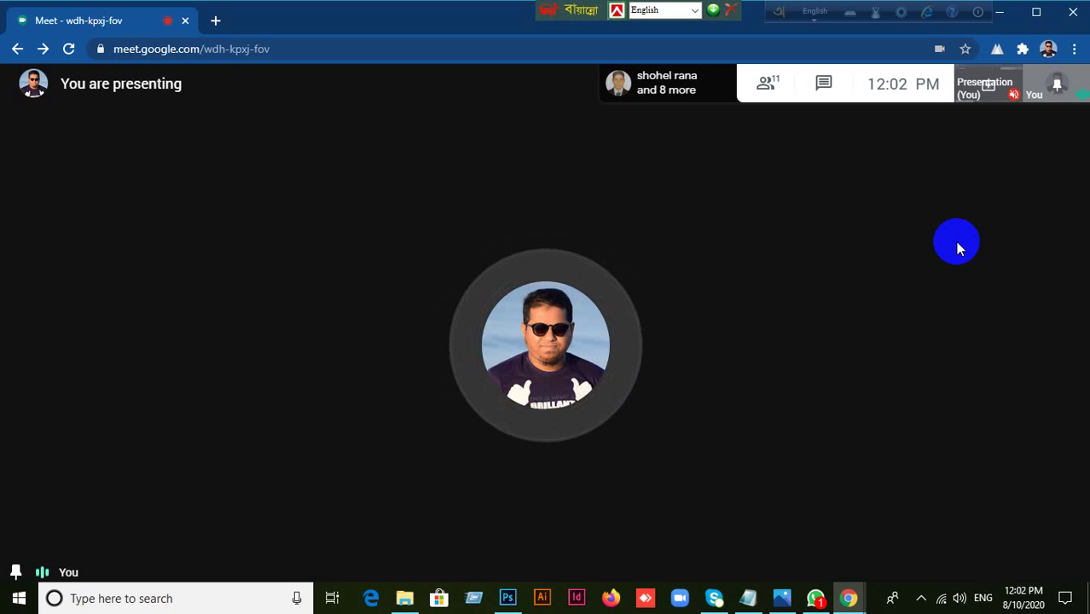
mouse_move(954, 209)
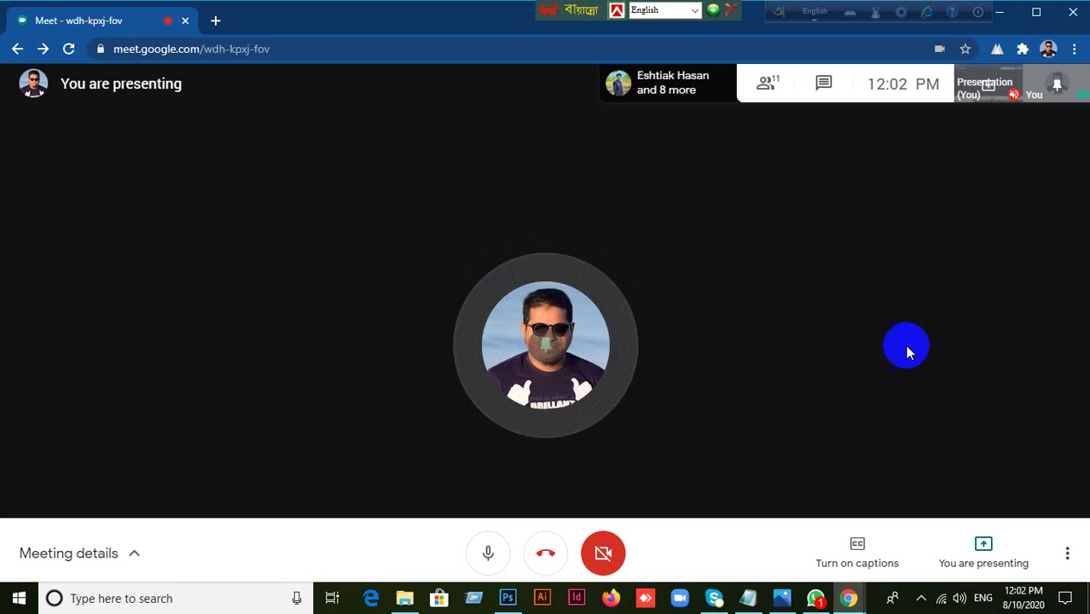
left_click(508, 599)
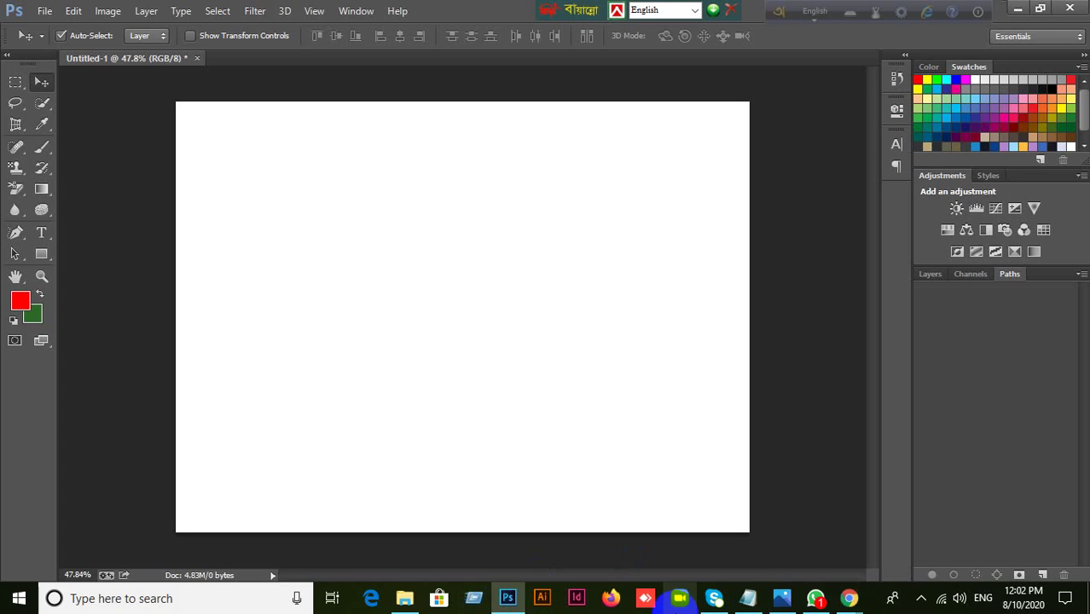
left_click(131, 122)
left_click(41, 83)
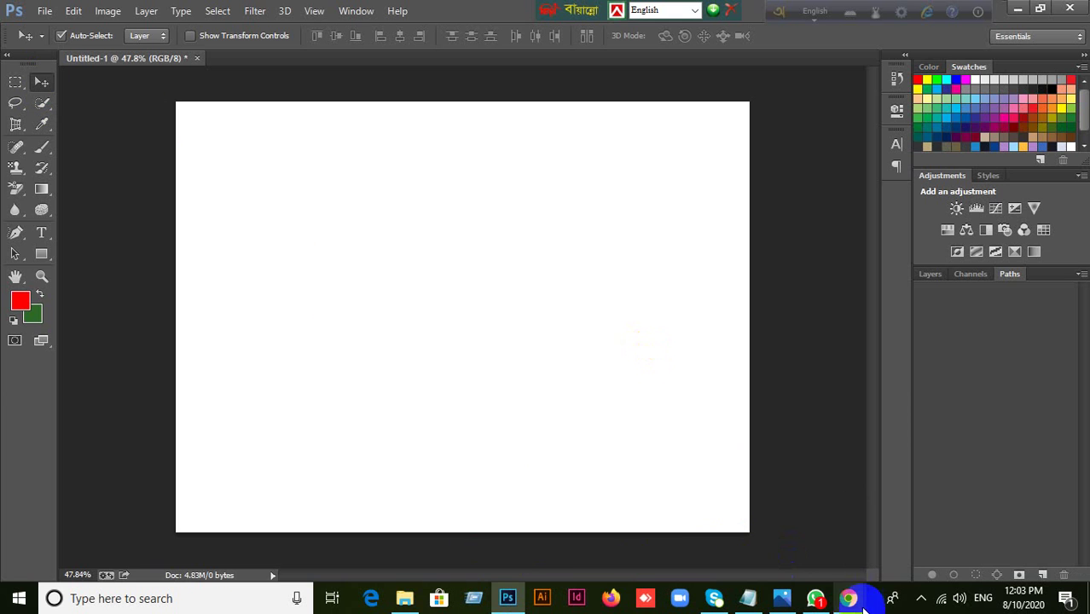
Step: Switch to the Google Meet call, enlarge the presenter's own presentation, and check the participant list before closing it
mouse_move(853, 593)
left_click(765, 490)
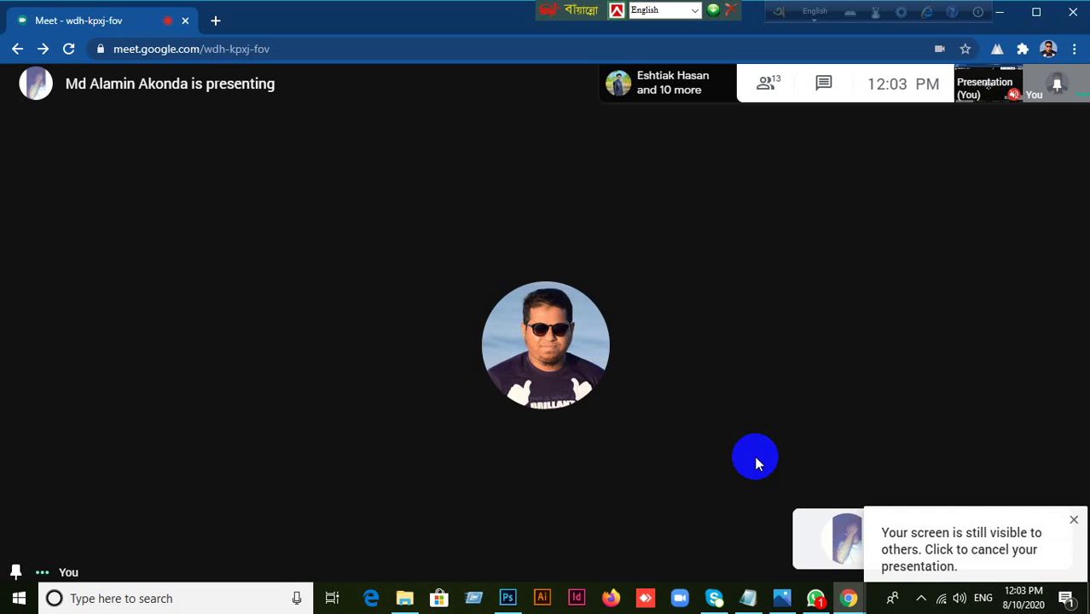
left_click(976, 86)
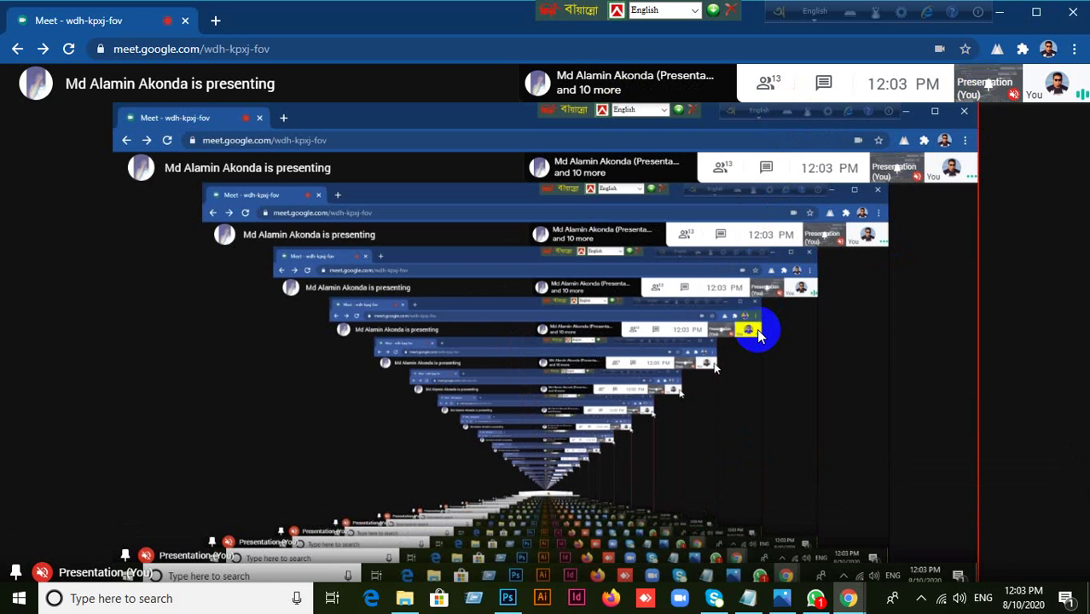
left_click(770, 82)
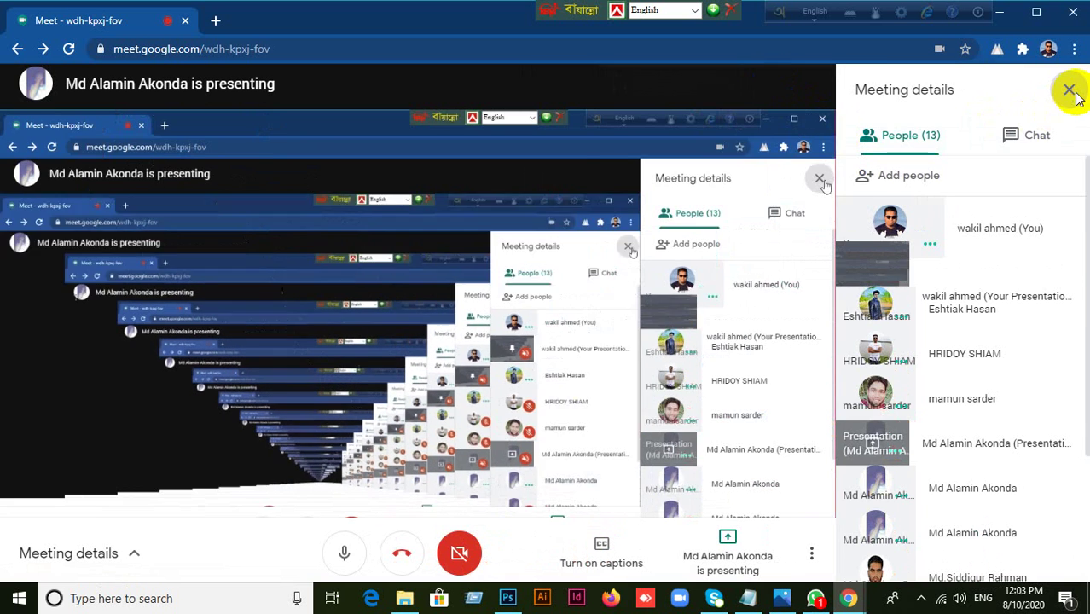
left_click(1069, 89)
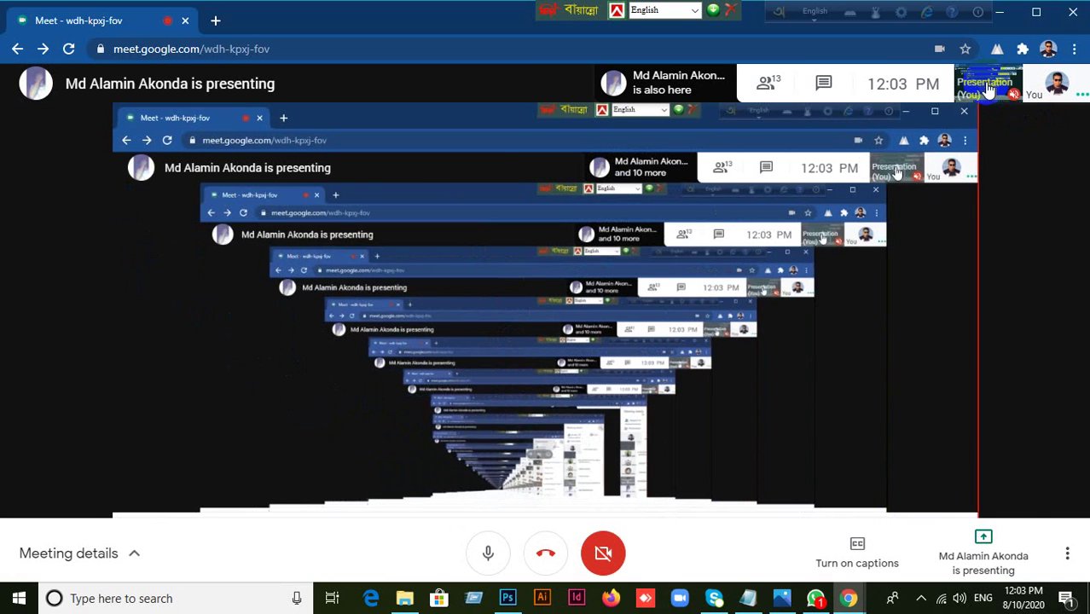
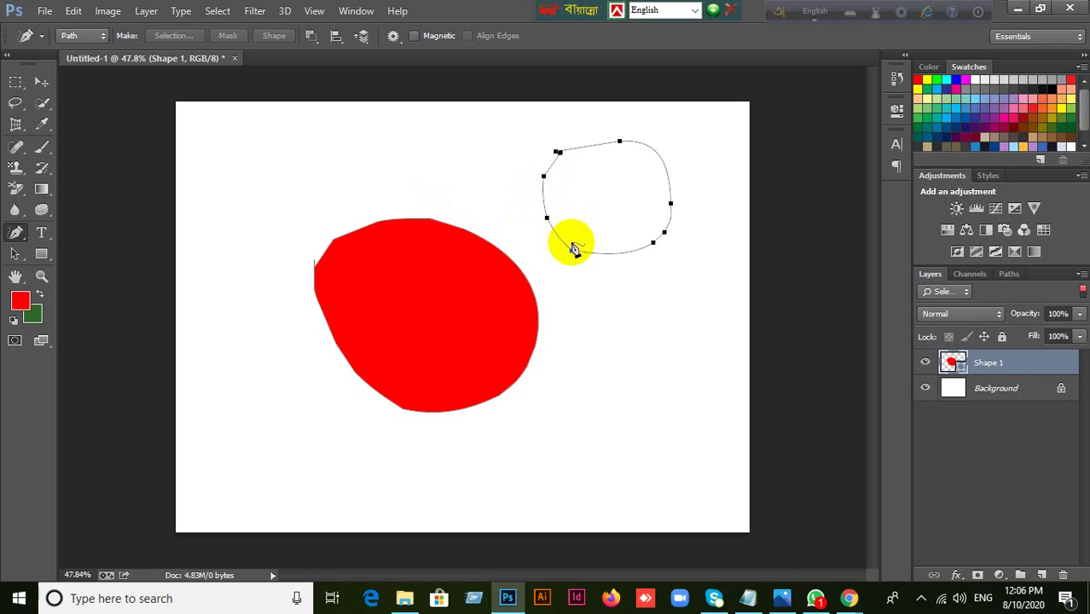
Step: Step back through the edit history past the small path and the newer red shape to the earlier large red shape
key("ctrl+alt+z")
key("ctrl+alt+z")
key("ctrl+alt+z")
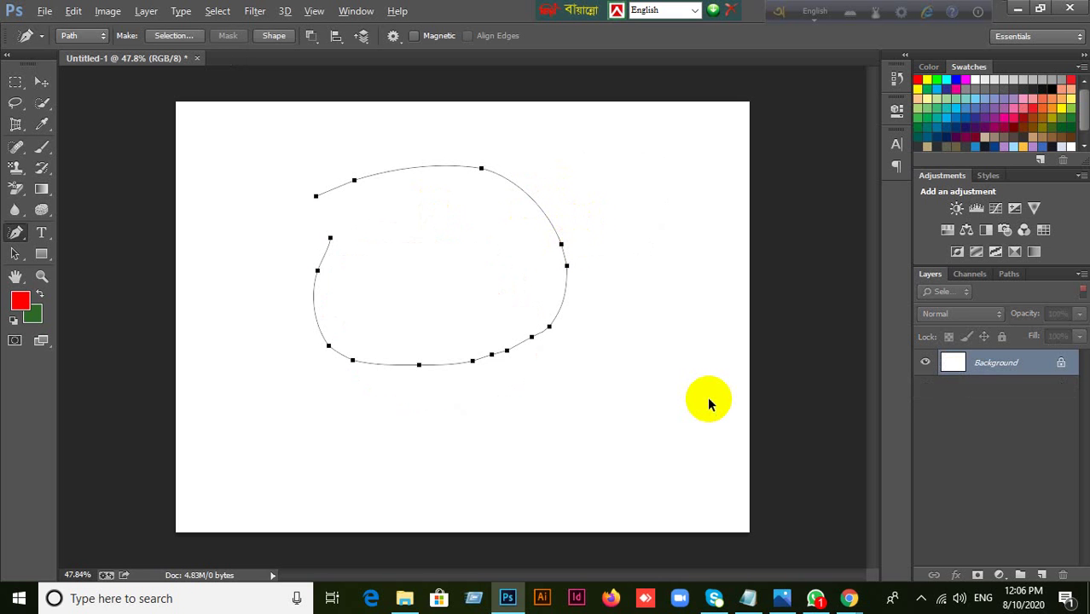
key("ctrl+shift+z")
key("ctrl+shift+z")
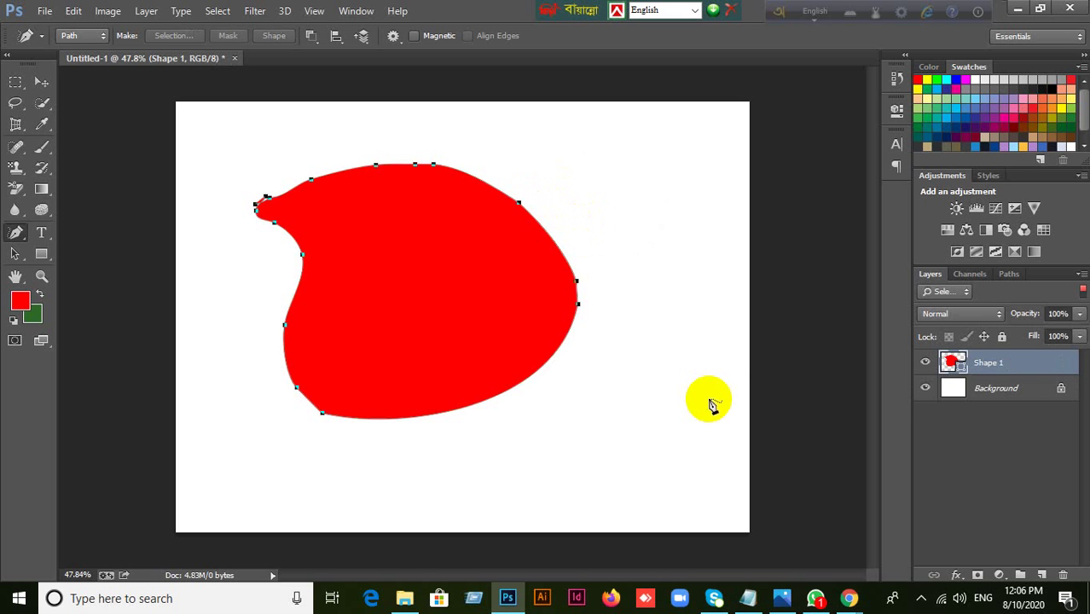
Step: Resume presenting the screen in the Google Meet call and return to Photoshop
mouse_move(849, 598)
left_click(823, 557)
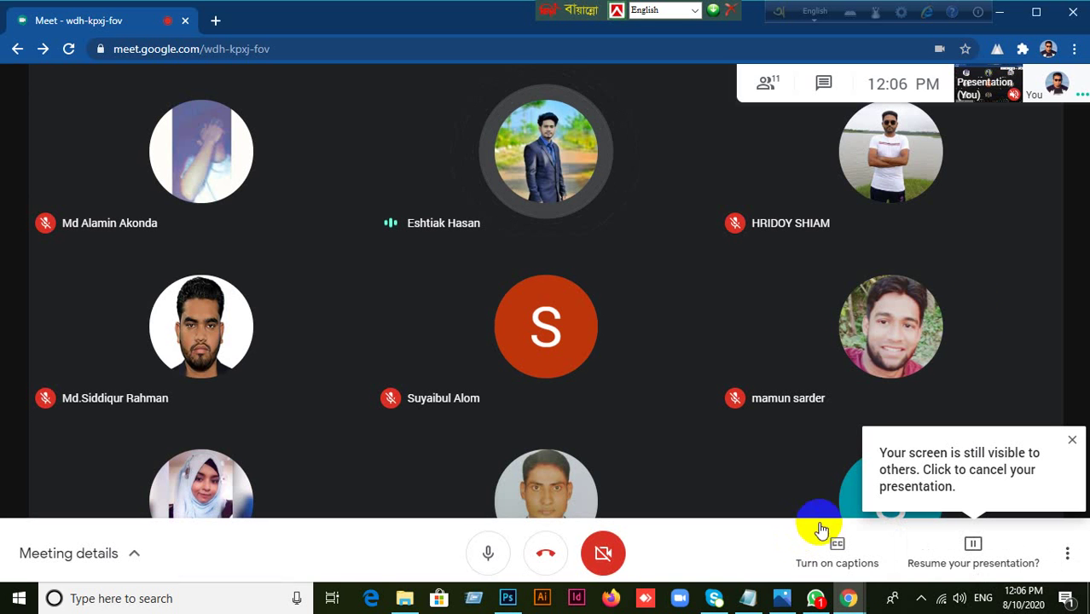
left_click(990, 563)
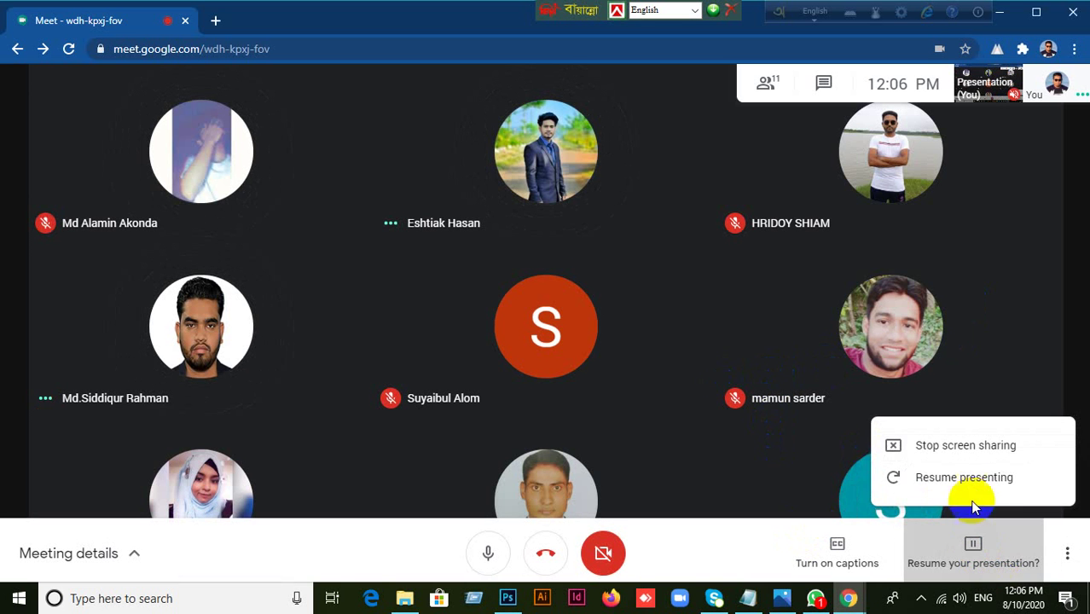
left_click(965, 478)
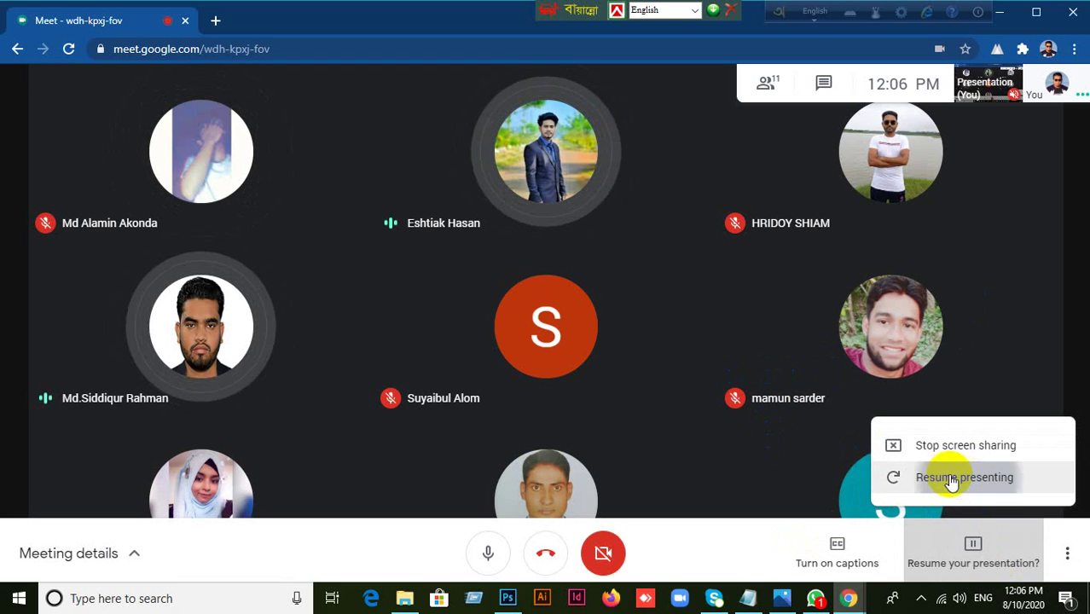
left_click(723, 418)
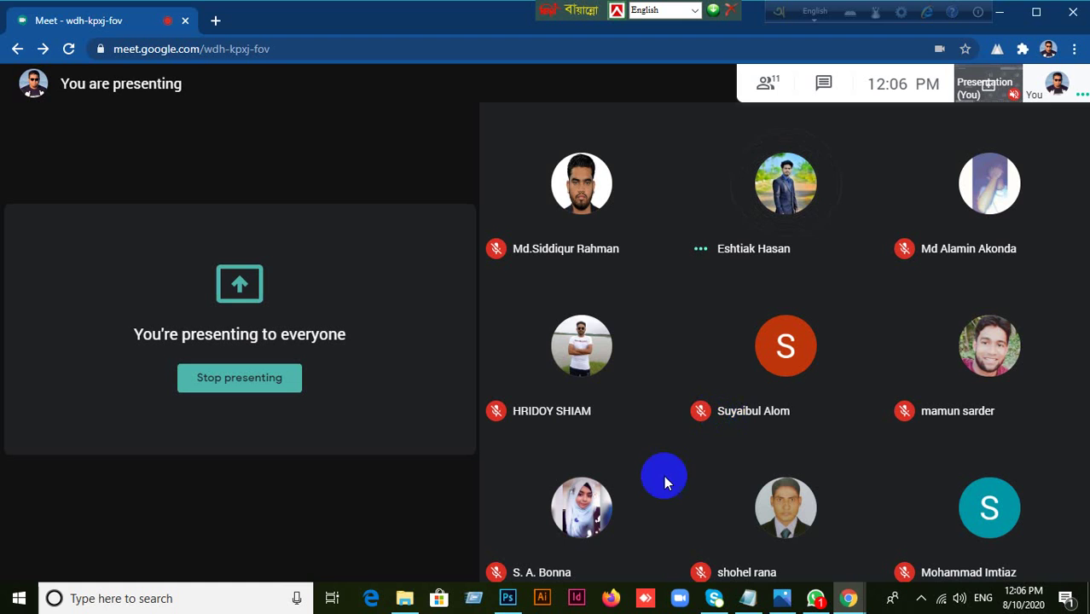
left_click(507, 598)
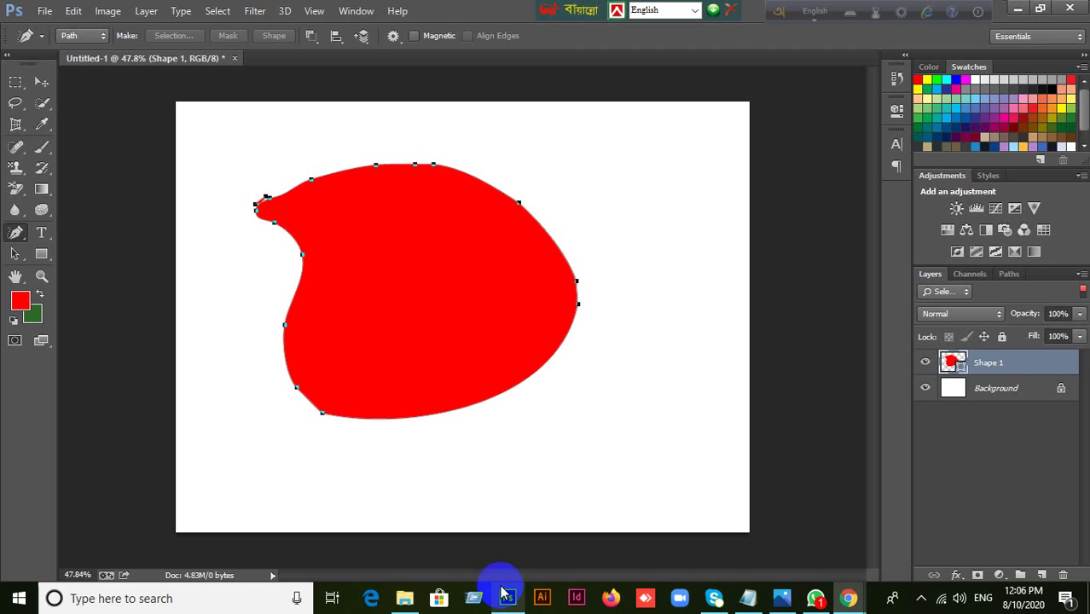
Step: Step further back through the edit history to before the large red shape was drawn
key("ctrl+alt+z")
key("ctrl+alt+z")
key("ctrl+alt+z")
key("ctrl+alt+z")
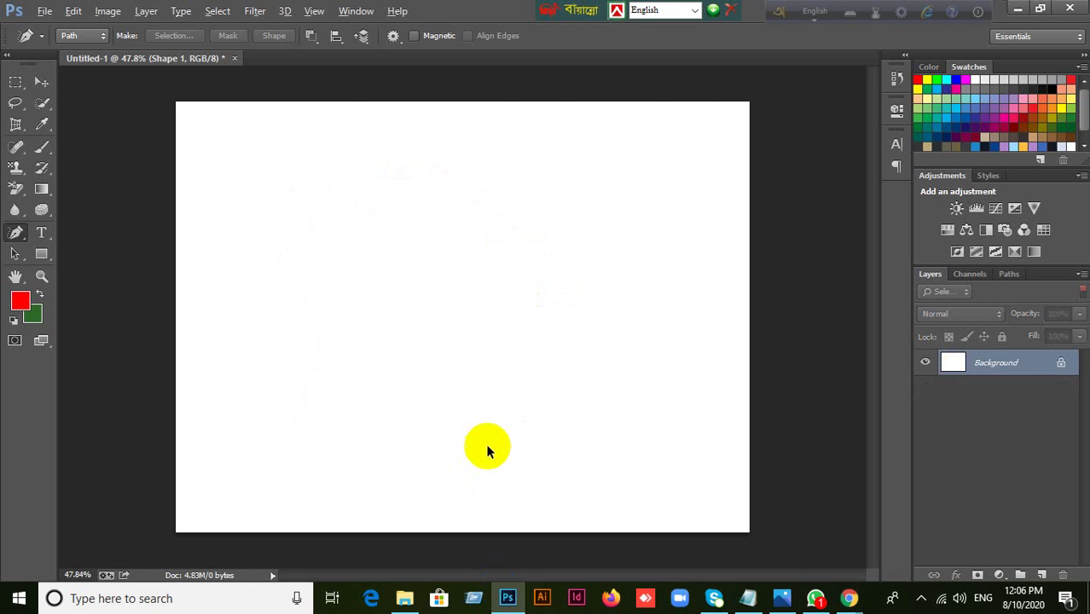
key("ctrl+alt+z")
key("ctrl+alt+z")
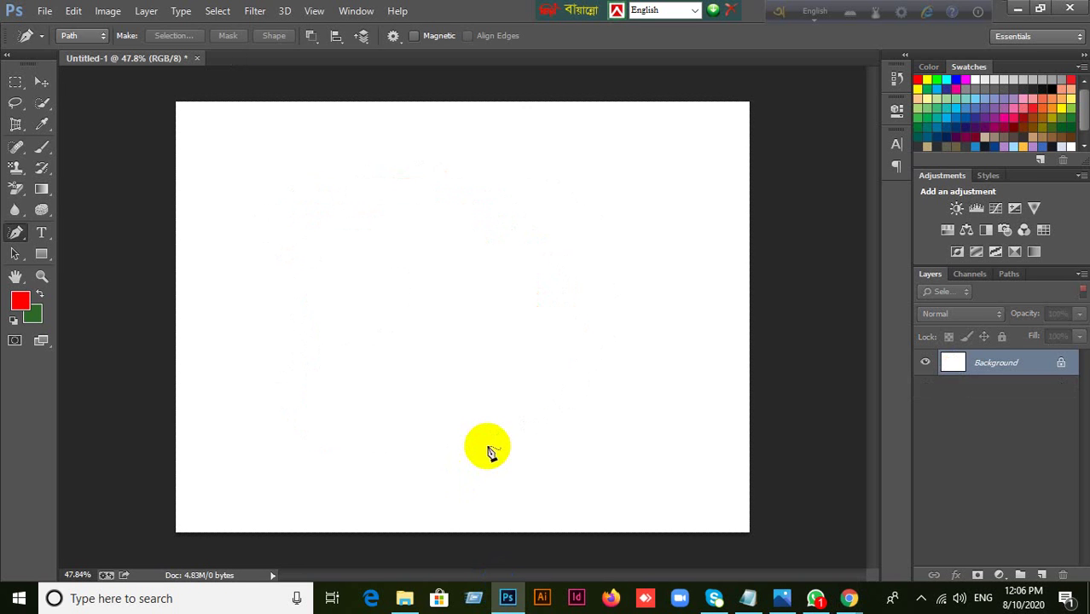
Step: In Shape mode, draw a red freehand shape about 549 × 550 px in the canvas's middle, then try a smaller one at its upper right and undo it
left_click(83, 35)
left_click(91, 58)
mouse_move(321, 202)
left_mouse_down()
mouse_move(434, 175)
mouse_move(334, 312)
mouse_move(322, 200)
left_mouse_up()
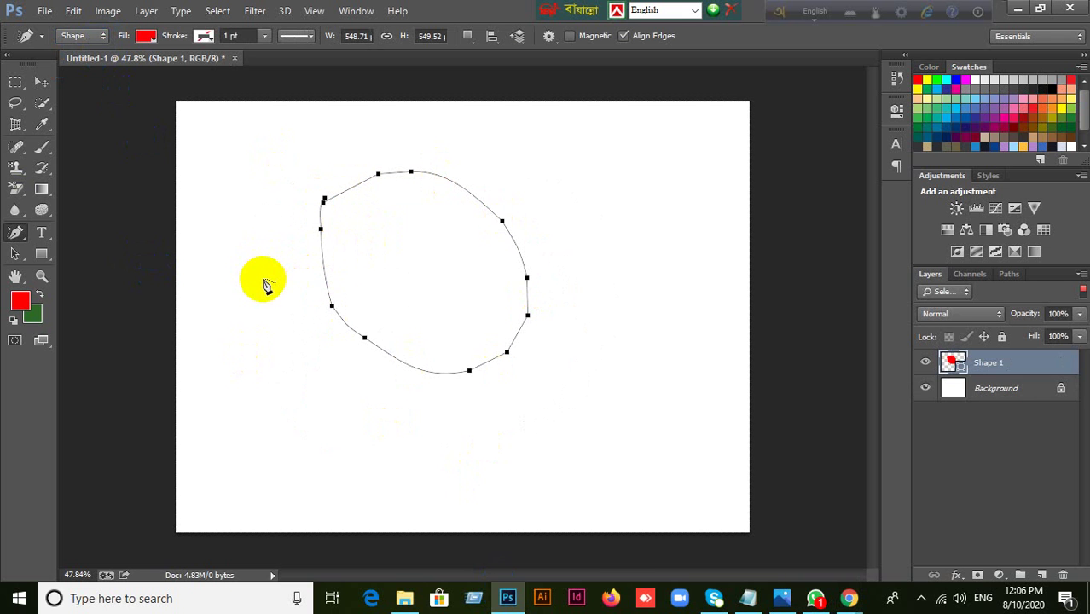
mouse_move(642, 147)
left_mouse_down()
mouse_move(710, 211)
mouse_move(707, 250)
mouse_move(648, 276)
mouse_move(618, 260)
mouse_move(640, 146)
left_mouse_up()
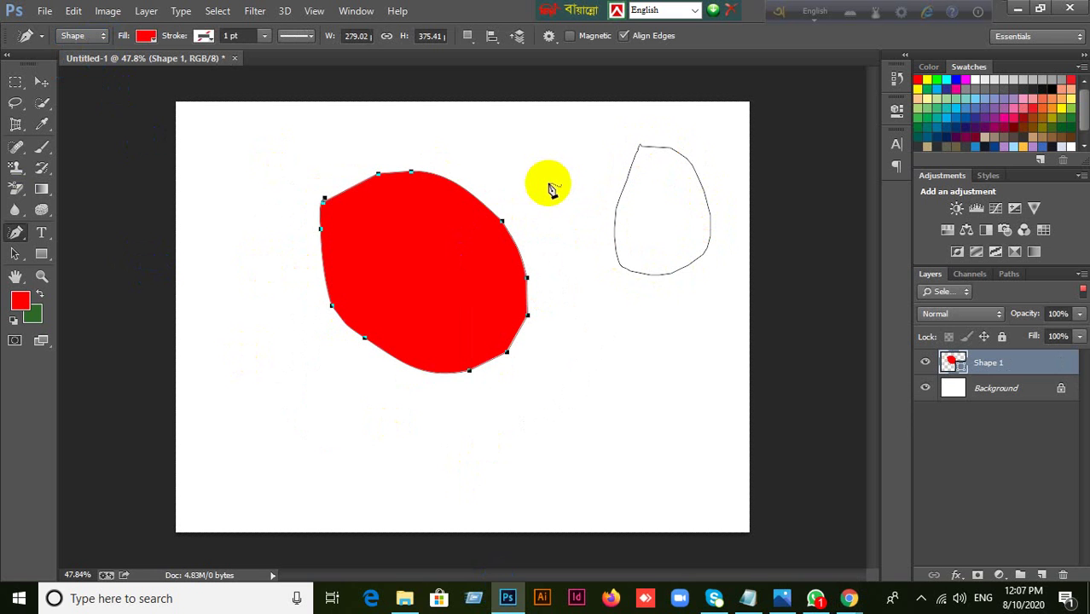
key("ctrl+z")
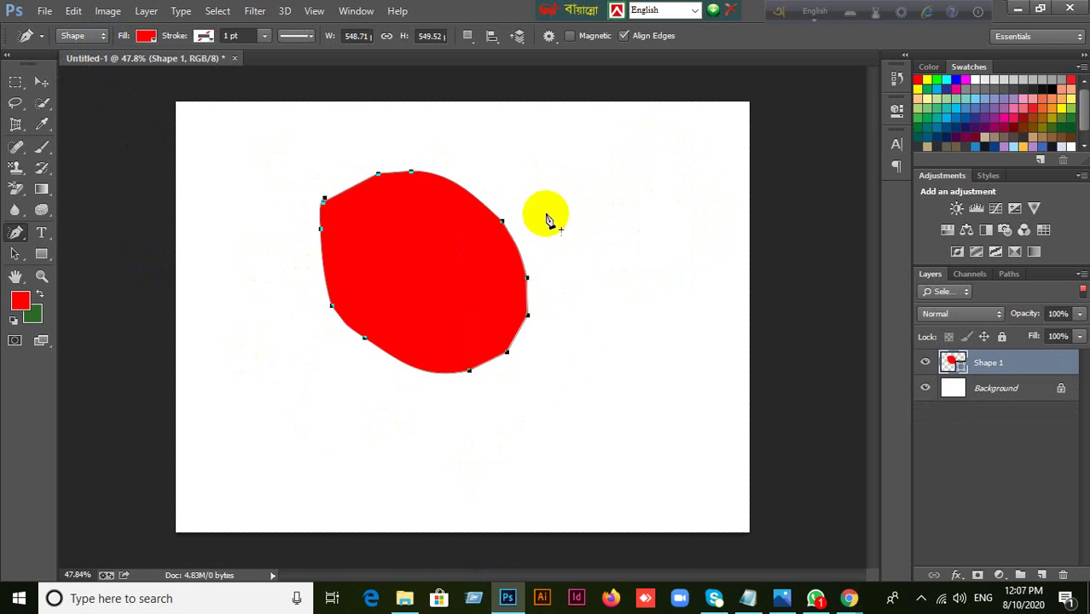
Step: In Path mode, draw a closed freehand path at the canvas's upper right and switch to the Move tool
left_click(96, 36)
left_click(81, 66)
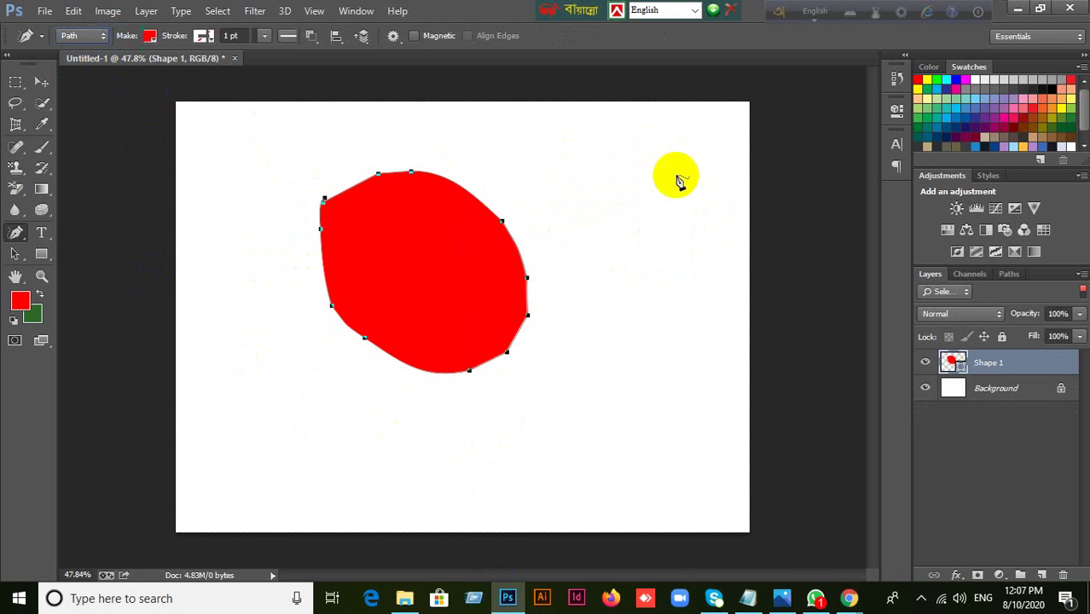
mouse_move(603, 156)
left_mouse_down()
mouse_move(664, 149)
mouse_move(669, 276)
mouse_move(587, 240)
mouse_move(602, 153)
left_mouse_up()
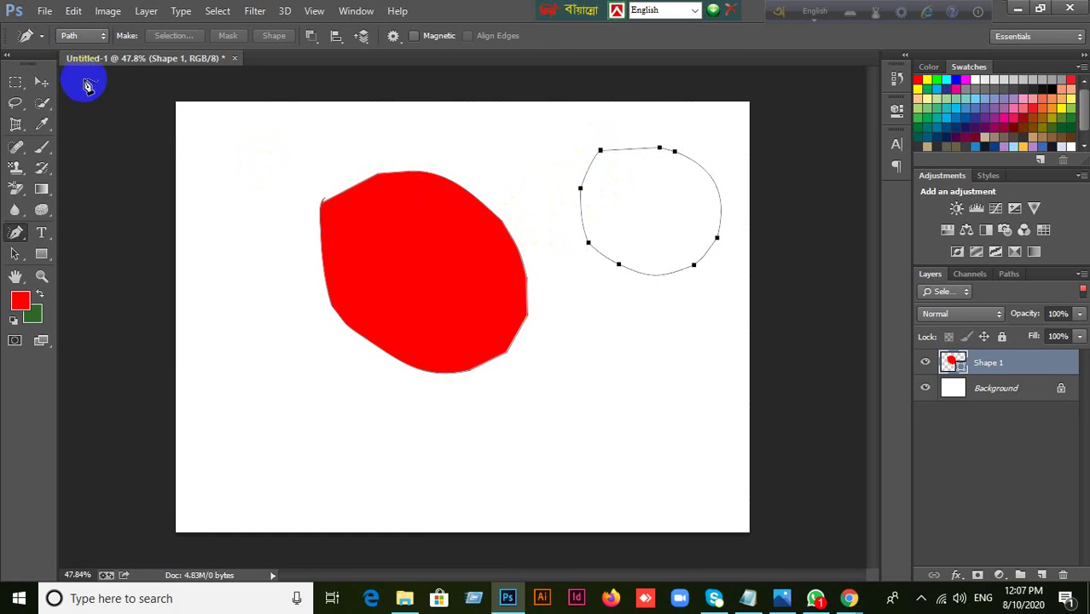
left_click(43, 83)
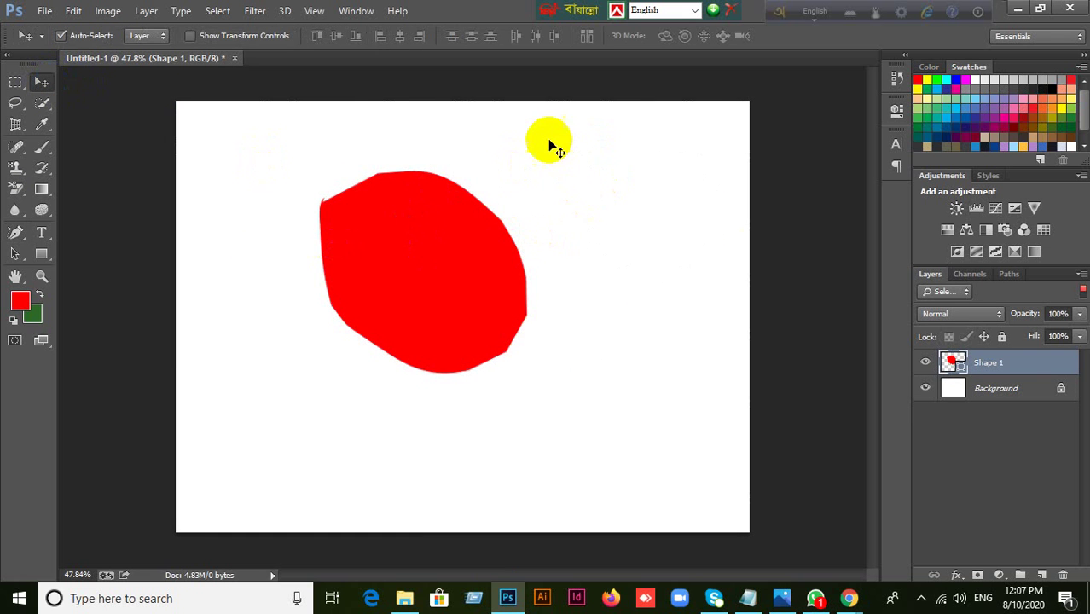
Step: Examine the Work Path and the Shape 1 Shape Path in turn, and open and cancel saving the work path
left_click(1007, 275)
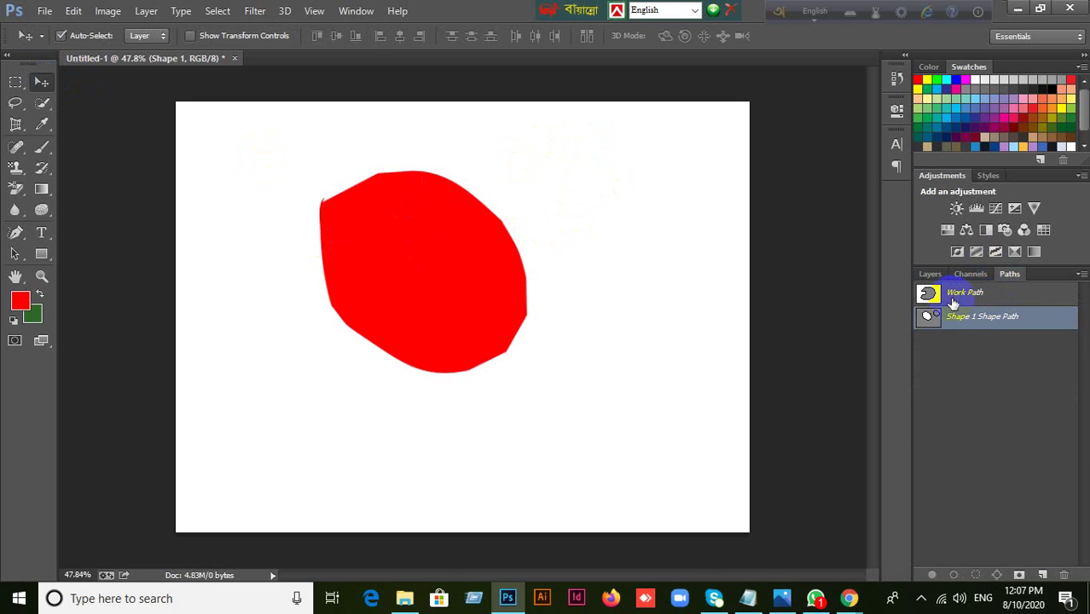
left_click(933, 299)
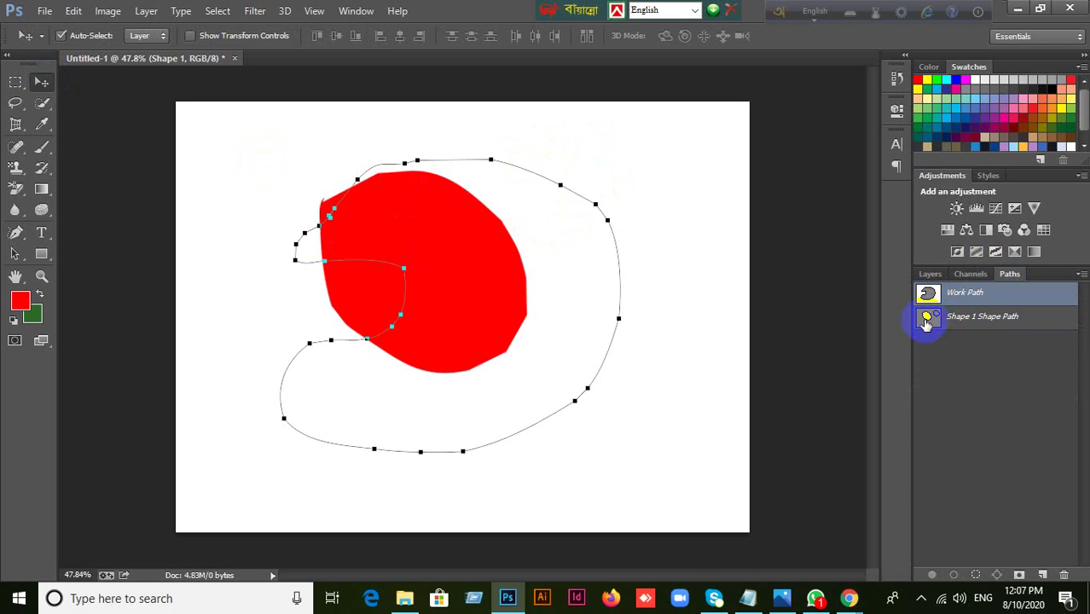
left_click(936, 316)
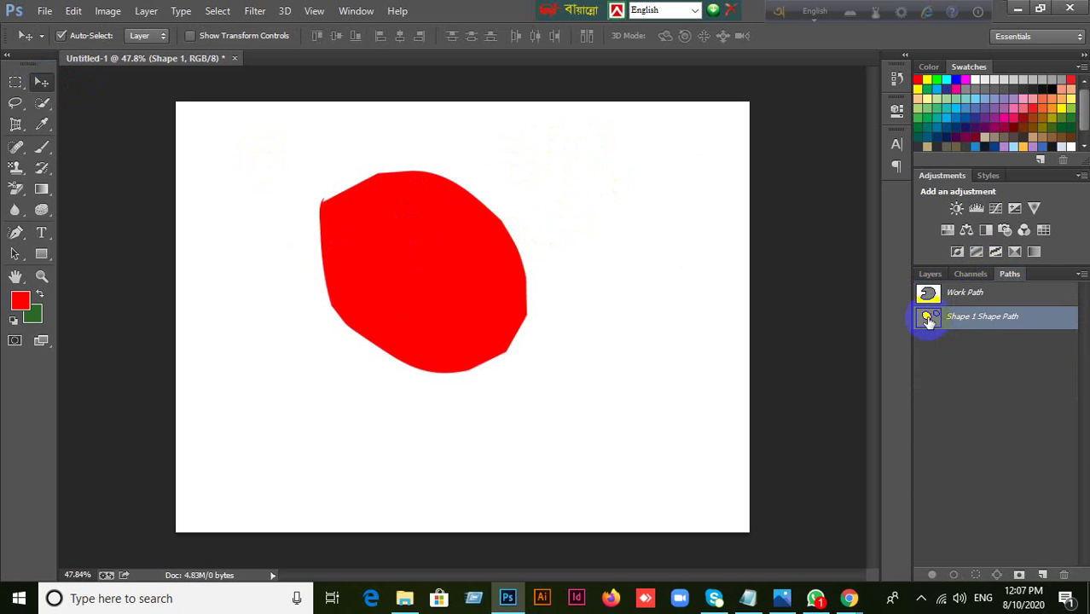
left_click(842, 338)
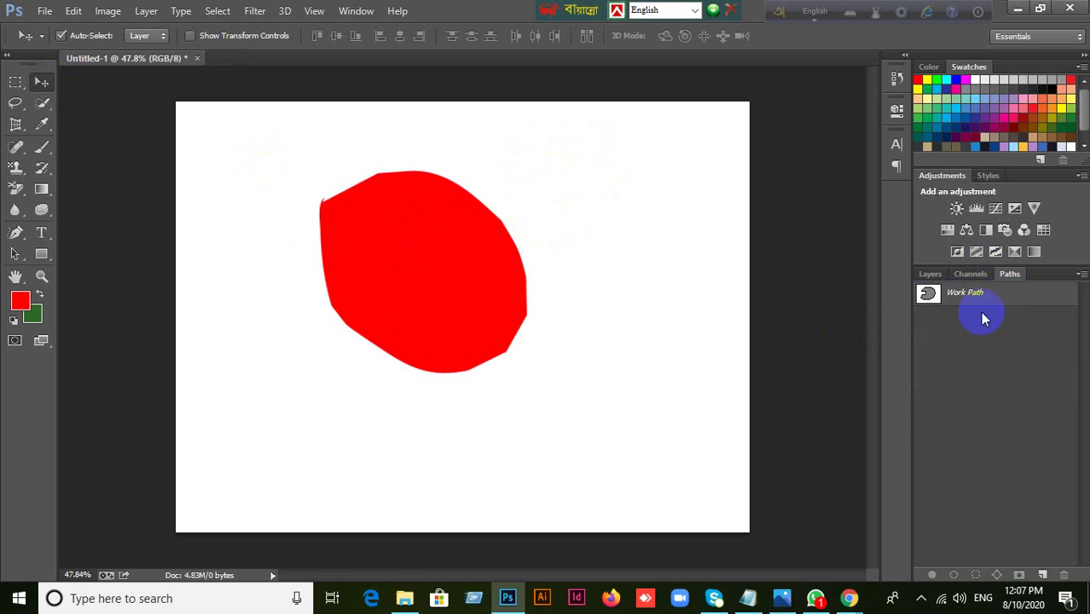
double_click(964, 292)
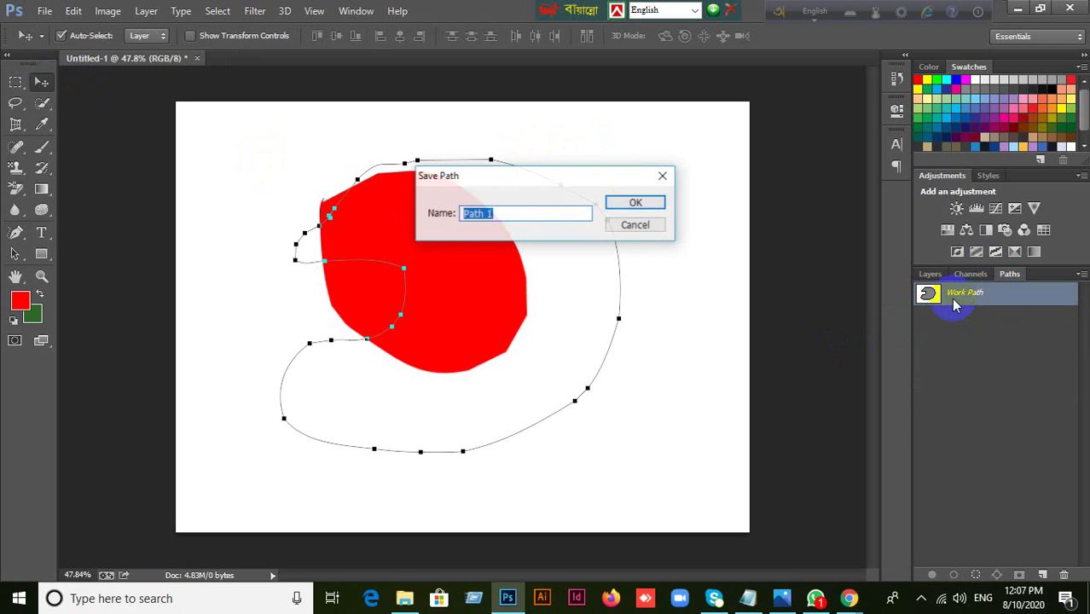
left_click(637, 226)
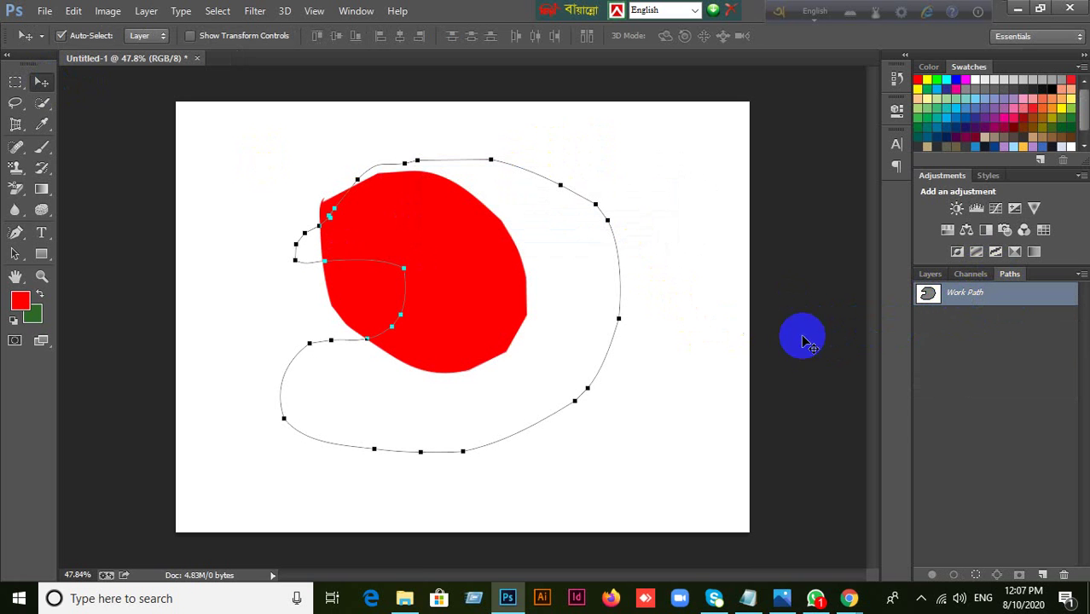
Step: Delete the Shape 1 layer and hide the remaining path outline
left_click(939, 279)
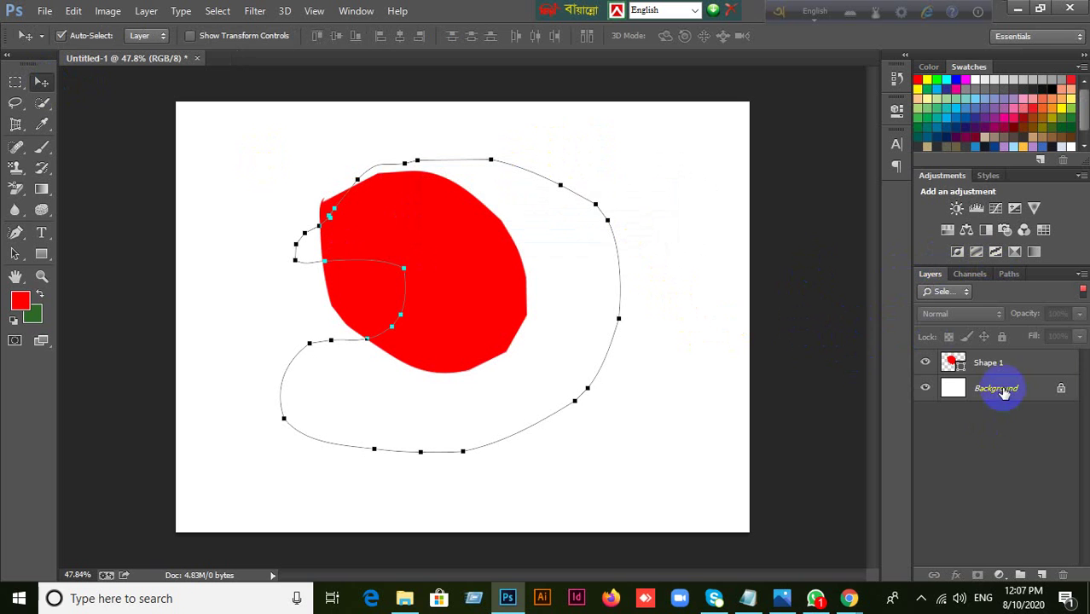
left_click(1064, 575)
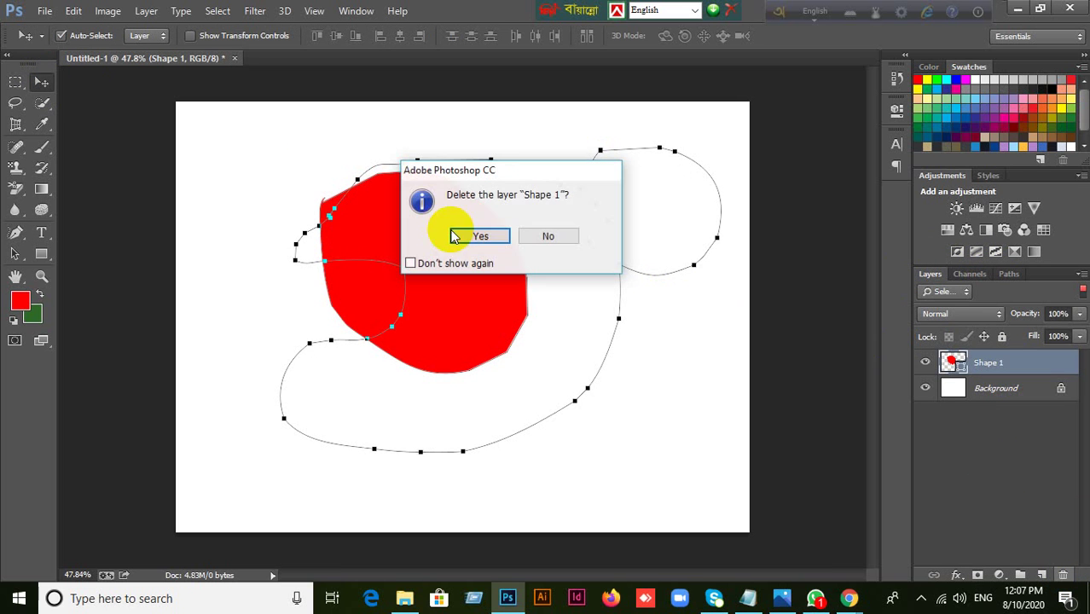
left_click(474, 370)
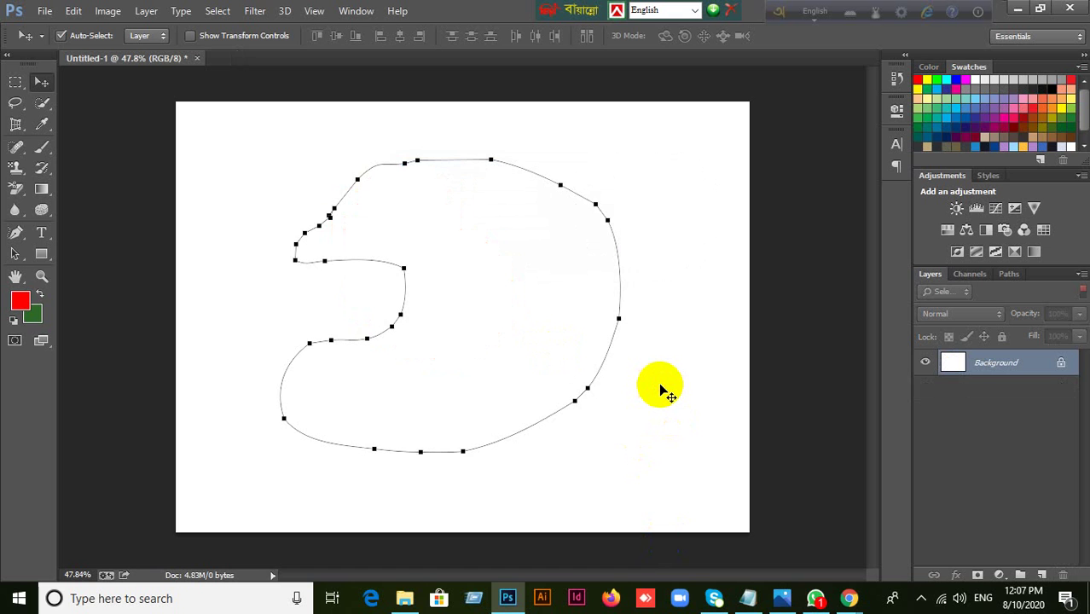
key("ctrl+h")
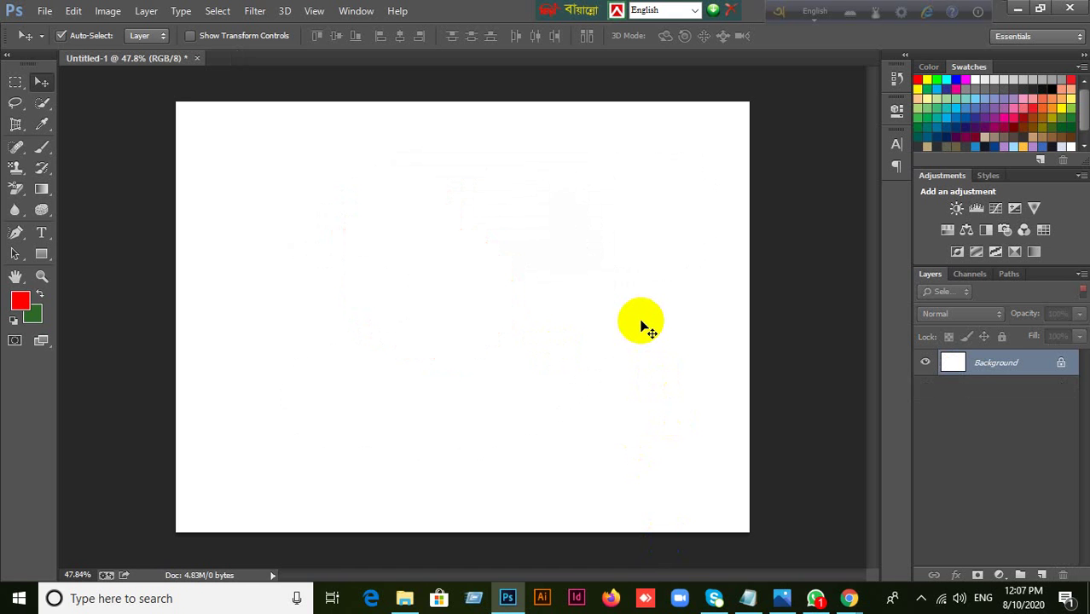
Step: Switch from the Freeform Pen to the standard Pen tool
left_click(15, 232)
left_click(55, 230)
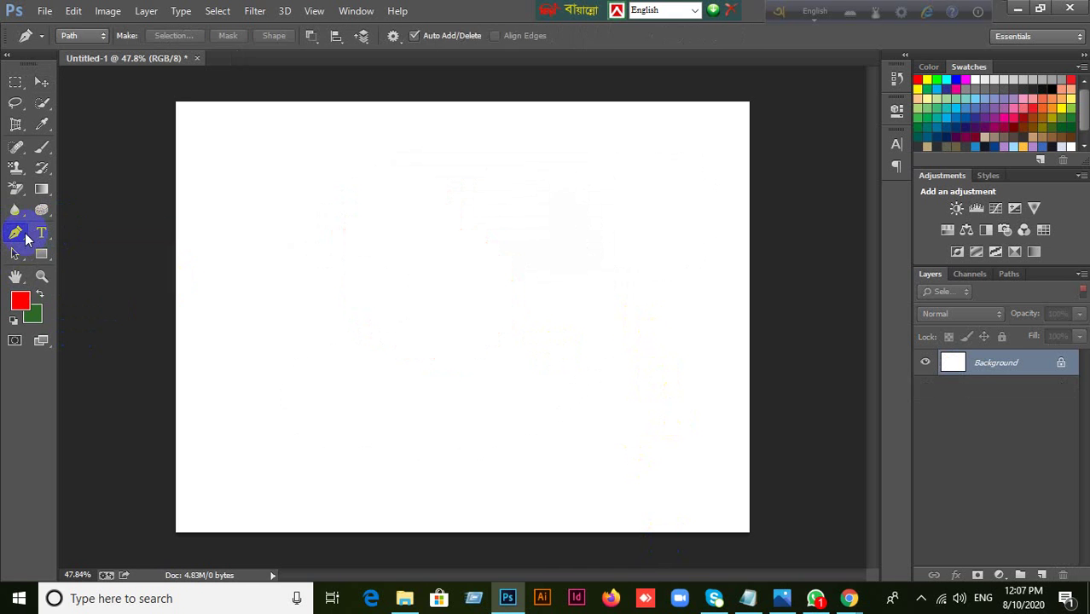
left_click(22, 239)
left_click(86, 229)
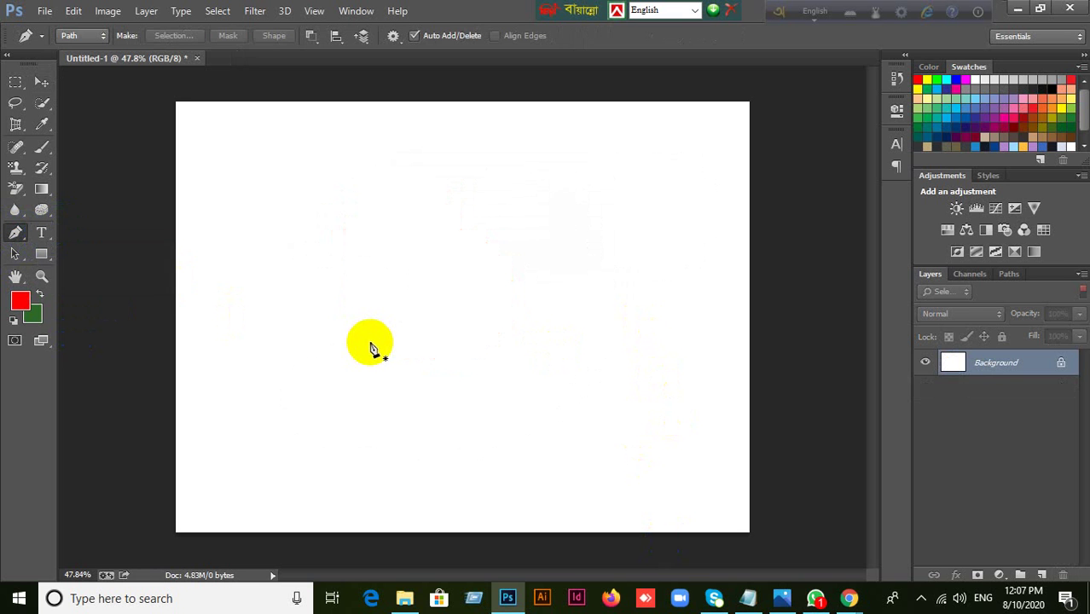
left_click(41, 82)
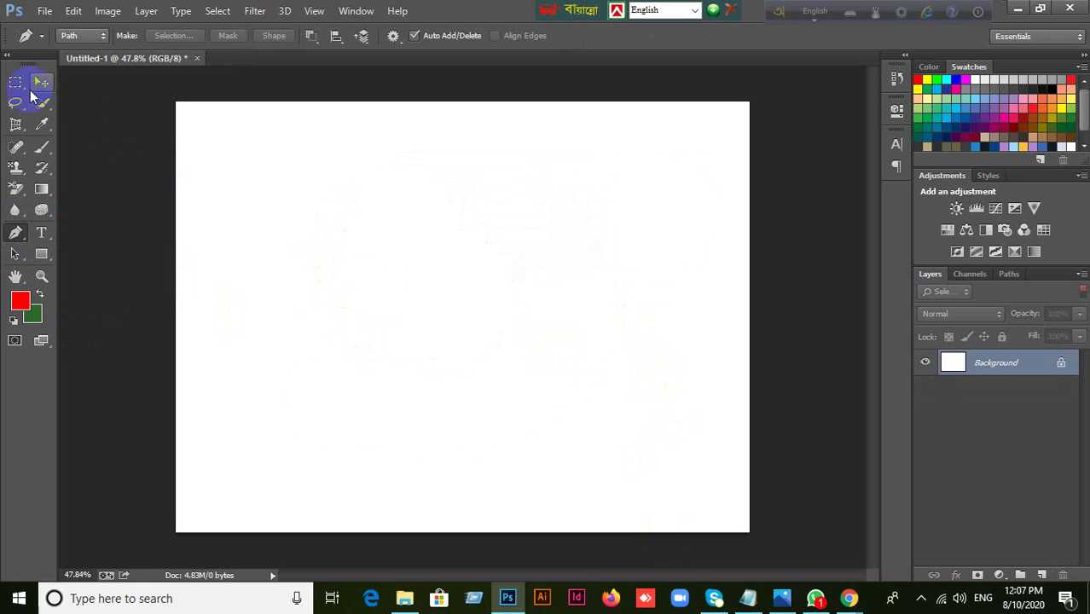
Step: Start a text line near the canvas's middle with the type tool and leave it empty
left_click(45, 234)
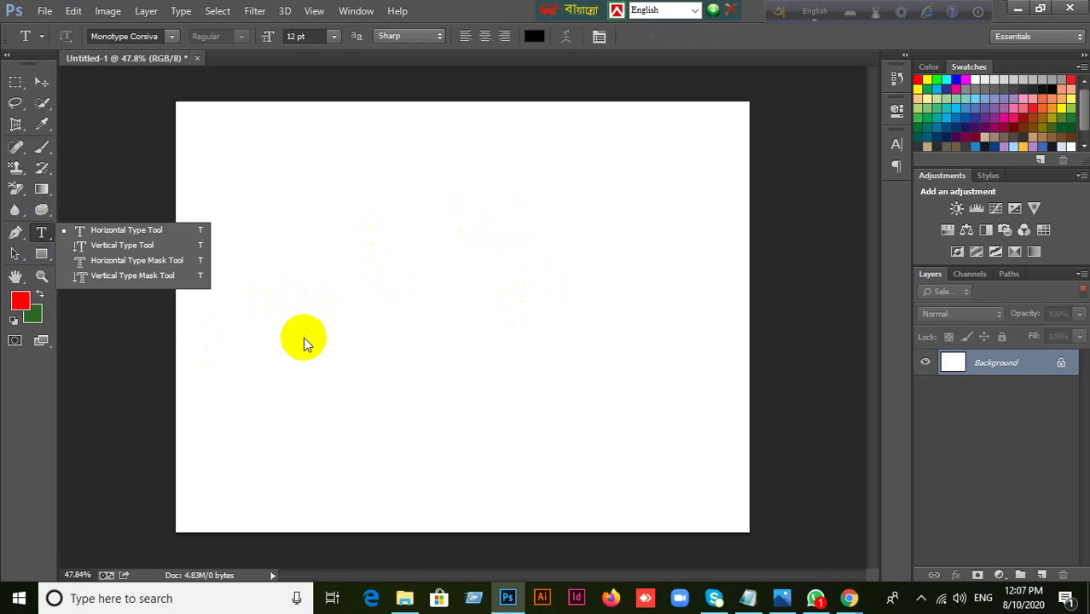
left_click(120, 267)
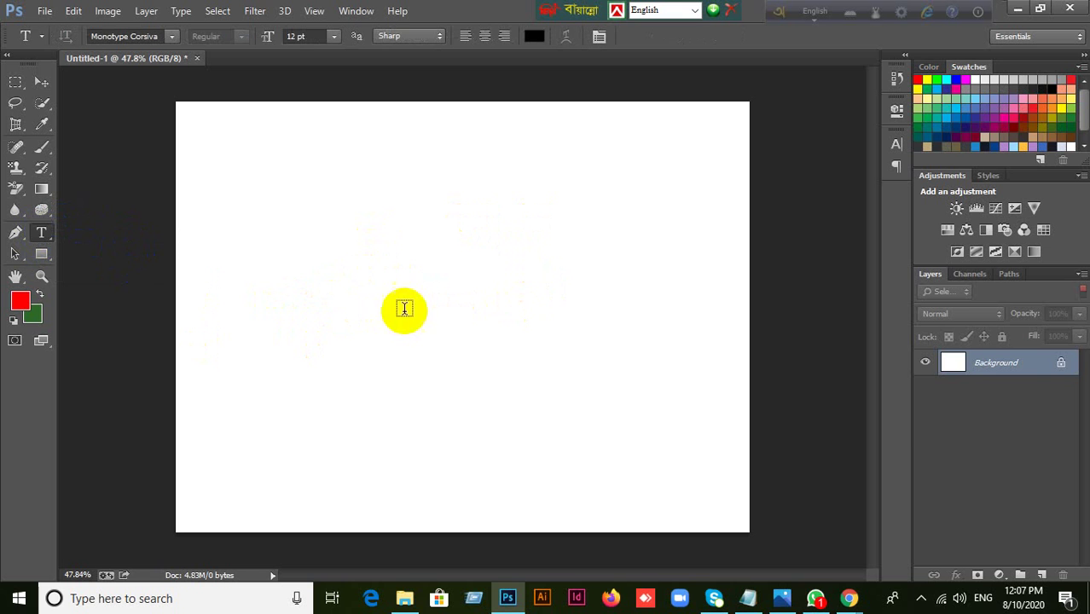
left_click(647, 289)
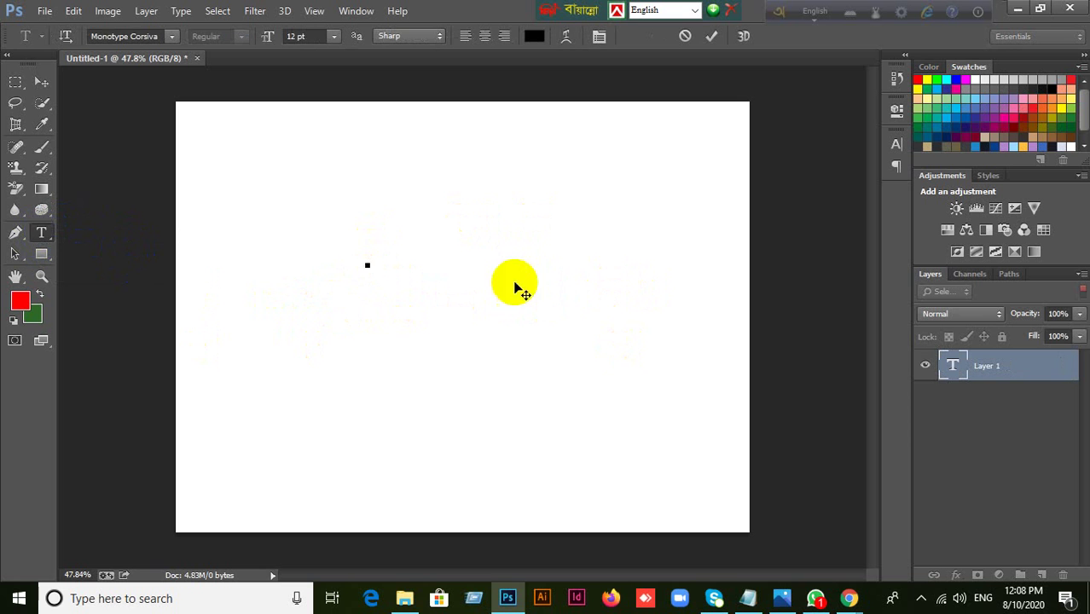
left_click(41, 83)
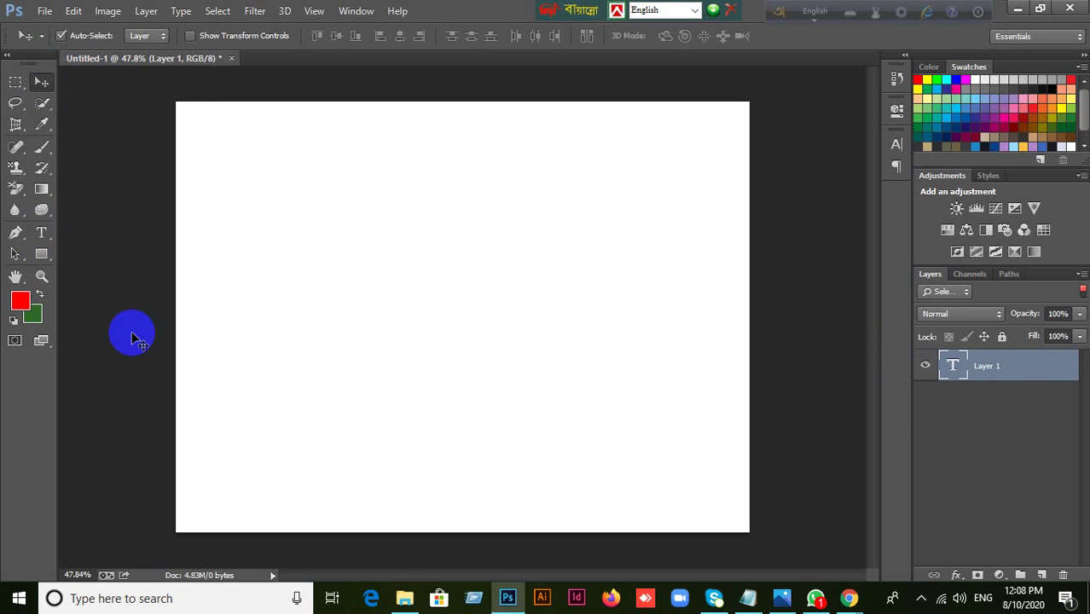
Step: Create a new 1500 × 1500 pixel RGB document with a white background
left_click(51, 16)
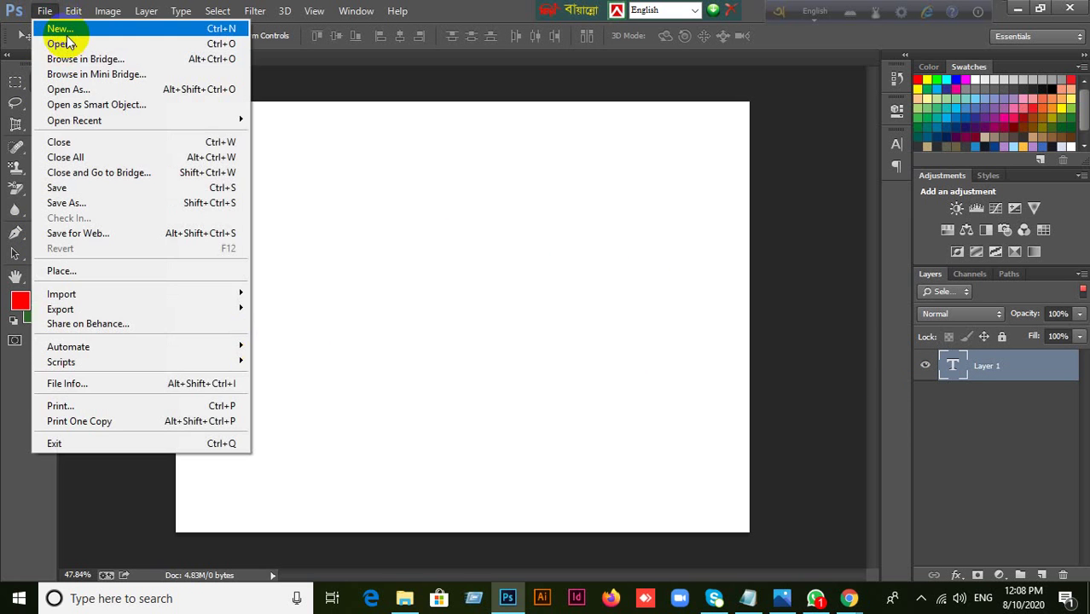
left_click(64, 28)
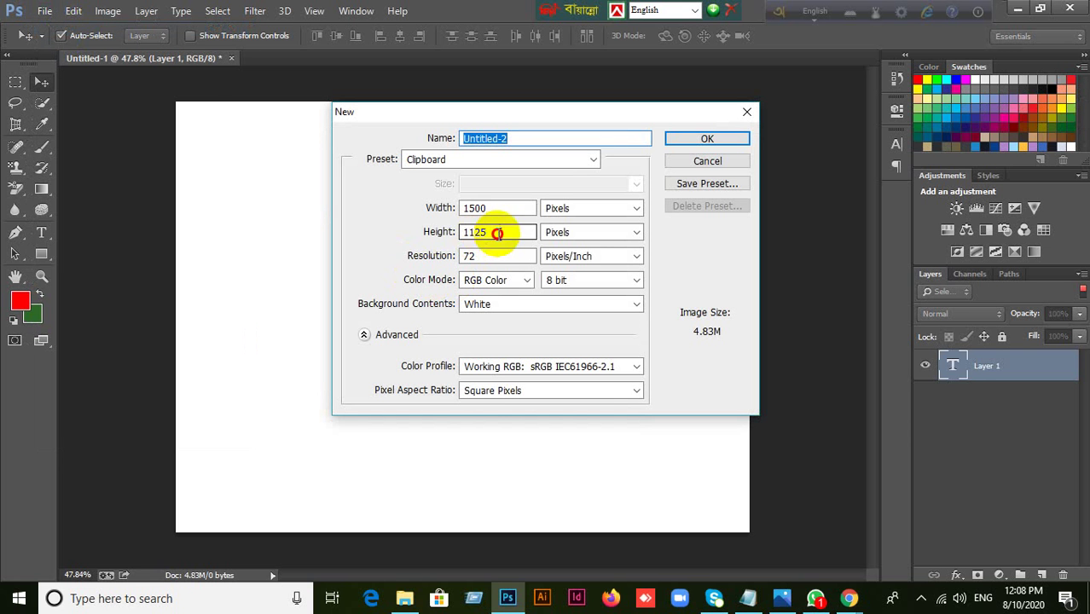
left_click_drag(493, 232, 420, 233)
type("1500")
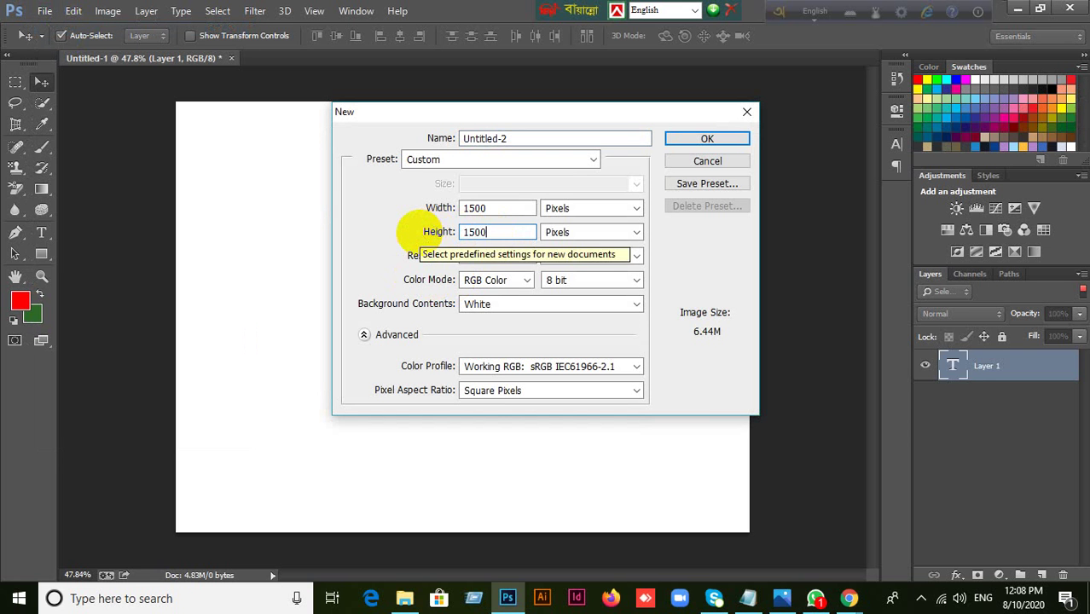
left_click(701, 139)
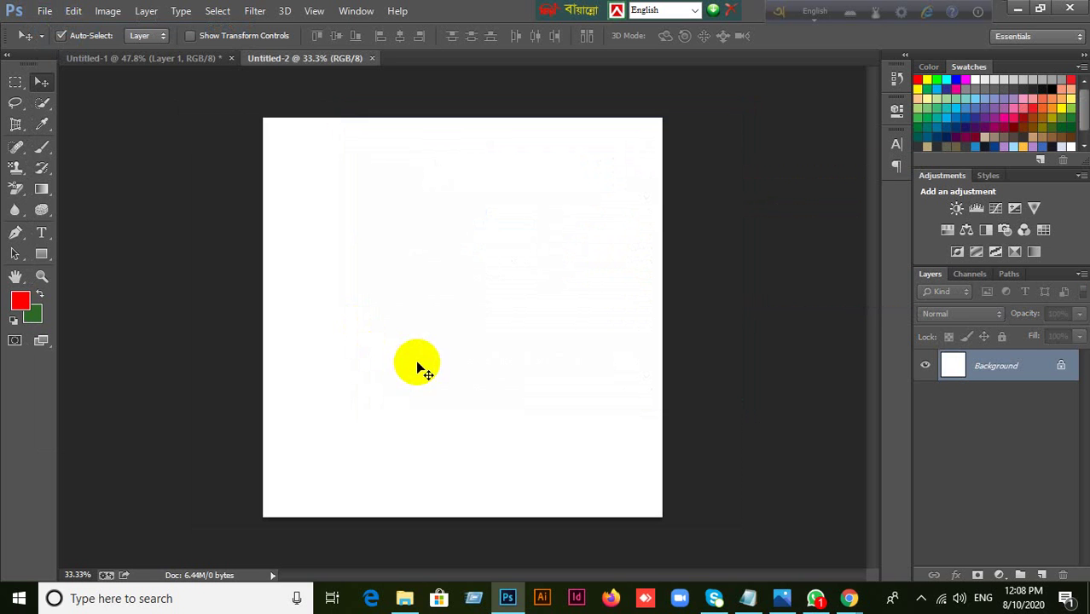
Step: Close the Untitled-1 document without saving its changes
left_click(197, 60)
left_click(231, 58)
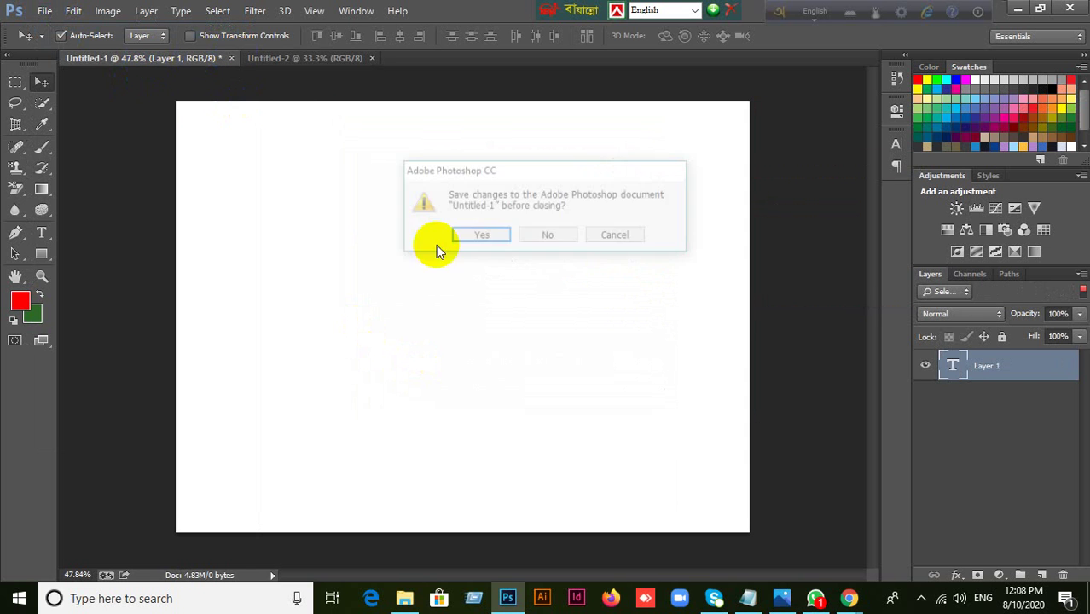
left_click(529, 238)
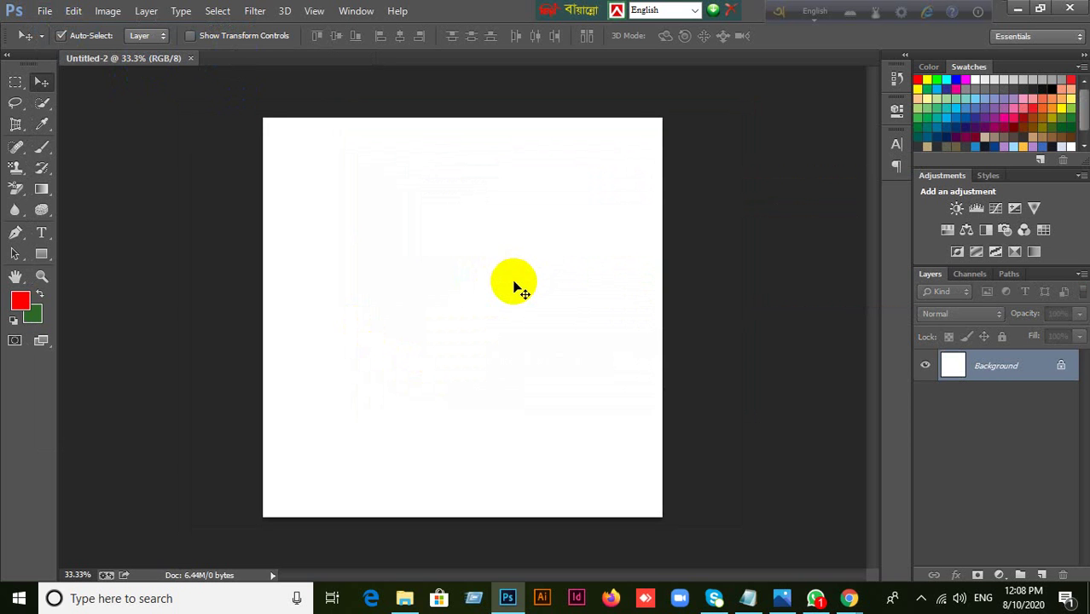
Step: Add the letter "a" as horizontal text left of the canvas's centre and commit it
scroll(523, 250, "up", 2)
scroll(523, 250, "down", 1)
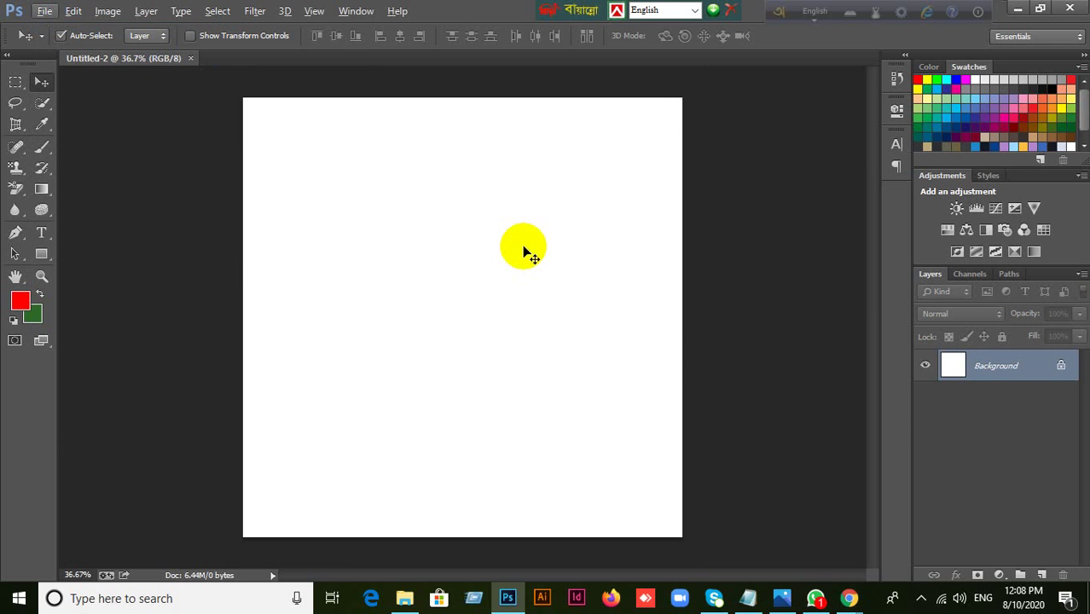
left_click(41, 232)
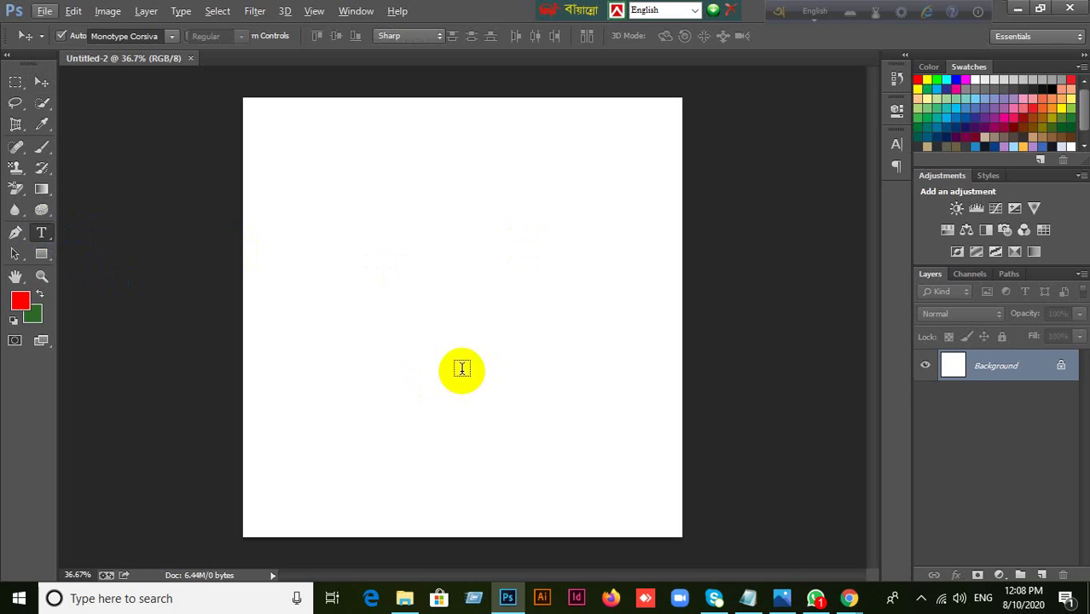
left_click(373, 298)
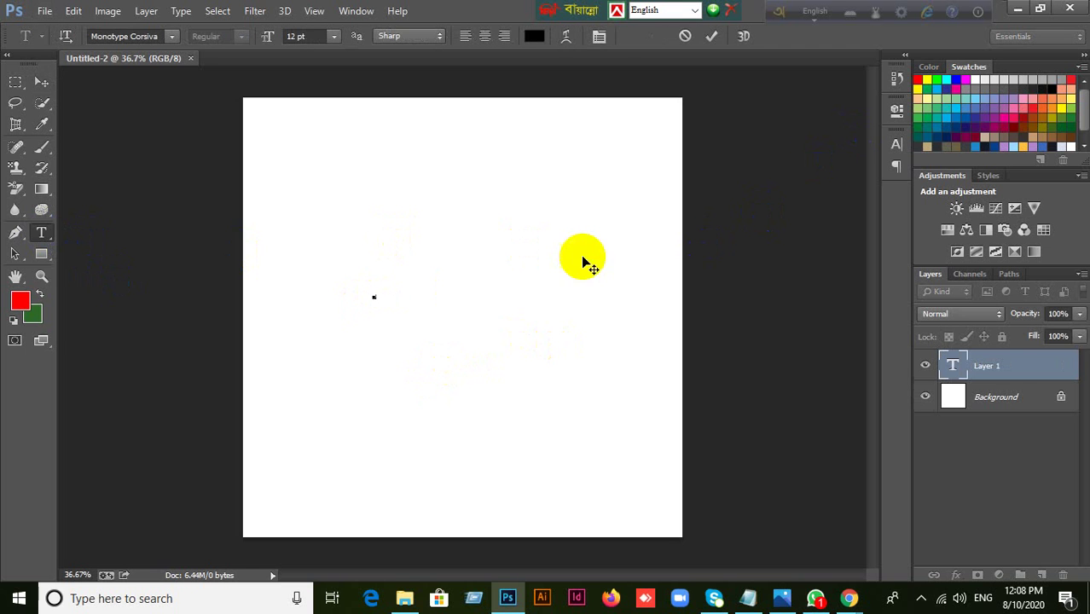
left_click(39, 80)
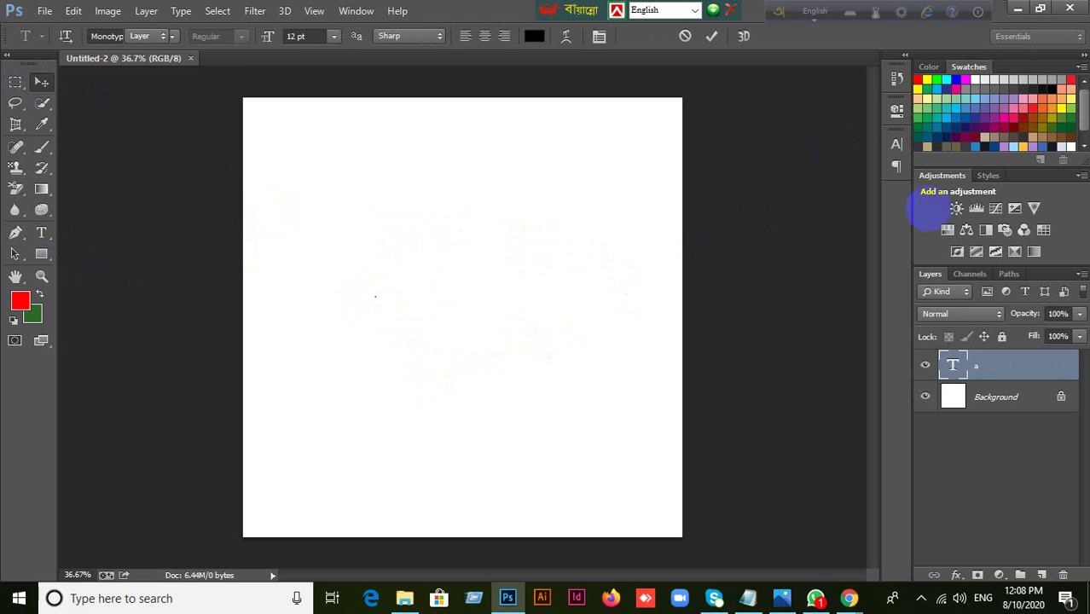
Step: Set the letter "a" to a font size of 500 pt and move it slightly right and up on the canvas
left_click(893, 148)
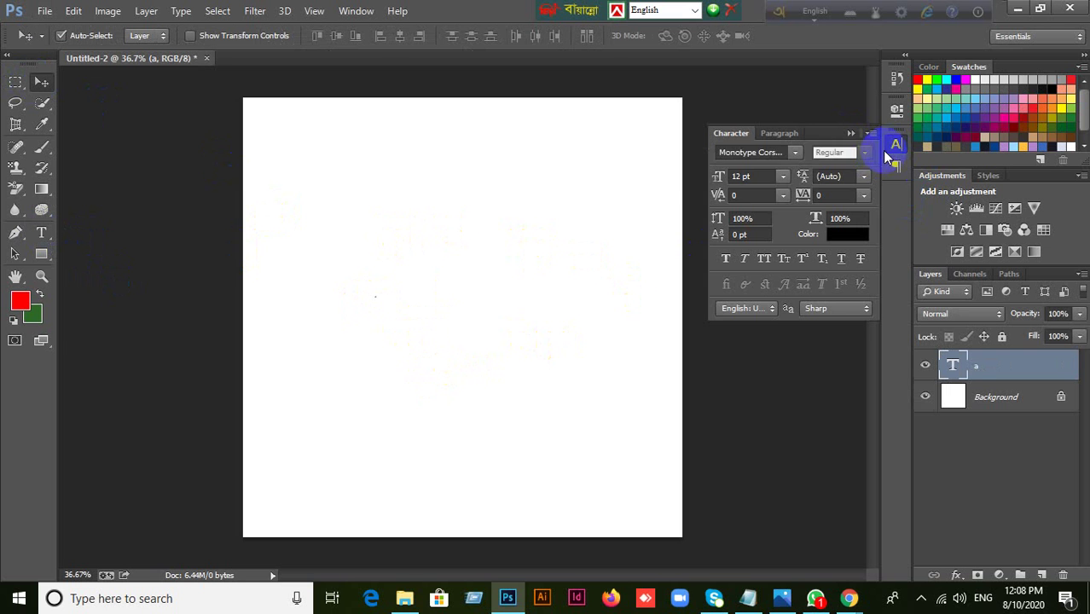
left_click(742, 177)
left_click(758, 177)
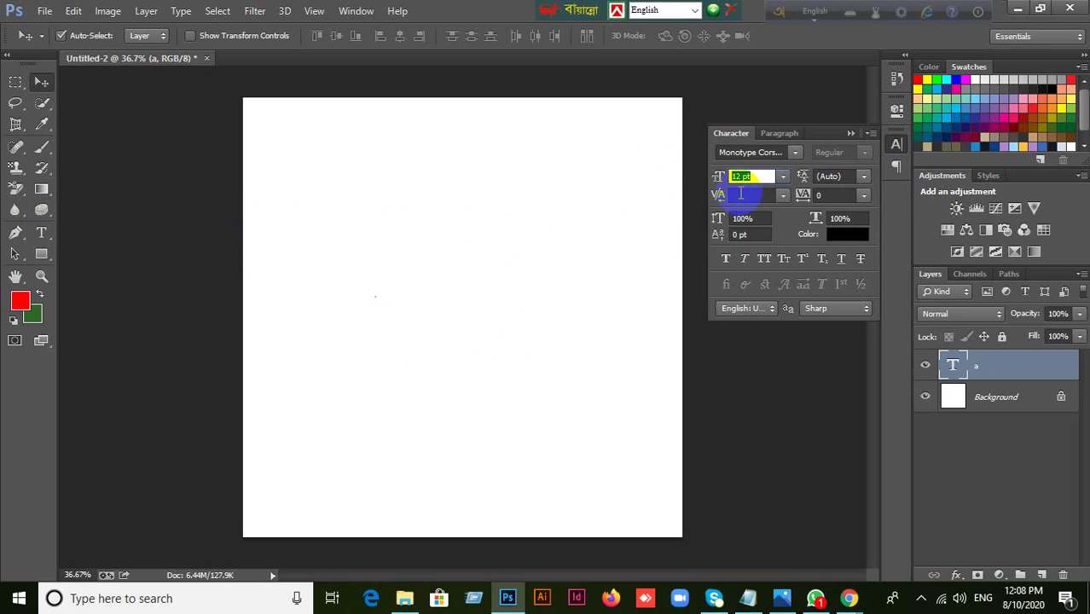
left_click(616, 179)
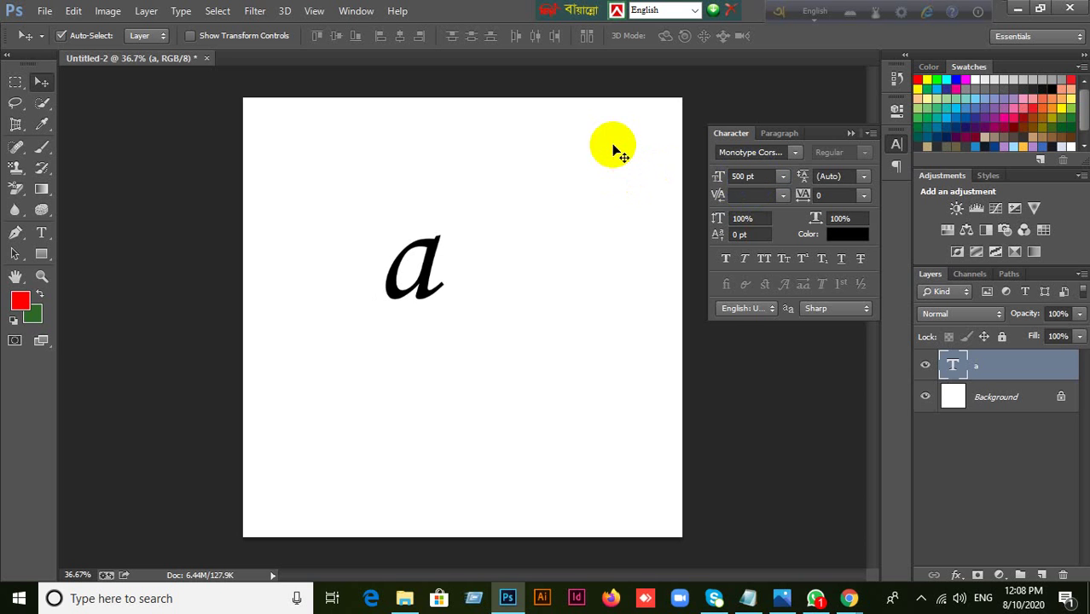
left_click_drag(440, 292, 461, 285)
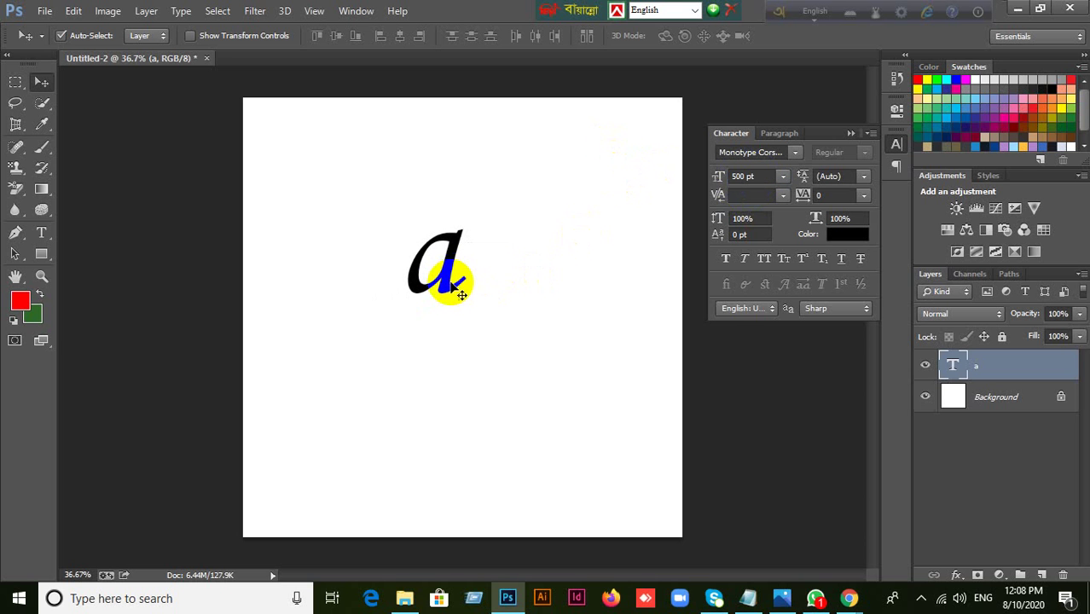
Step: Change the letter "a" to the Myriad Pro font
left_click(739, 178)
left_click(740, 152)
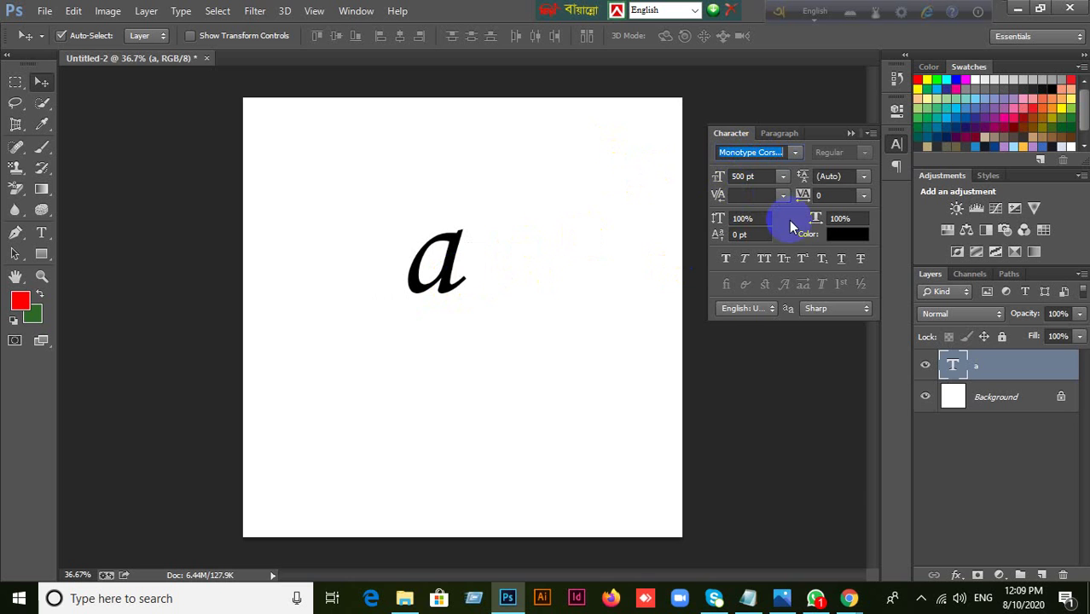
type("Myriad Pro")
key("Return")
left_click(531, 263)
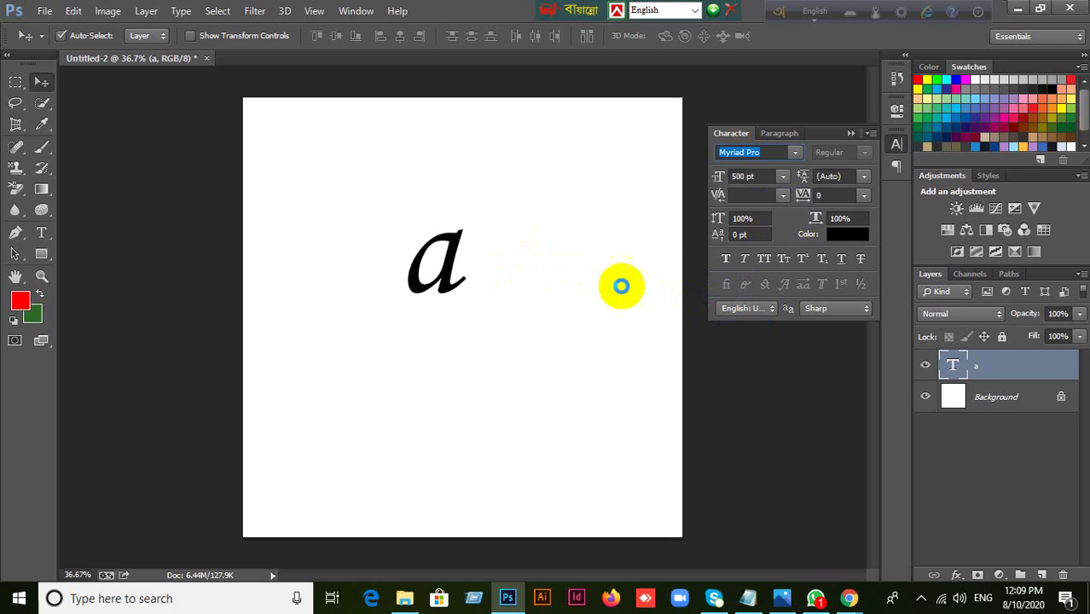
left_click(612, 285)
left_click(674, 298)
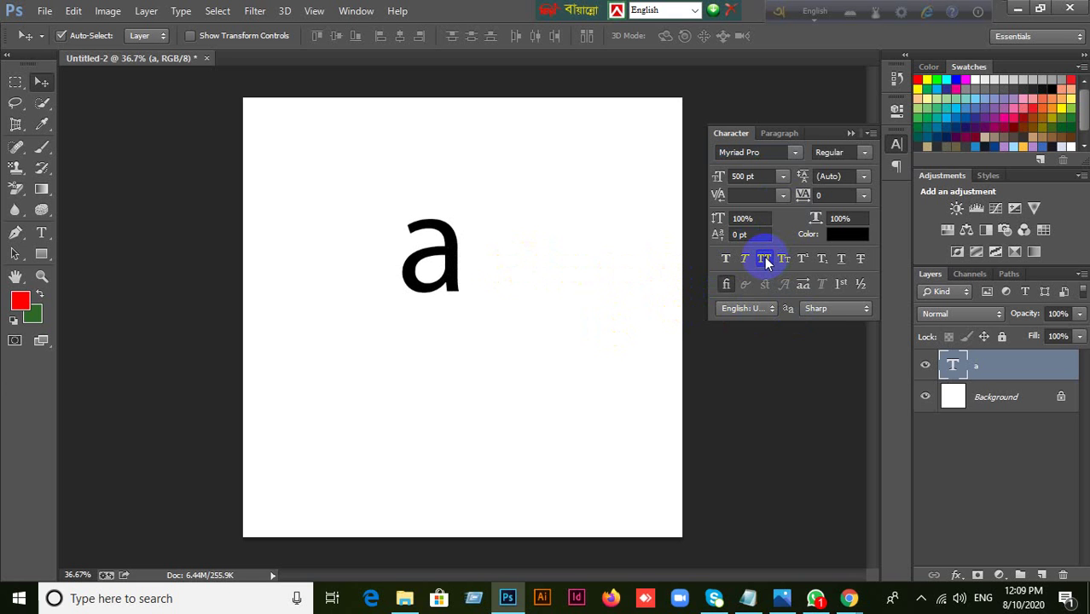
Step: Switch All Caps on and back off for the letter "a" and move it slightly right and down
left_click(764, 260)
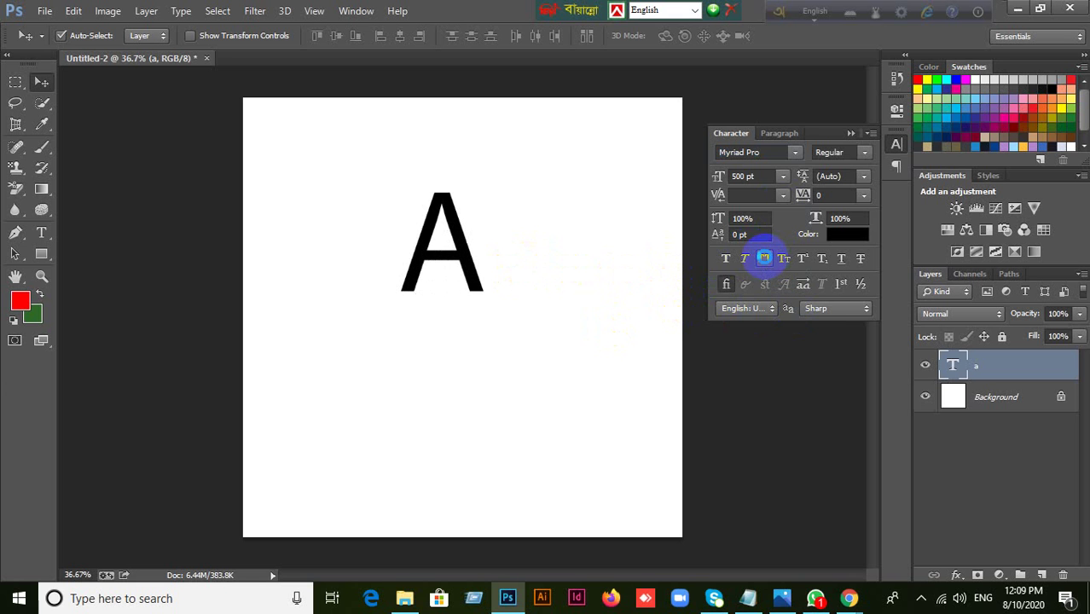
left_click(765, 260)
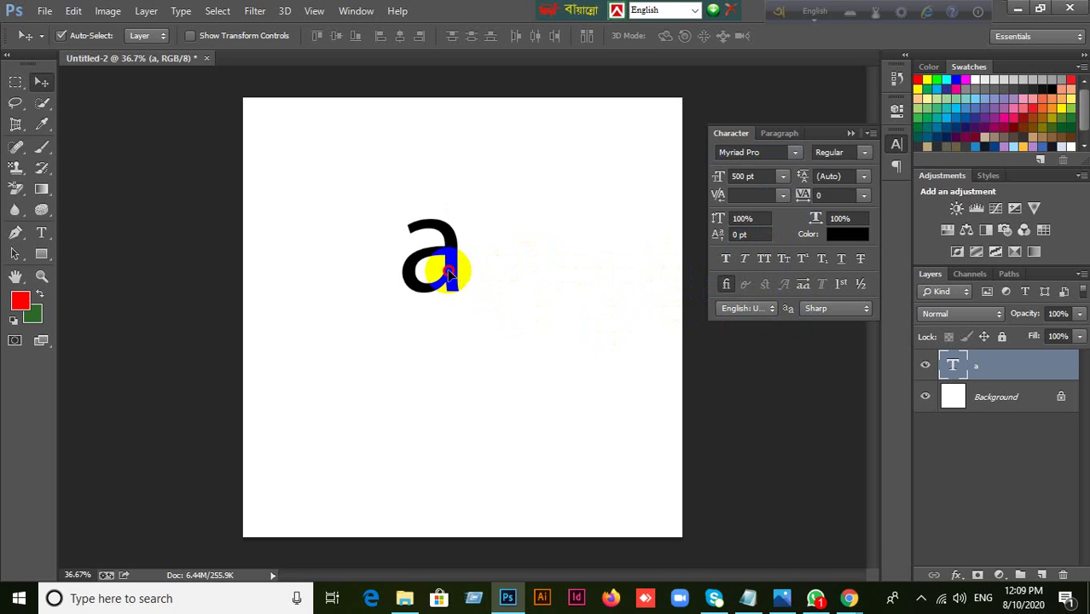
left_click_drag(465, 285, 481, 294)
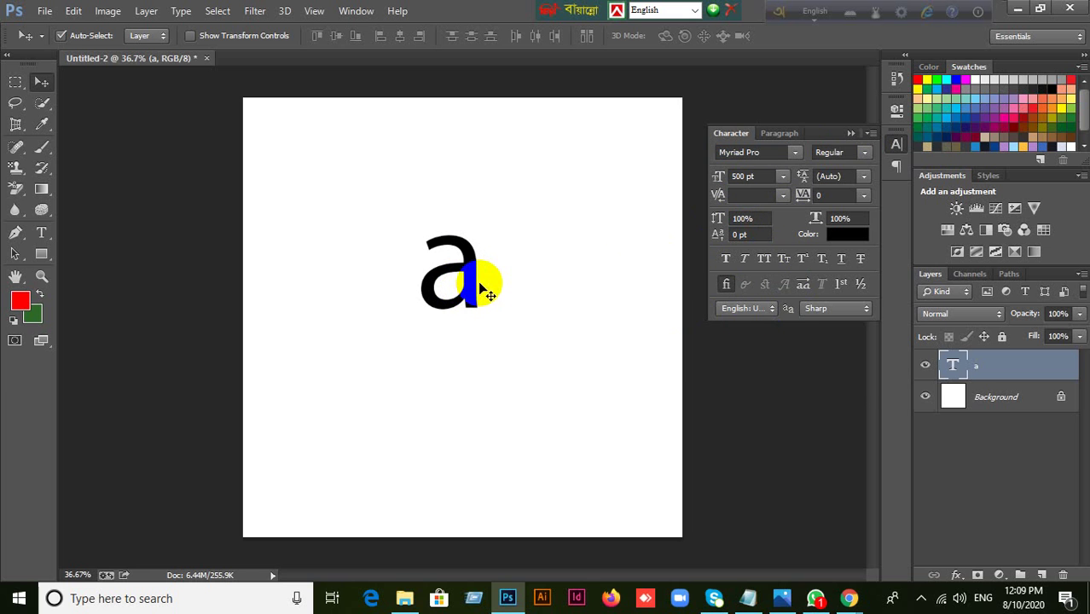
scroll(484, 292, "up", 3)
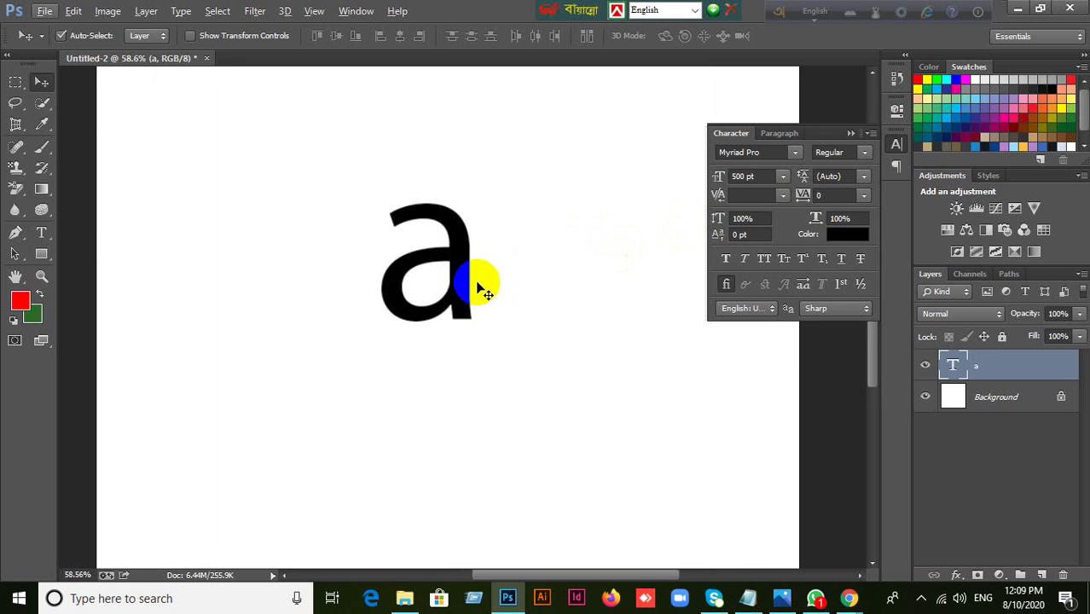
left_click_drag(477, 287, 480, 316)
key("ctrl+z")
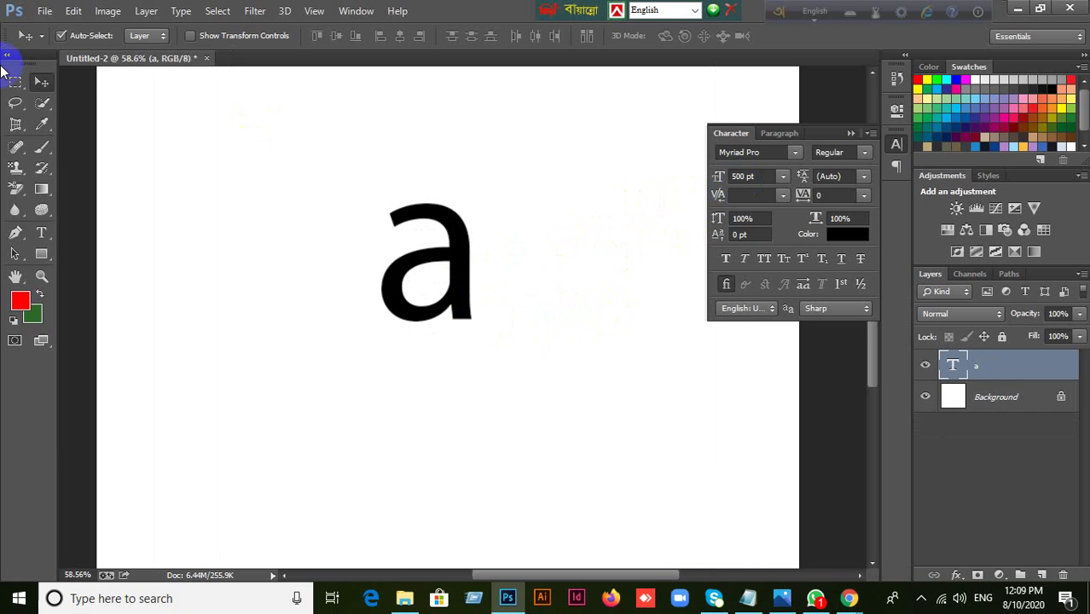
Step: Create a new 800 × 800 pixel RGB document at 72 pixels/inch with a white background
left_click(46, 13)
left_click(40, 26)
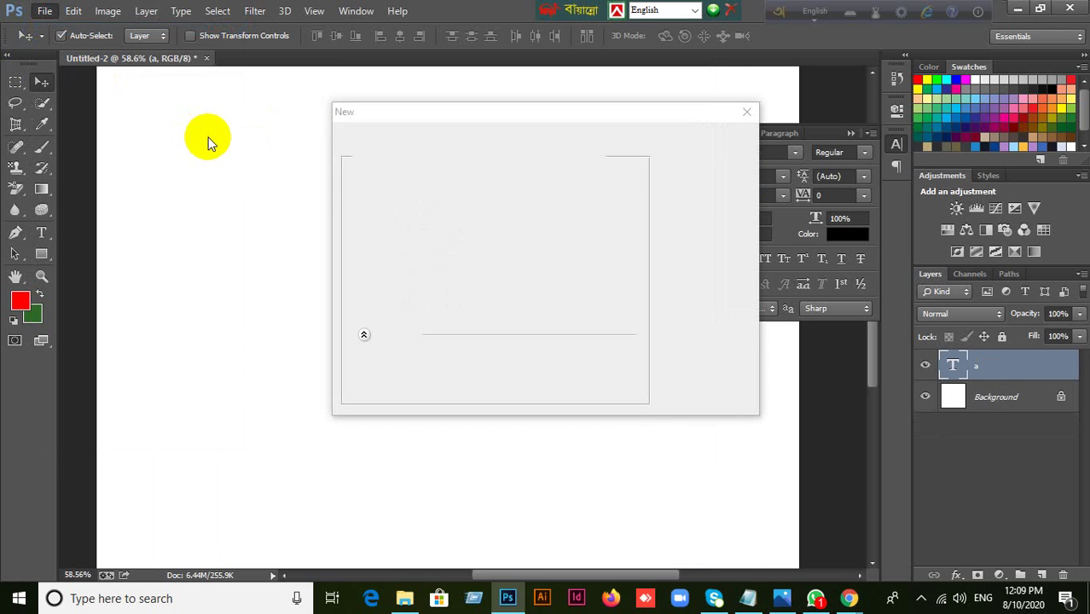
double_click(495, 211)
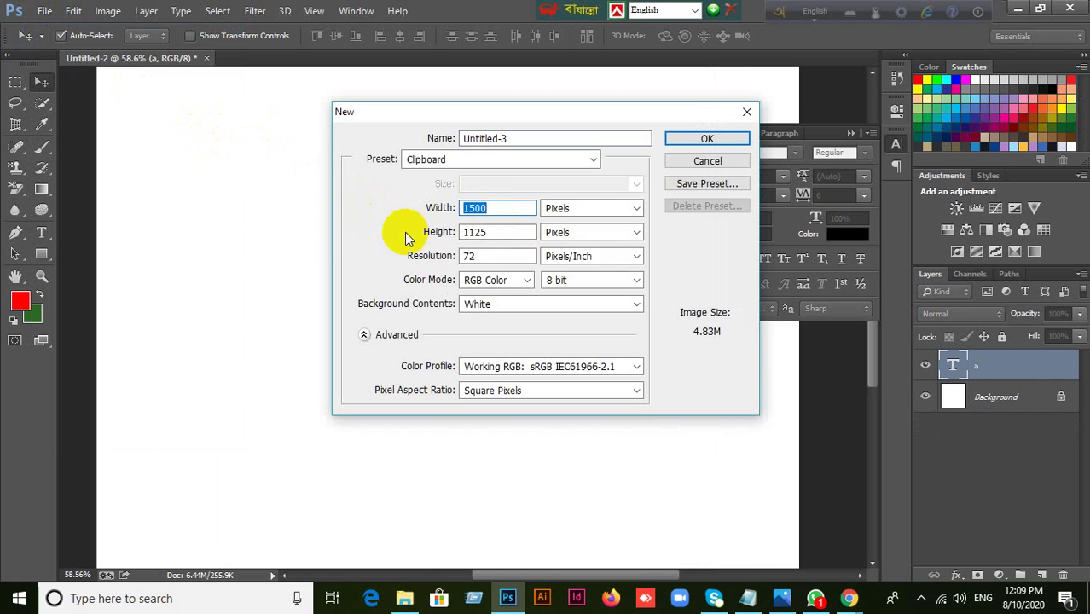
type("8")
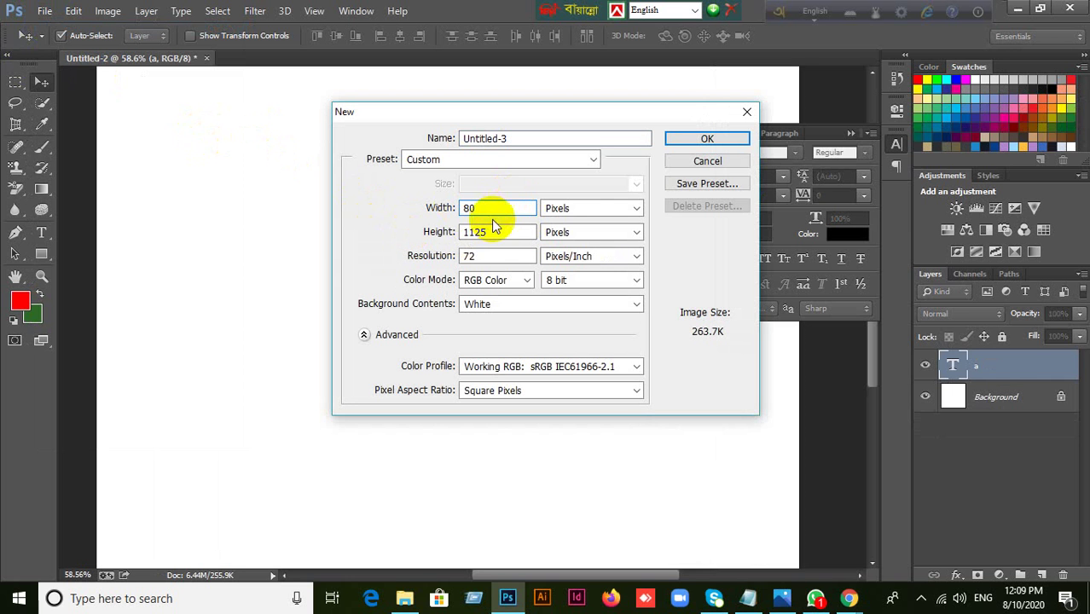
type("0")
key("Tab")
type("8")
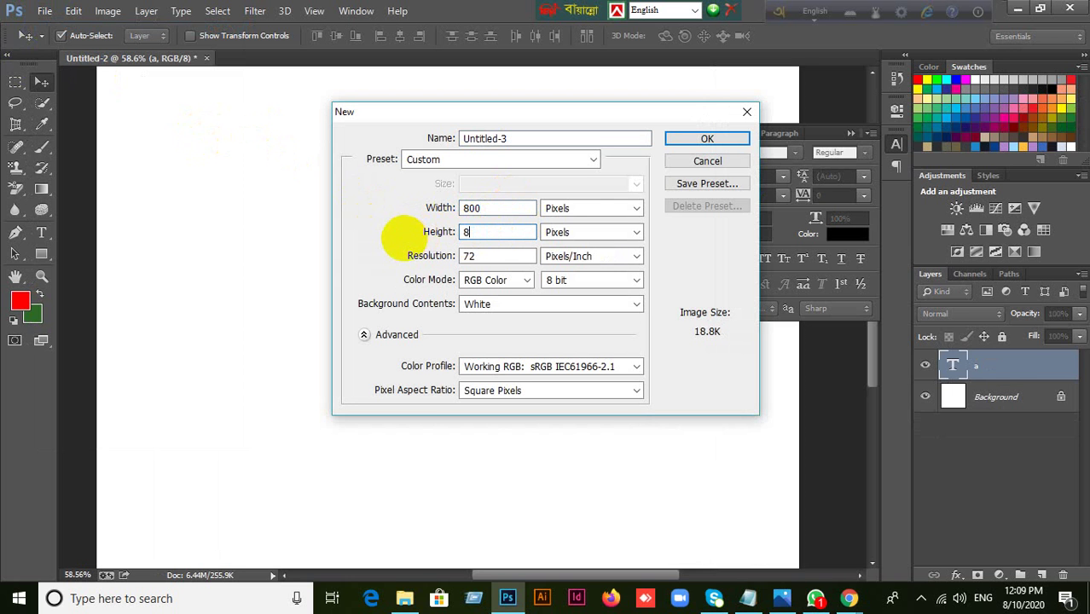
type("00")
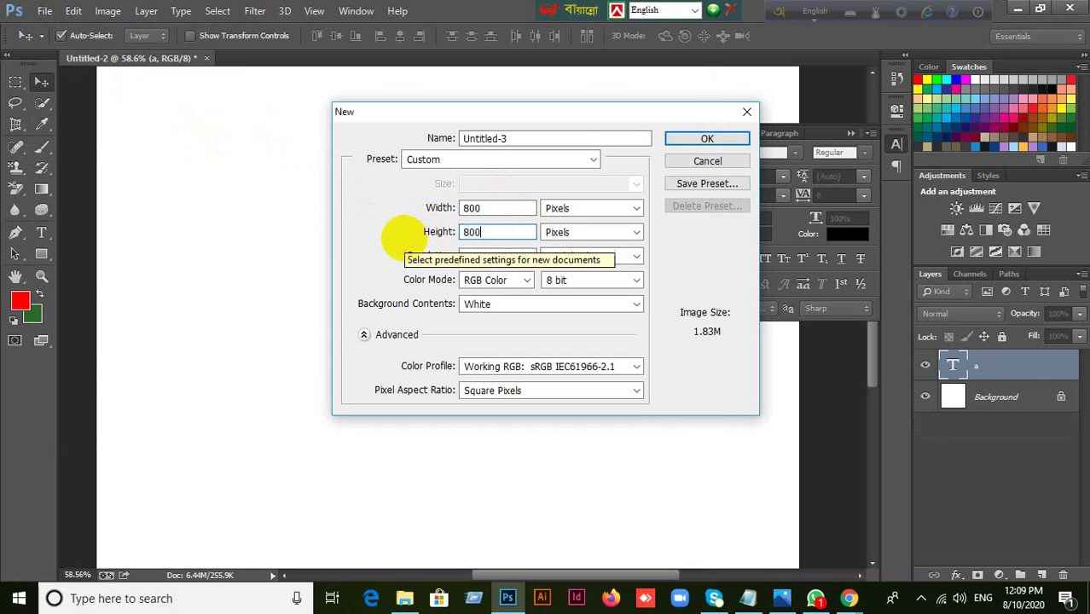
left_click(683, 143)
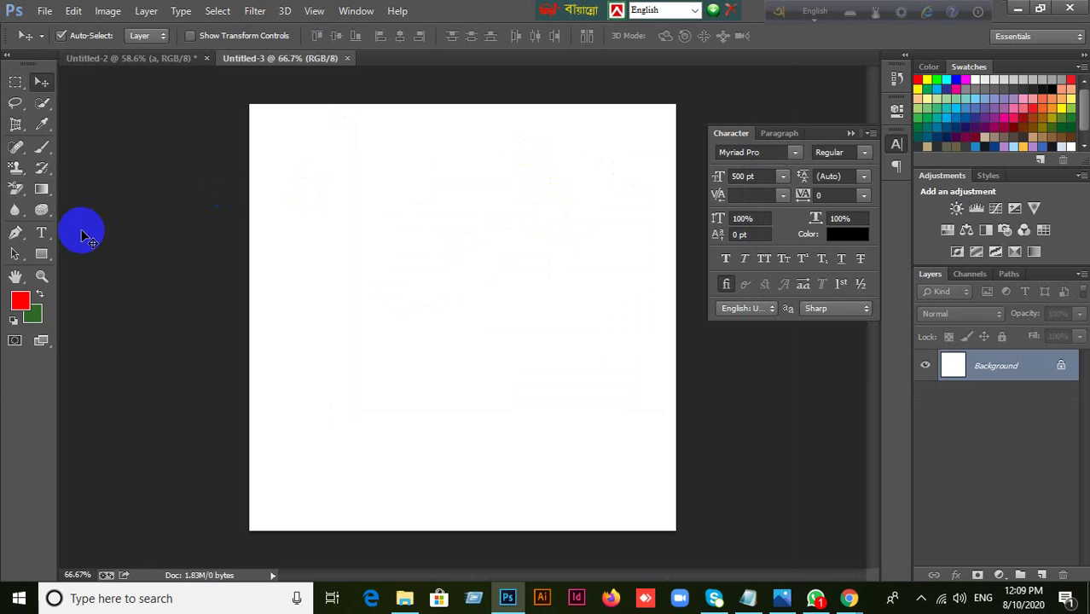
Step: Add the letter "a" as 500 pt horizontal text and position it near the centre of the new canvas
left_click(40, 233)
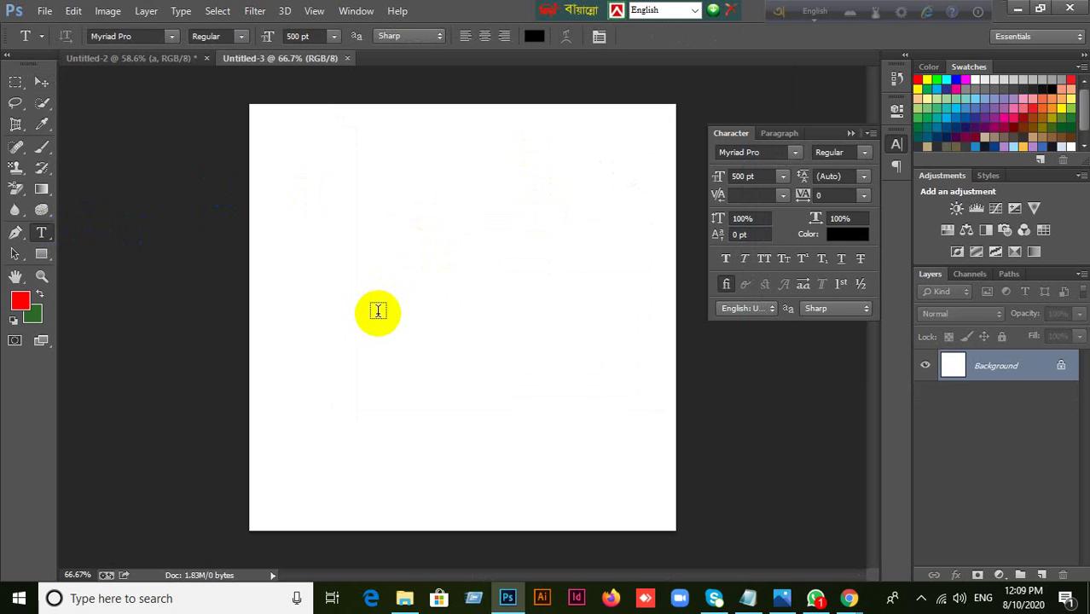
left_click(447, 285)
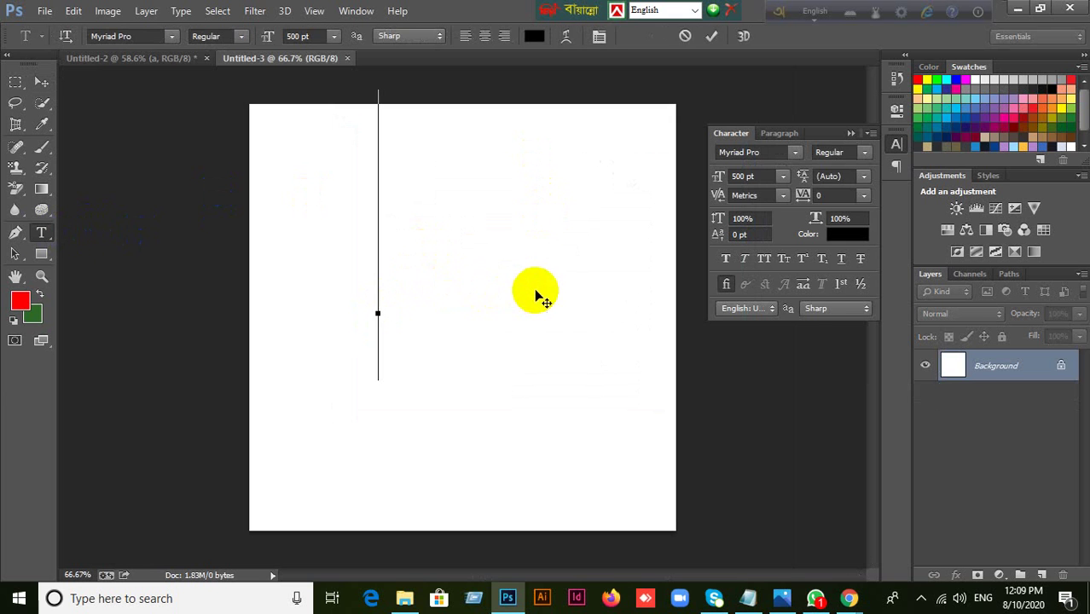
left_click(41, 82)
left_click_drag(480, 287, 494, 323)
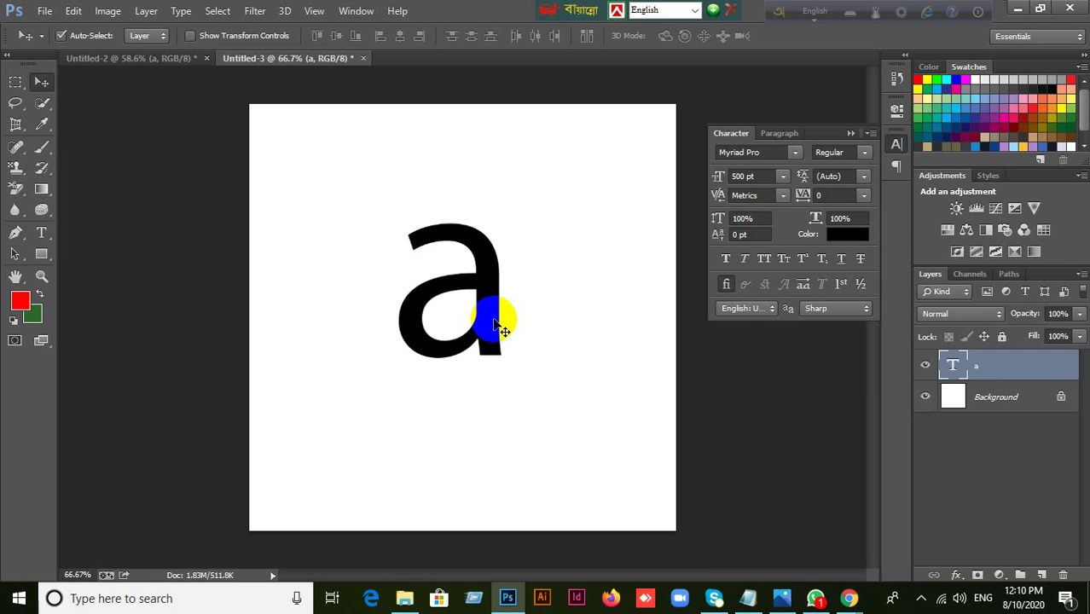
Step: Set the font size of the letter "a" to 600 pt
left_click(486, 285)
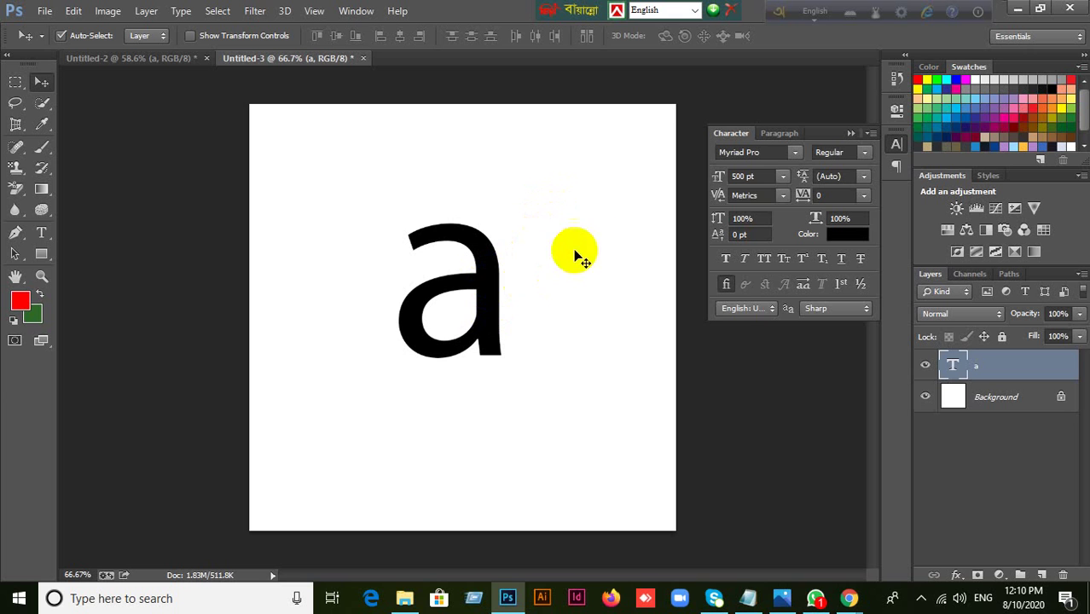
left_click(760, 177)
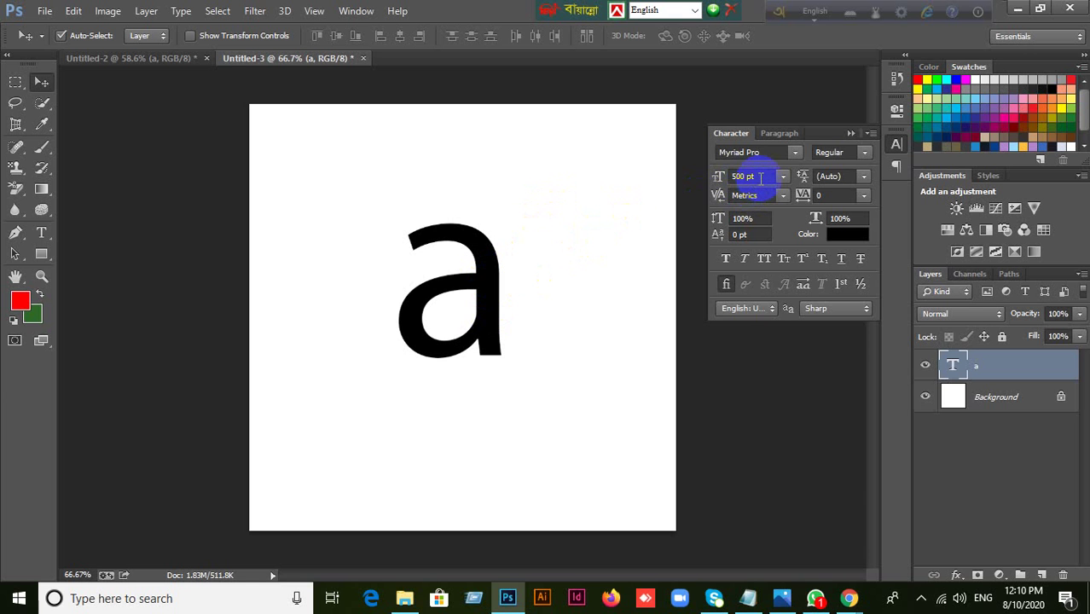
left_click_drag(758, 177, 691, 180)
type("600")
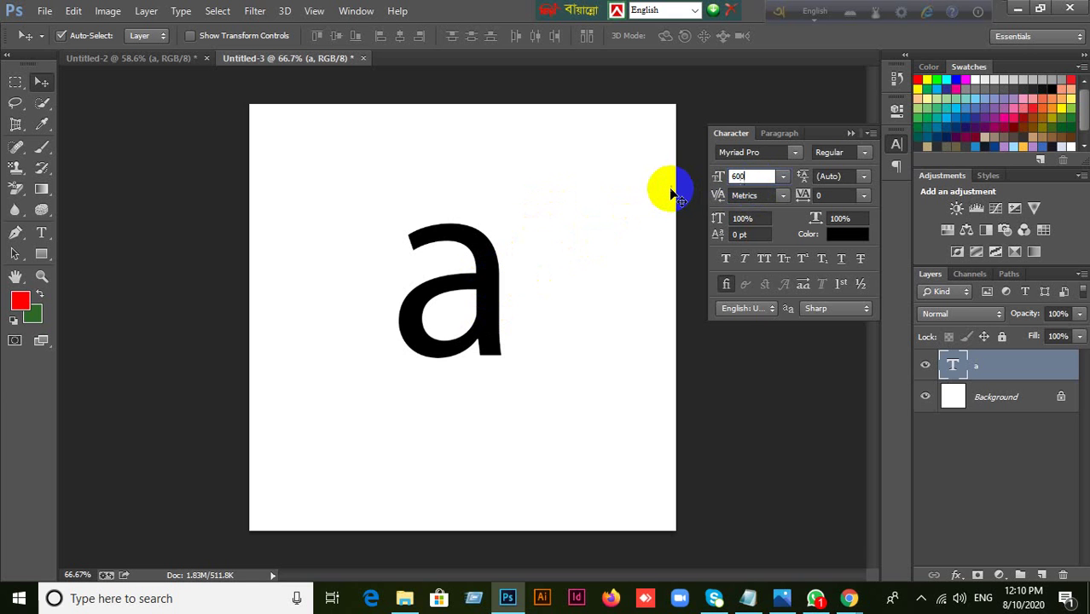
key("Return")
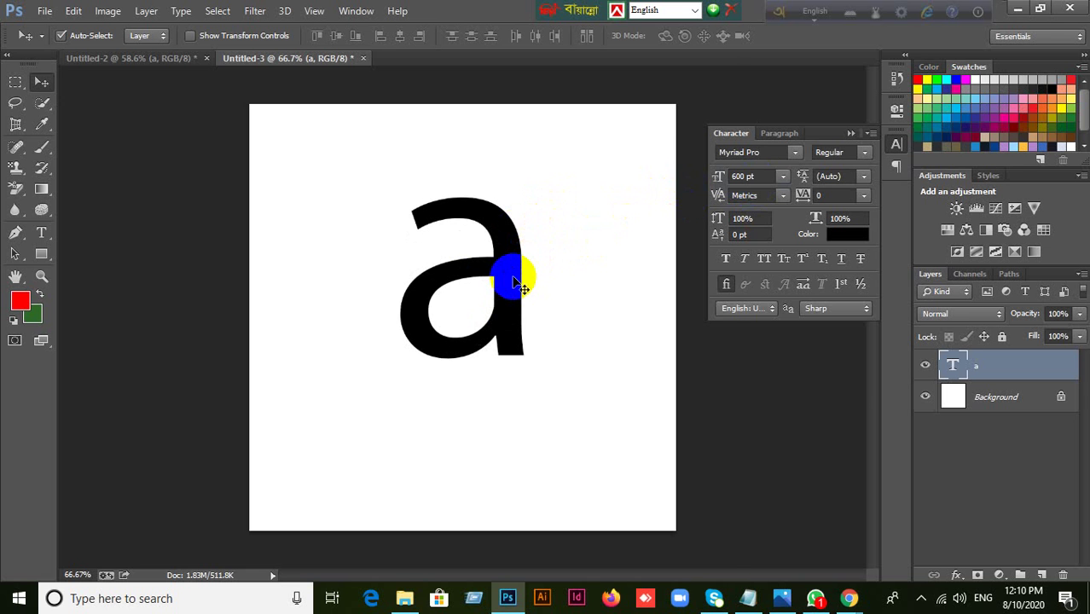
scroll(516, 282, "up", 3)
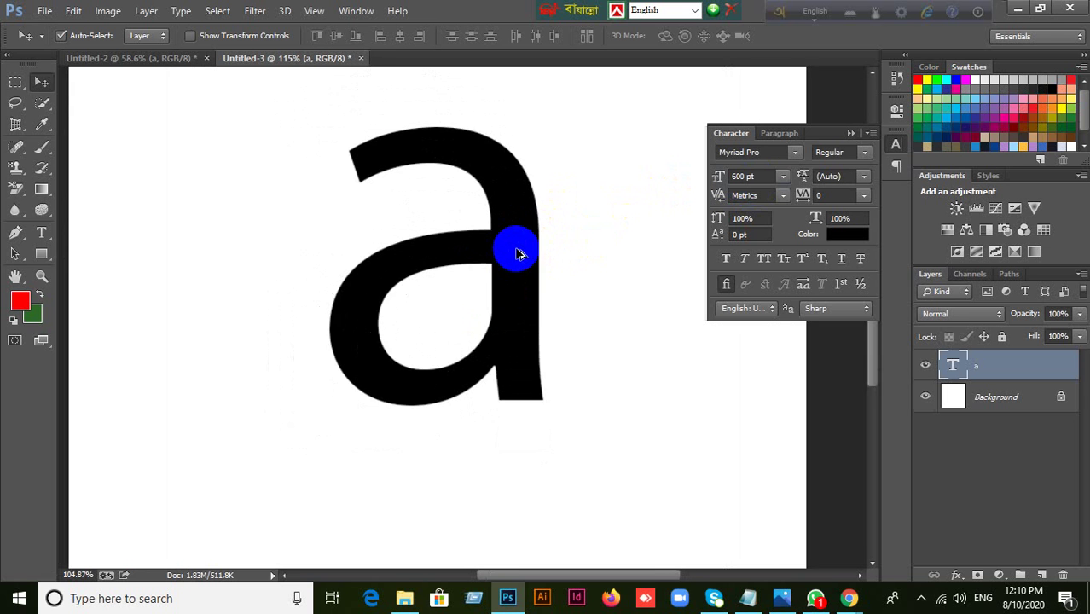
scroll(516, 254, "down", 2)
scroll(512, 298, "up", 1)
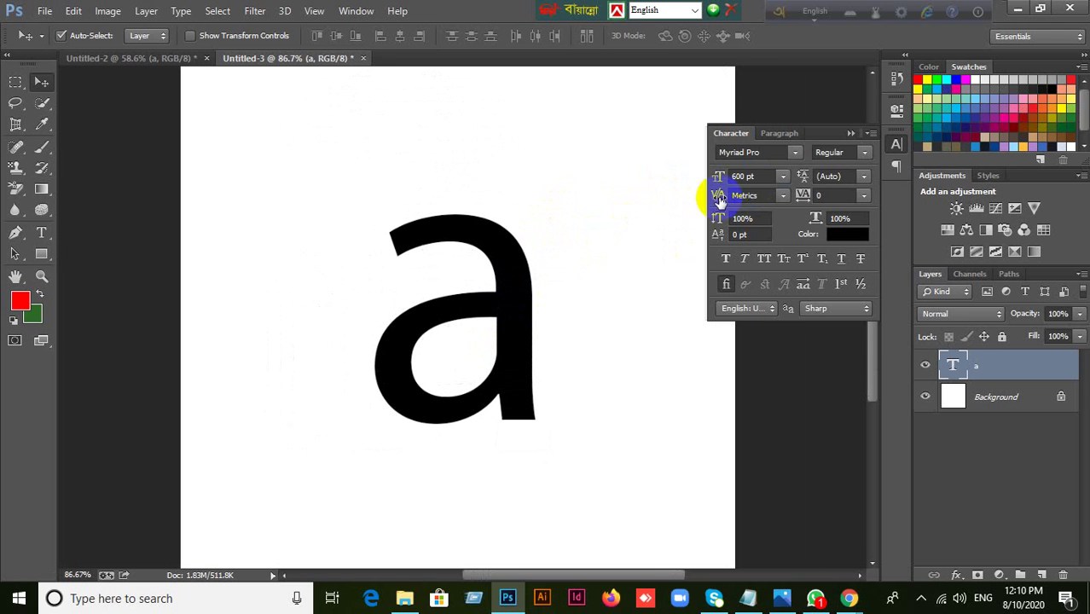
Step: Set the font size of the letter "a" back to 500 pt
left_click(765, 175)
type("5")
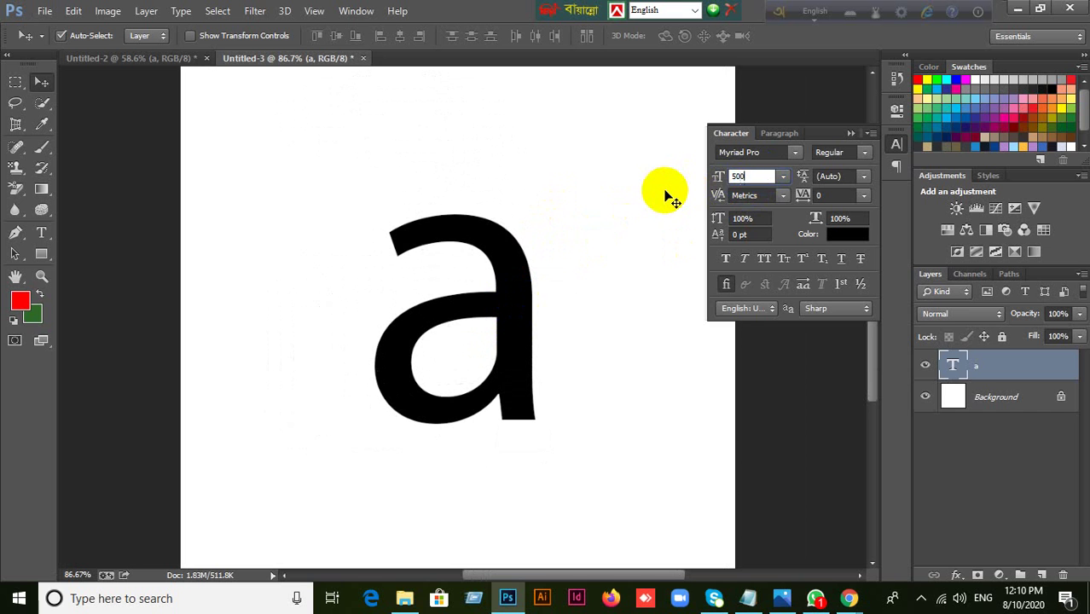
type("00")
left_click(487, 335)
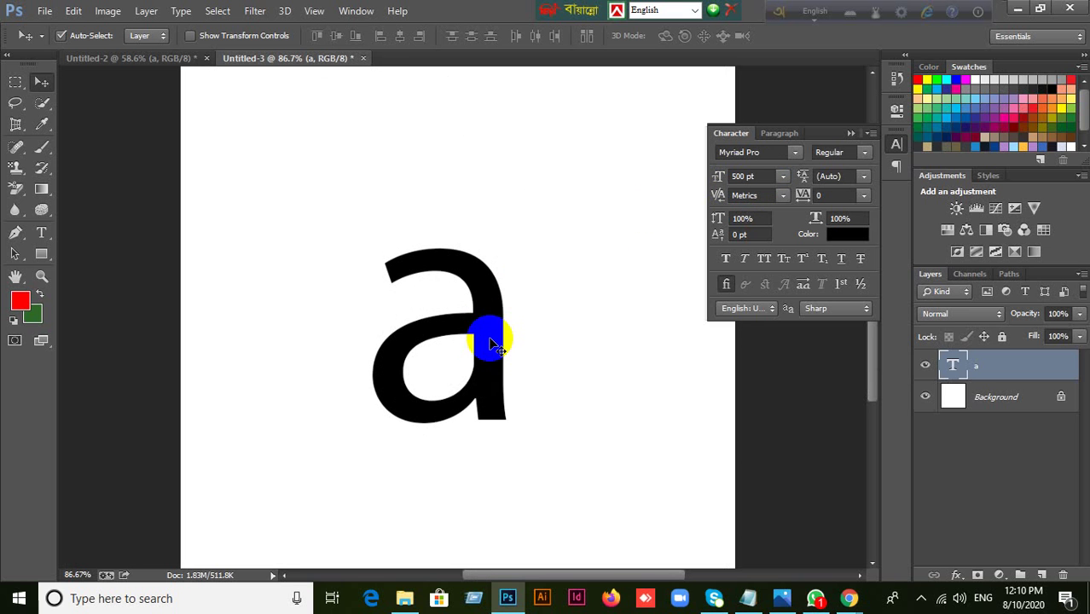
Step: Change the text color of the letter "a" to pure red, ff0000
scroll(479, 317, "up", 3)
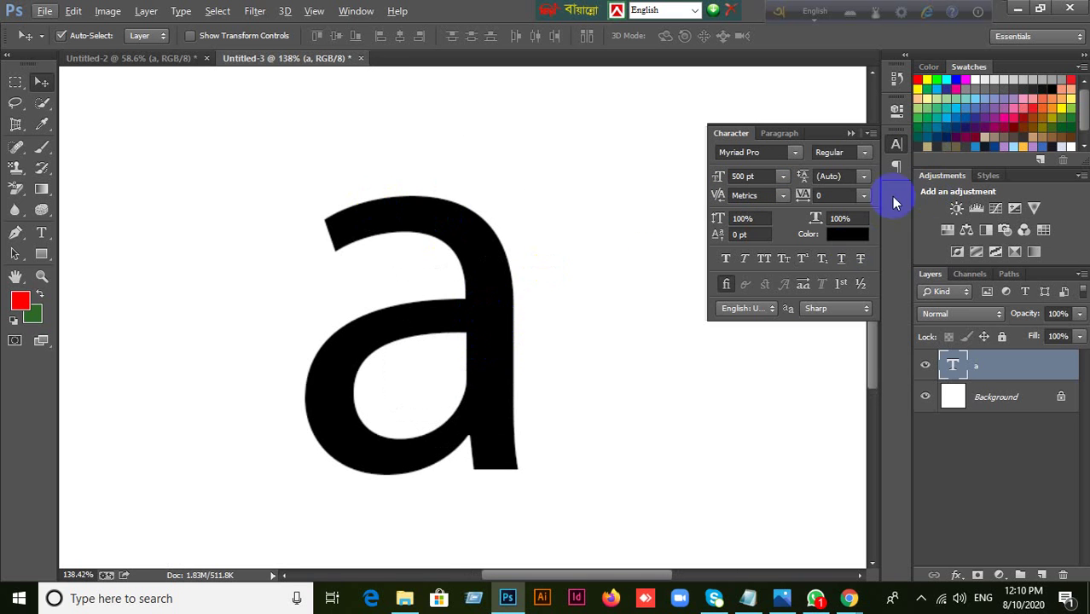
left_click(843, 235)
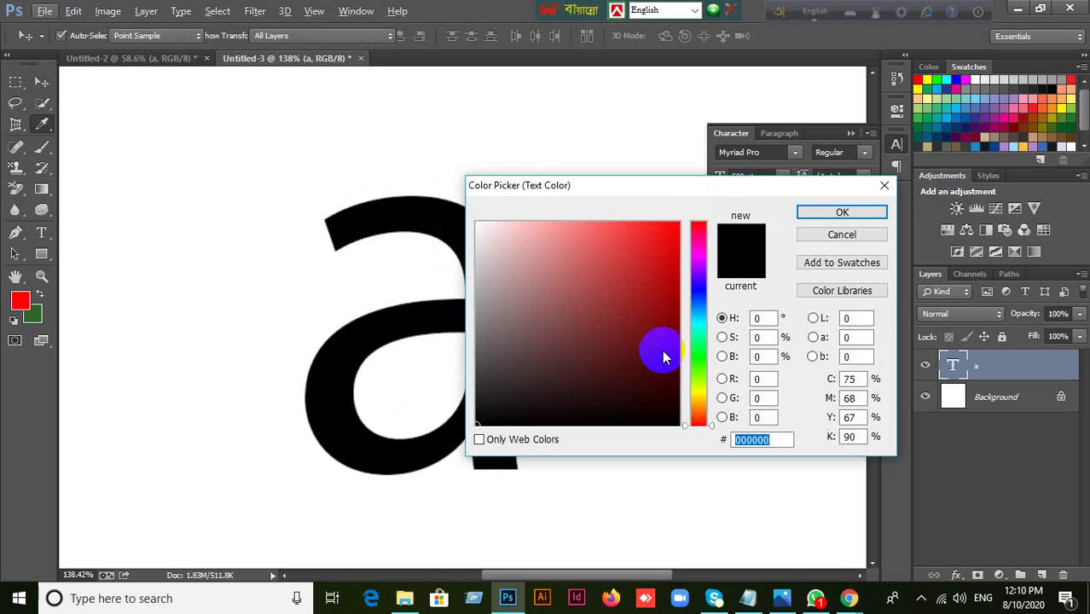
left_click(678, 223)
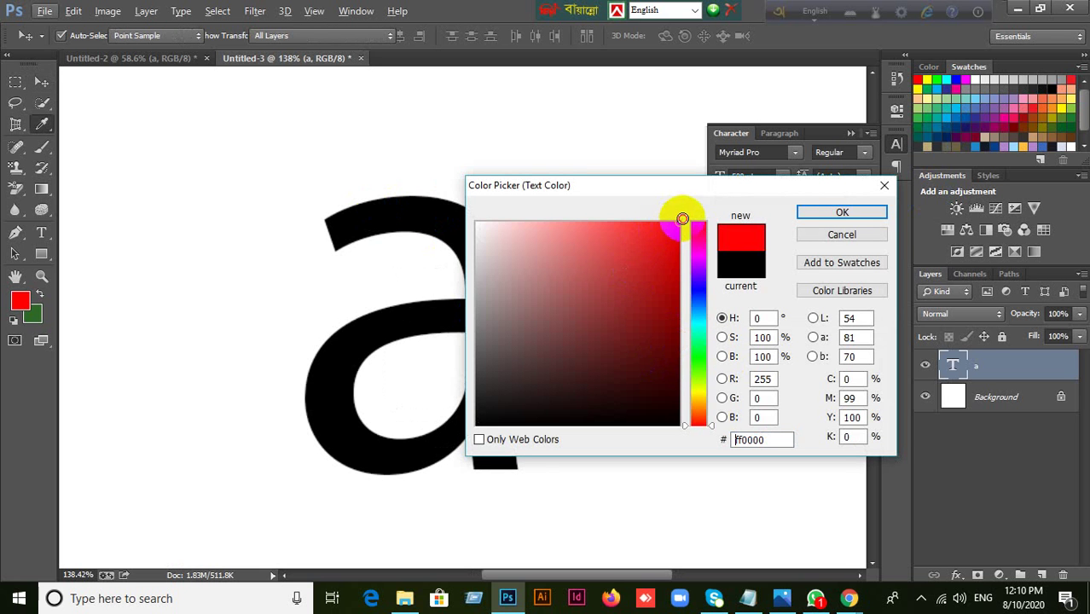
left_click(878, 213)
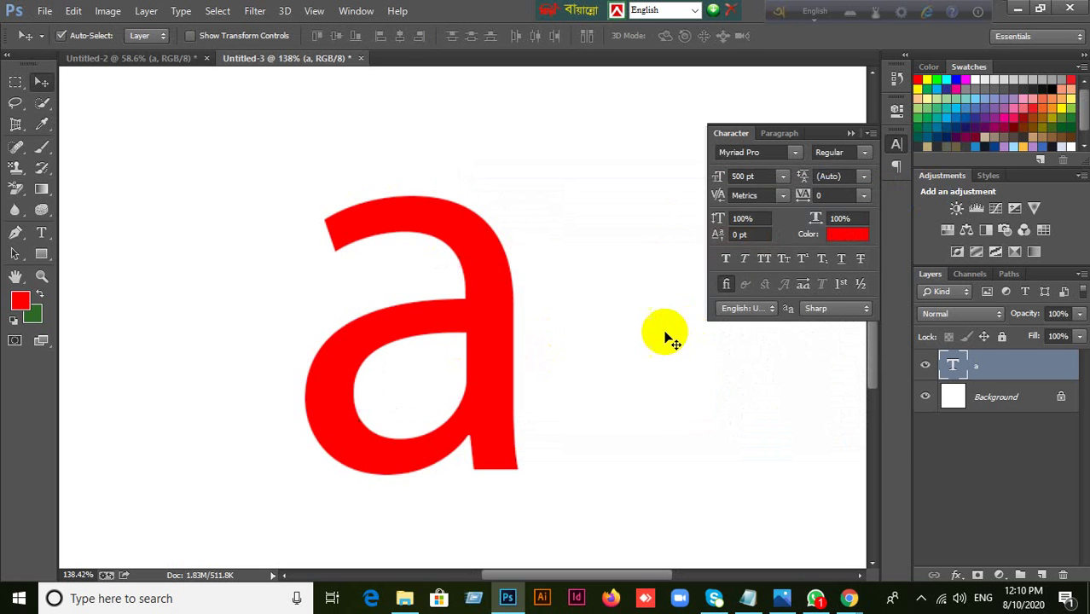
Step: Examine the pixel edges at the upper tip of the red letter "a" at high magnification
scroll(383, 223, "up", 5)
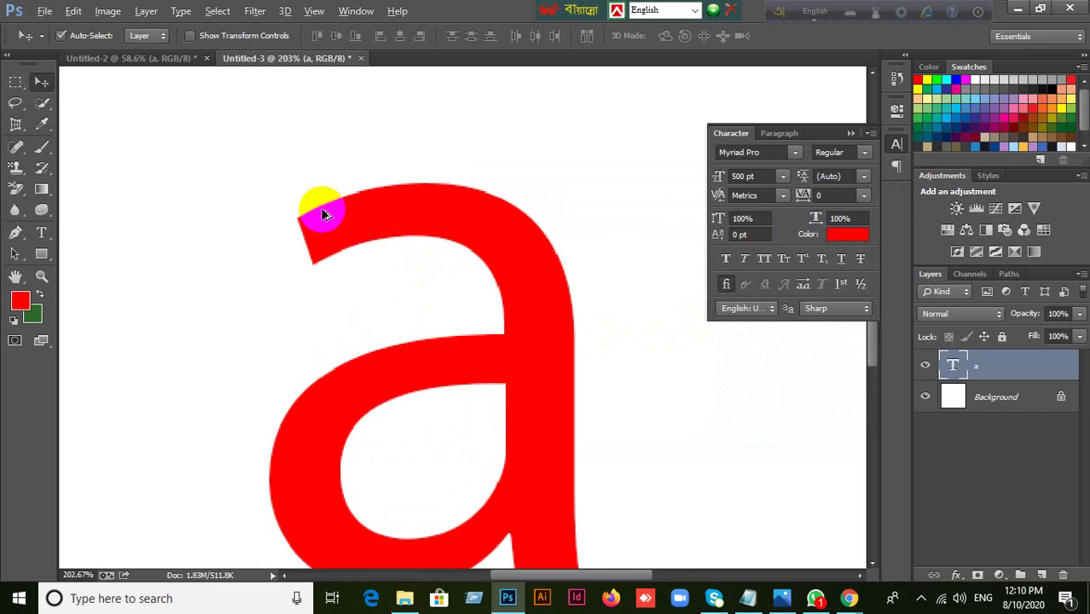
scroll(327, 215, "up", 3)
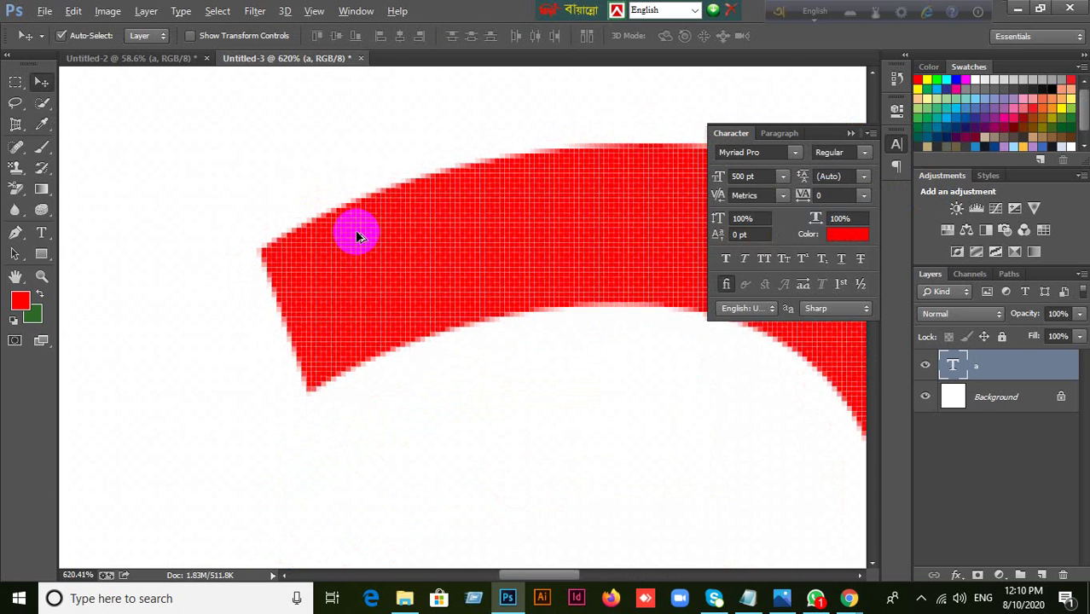
scroll(359, 237, "up", 1)
scroll(358, 239, "down", 3)
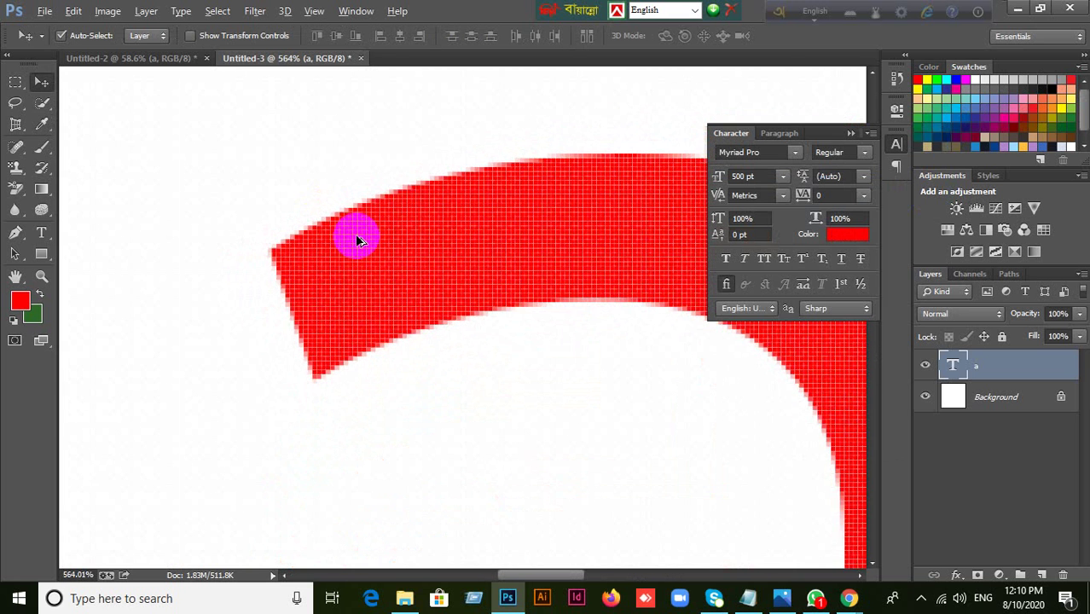
scroll(357, 240, "down", 1)
scroll(356, 239, "down", 1)
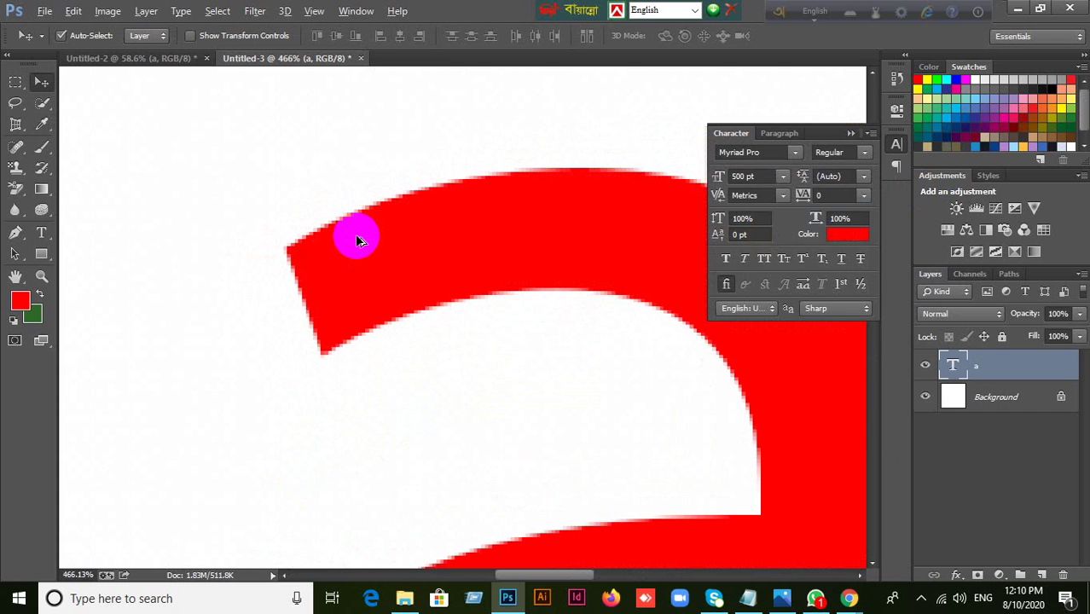
scroll(358, 240, "up", 2)
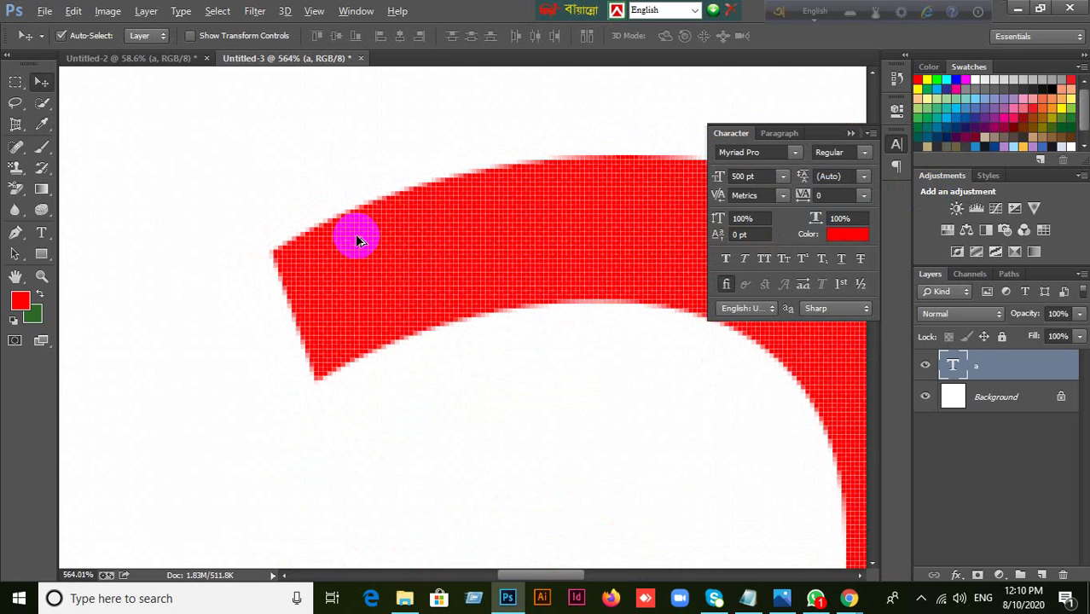
scroll(356, 241, "down", 2)
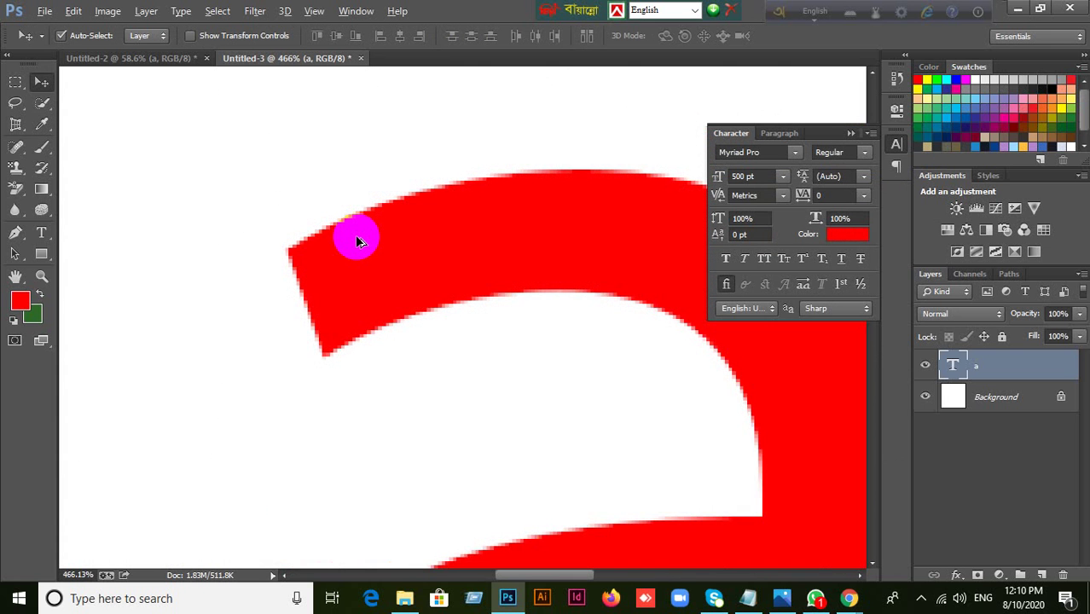
Step: Collapse the Character panel to clear the view of the letter "a" and activate the Pen tool
scroll(357, 240, "up", 1)
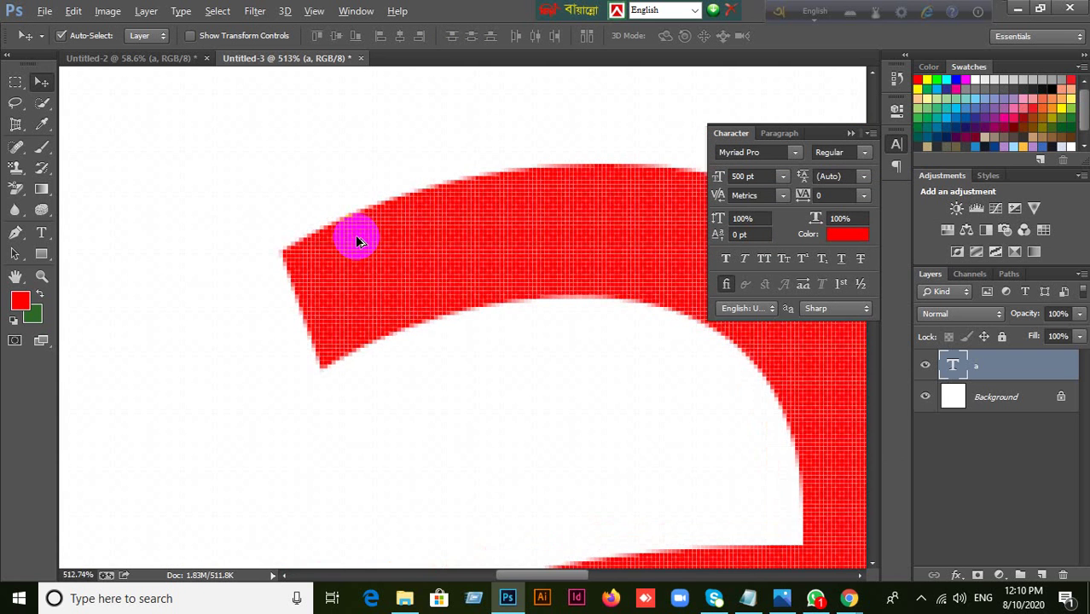
scroll(357, 241, "down", 1)
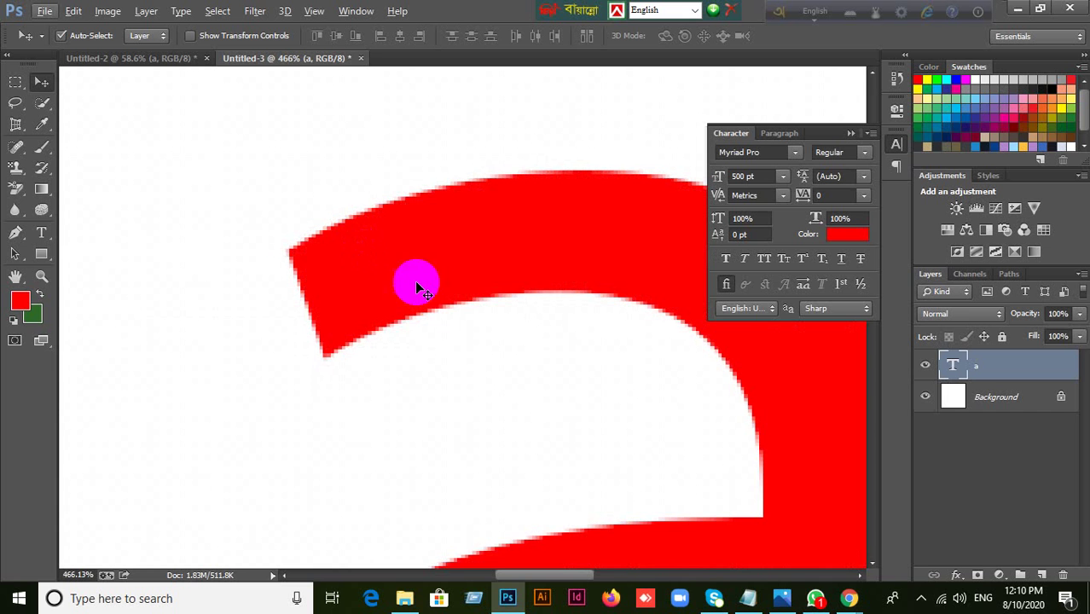
left_click_drag(457, 300, 292, 307)
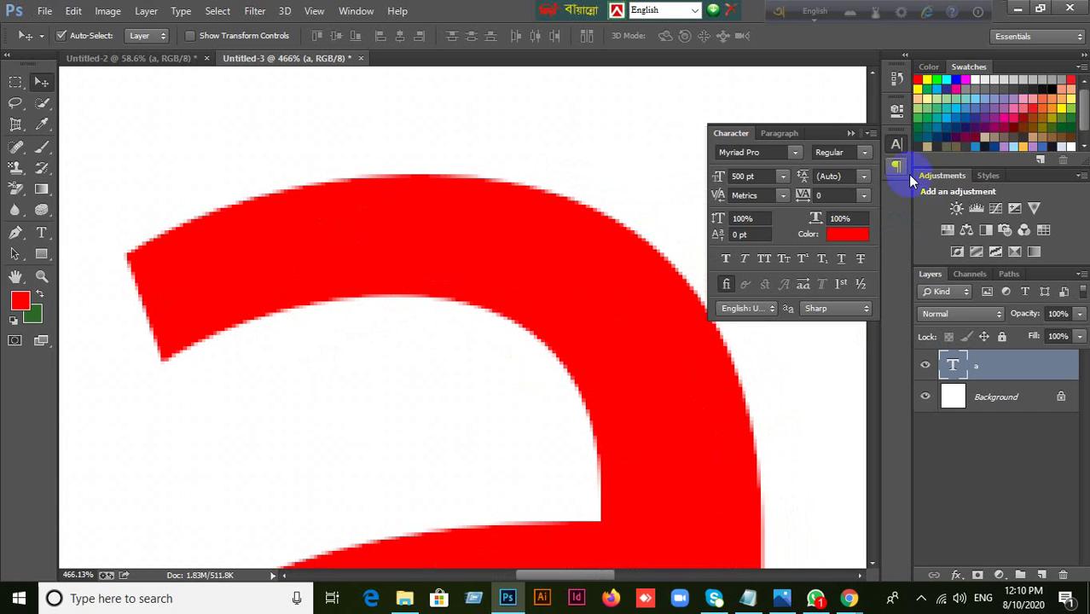
left_click(849, 135)
left_click(136, 252)
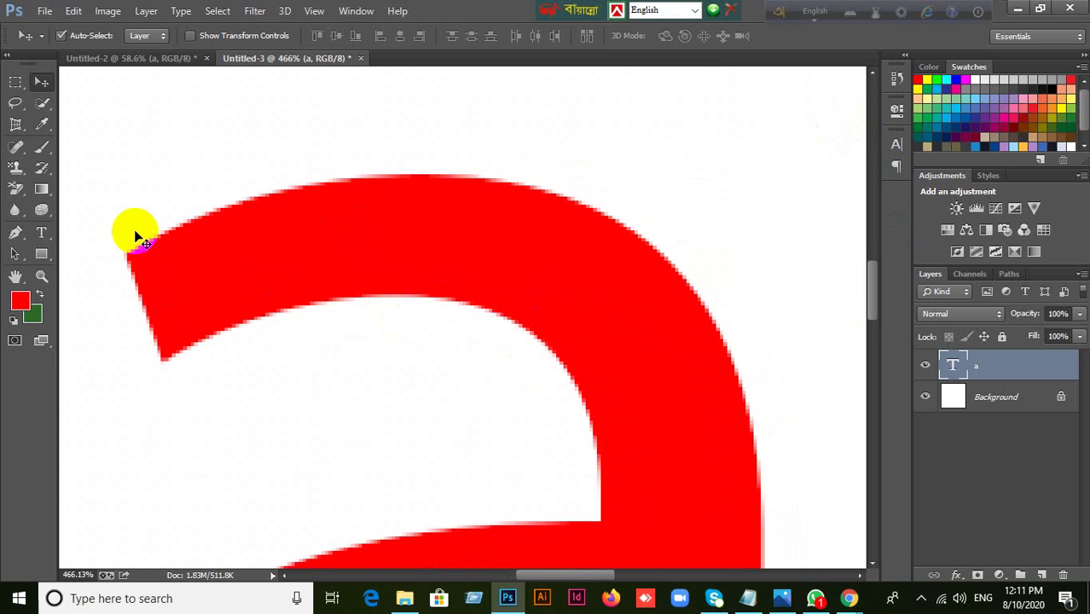
left_click(16, 233)
left_click_drag(22, 234, 51, 229)
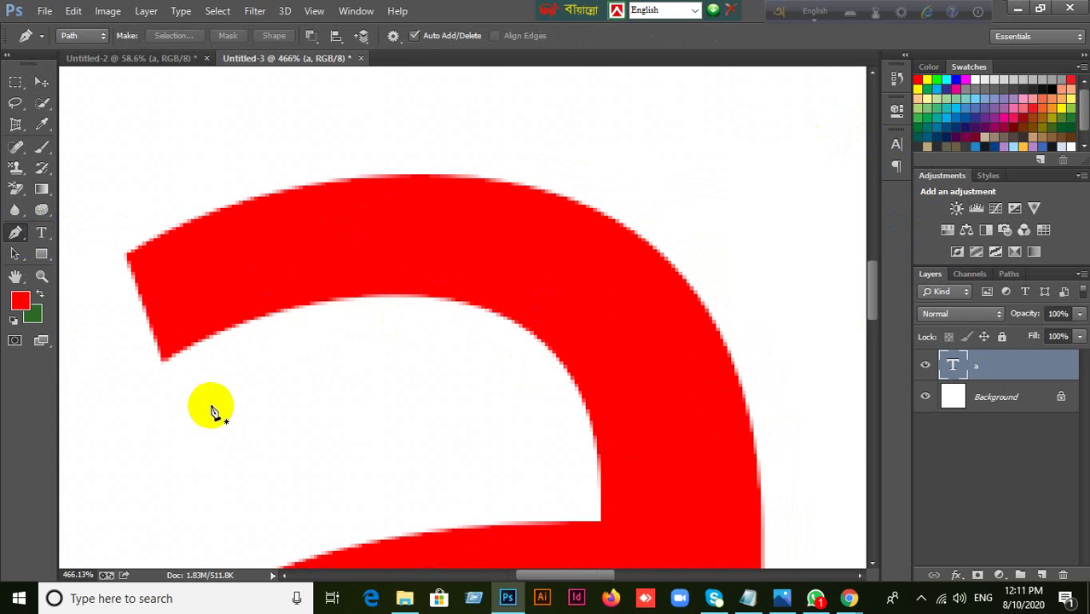
Step: Examine the whole letter "a" and the edges of its upper curve at different magnifications
scroll(339, 398, "down", 2)
scroll(339, 398, "down", 1)
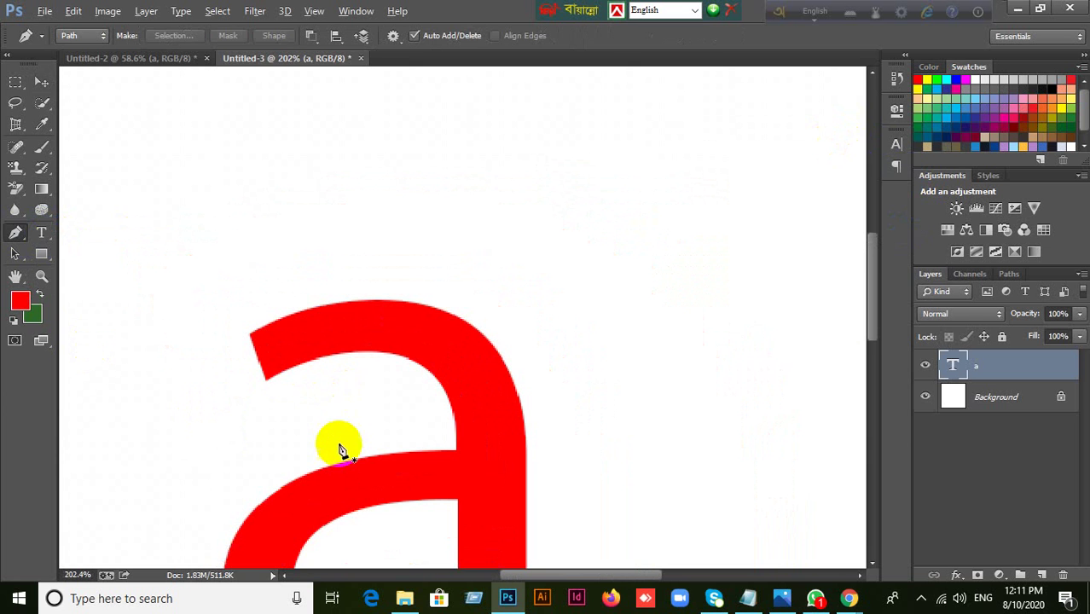
left_click_drag(438, 438, 487, 268)
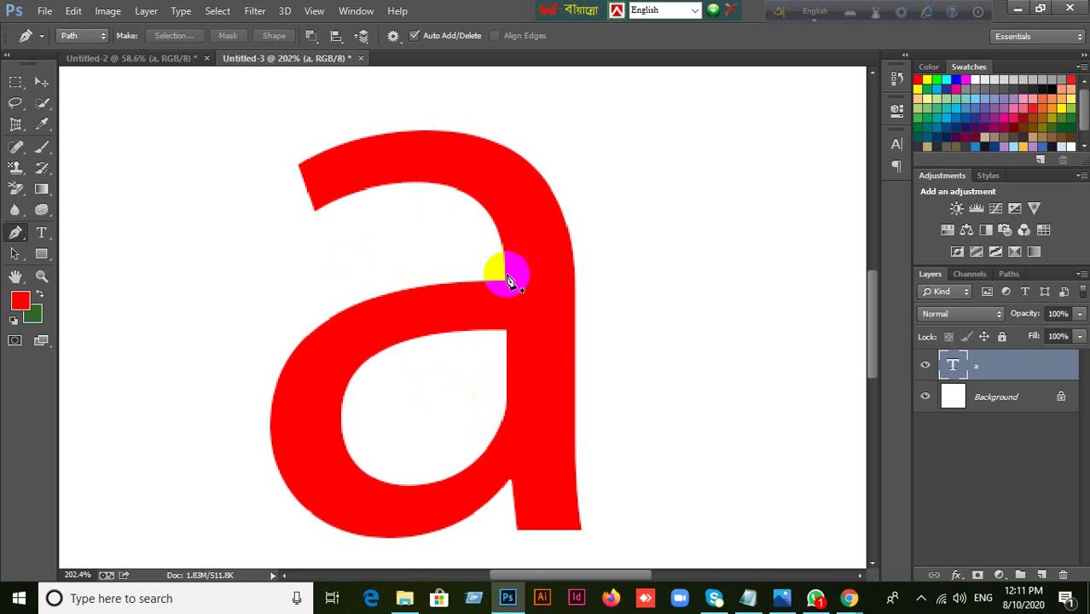
left_click(346, 143)
scroll(346, 143, "up", 5)
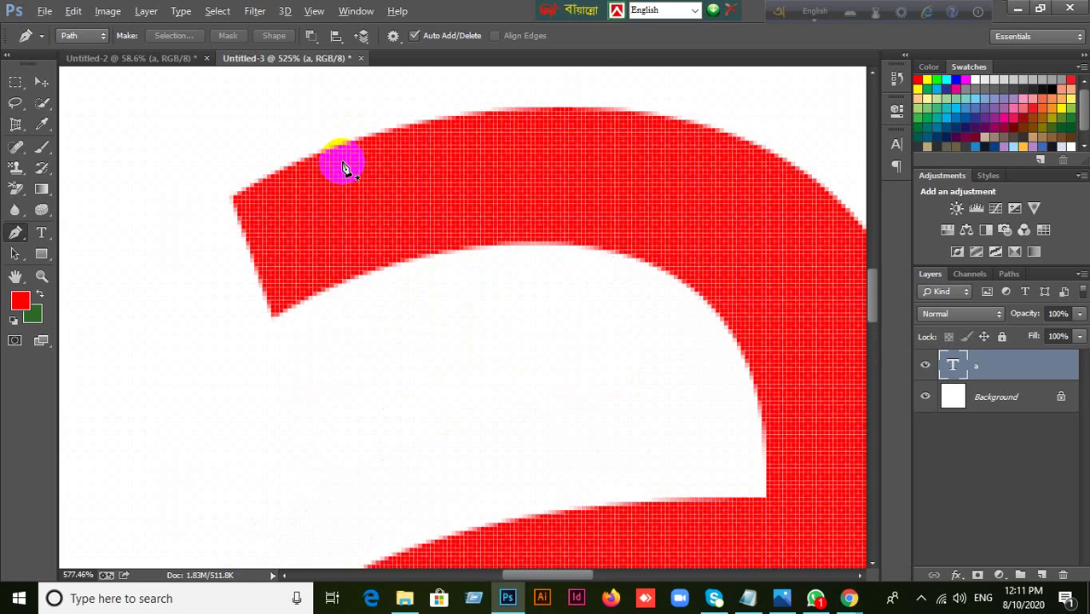
scroll(344, 169, "up", 1)
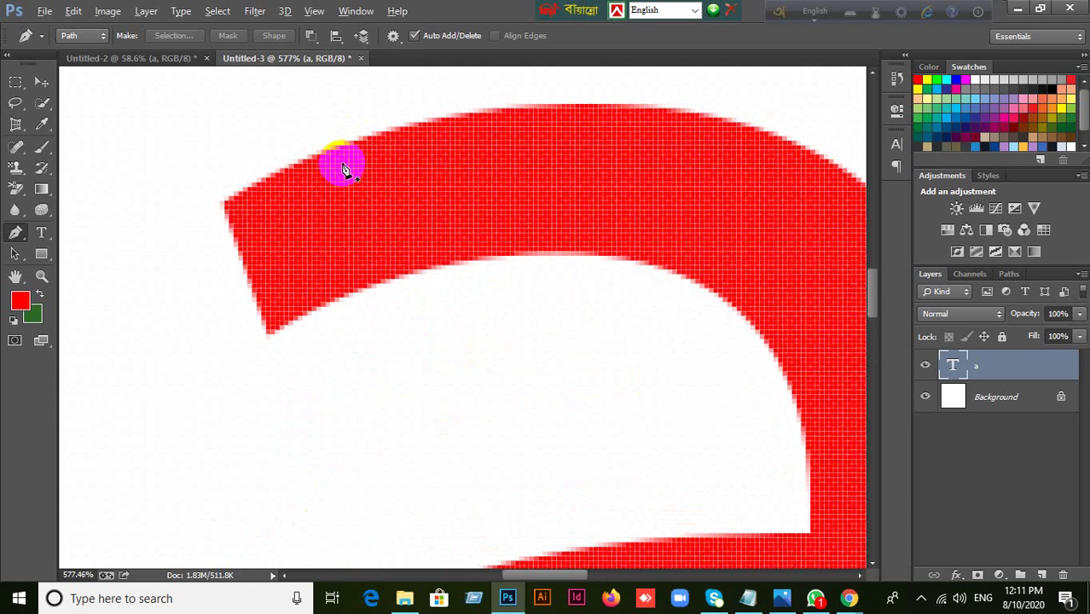
scroll(344, 169, "down", 2)
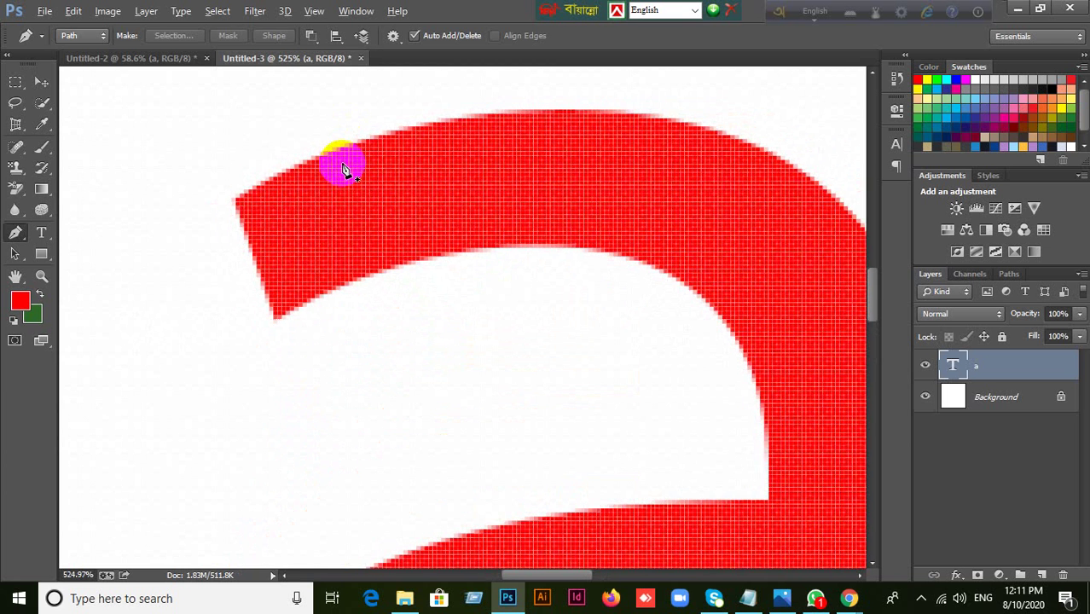
scroll(343, 169, "up", 1)
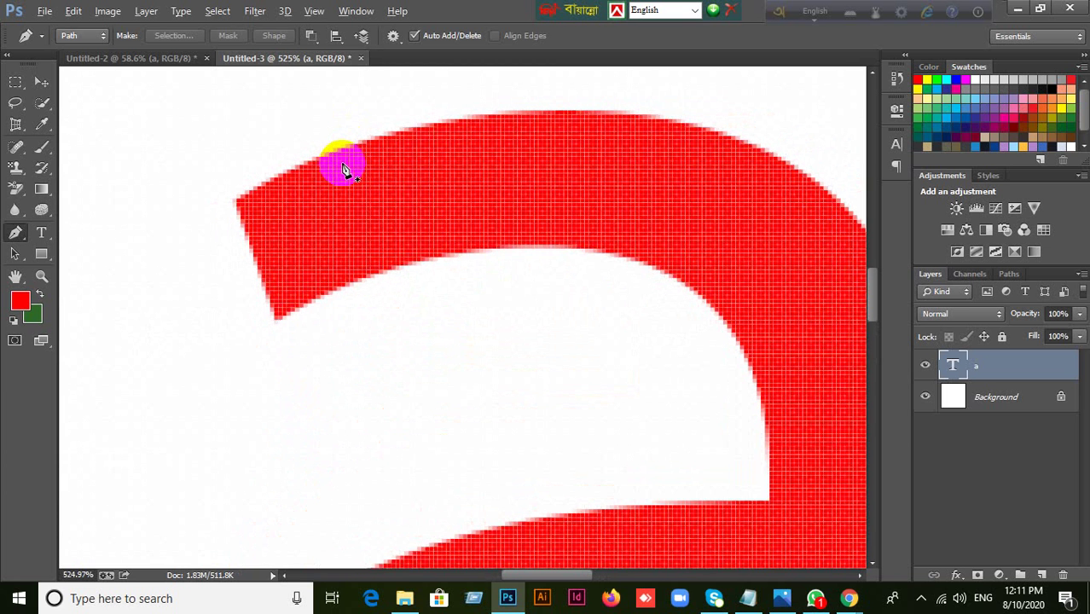
scroll(343, 169, "down", 1)
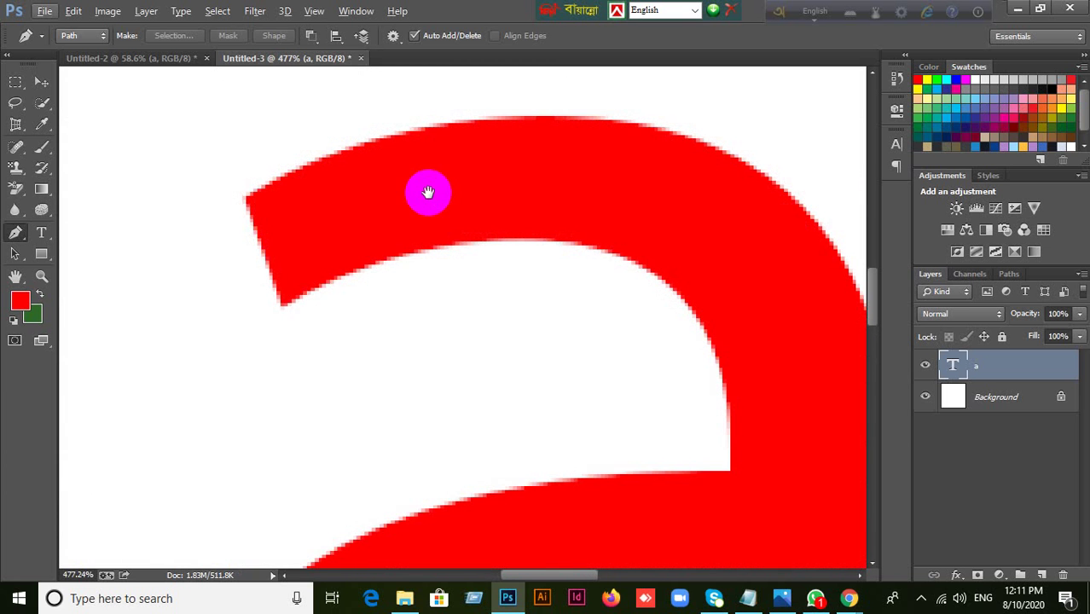
left_click_drag(425, 187, 342, 212)
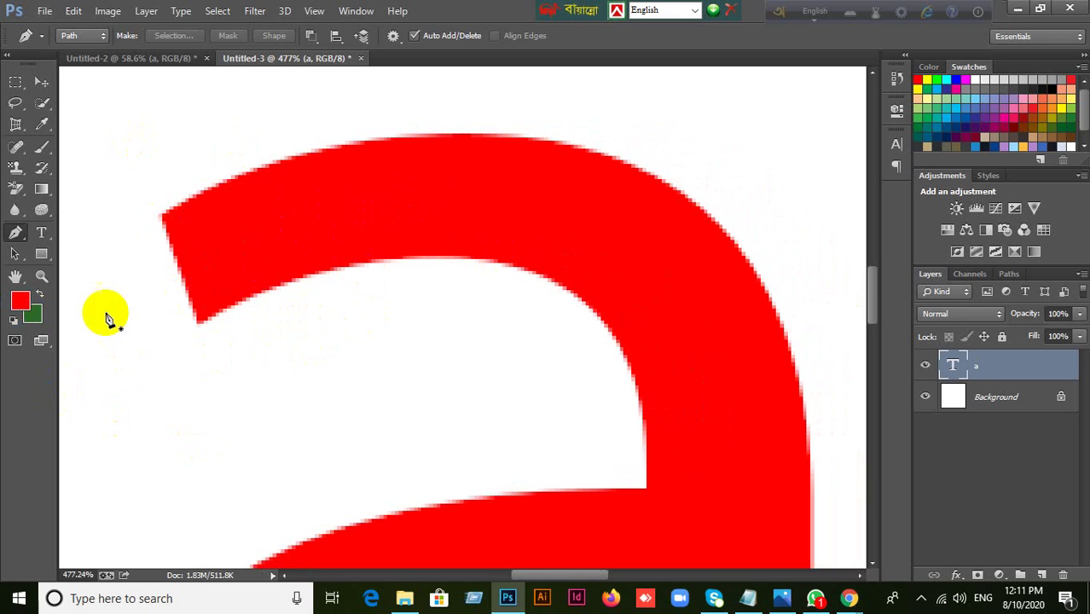
Step: Keep the Pen tool in Path mode and check its Rubber Band option
left_click(79, 37)
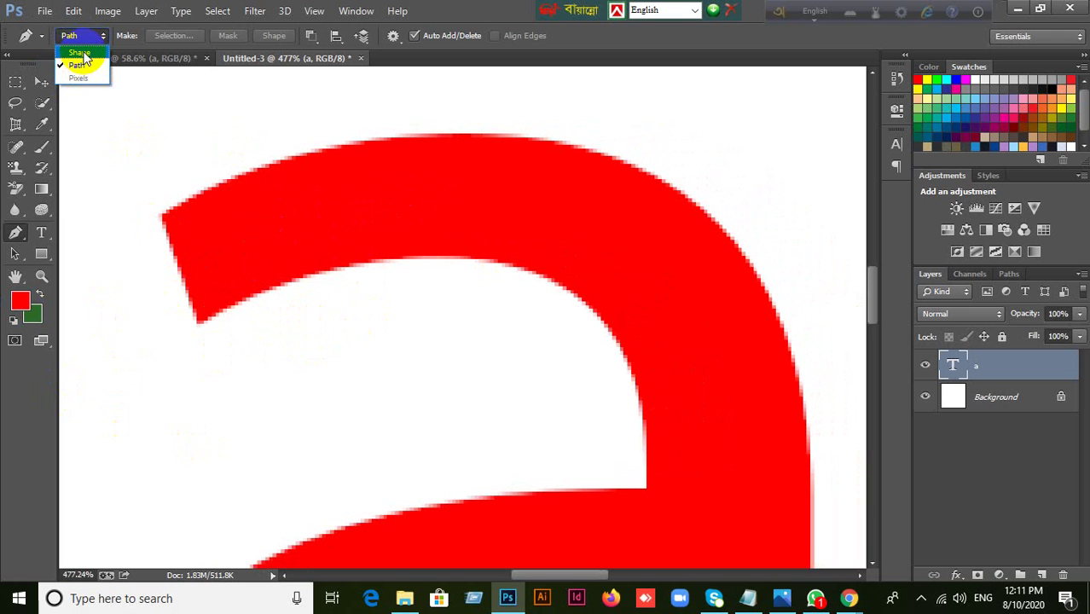
left_click(77, 66)
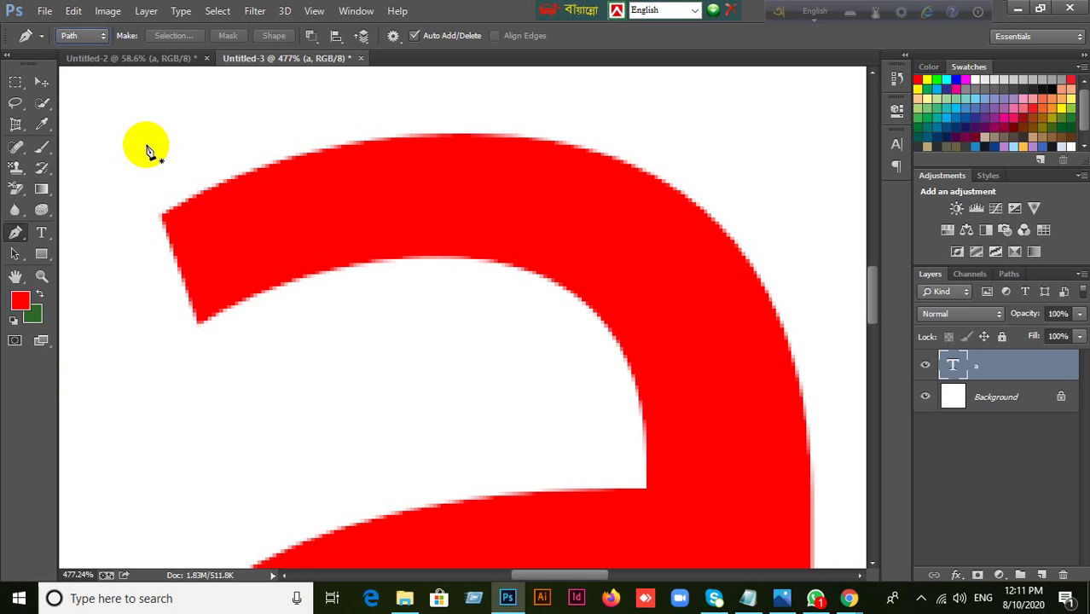
left_click(392, 35)
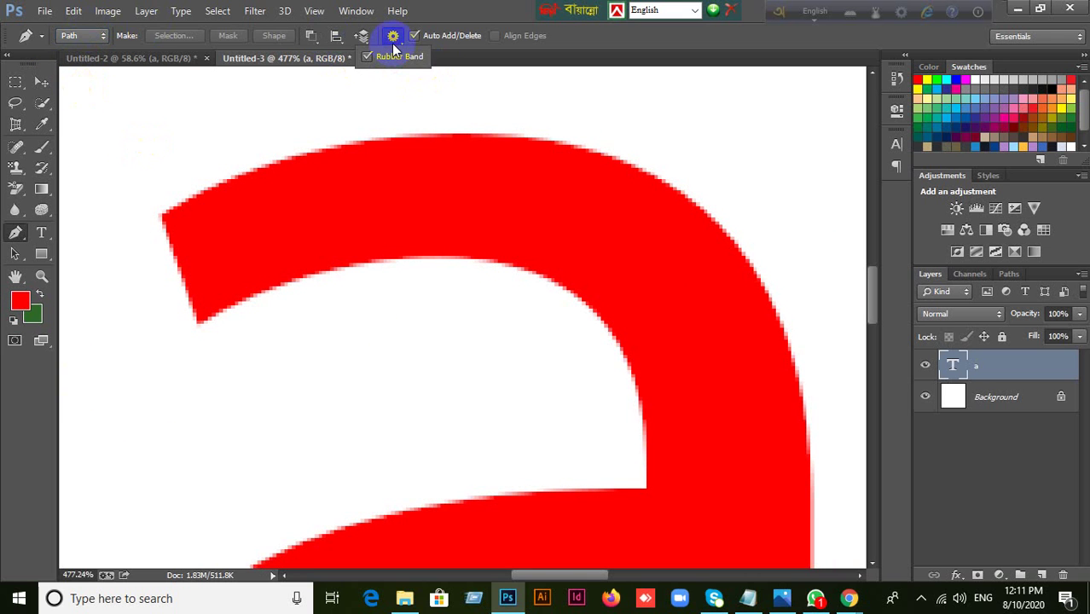
left_click(289, 239)
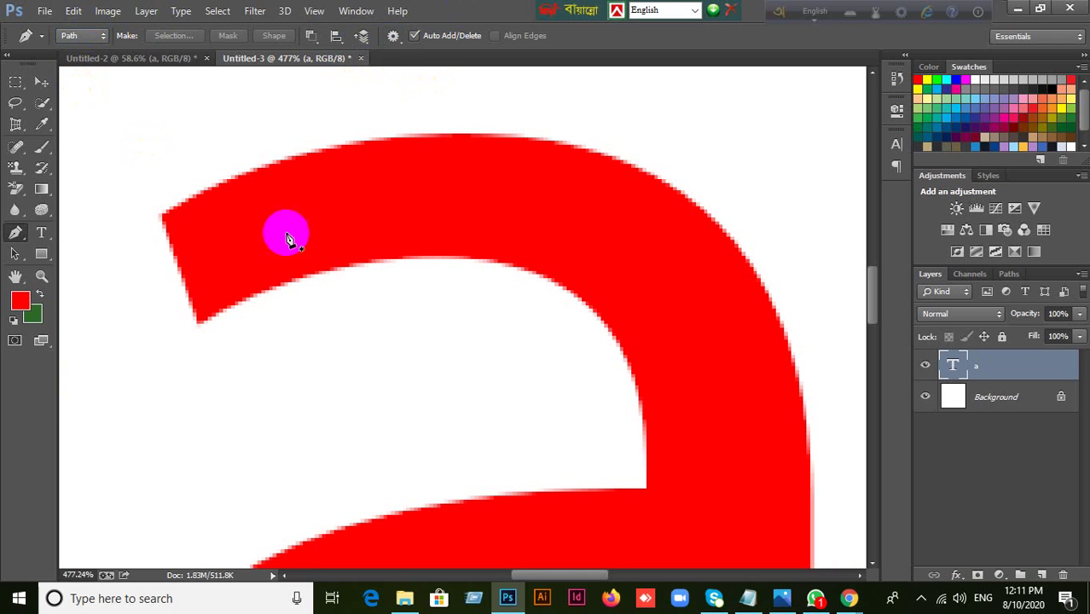
Step: Draw a trial curved path of three anchor points in the white area below the letter's upper tip
left_click(201, 314)
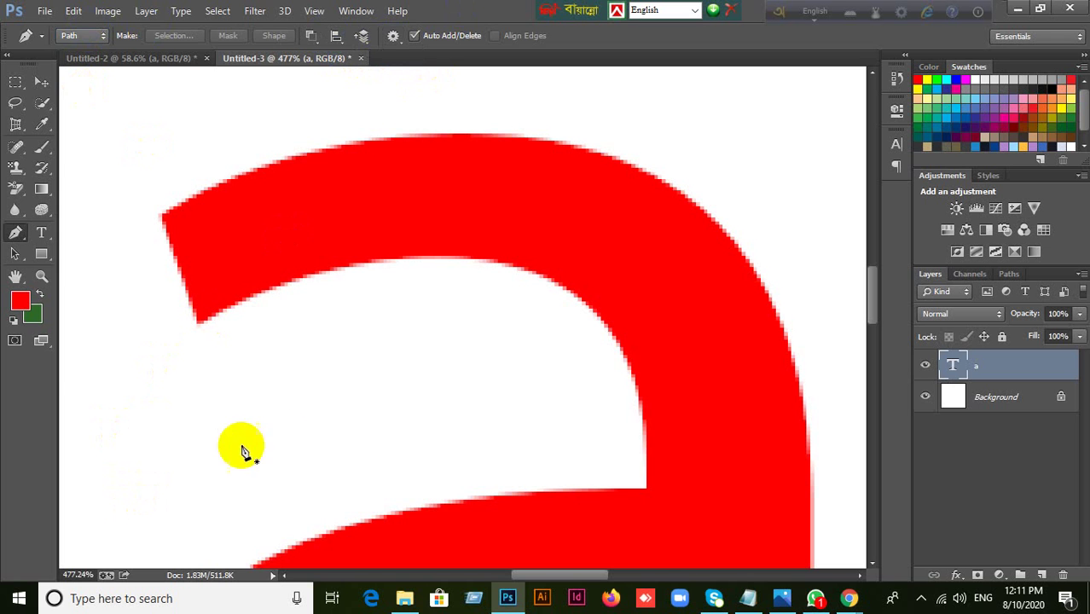
left_click(128, 496)
left_click_drag(134, 377, 289, 462)
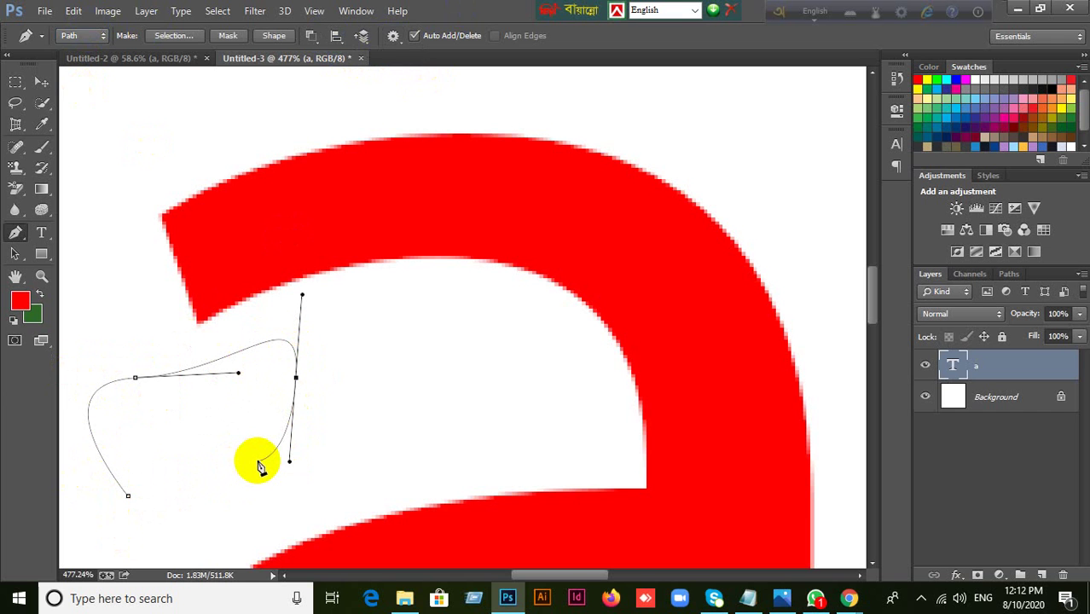
Step: Undo the curved trial path while keeping the letter's red color
key("ctrl+alt+z")
key("ctrl+alt+z")
key("ctrl+alt+z")
key("ctrl+alt+z")
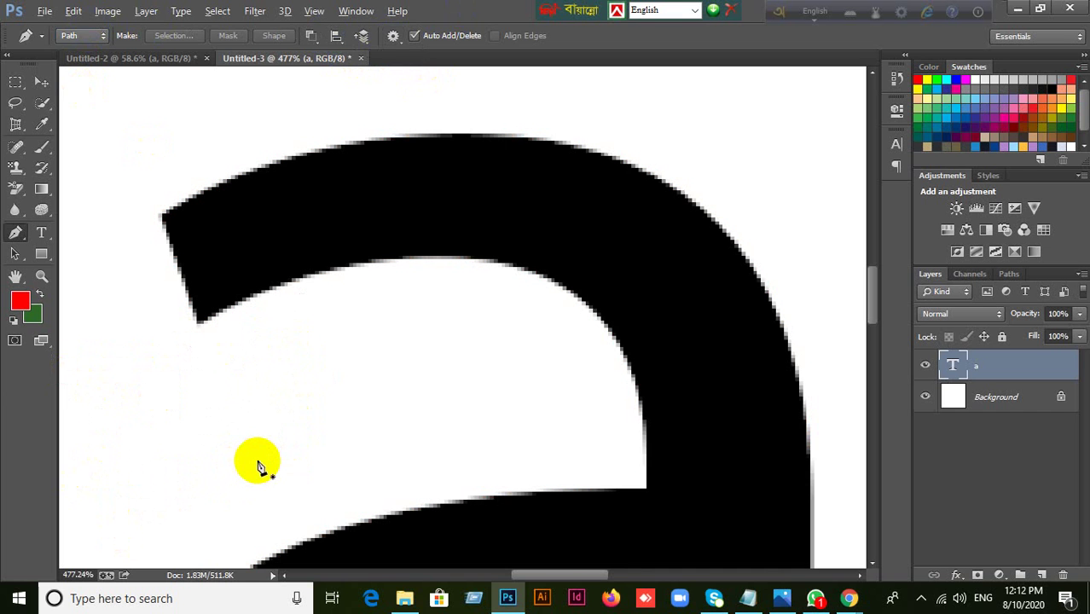
key("ctrl+shift+z")
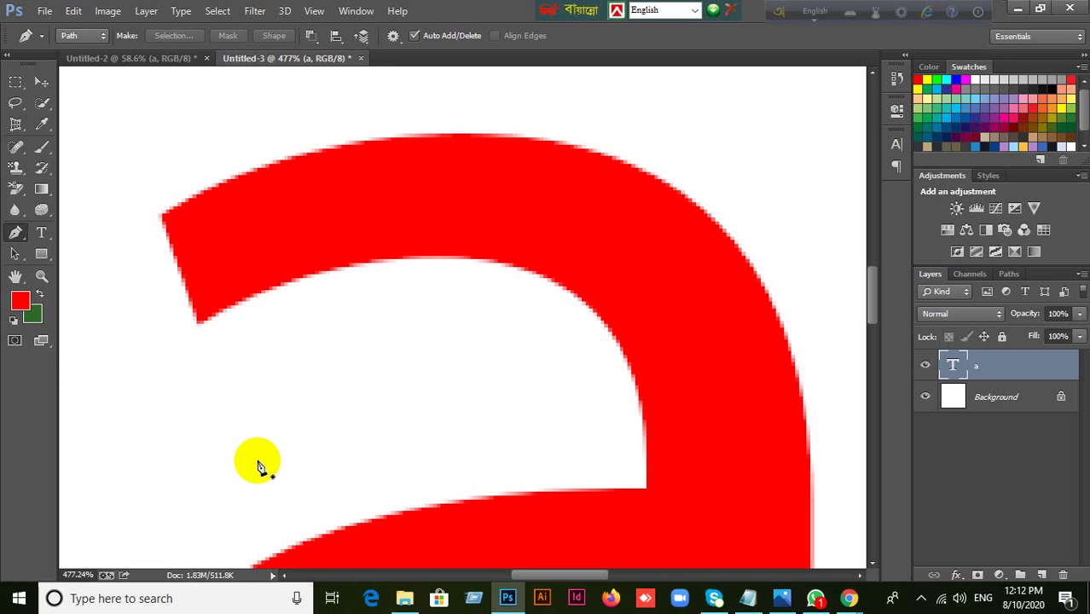
Step: Turn off Rubber Band and draw an open straight-segment path of six anchor points around the letter's upper arm
left_click(393, 37)
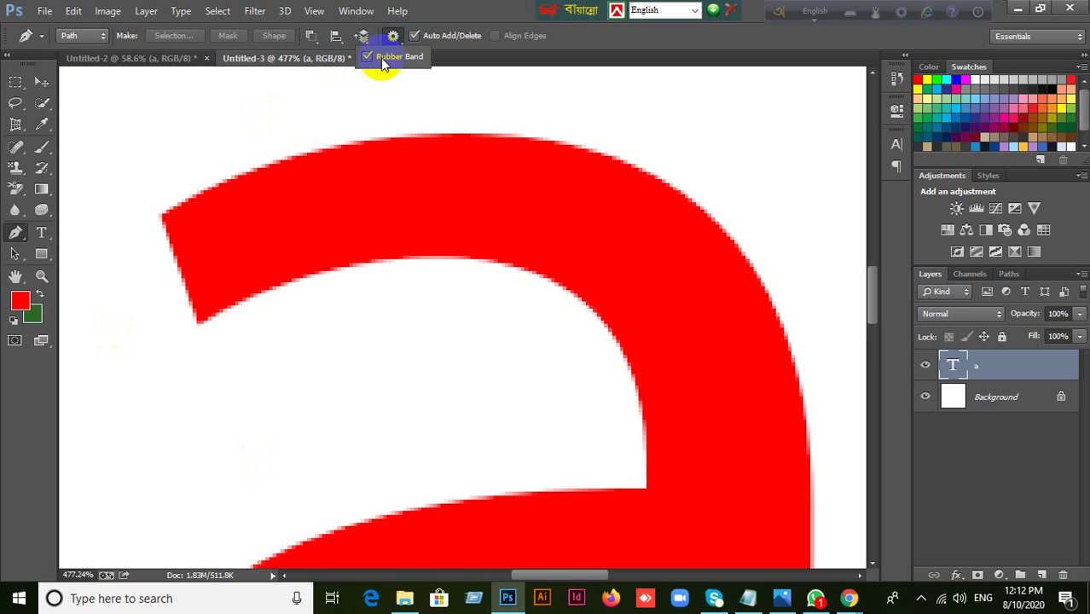
left_click(173, 459)
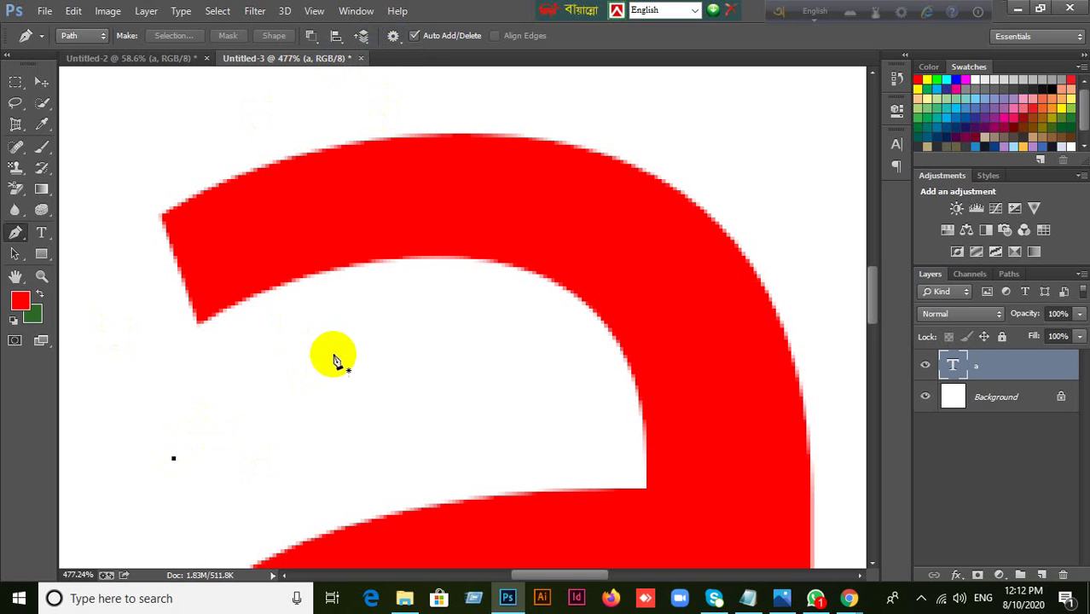
left_click(337, 351)
left_click(413, 419)
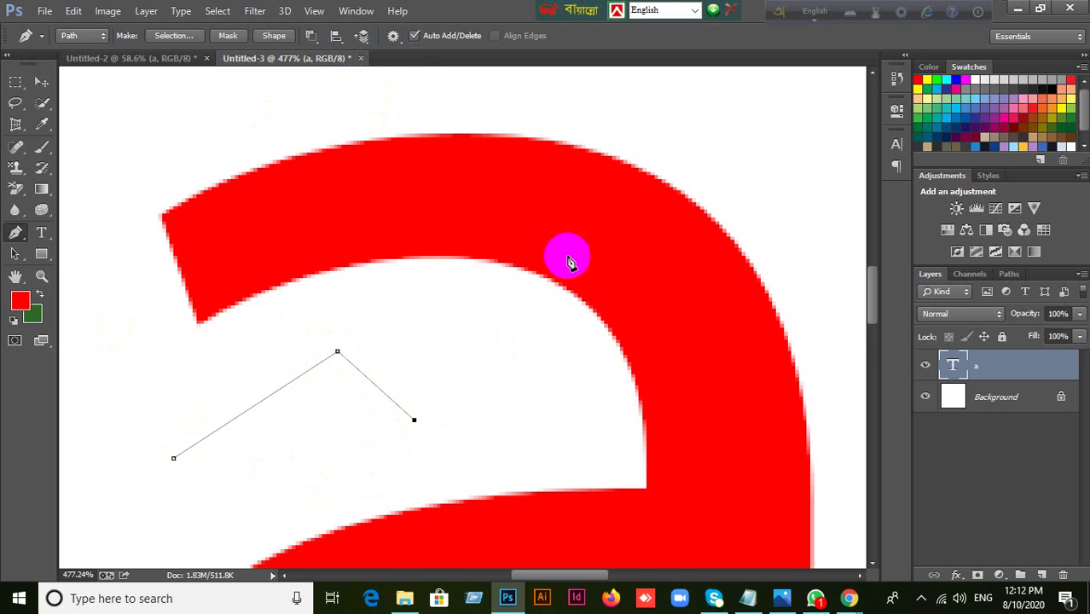
left_click(772, 137)
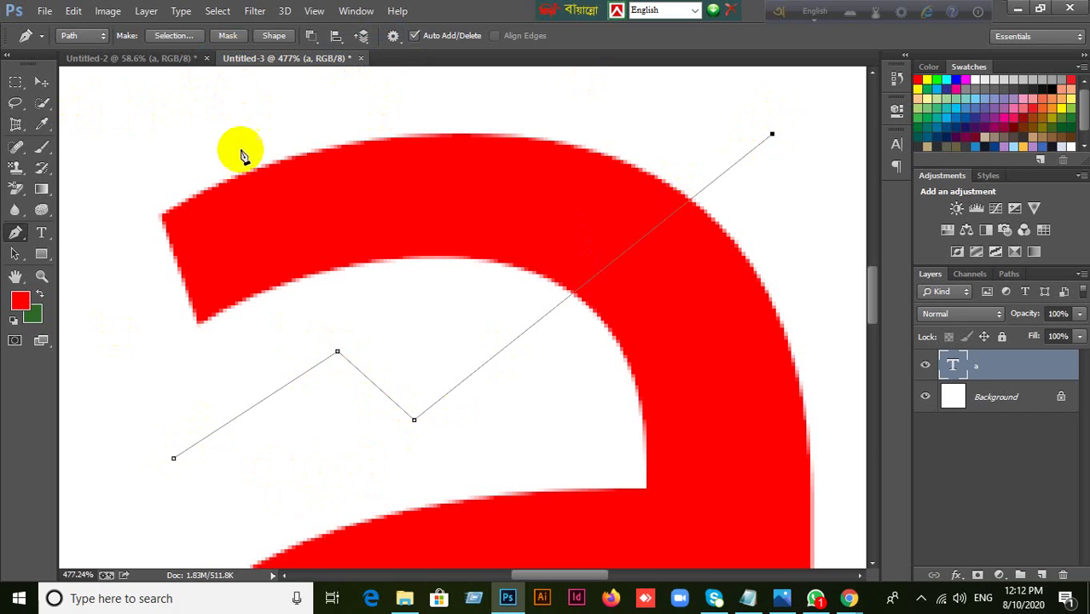
left_click(134, 150)
left_click(97, 363)
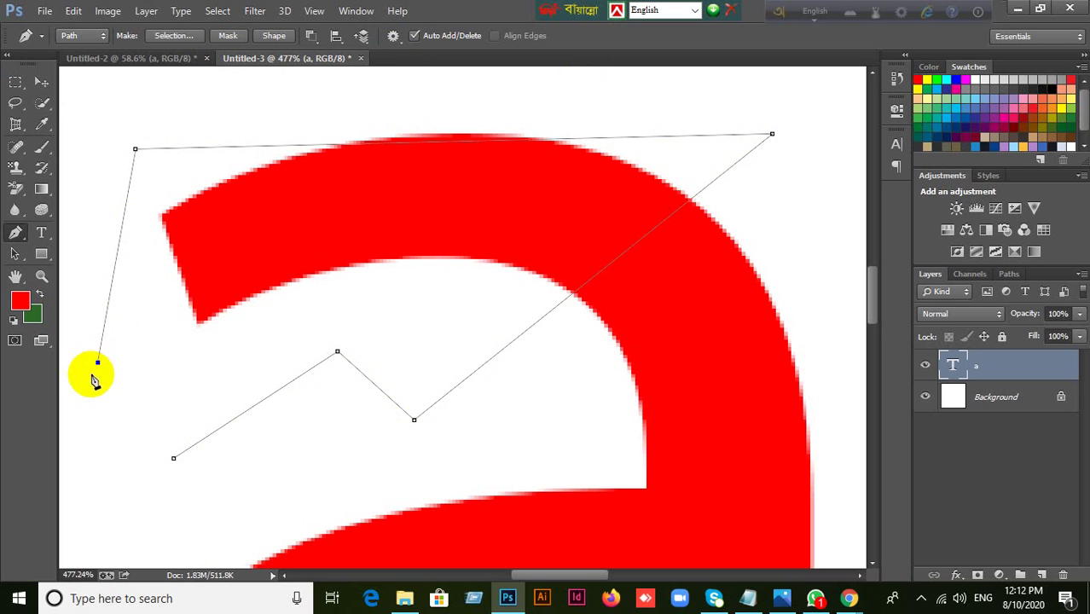
Step: Undo all segments of the straight-segment path around the letter's upper arm
key("ctrl+alt+z")
key("ctrl+alt+z")
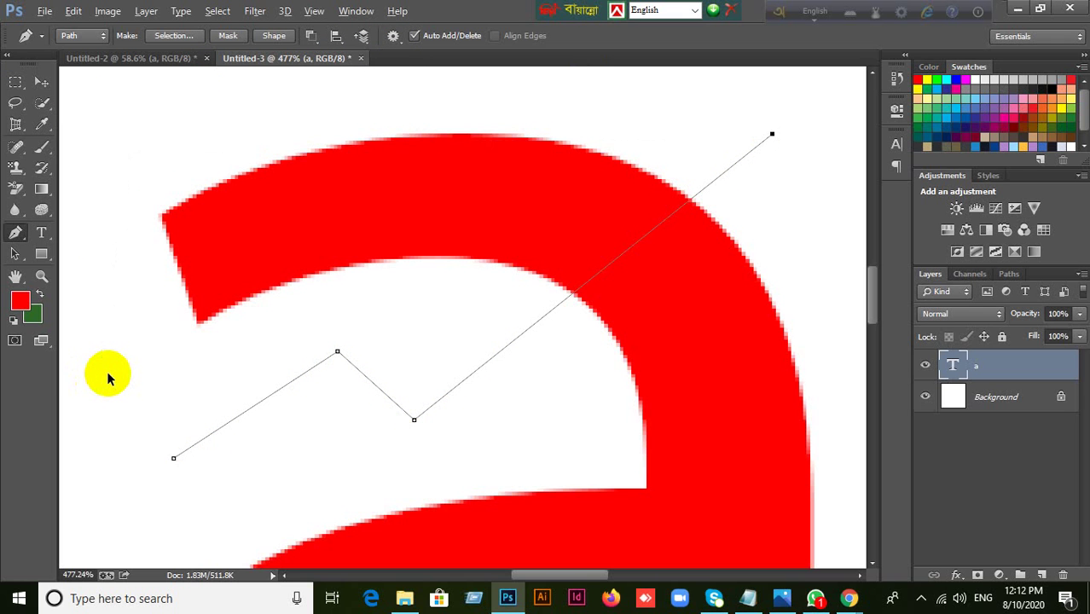
key("ctrl+alt+z")
key("ctrl+alt+z")
key("ctrl+alt+z")
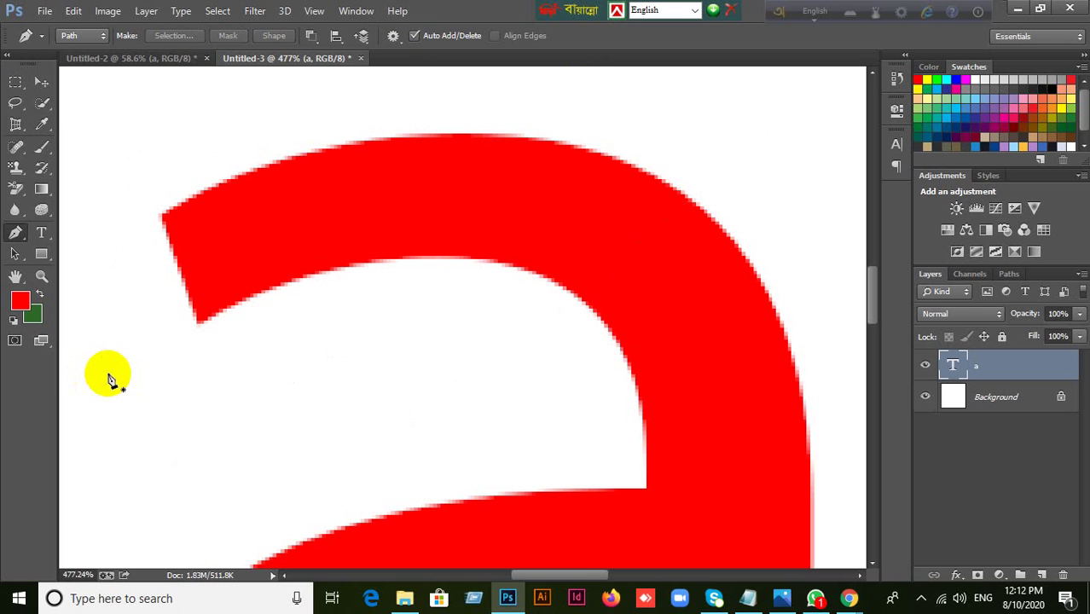
Step: Turn Rubber Band back on and draw a four-point path around the upper arm, ending with a curved segment
left_click(393, 36)
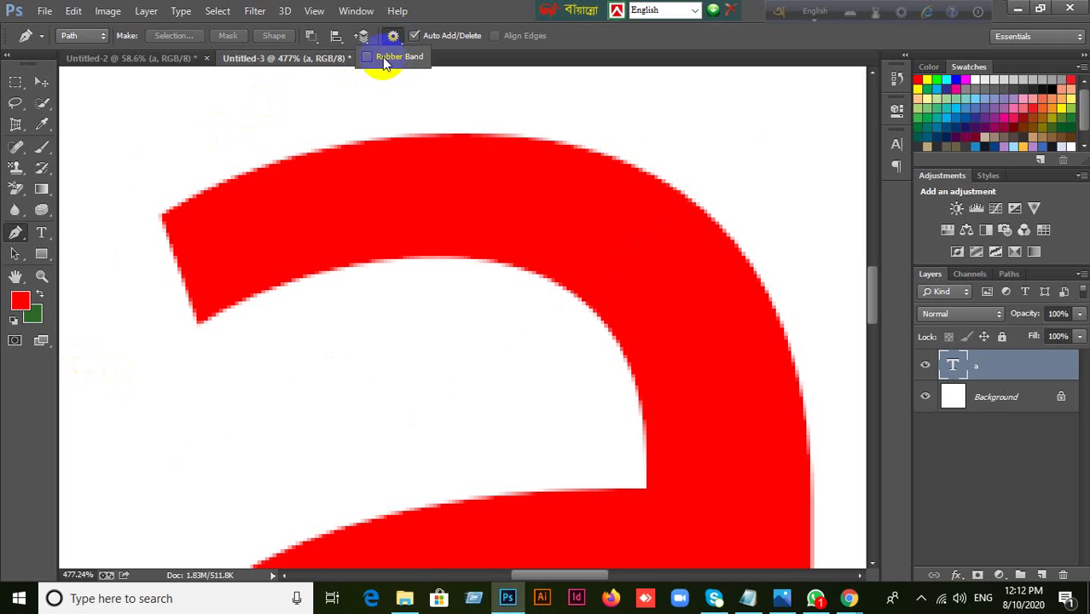
left_click(147, 412)
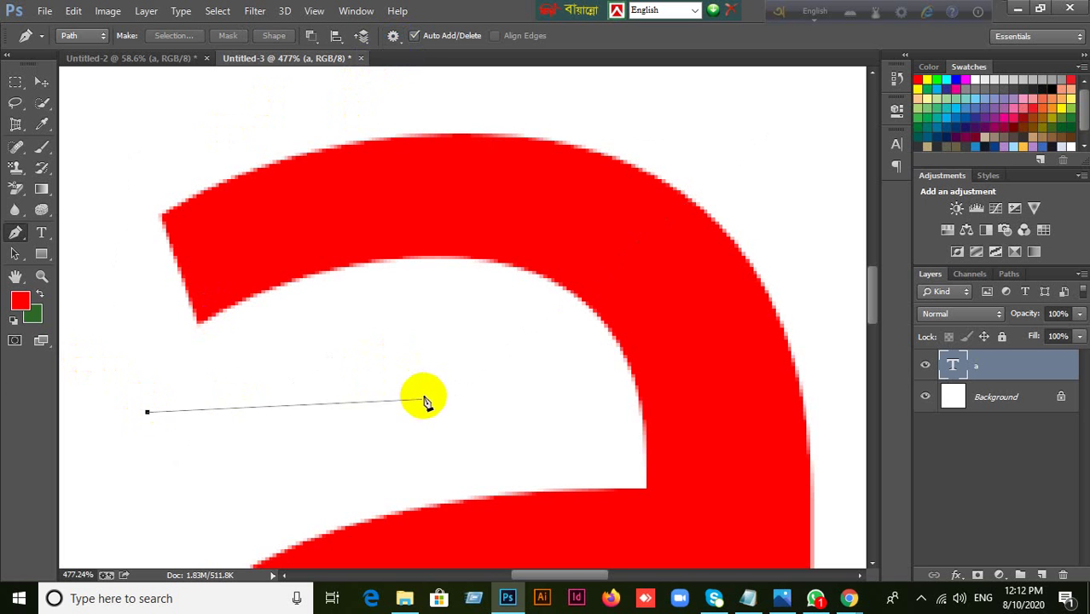
left_click(731, 145)
left_click(261, 103)
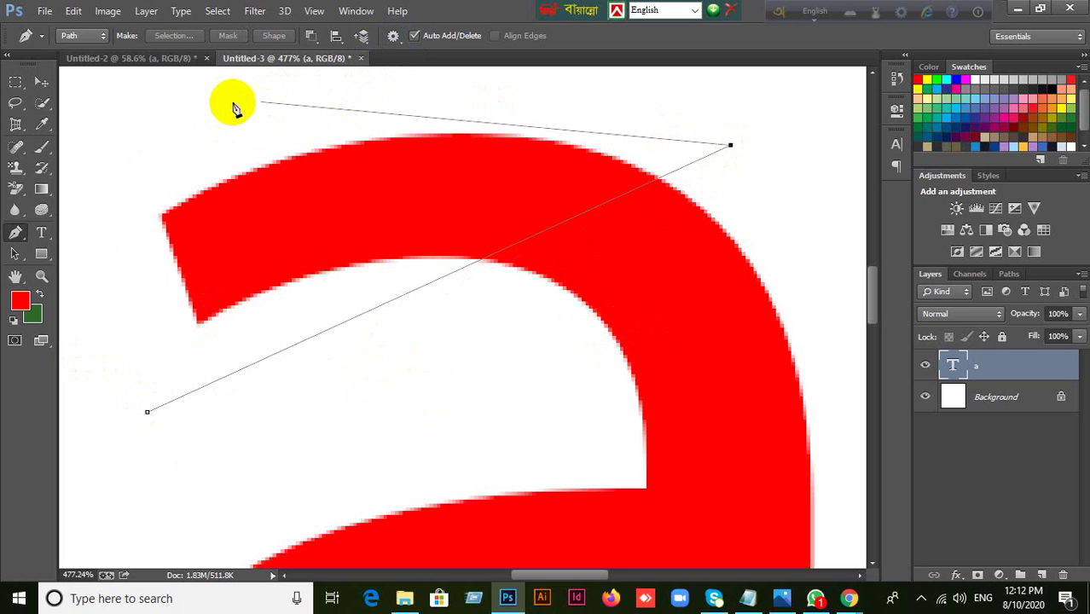
left_click_drag(97, 262, 127, 326)
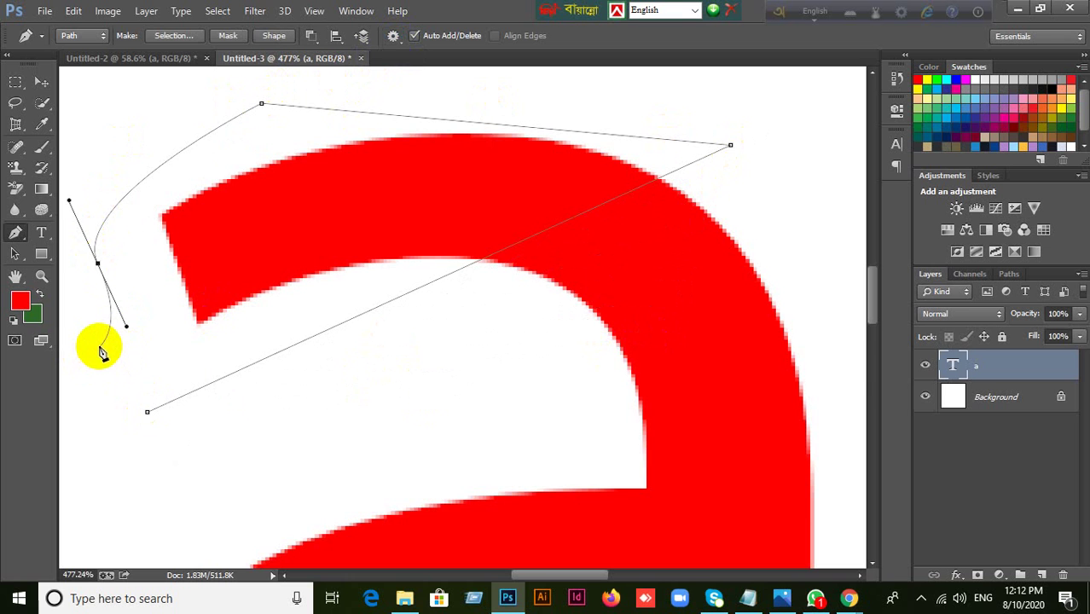
Step: Undo the four-point trial path and keep the Pen tool active
key("ctrl+alt+z")
key("ctrl+alt+z")
key("ctrl+alt+z")
key("ctrl+alt+z")
key("ctrl+alt+z")
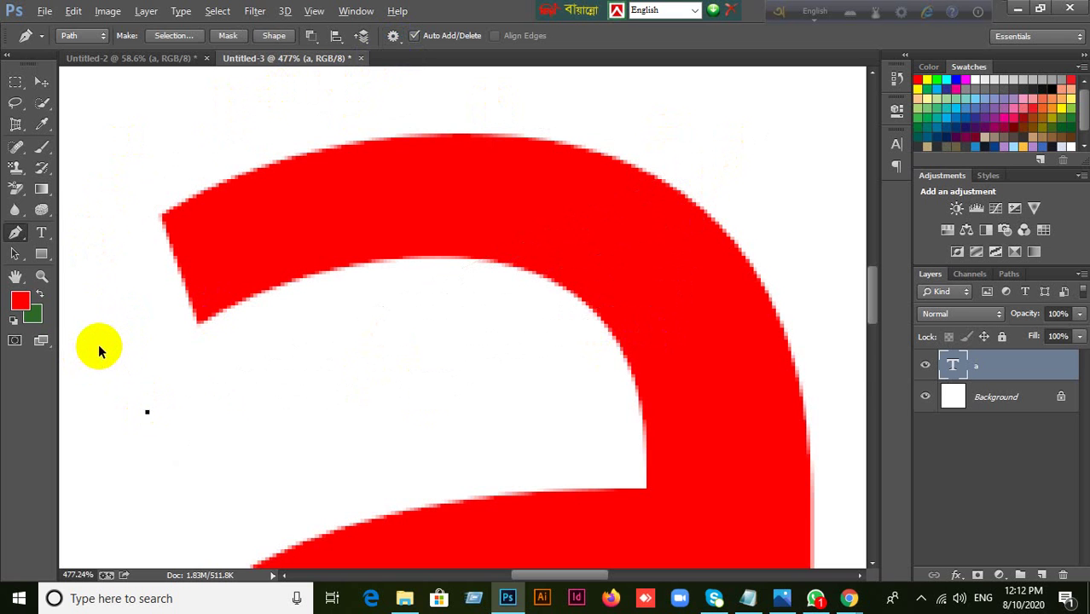
key("ctrl+shift+z")
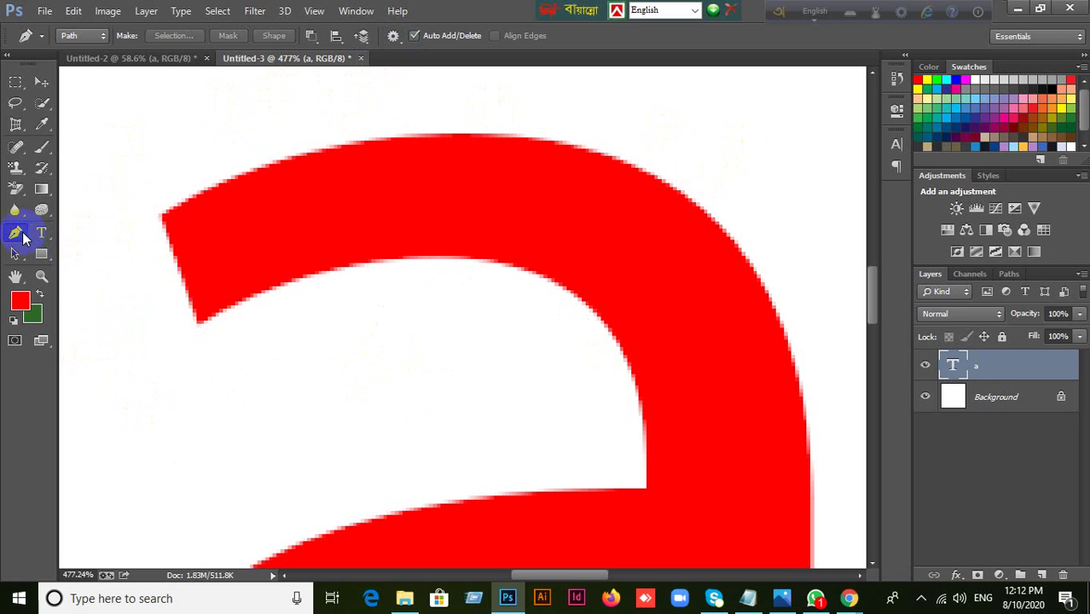
left_click_drag(23, 239, 67, 231)
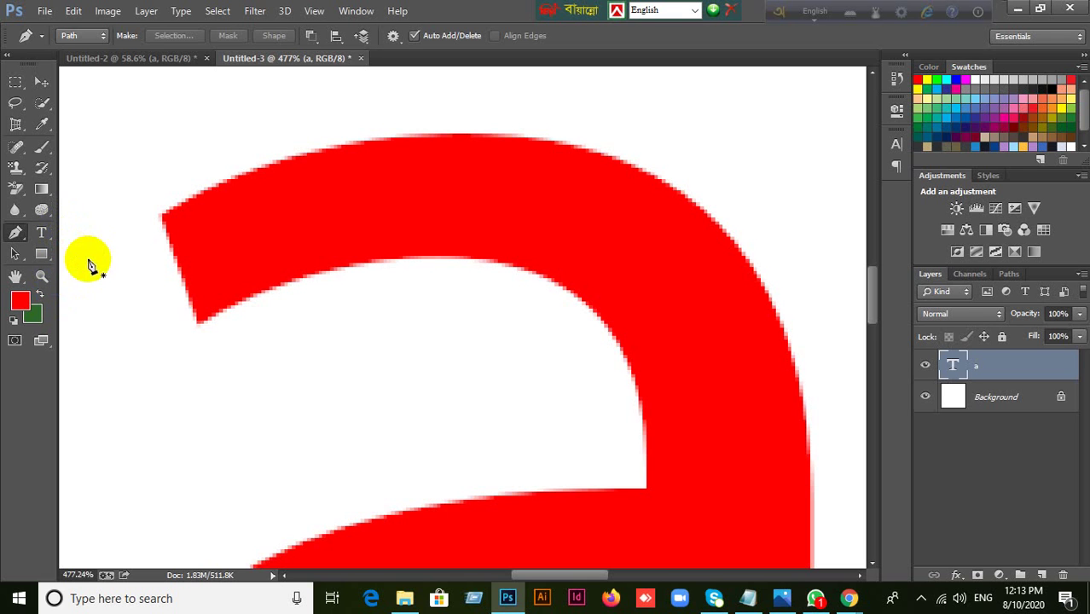
left_click(204, 319)
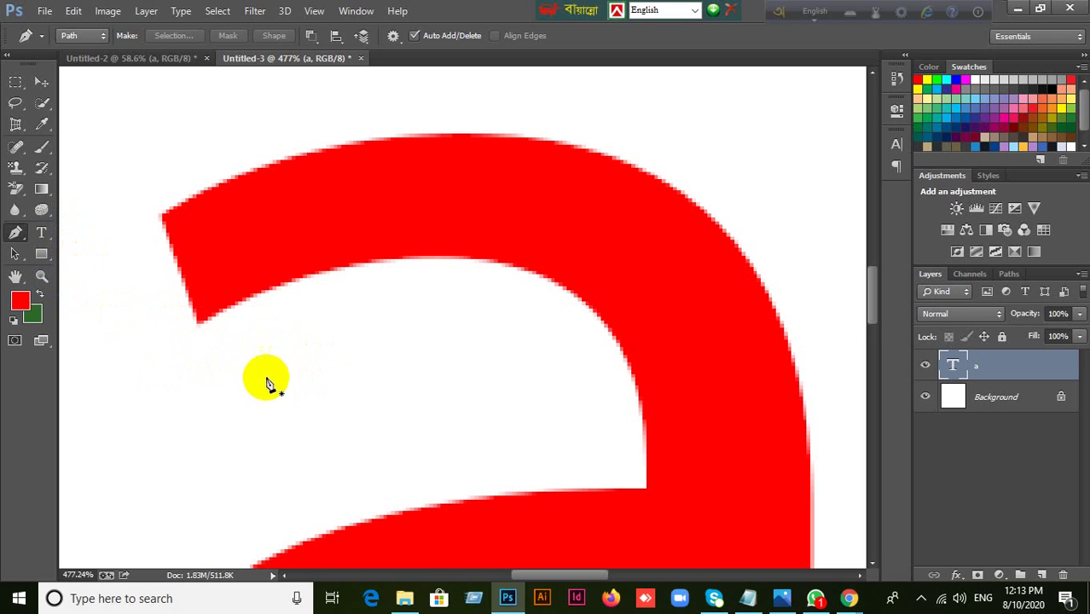
scroll(284, 353, "down", 1)
scroll(340, 322, "down", 4)
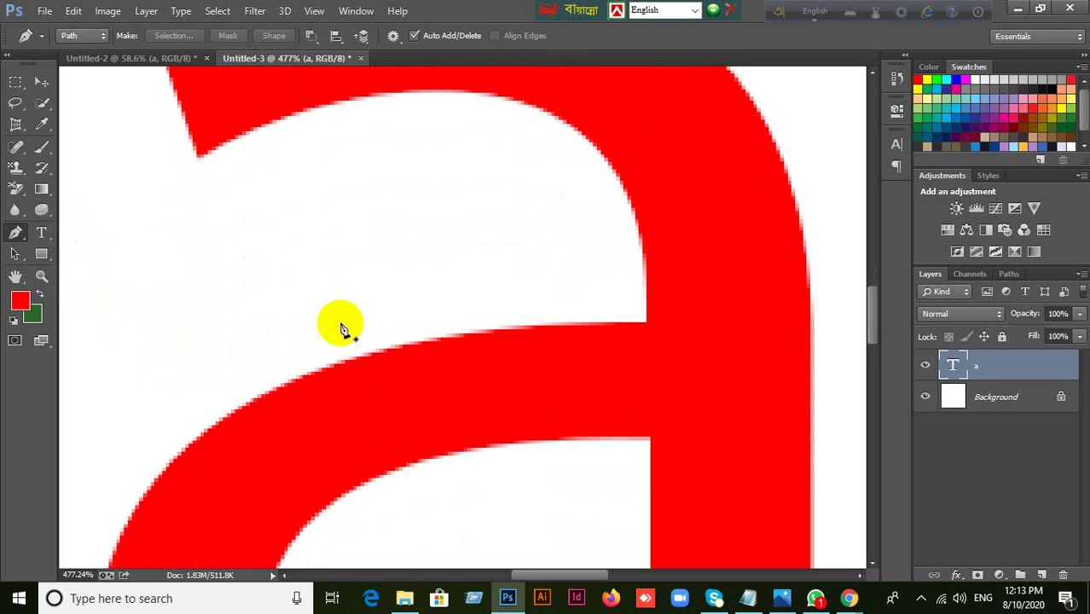
scroll(337, 329, "up", 2)
scroll(338, 331, "down", 10)
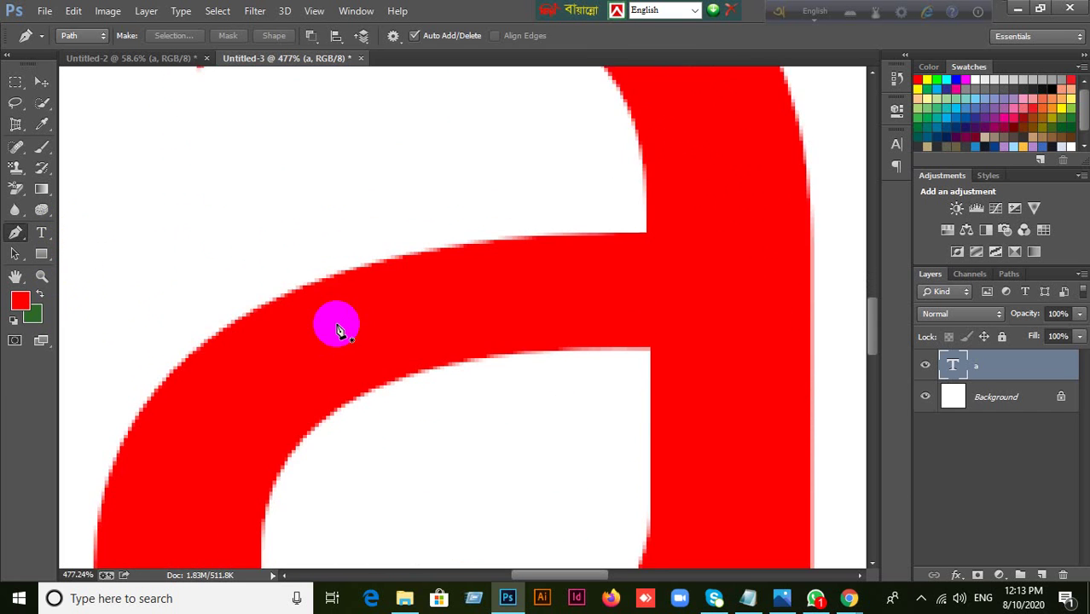
scroll(333, 332, "up", 9)
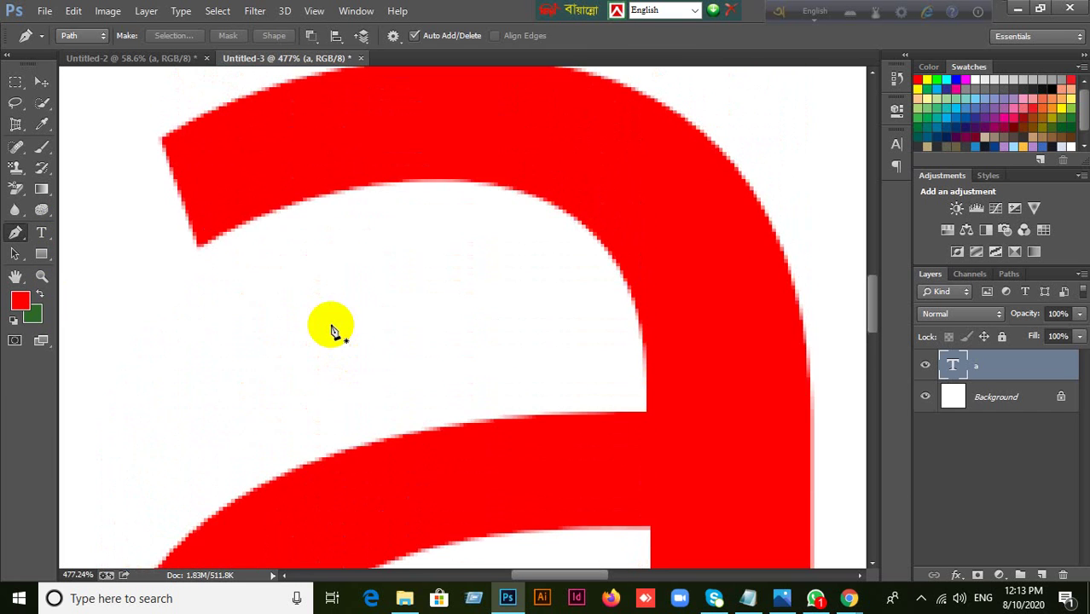
left_click(203, 241)
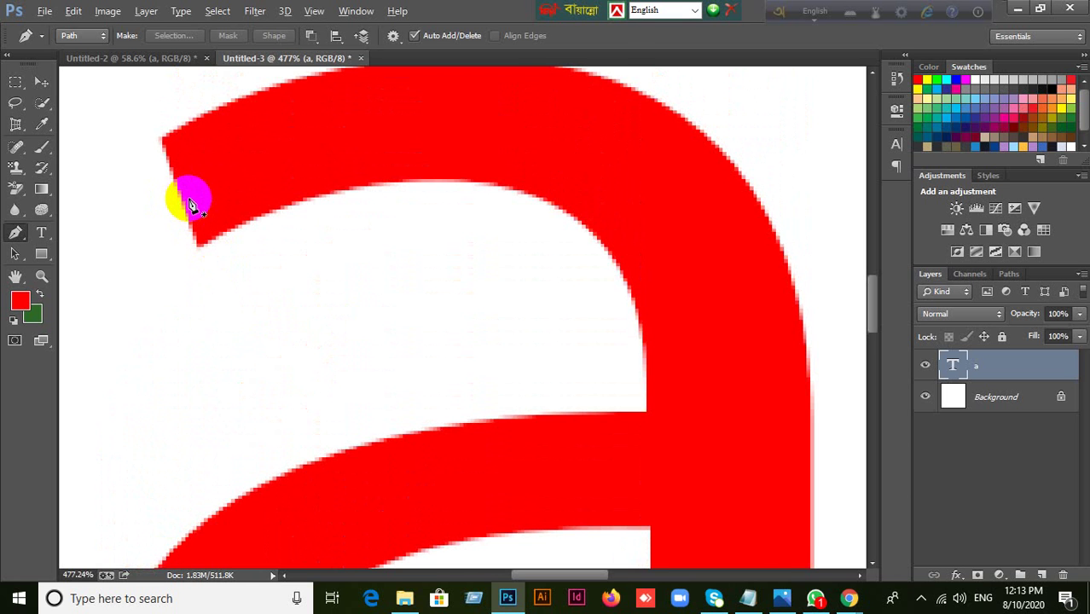
scroll(191, 204, "up", 1)
left_click(205, 243)
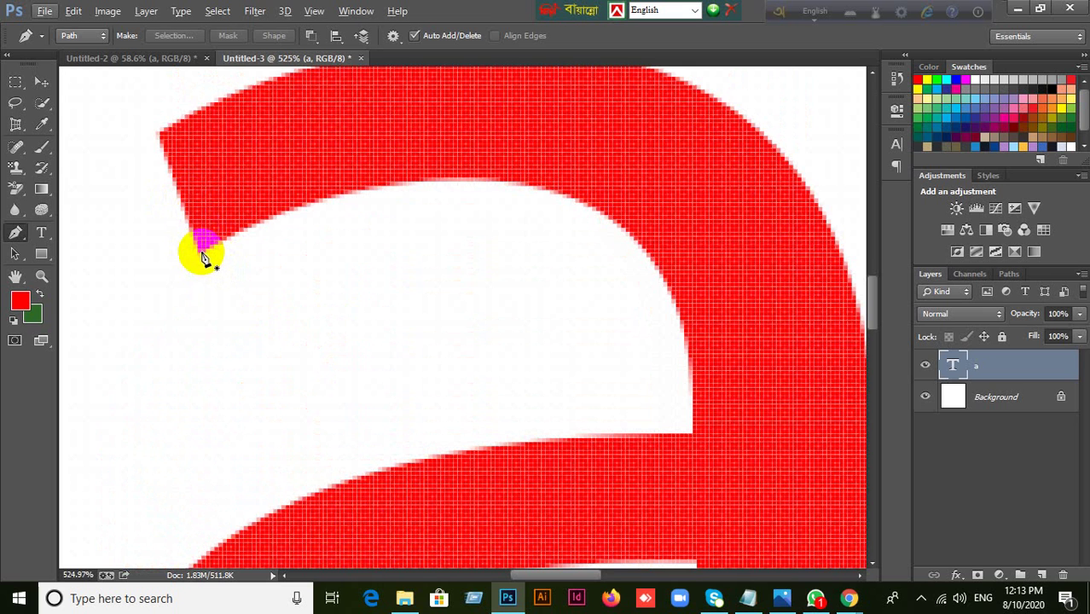
left_click(163, 131)
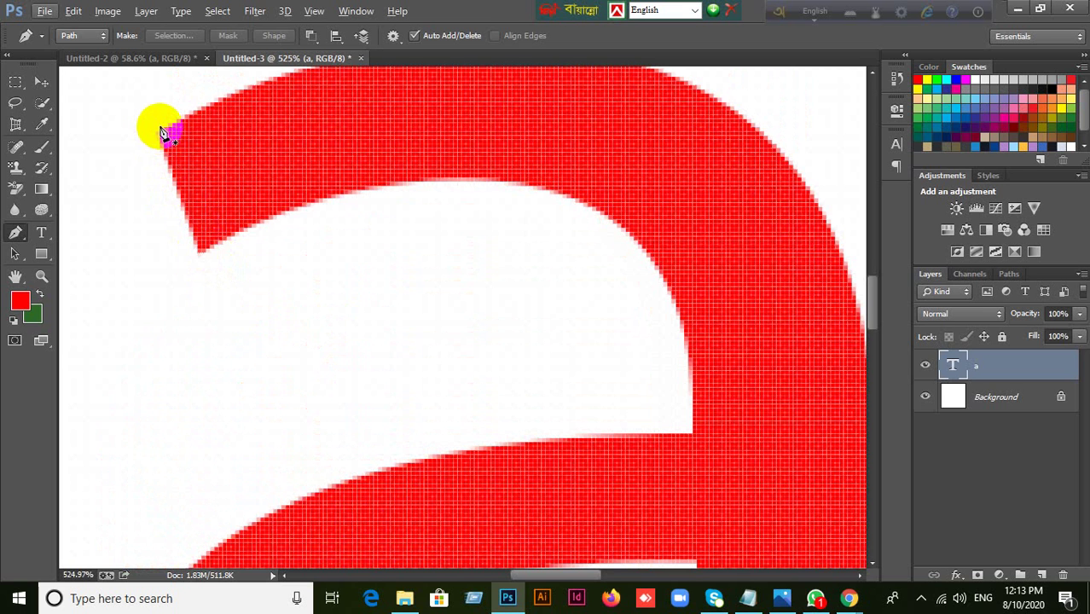
left_click(207, 242)
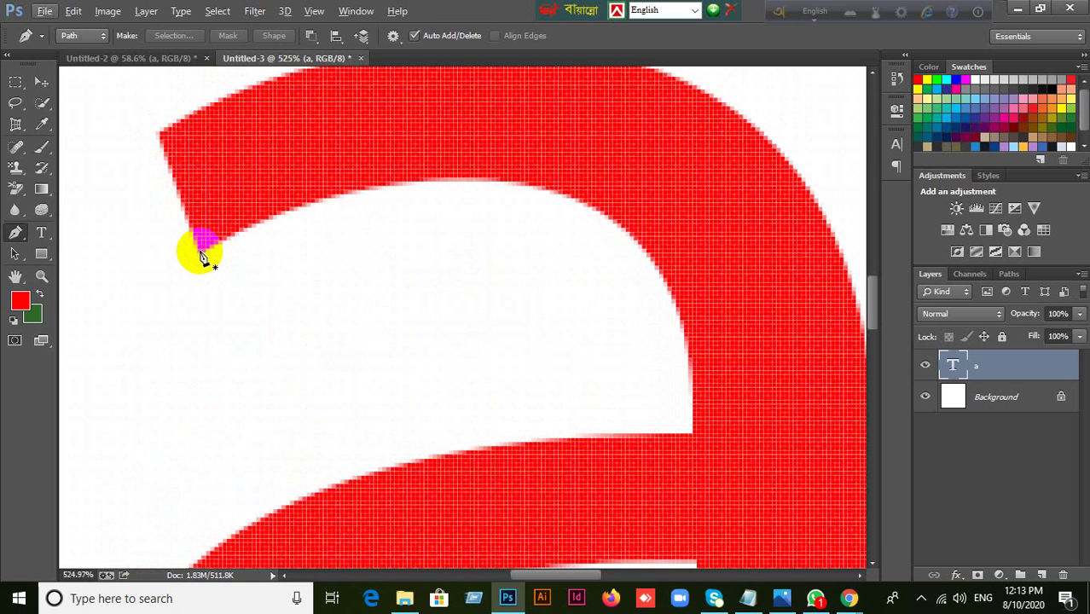
Step: Draw a straight path segment along the cut end of the letter's upper arm, from its lower corner to its upper corner
left_click(202, 253)
left_click(162, 141)
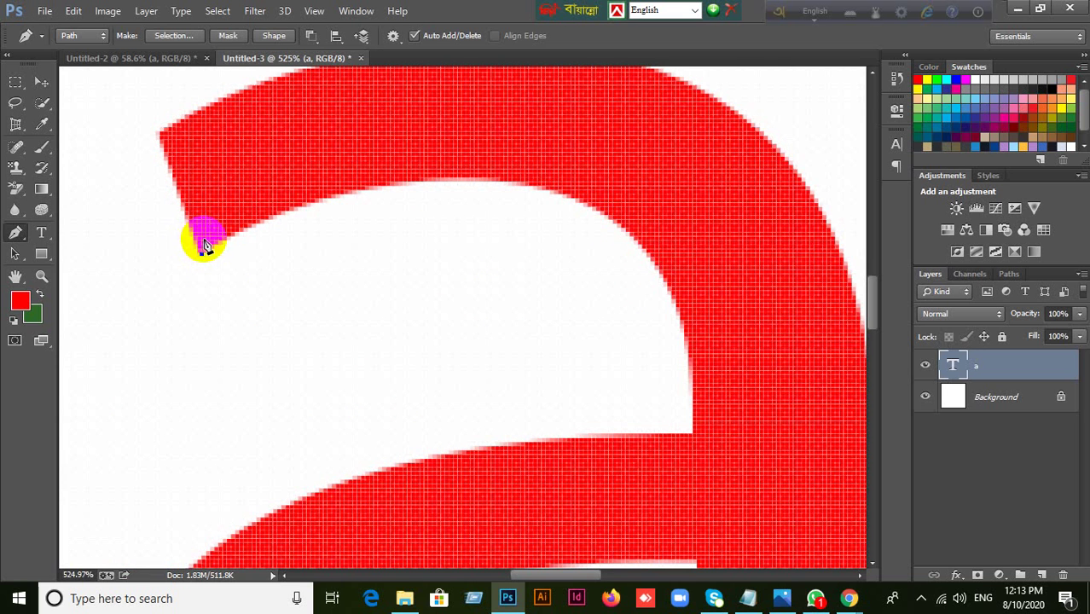
scroll(205, 243, "down", 2)
scroll(205, 243, "up", 2)
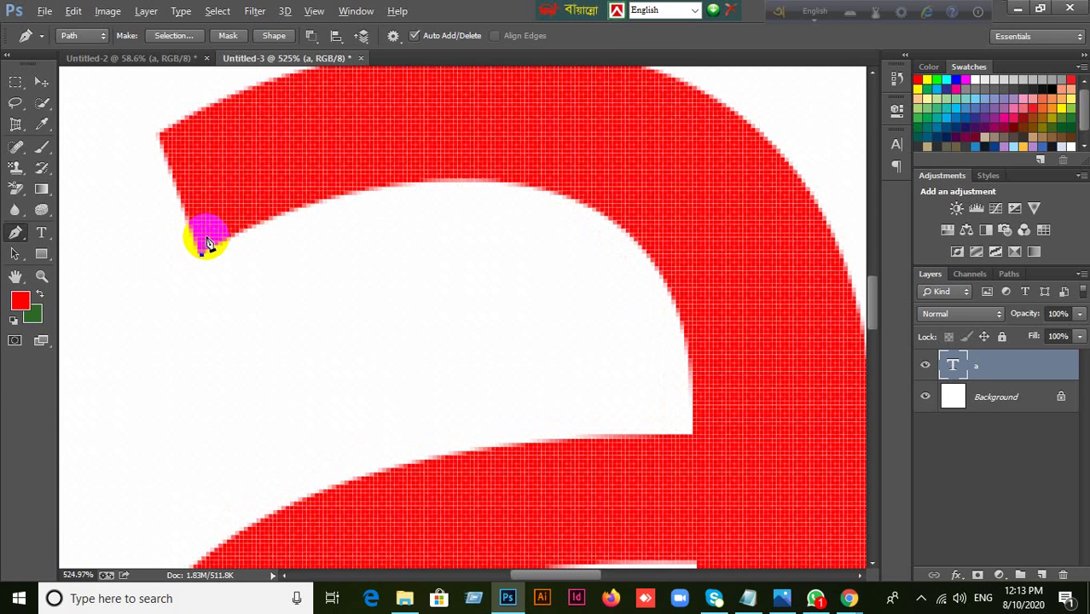
left_click(205, 244)
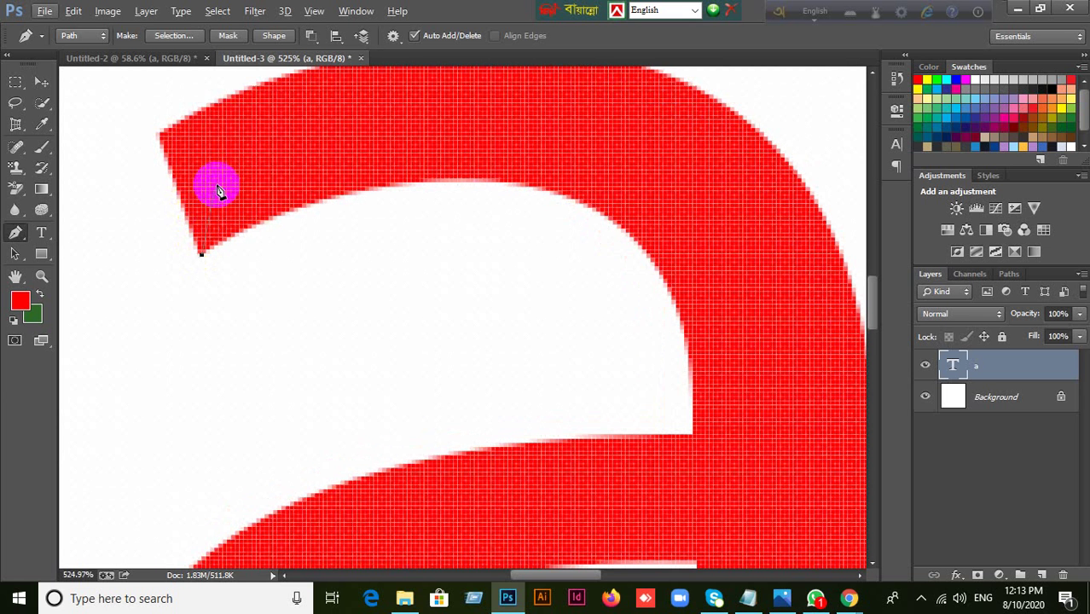
left_click(181, 190)
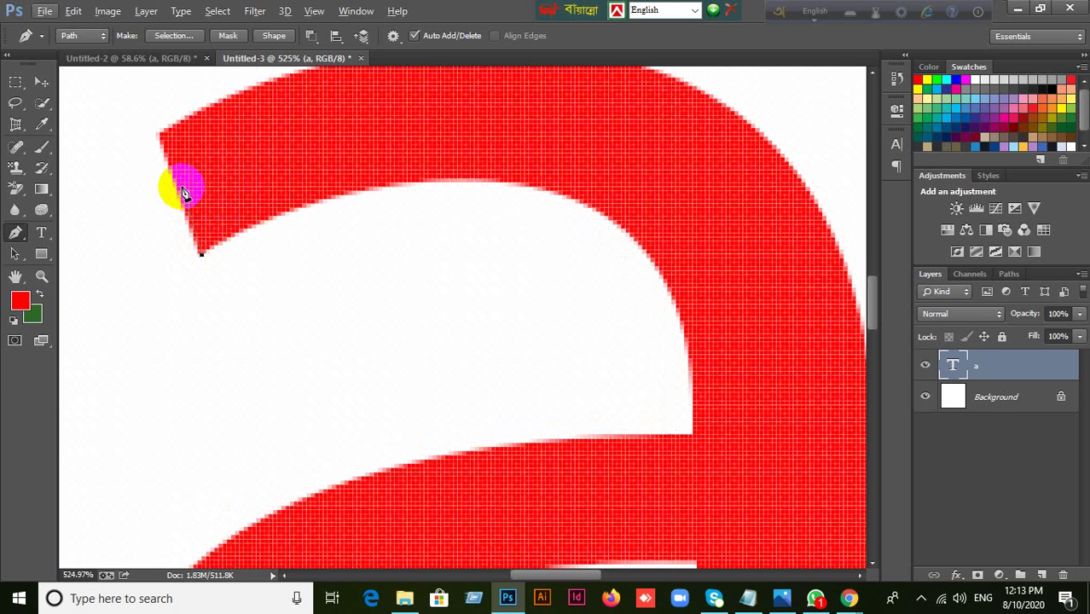
scroll(181, 192, "down", 1)
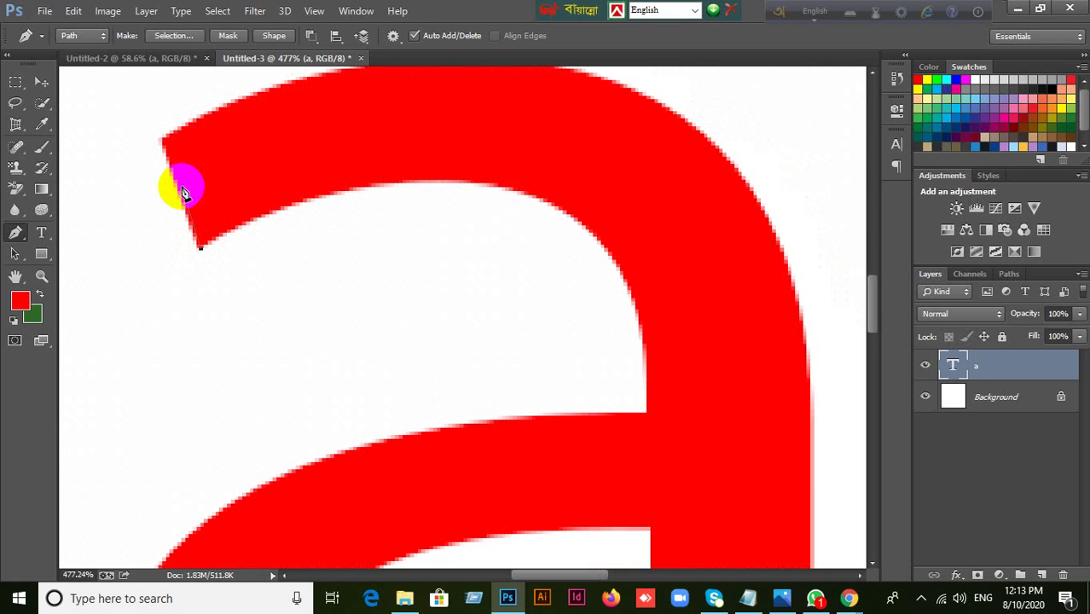
scroll(181, 192, "up", 1)
scroll(181, 192, "down", 1)
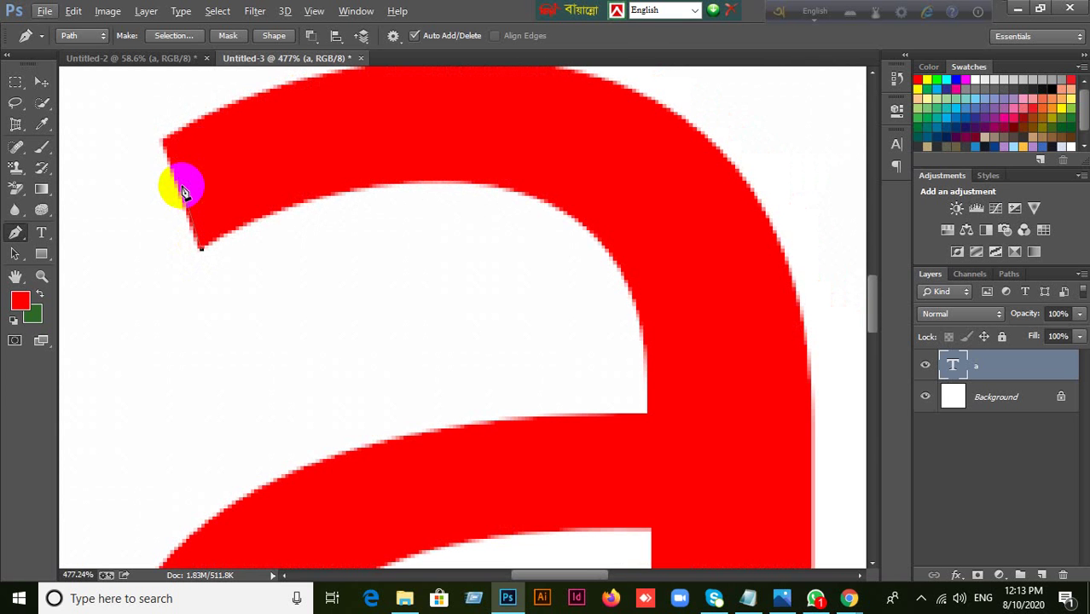
left_click(171, 148)
scroll(170, 147, "up", 1)
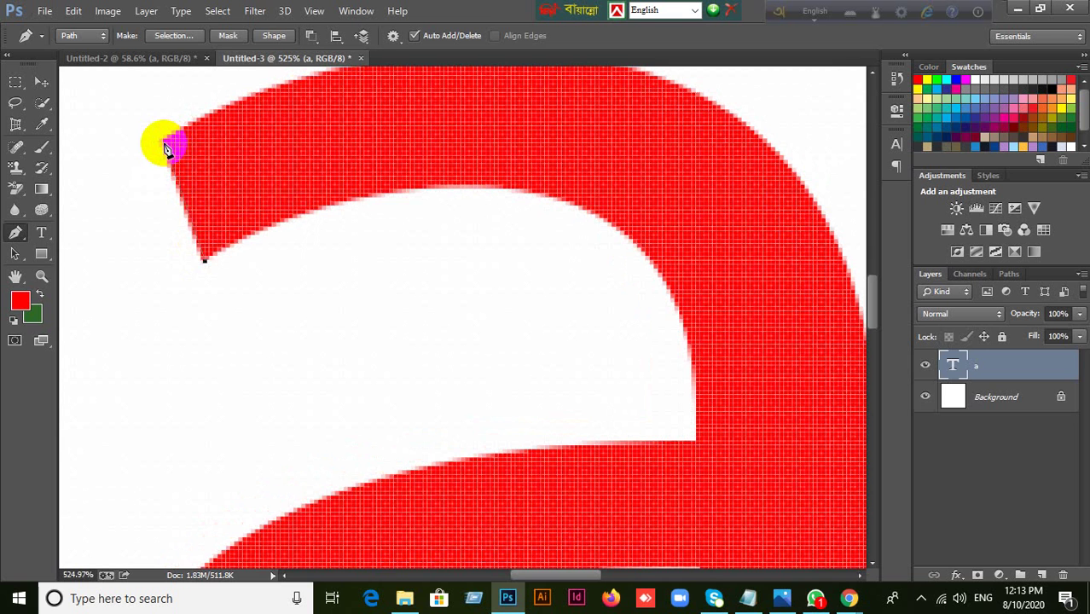
left_click(165, 144)
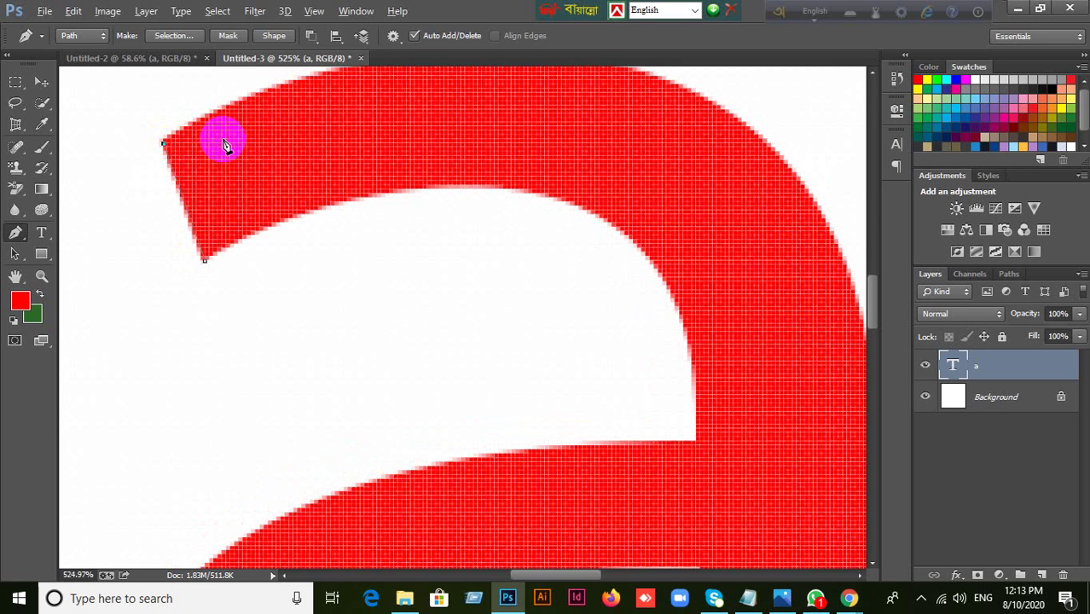
Step: Try curved segments from the upper corner to the crest of the arm's outer edge, undoing each attempt
scroll(224, 145, "down", 1)
left_click_drag(322, 151, 286, 322)
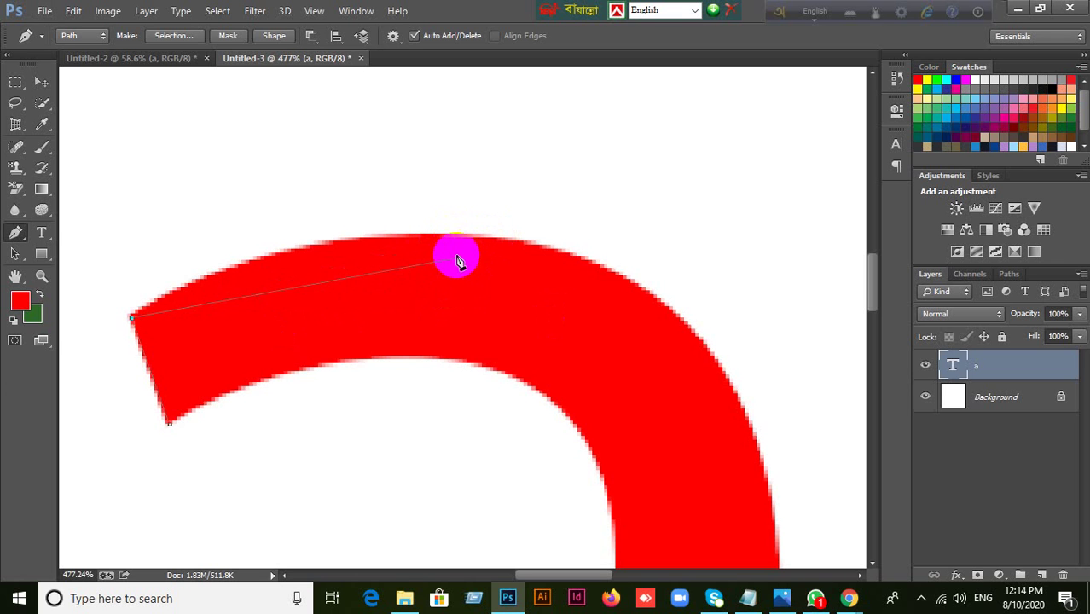
left_click(479, 243)
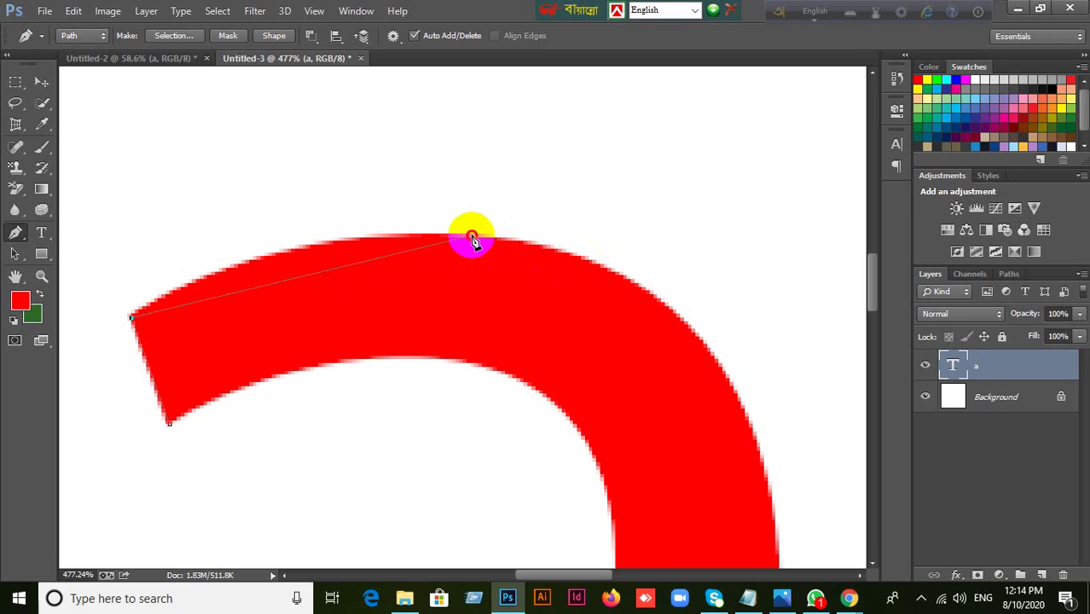
left_click_drag(472, 241, 504, 248)
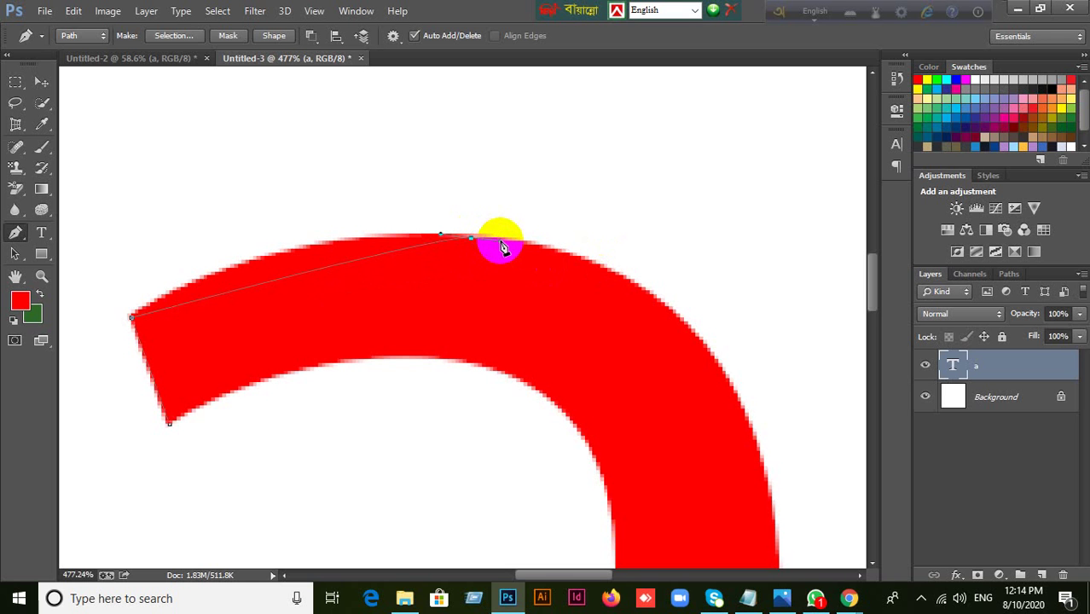
left_click_drag(504, 247, 659, 262)
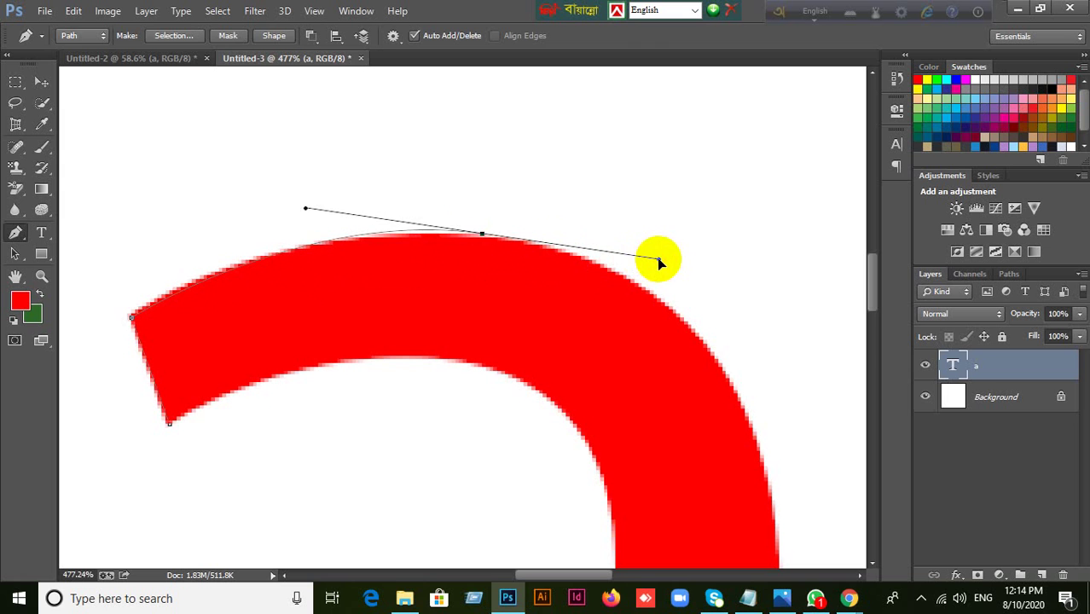
key("ctrl+z")
left_click_drag(482, 239, 694, 260)
key("ctrl+z")
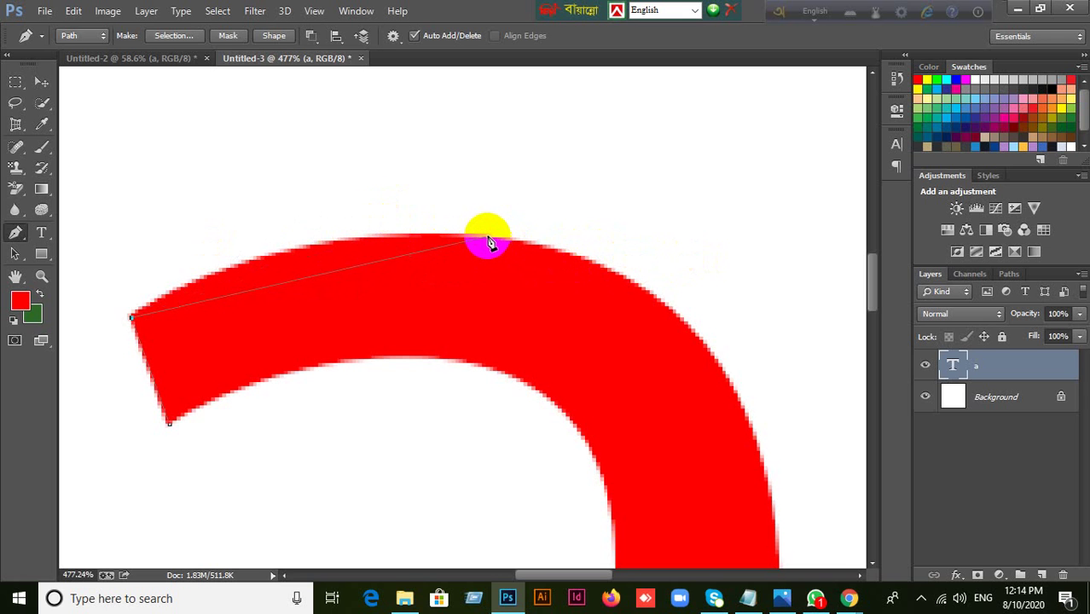
Step: Try a crest anchor with long horizontal handles plus a further anchor on the letter's right outer edge, and undo both
left_click_drag(487, 238, 754, 241)
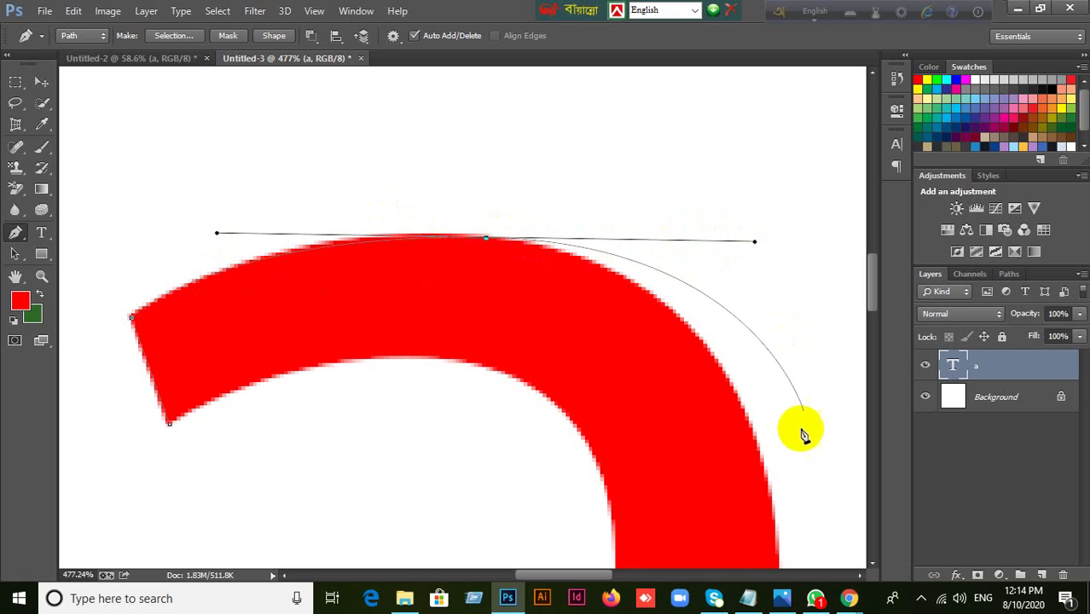
left_click_drag(768, 525, 791, 511)
key("ctrl+alt+z")
key("ctrl+alt+z")
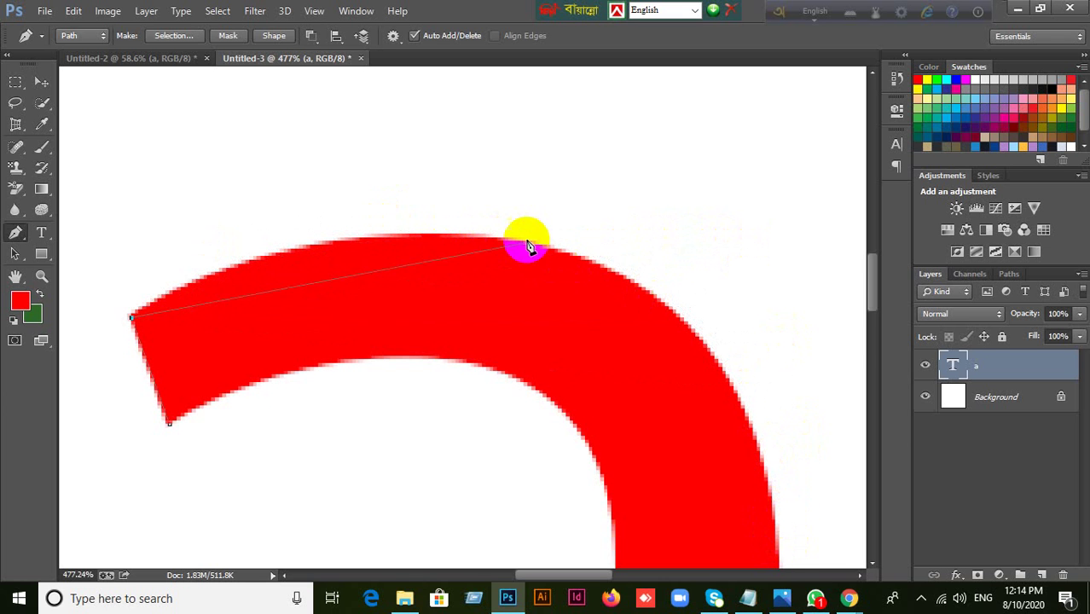
Step: Try fitting the crest curve to the arm's outer edge twice with long, slightly sloped handles, undoing each attempt
left_click_drag(482, 234, 698, 248)
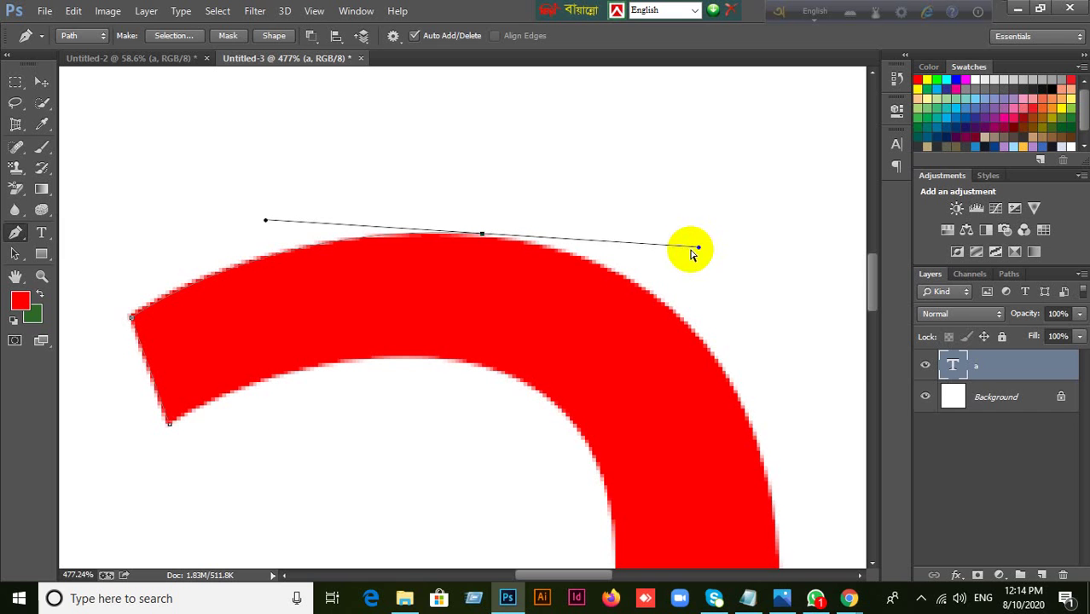
key("ctrl+z")
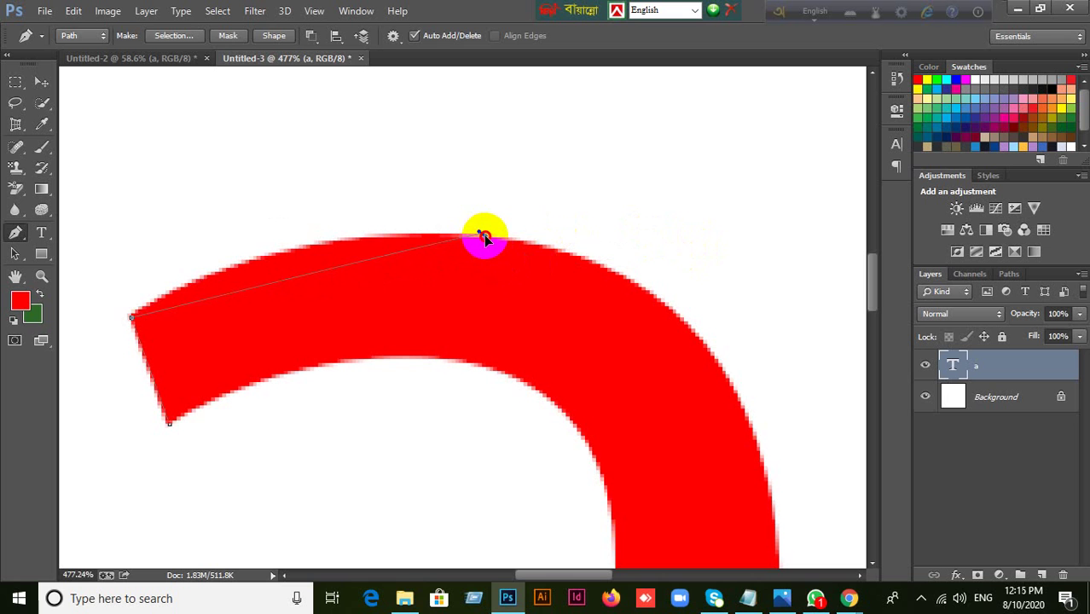
left_click_drag(483, 234, 708, 247)
key("ctrl+z")
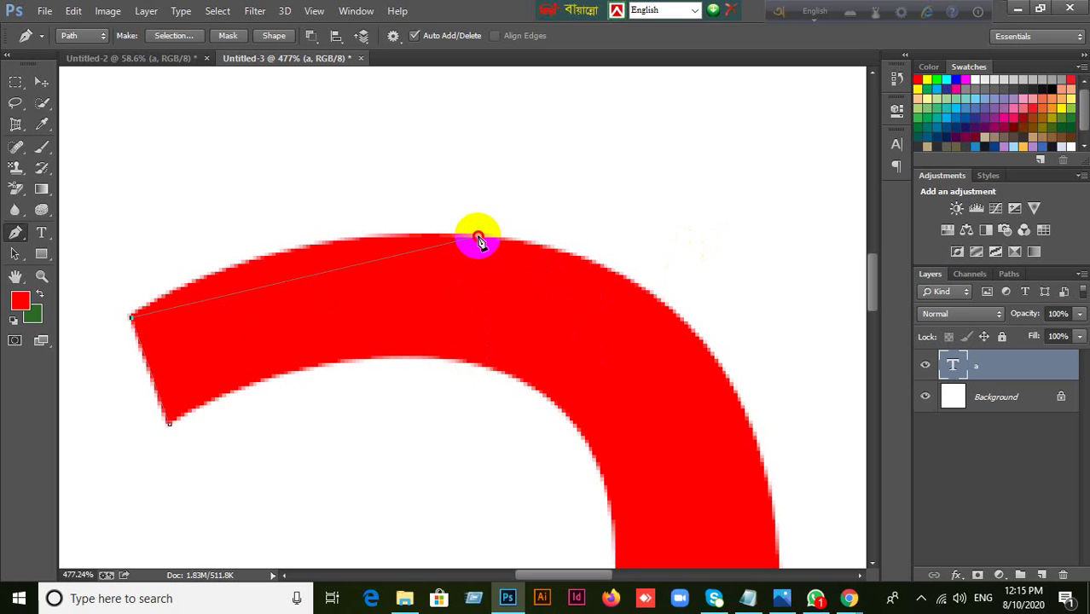
Step: Place an anchor at the crest with a short forward handle and extend only its rear handle until the segment follows the outer edge
left_click_drag(495, 239, 453, 243)
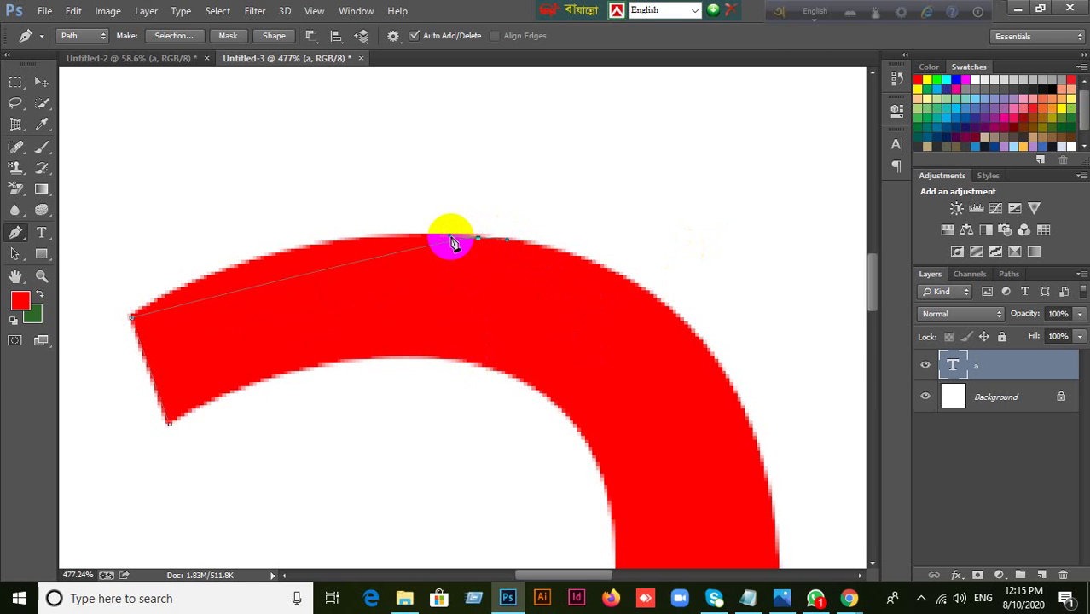
left_click_drag(453, 244, 507, 241)
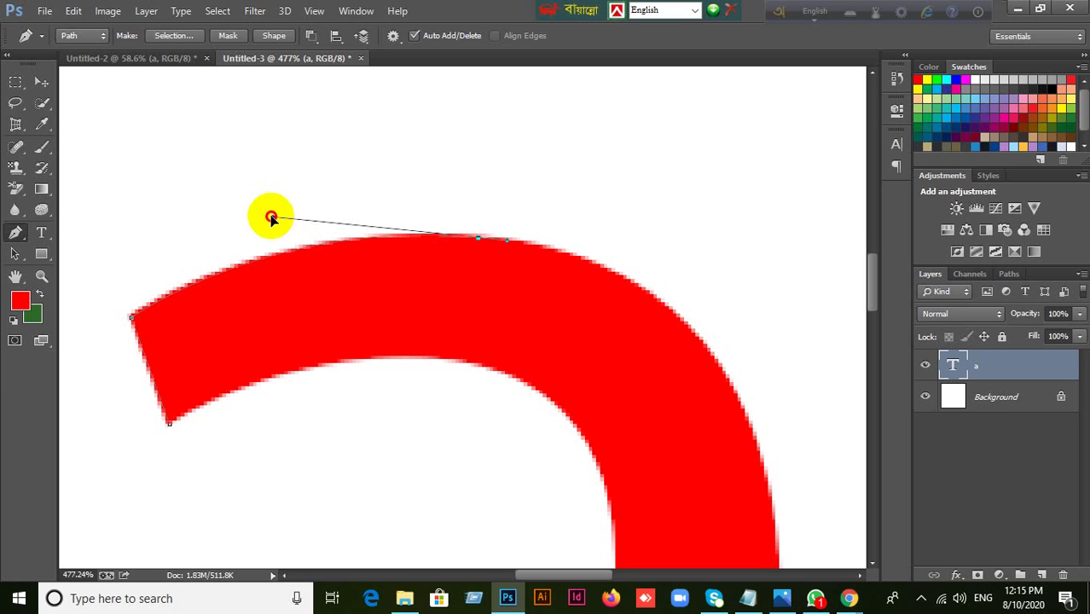
left_click(271, 218)
Step: Try a curved segment from the crest anchor down to the letter's right outer edge, and undo it
left_click_drag(761, 389, 620, 310)
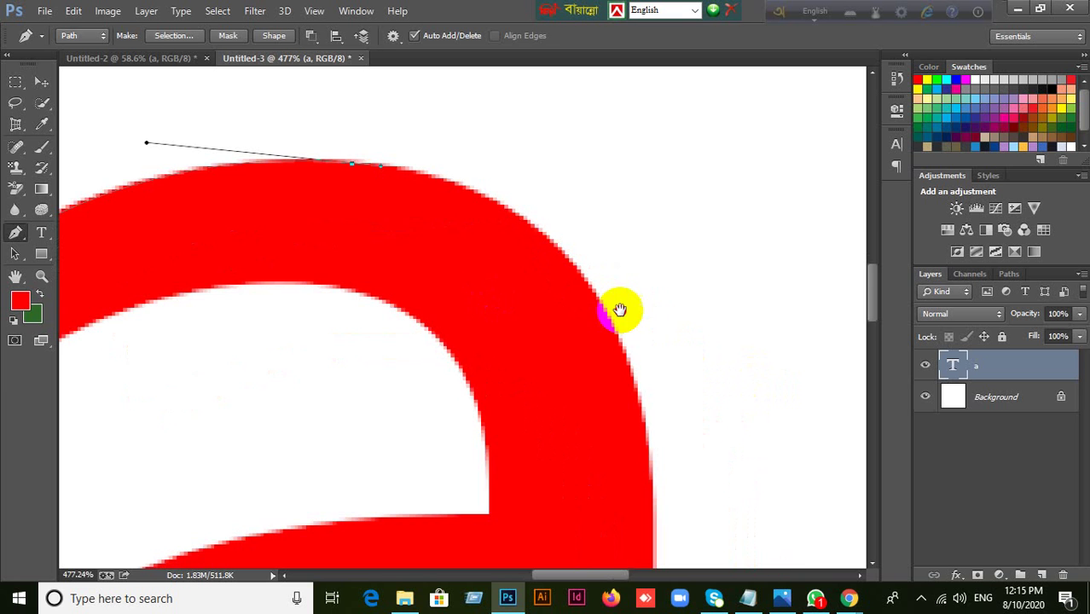
left_click_drag(667, 445, 671, 422)
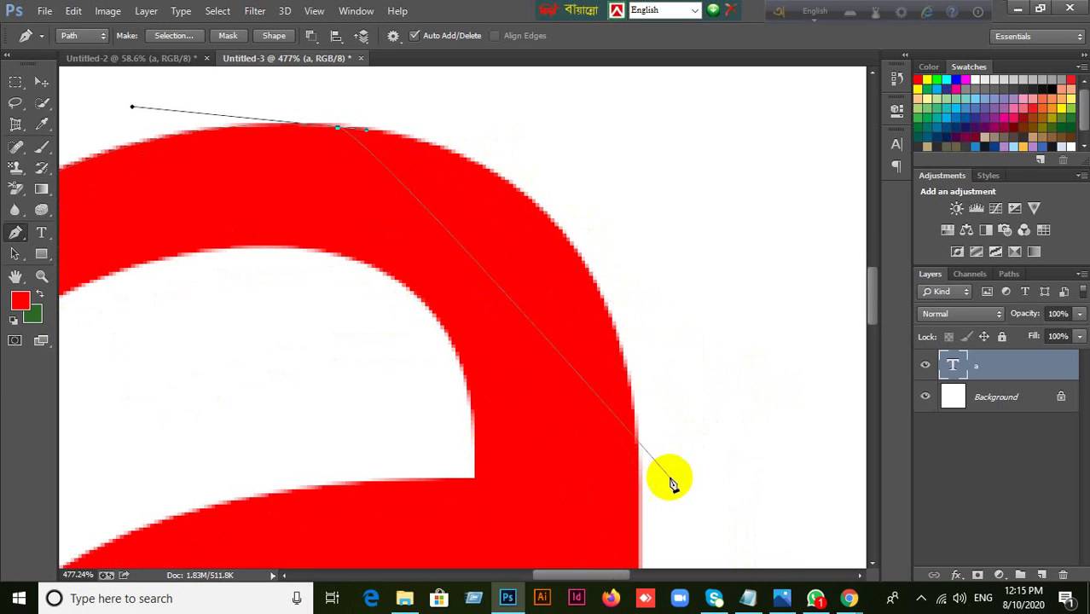
left_click_drag(367, 128, 611, 352)
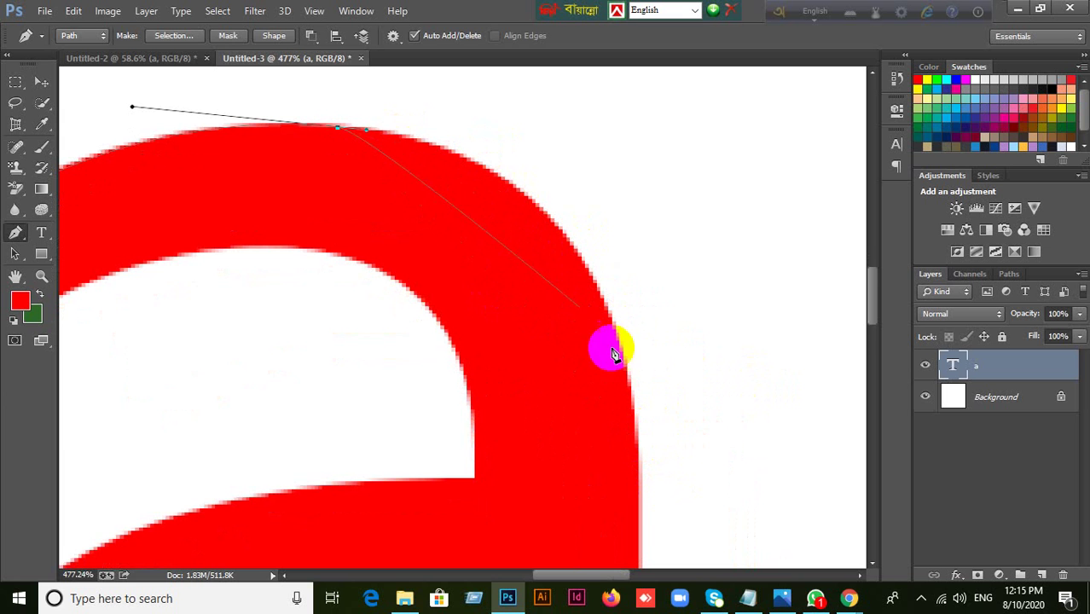
left_click_drag(674, 438, 670, 370)
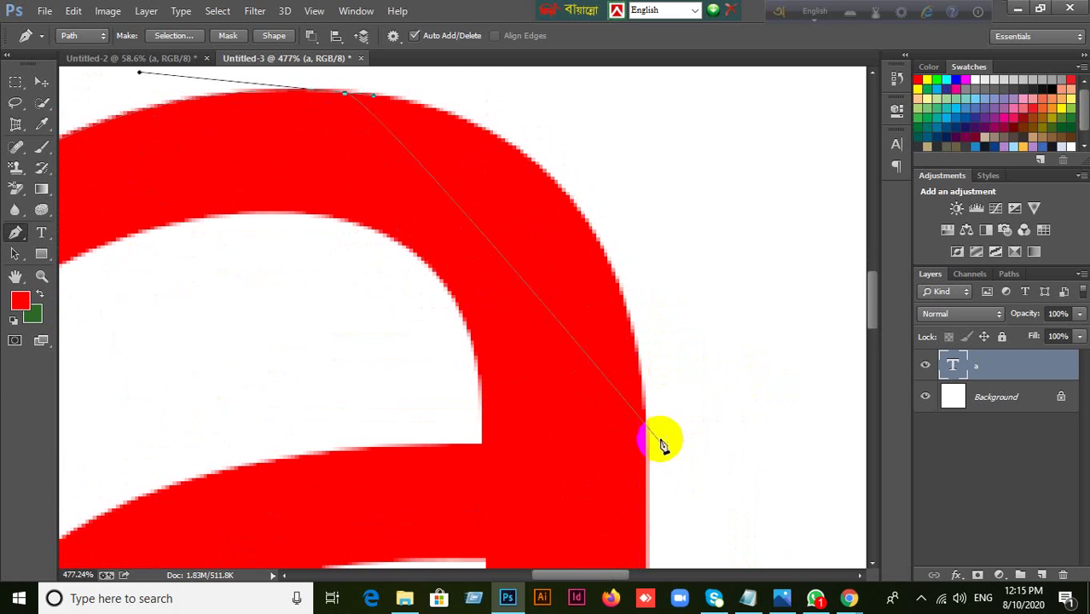
mouse_move(662, 444)
left_mouse_down()
mouse_move(651, 413)
mouse_move(647, 457)
mouse_move(654, 424)
left_mouse_up()
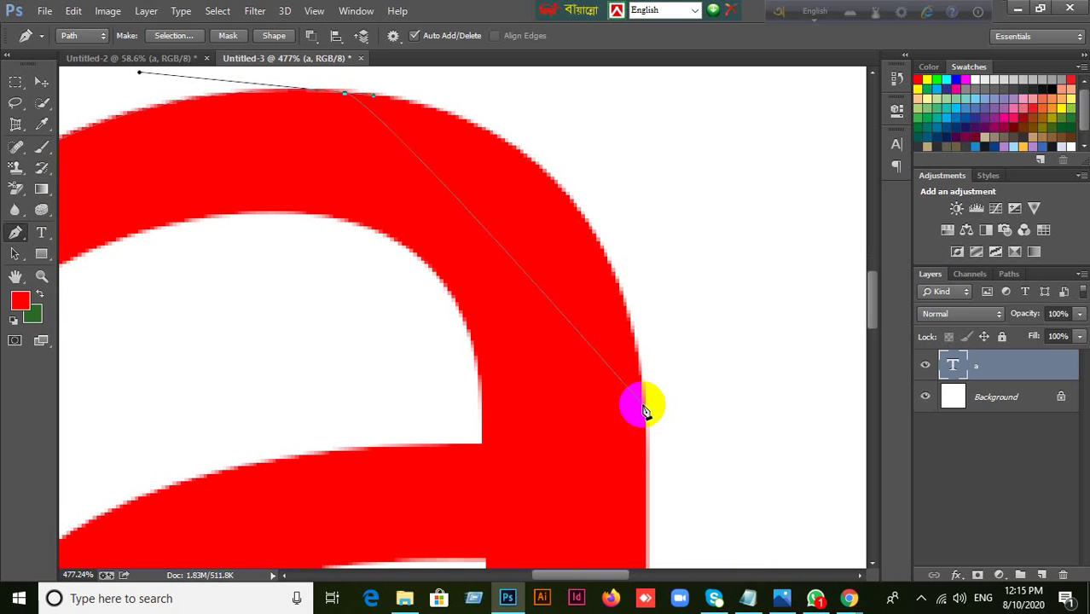
left_click_drag(643, 406, 651, 542)
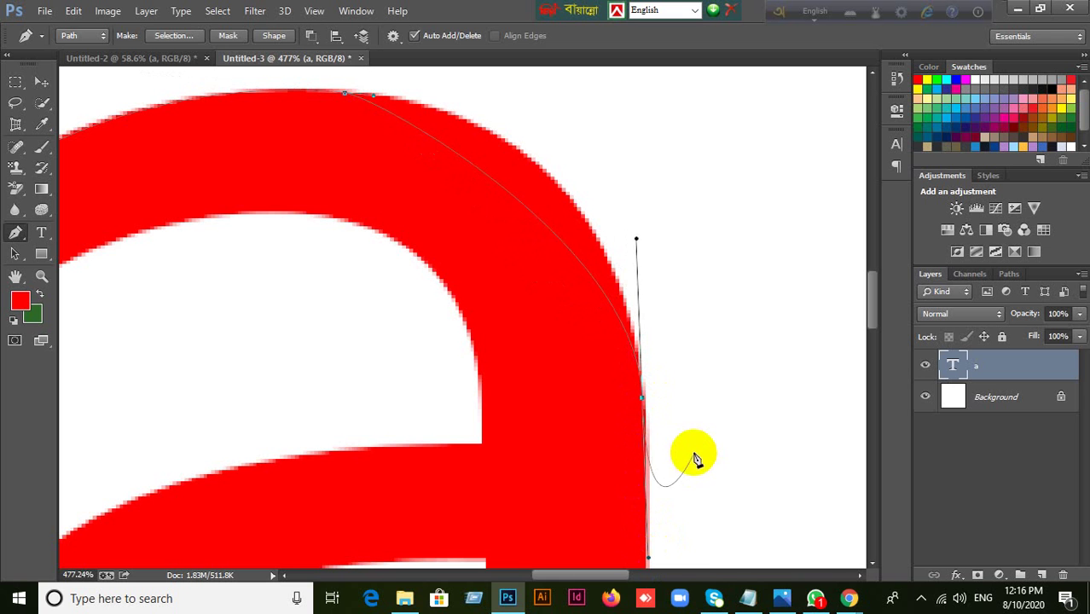
key("ctrl+z")
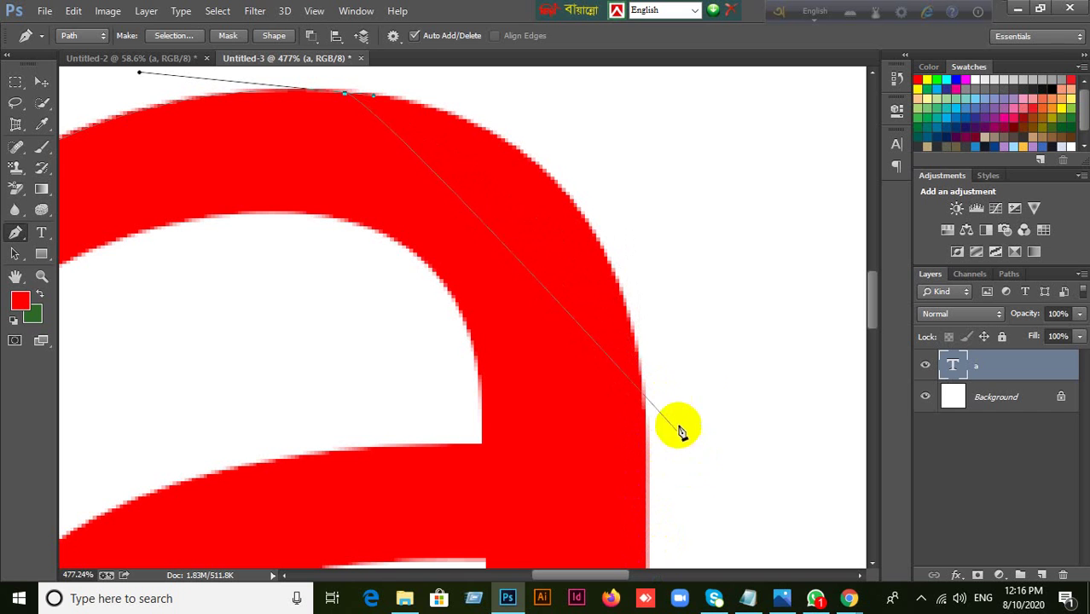
Step: Place an anchor on the letter's right outer edge, with a long upward rear handle following the curve and a short forward handle pointing down
left_click_drag(662, 418, 620, 102)
left_click(644, 411)
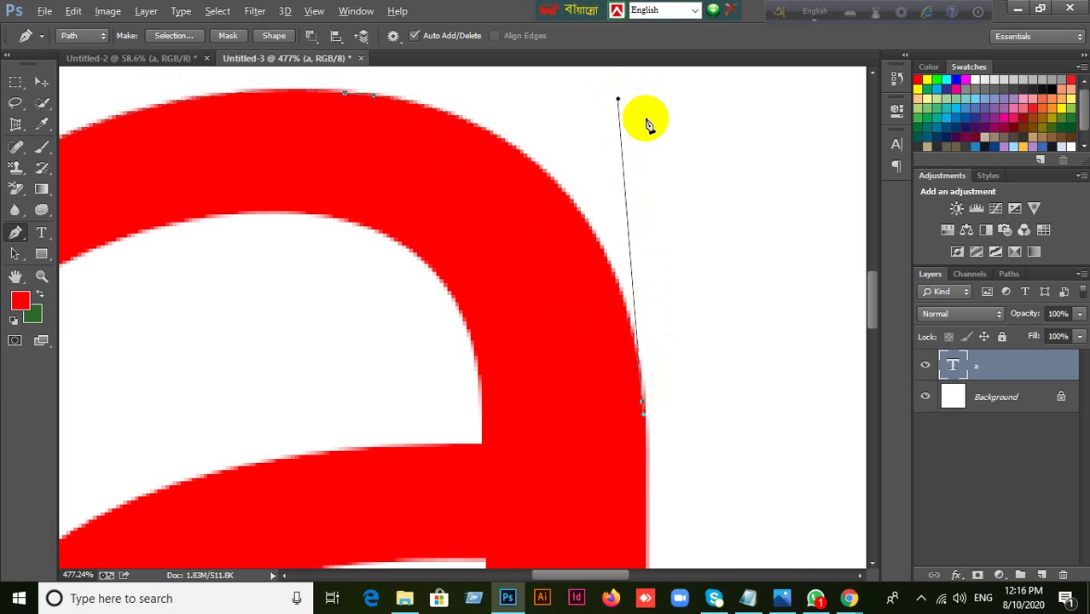
scroll(647, 122, "up", 1)
scroll(647, 122, "down", 1)
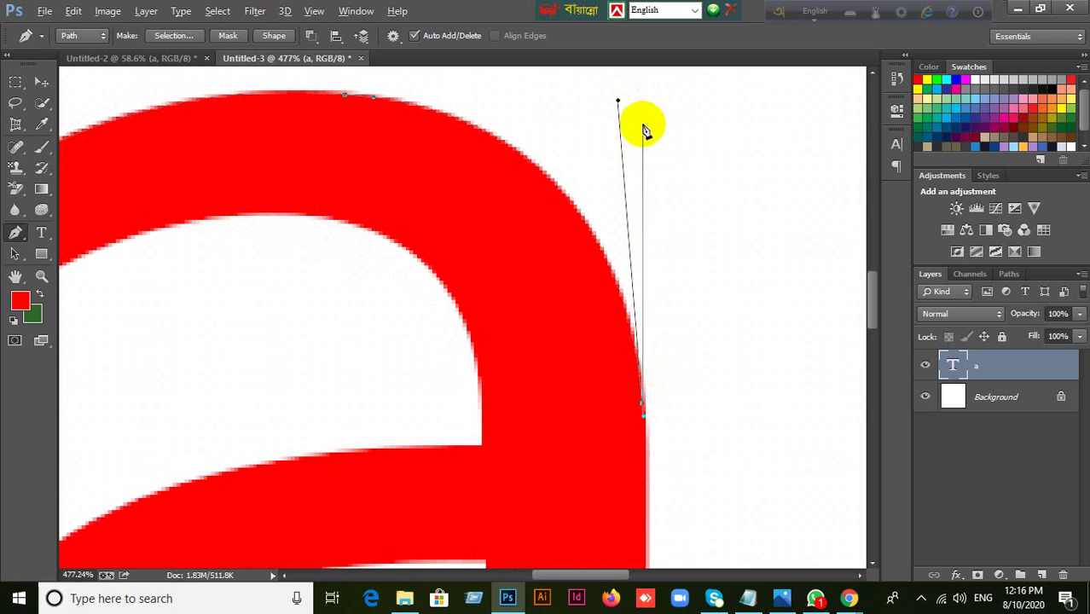
left_click_drag(681, 539, 670, 268)
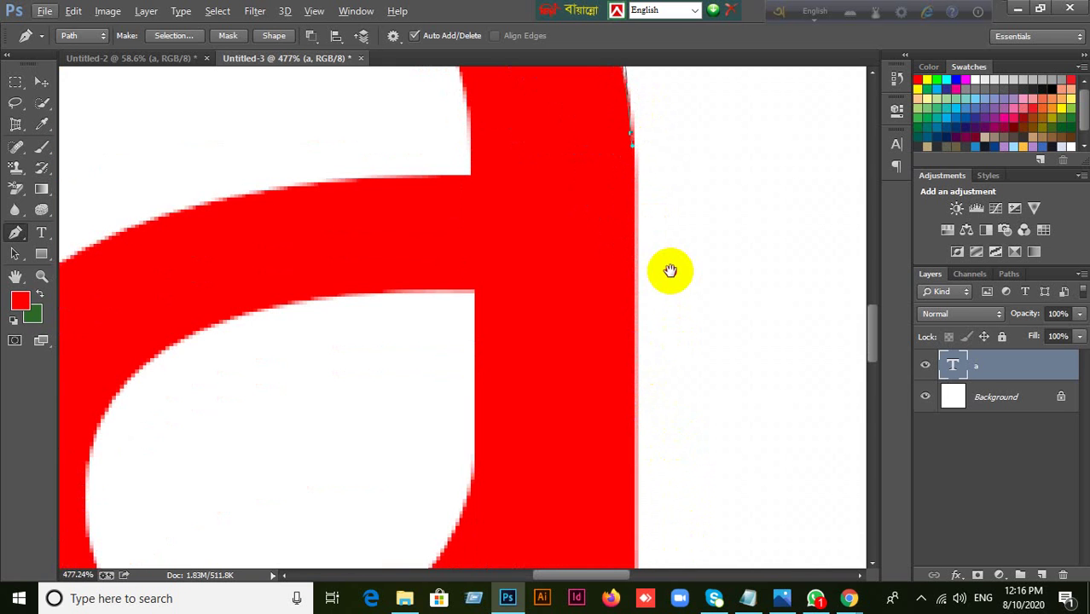
scroll(674, 271, "down", 2)
scroll(674, 271, "up", 2)
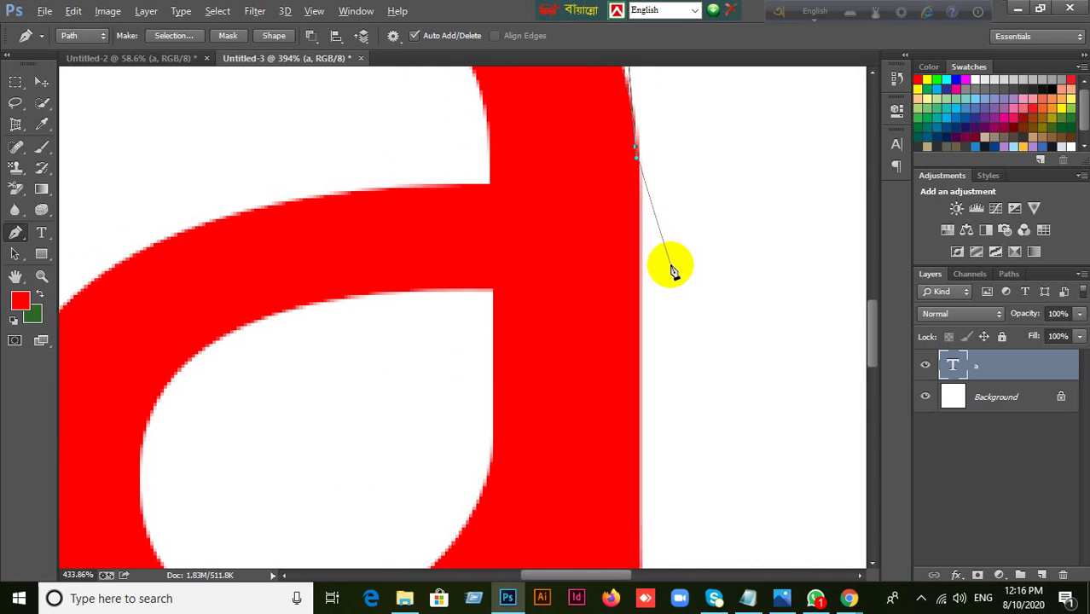
scroll(674, 271, "down", 1)
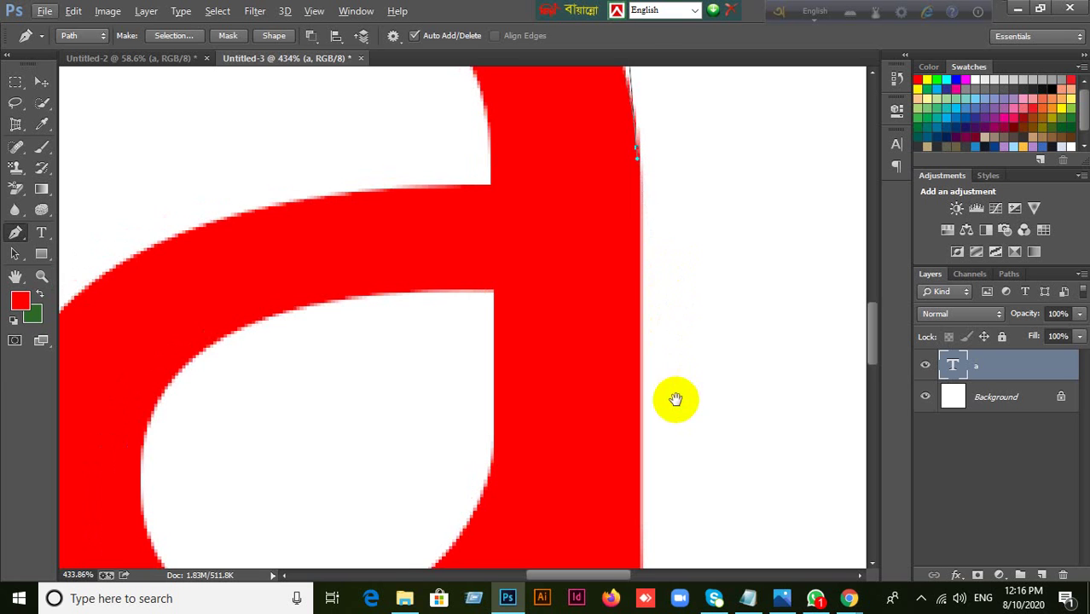
left_click_drag(675, 298, 627, 243)
left_click_drag(626, 347, 628, 453)
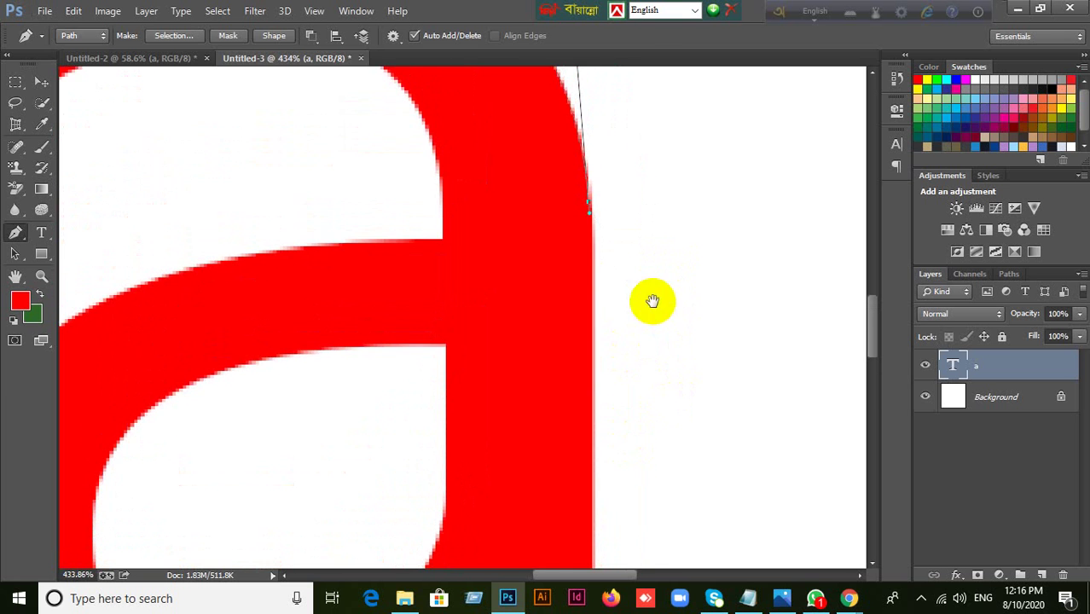
left_click_drag(653, 299, 723, 474)
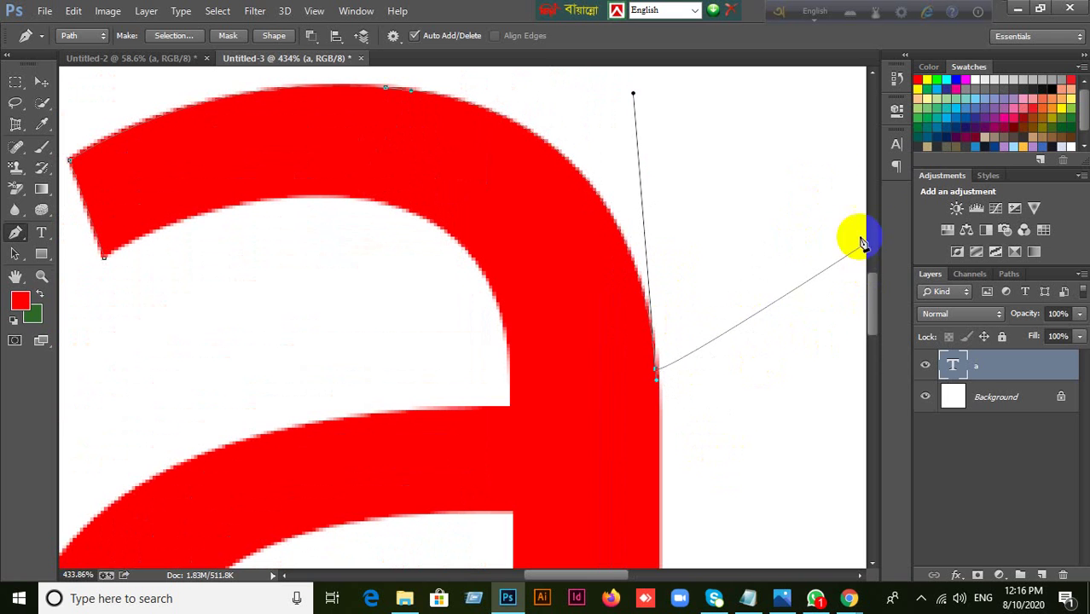
Step: Open the Character settings and change the letter's text color to blue, #1800ff
left_click(895, 145)
left_click(845, 235)
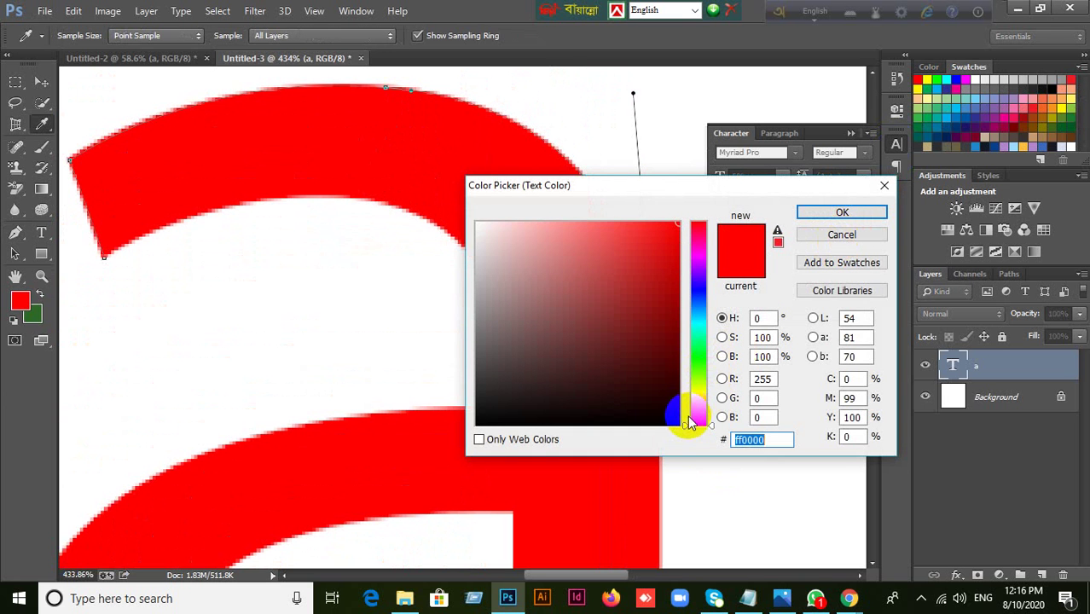
left_click_drag(691, 383, 702, 292)
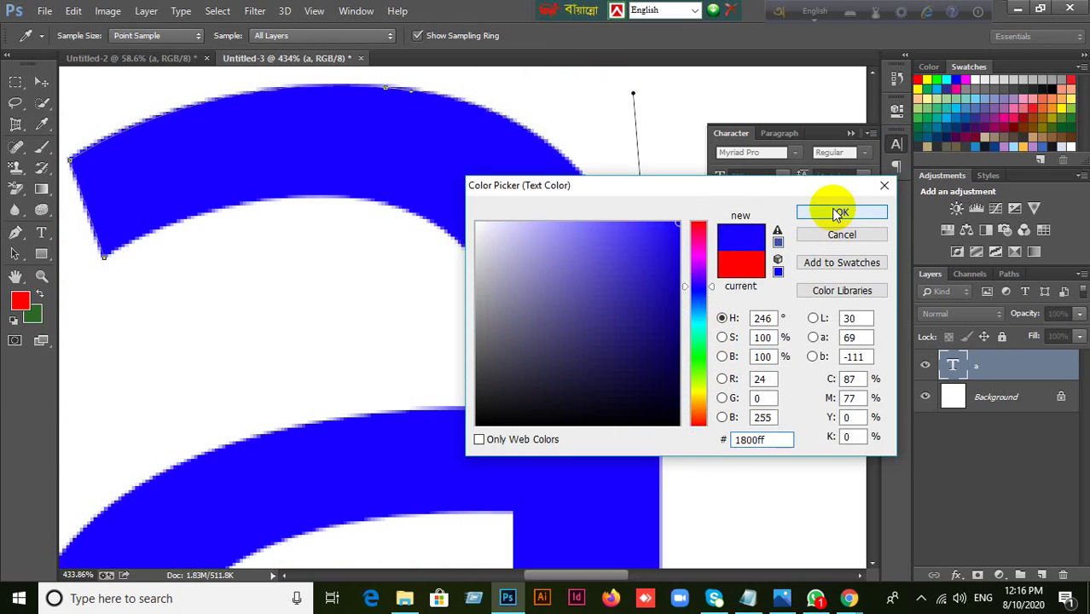
left_click(839, 213)
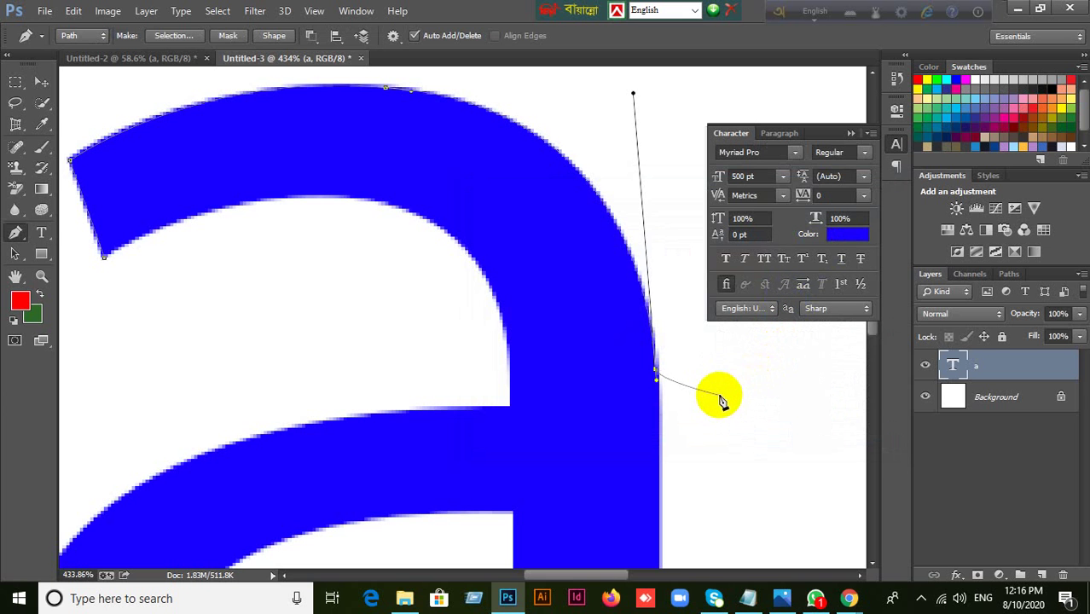
Step: Change the letter's text color to yellow, #ffd200, so the path contrasts with the fill
left_click(853, 238)
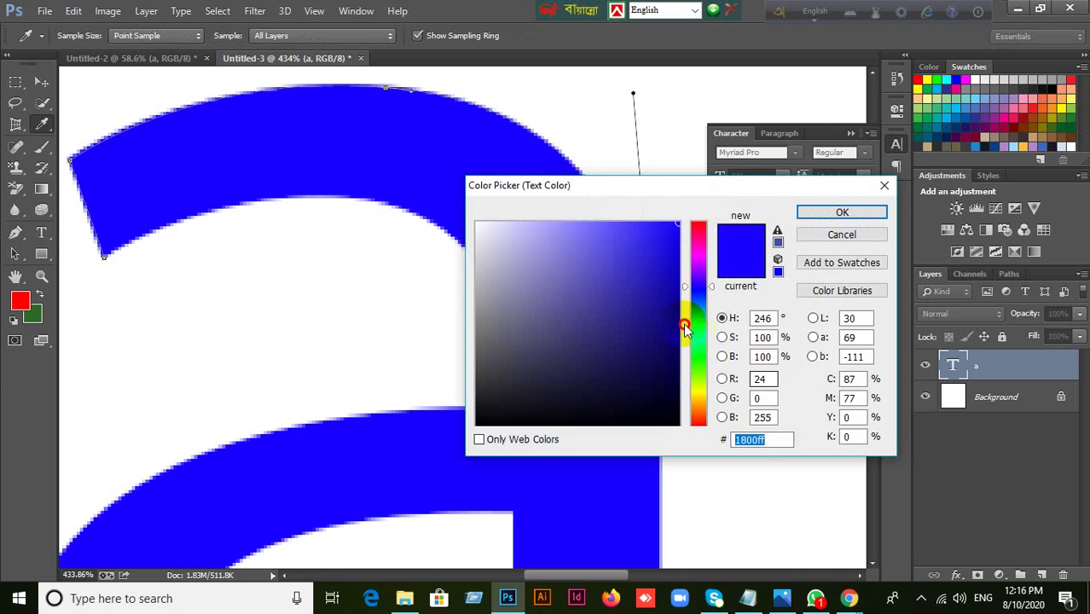
left_click_drag(687, 308, 691, 401)
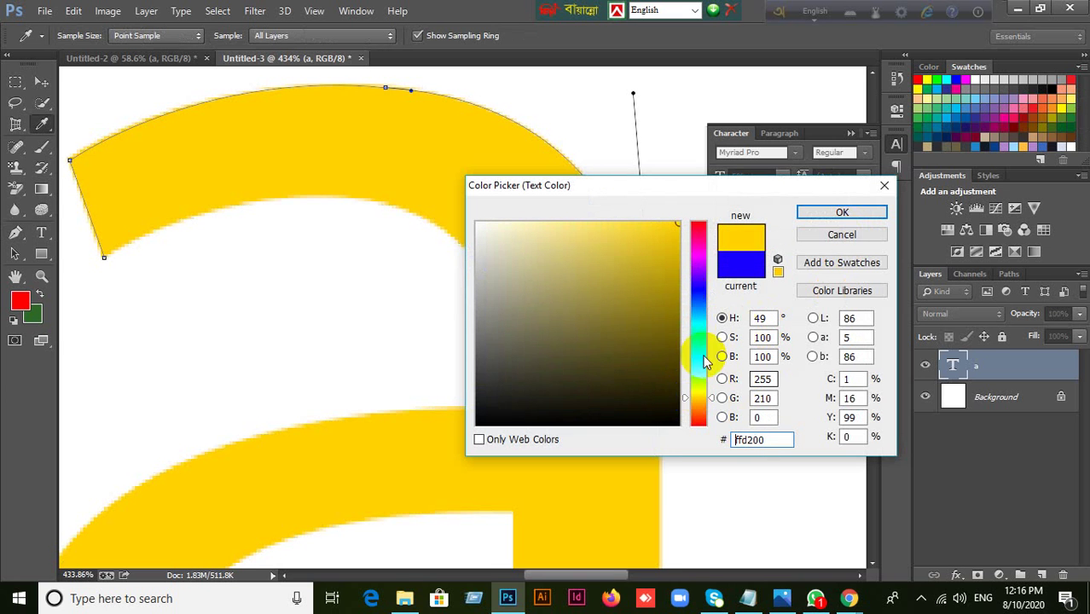
key("Return")
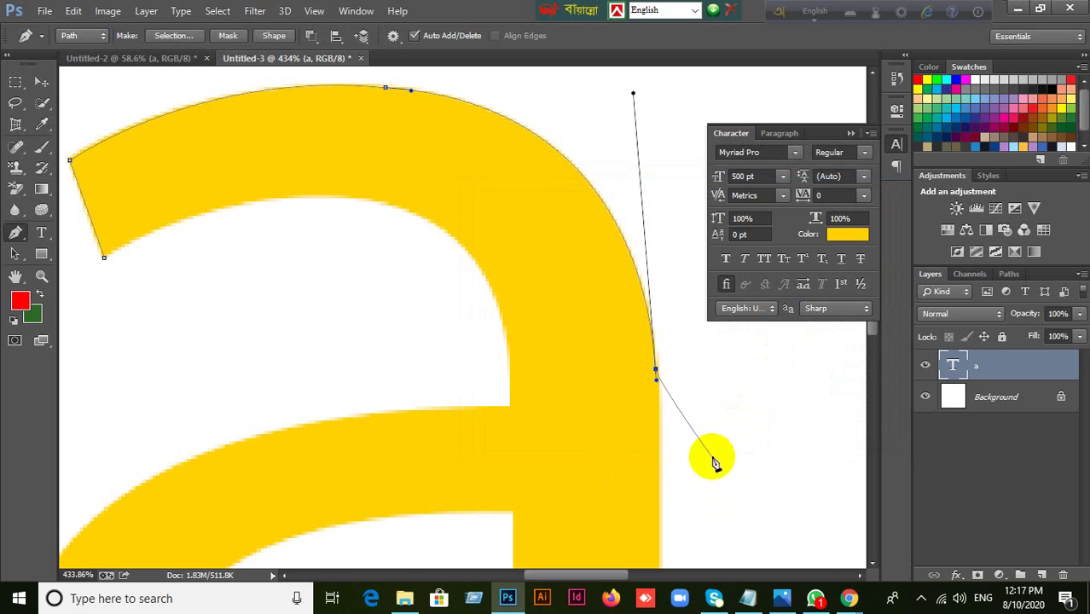
left_click_drag(705, 449, 653, 282)
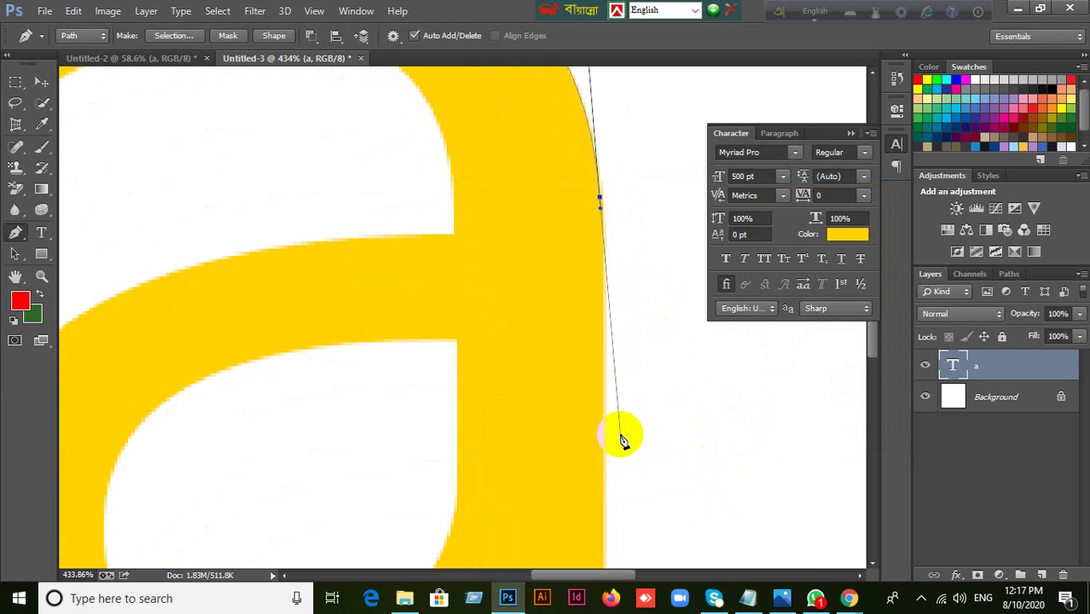
Step: Try to add a smooth anchor point on the outer stem edge of the letter a, just below the end of the shoulder curve
left_click_drag(625, 419, 563, 171)
left_click(572, 419)
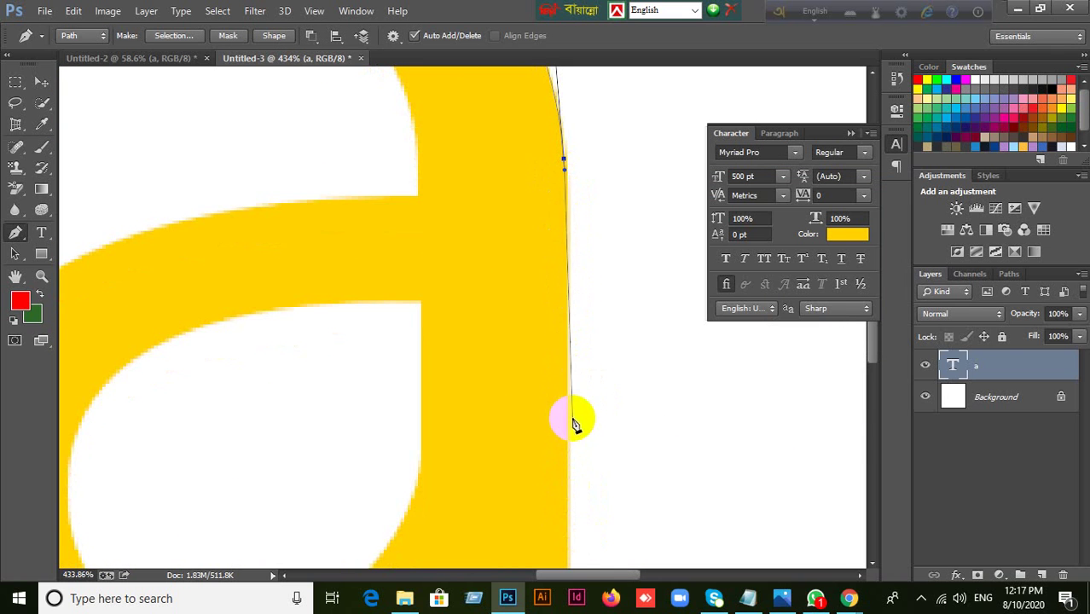
left_click(568, 399)
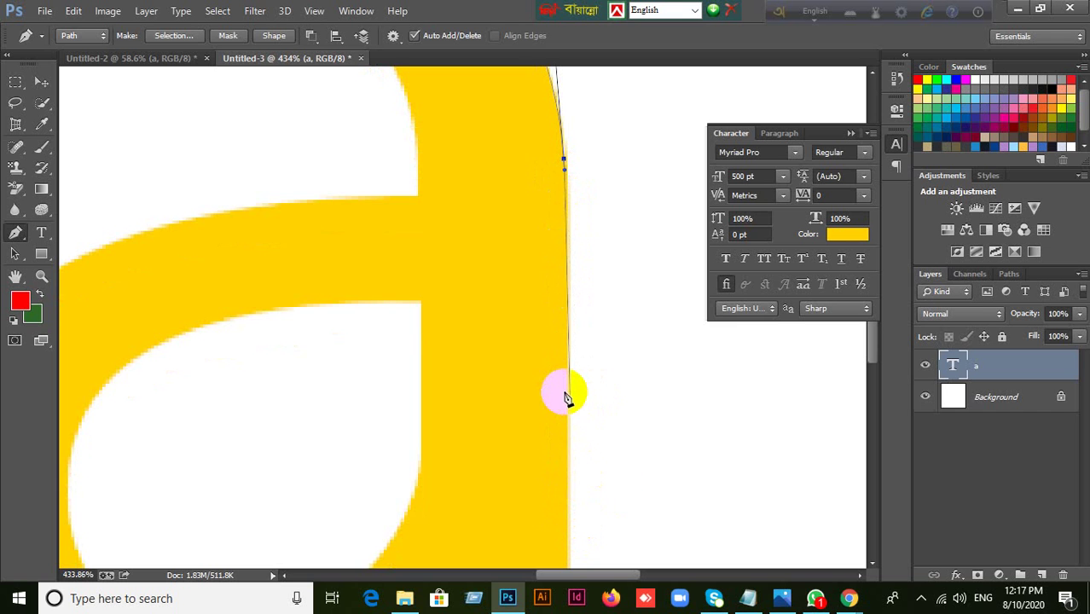
left_click_drag(564, 162, 567, 333)
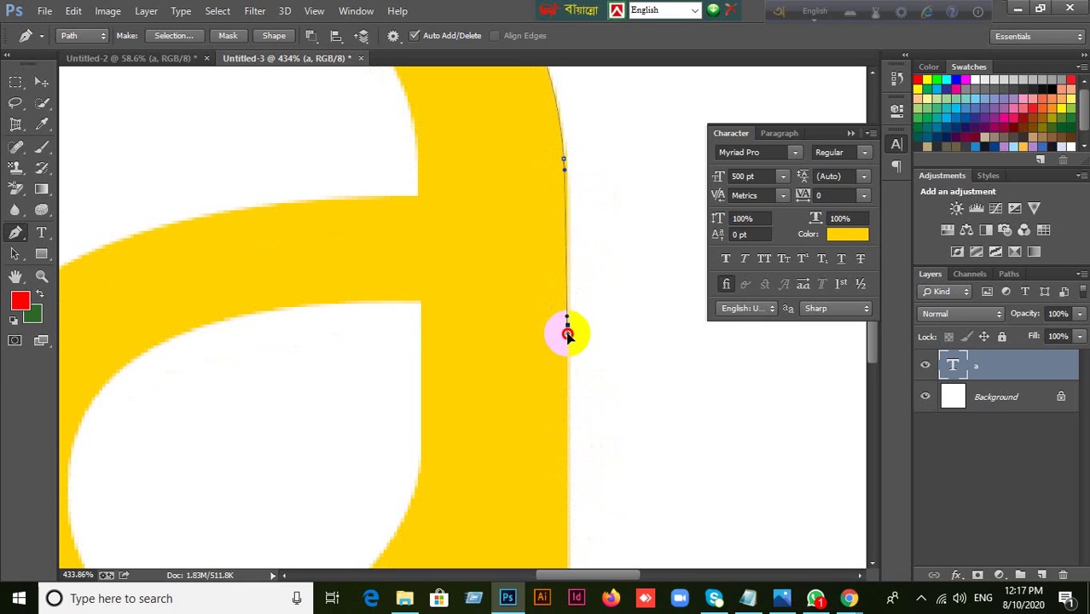
left_click_drag(567, 338, 568, 338)
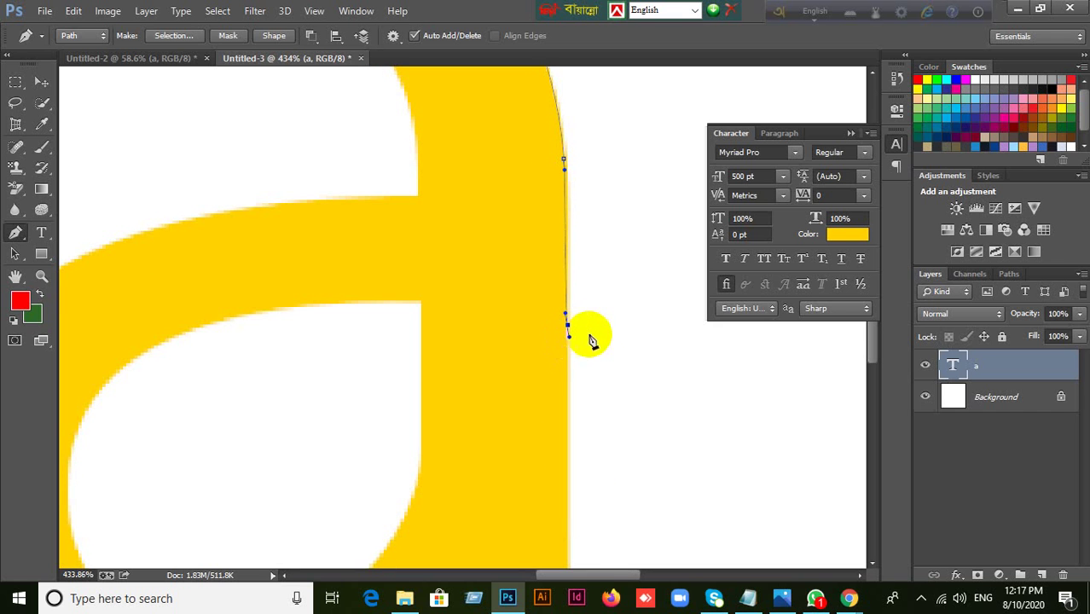
left_click(563, 312)
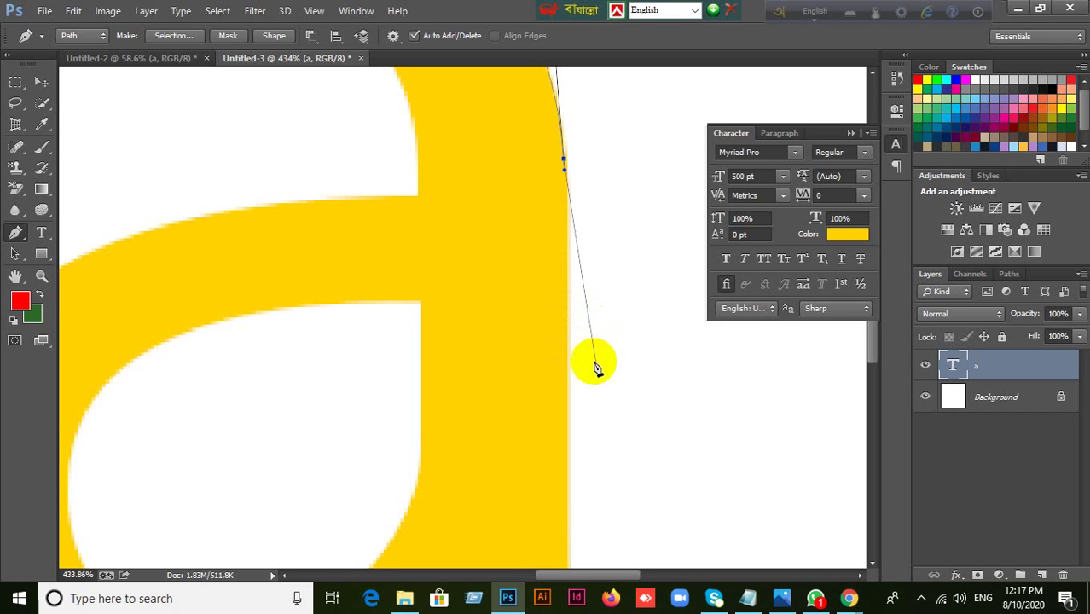
Step: Add a smooth anchor point on the straight outer stem edge and stretch its incoming handle up along the edge
left_click(571, 346)
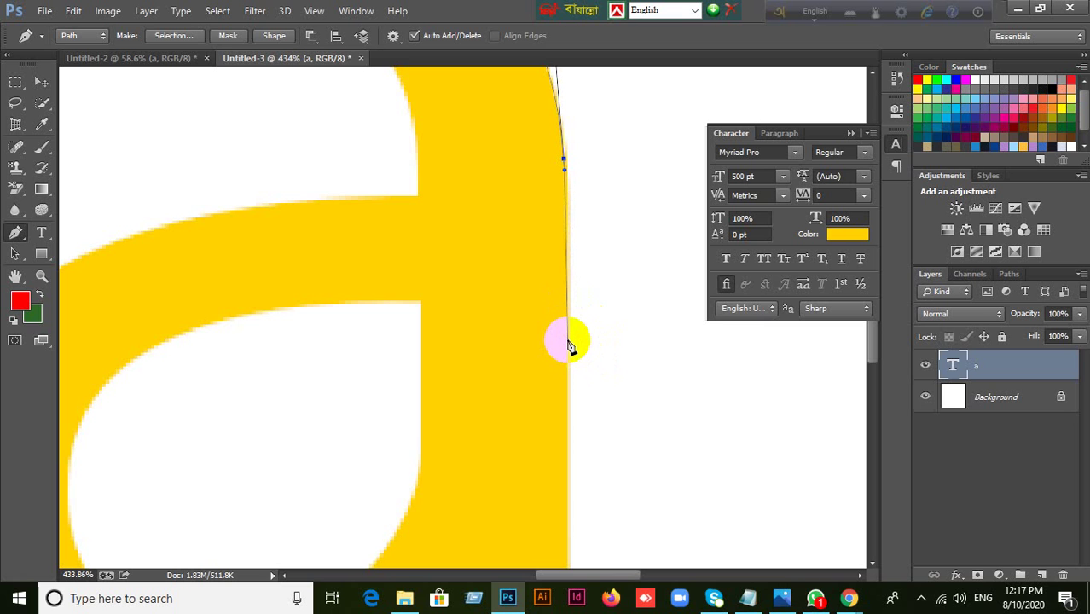
left_click_drag(571, 347, 566, 171)
left_click(565, 507)
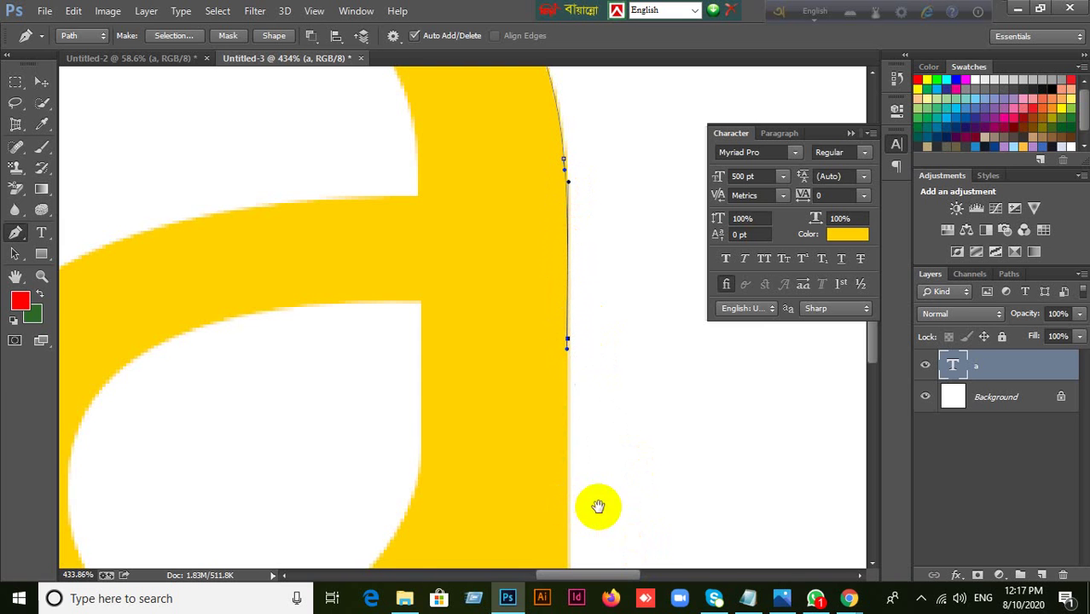
Step: Try to add a smooth anchor point where the outer stem edge begins to flare, then undo back to the previous anchor
left_click_drag(593, 507, 557, 287)
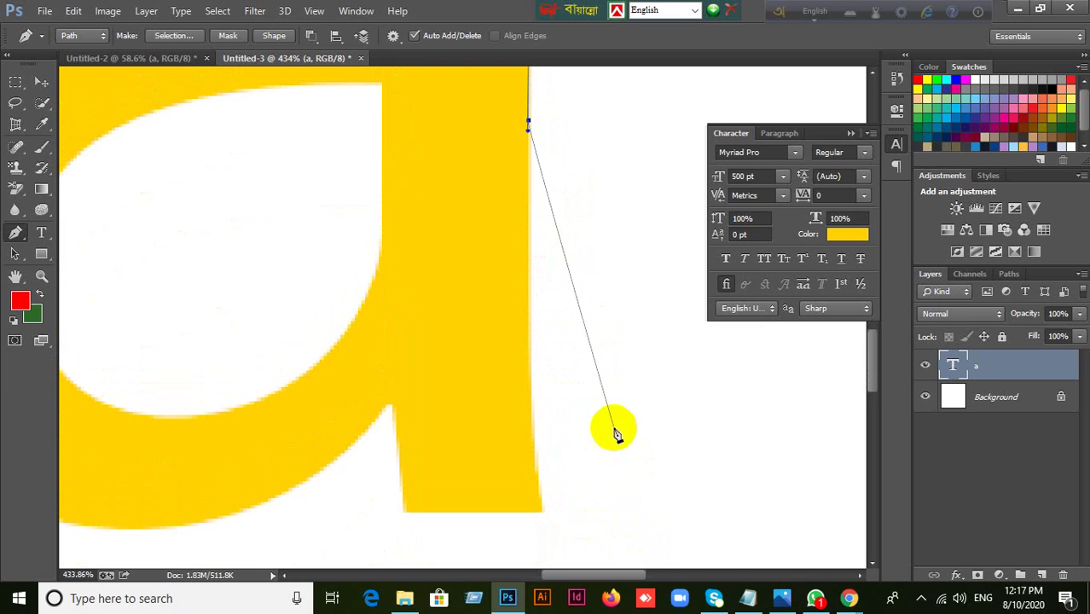
left_click(516, 520)
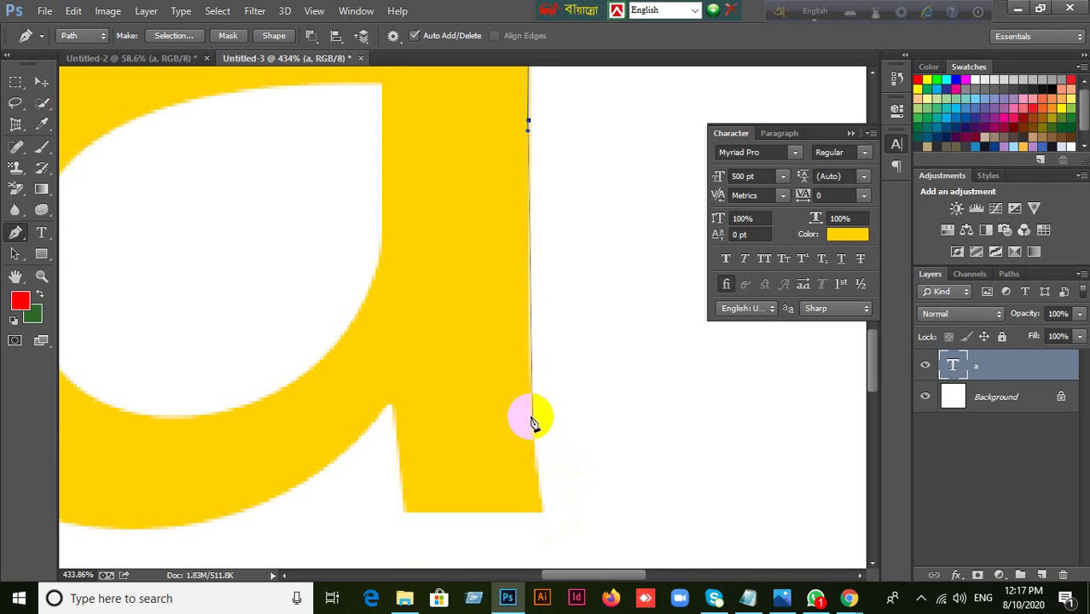
left_click_drag(531, 409, 526, 385)
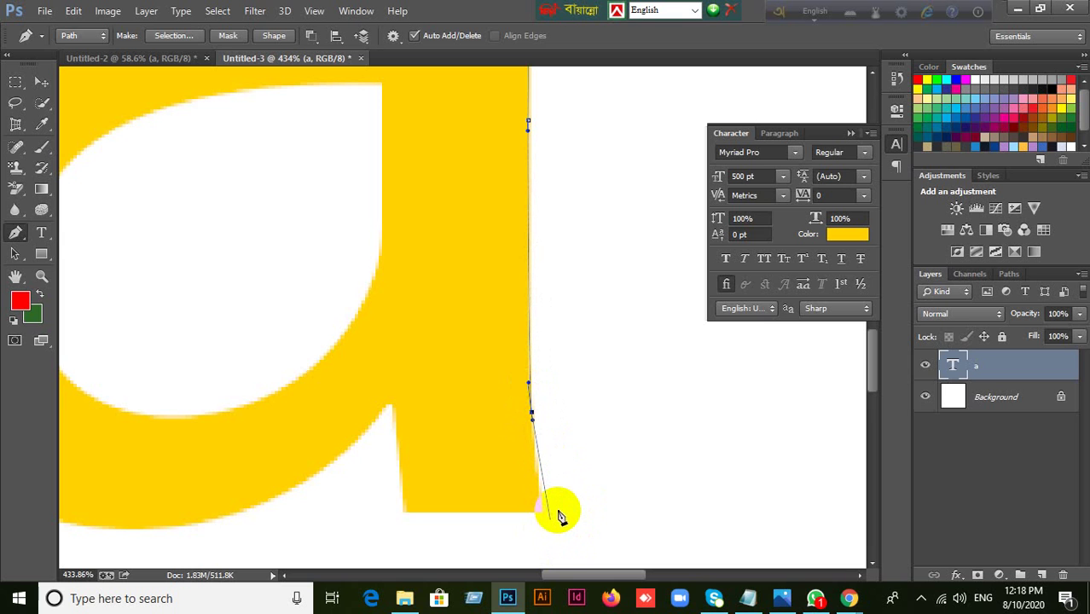
key("Escape")
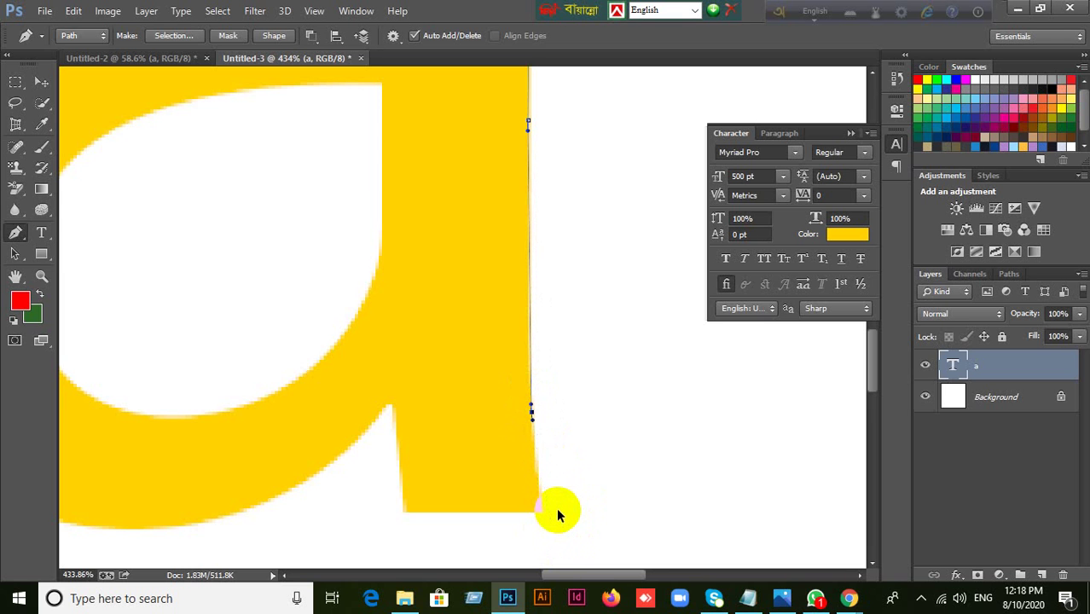
key("ctrl+z")
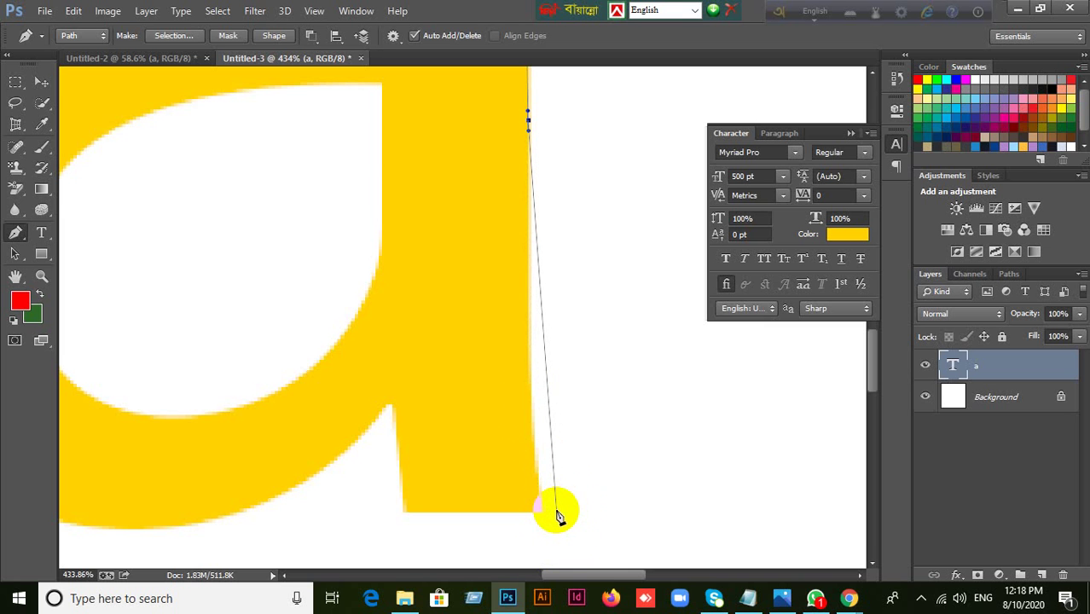
Step: Examine how closely the traced path follows the outer stem edge, from the shoulder curve down to the last anchor
scroll(593, 518, "up", 5)
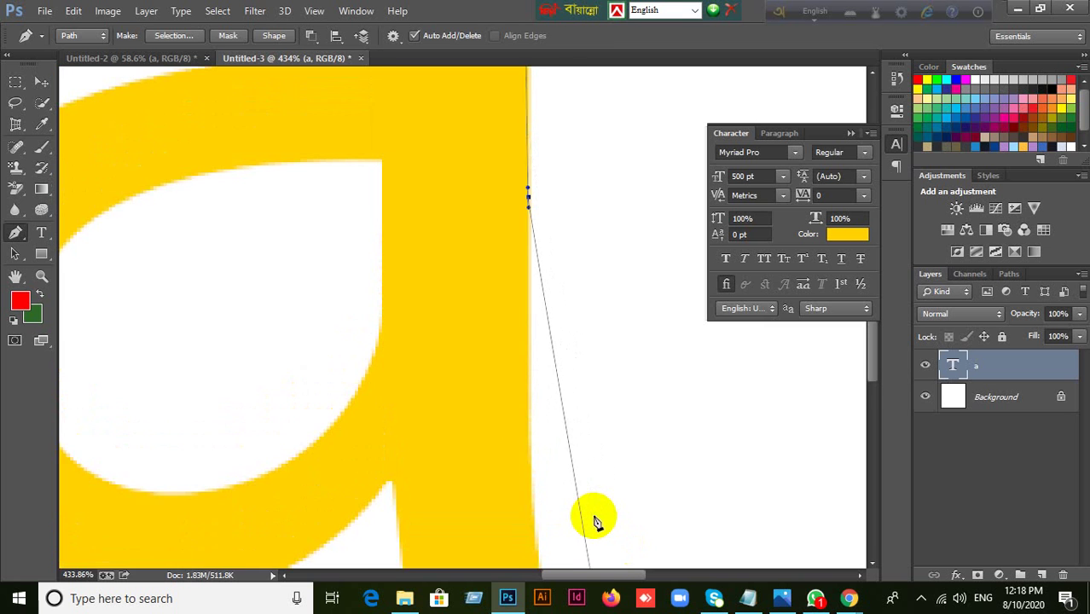
scroll(597, 523, "up", 1)
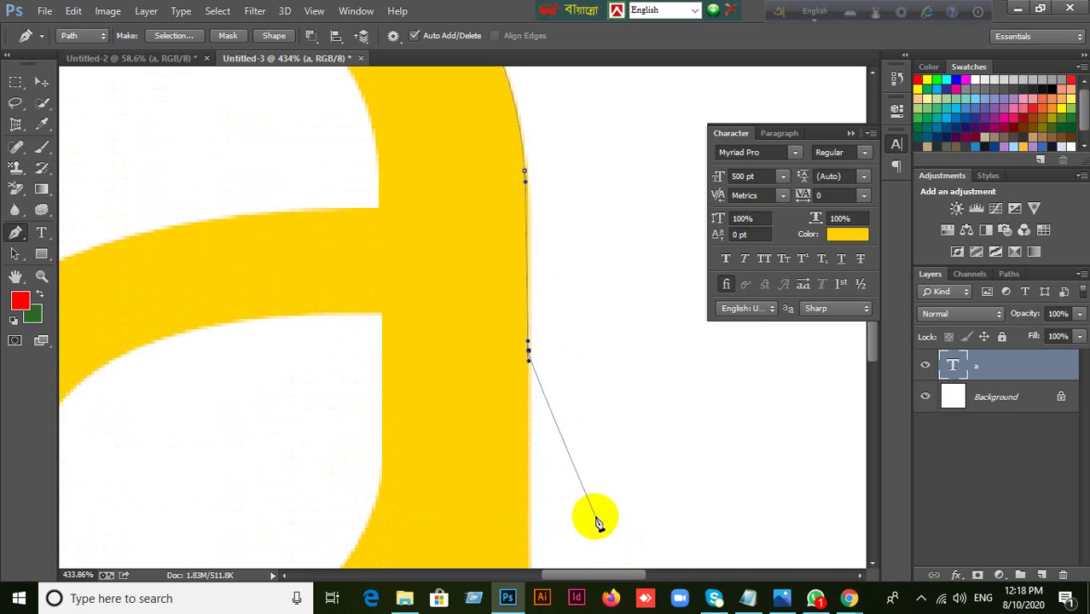
scroll(598, 522, "up", 2)
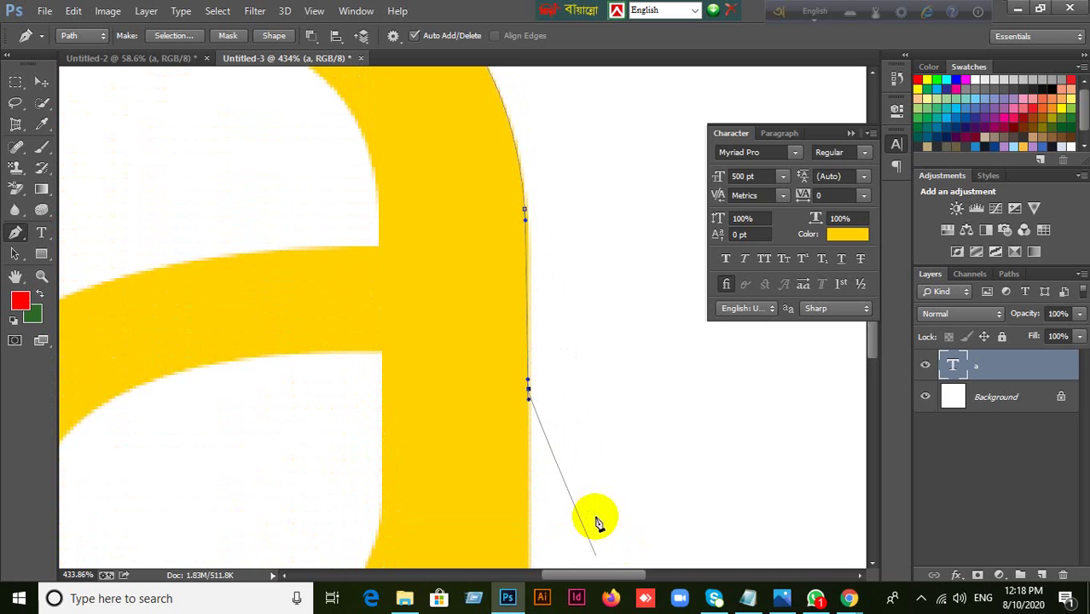
scroll(597, 522, "down", 1)
scroll(594, 514, "down", 1)
scroll(579, 494, "down", 2)
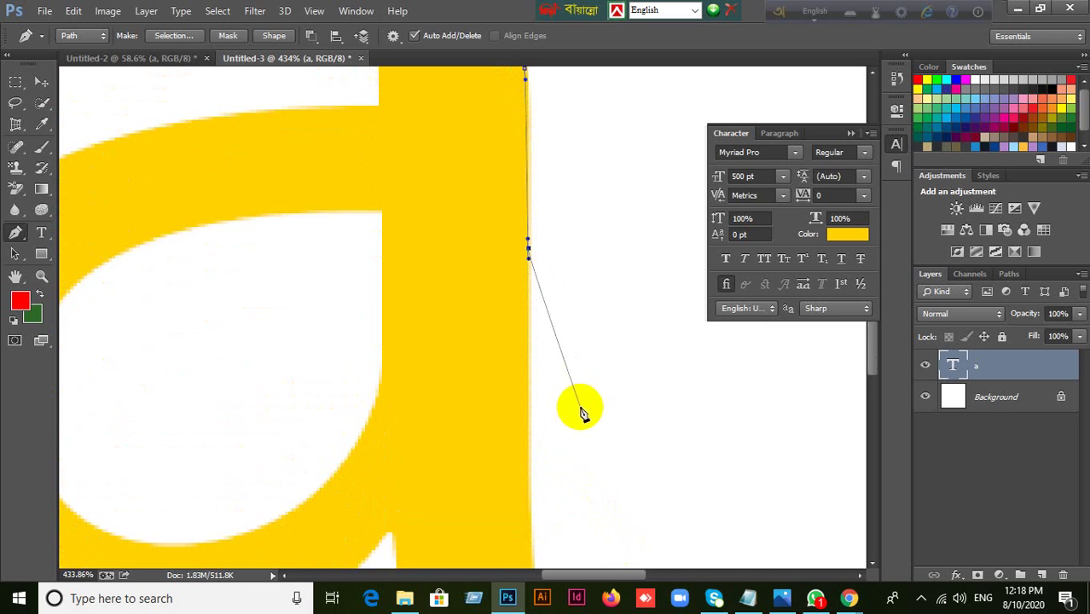
scroll(582, 415, "up", 2)
scroll(582, 416, "down", 2)
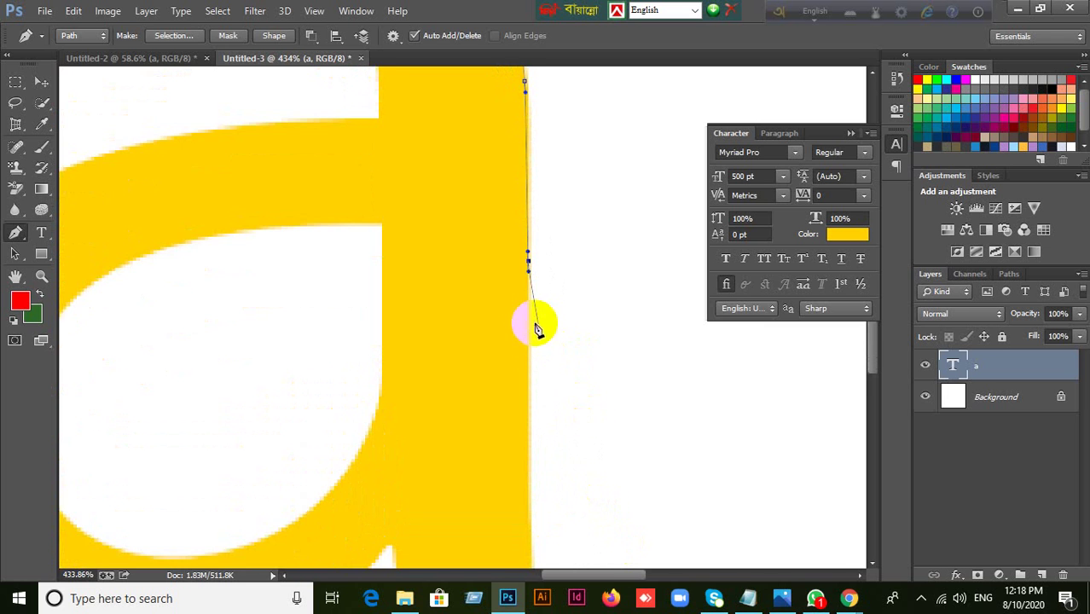
Step: Try tracing the lower outer stem edge with closely spaced anchors and curved points, and undo the lower anchors
left_click(529, 326)
scroll(529, 341, "down", 2)
left_click(530, 377)
left_click(532, 410)
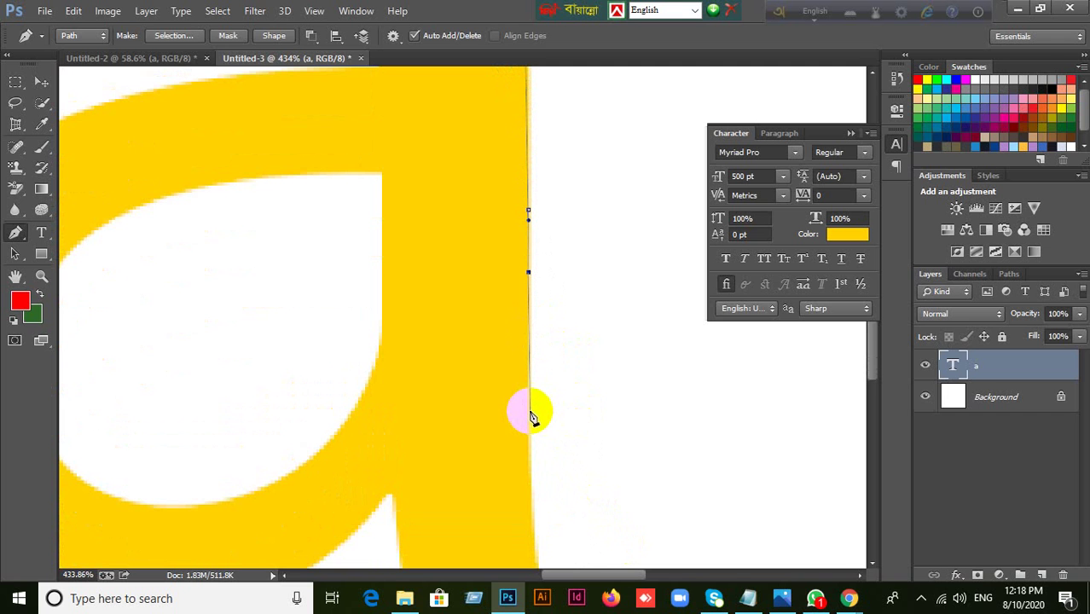
left_click(532, 446)
scroll(550, 460, "down", 3)
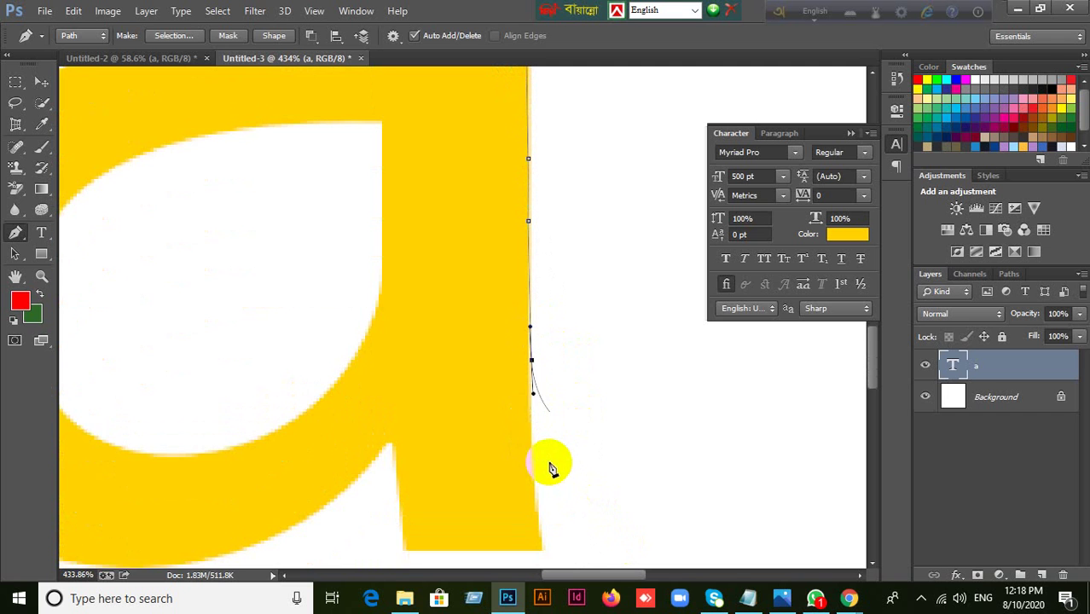
left_click(531, 423)
left_click(534, 450)
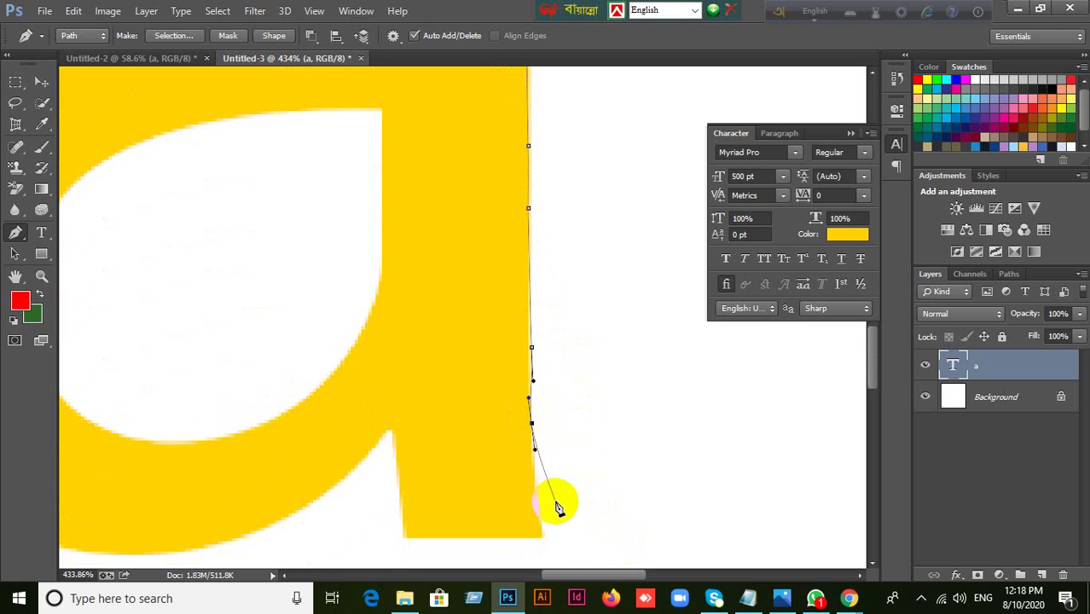
key("ctrl+alt+z")
key("ctrl+alt+z")
key("ctrl+alt+z")
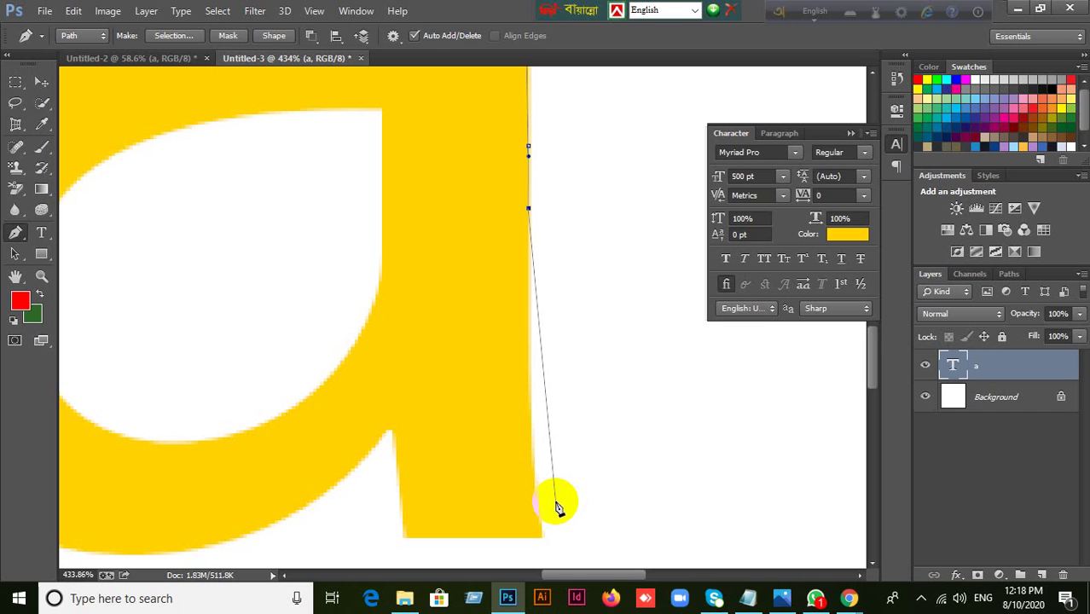
Step: Try tracing the outer stem edge with short straight segments and a curved point at the flare, then undo all those anchors
left_click(528, 275)
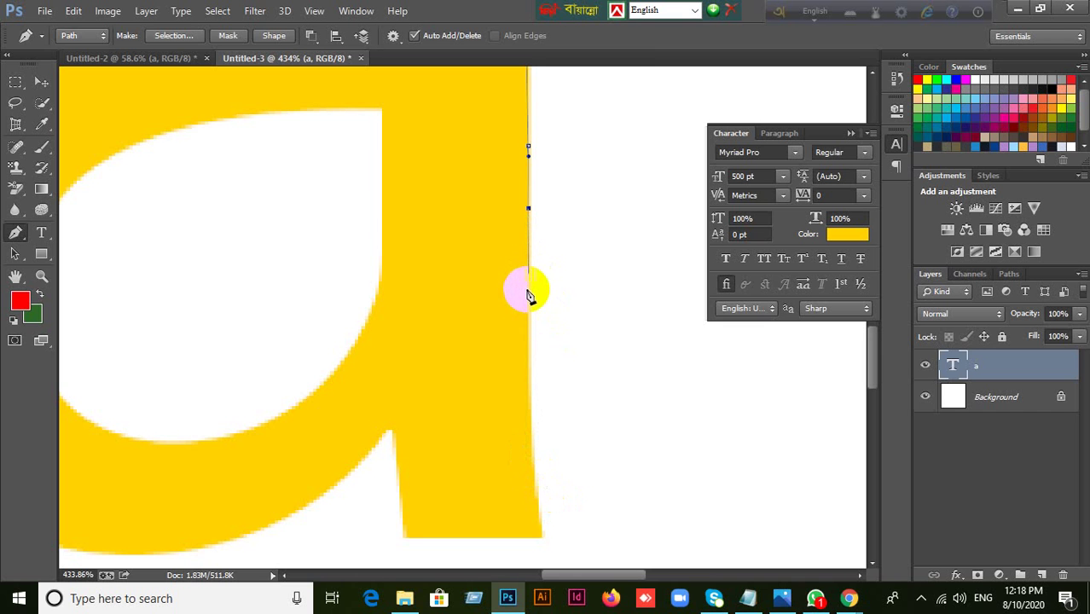
left_click(528, 371)
left_click(528, 321)
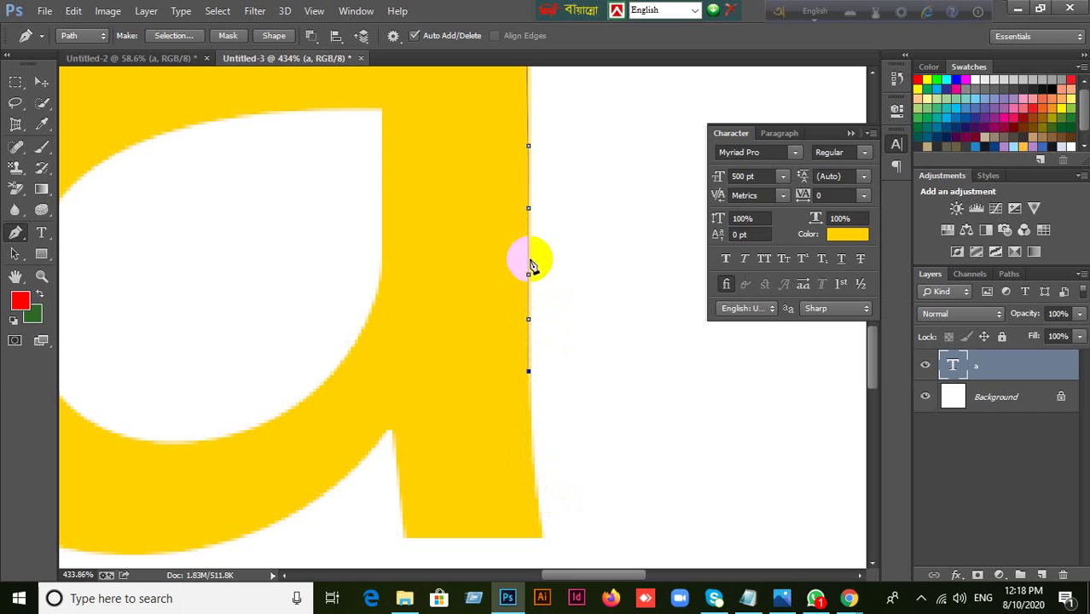
left_click_drag(532, 444, 546, 493)
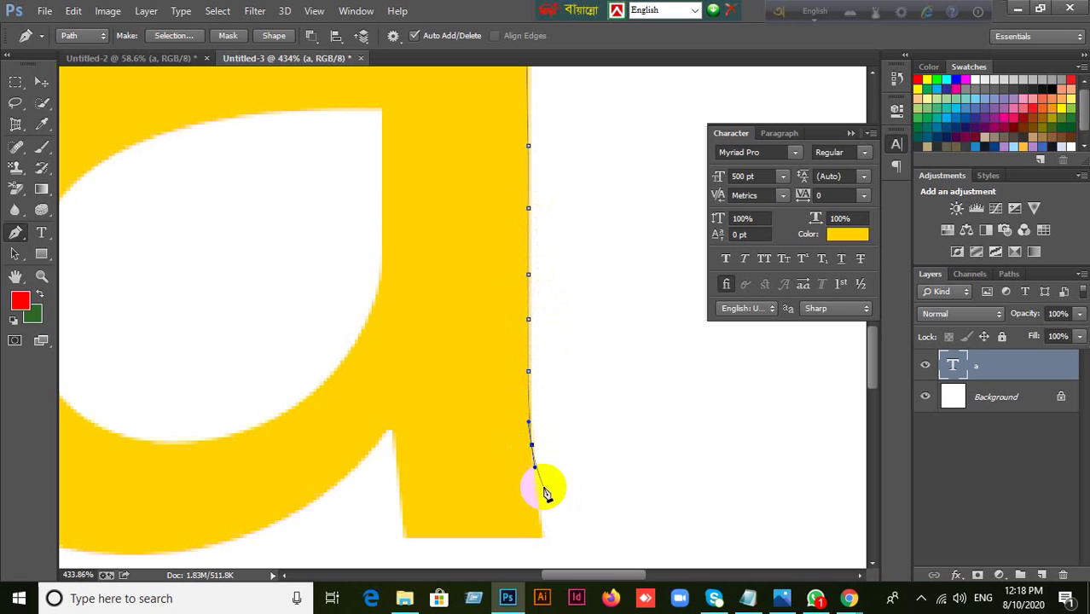
key("ctrl+z")
key("ctrl+z")
key("ctrl+z")
key("ctrl+z")
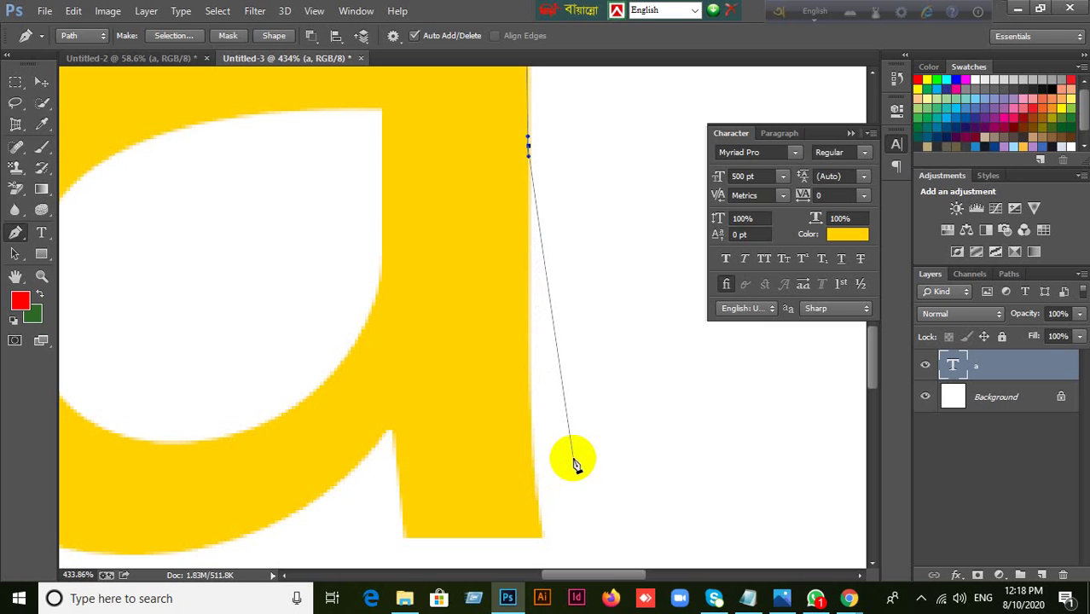
Step: Try spanning the lower stem edge with one curved anchor at the outer foot corner, reshape its handle, and undo it
scroll(576, 465, "down", 1)
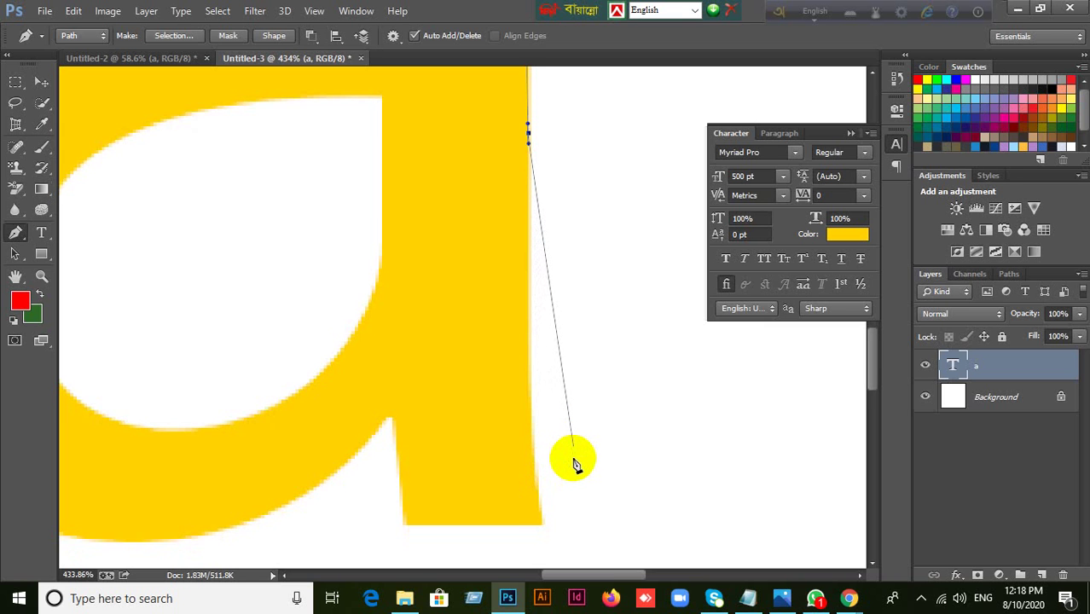
scroll(576, 465, "up", 2)
scroll(573, 461, "up", 1)
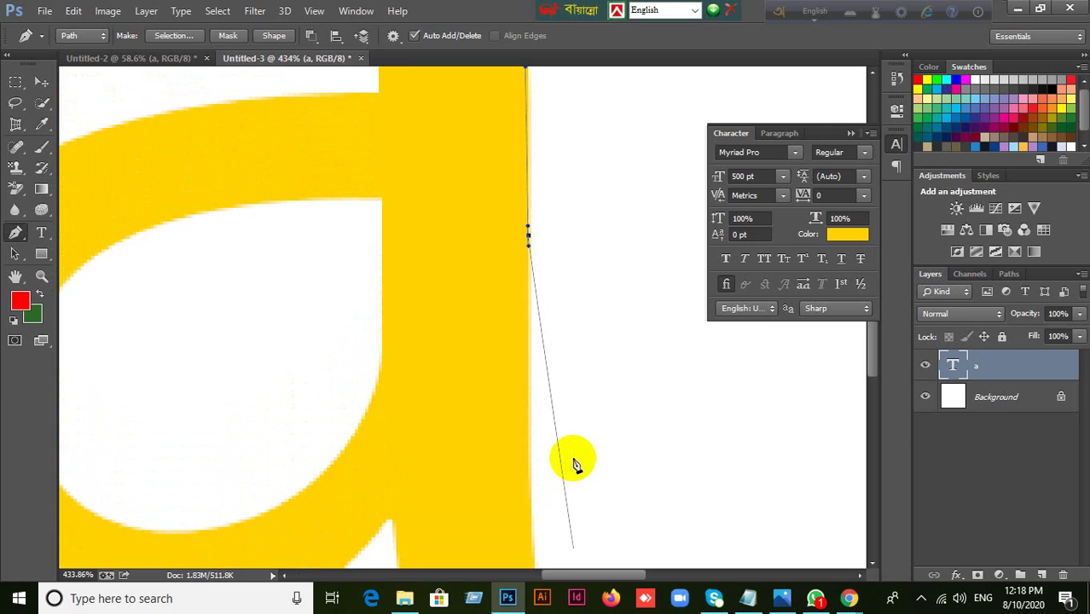
scroll(573, 461, "down", 3)
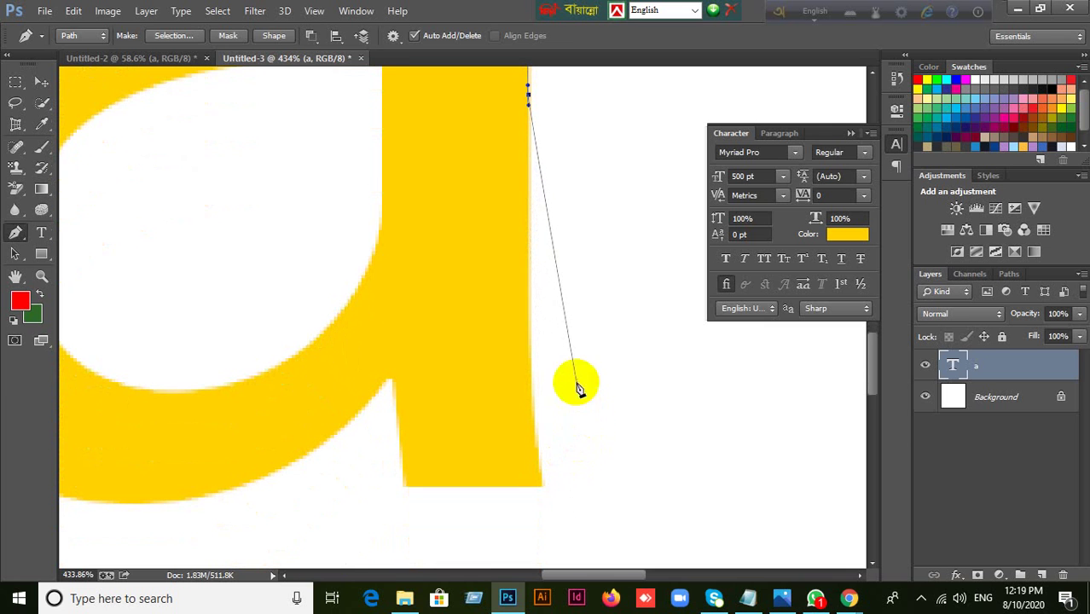
left_click(540, 366)
left_click_drag(540, 366, 530, 339)
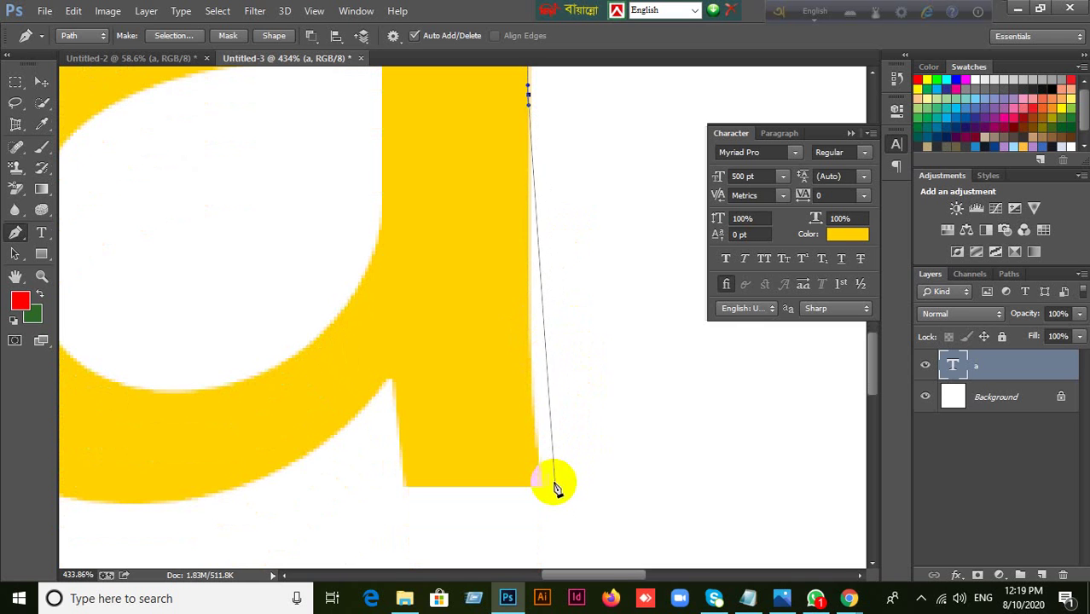
left_click_drag(542, 486, 524, 367)
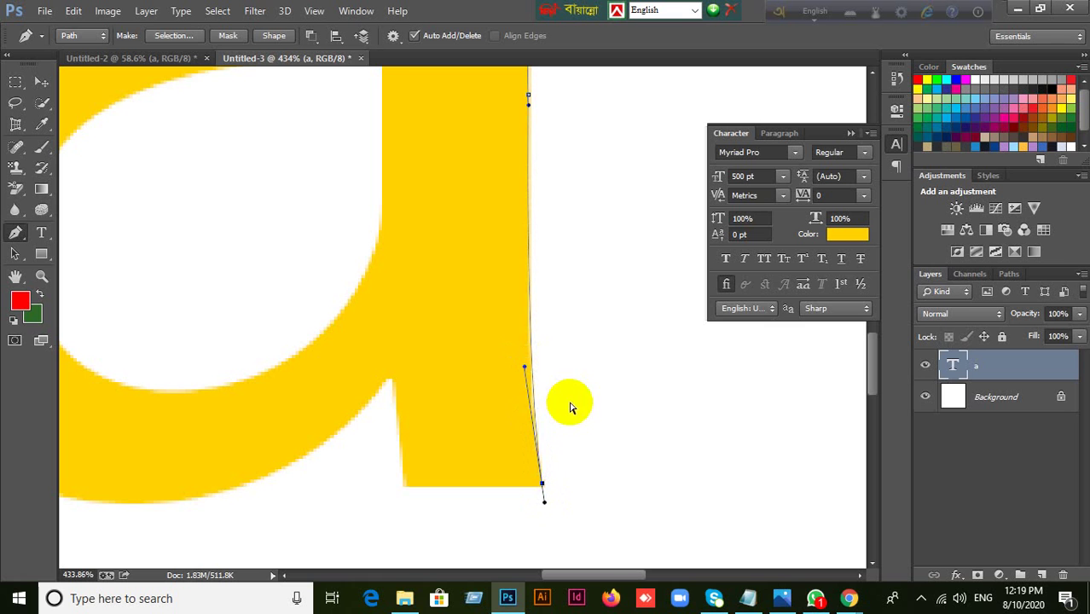
key("ctrl+z")
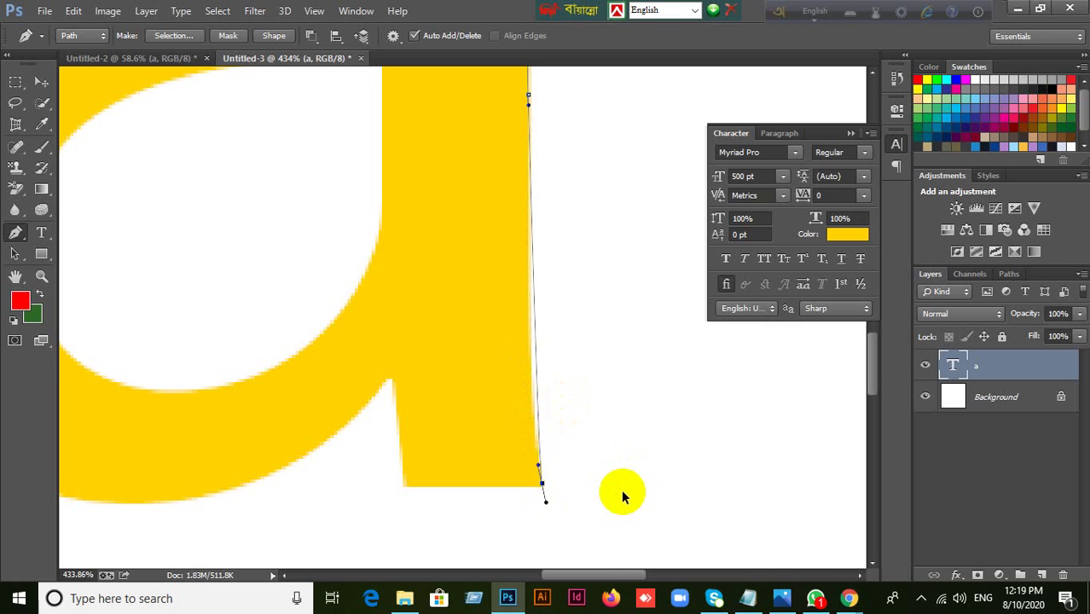
key("ctrl+z")
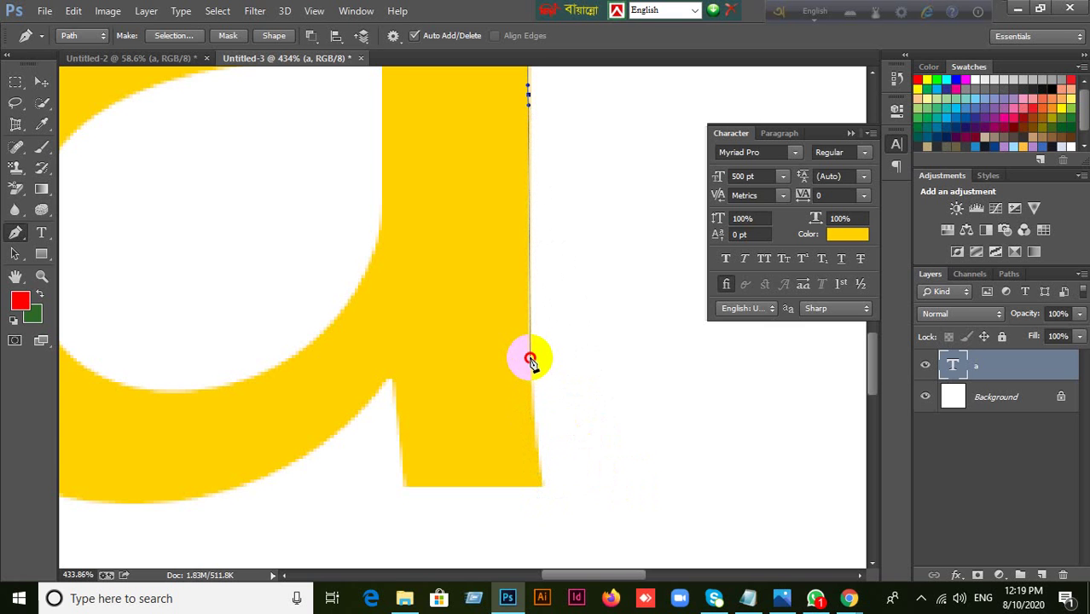
Step: Add a smooth anchor point where the outer stem edge starts to flare, with its handles following the edge
left_click_drag(530, 358, 533, 391)
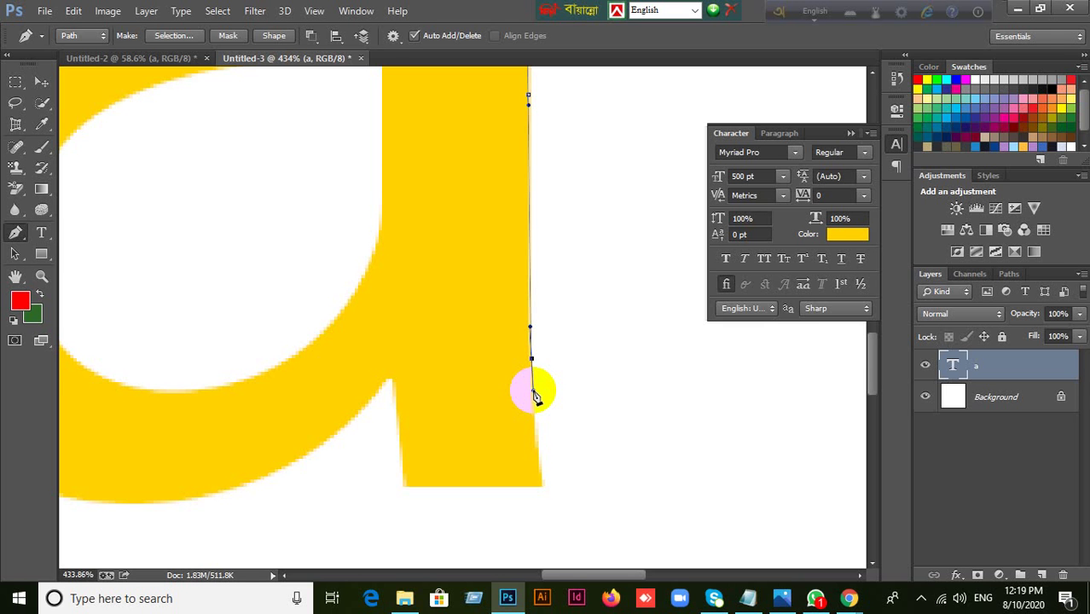
scroll(534, 395, "up", 2)
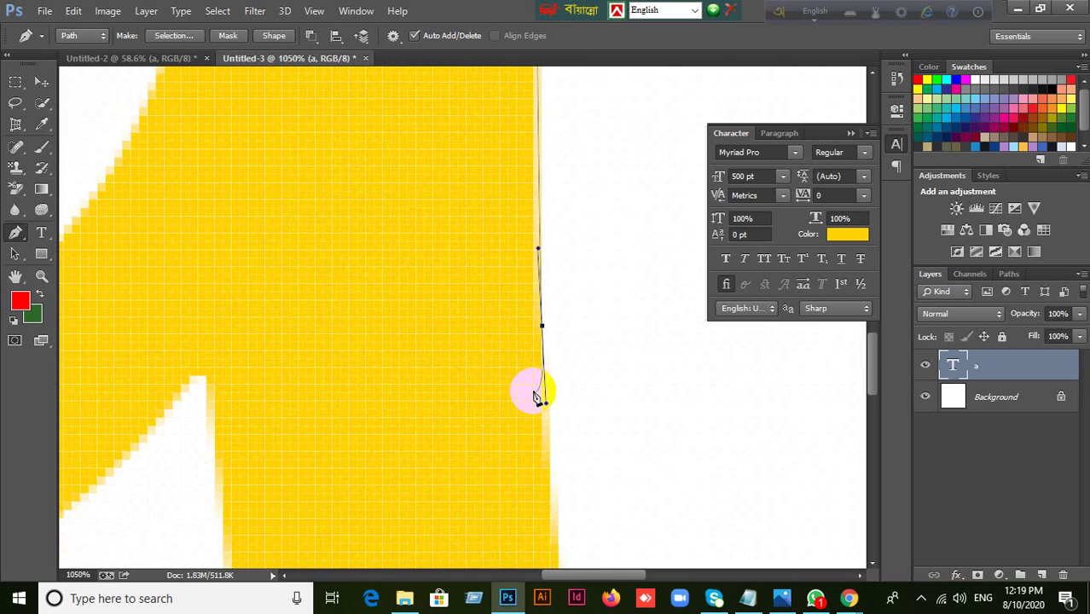
scroll(534, 395, "down", 2)
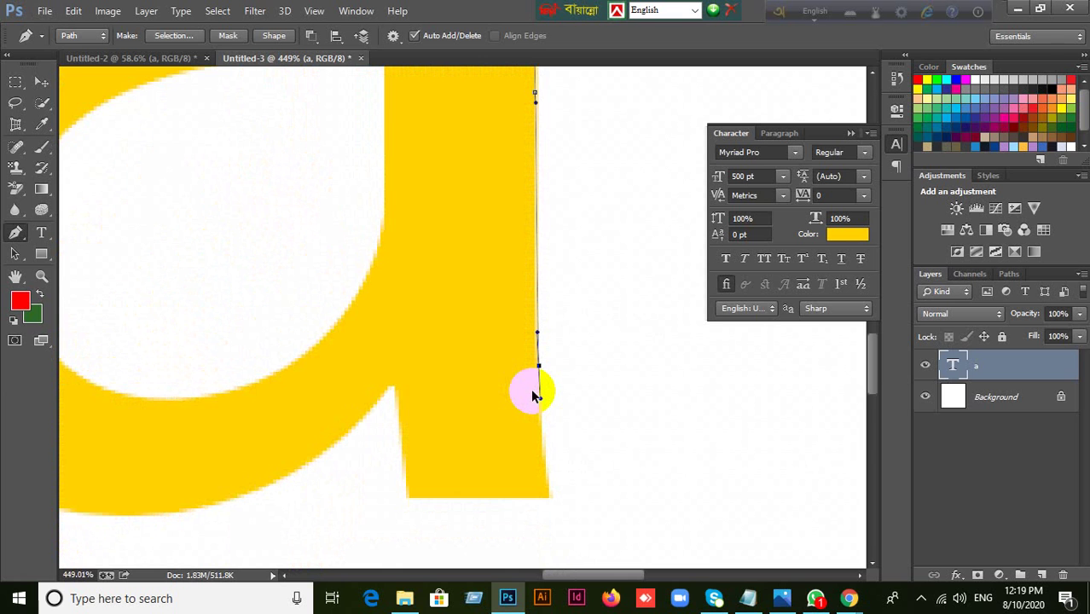
Step: Undo the anchor at the stem's flare, then try a curved anchor lower on the outer edge and undo it
key("ctrl+z")
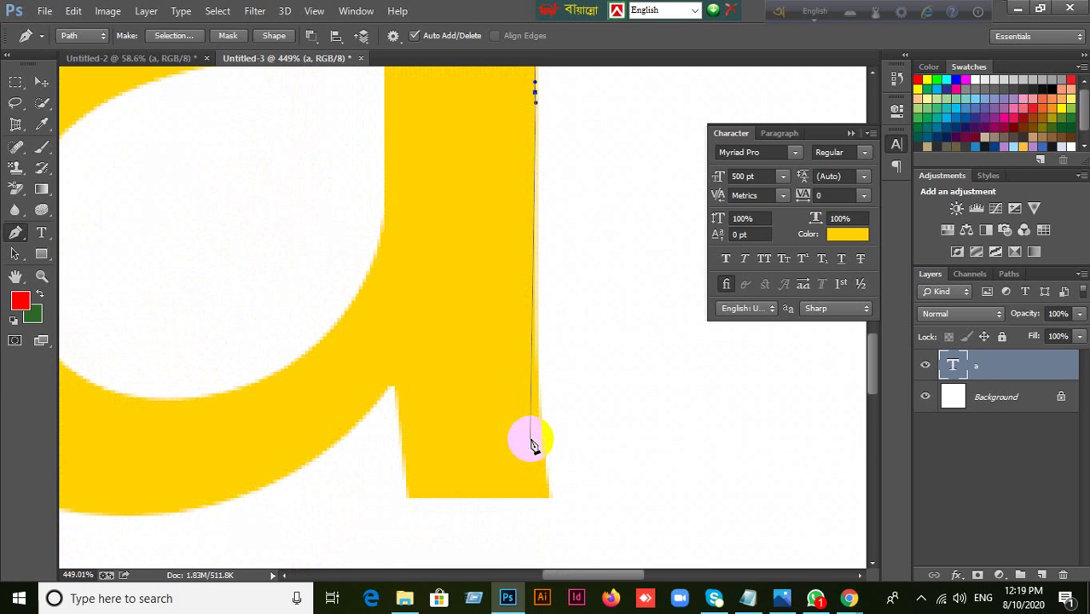
scroll(546, 468, "down", 1)
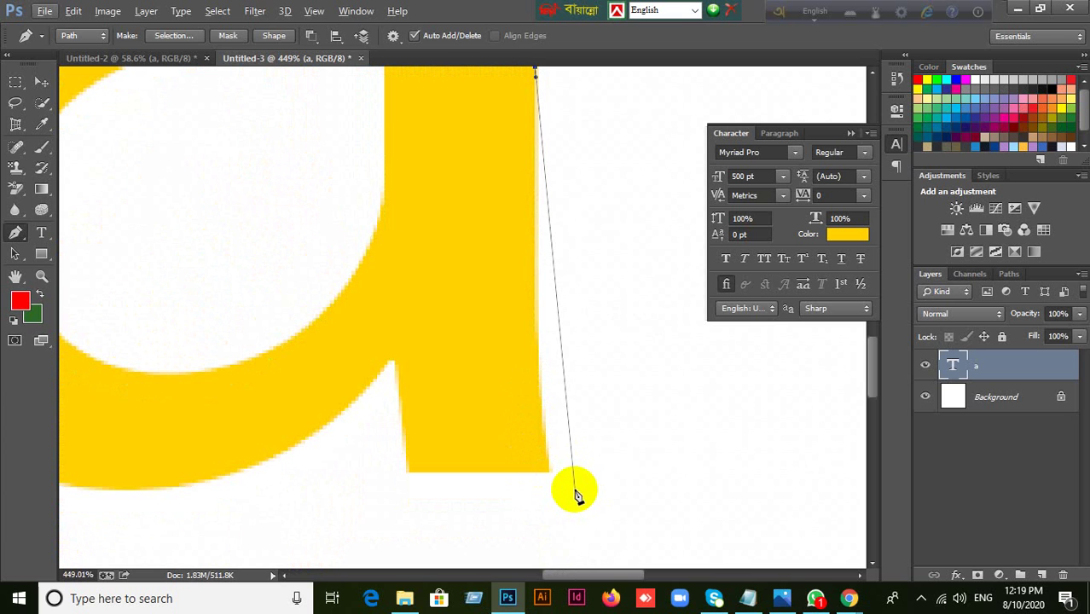
left_click_drag(543, 364, 545, 435)
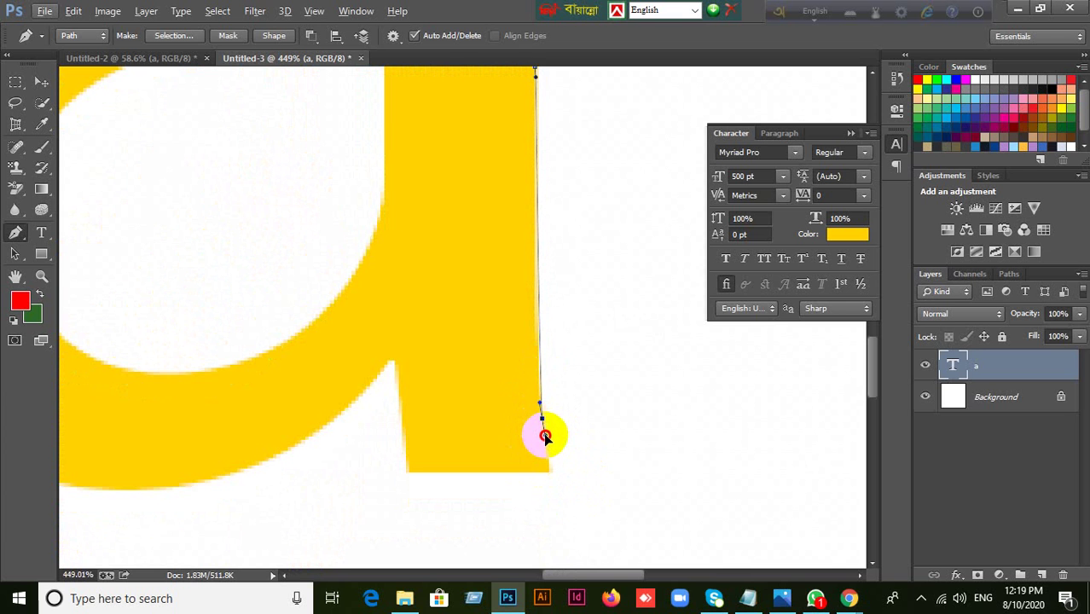
left_click(541, 407)
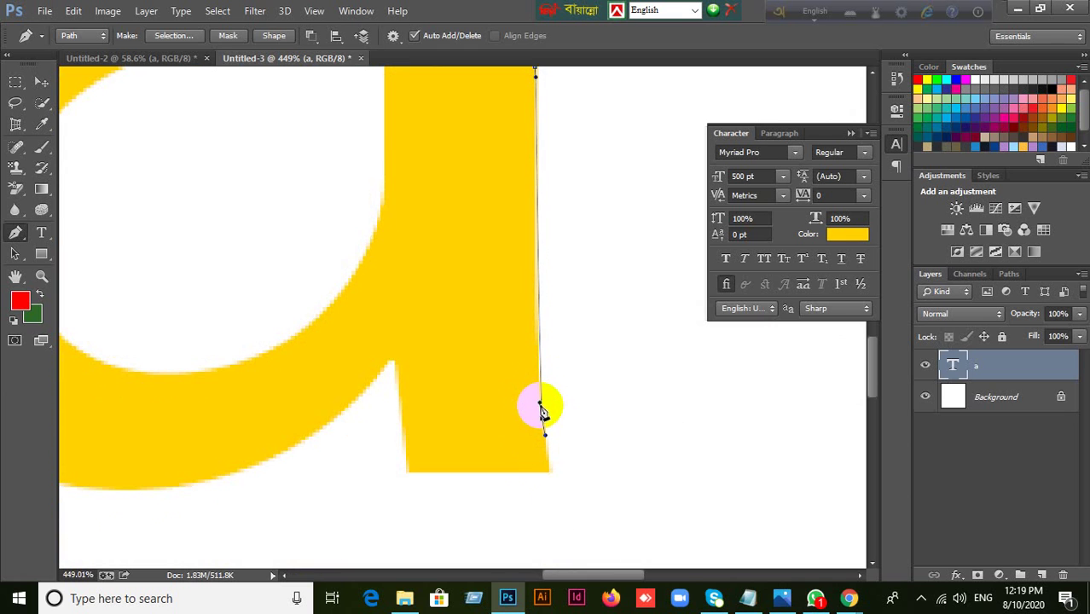
left_click_drag(541, 409, 537, 359)
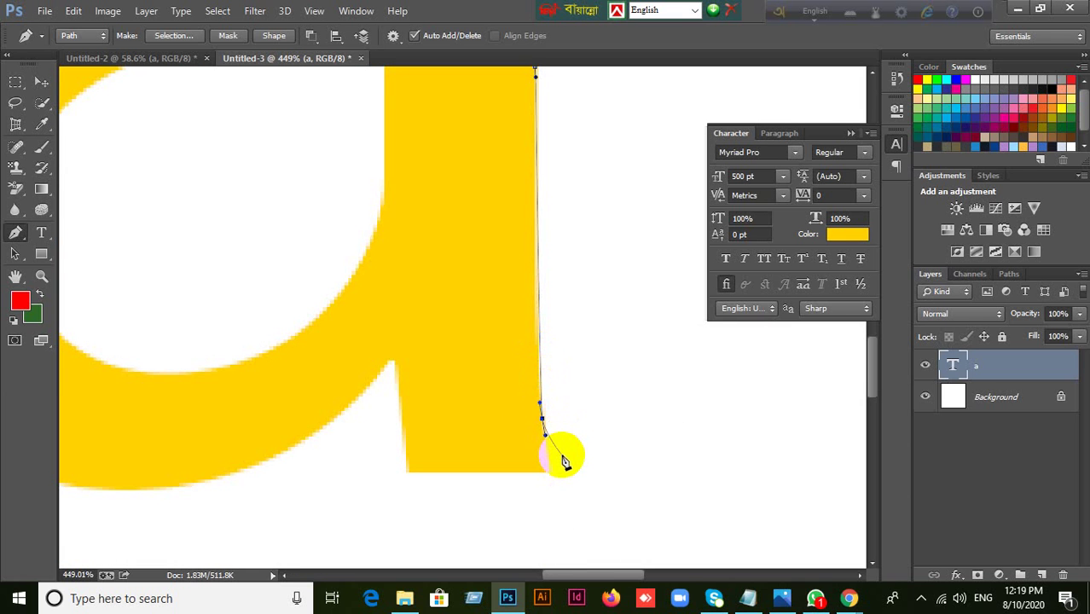
key("ctrl+z")
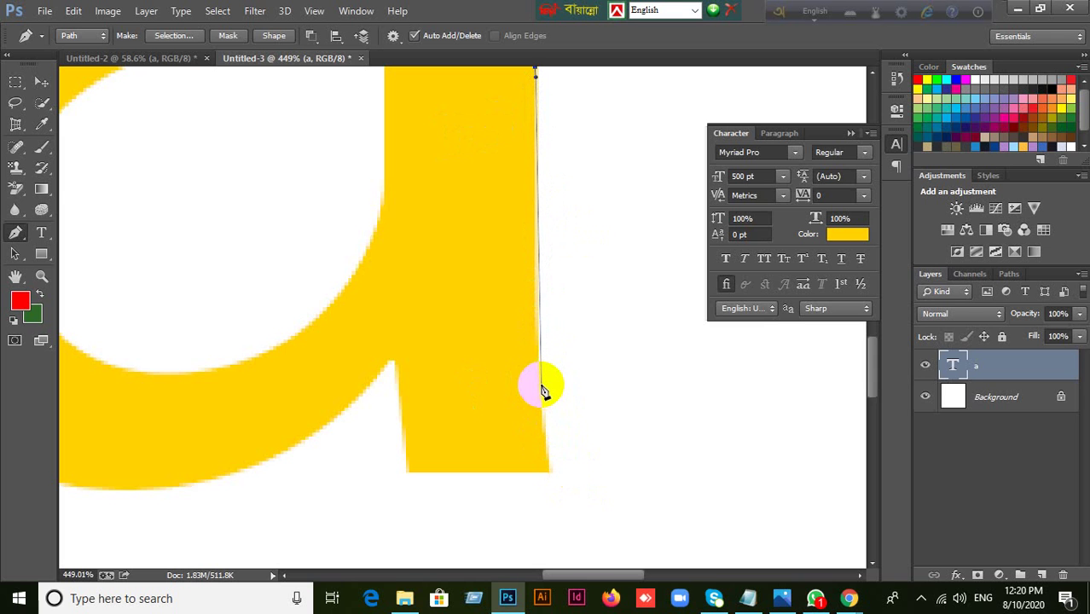
Step: Try curved anchors at the flare of the outer stem edge with differently angled handles, and undo each one
left_click_drag(538, 382, 543, 401)
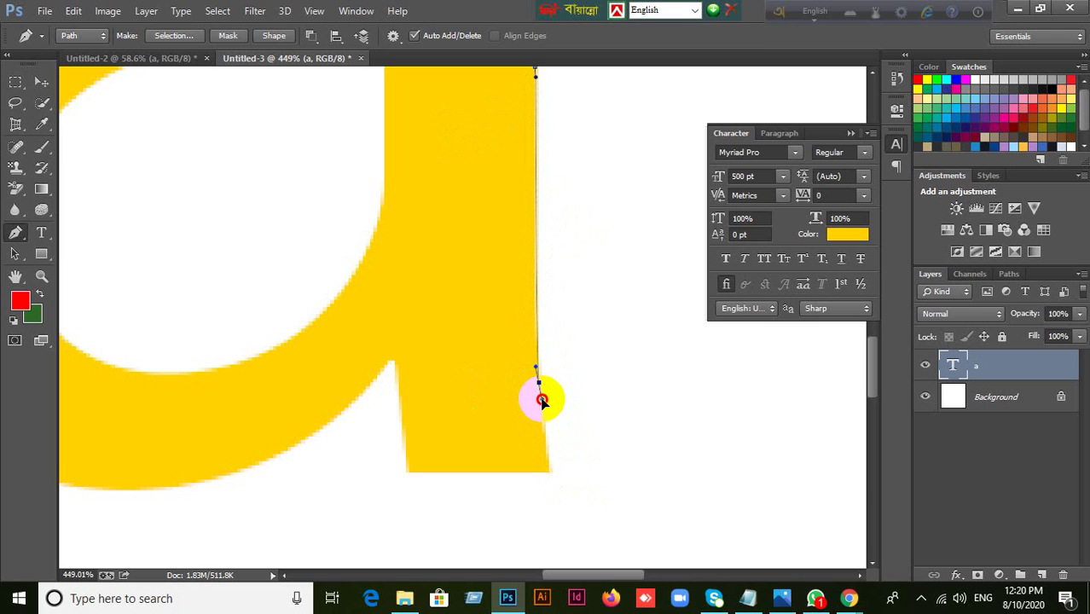
left_click_drag(543, 401, 535, 402)
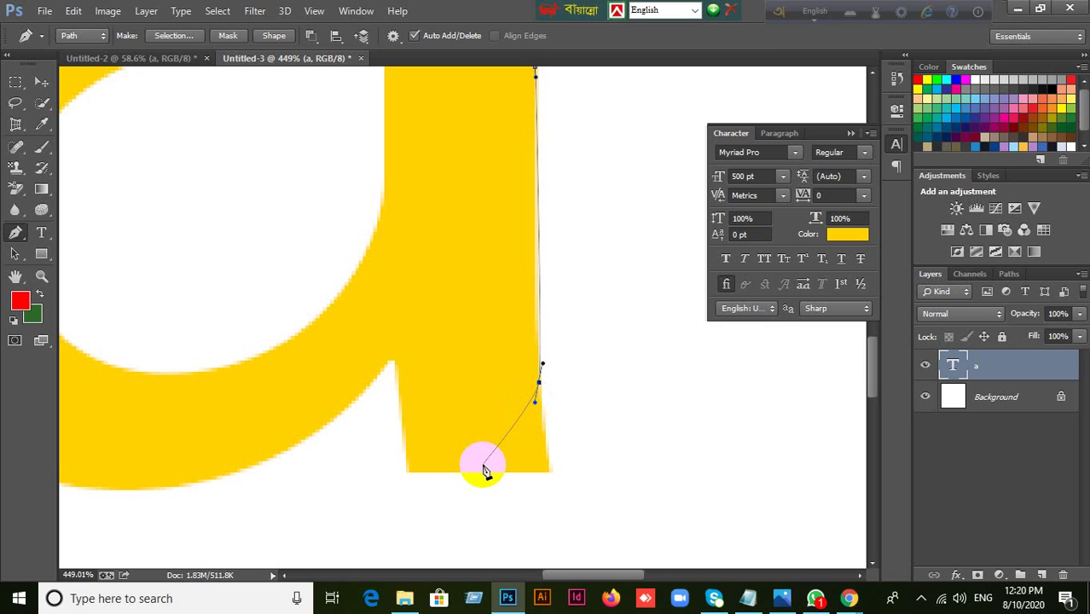
key("ctrl+z")
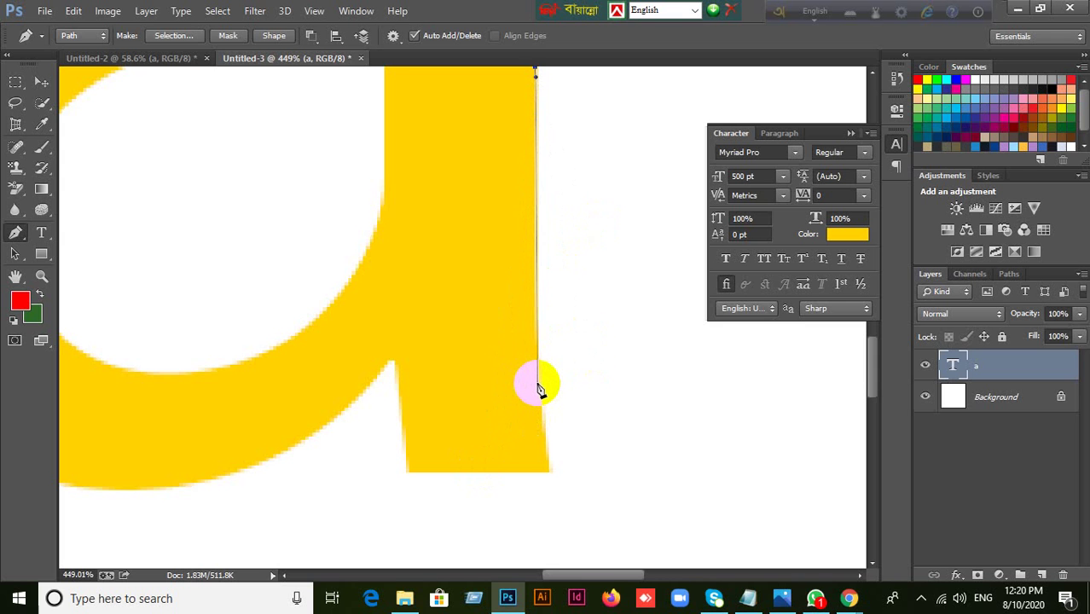
left_click_drag(538, 373, 541, 394)
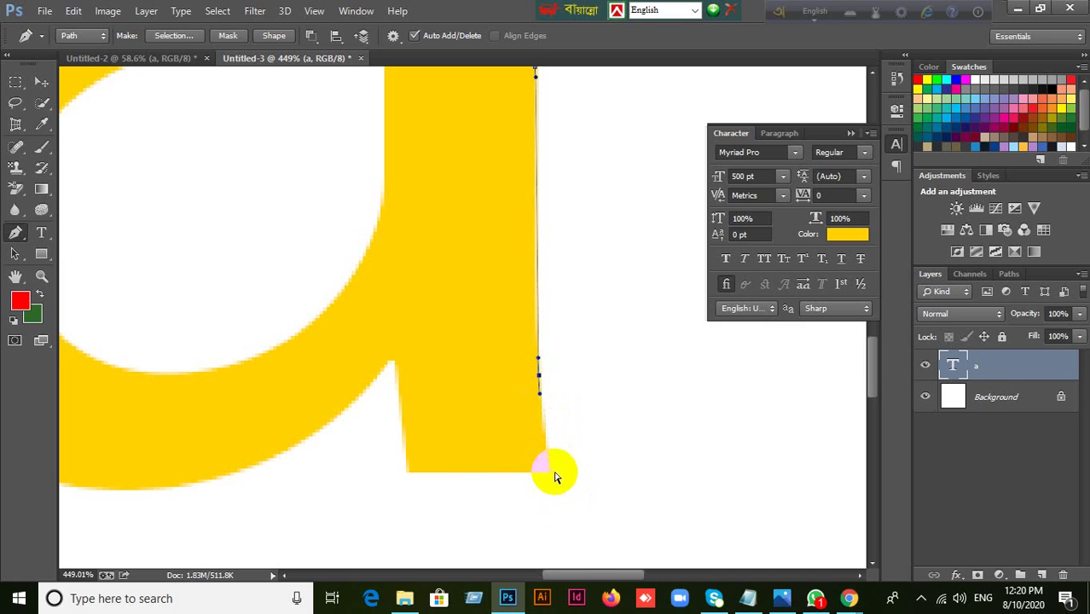
key("ctrl+z")
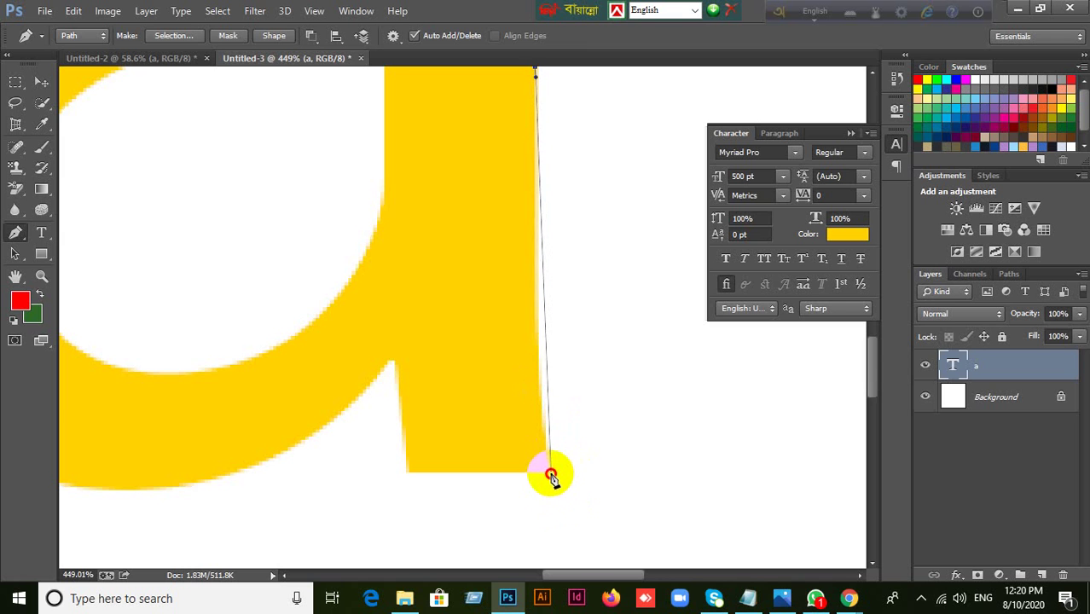
Step: Add a curved anchor at the outer foot corner and lengthen its incoming handle until the segment follows the stem edge
left_click_drag(550, 473, 555, 497)
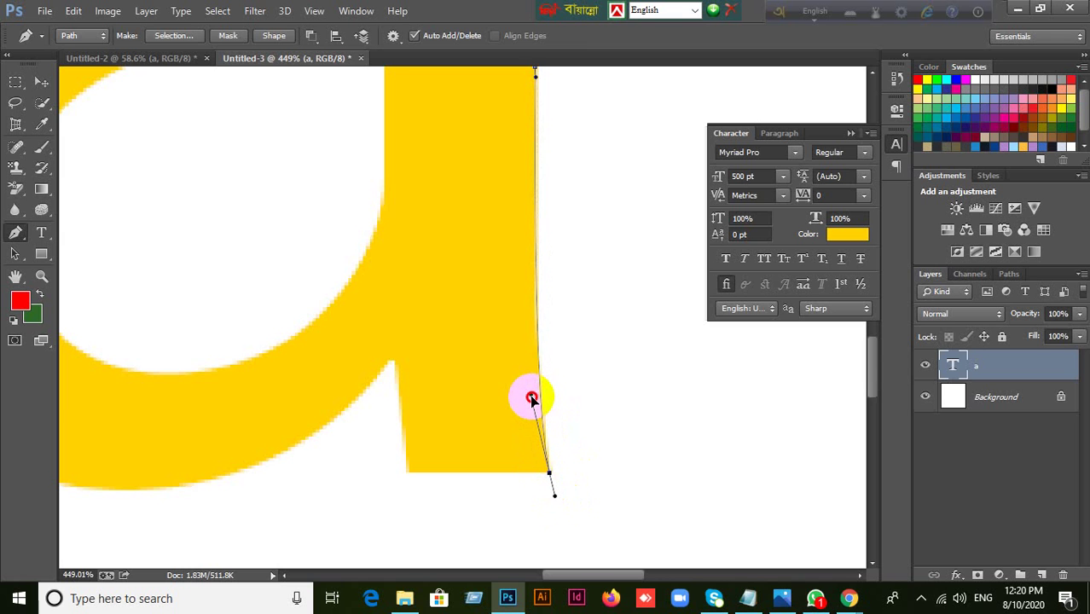
left_click_drag(533, 393, 529, 367)
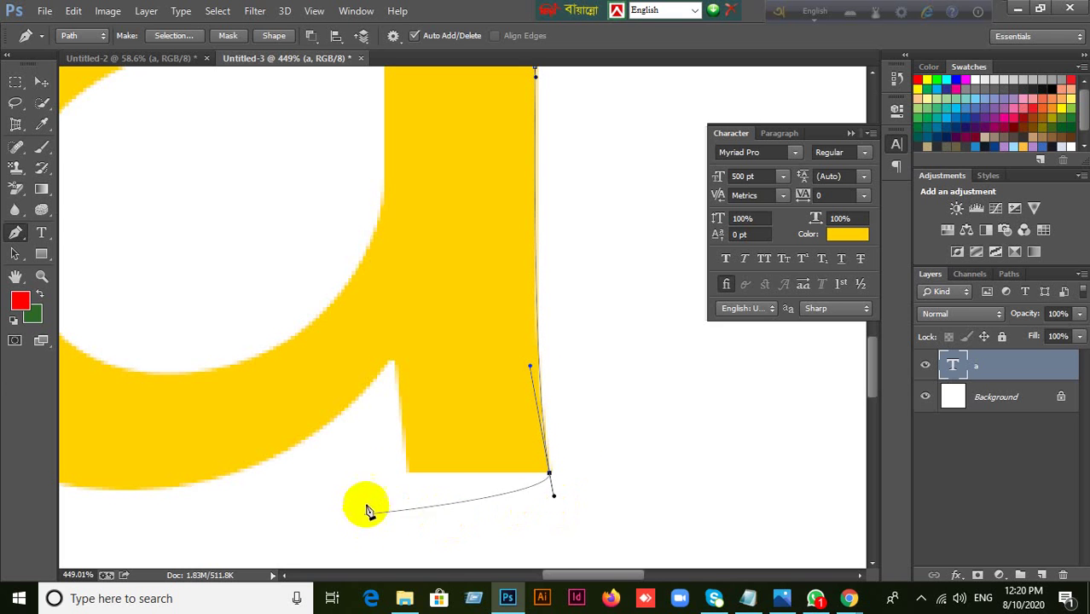
Step: Try an anchor at the inner foot corner and a redirected outgoing handle at the outer corner, undoing both
left_click(409, 474)
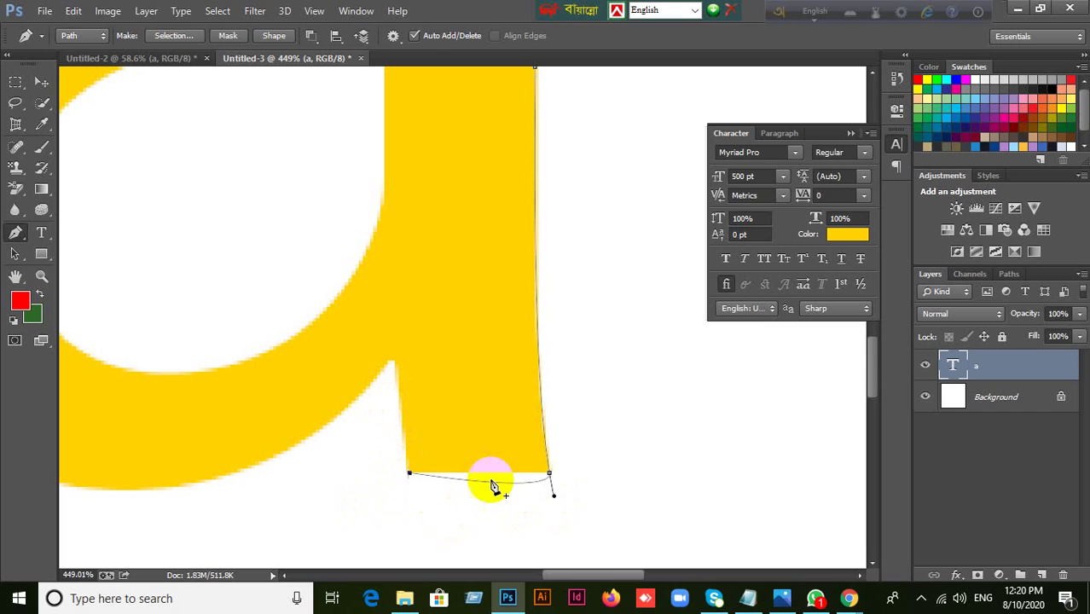
key("ctrl+z")
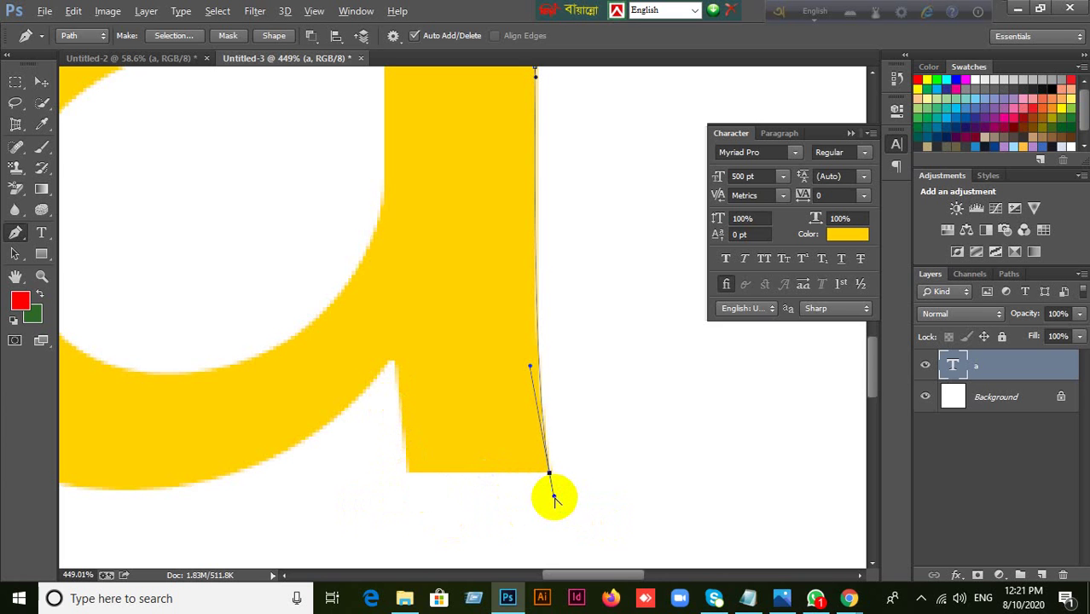
left_click_drag(553, 498, 497, 476)
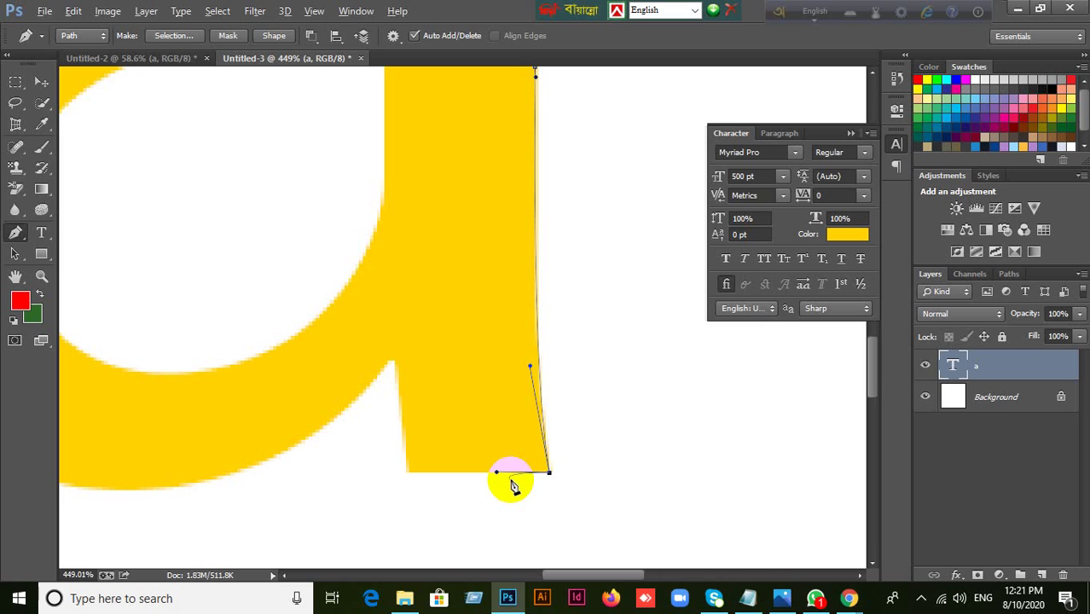
key("alt")
key("alt")
key("ctrl+z")
Step: Try swinging the outer corner anchor's outgoing handle inward along the foot's bottom edge, and undo the change
left_click(563, 472)
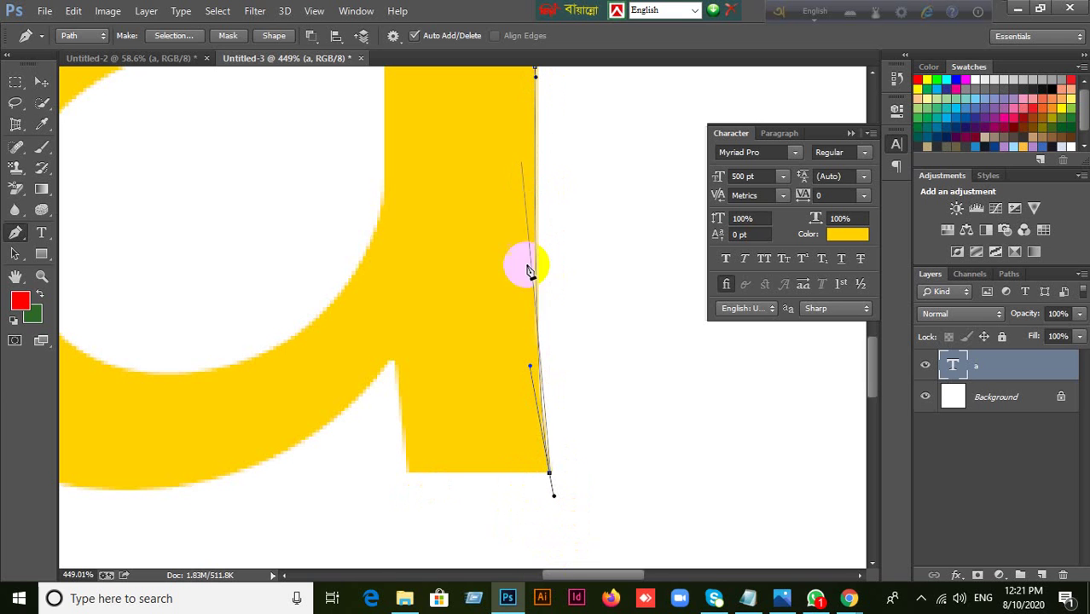
left_click(535, 77)
left_click(534, 362)
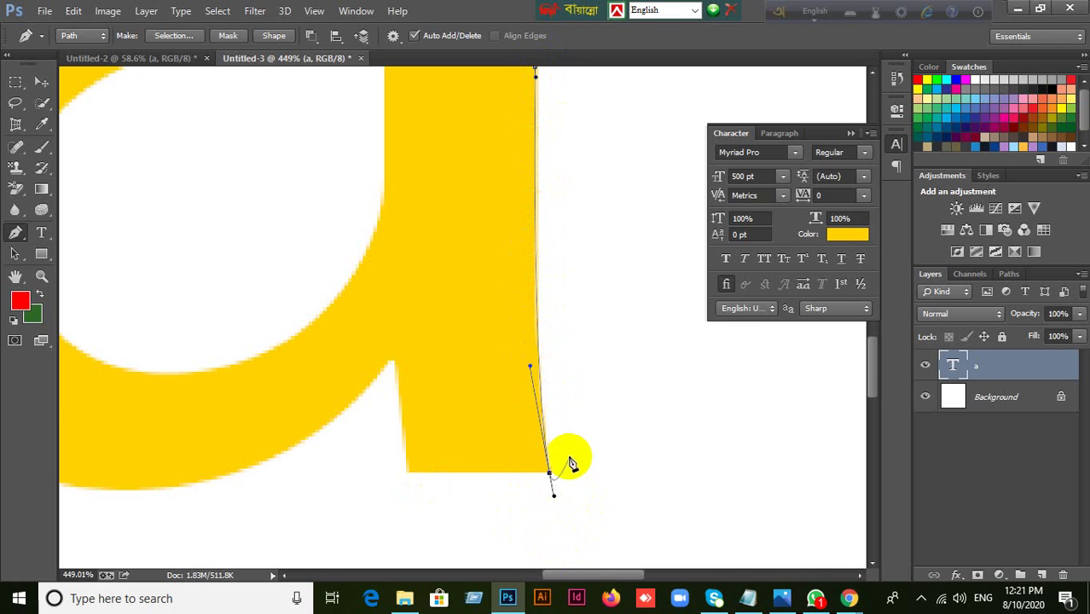
left_click(166, 431)
key("ctrl+z")
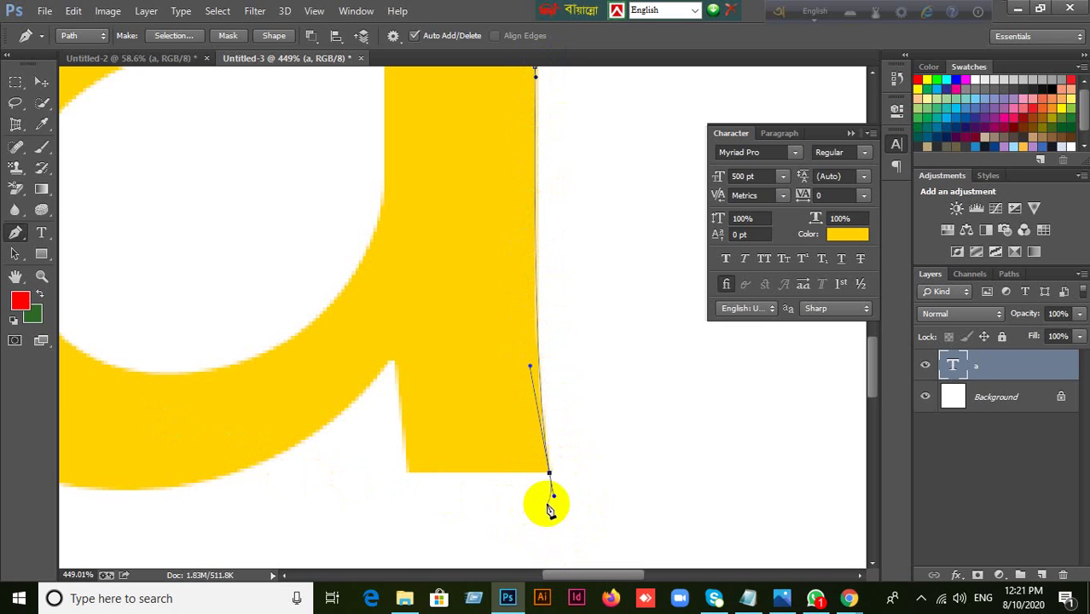
left_click_drag(554, 502, 486, 475)
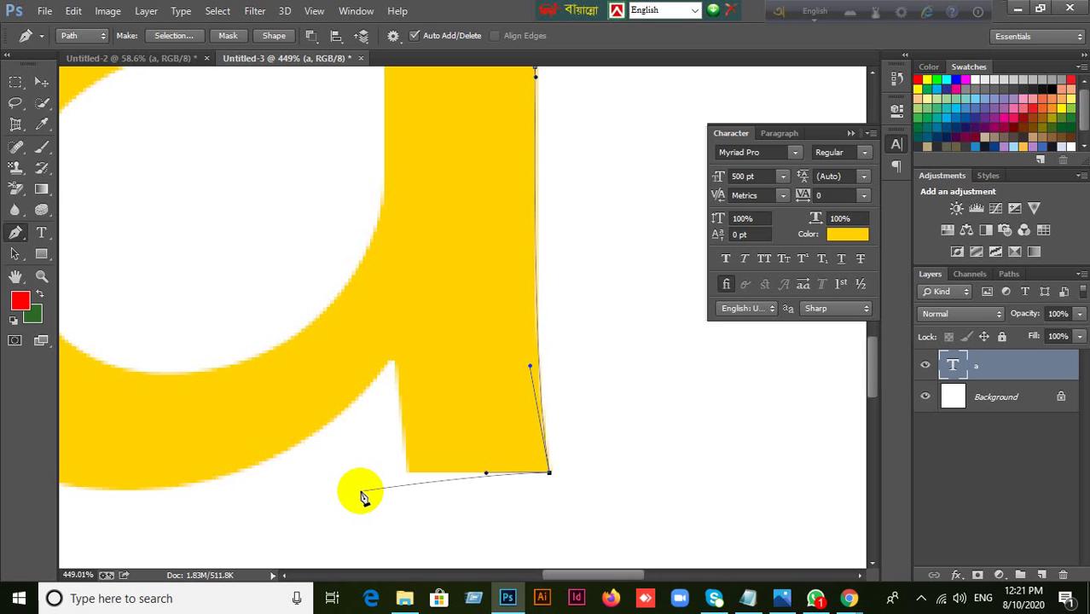
key("ctrl+z")
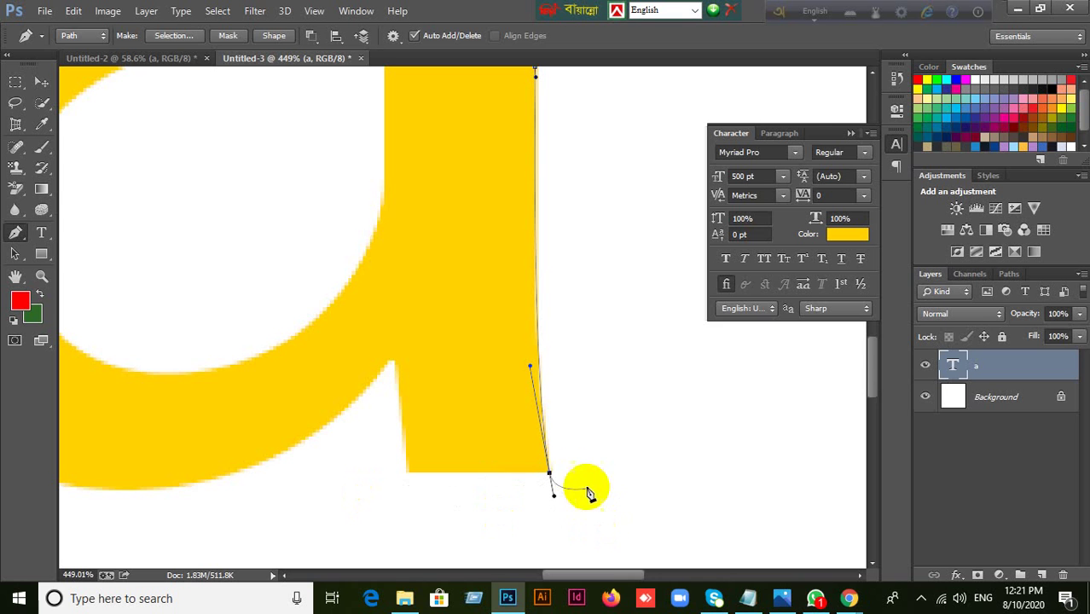
Step: Try again to align the corner anchor's outgoing handle with the foot's bottom edge, then step back
left_click_drag(550, 475, 551, 475)
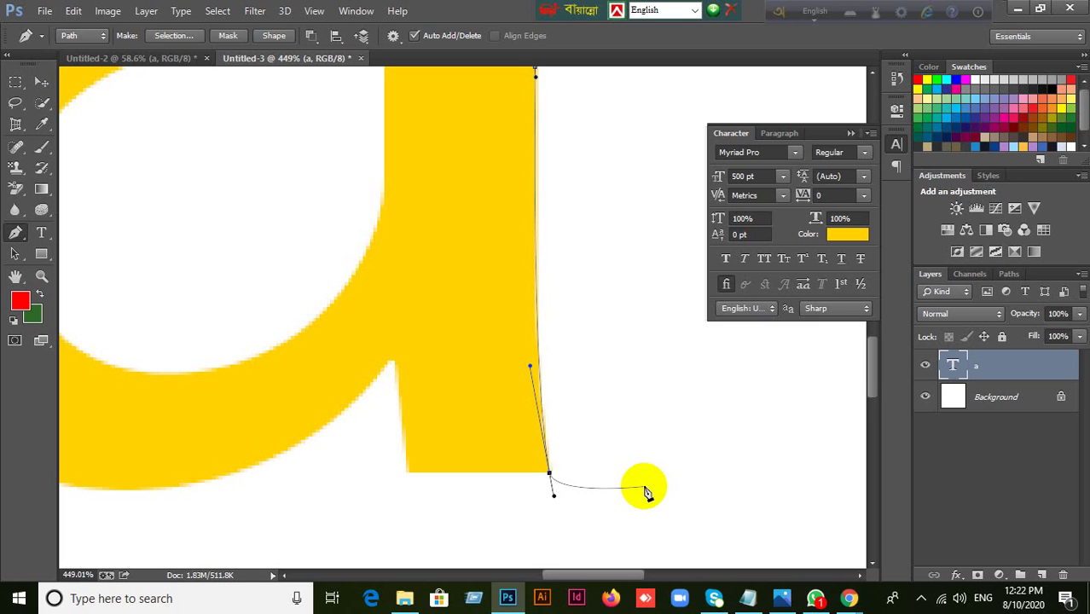
left_click(551, 474)
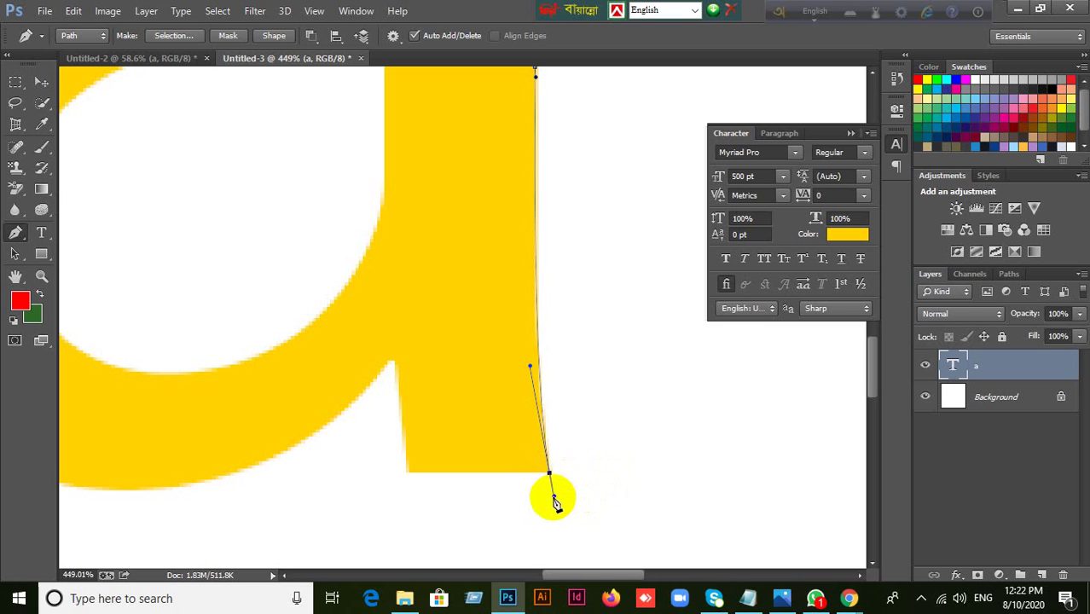
left_click(494, 476)
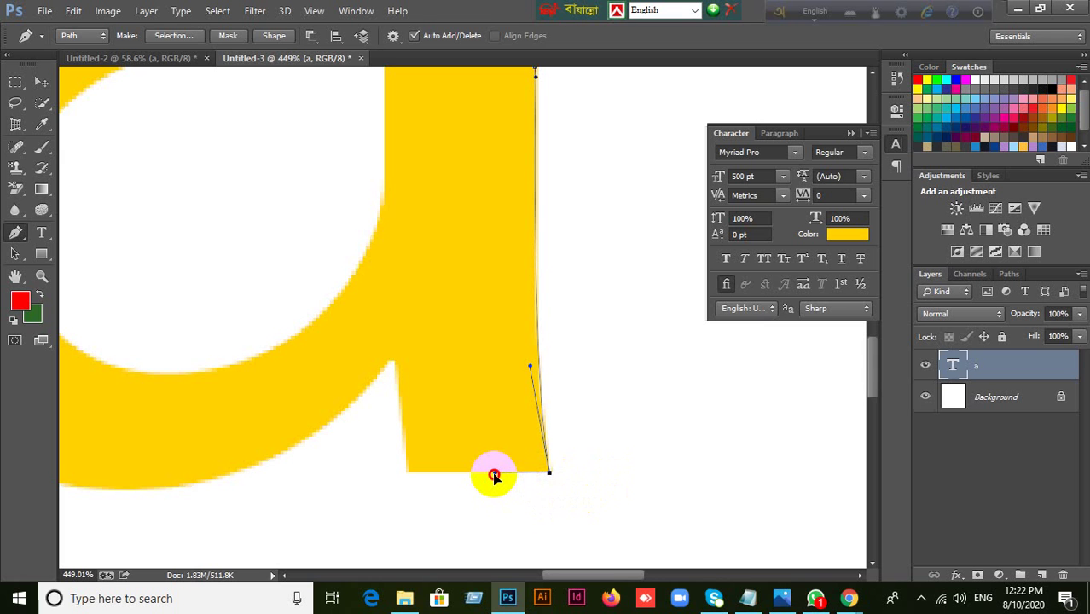
key("ctrl+alt+z")
key("ctrl+alt+z")
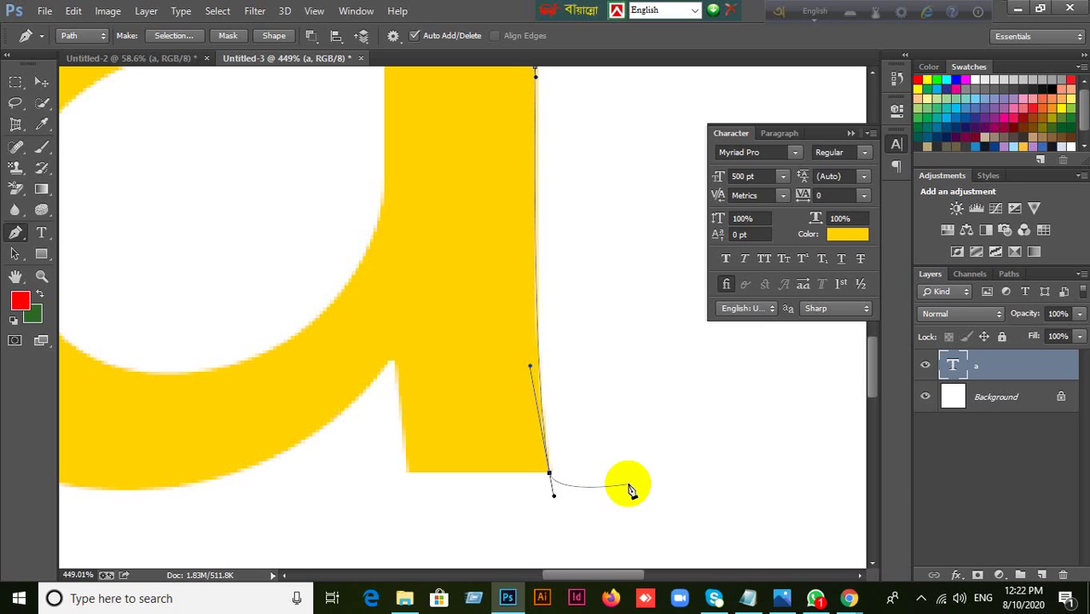
Step: Try removing the outgoing handle from the outer foot corner anchor, and undo the removal
left_click(551, 475)
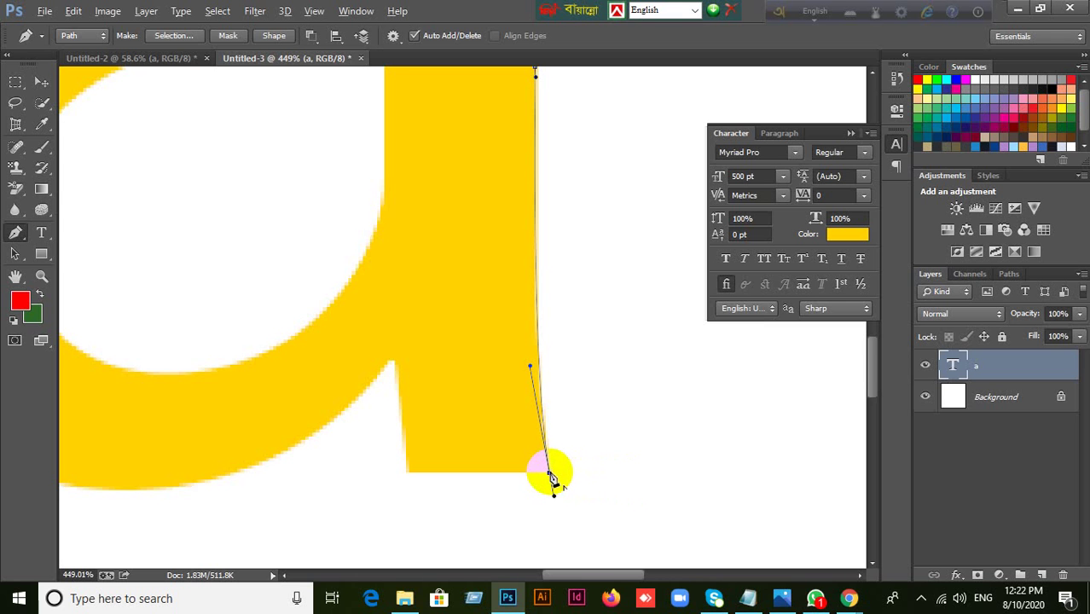
left_click(552, 476)
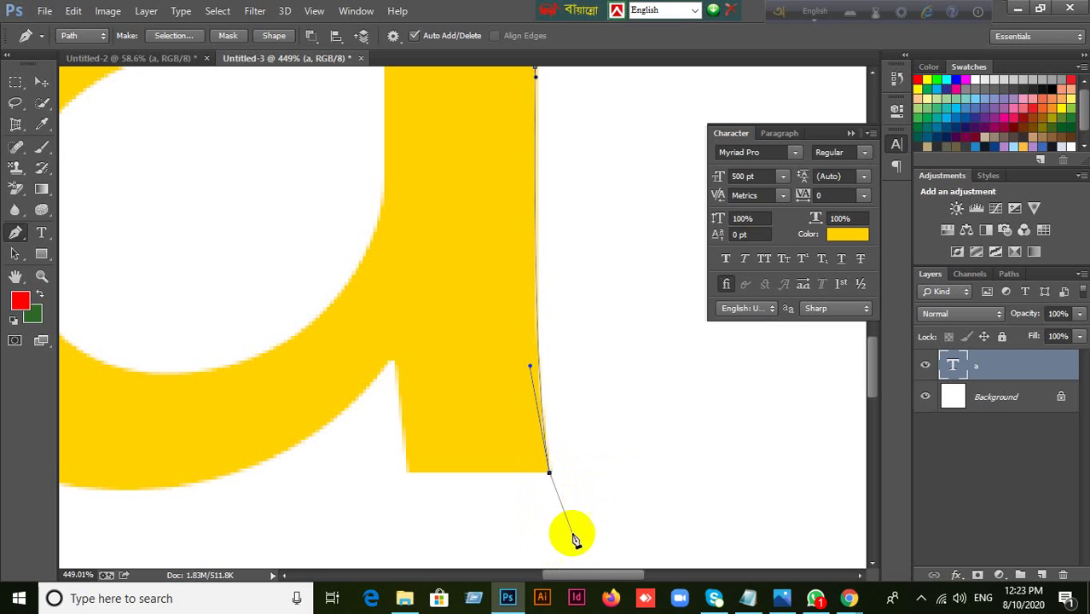
key("ctrl")
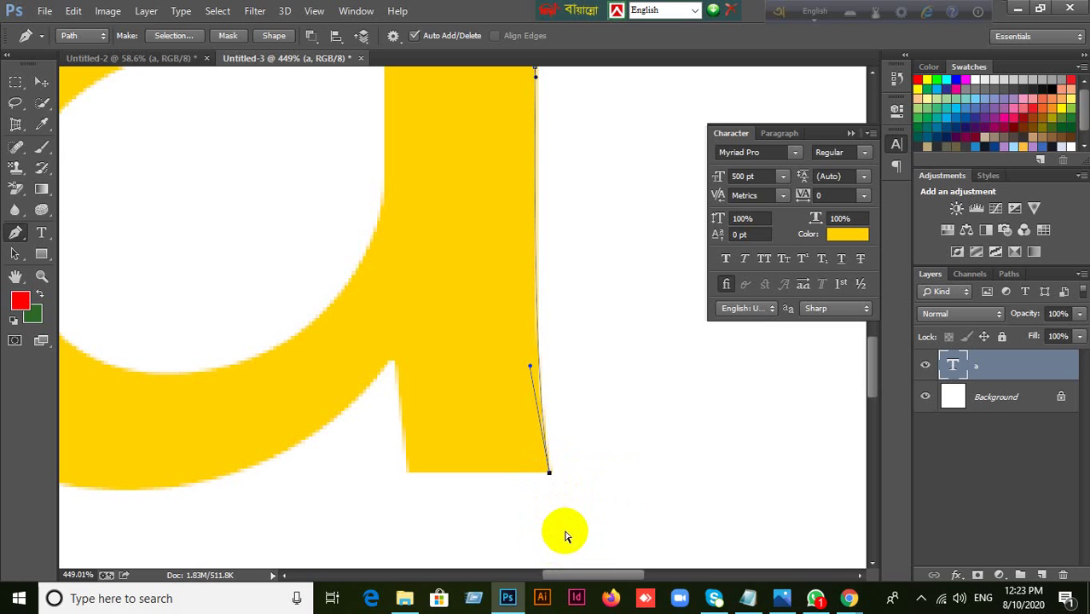
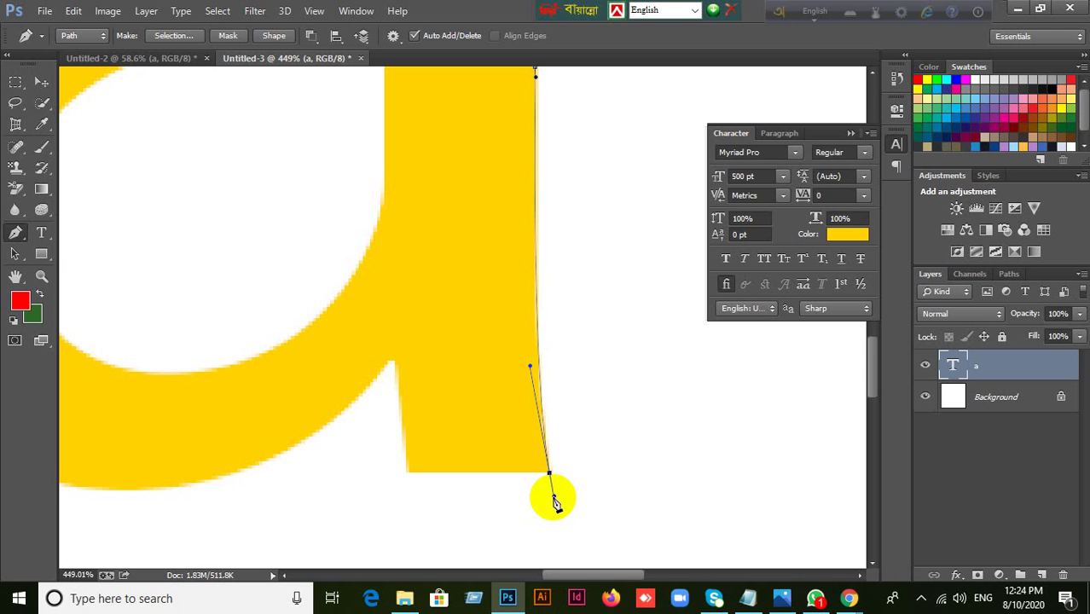
Step: Try extending the corner anchor's outgoing handle along the bottom edge, then step back to its downward direction
left_click_drag(552, 499, 452, 468)
scroll(563, 479, "up", 3)
left_click(641, 513)
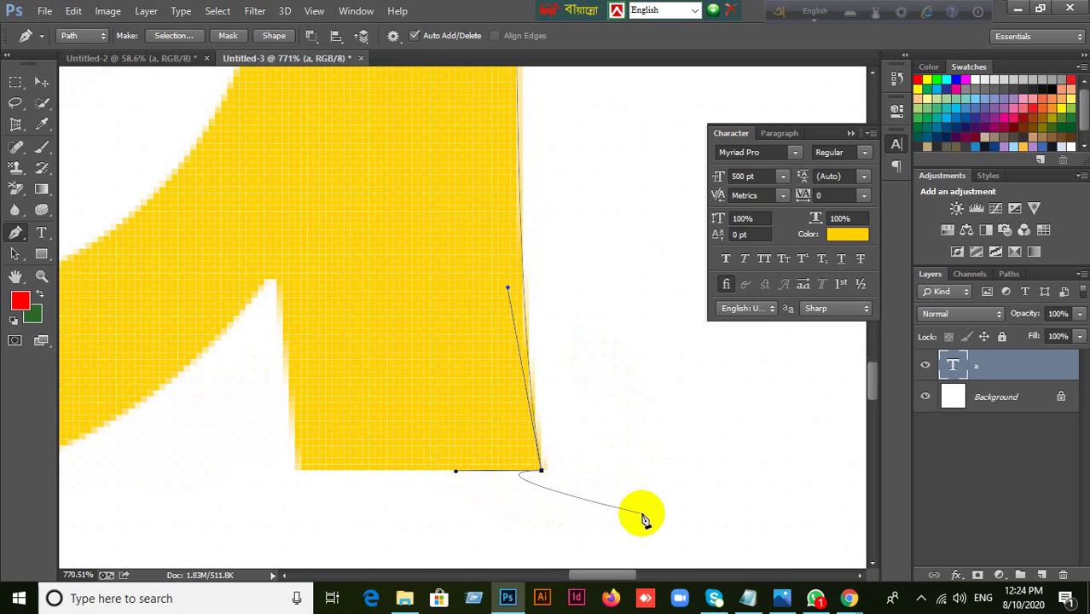
key("ctrl+z")
key("ctrl+alt+z")
key("ctrl+alt+z")
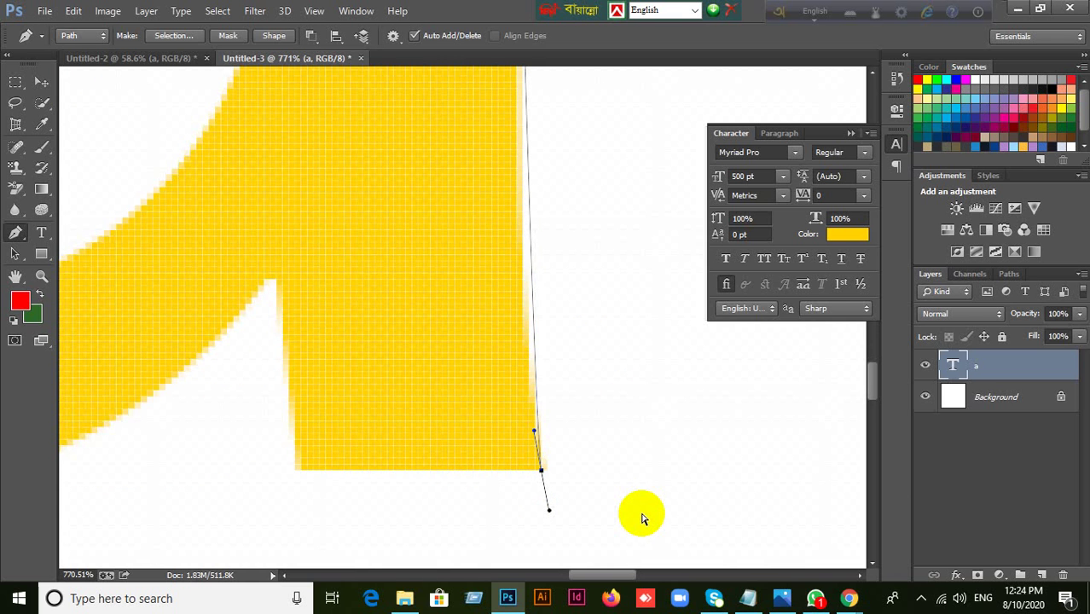
key("ctrl+alt+z")
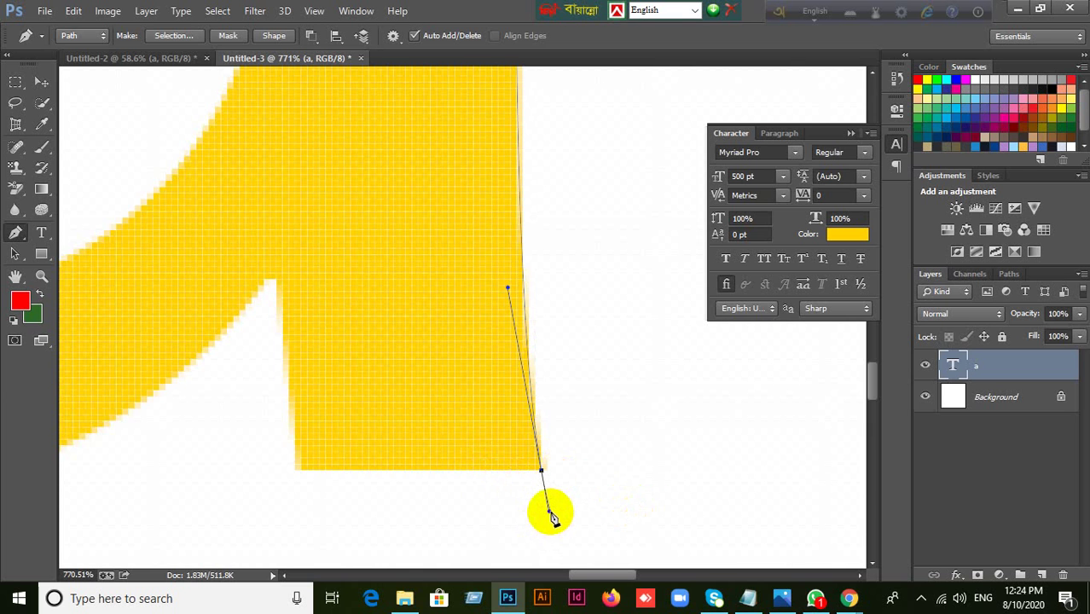
Step: Turn the corner anchor's outgoing handle along the foot's bottom edge and add an anchor at the inner foot corner
left_click_drag(550, 512, 456, 469)
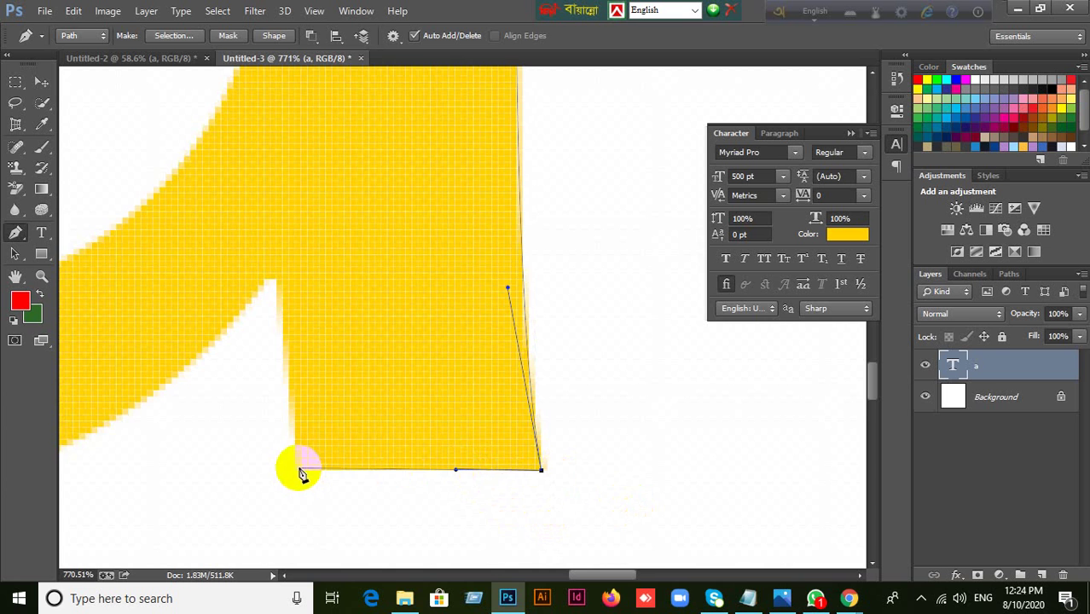
scroll(300, 476, "down", 3)
scroll(309, 477, "down", 2)
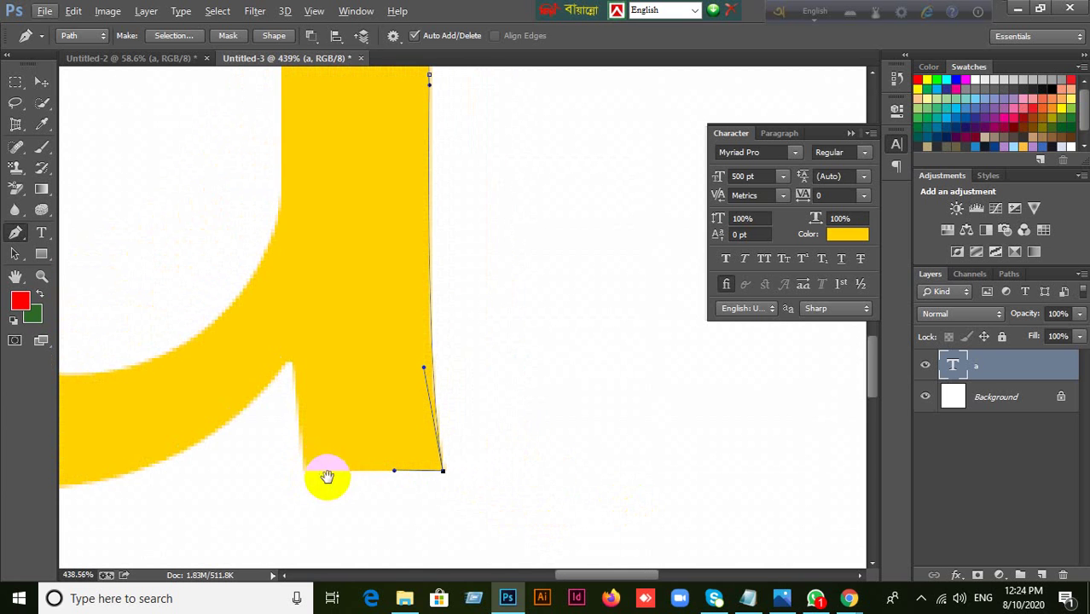
left_click_drag(326, 477, 540, 477)
left_click(517, 470)
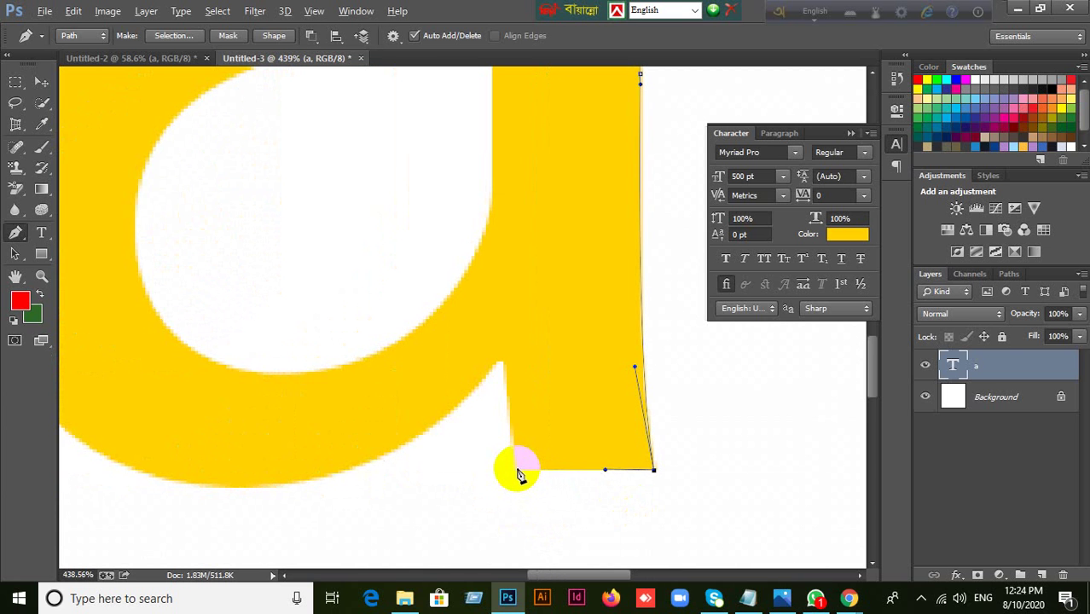
Step: Place a corner anchor without an outgoing handle at the inner corner of the letter's foot
key("alt")
left_click(517, 468)
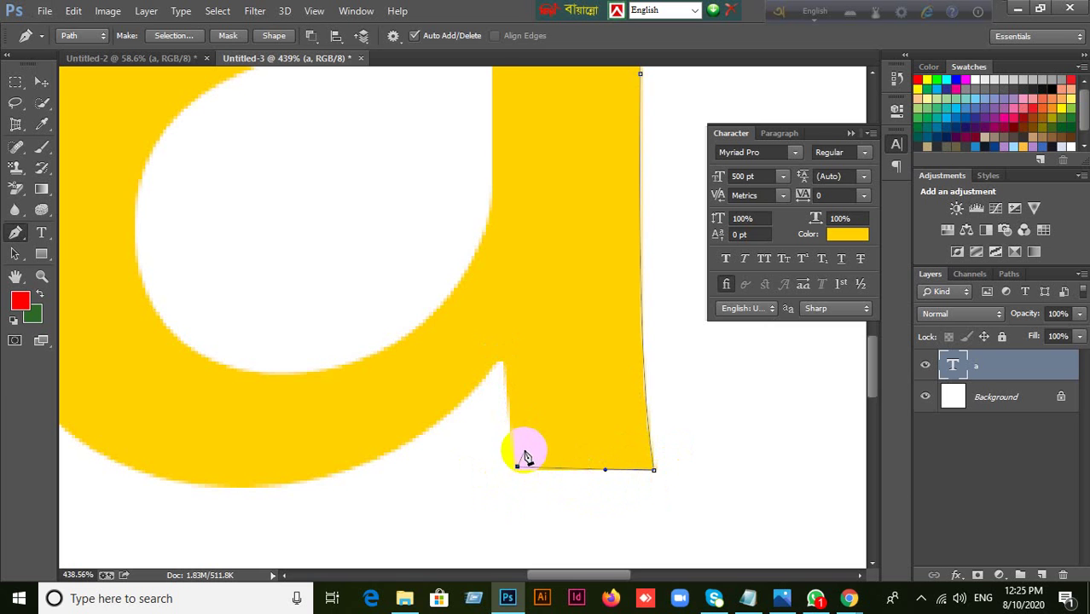
scroll(523, 438, "down", 2)
scroll(532, 434, "up", 2)
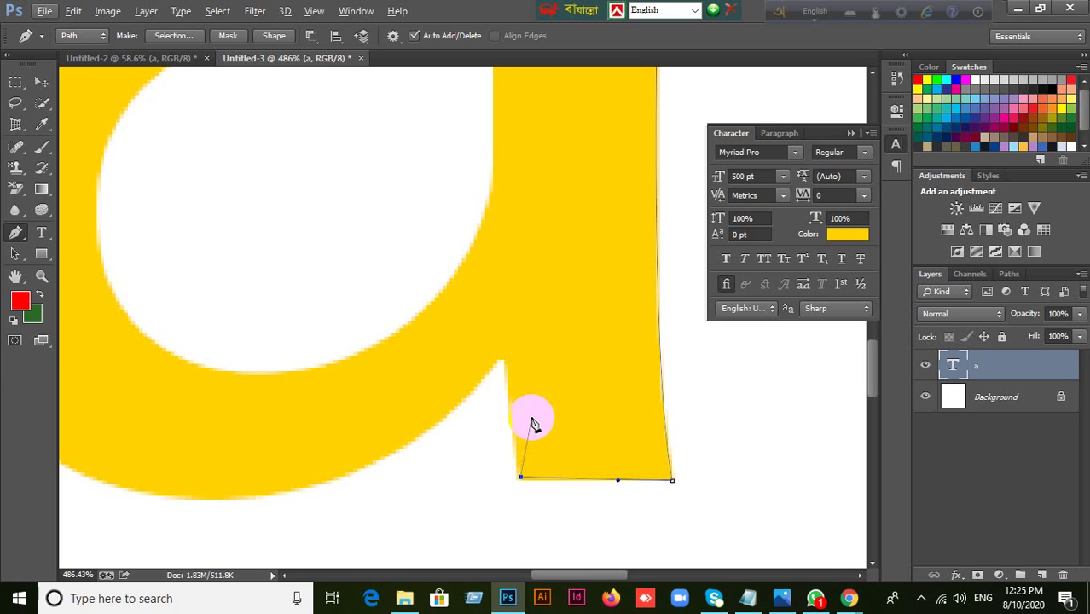
scroll(546, 426, "down", 2)
scroll(550, 434, "down", 8)
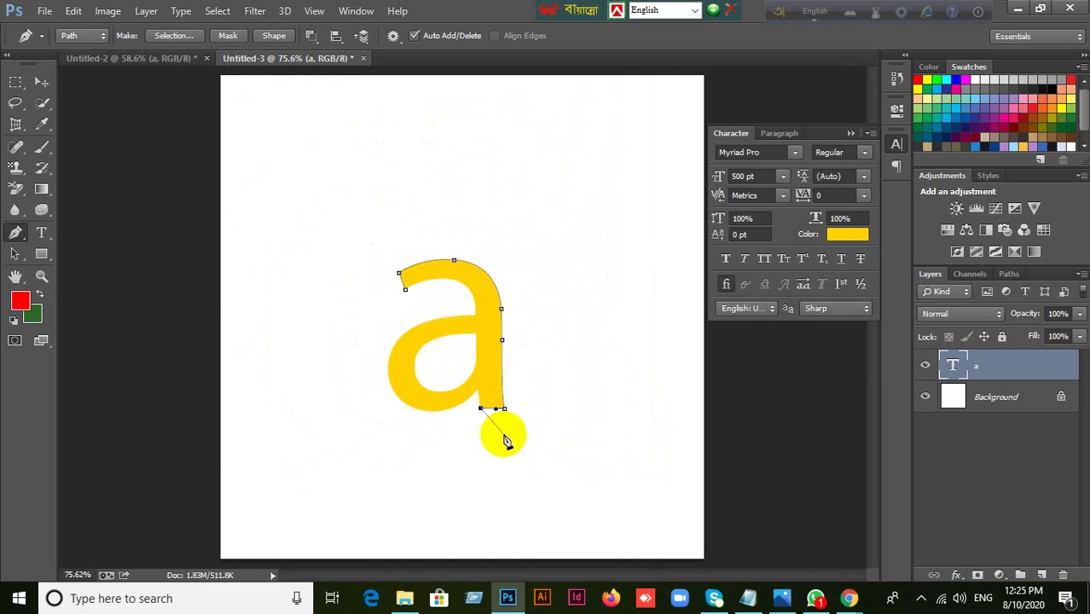
left_click(483, 408)
Step: Trace up the foot's inner edge and place an anchor with short handles just below the notch where bowl and stem meet
scroll(485, 406, "up", 5)
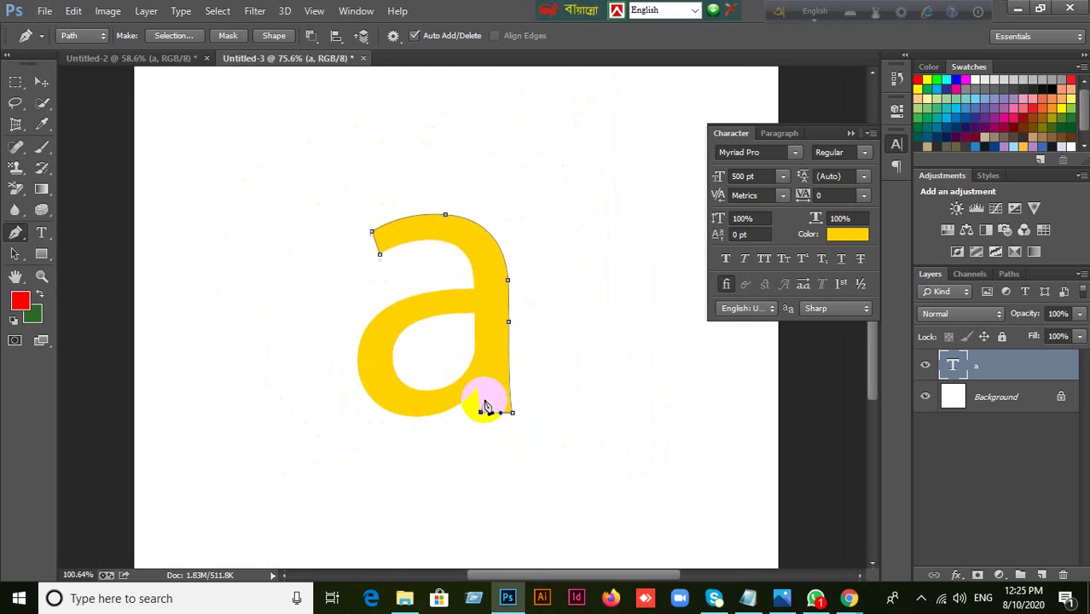
scroll(484, 405, "up", 2)
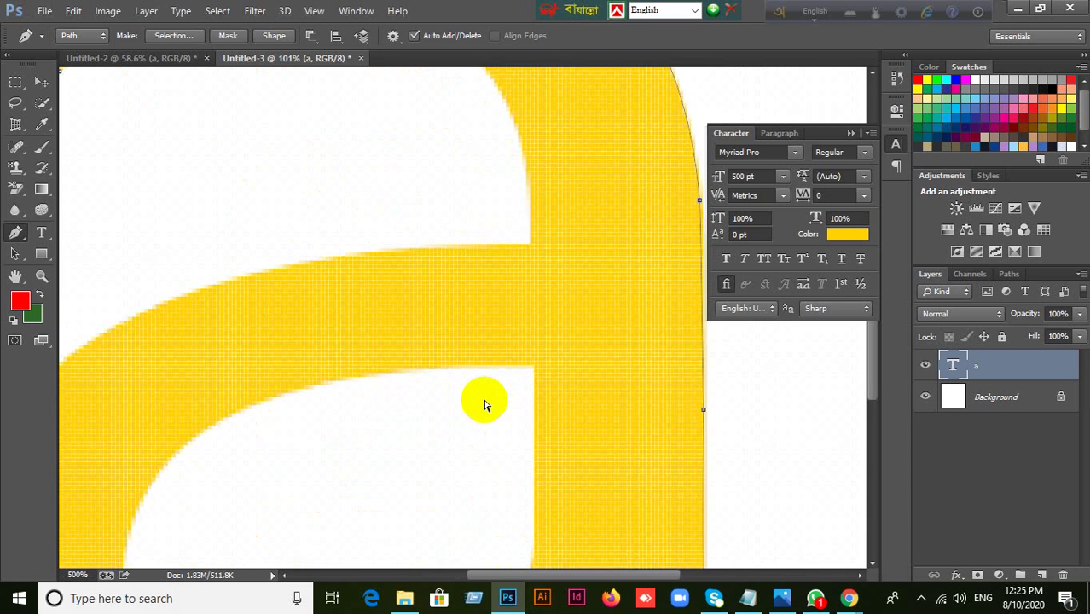
scroll(484, 406, "down", 1)
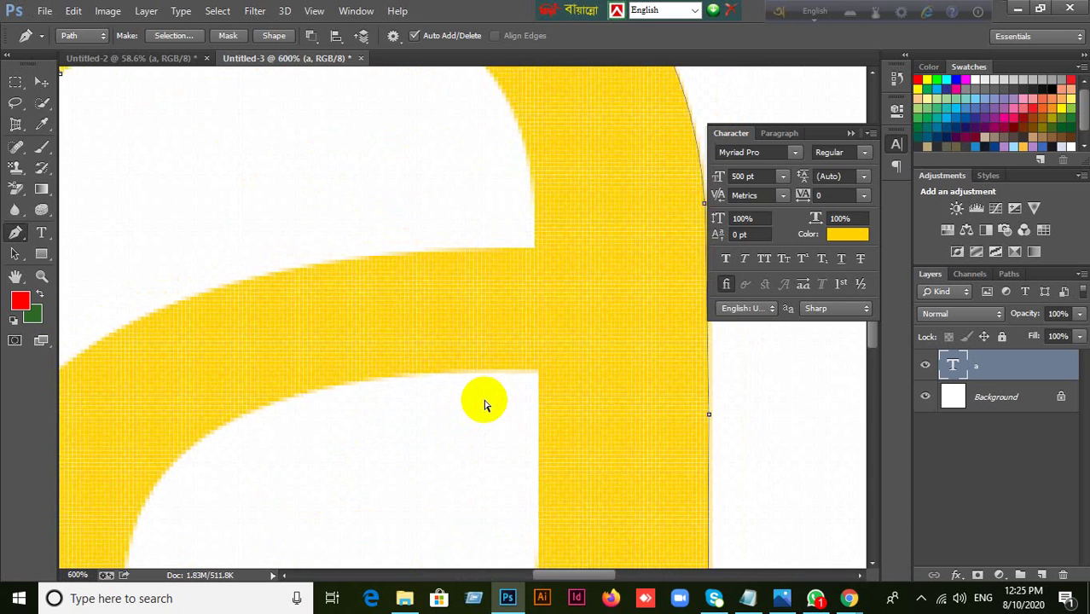
left_click_drag(485, 397, 511, 49)
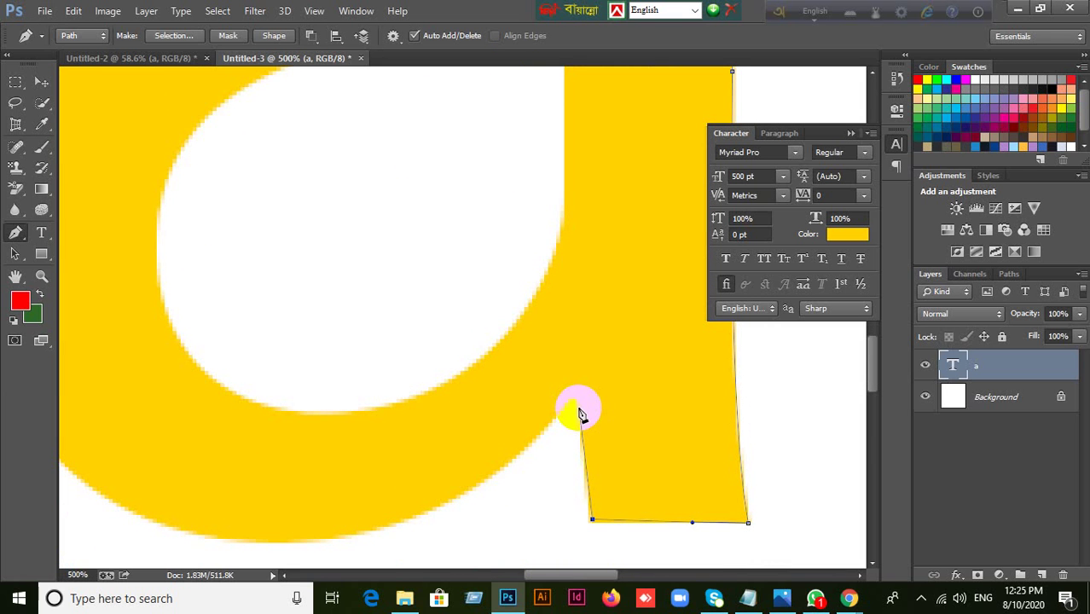
left_click(578, 411)
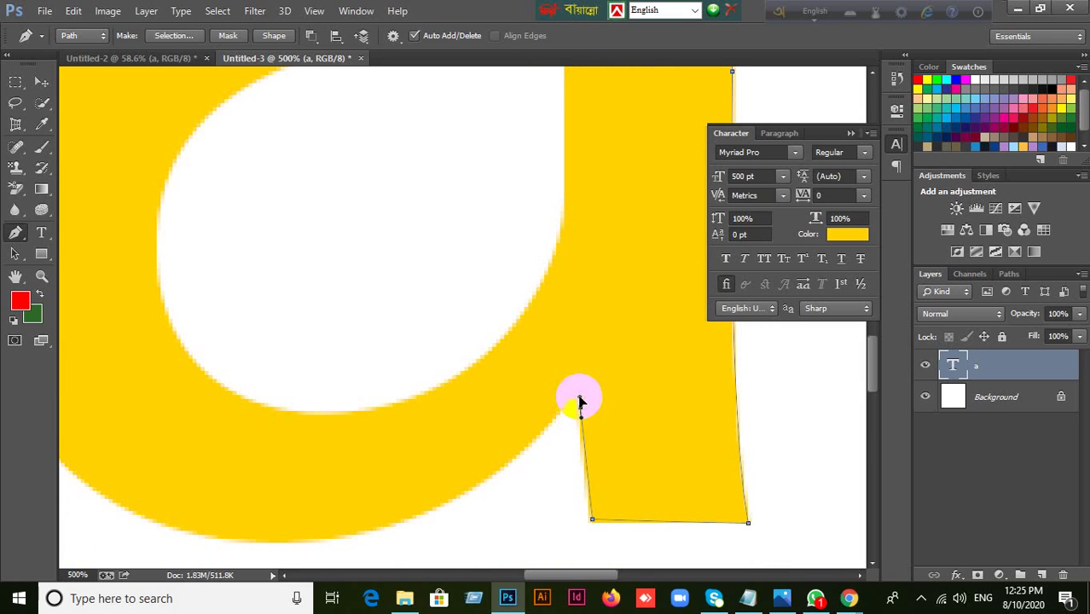
left_click(577, 404)
left_click(580, 417)
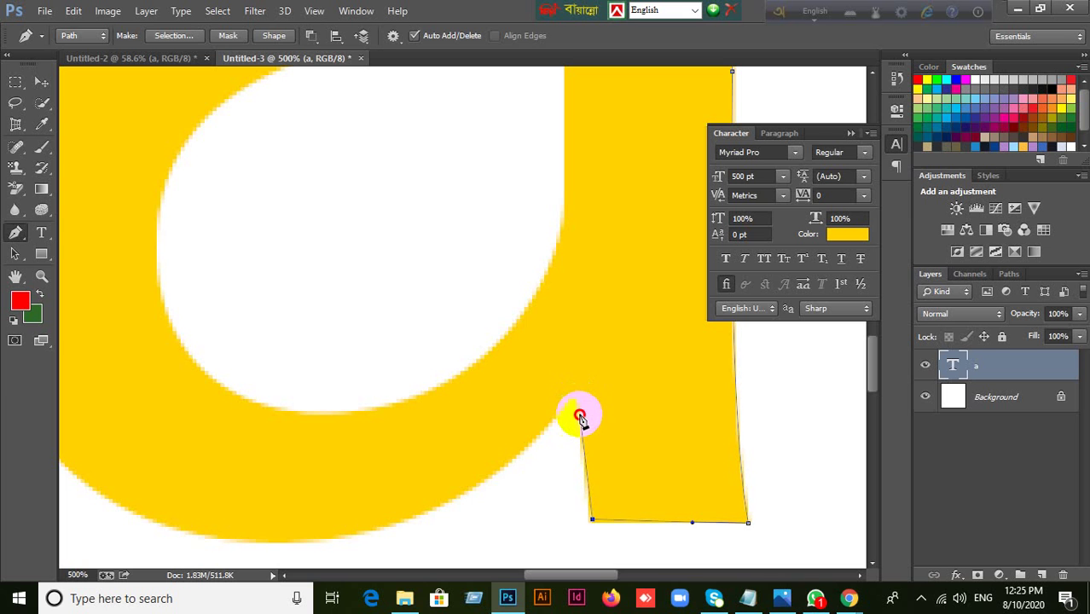
left_click(577, 409)
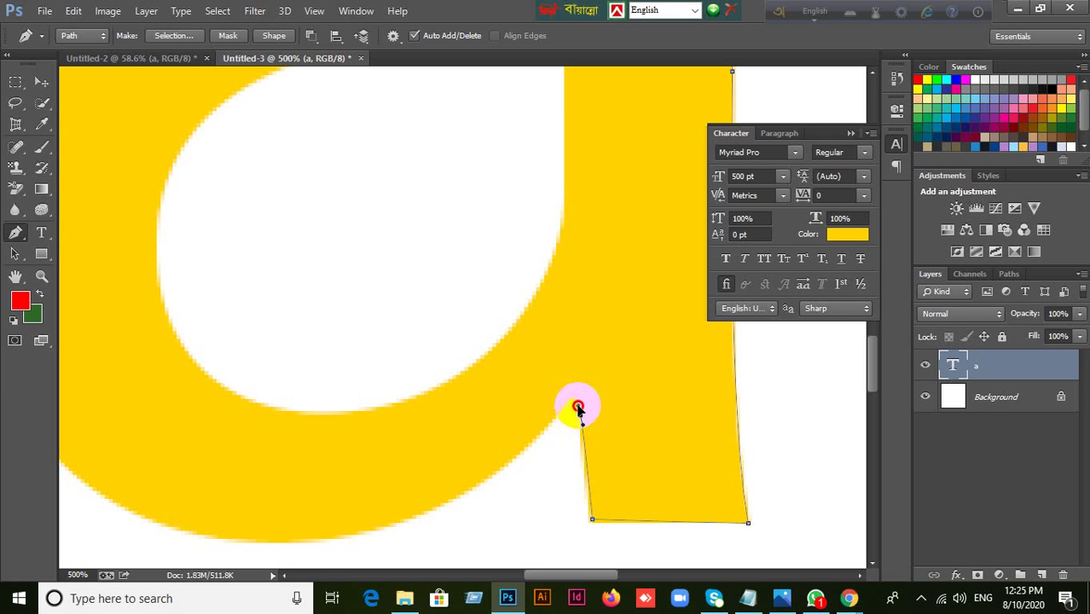
Step: Curve the path across the notch to an anchor at the bowl's end, with its outgoing handle pointing down along the bowl's outer edge
scroll(572, 435, "down", 5)
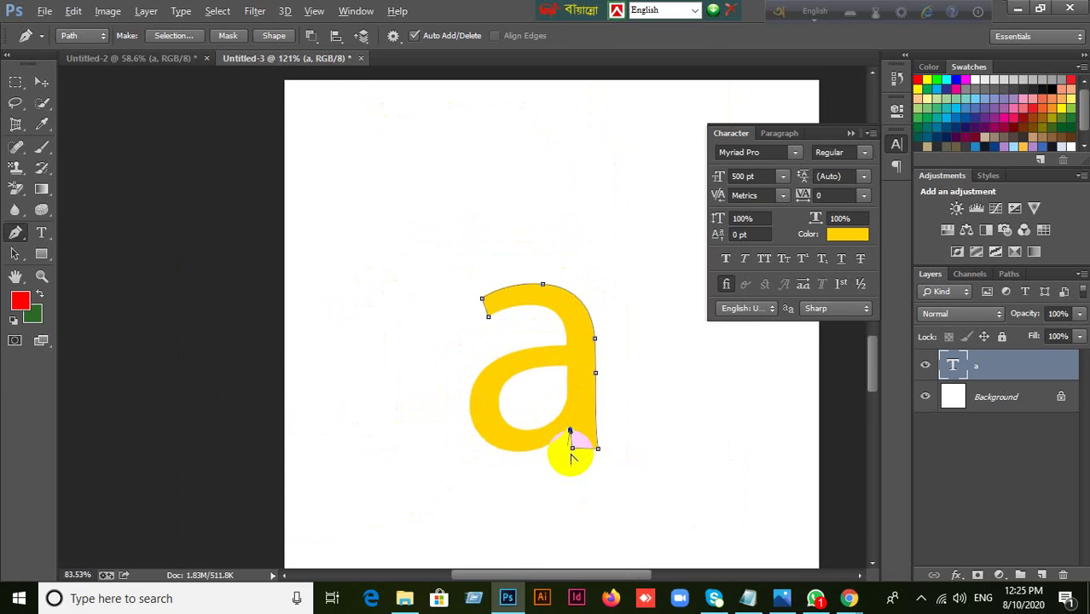
scroll(571, 458, "up", 3)
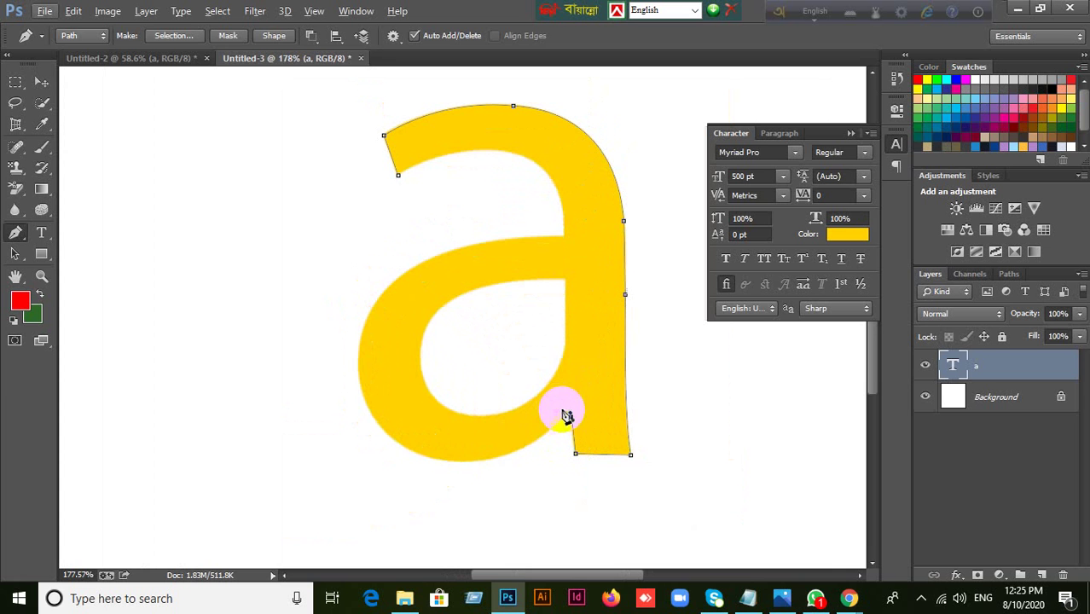
left_click_drag(571, 417, 551, 444)
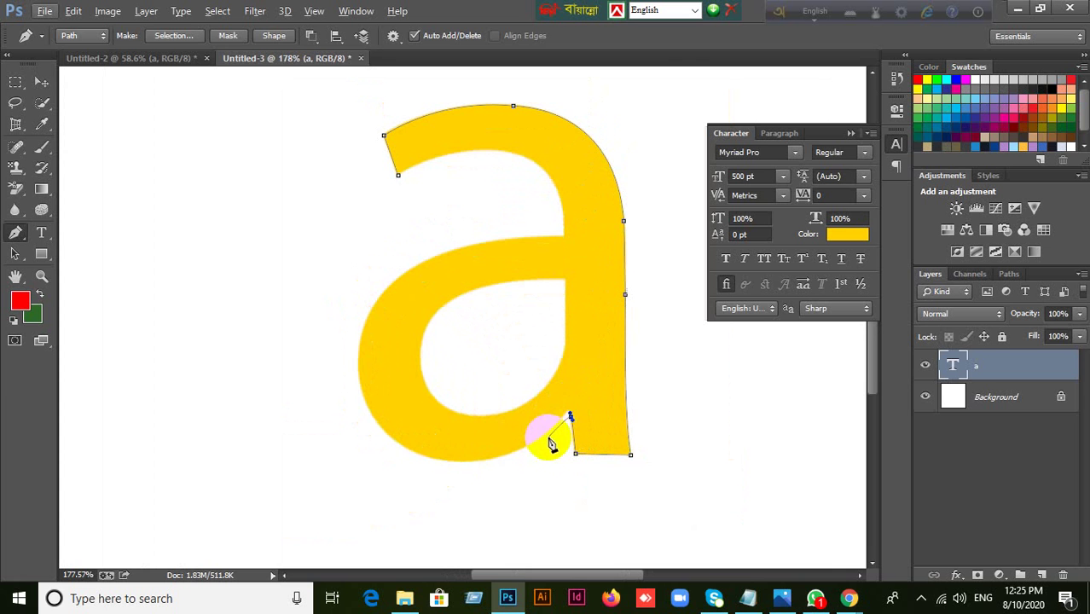
scroll(577, 419, "up", 6)
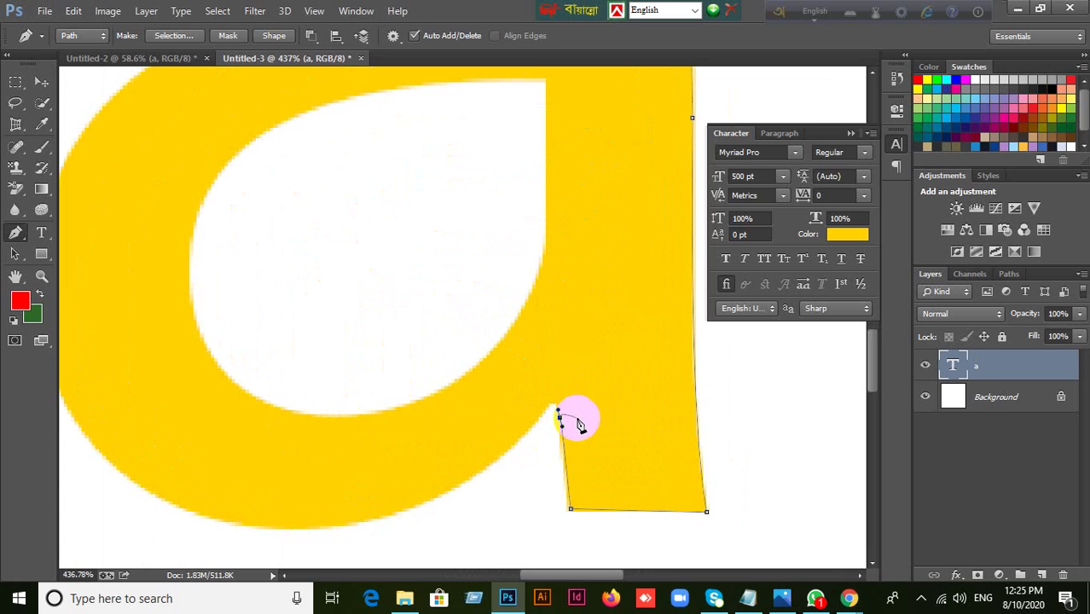
scroll(574, 416, "up", 2)
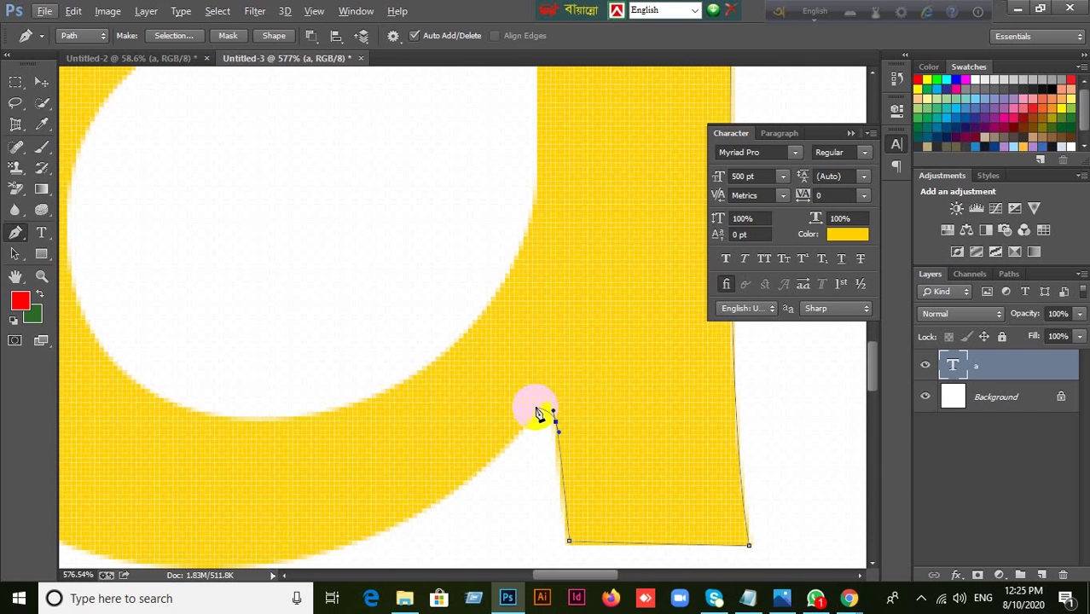
left_click_drag(538, 407, 725, 359)
scroll(525, 431, "down", 2)
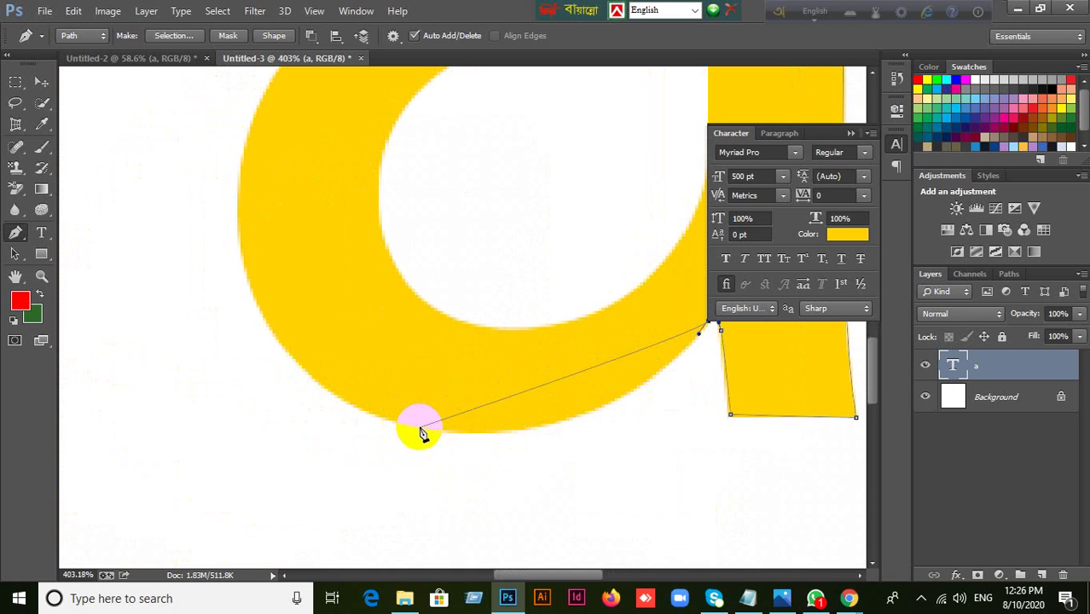
Step: Try a short-handled anchor on the bowl's lower-left underside, collapse the Character panel, and undo the anchor
left_click_drag(424, 426, 406, 427)
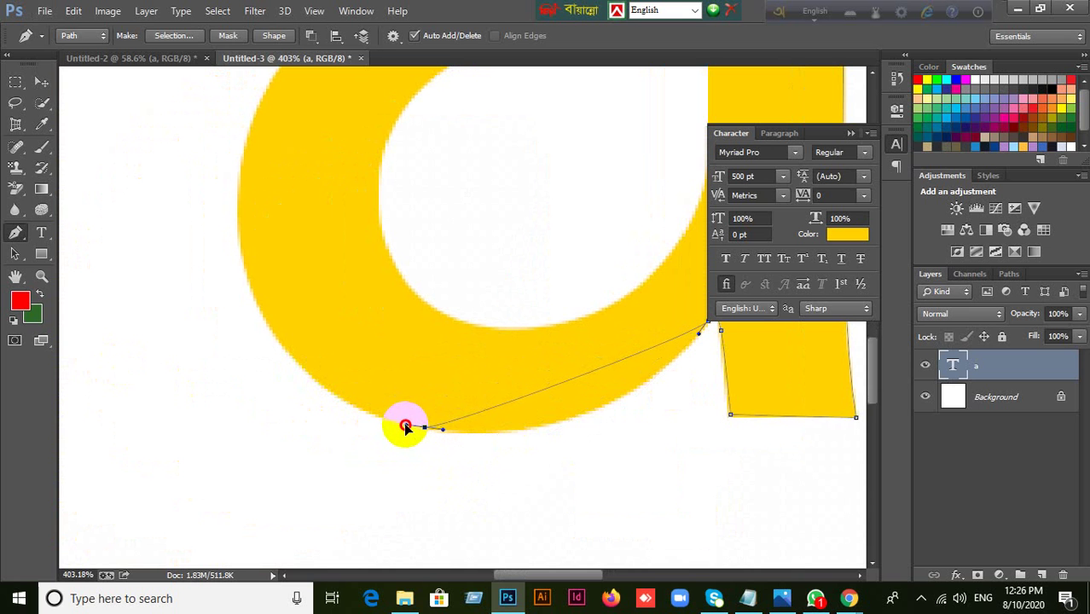
scroll(453, 443, "up", 2)
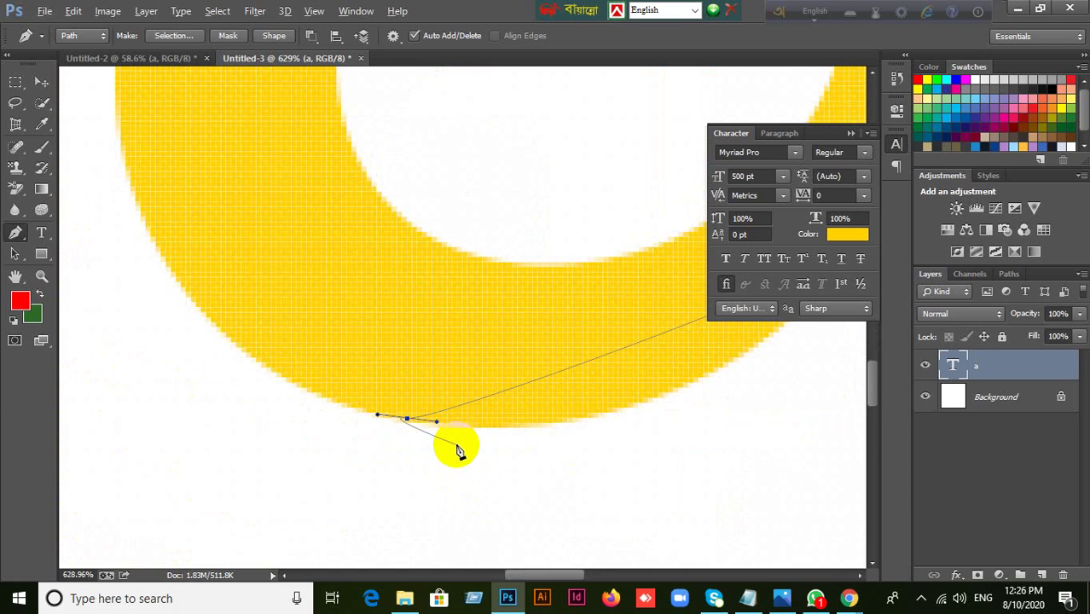
scroll(454, 449, "down", 2)
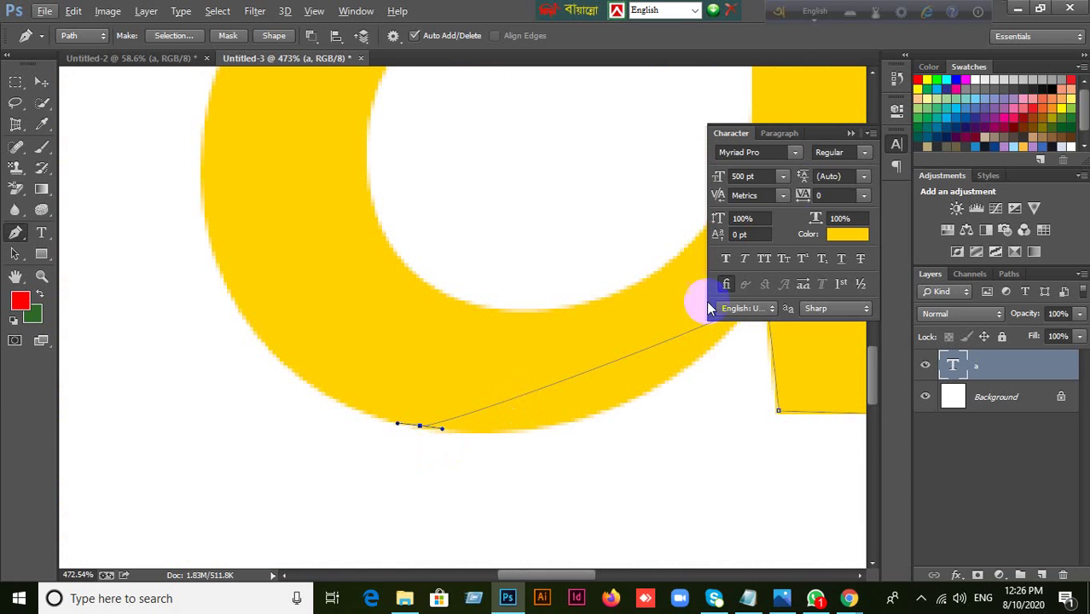
left_click(849, 133)
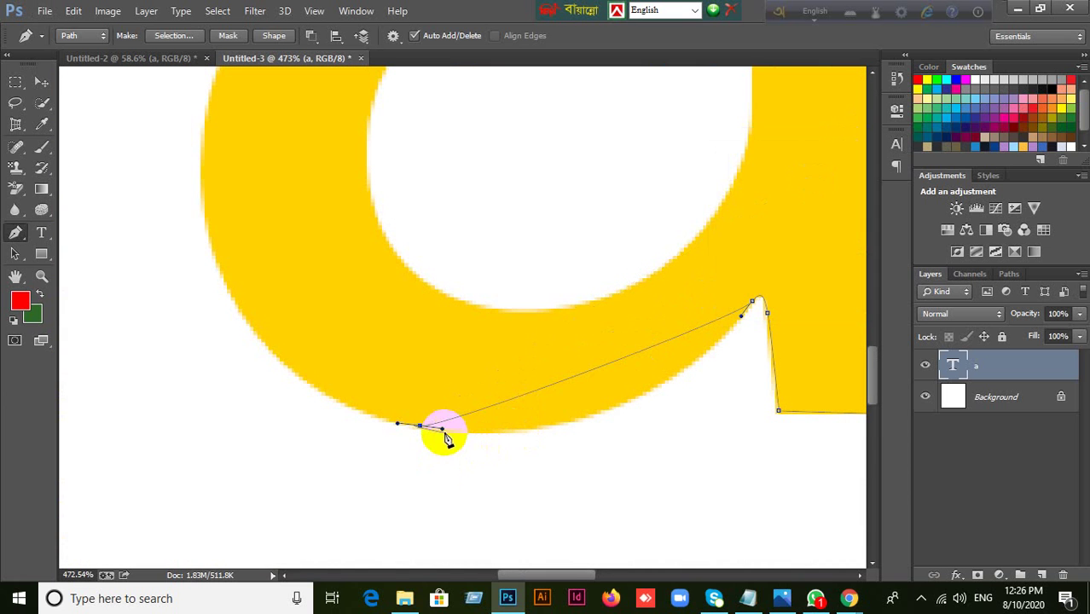
key("ctrl+z")
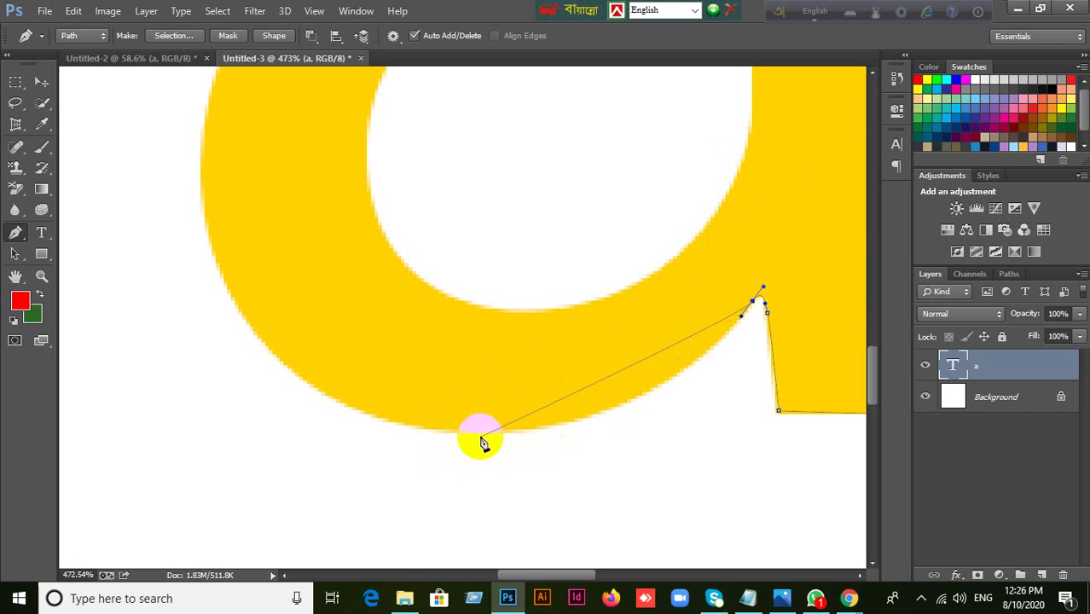
Step: Try tracing the bowl's underside with two closely spaced curved anchors, then undo both
left_click_drag(657, 384, 617, 403)
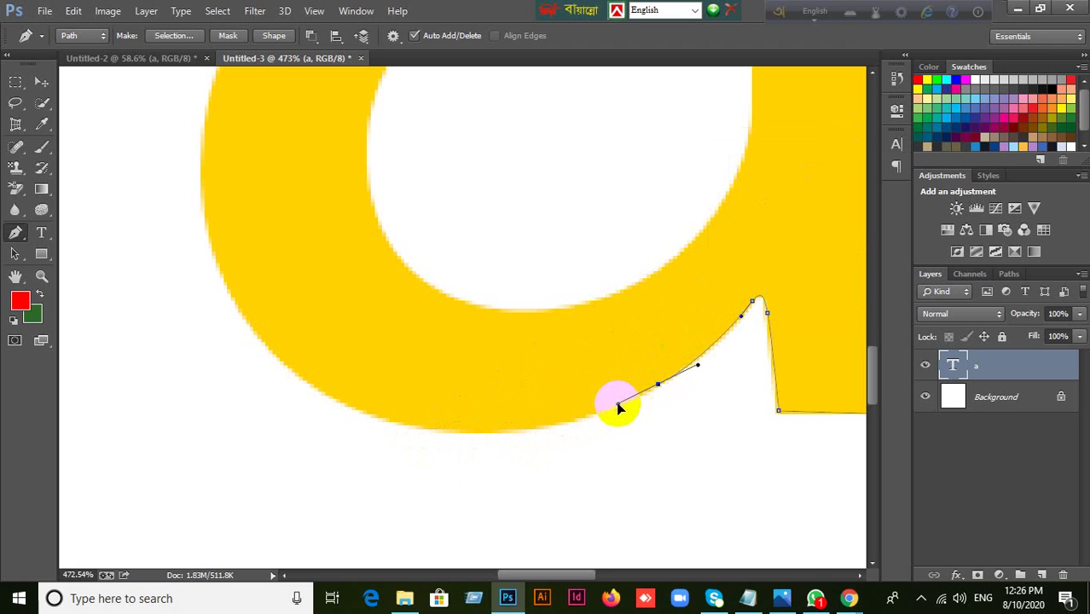
mouse_move(535, 429)
left_mouse_down()
mouse_move(506, 430)
mouse_move(518, 434)
left_mouse_up()
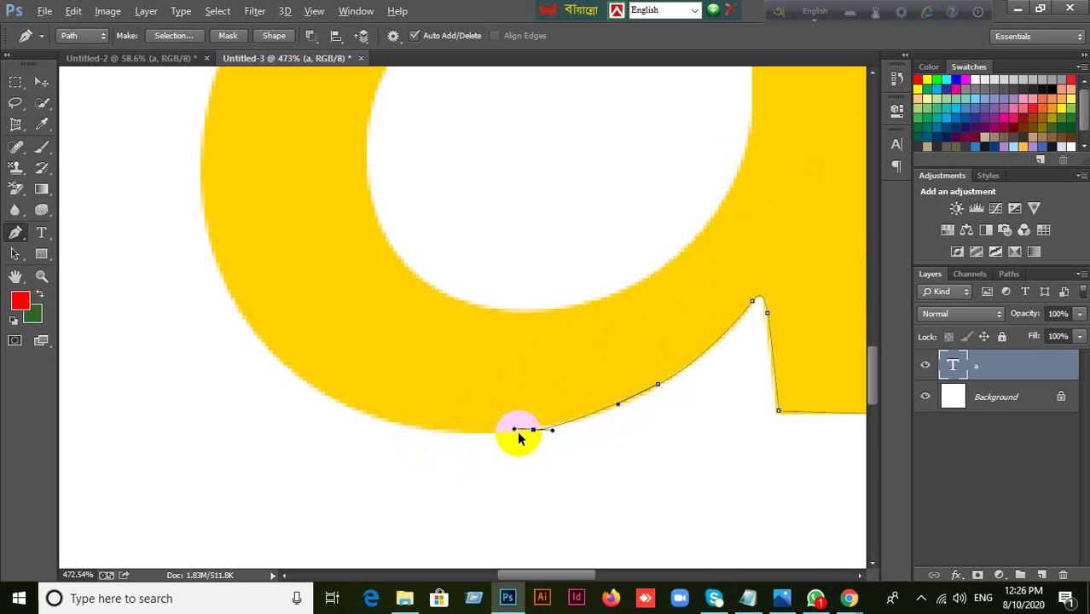
key("ctrl+z")
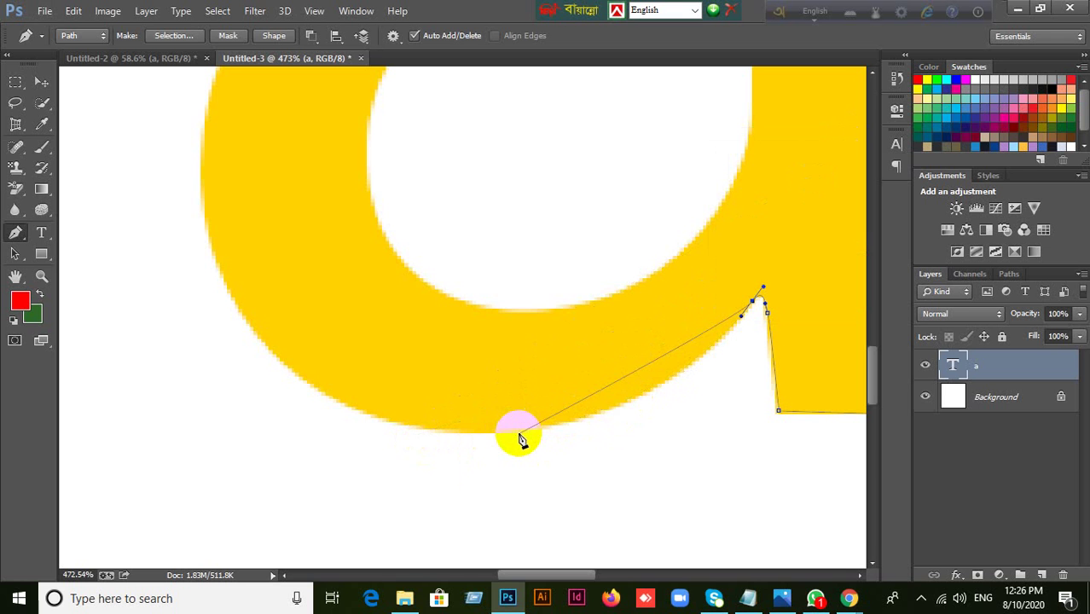
Step: Add an anchor at the bowl's underside with a short outgoing handle, and stretch its incoming handle until the segment follows the curve
left_click_drag(432, 430, 679, 458)
left_click(431, 431)
scroll(467, 452, "up", 1)
scroll(346, 400, "down", 1)
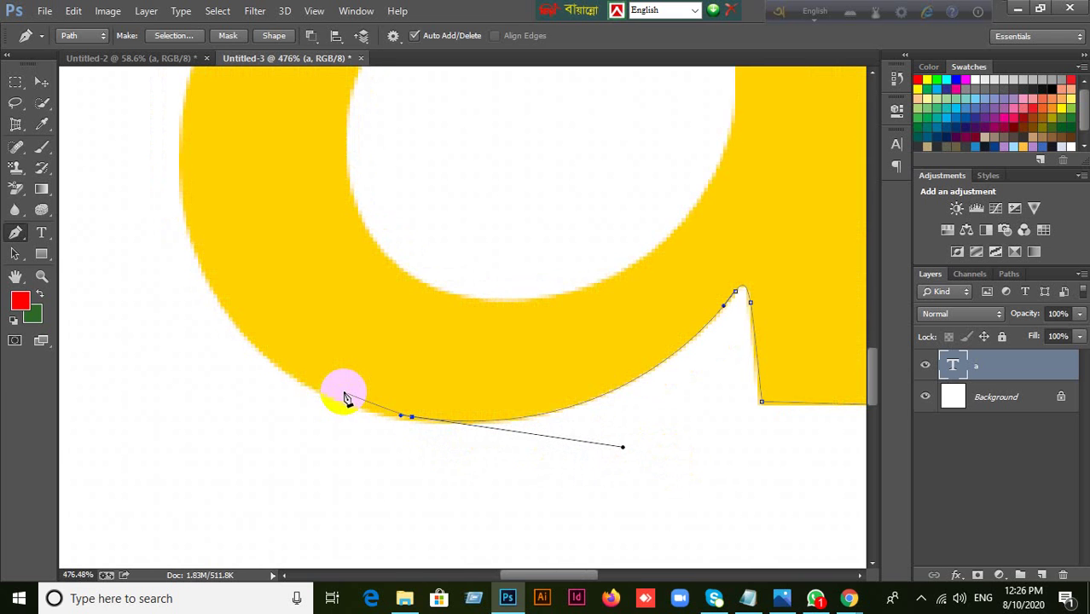
Step: Add an anchor at the bowl's leftmost edge and stretch its incoming handle downward so the segment follows the lower-left curve
scroll(345, 399, "down", 1)
left_click_drag(353, 300, 492, 407)
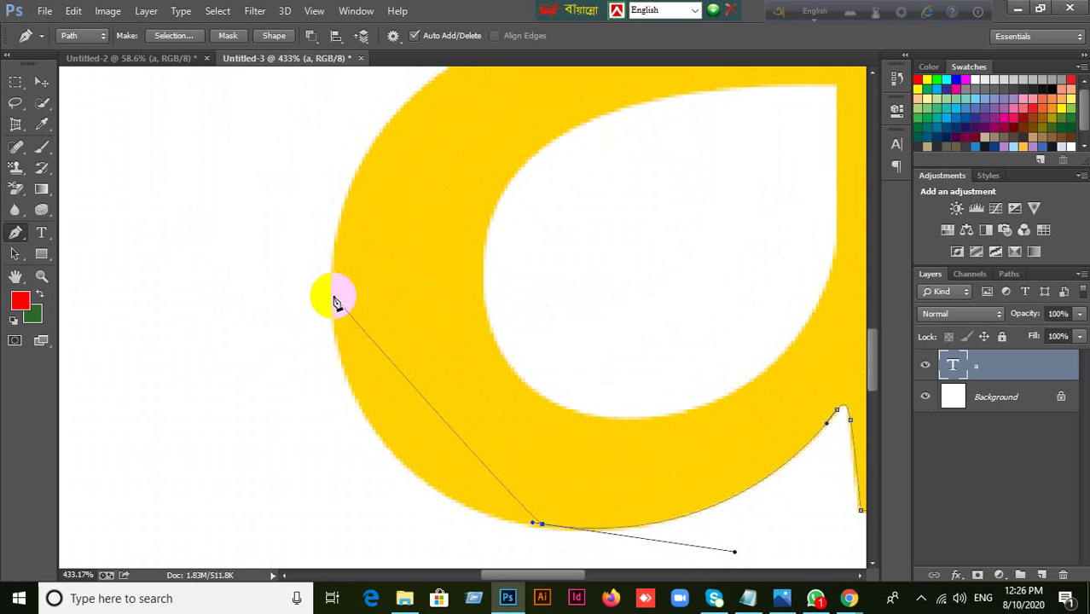
left_click_drag(335, 296, 334, 275)
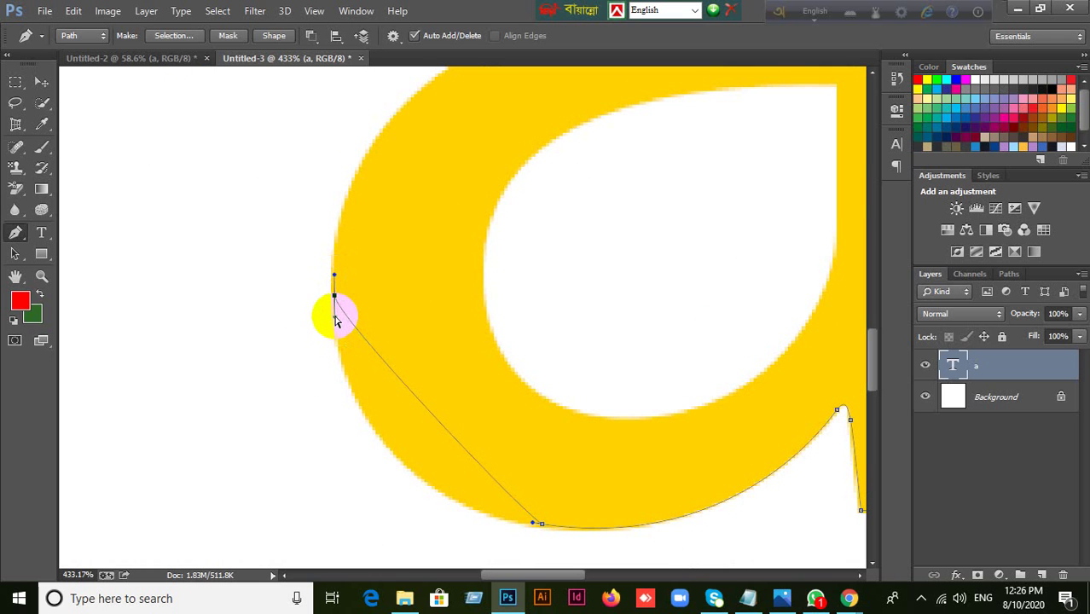
left_click_drag(335, 316, 342, 509)
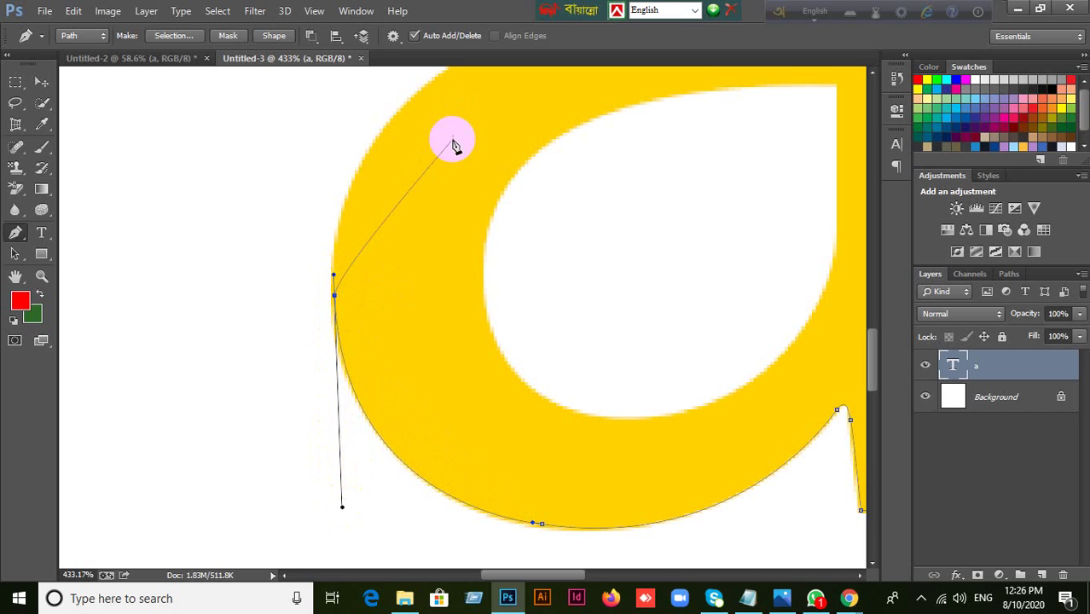
Step: Add an anchor on the bowl's upper outer edge and adjust its long incoming handle until the segment fits the upper-left curve
left_click_drag(442, 176, 336, 273)
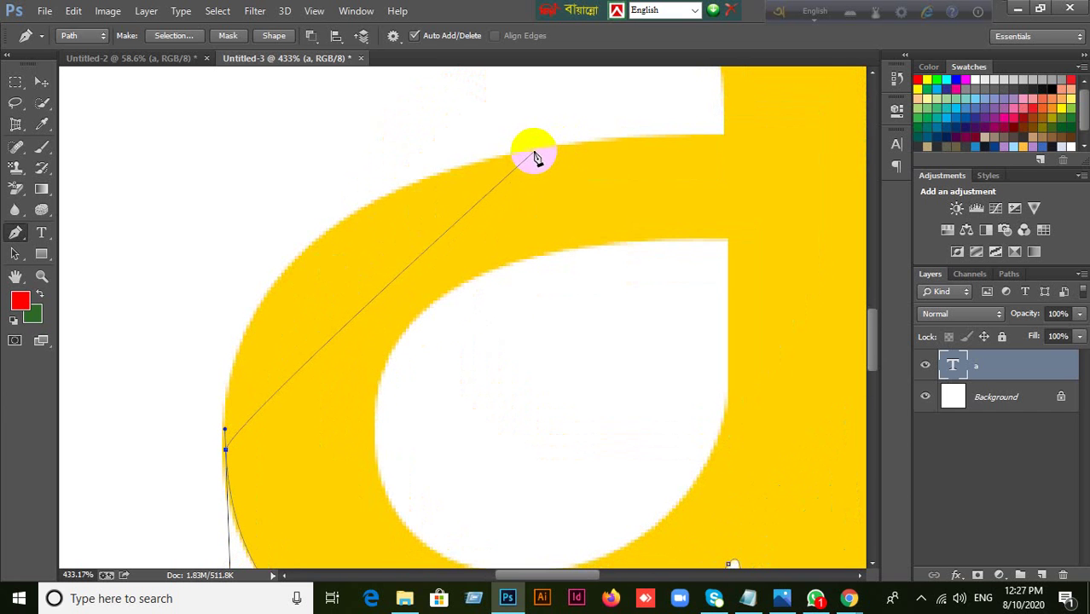
left_click(534, 153)
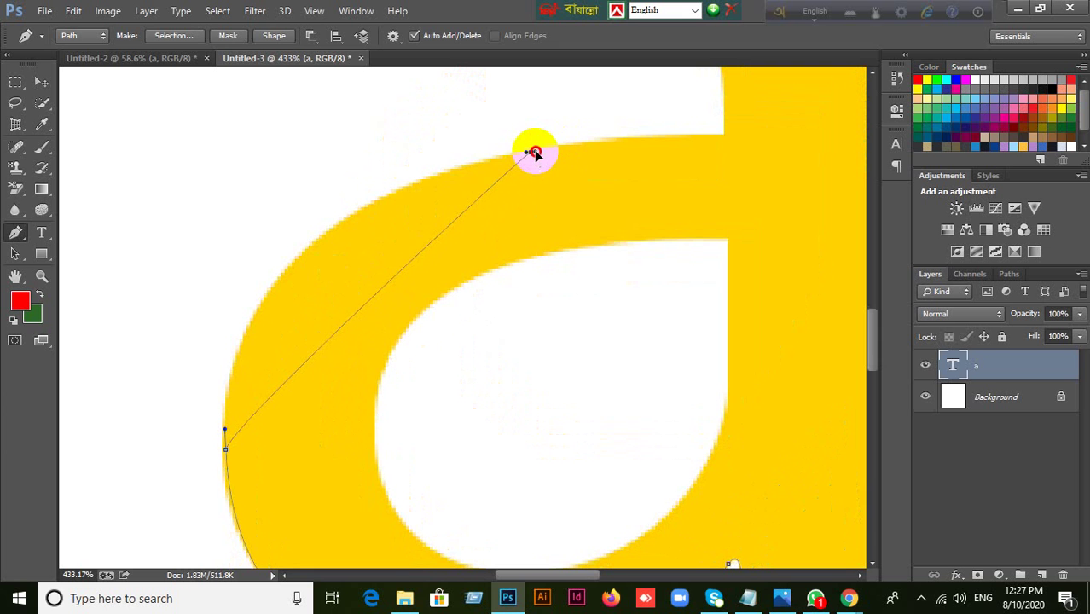
left_click_drag(534, 153, 207, 205)
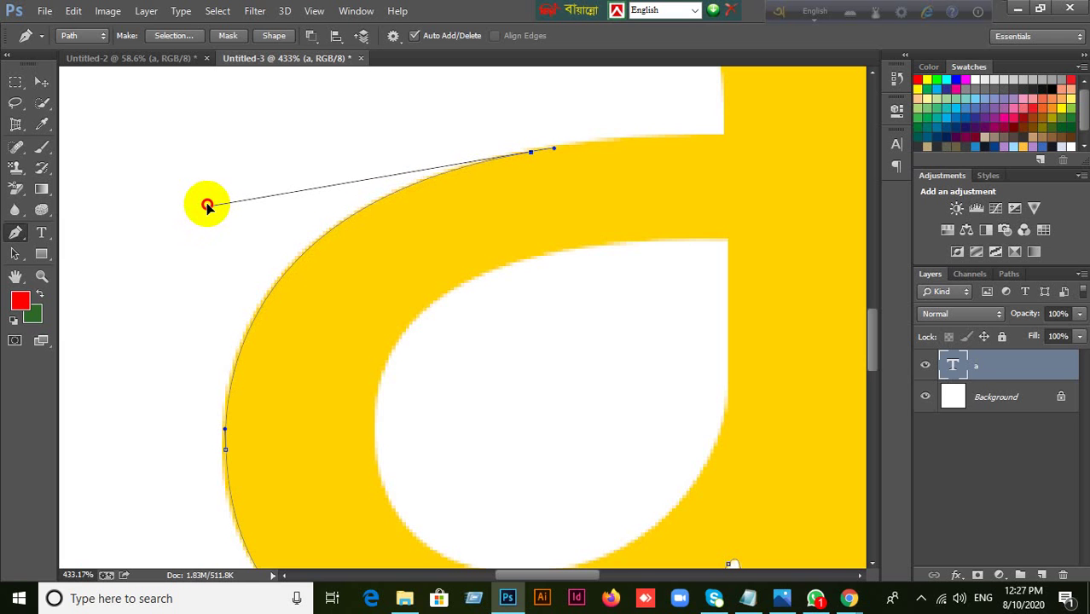
key("ctrl+z")
left_click(508, 158)
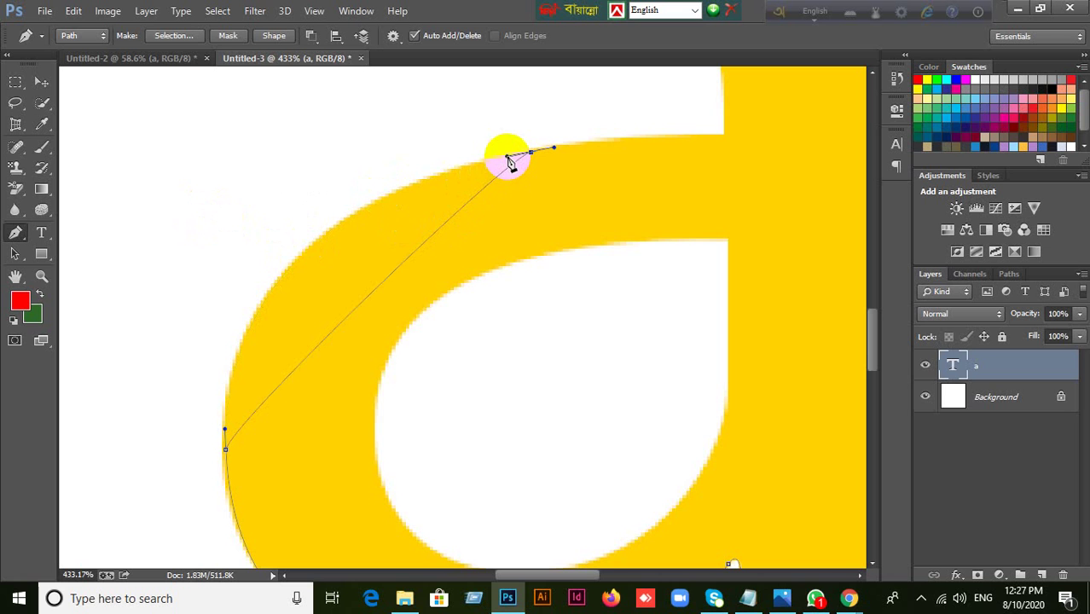
left_click_drag(509, 162, 711, 144)
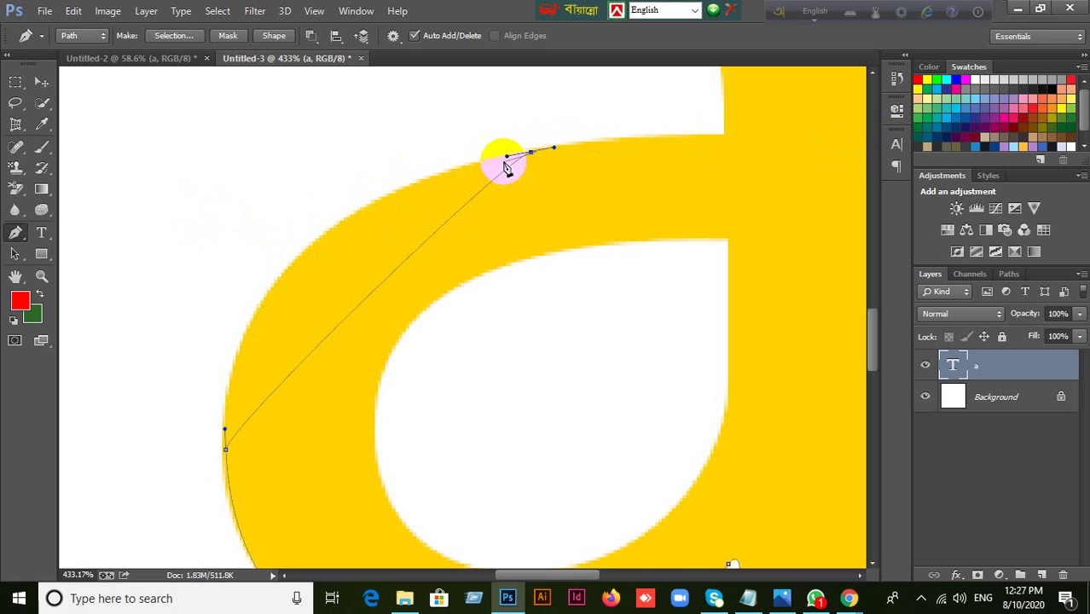
left_click_drag(507, 158, 781, 149)
left_click_drag(499, 163, 206, 208)
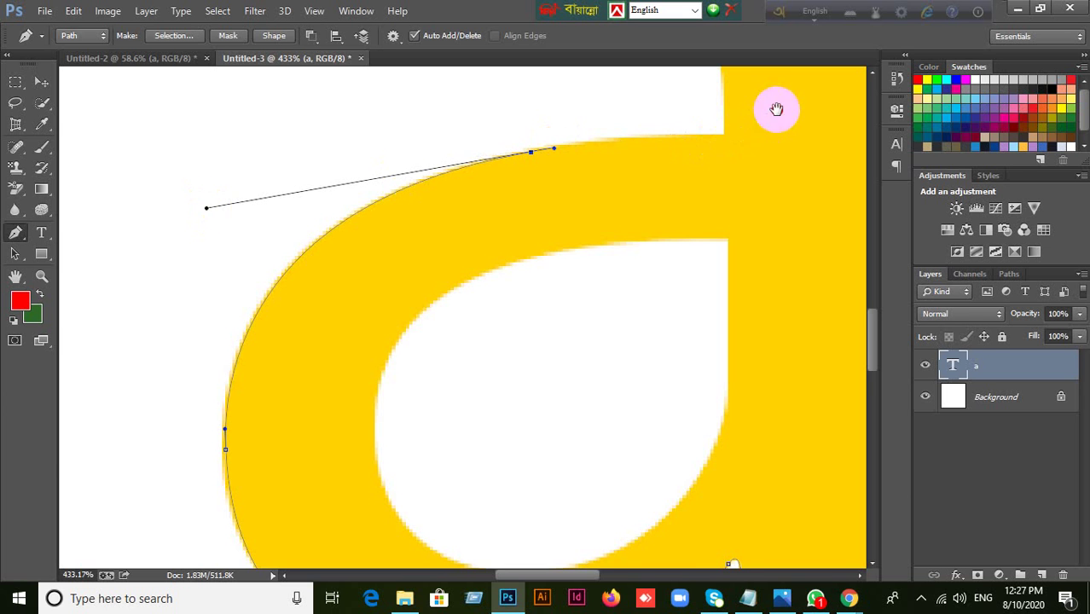
Step: Add a curved anchor at the inner corner where the bowl meets the stem, fit its incoming handle, and turn its outgoing handle upward
left_click_drag(773, 107, 589, 238)
left_click_drag(527, 267, 535, 272)
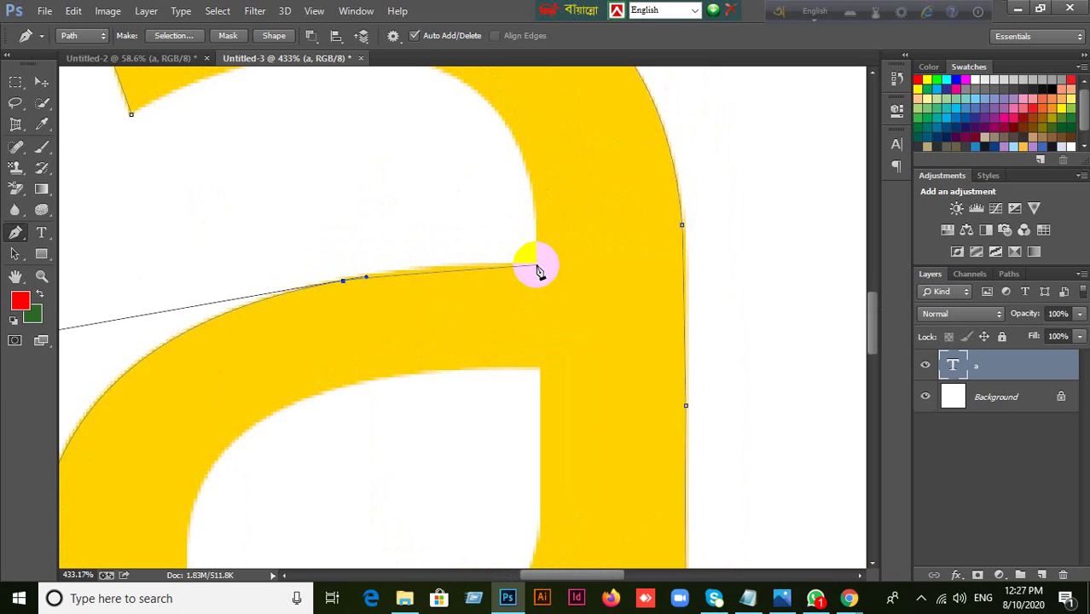
scroll(537, 272, "up", 1)
scroll(537, 273, "up", 1)
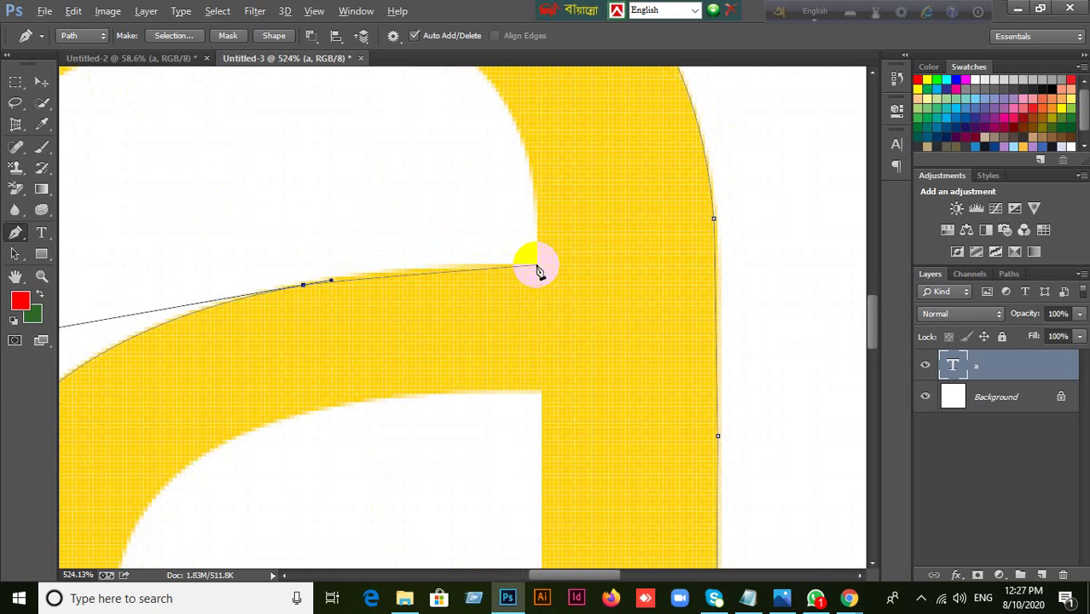
left_click_drag(536, 275, 570, 267)
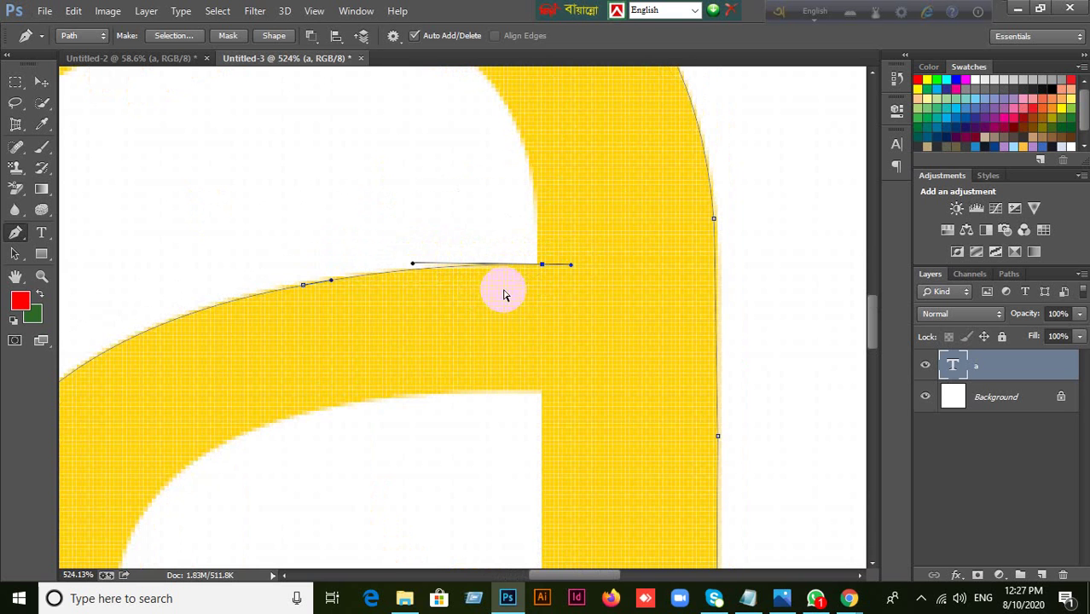
left_click(512, 267)
left_click_drag(512, 269, 410, 268)
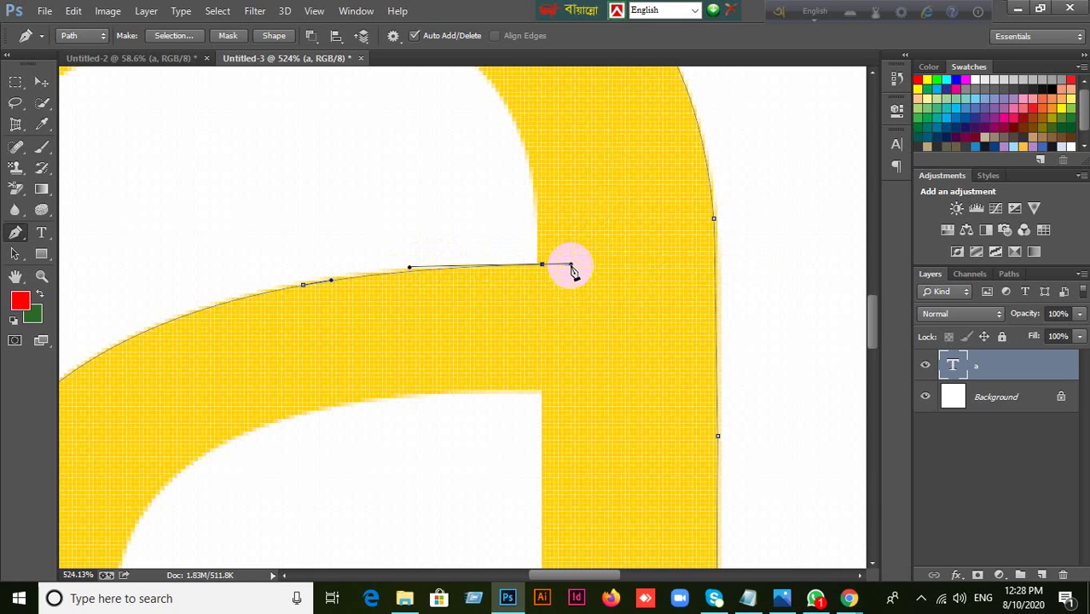
left_click_drag(573, 270, 542, 232)
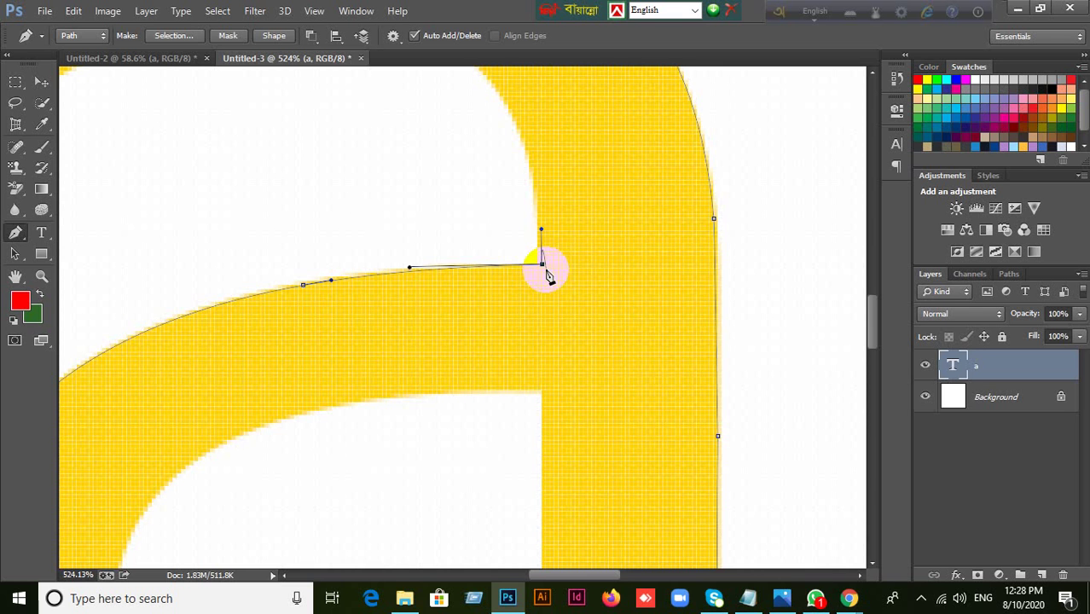
Step: Add a curved anchor on the underside of the top arch, with a long incoming handle following the inner curve and a short outgoing handle
scroll(563, 261, "down", 1)
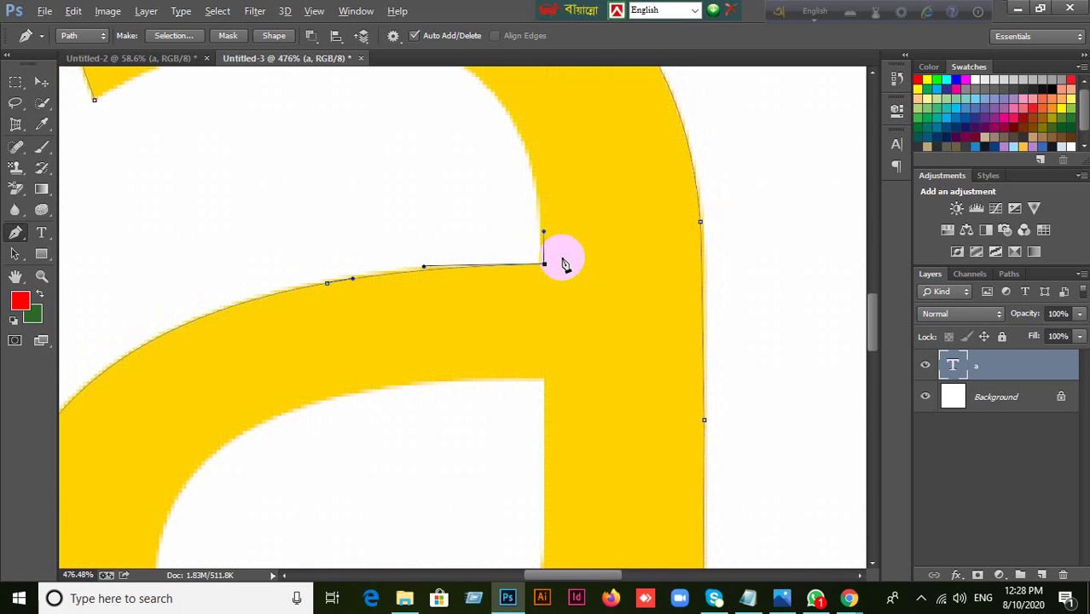
left_click_drag(570, 231, 679, 319)
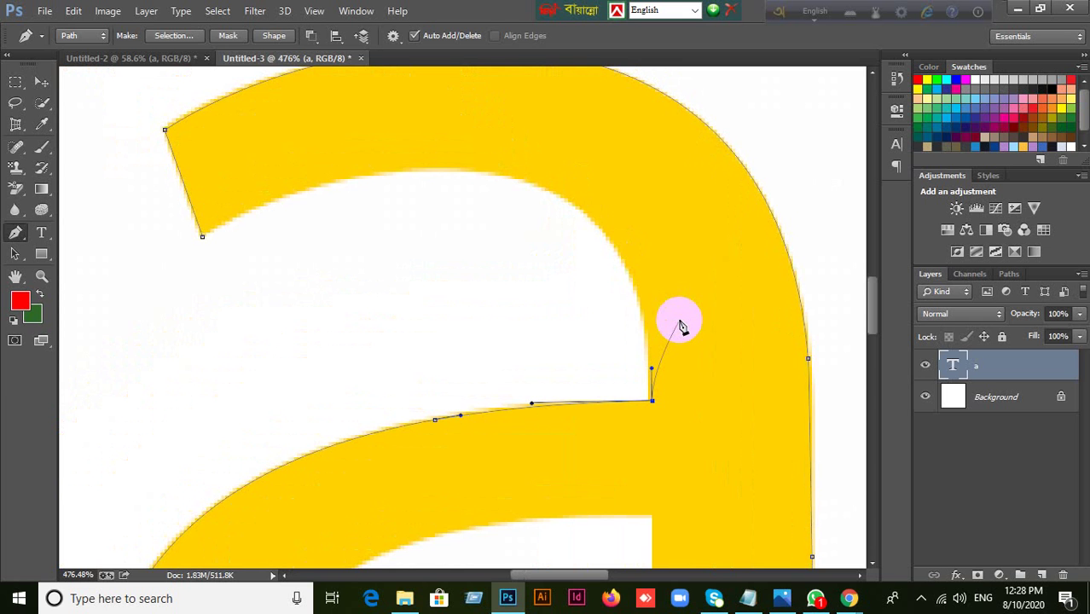
scroll(679, 322, "up", 1)
scroll(677, 319, "down", 1)
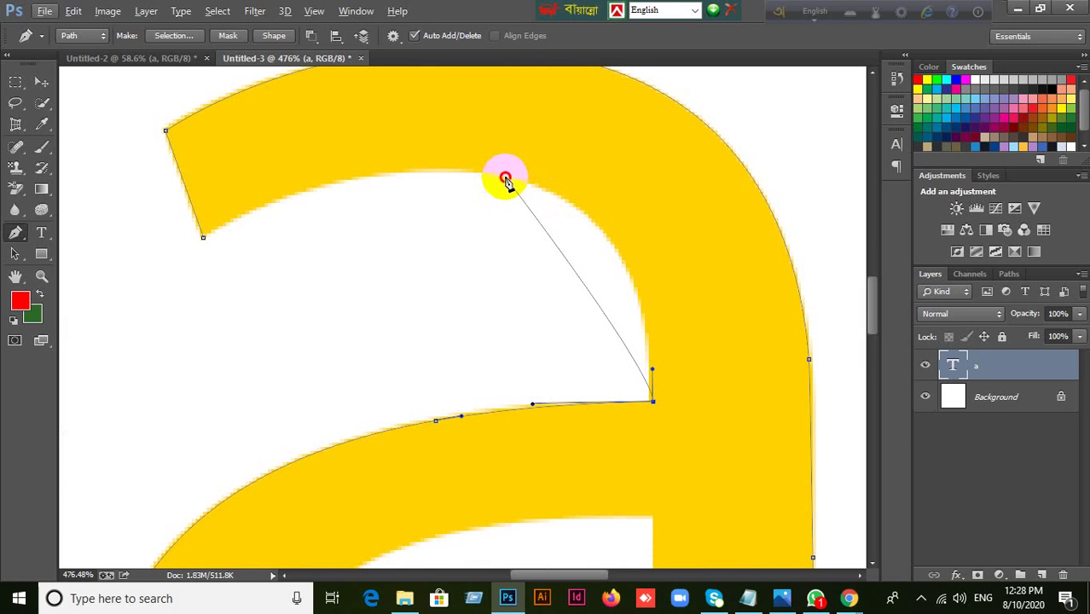
left_click_drag(505, 179, 658, 219)
key("ctrl+z")
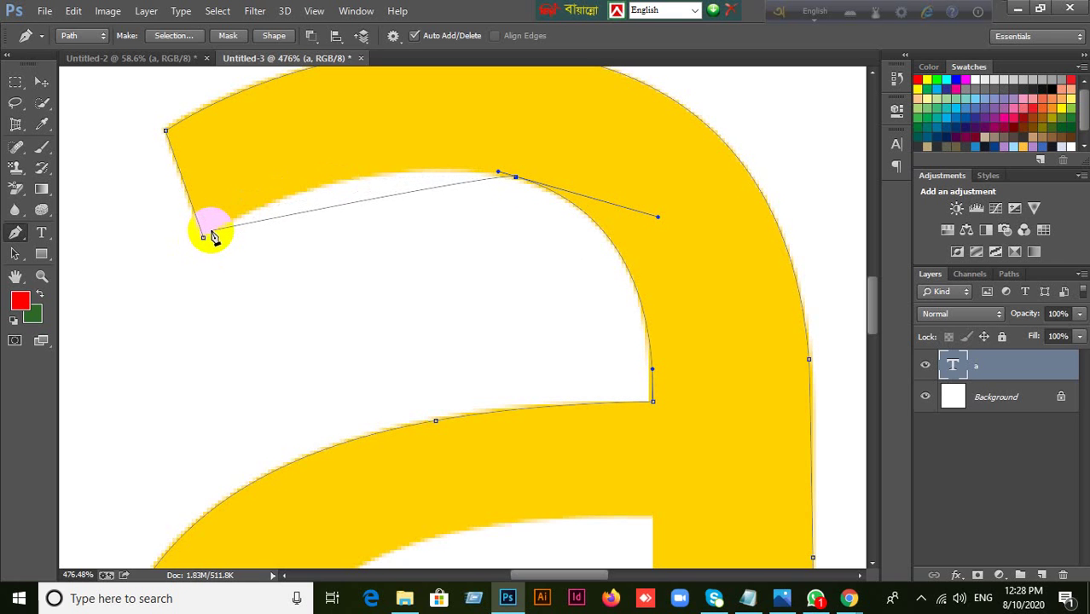
left_click_drag(211, 233, 350, 151)
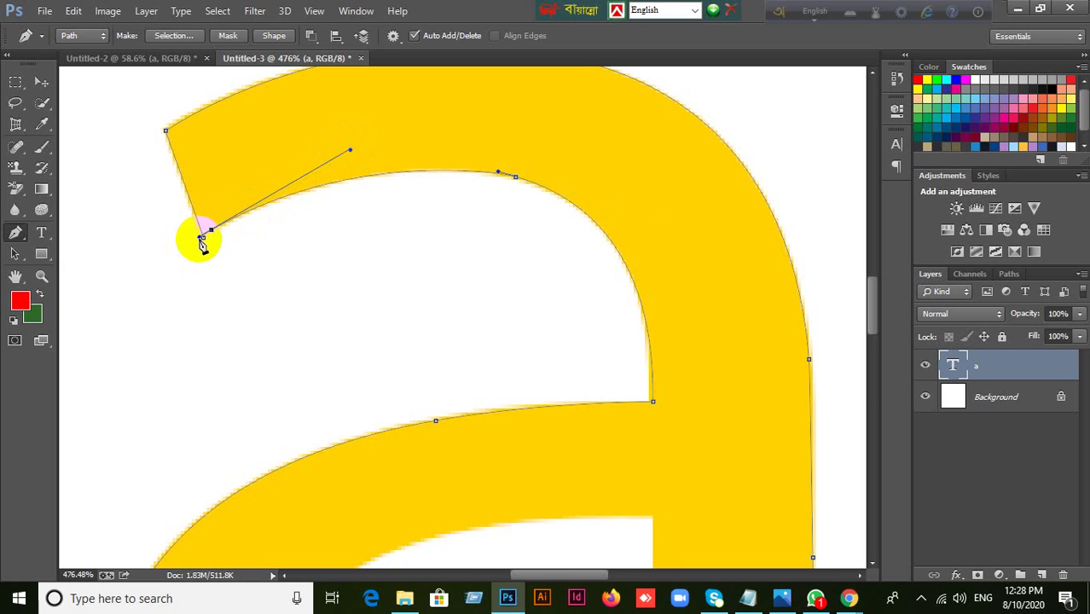
left_click(203, 239, "alt")
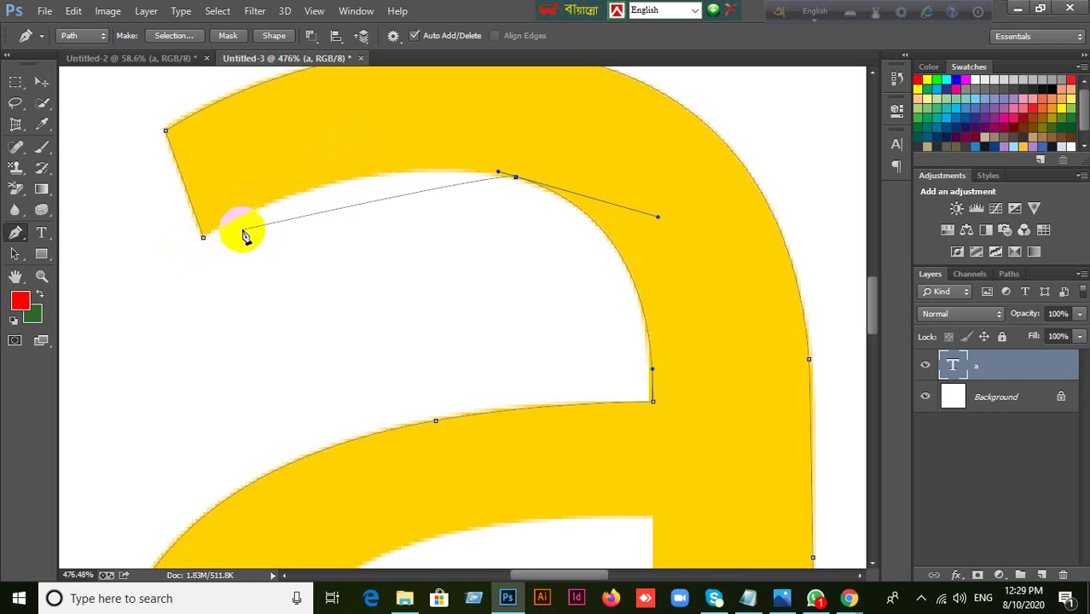
left_click(206, 240)
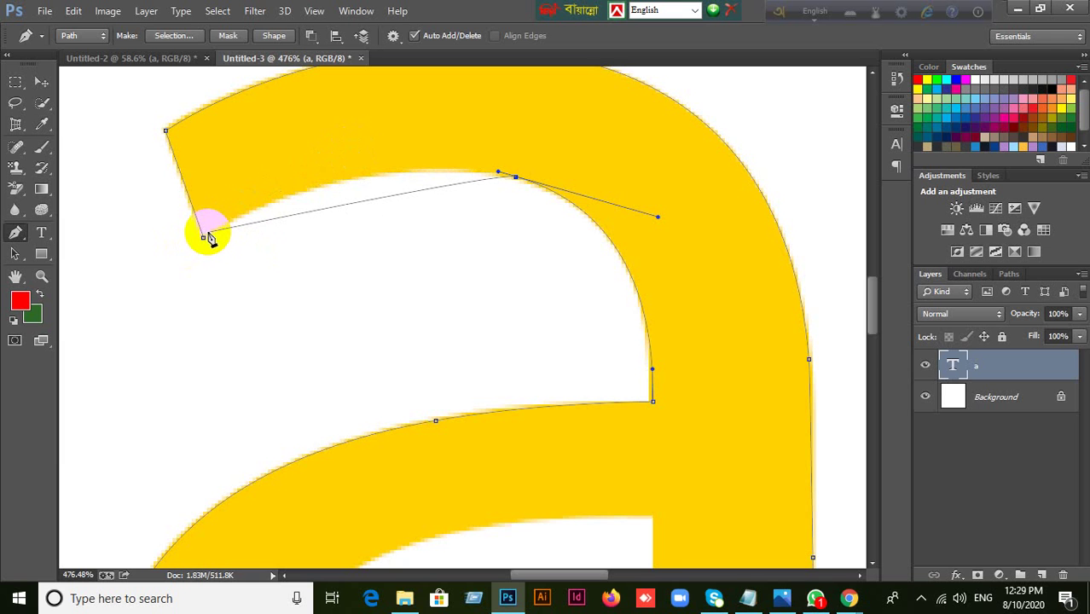
Step: Add a curved anchor beside the lower tip of the arch's end, fit the underside curve, and close the outline at its starting anchor
left_click_drag(208, 237, 351, 146)
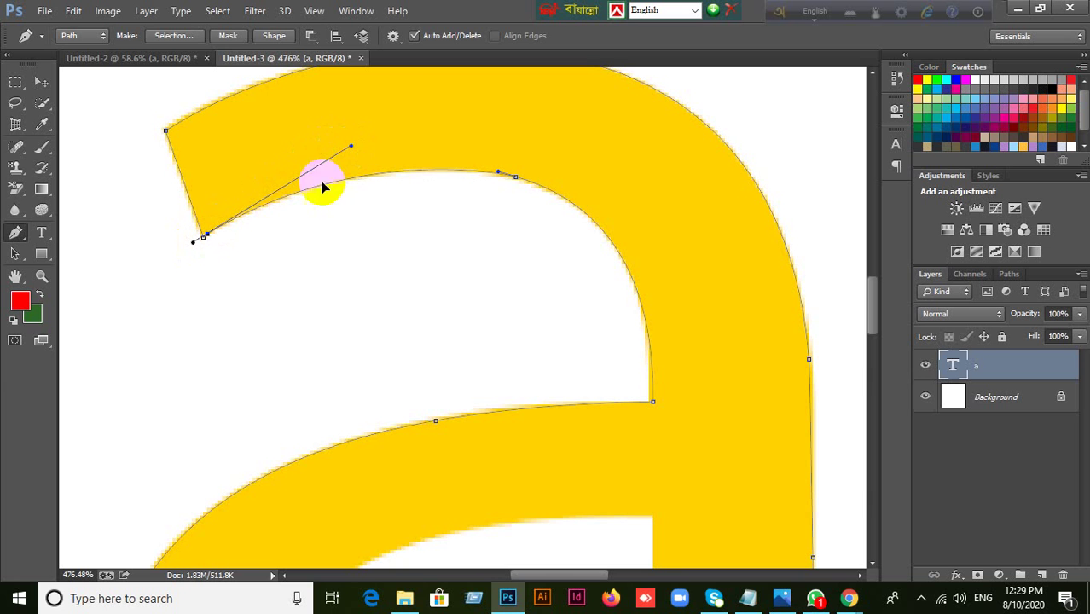
left_click(205, 238)
scroll(246, 371, "down", 3)
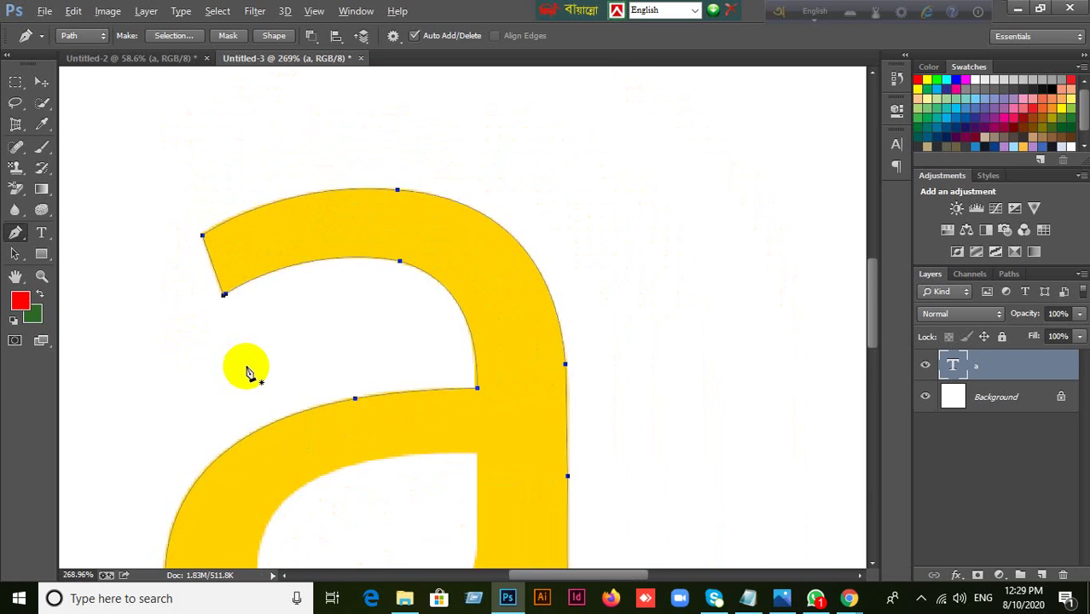
scroll(245, 369, "down", 1)
scroll(246, 367, "up", 2)
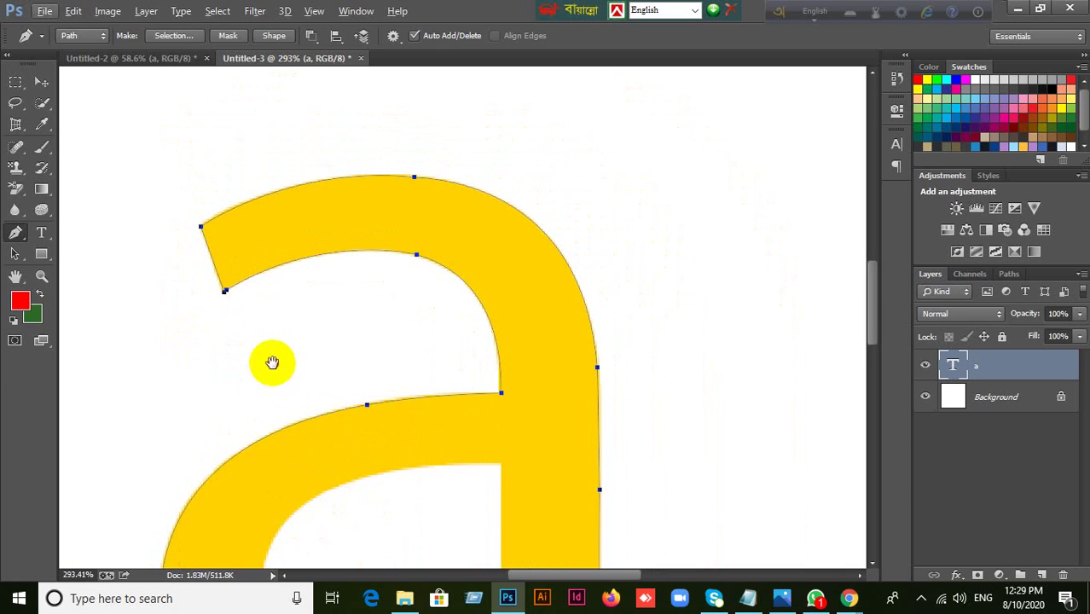
Step: Set the Pen tool's path operation to Exclude Overlapping Shapes for the inner opening of the letter
left_click_drag(272, 362, 322, 171)
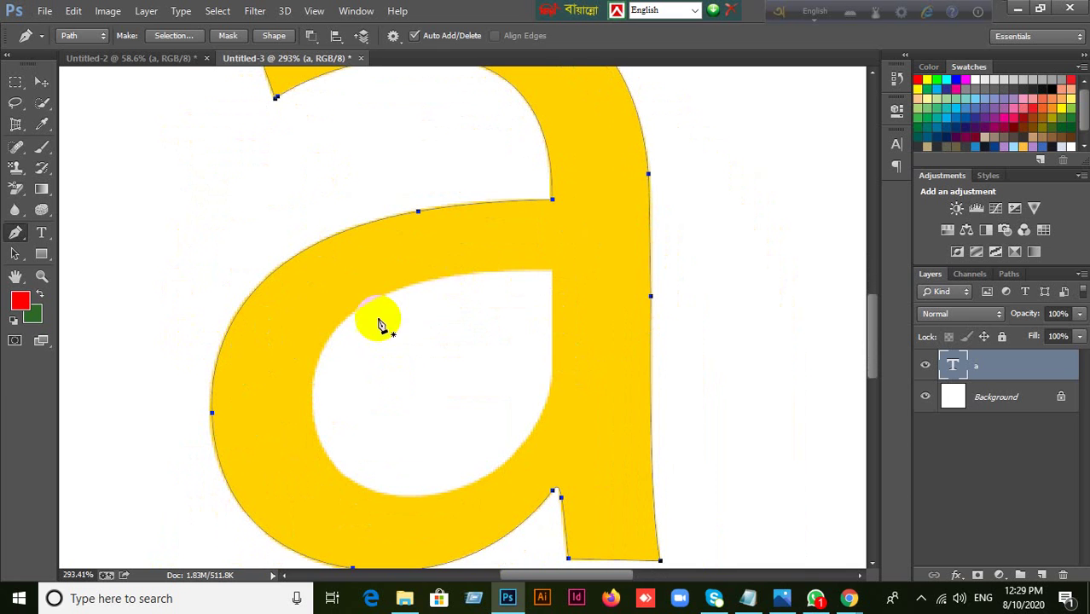
scroll(459, 476, "up", 2)
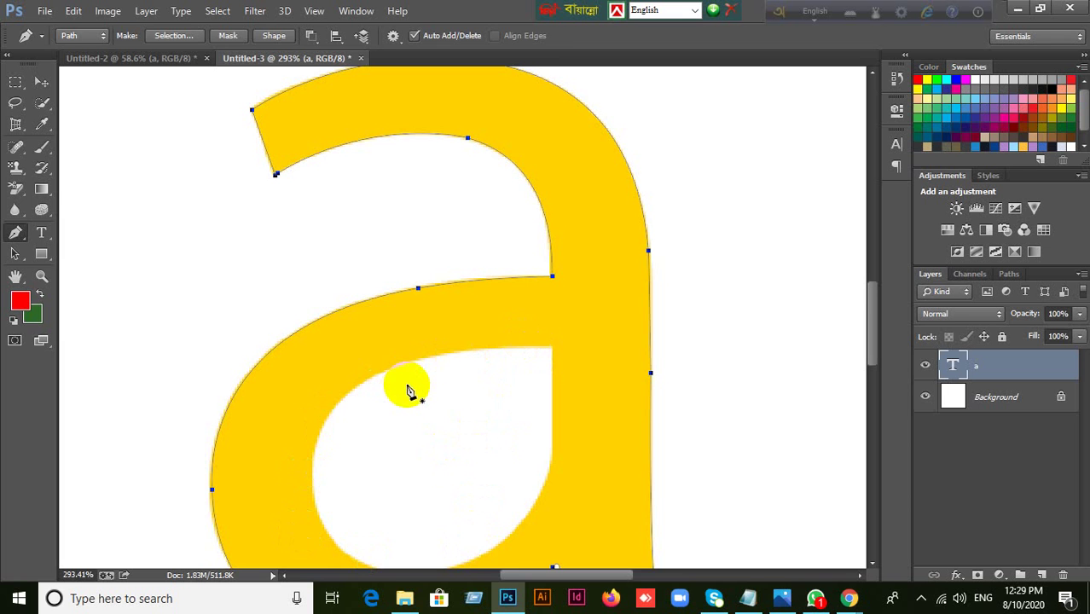
scroll(405, 376, "up", 1)
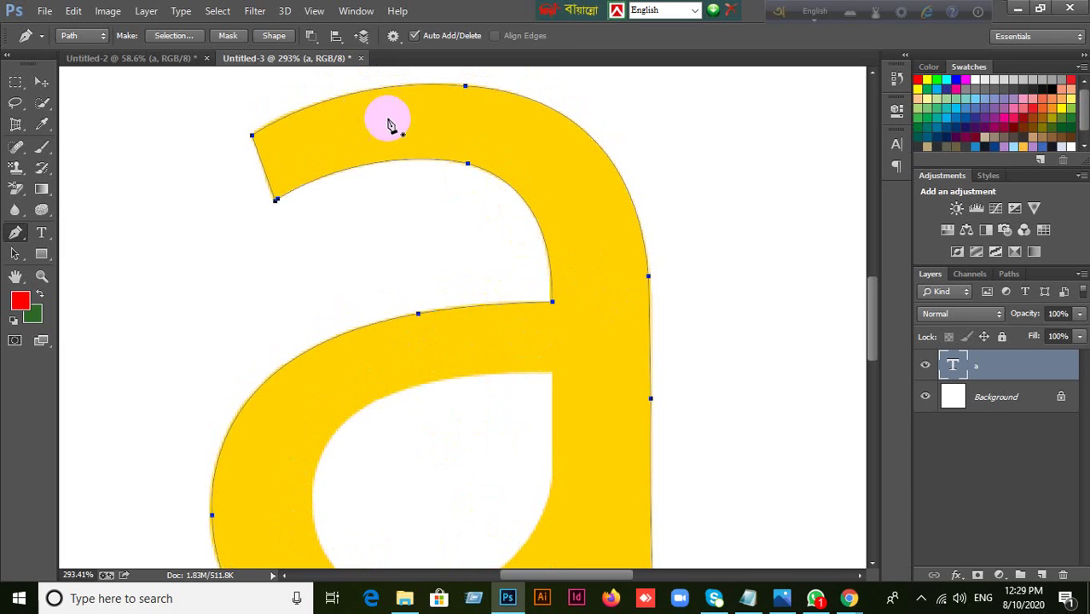
left_click(392, 35)
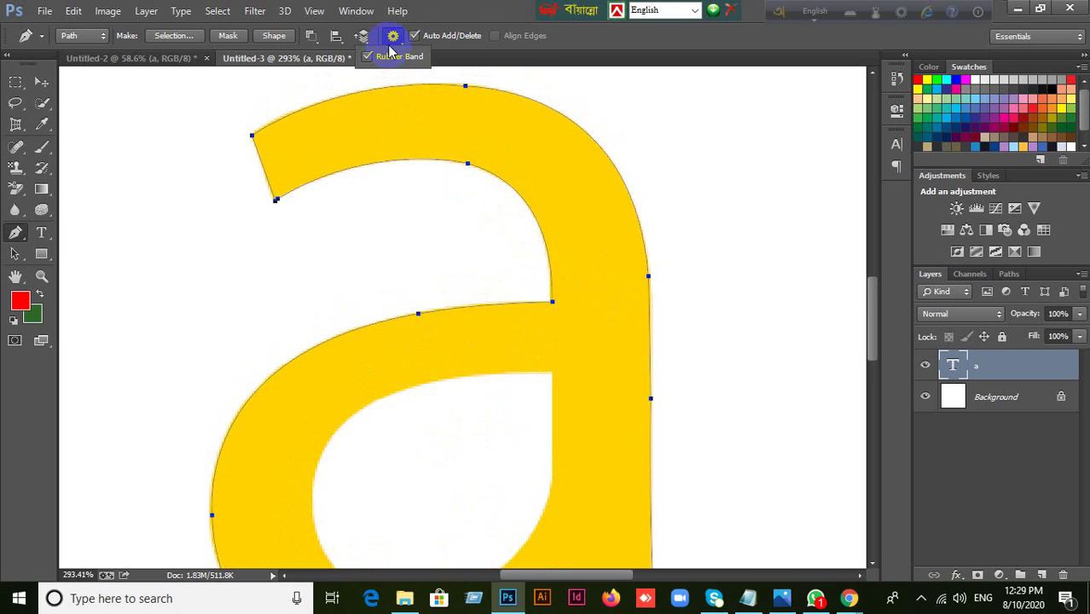
left_click(361, 34)
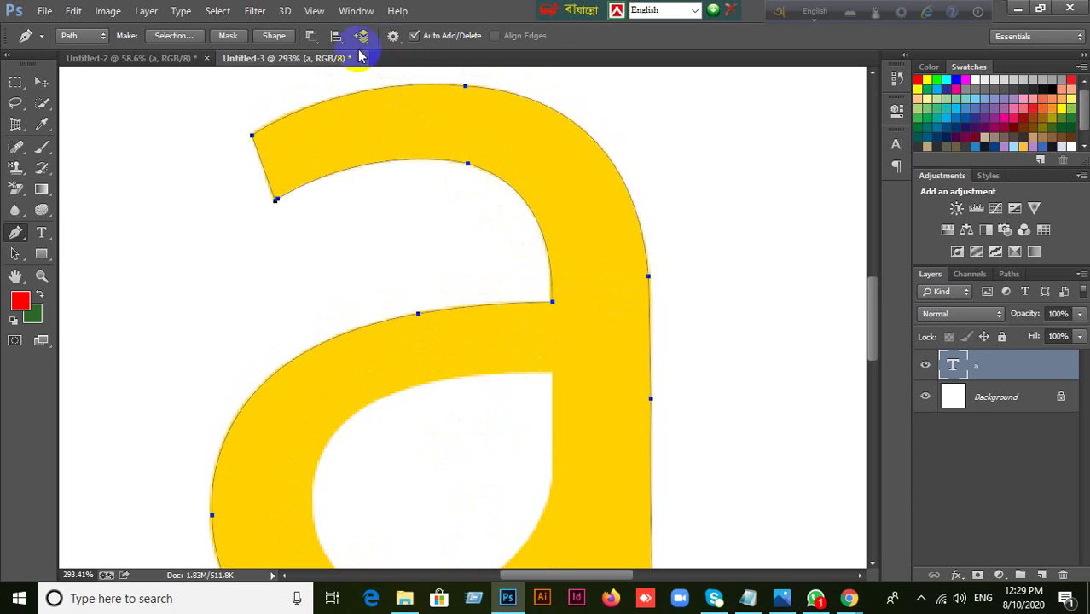
left_click(314, 39)
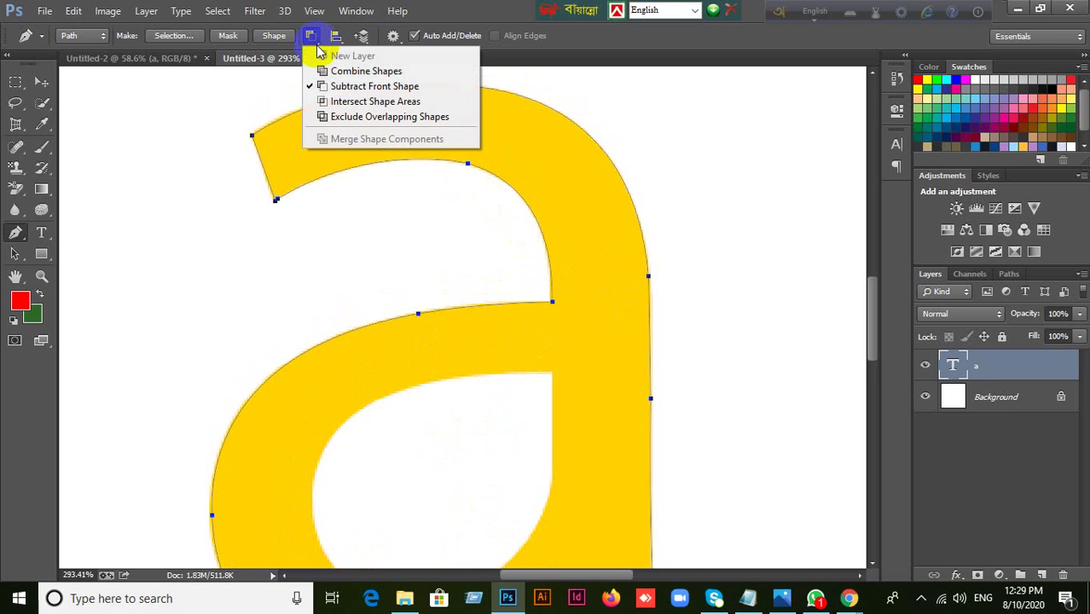
left_click(359, 120)
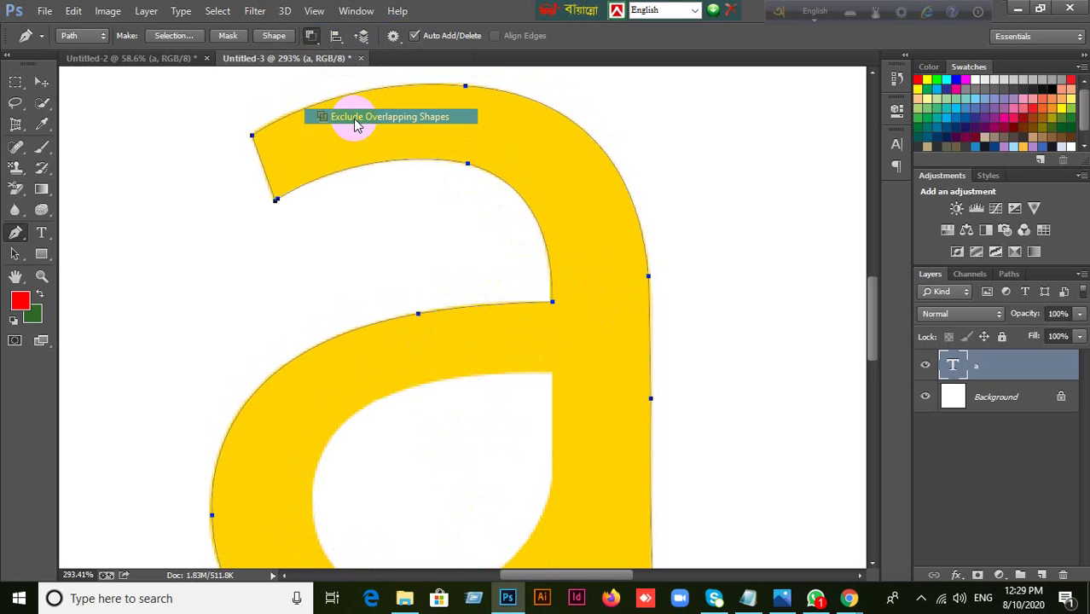
left_click(313, 38)
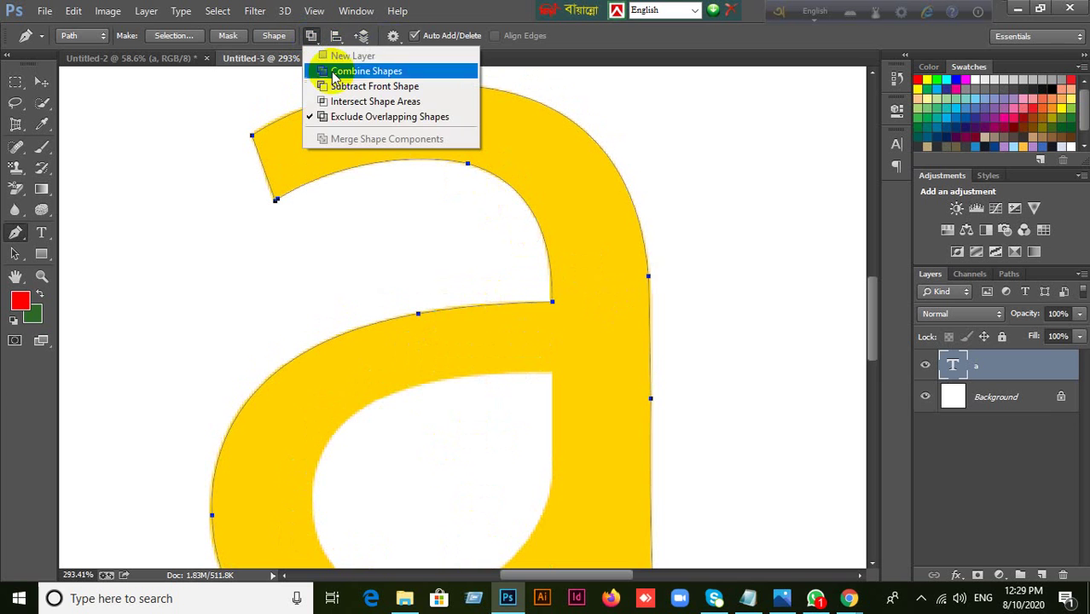
left_click(346, 119)
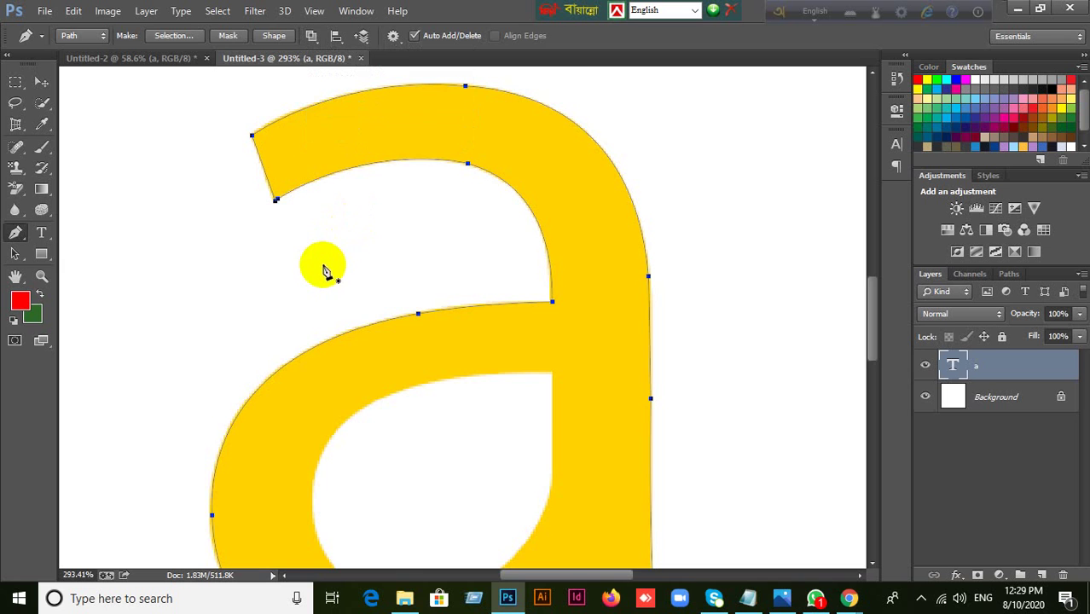
scroll(327, 267, "down", 3)
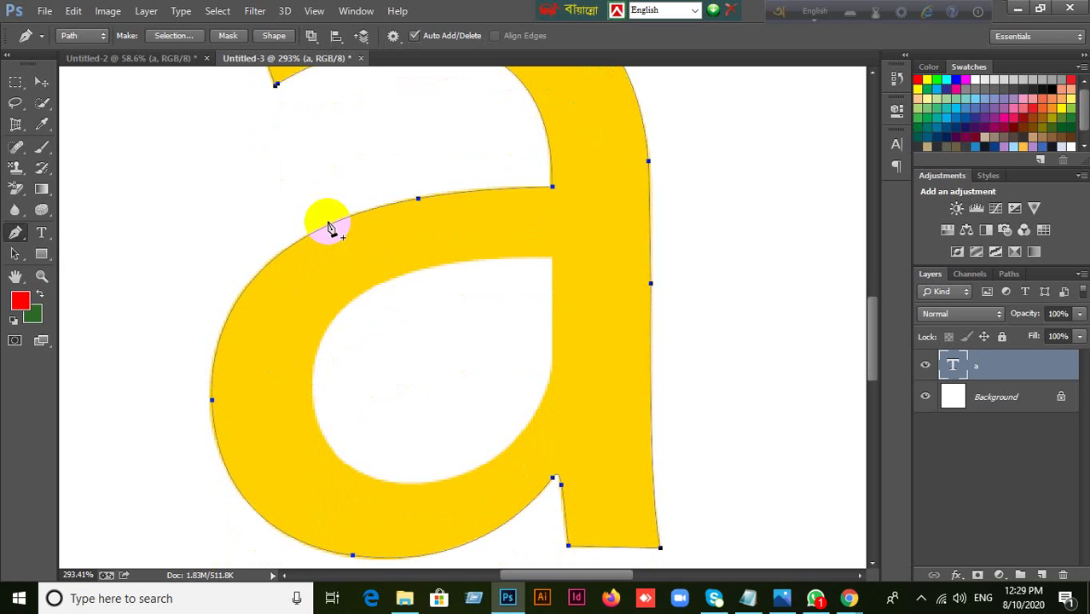
left_click(312, 38)
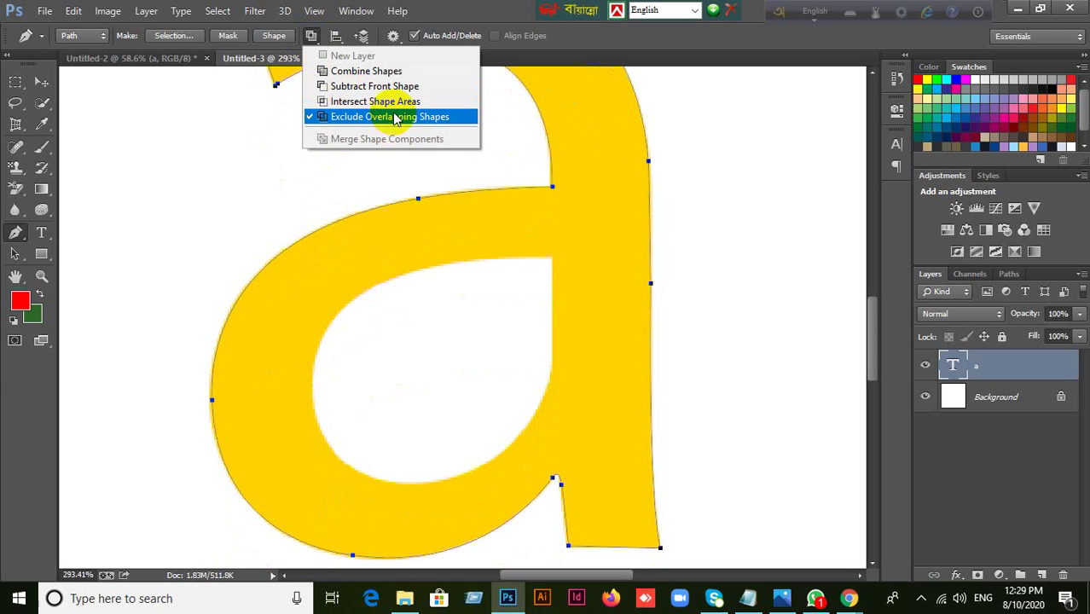
left_click(394, 117)
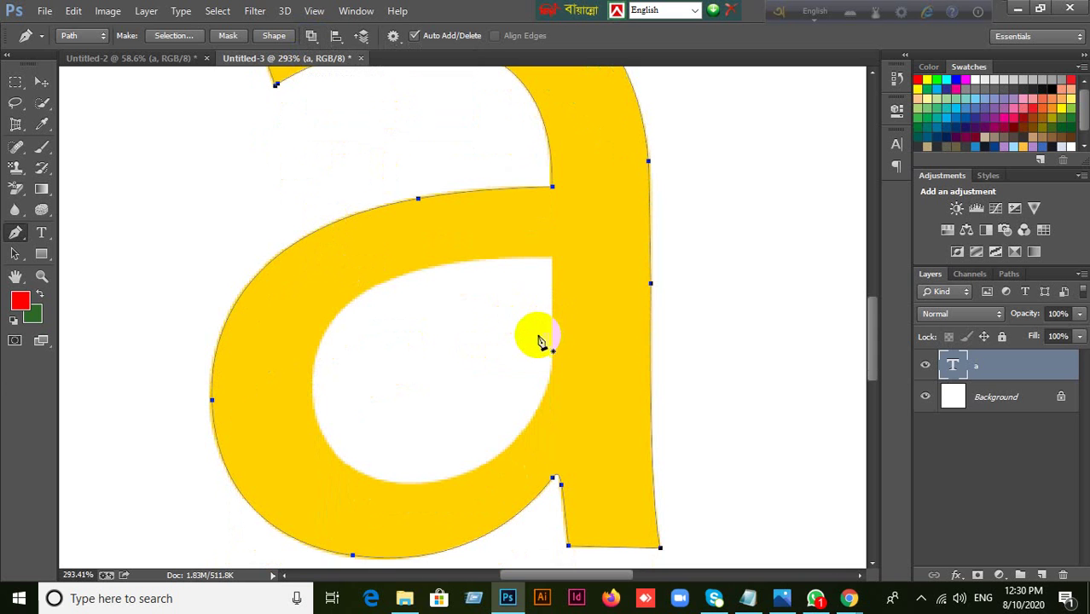
Step: Start the counter's path at its upper corner beside the stem and add a curved anchor where its straight side bends into the bowl
scroll(539, 337, "up", 1)
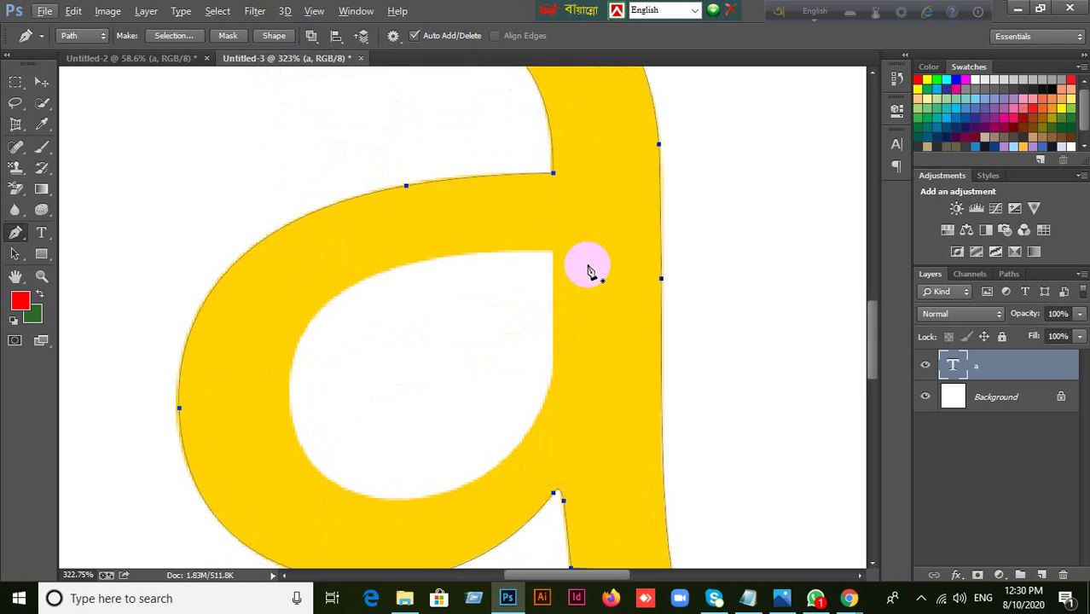
scroll(584, 317, "up", 1)
scroll(568, 253, "up", 1)
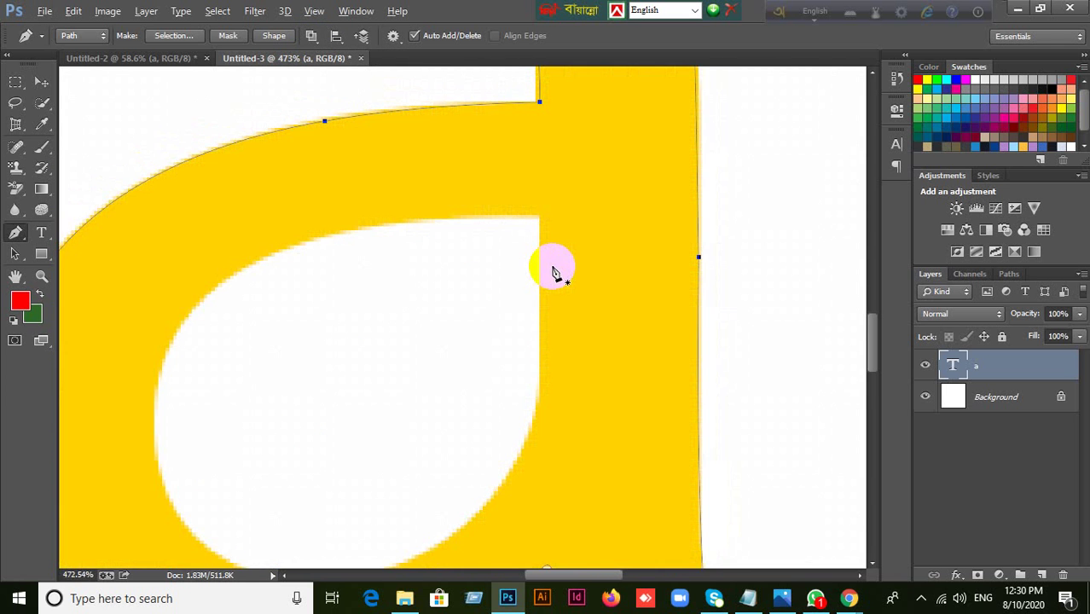
scroll(552, 274, "up", 1)
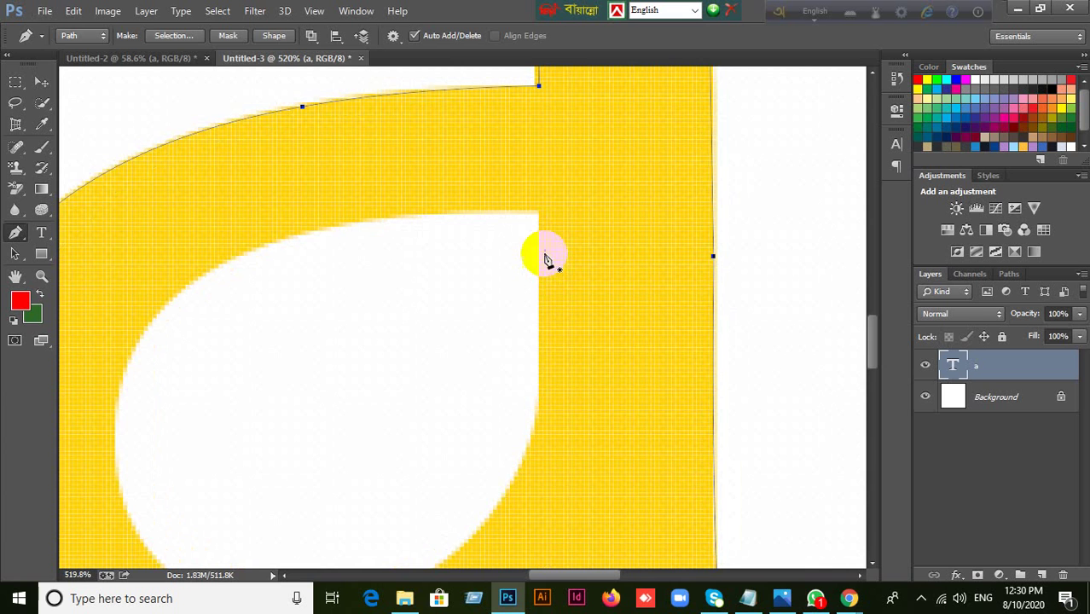
left_click(543, 210)
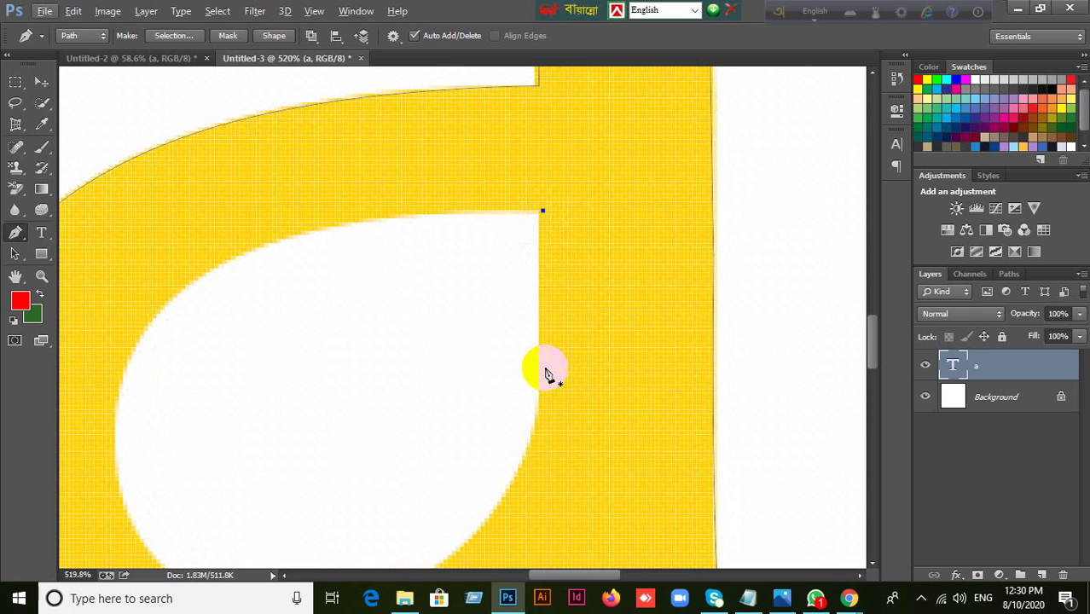
scroll(550, 405, "down", 1)
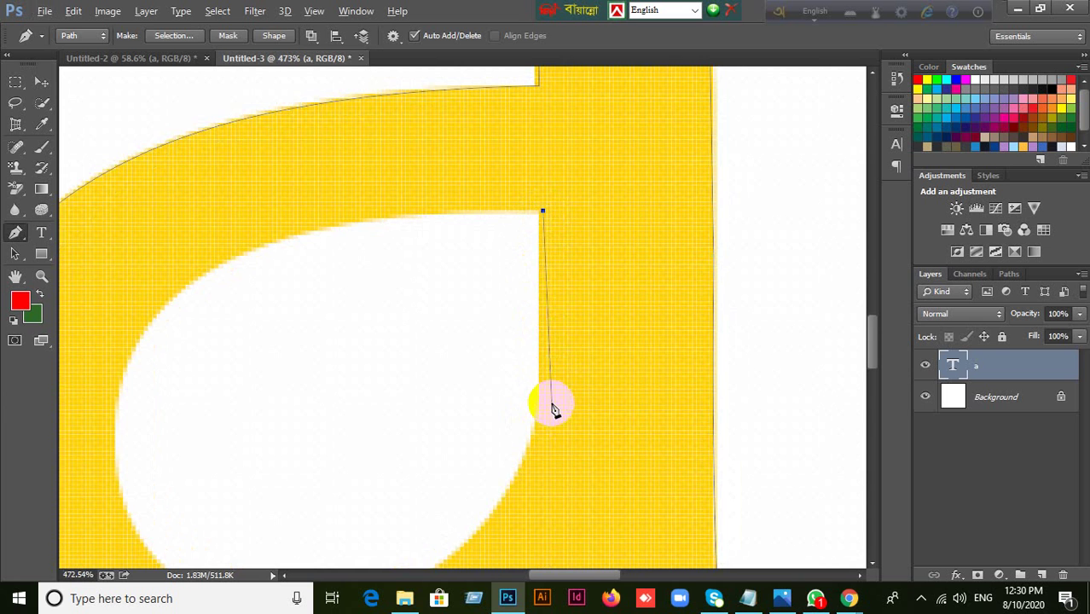
left_click_drag(548, 418, 590, 358)
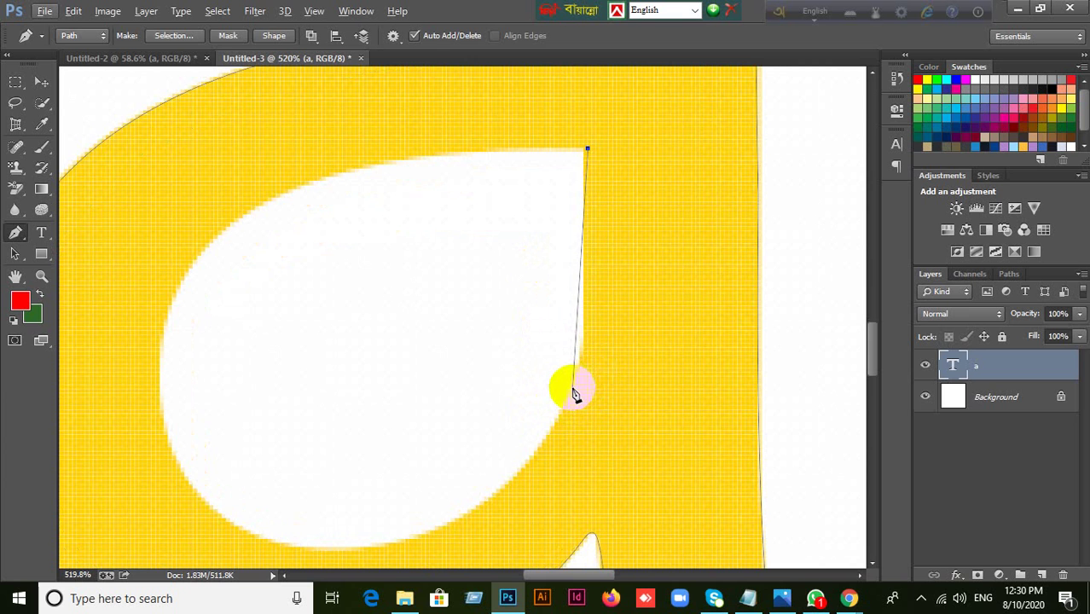
left_click(570, 400)
left_click_drag(570, 401, 589, 357)
Step: Add a curved anchor at the counter's bottom, with a long incoming handle fitting the lower curve and a short outgoing handle
left_click_drag(564, 479, 645, 360)
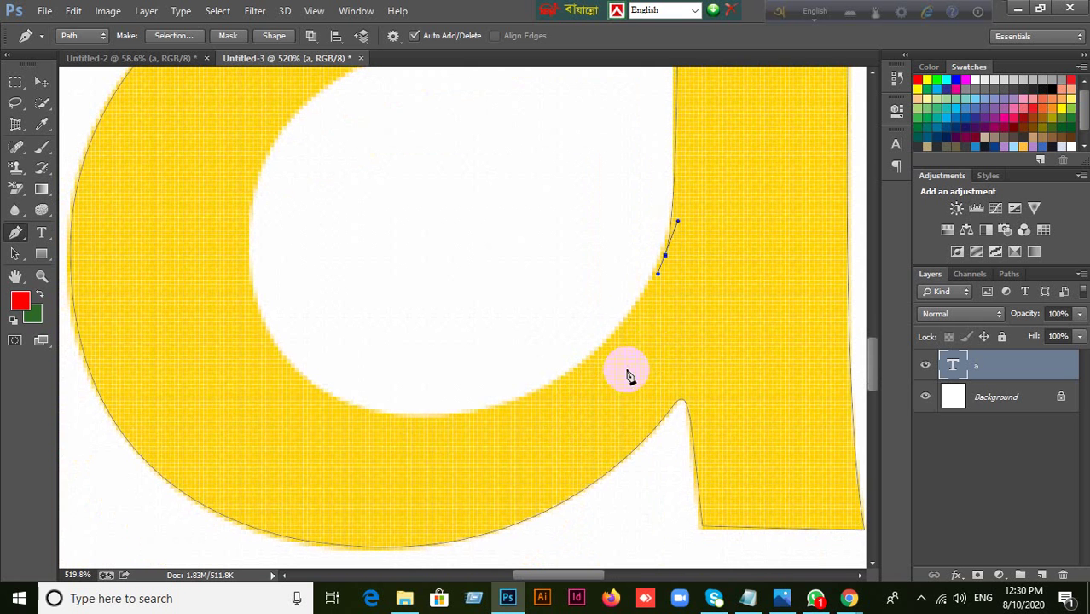
left_click(405, 429)
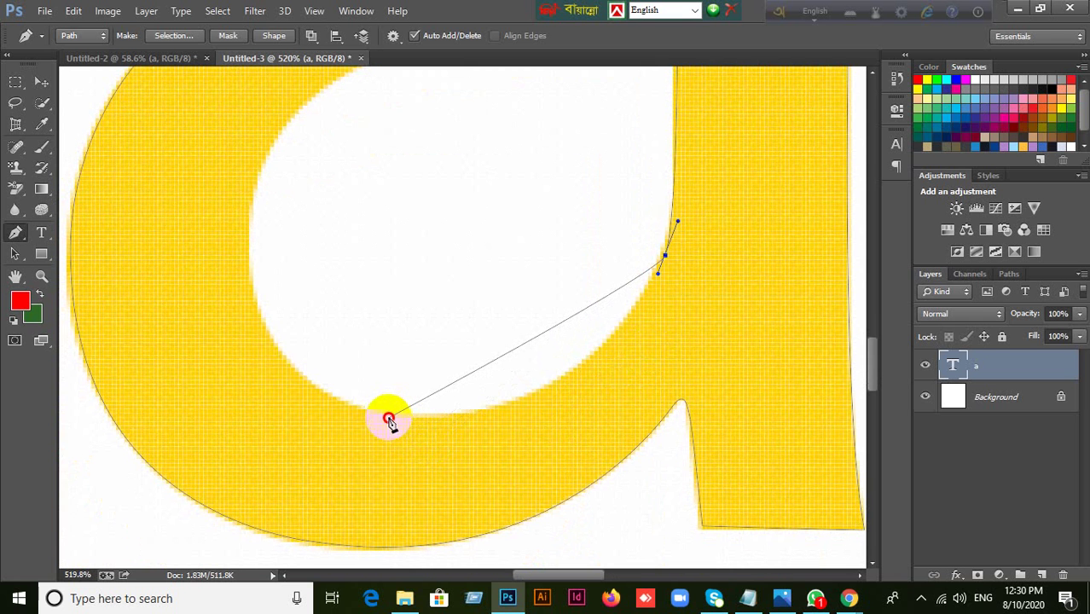
left_click_drag(389, 421, 402, 419)
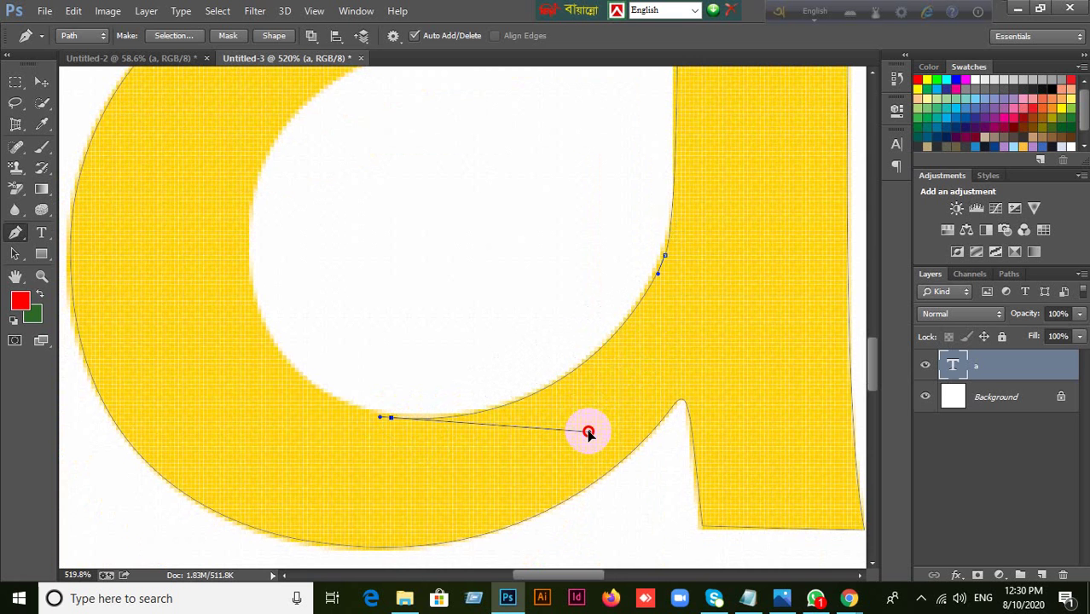
left_click_drag(589, 433, 589, 431)
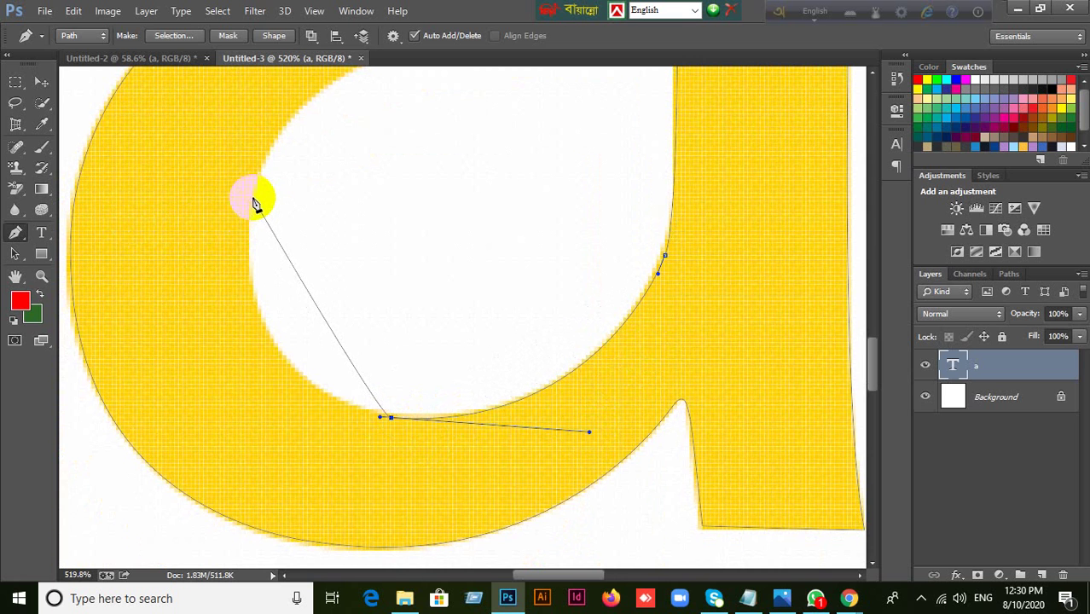
Step: Add a curved anchor on the counter's outer side, with a long incoming handle fitting the bowl curve and a short outgoing handle
left_click_drag(250, 200, 249, 178)
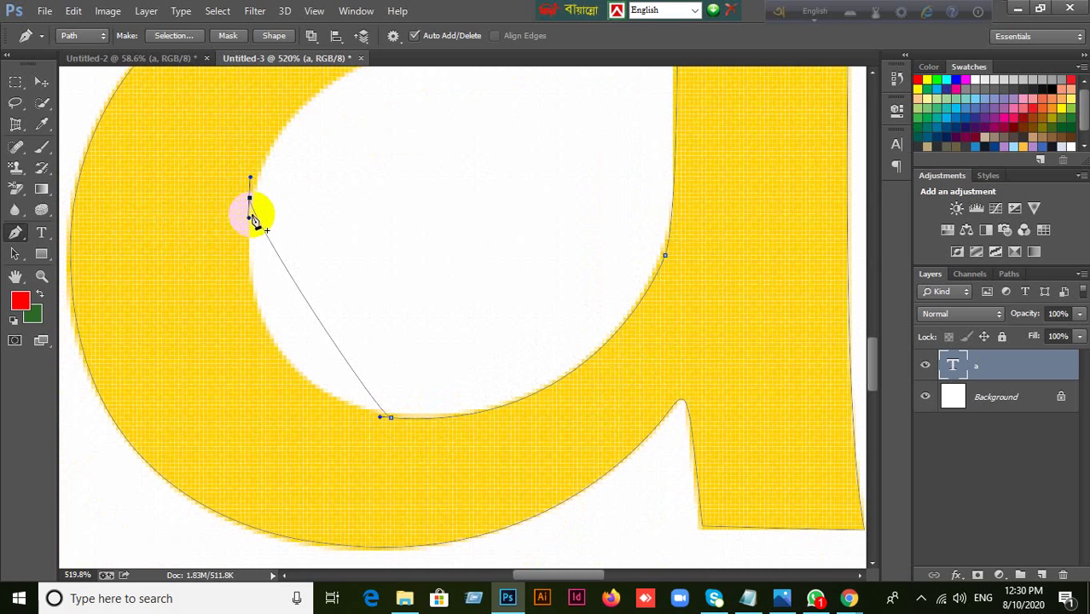
left_click_drag(250, 220, 236, 377)
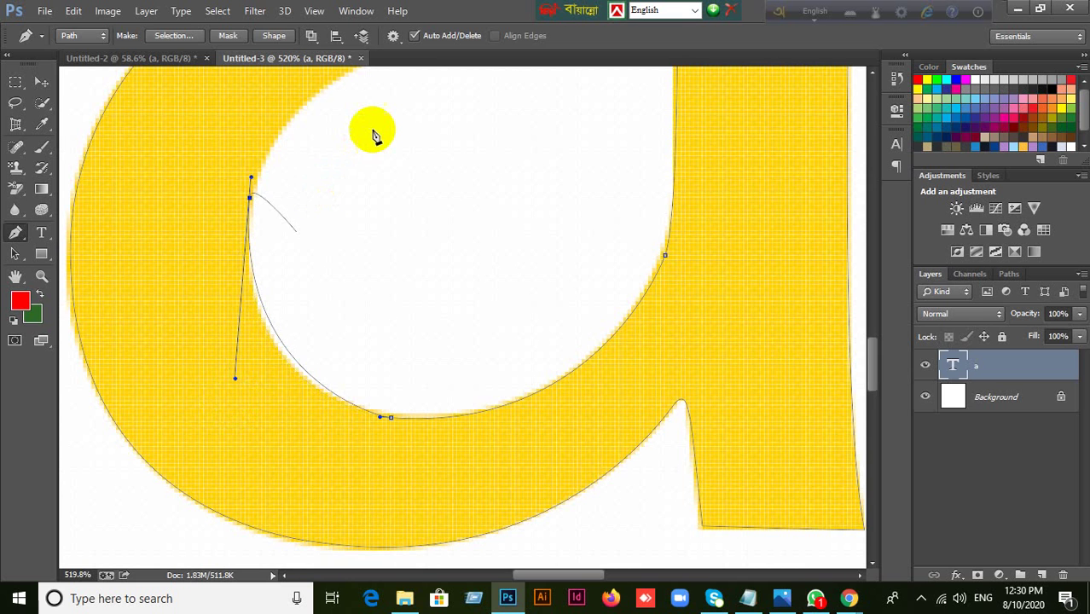
key("ctrl+z")
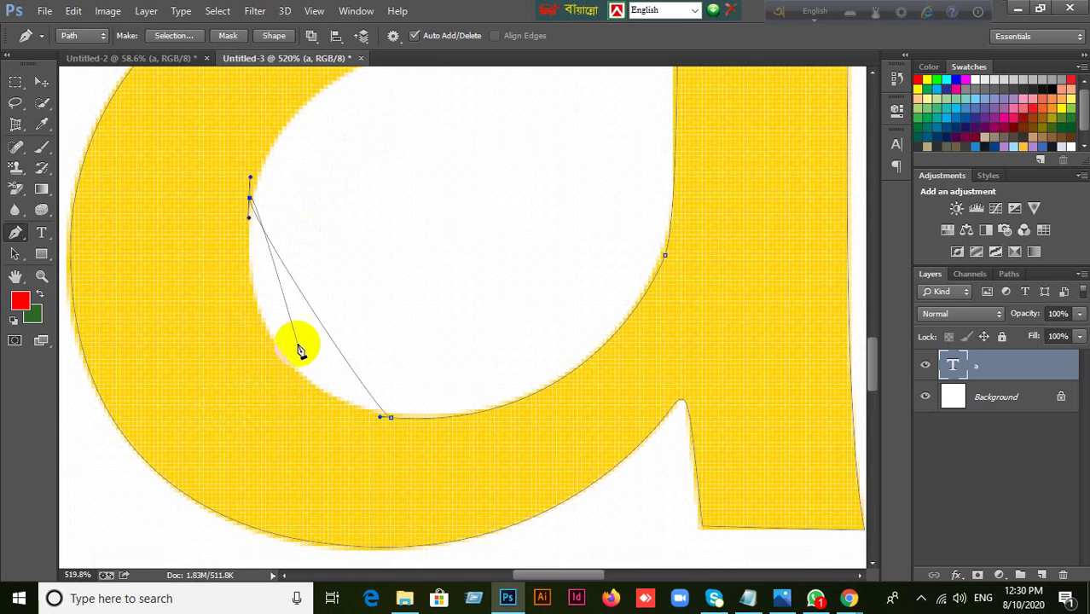
left_click(247, 220)
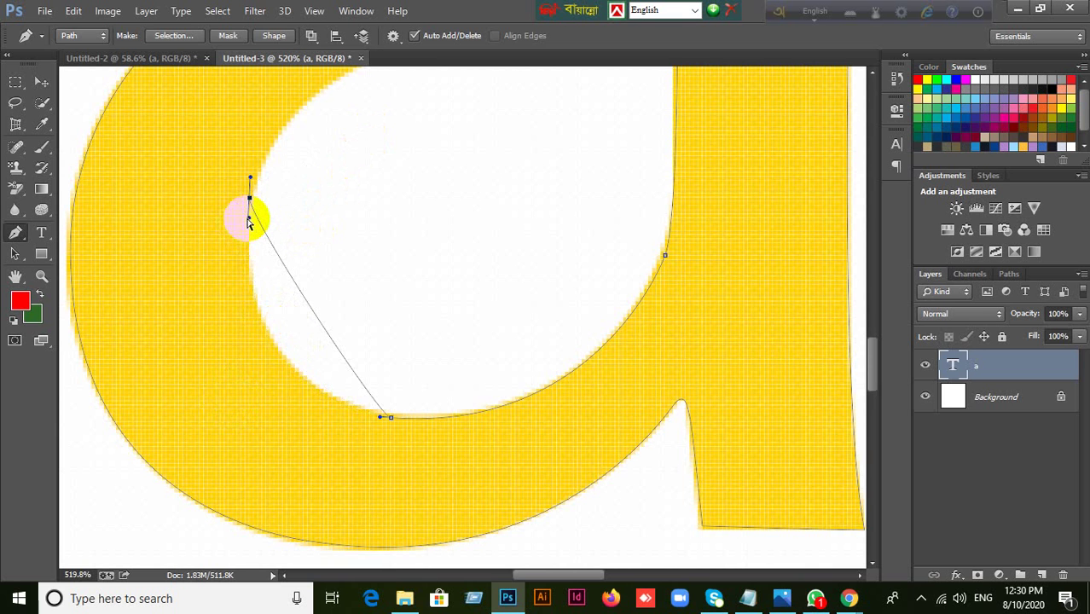
left_click_drag(250, 222, 226, 398)
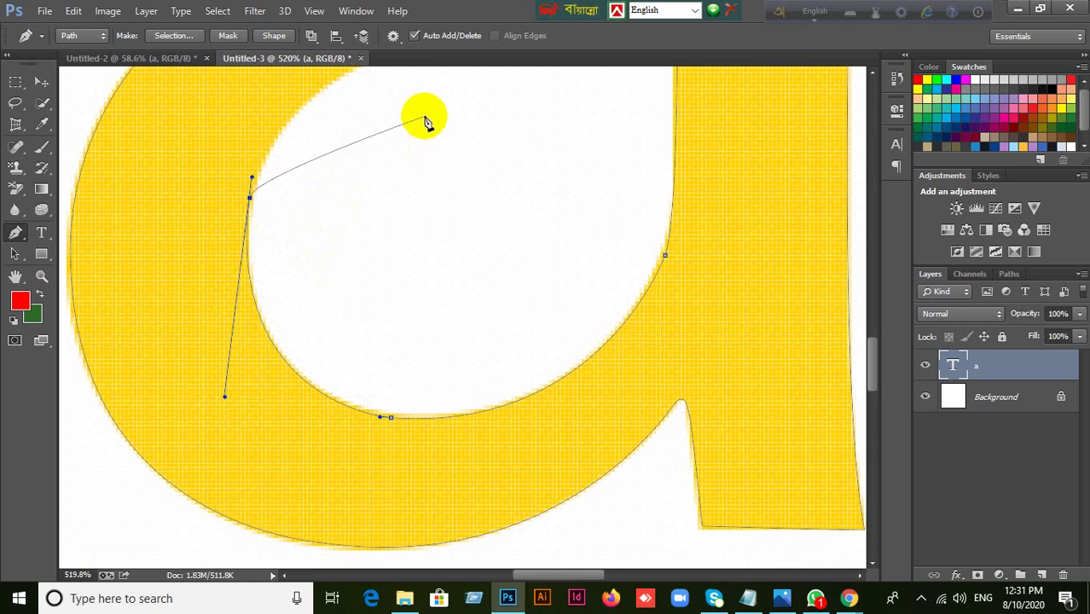
Step: Add a curved anchor on the counter's upper edge, with a long incoming handle following the curve up from the outer side
left_click_drag(423, 116, 366, 272)
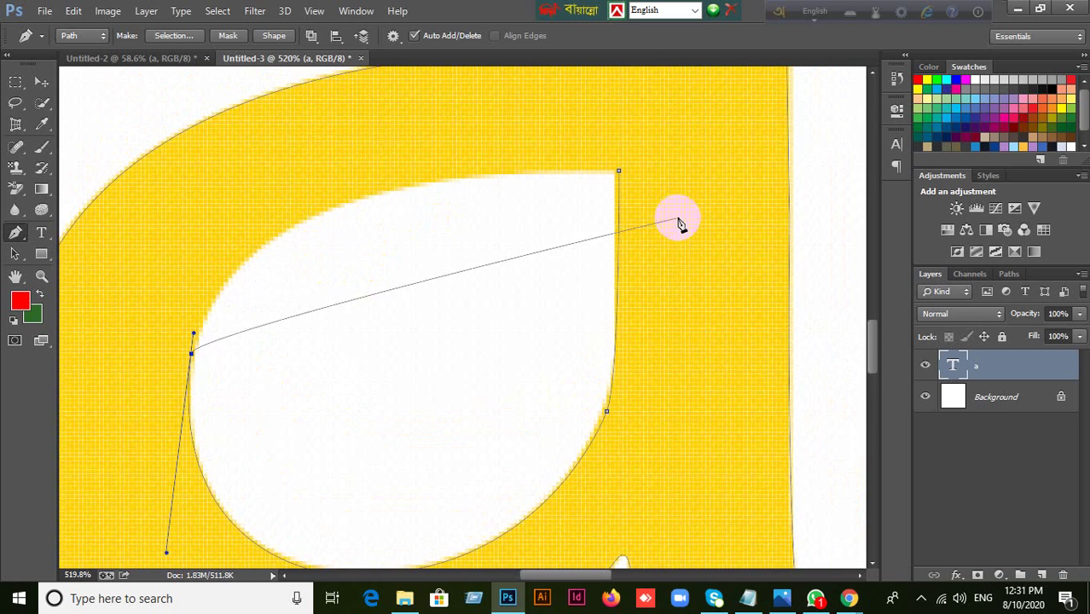
left_click(420, 191)
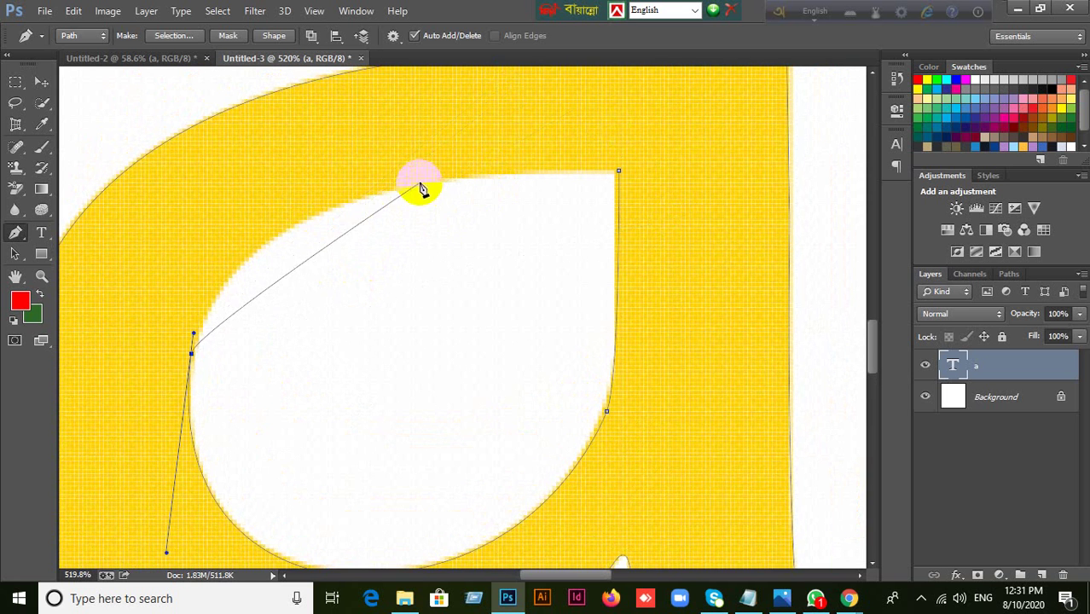
left_click_drag(419, 186, 229, 212)
left_click(618, 172)
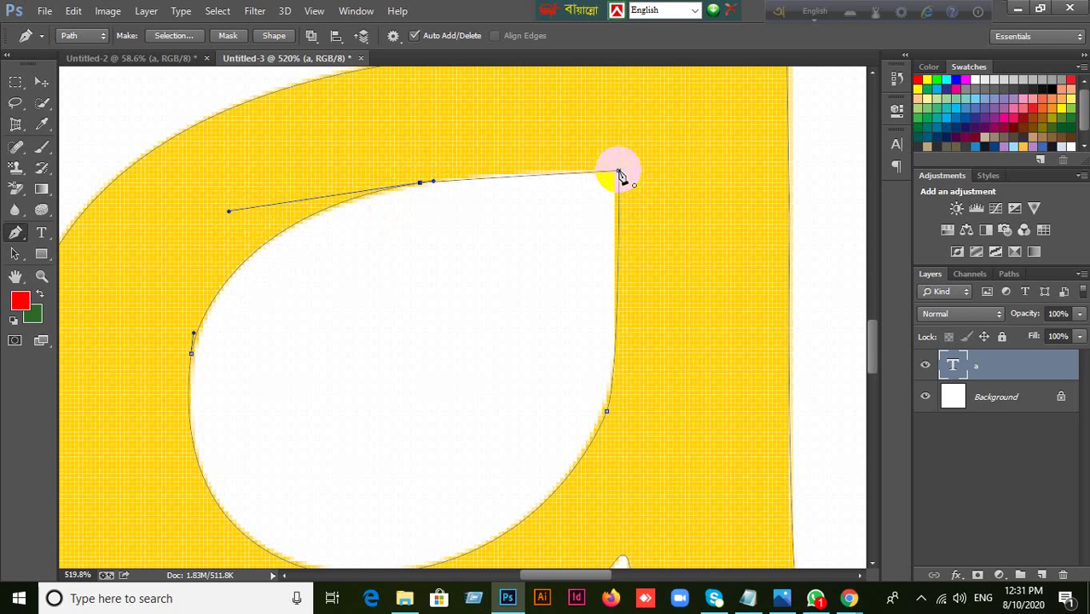
left_click_drag(618, 172, 565, 165)
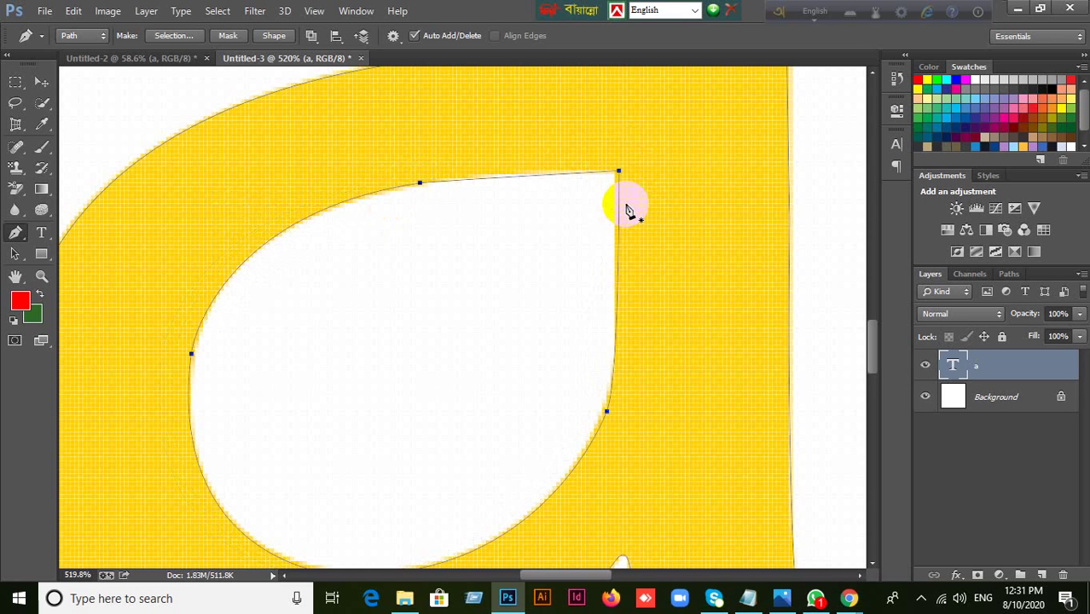
key("ctrl+alt+z")
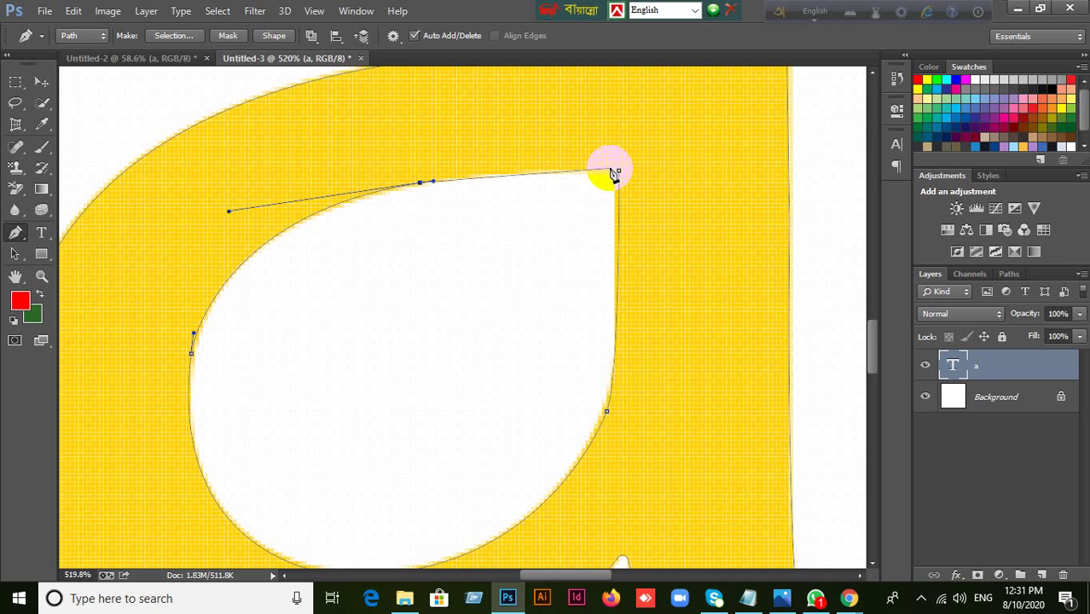
left_click(613, 169)
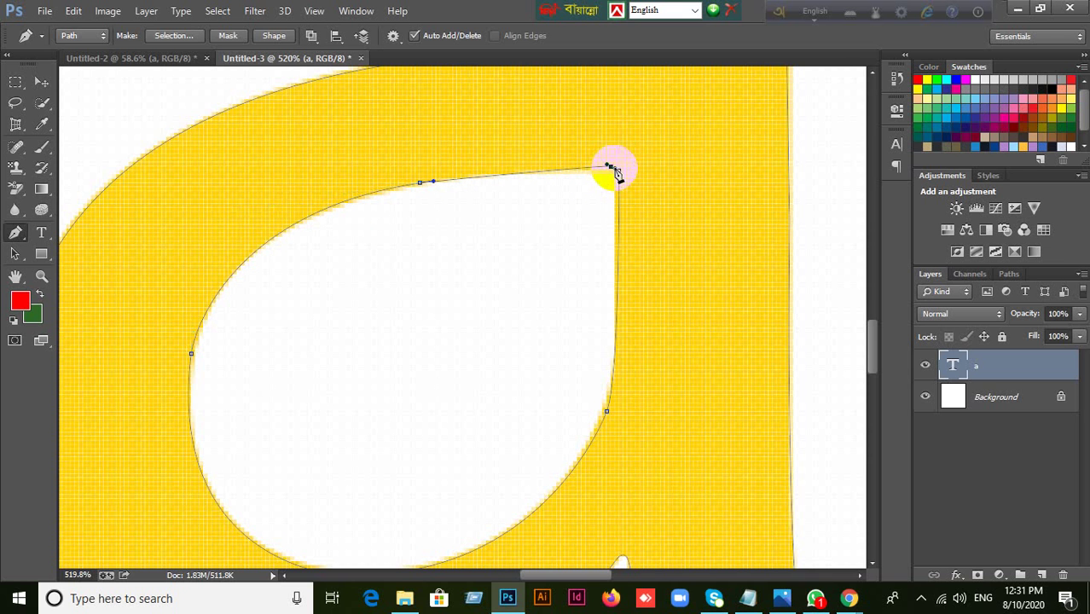
key("ctrl+alt+z")
Step: Add an anchor just before the counter's upper corner, curve the top edge to fit, and close the path at its starting anchor
scroll(619, 175, "up", 2)
scroll(621, 177, "down", 3)
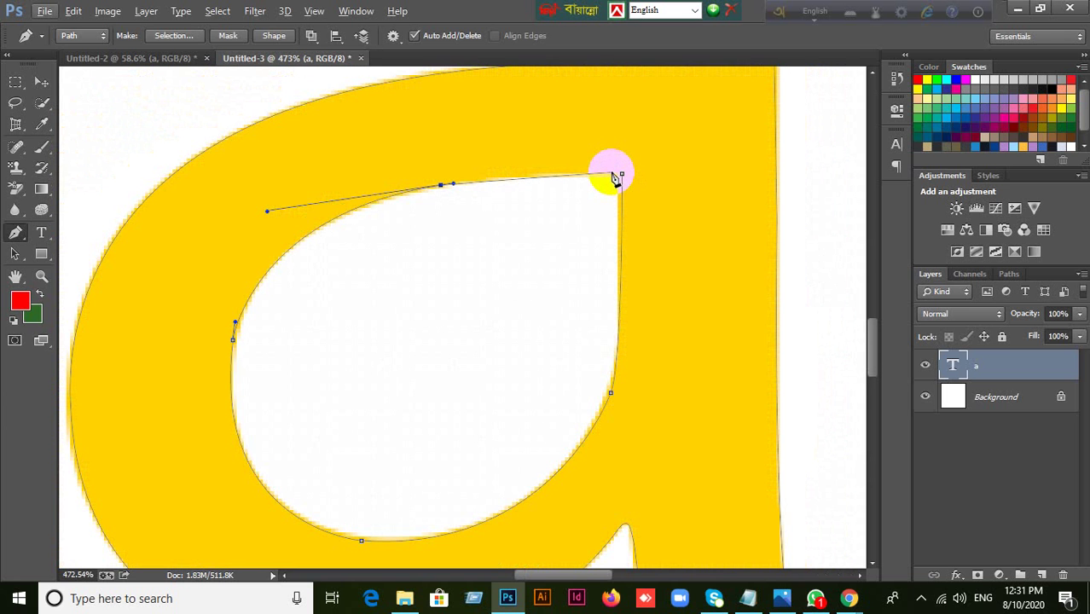
left_click(618, 173)
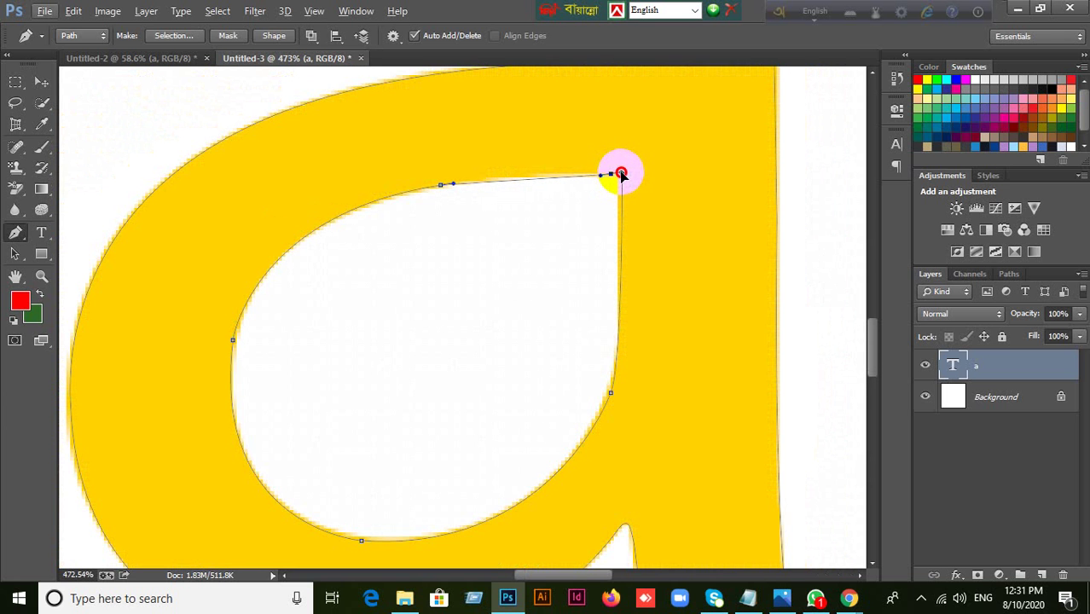
left_click_drag(622, 174, 560, 171)
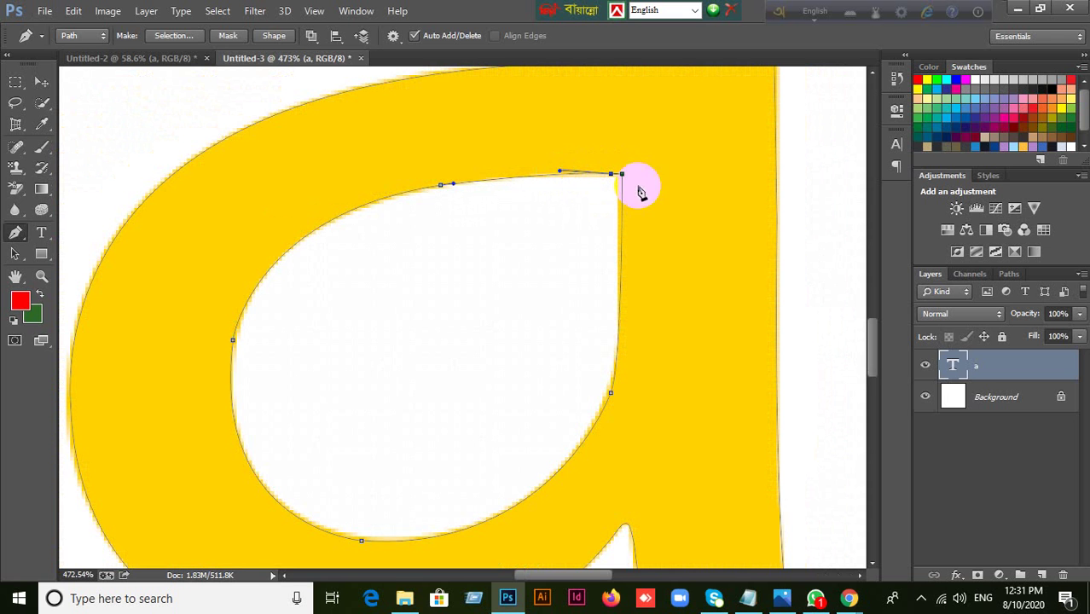
Step: Convert the traced path to a selection and invert it so that only the letter a is selected
scroll(696, 313, "down", 5)
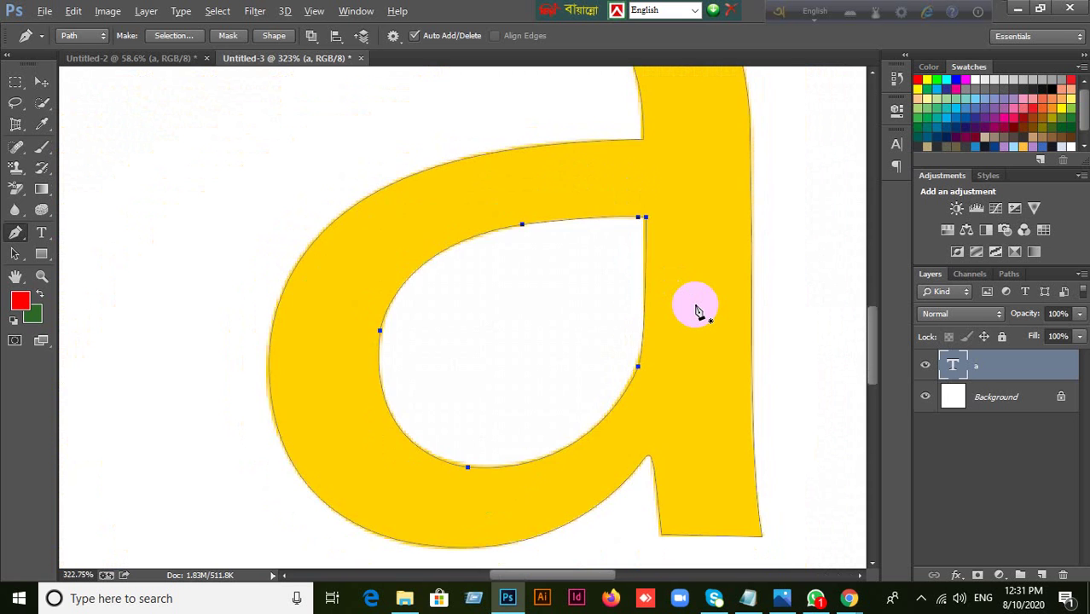
scroll(696, 312, "down", 4)
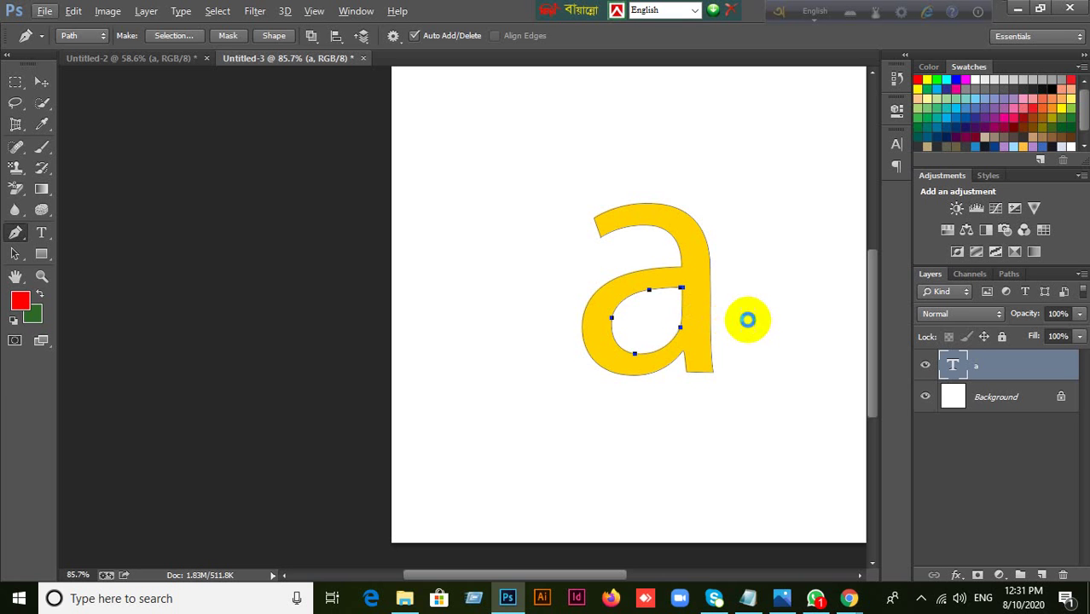
key("ctrl+Return")
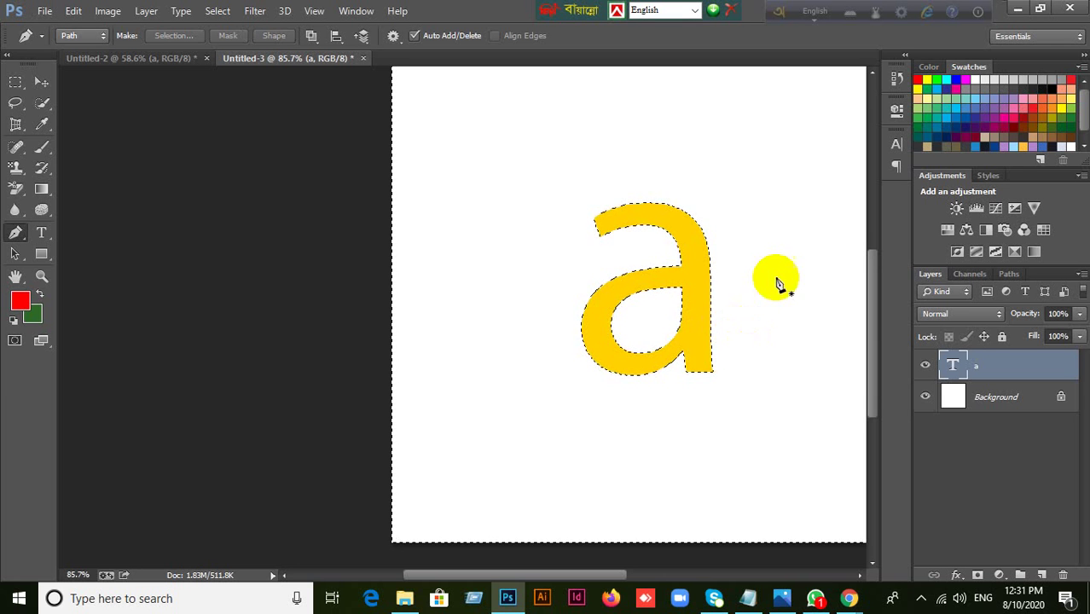
scroll(783, 265, "up", 3)
left_click(219, 11)
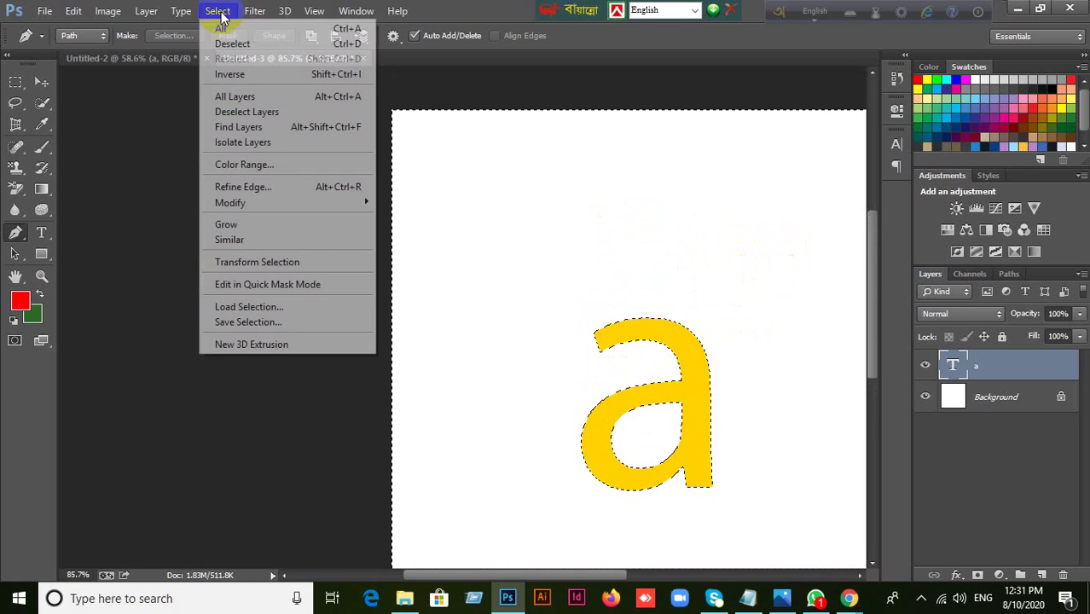
left_click(229, 74)
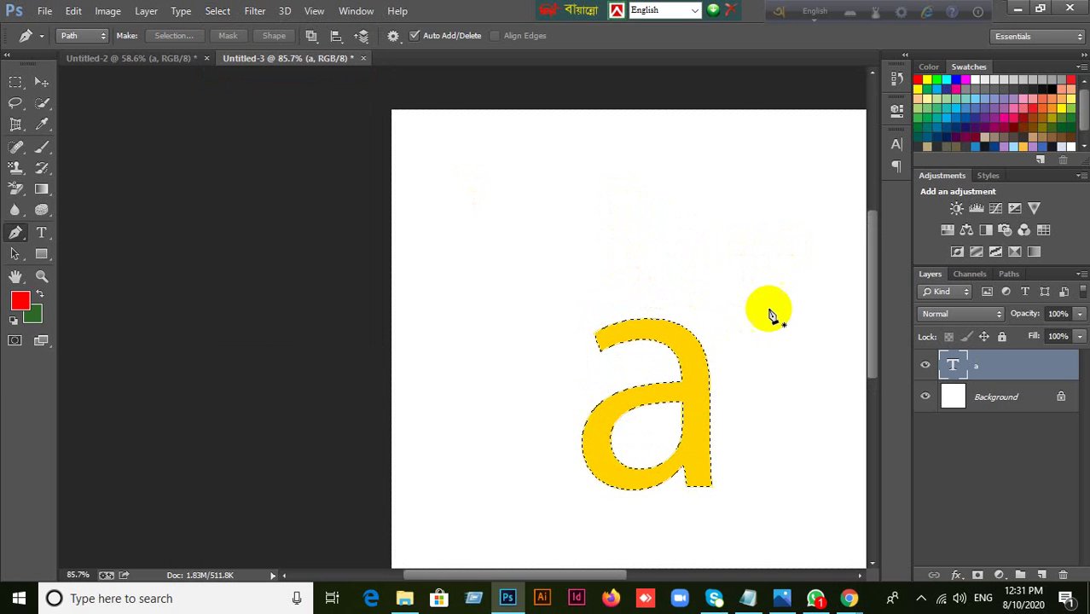
scroll(767, 314, "up", 2)
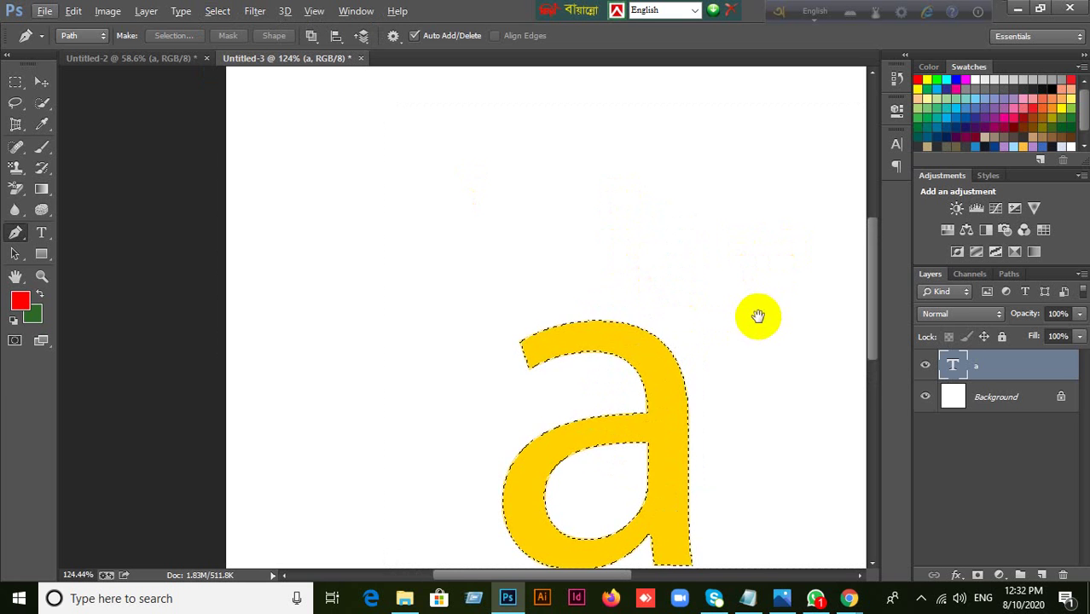
left_click_drag(759, 317, 603, 170)
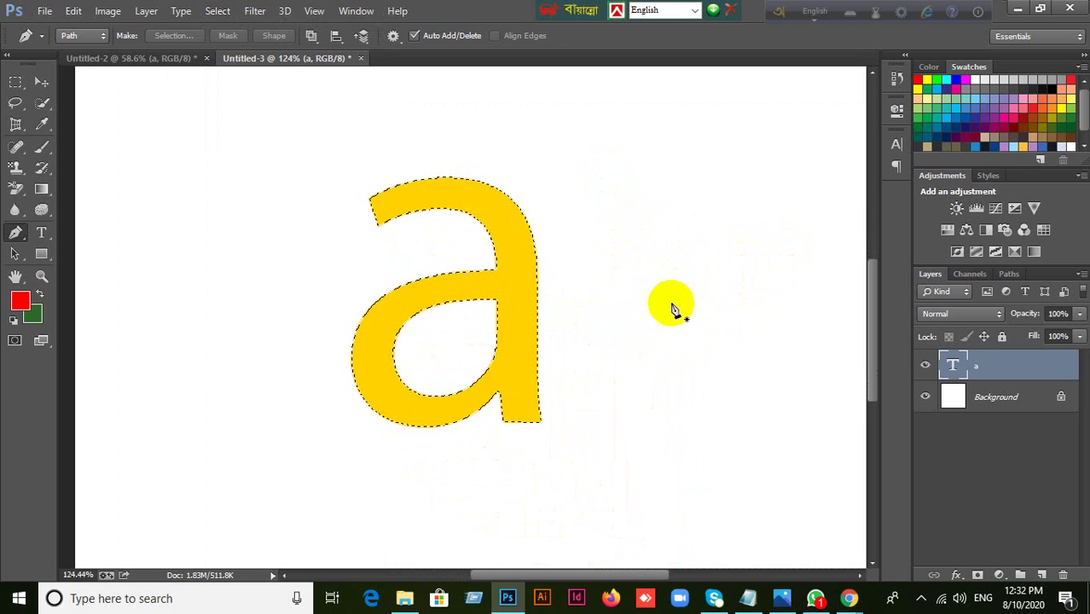
left_click(14, 85)
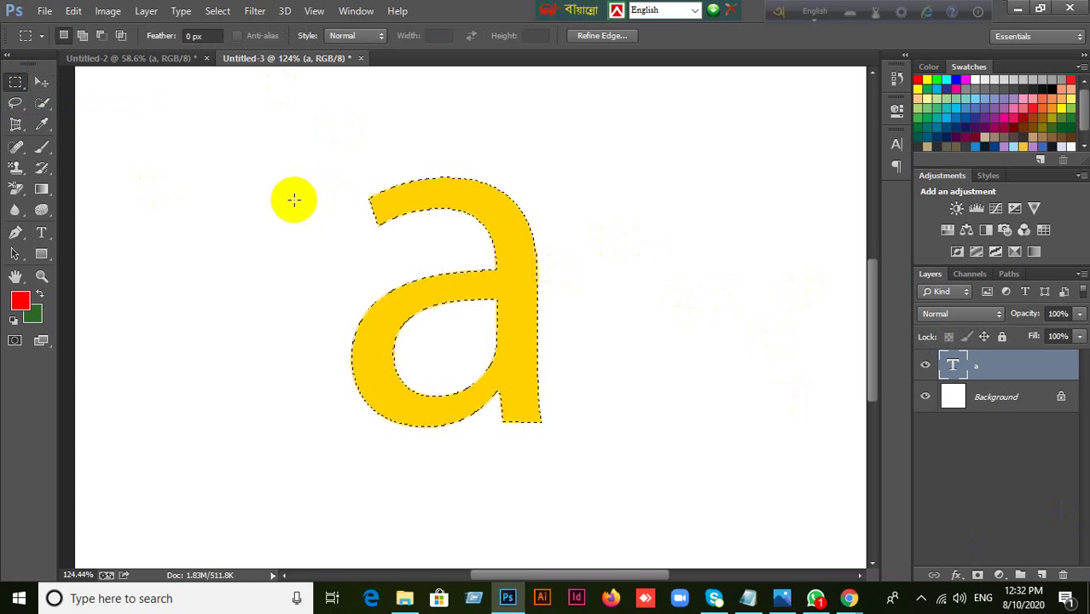
left_click_drag(15, 82, 48, 101)
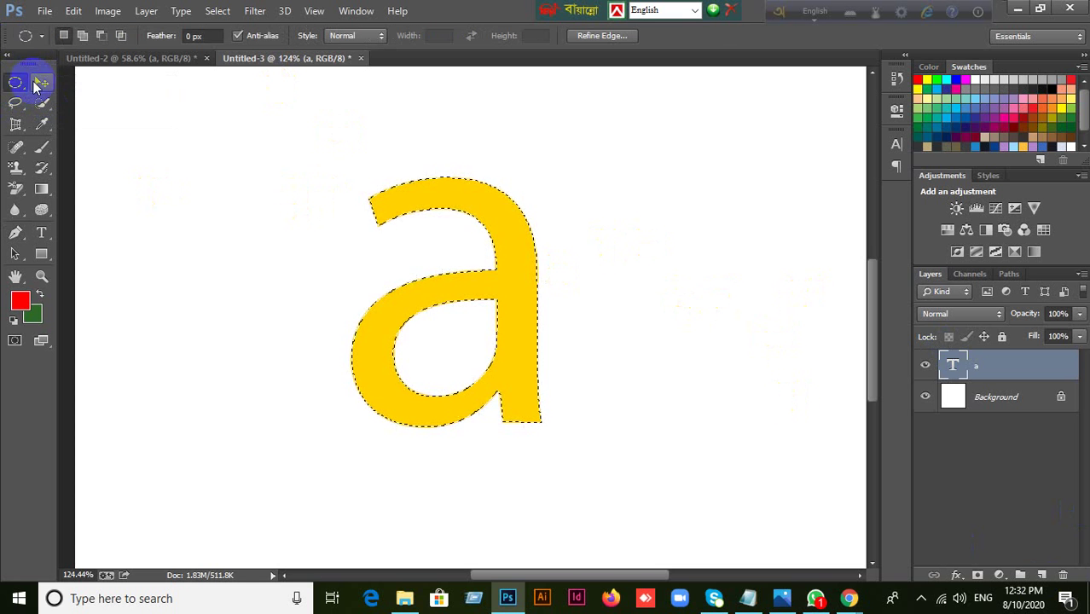
Step: Fill the letter selection with the red foreground color on a new layer above the text layer, and deselect
key("v")
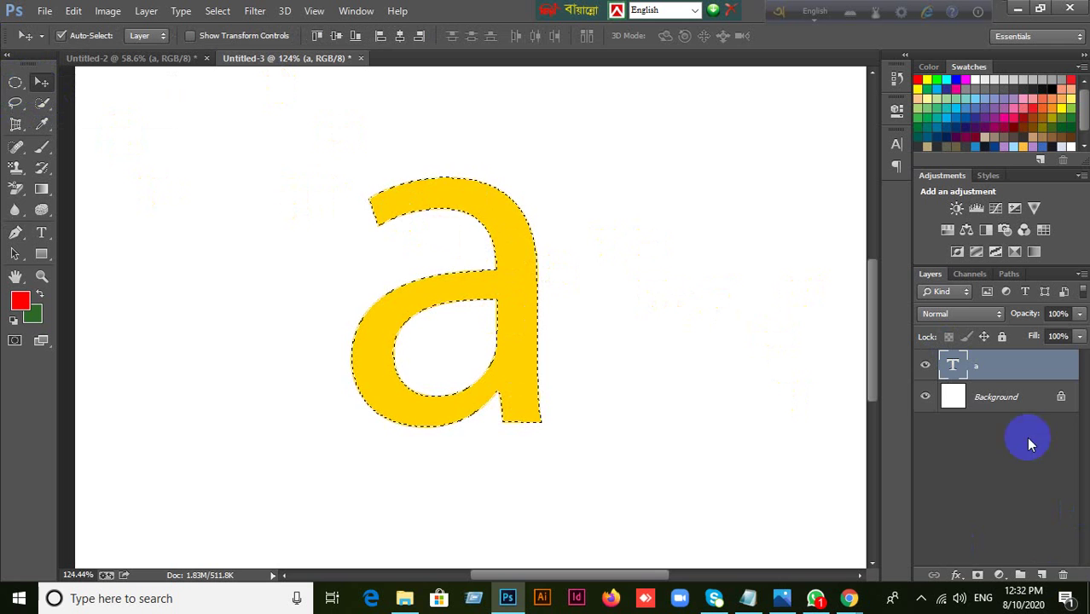
left_click(1042, 575)
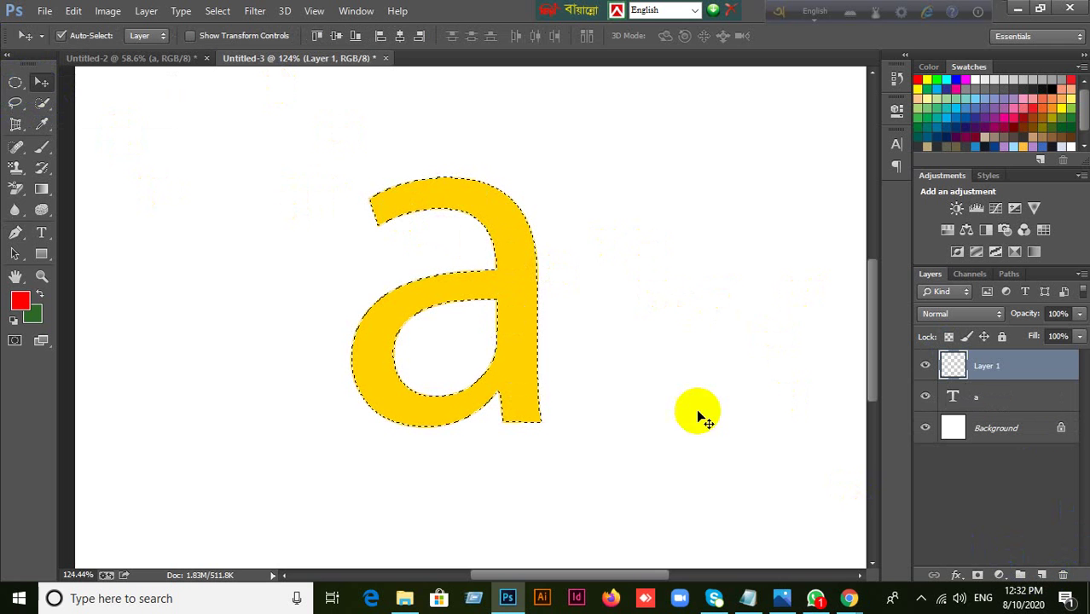
left_click(671, 376)
key("alt+BackSpace")
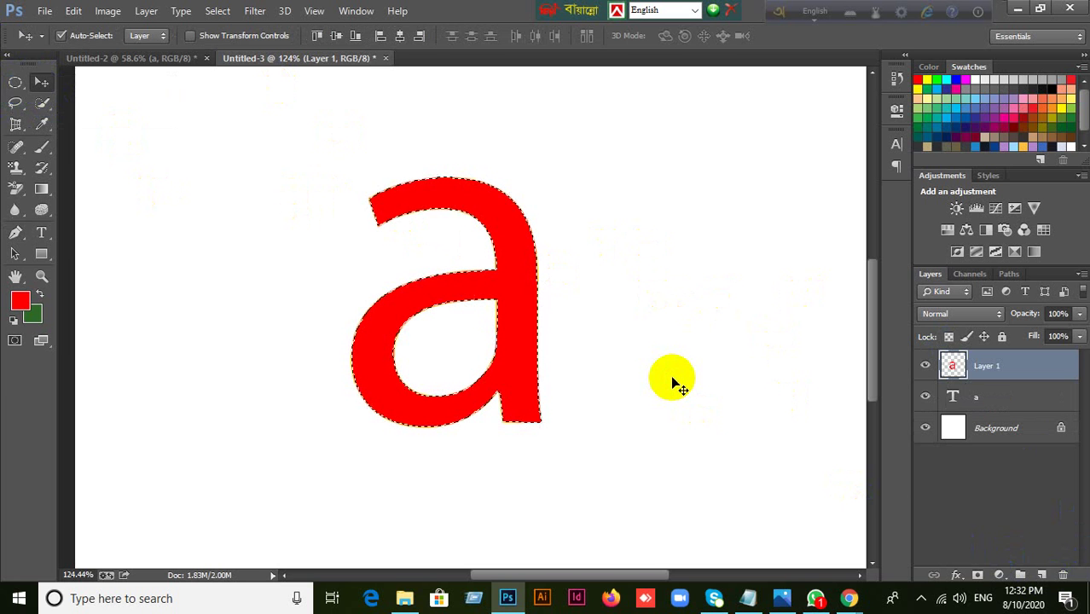
key("ctrl+d")
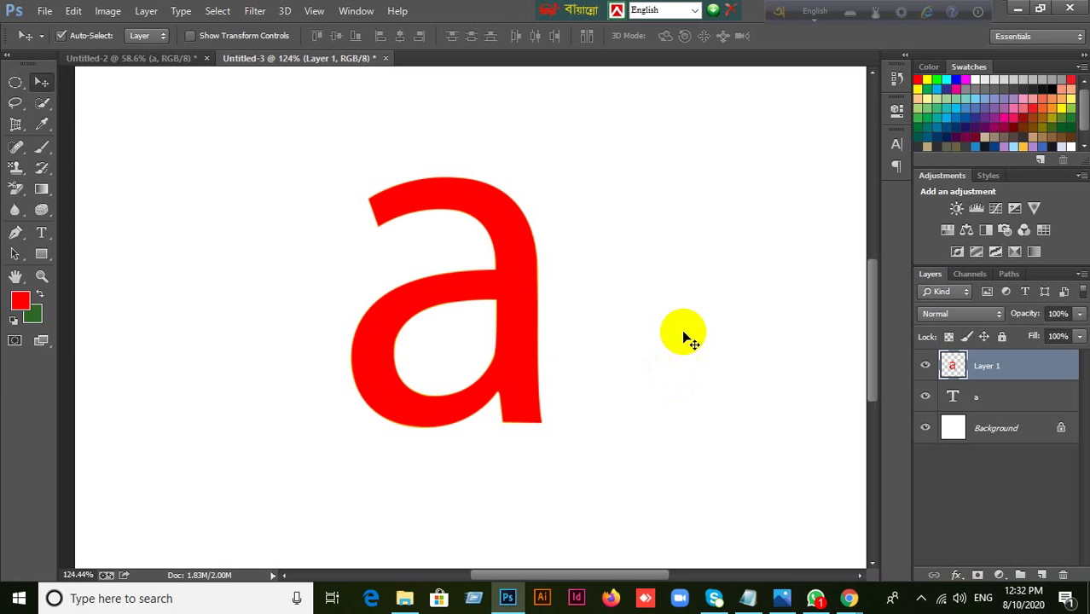
Step: Arrange the red traced letter and the yellow original side by side, with the yellow one first and a small gap between them
left_click_drag(519, 339, 743, 338)
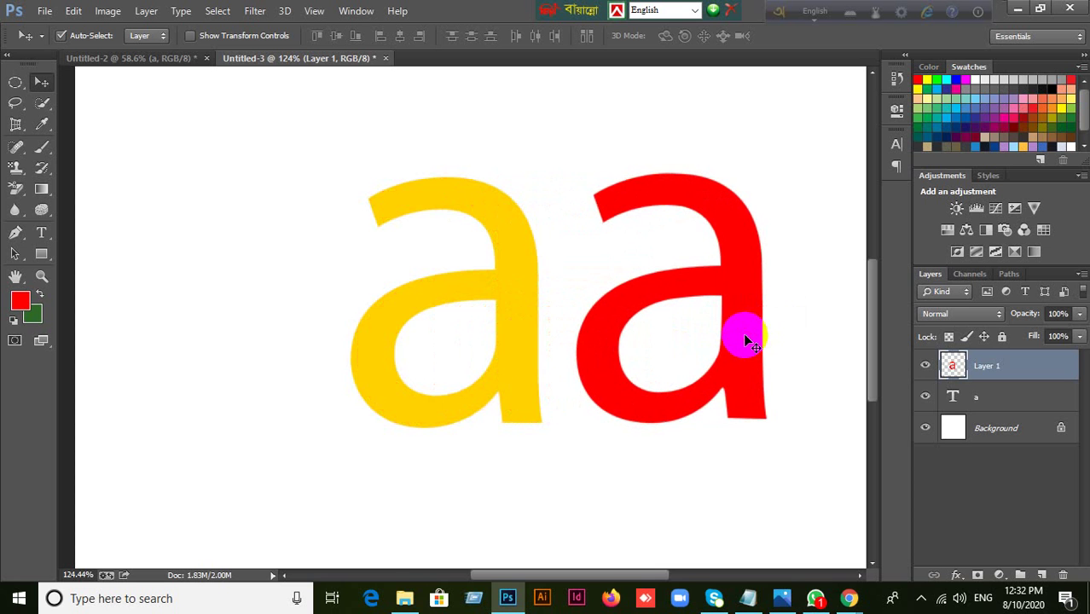
left_click_drag(387, 414, 281, 406)
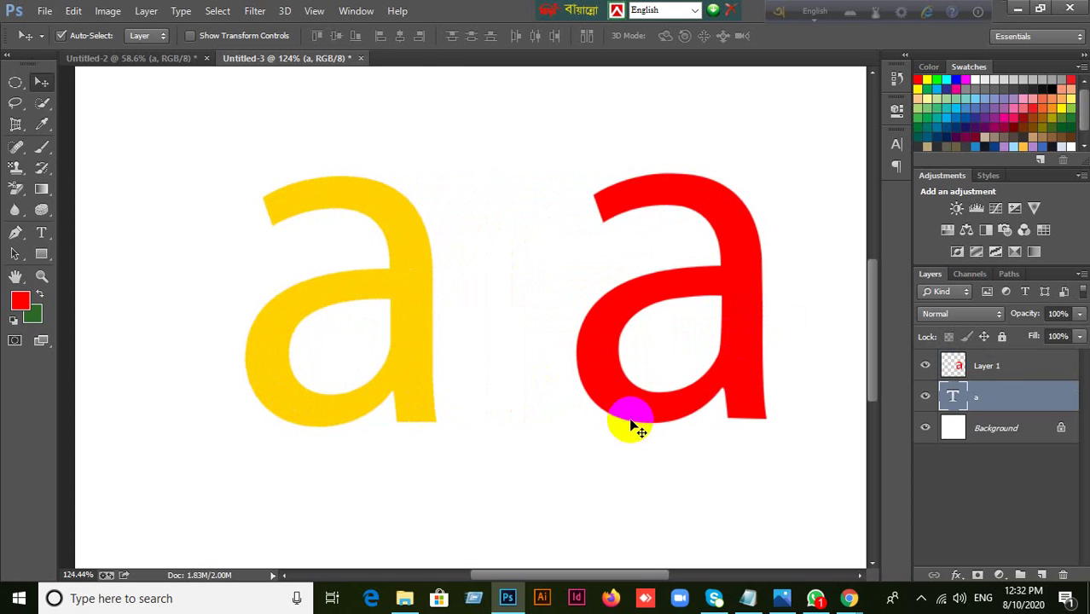
left_click_drag(636, 402, 514, 401)
scroll(565, 460, "down", 3)
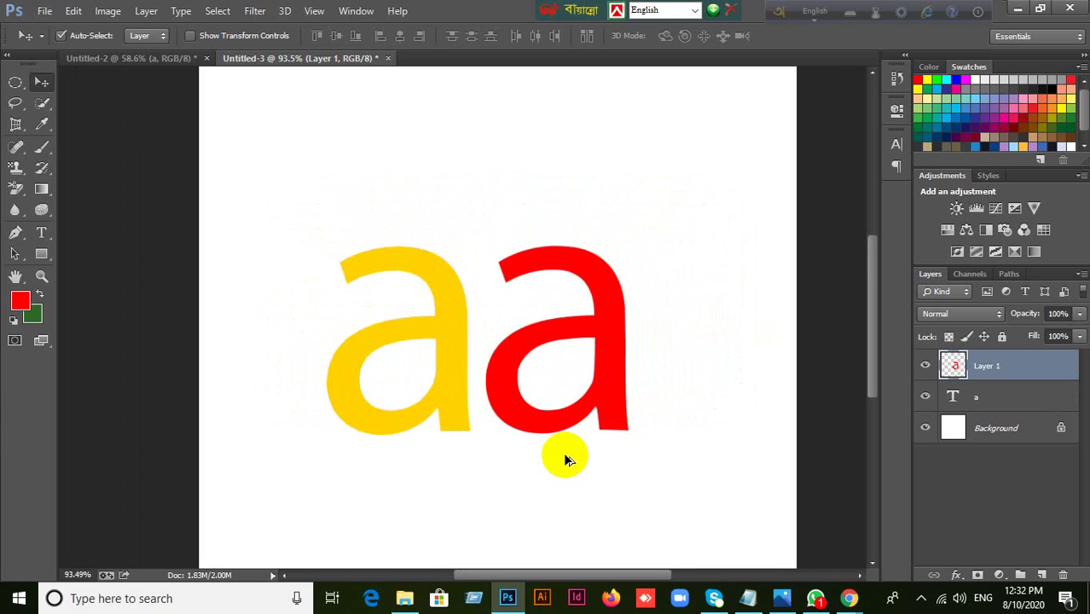
scroll(565, 460, "up", 4)
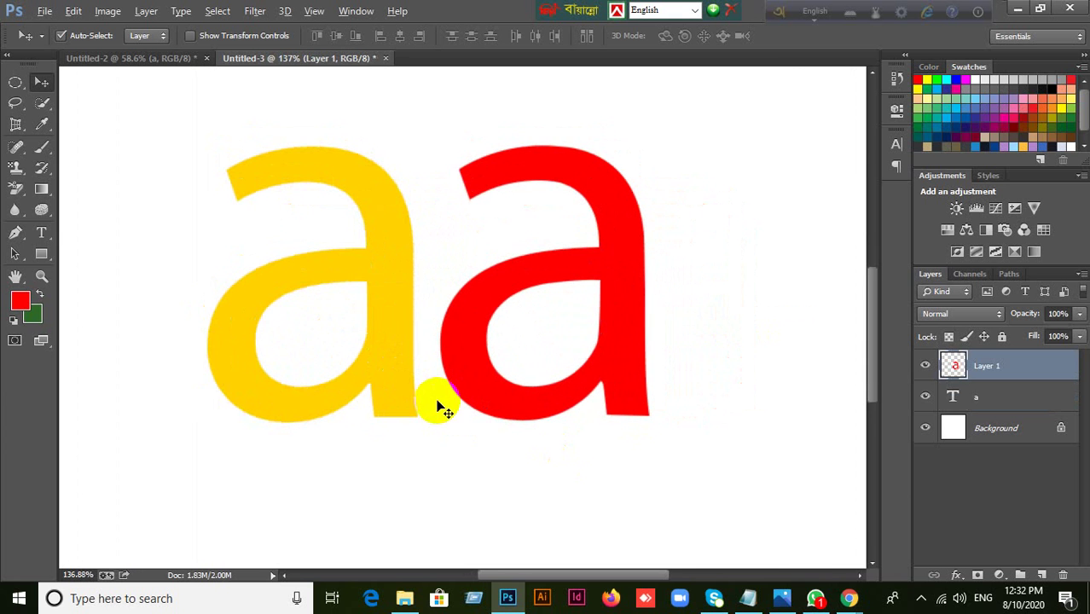
Step: Move the red traced letter farther to the right to widen its gap from the yellow letter
left_click_drag(446, 408, 494, 406)
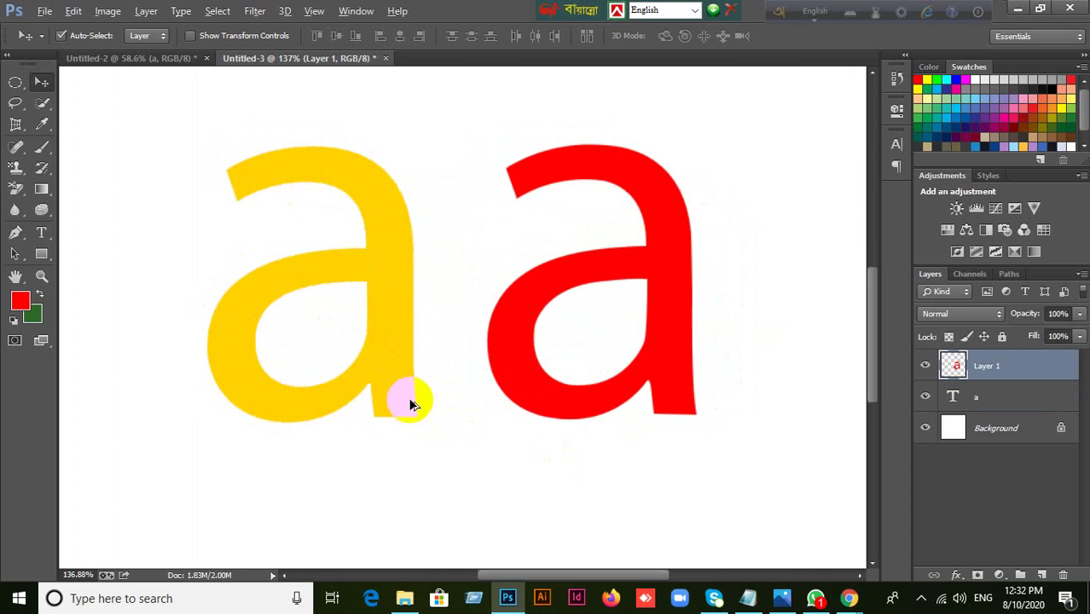
scroll(437, 386, "down", 2)
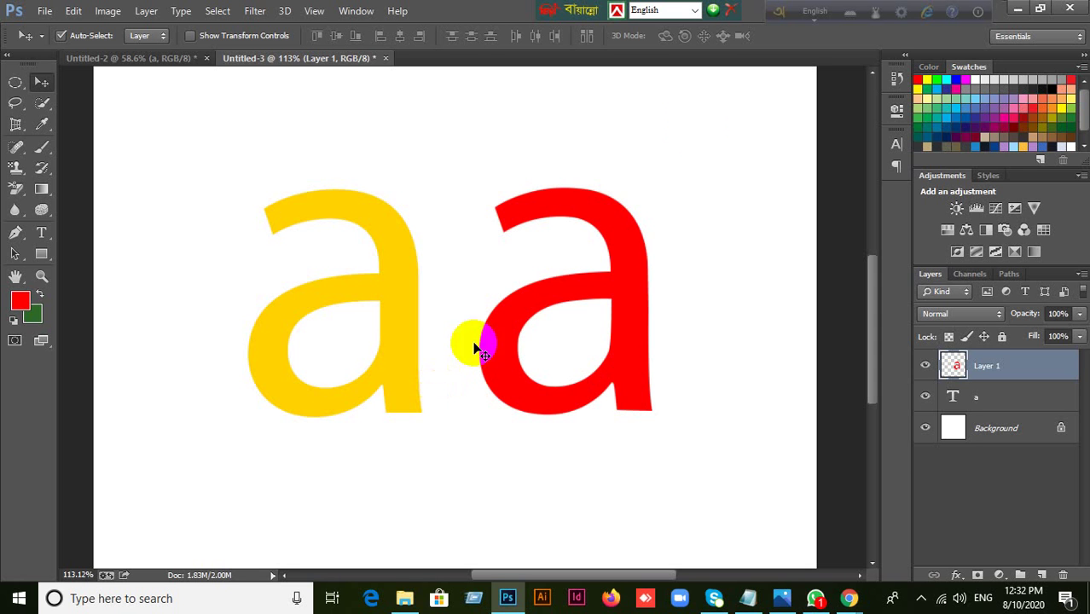
Step: Check the font style options in the character settings and close them without changing the style
left_click(893, 147)
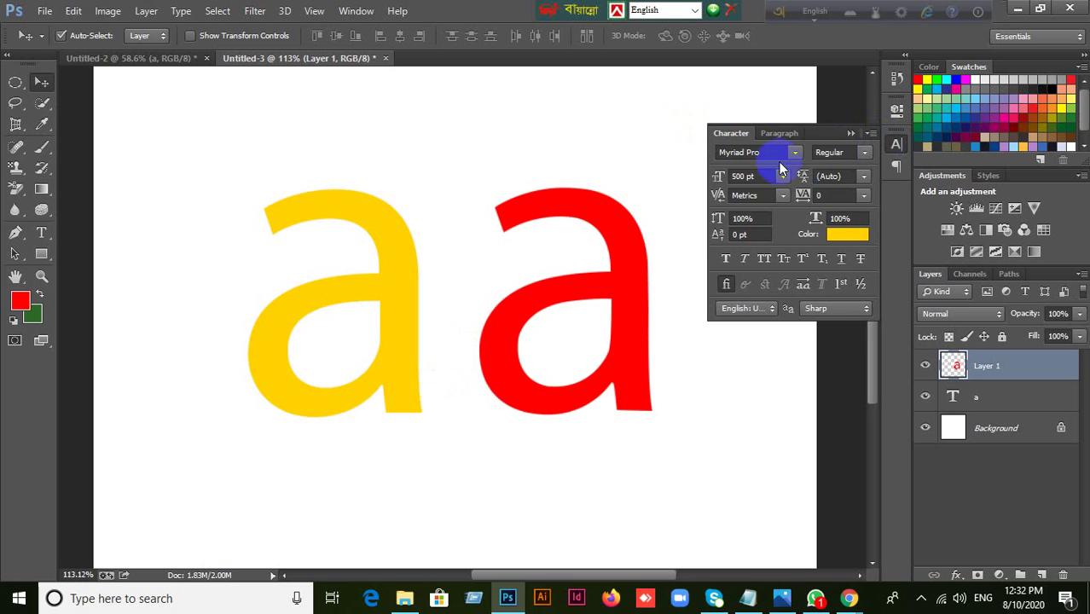
left_click(865, 156)
left_click(865, 156)
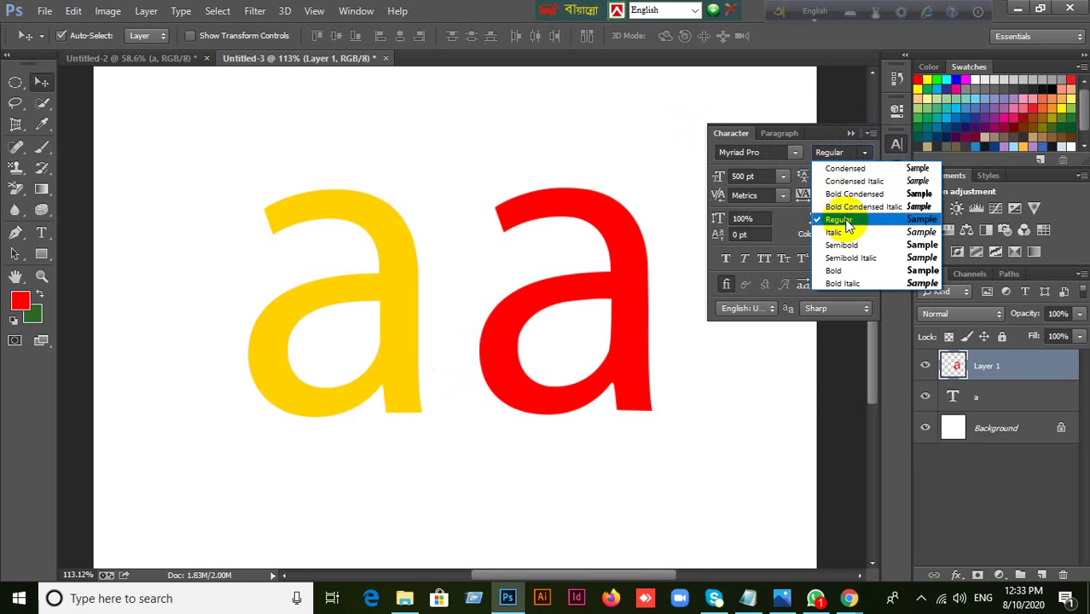
left_click(865, 154)
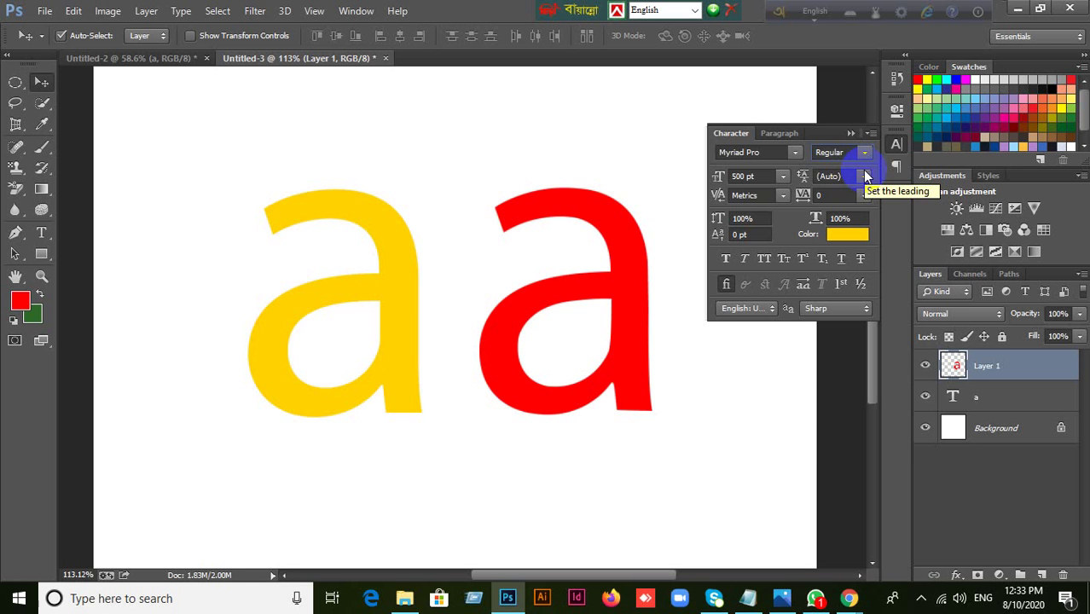
left_click(851, 134)
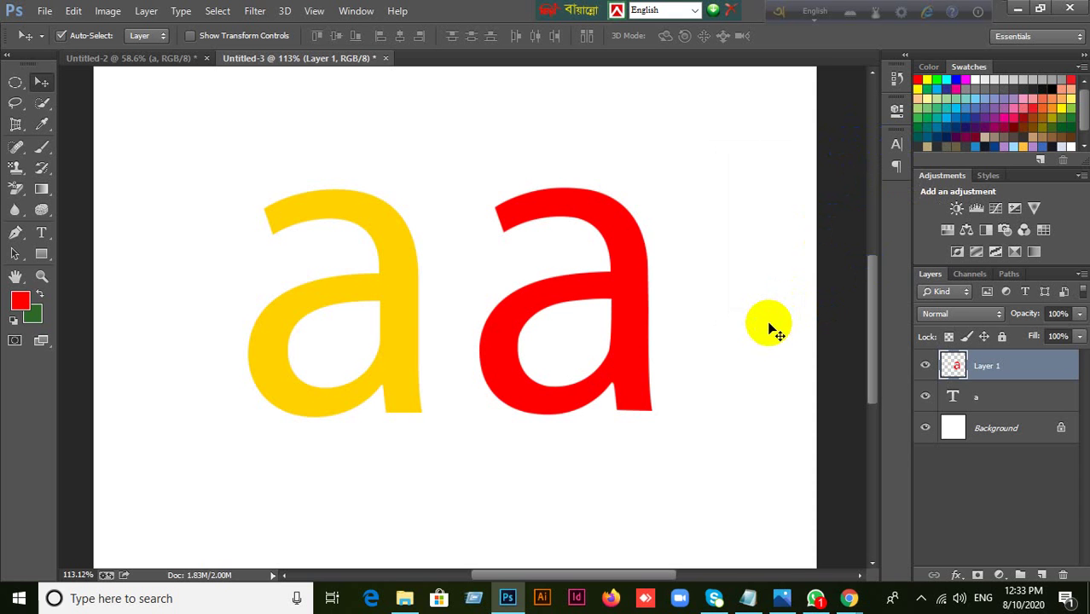
Step: Draw a small rectangular selection above and left of the yellow letter, fill it red on a new layer, and deselect
left_click(17, 84)
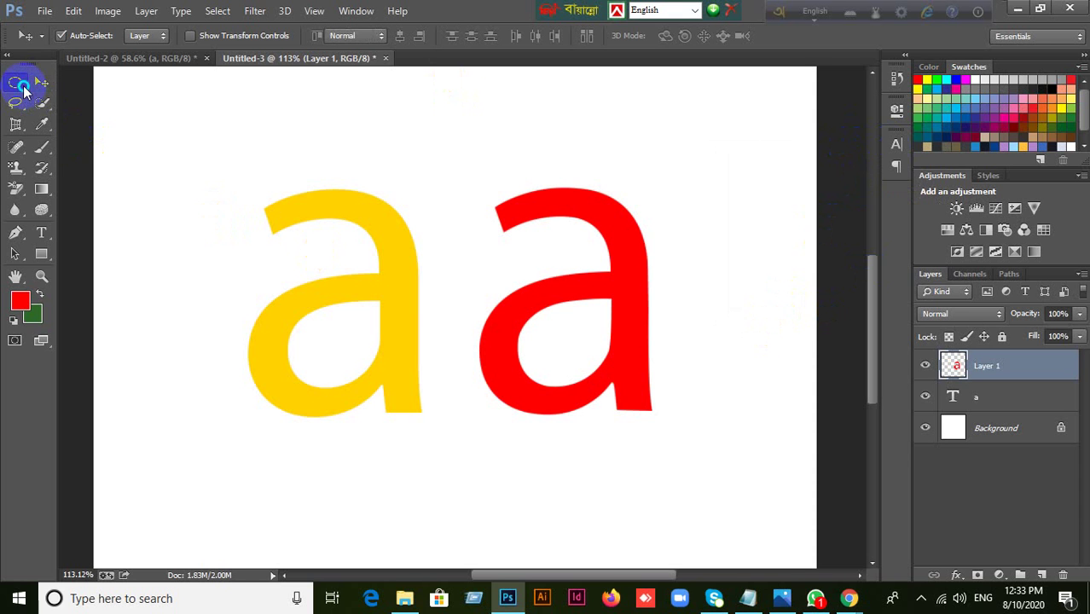
left_click(77, 79)
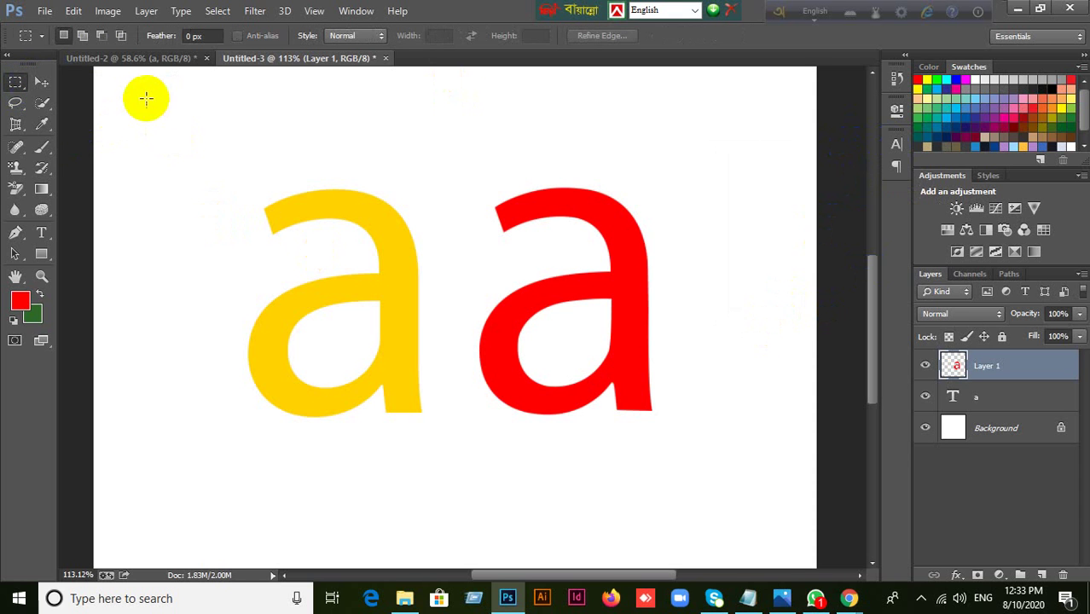
left_click_drag(146, 98, 257, 195)
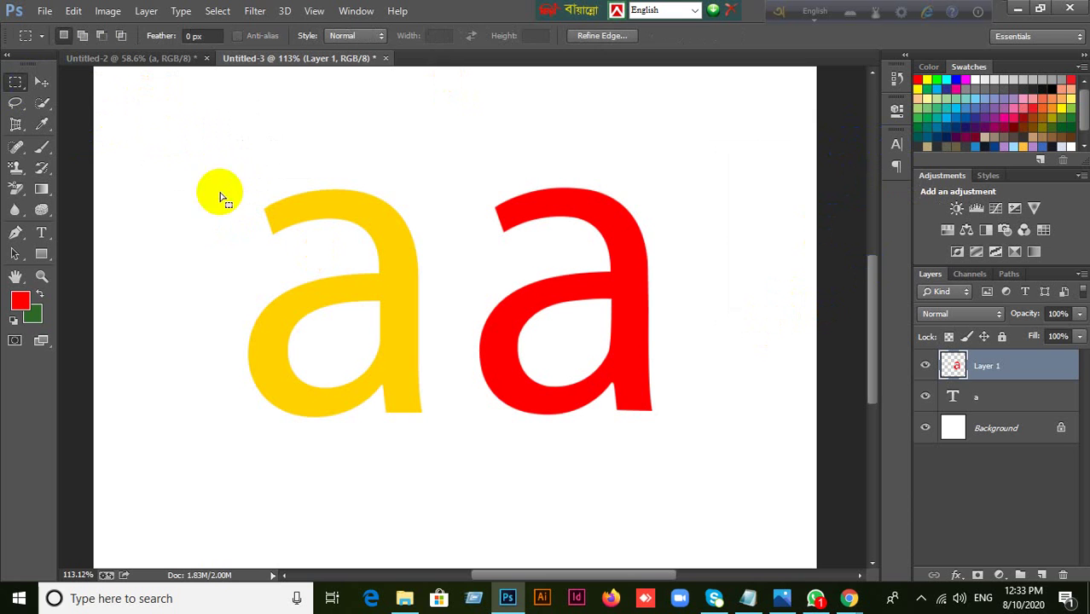
left_click(1041, 575)
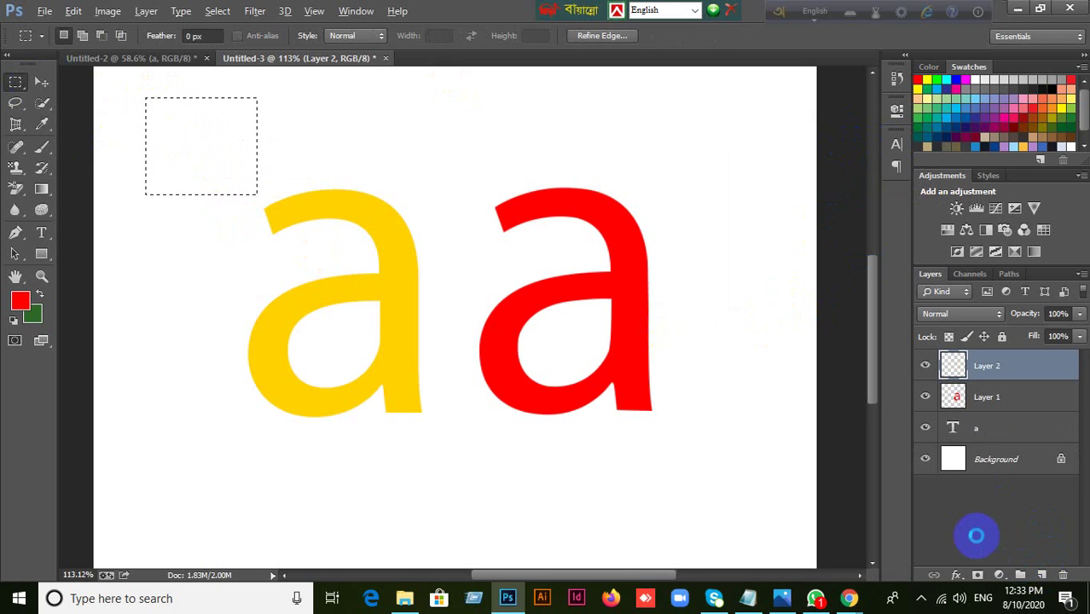
key("alt+BackSpace")
key("ctrl+d")
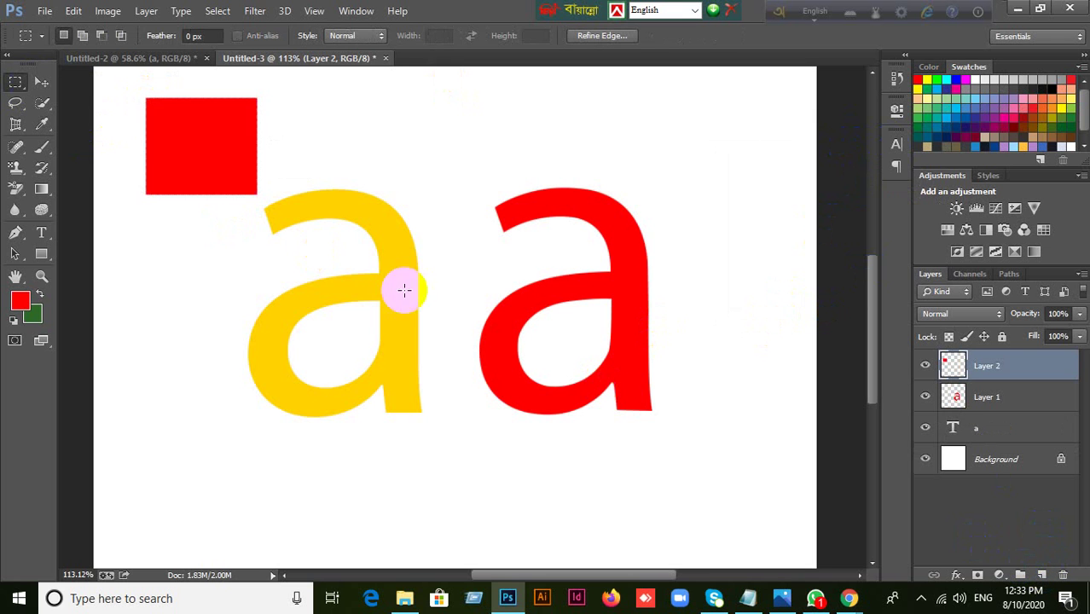
Step: Move the red rectangle to the right and delete it together with its layer
left_click(41, 82)
left_click_drag(226, 134, 291, 135)
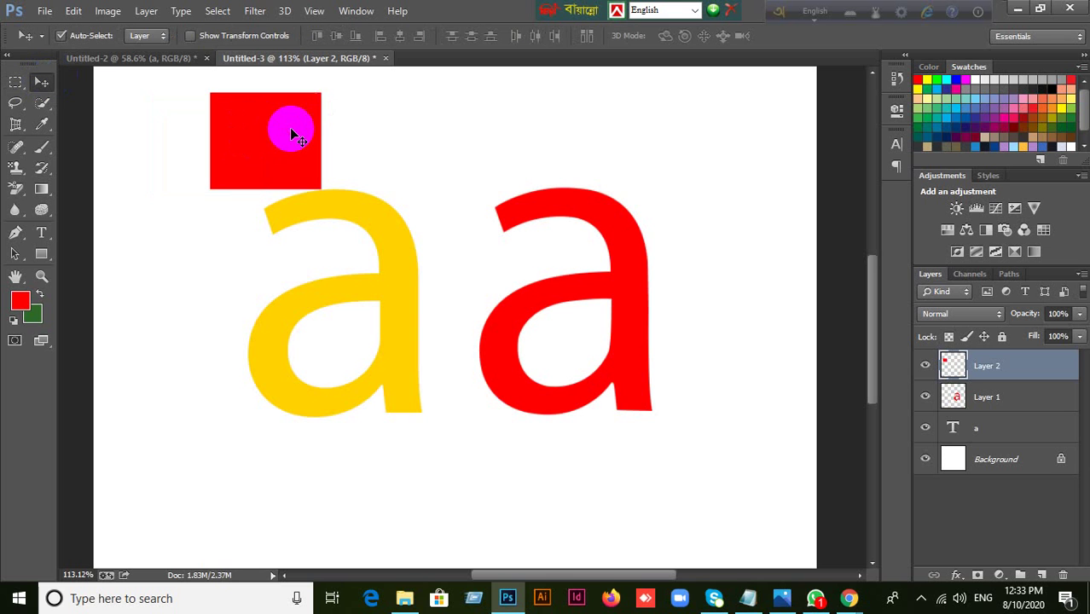
key("Delete")
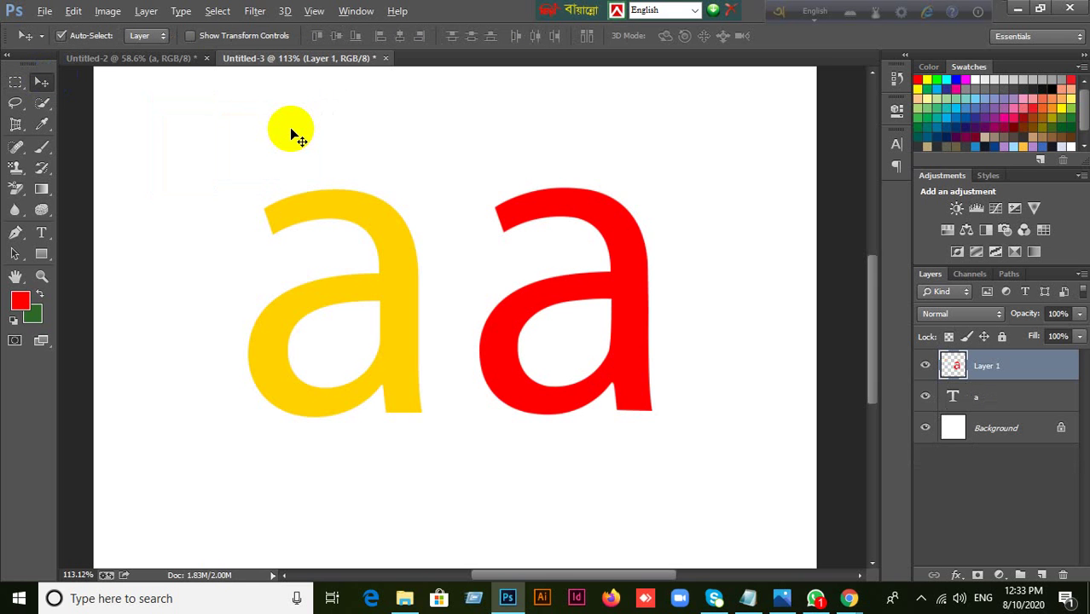
Step: Step back through the history past the red letter's layer to the selection of the yellow letter a
key("ctrl+alt+z")
key("ctrl+alt+z")
key("ctrl+alt+z")
key("ctrl+alt+z")
key("ctrl+alt+z")
key("ctrl+alt+z")
key("ctrl+alt+z")
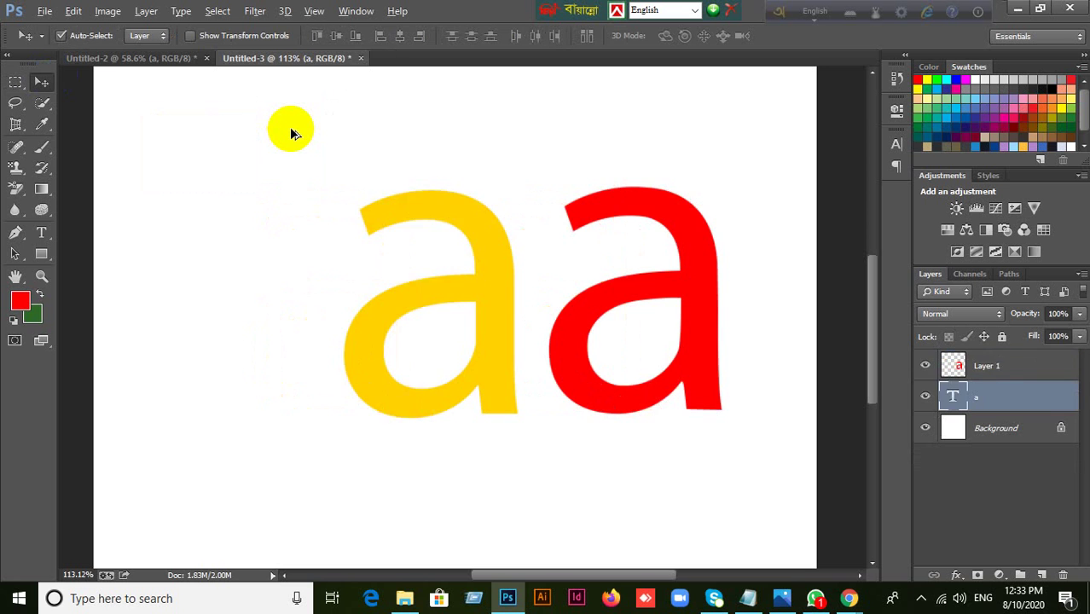
key("ctrl+alt+z")
key("ctrl+alt+z")
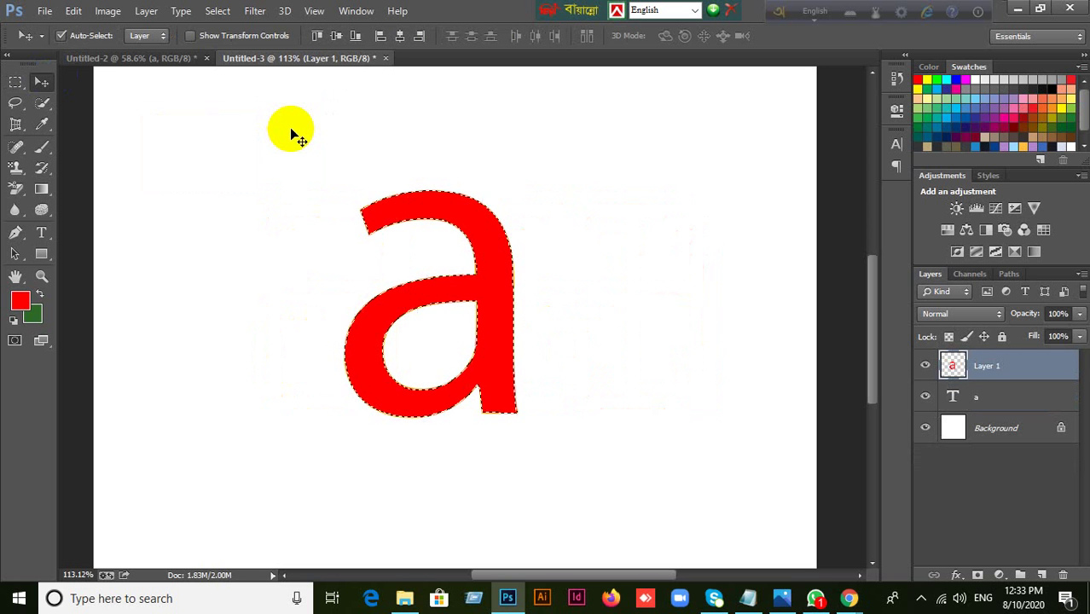
key("ctrl+alt+z")
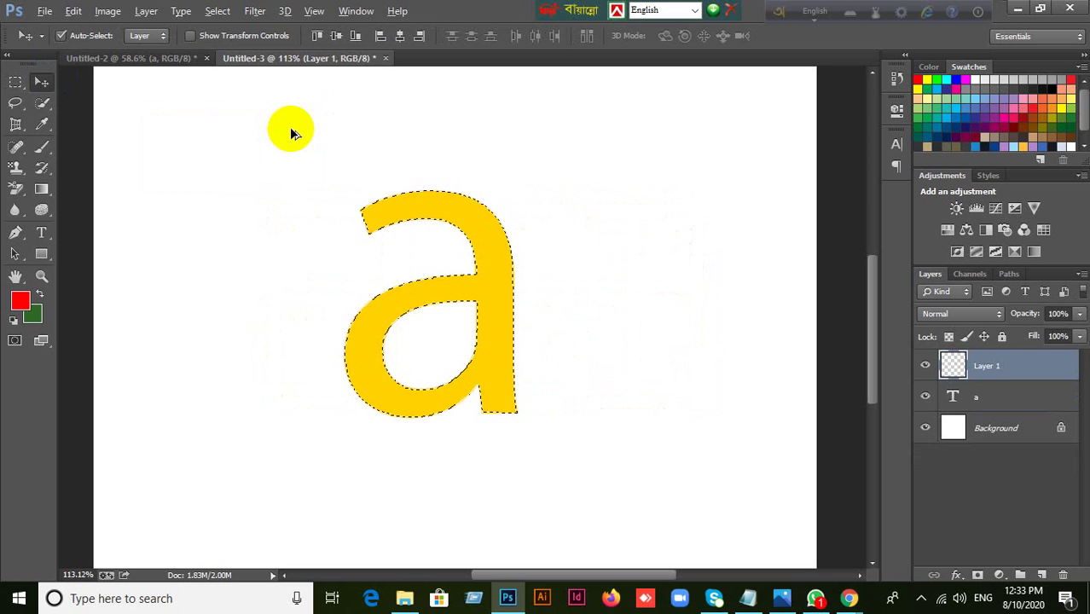
key("ctrl+alt+z")
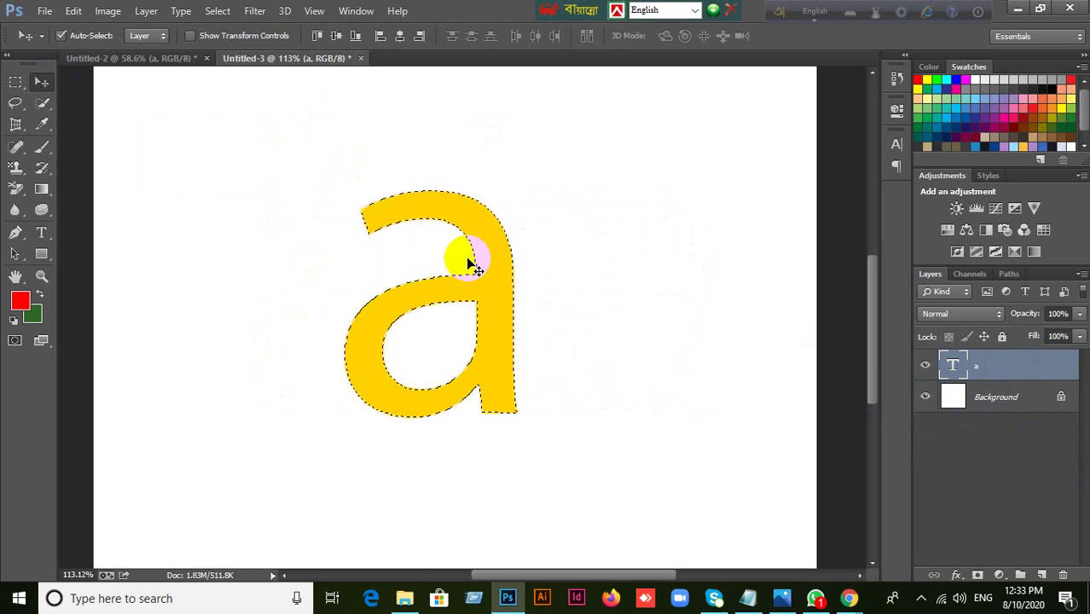
Step: Invert the letter selection twice and undo back to the traced path
key("ctrl+shift+i")
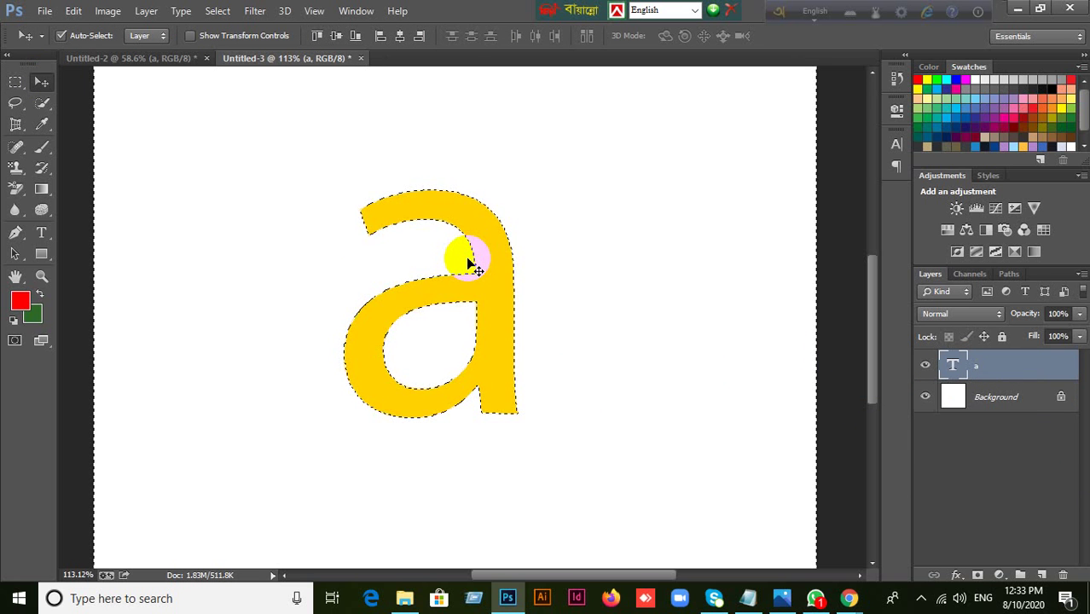
key("ctrl+shift+i")
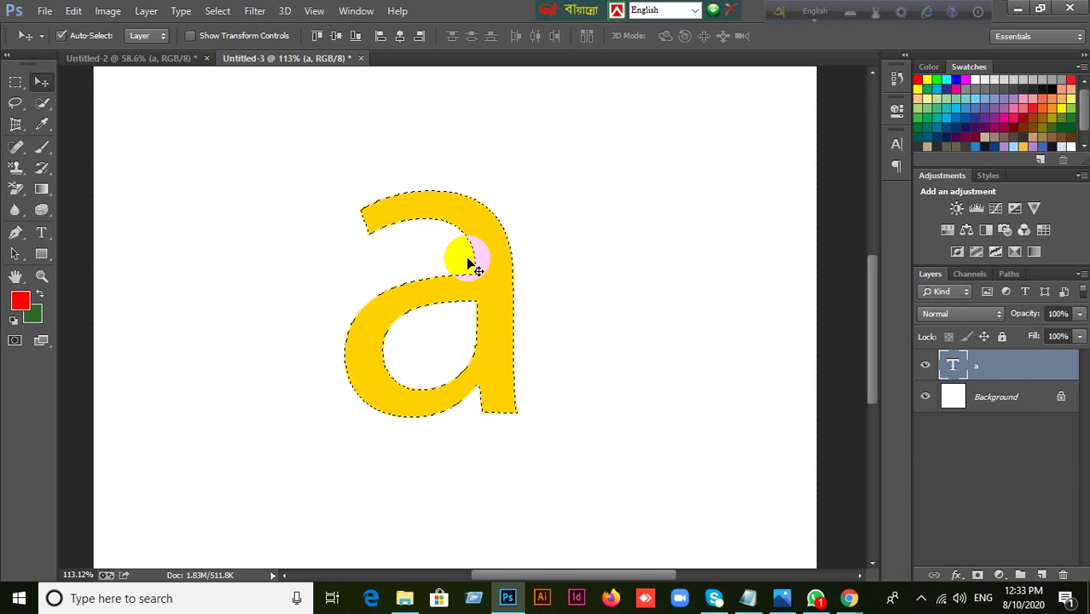
key("ctrl+alt+z")
key("ctrl+alt+z")
key("ctrl+alt+z")
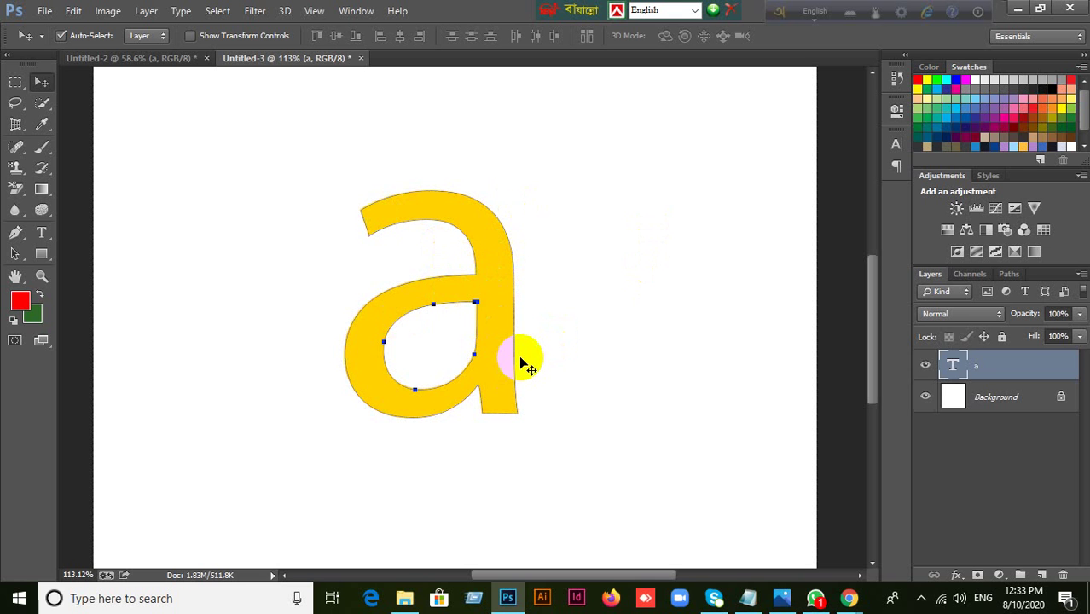
Step: Redo the selection made from the traced path and invert it so that only the letter a is selected
key("ctrl+shift+z")
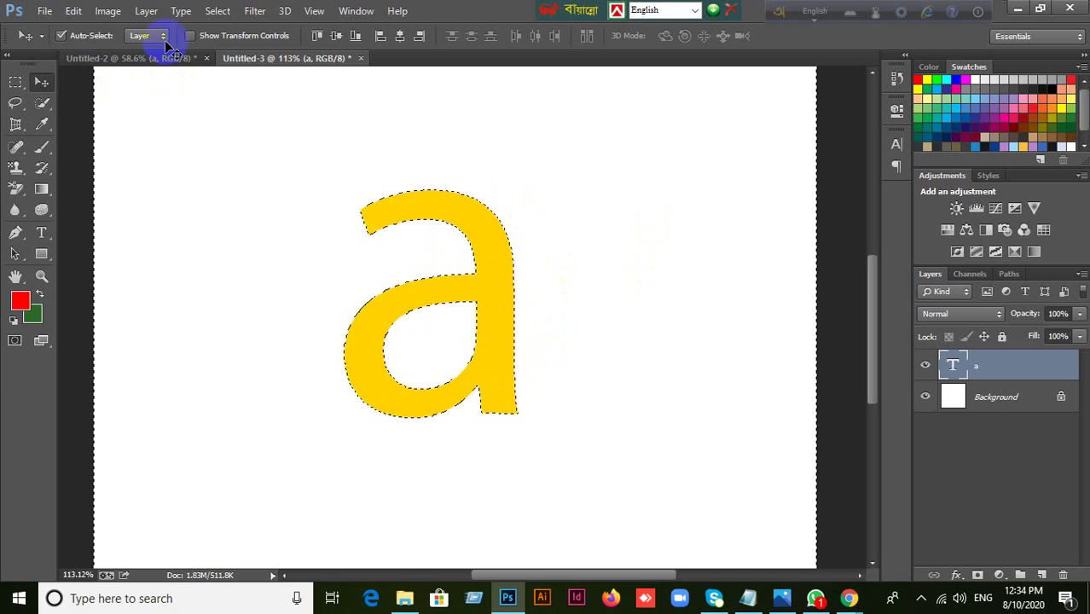
left_click(217, 12)
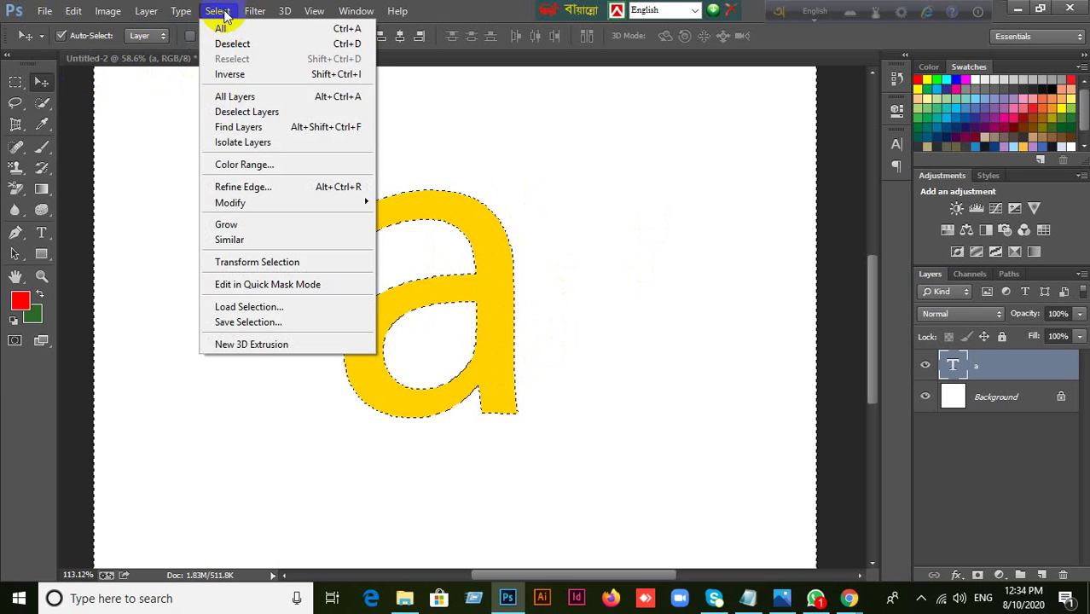
left_click(229, 76)
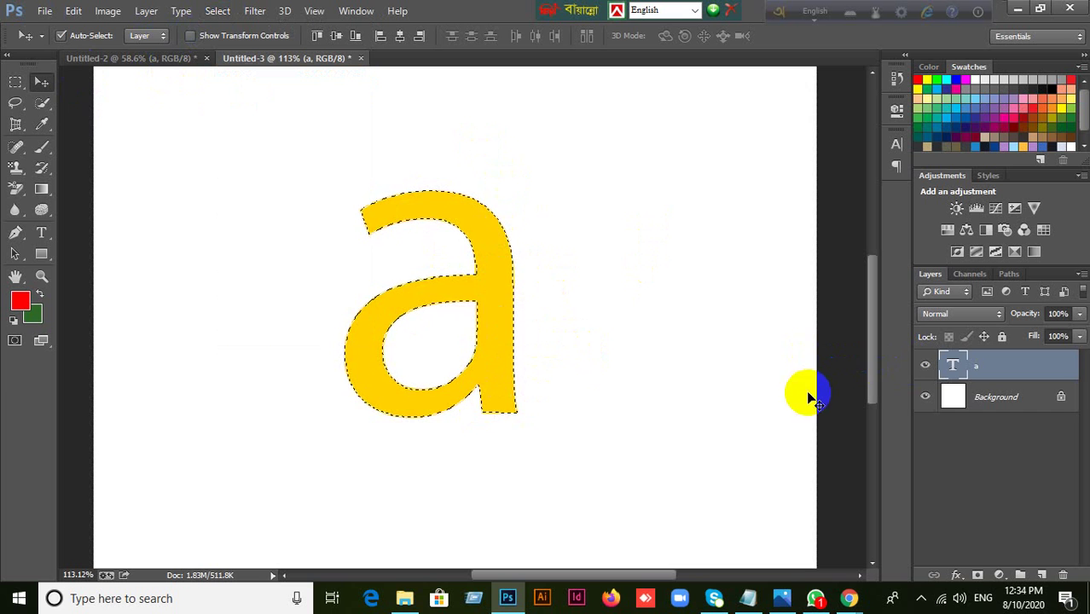
Step: Add a new layer above the text layer, fill the letter selection with the red foreground color, and deselect
left_click(1042, 575)
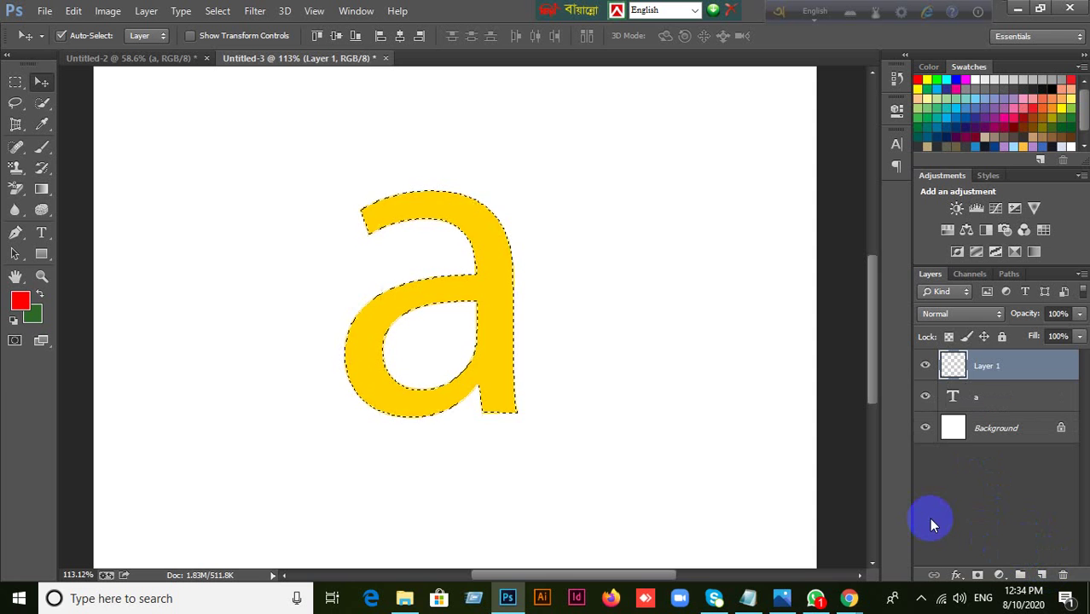
key("alt+BackSpace")
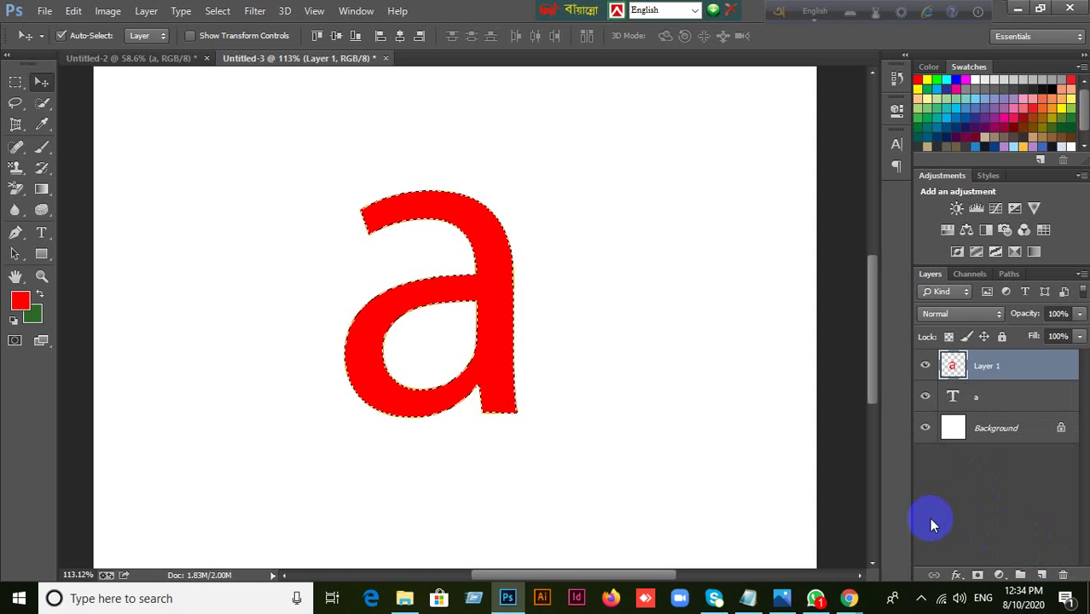
key("ctrl+d")
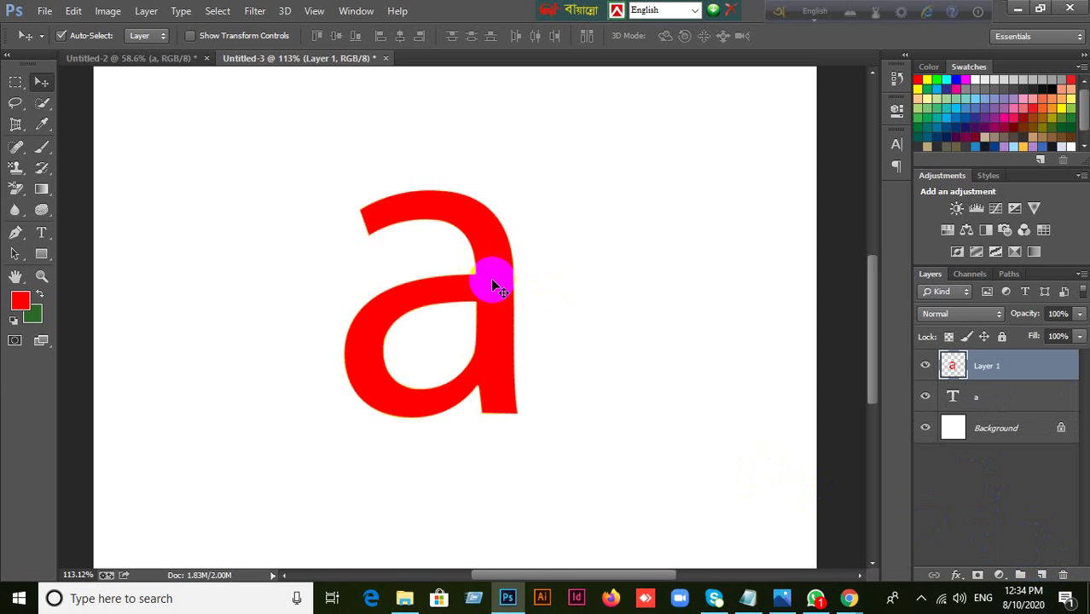
Step: Move the red letter to the right of the yellow one, and shift both letters left with a small gap between them
left_click(1021, 402)
left_click(1022, 369)
left_click(960, 365)
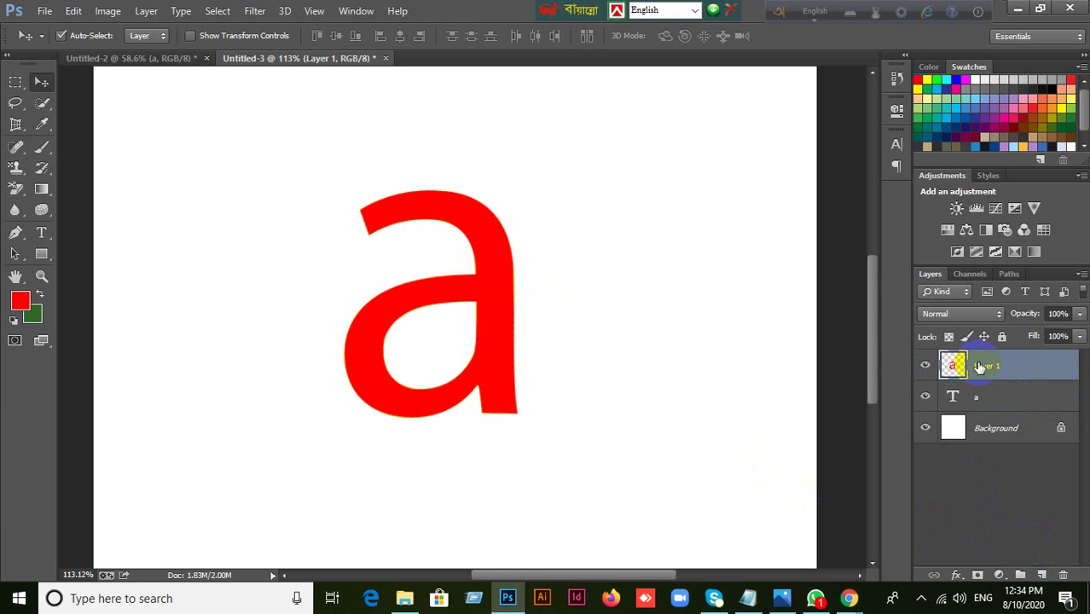
left_click(996, 397)
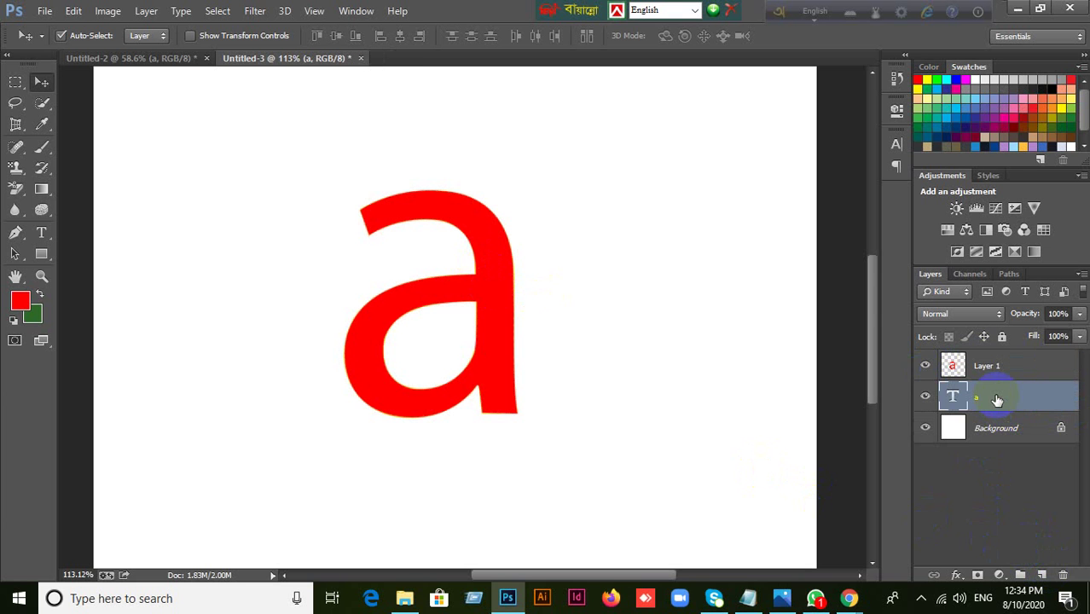
left_click(995, 367)
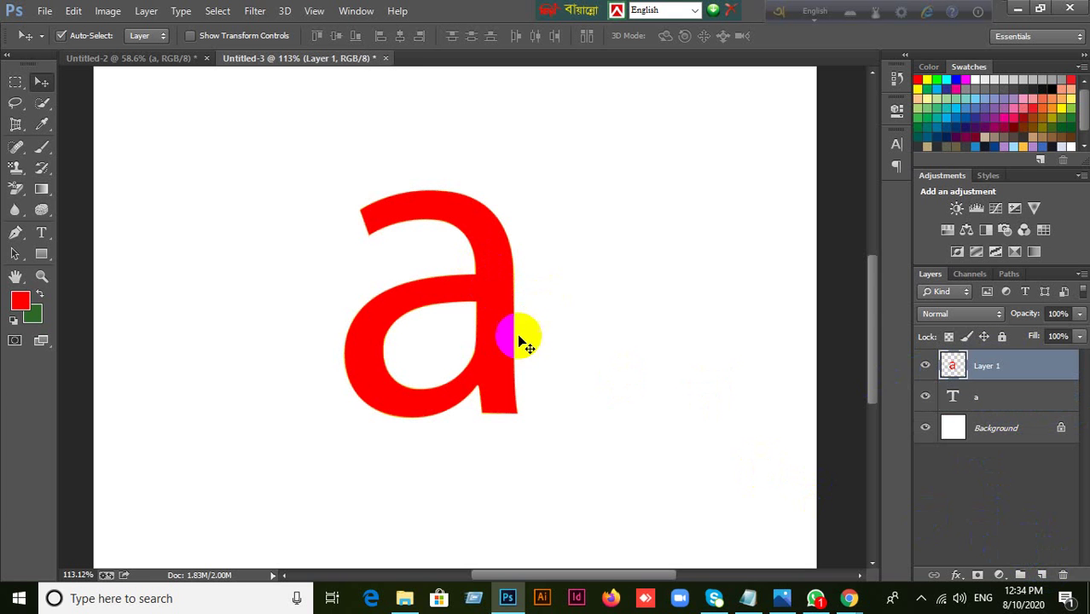
left_click_drag(506, 339, 693, 316)
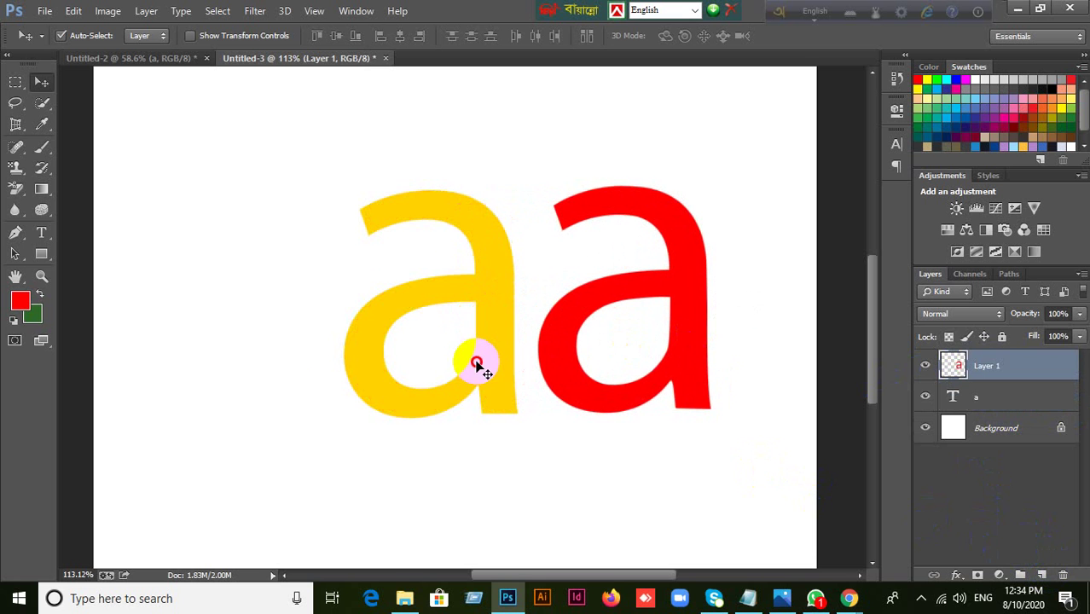
left_click_drag(477, 361, 341, 355)
left_click_drag(577, 377, 470, 375)
Step: Compare the shapes of the yellow and red letters and open the character settings
scroll(483, 376, "down", 3)
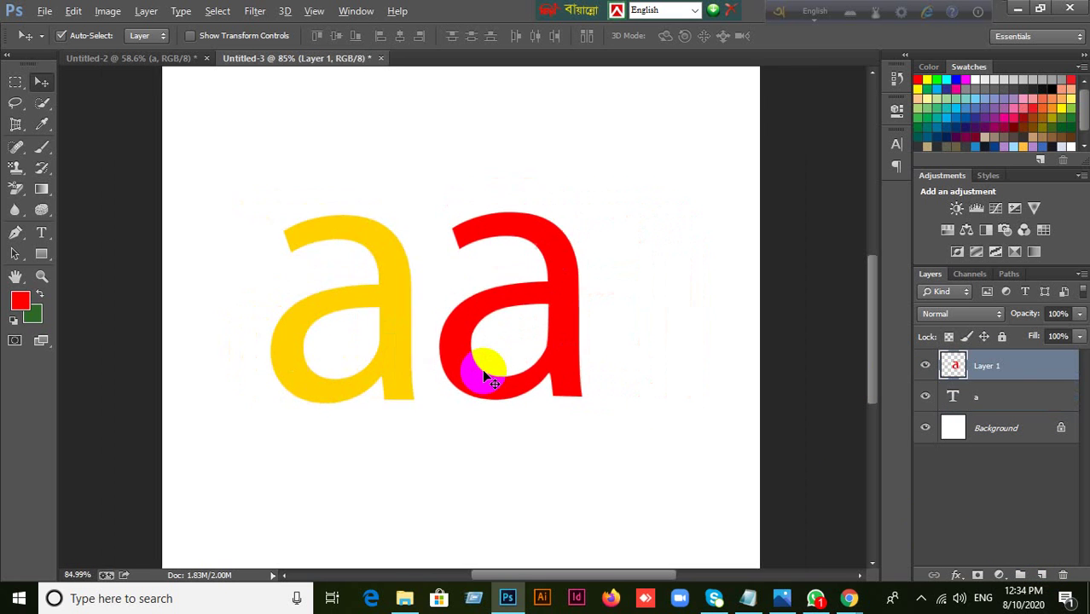
scroll(482, 375, "down", 2)
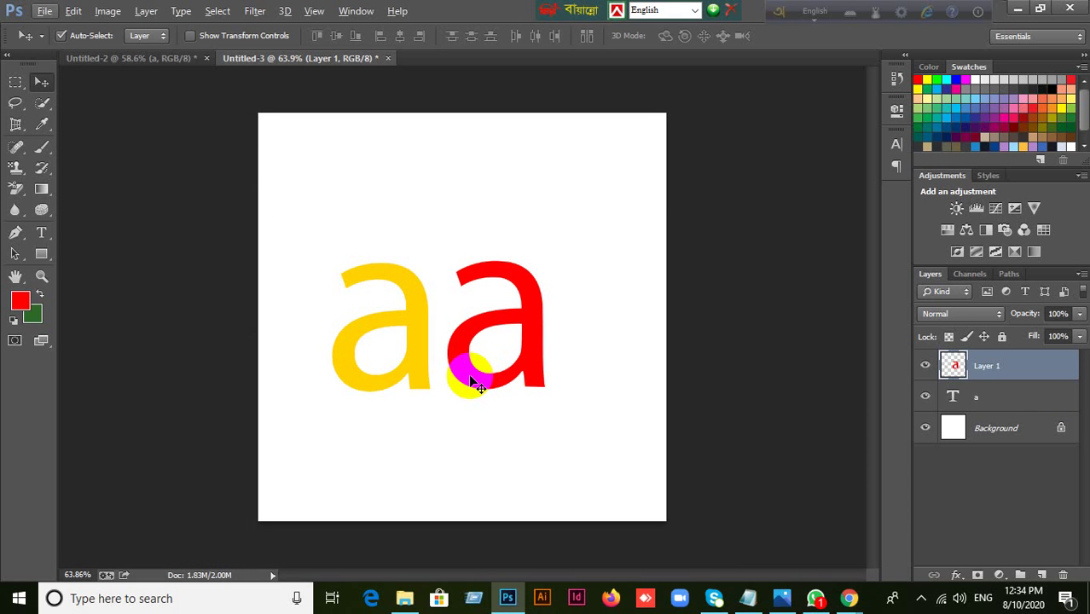
scroll(479, 384, "up", 5)
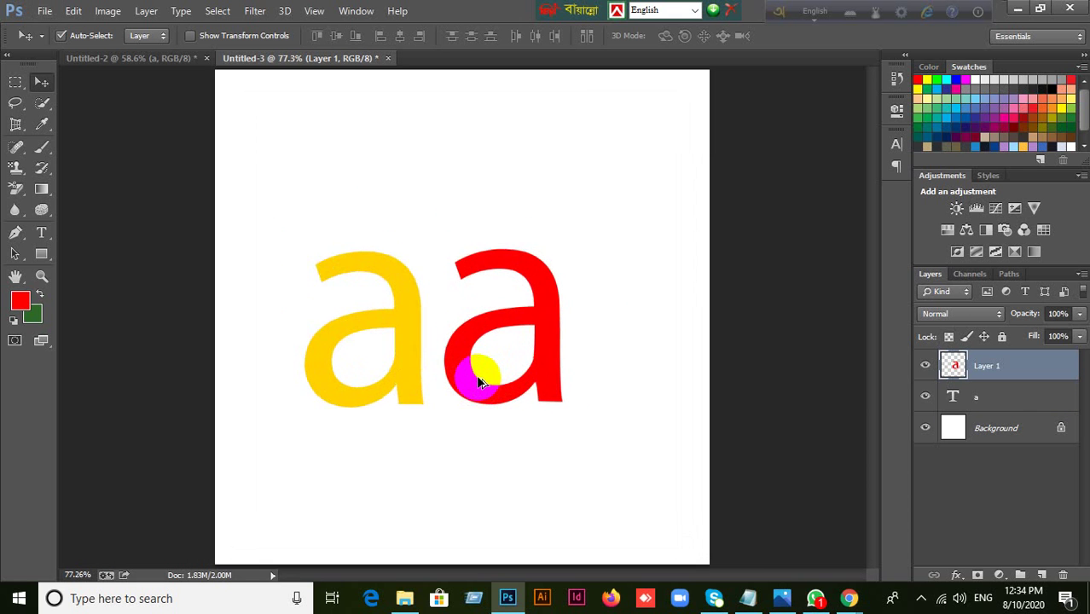
scroll(479, 383, "up", 2)
scroll(479, 383, "down", 4)
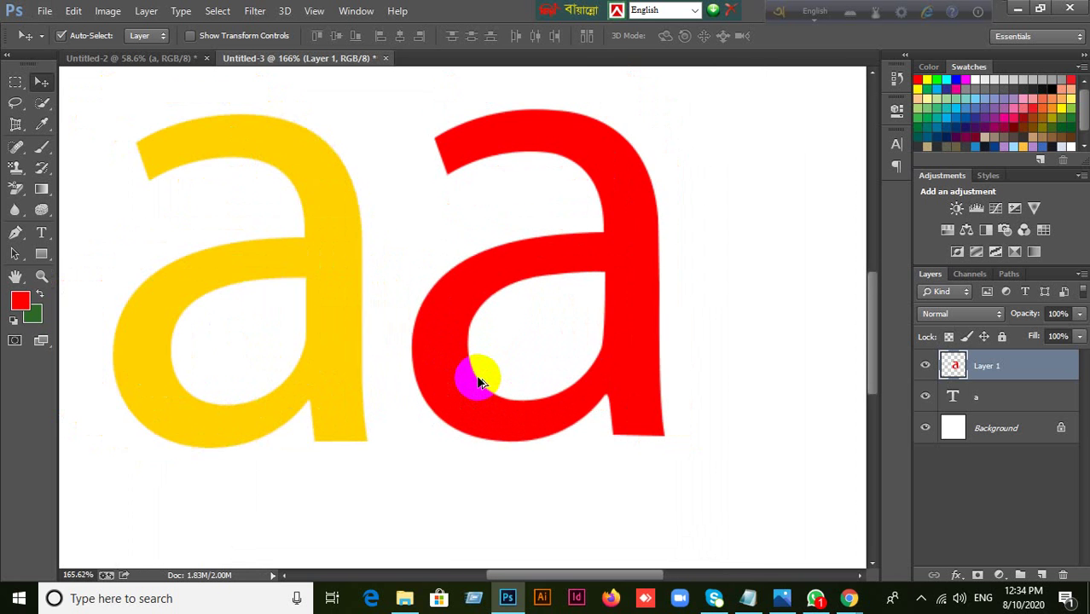
left_click(896, 147)
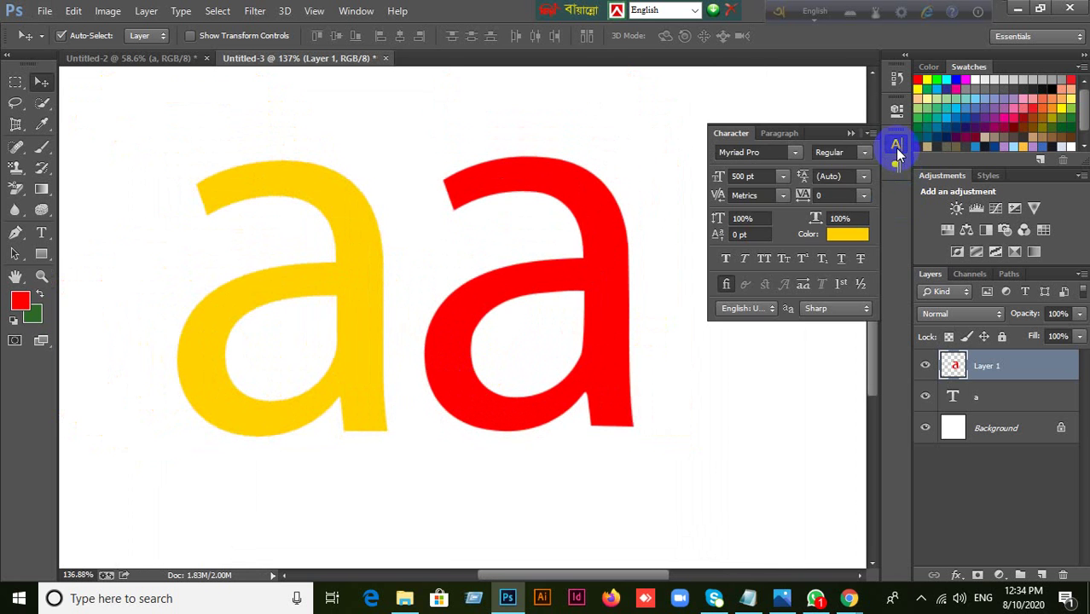
left_click(795, 154)
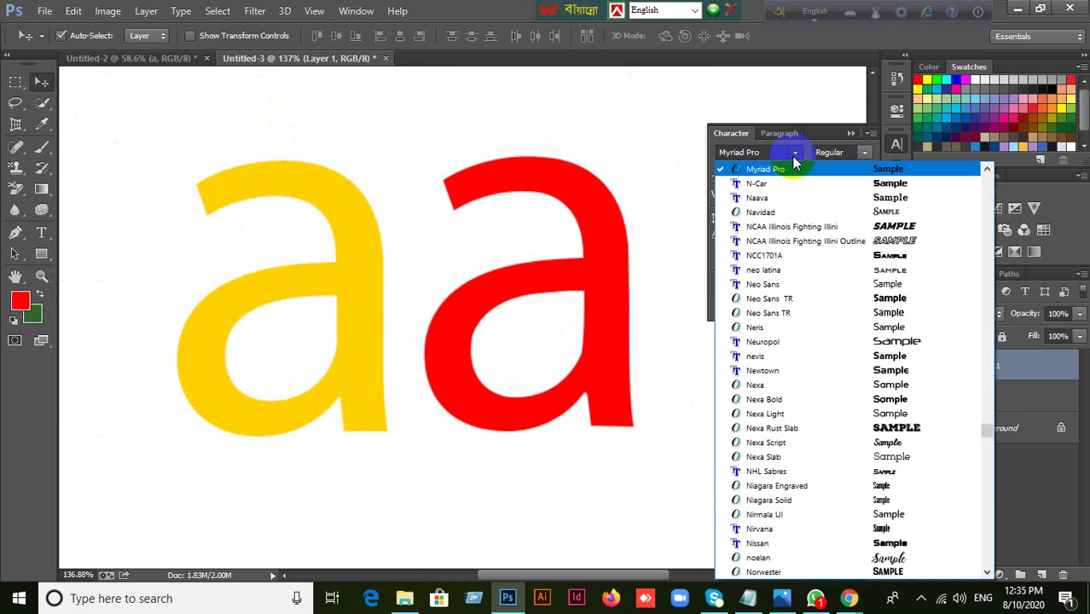
left_click(779, 154)
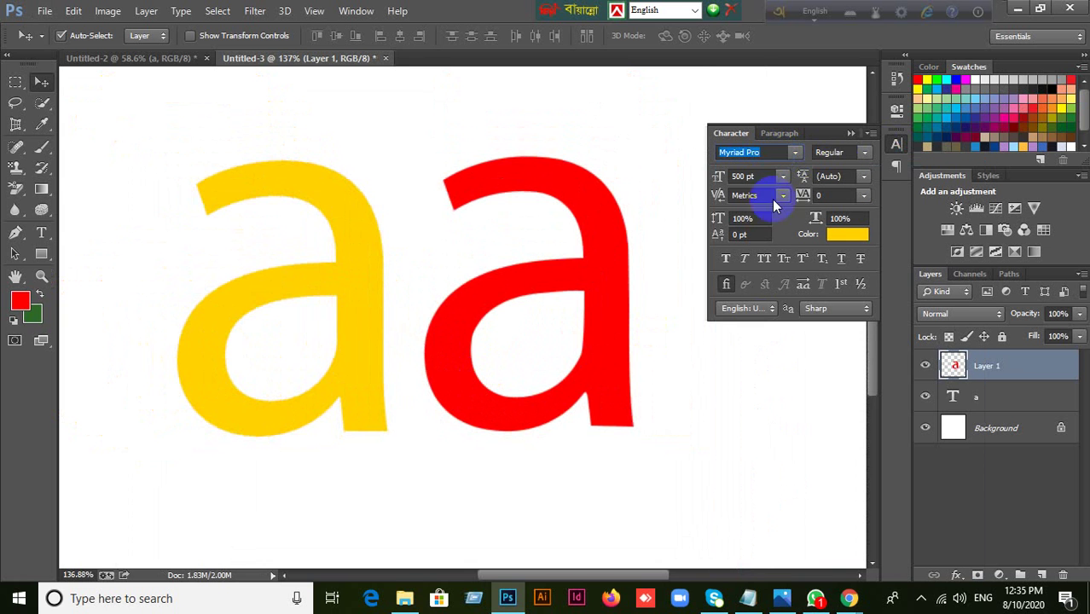
left_click(603, 298)
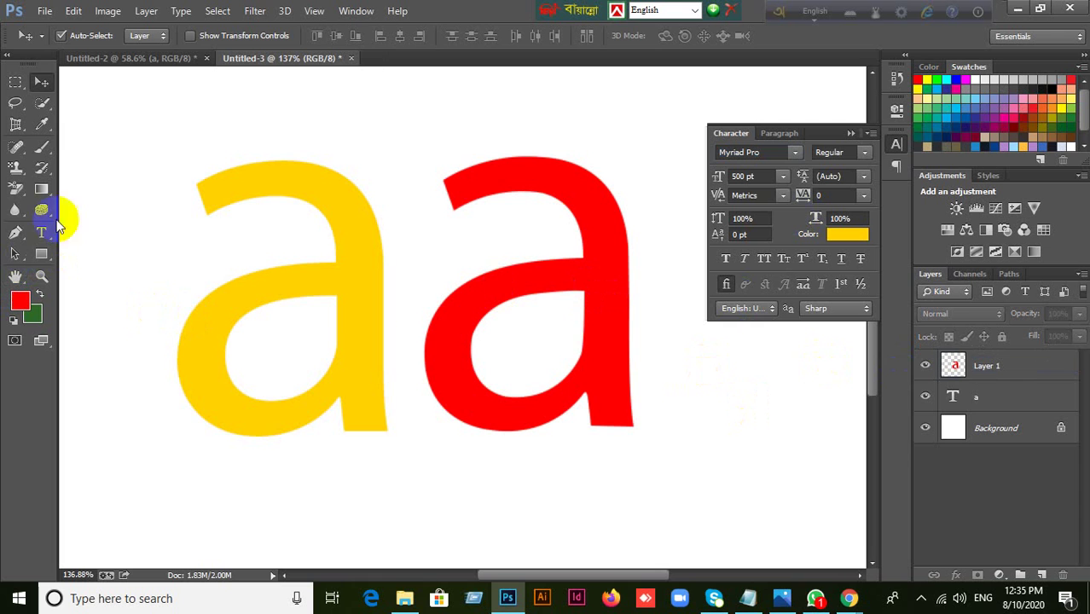
Step: Try to add a second letter a to the existing yellow text layer, and undo the addition
left_click(40, 232)
left_click(420, 124)
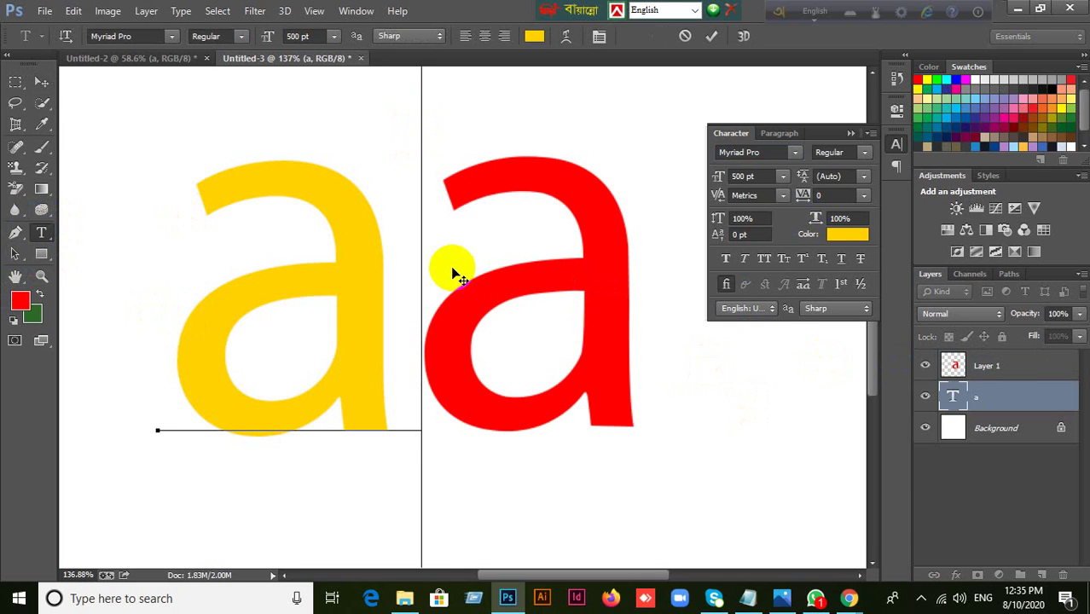
left_click(756, 152)
type("a")
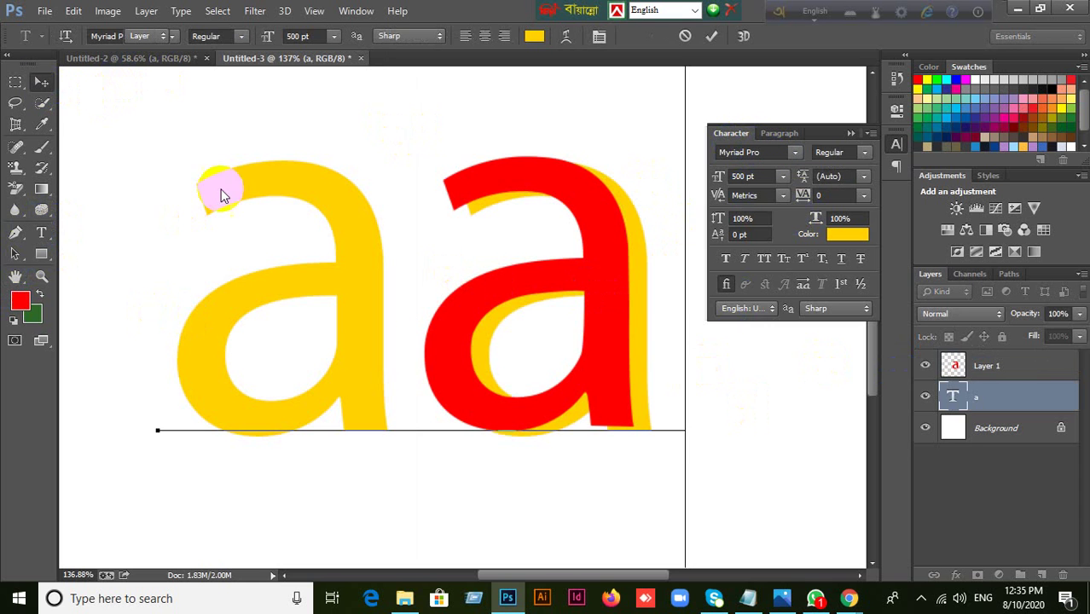
key("ctrl+Return")
key("v")
left_click_drag(647, 365, 467, 324)
left_click_drag(600, 423, 601, 424)
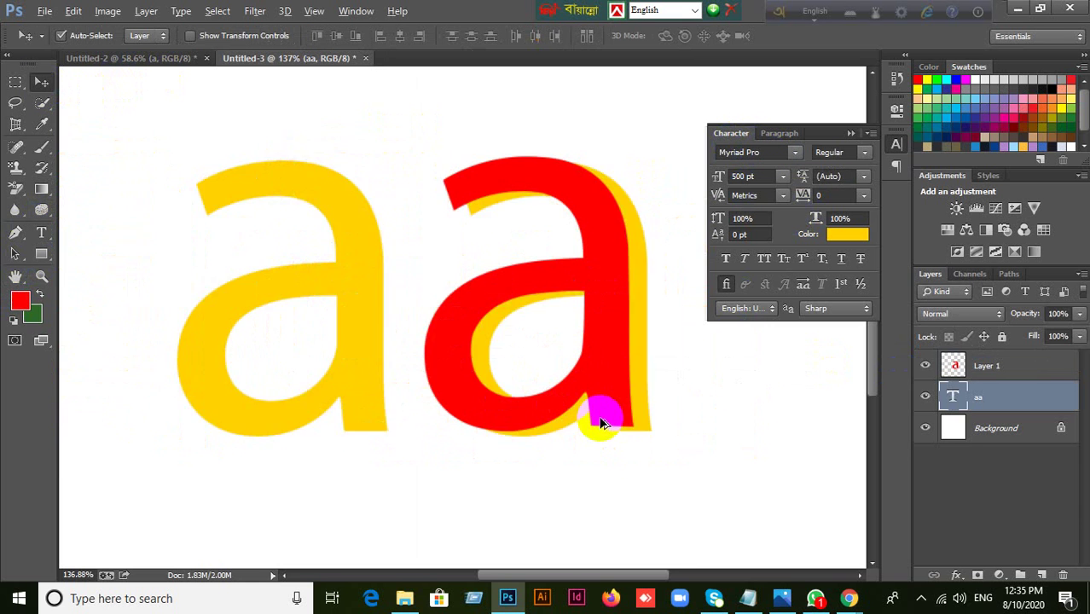
left_click(601, 423)
key("ctrl+z")
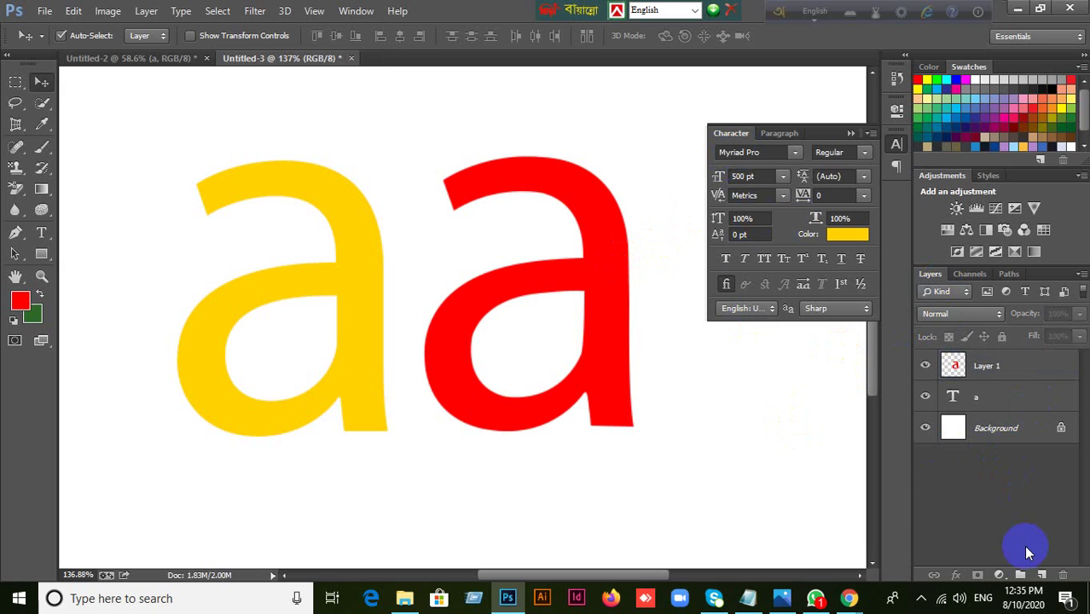
left_click(1042, 575)
key("ctrl+z")
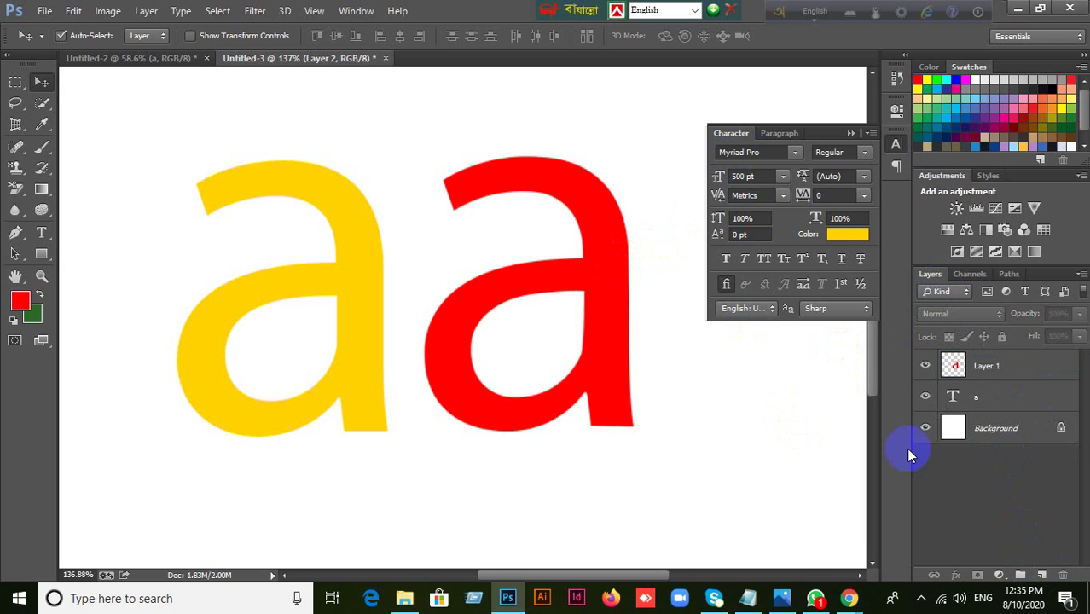
scroll(726, 409, "down", 1)
left_click(971, 427)
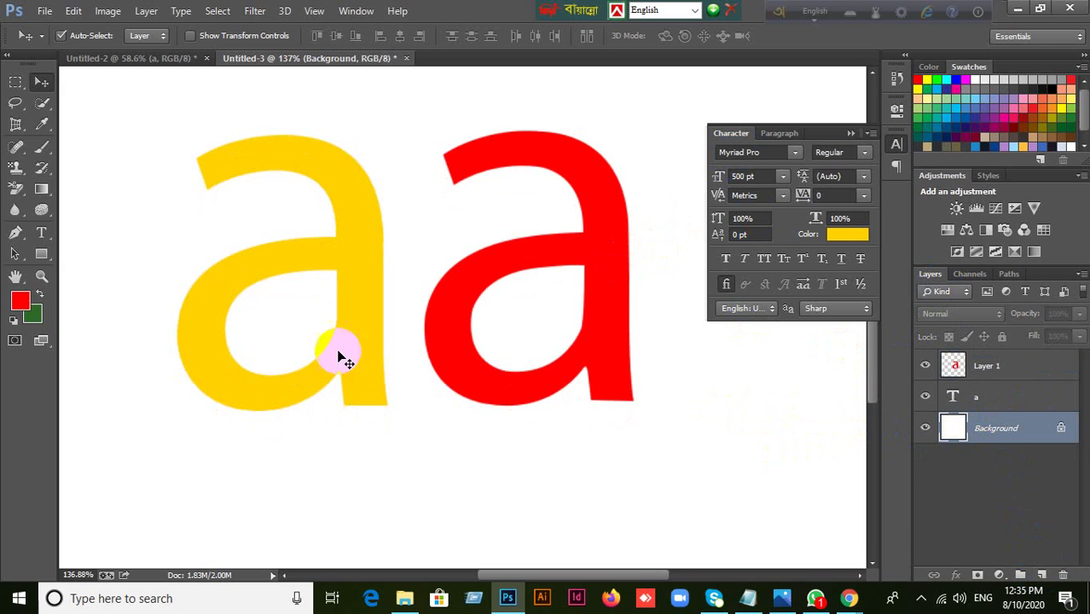
left_click(41, 232)
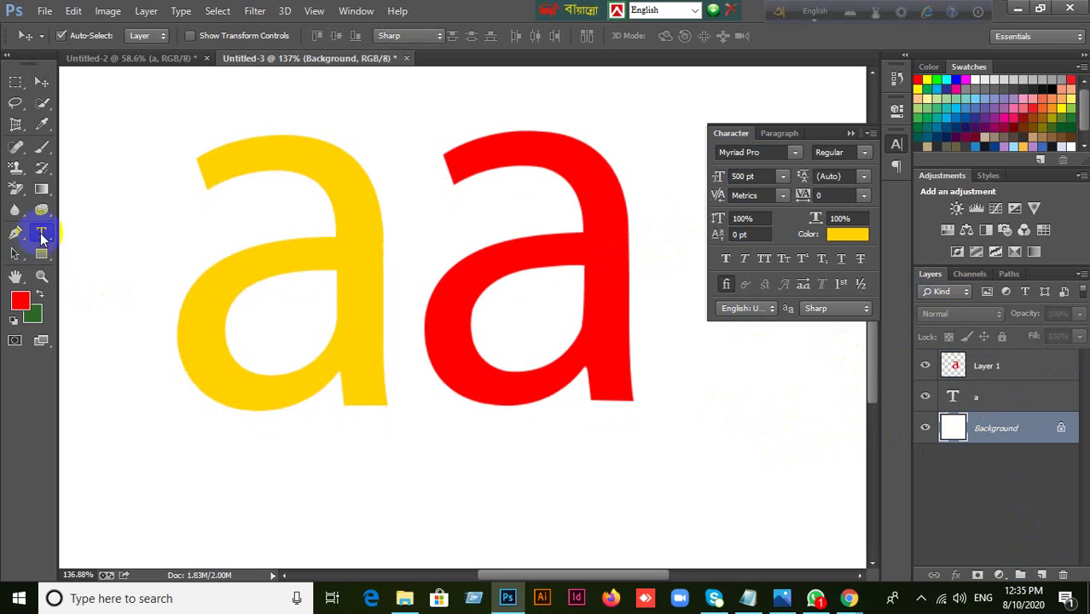
left_click(397, 502)
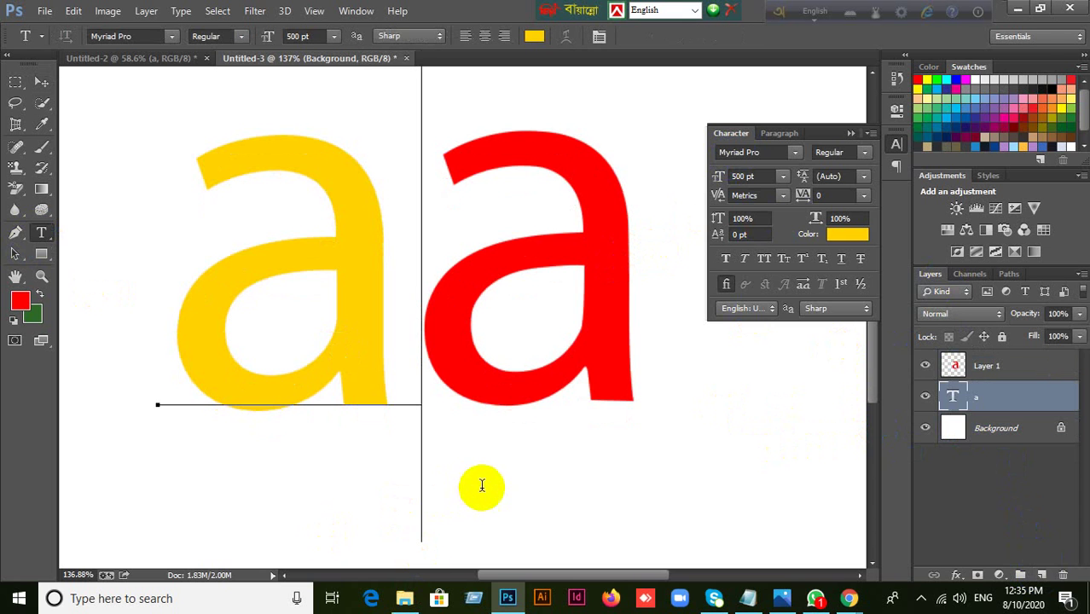
left_click(772, 152)
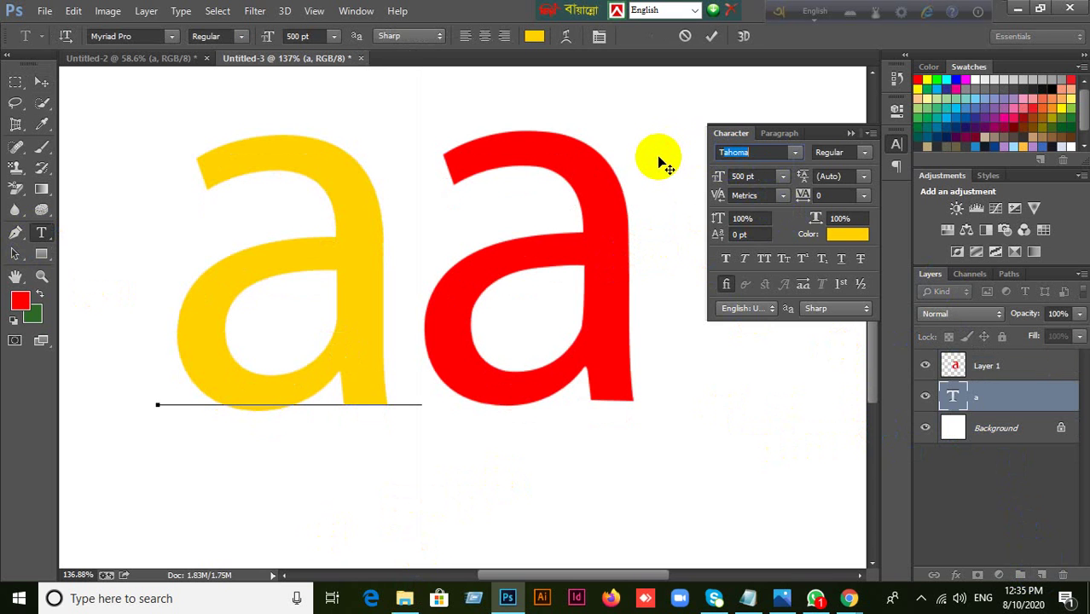
key("Up")
left_click(41, 82)
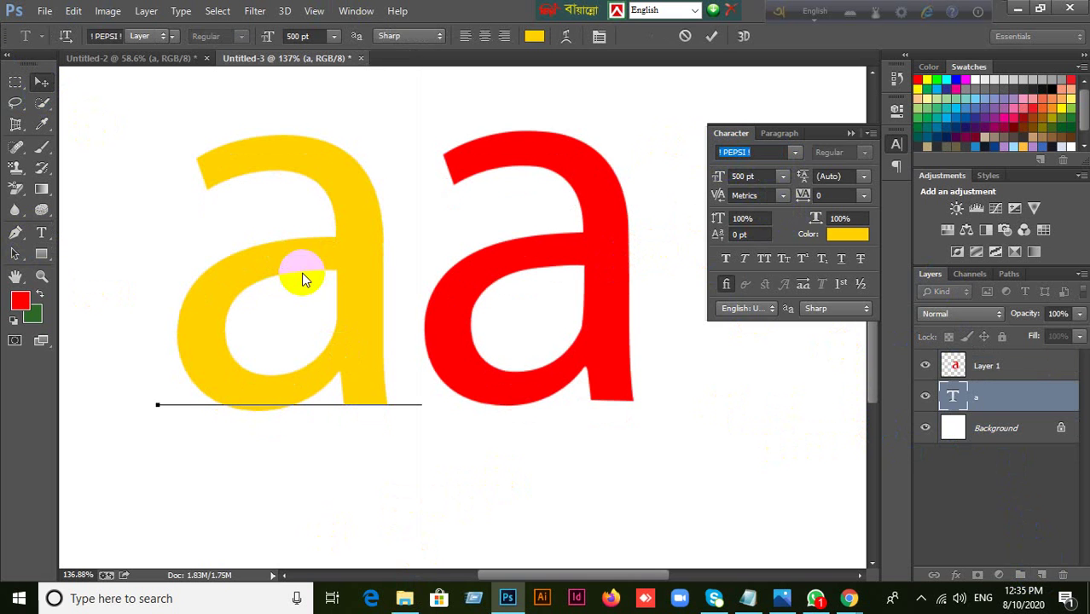
left_click(440, 432)
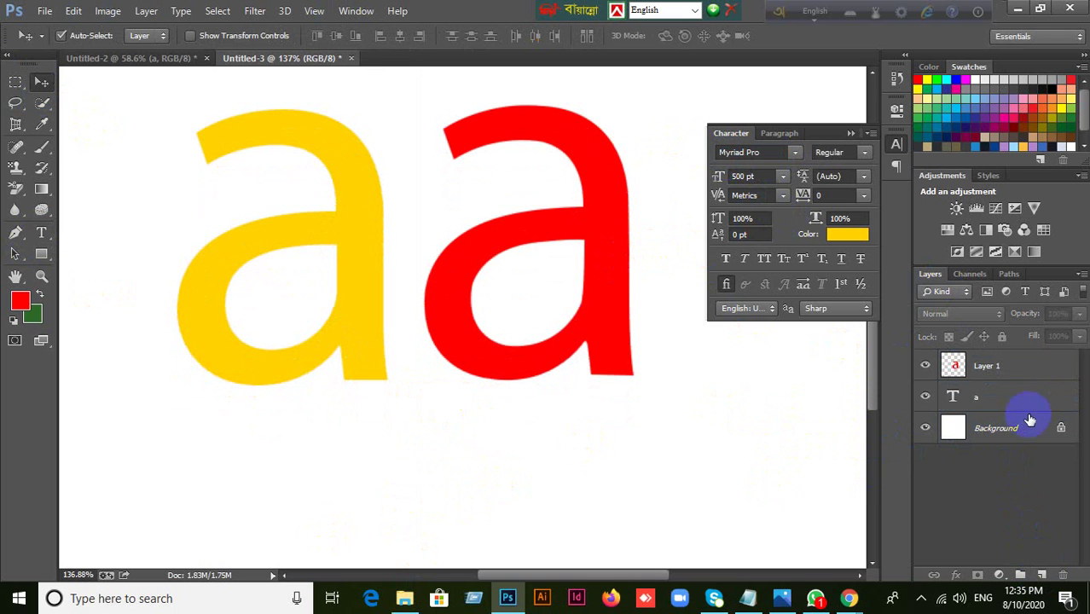
Step: Delete the yellow text layer a, and undo the deletion
left_click(981, 397)
left_click(1063, 575)
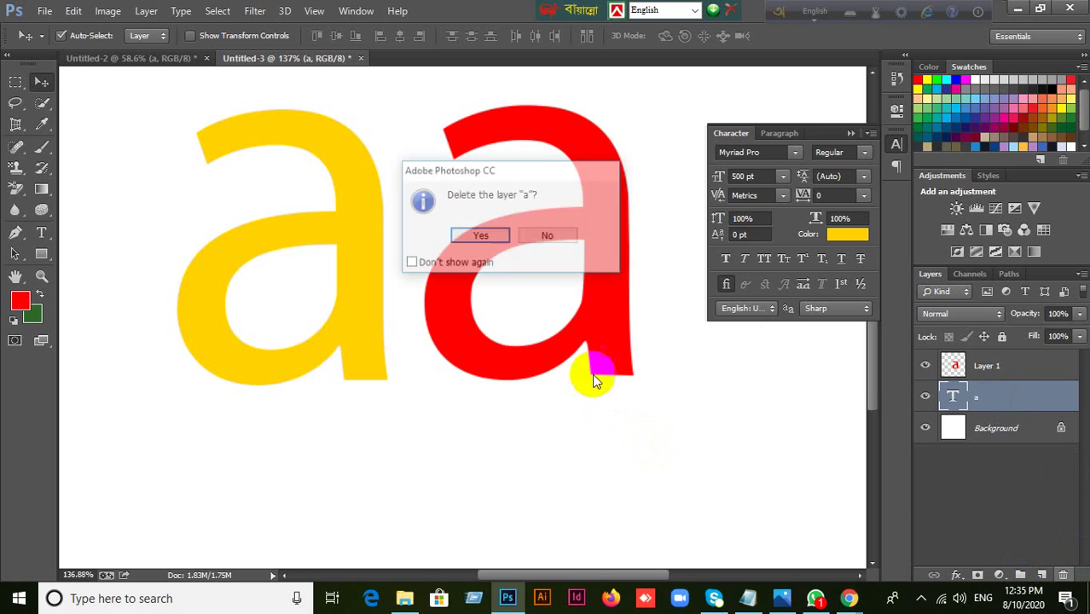
left_click(503, 236)
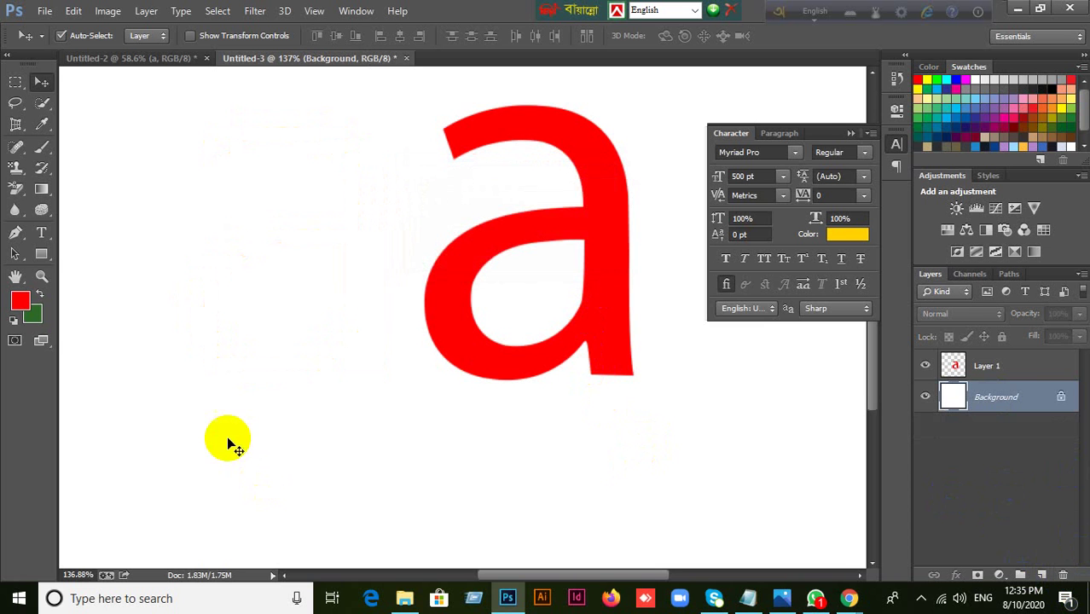
left_click(41, 233)
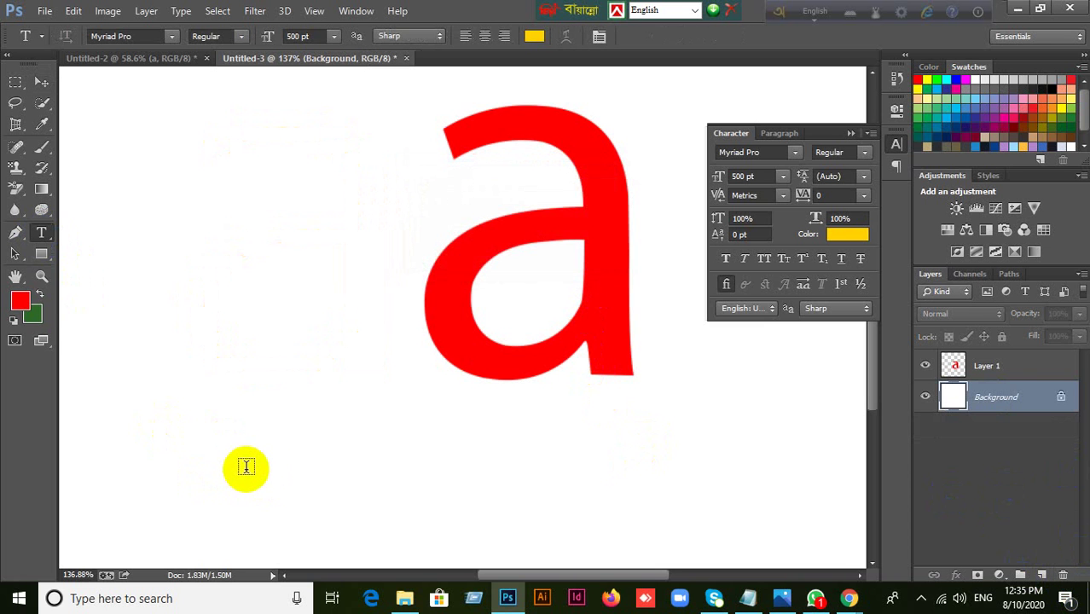
key("ctrl+z")
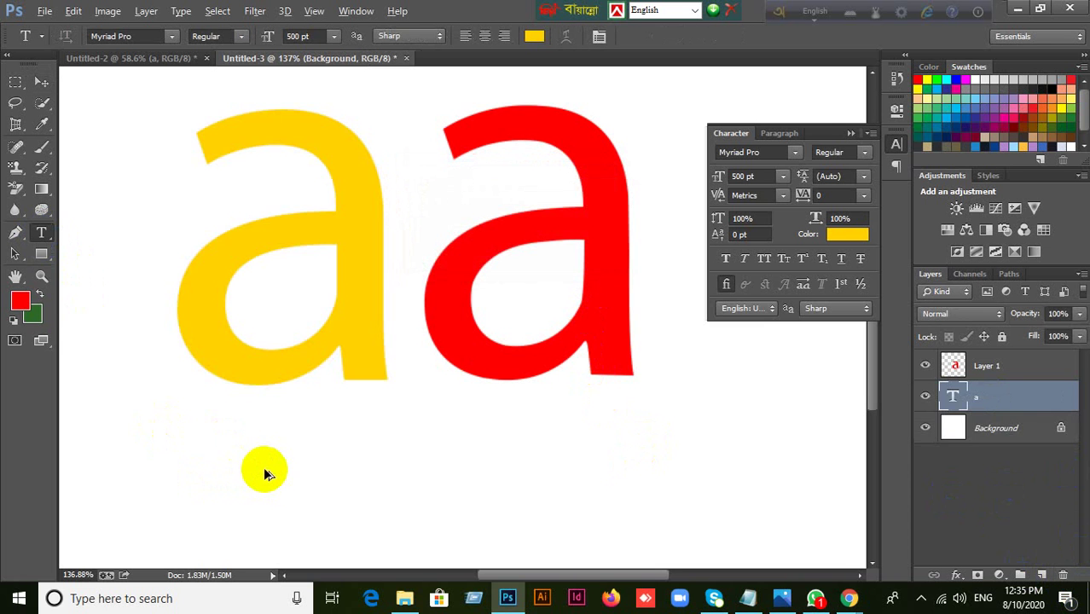
Step: With Layer 1 selected, add a separate yellow text letter a in Myriad Pro Regular, 500 pt, below the two existing letters
key("alt+bracketright")
left_click(41, 82)
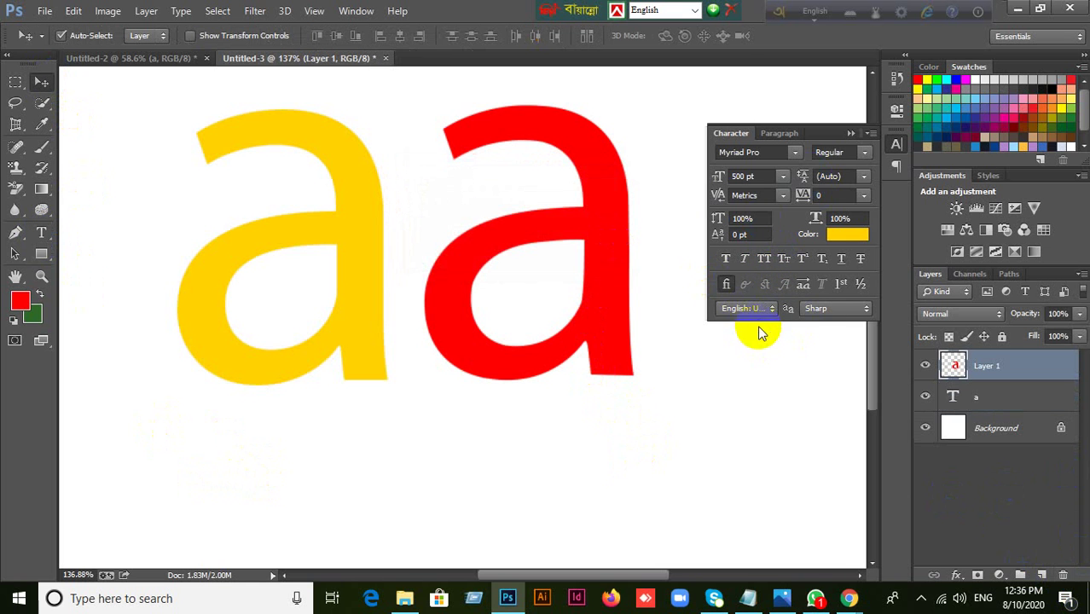
left_click(765, 259)
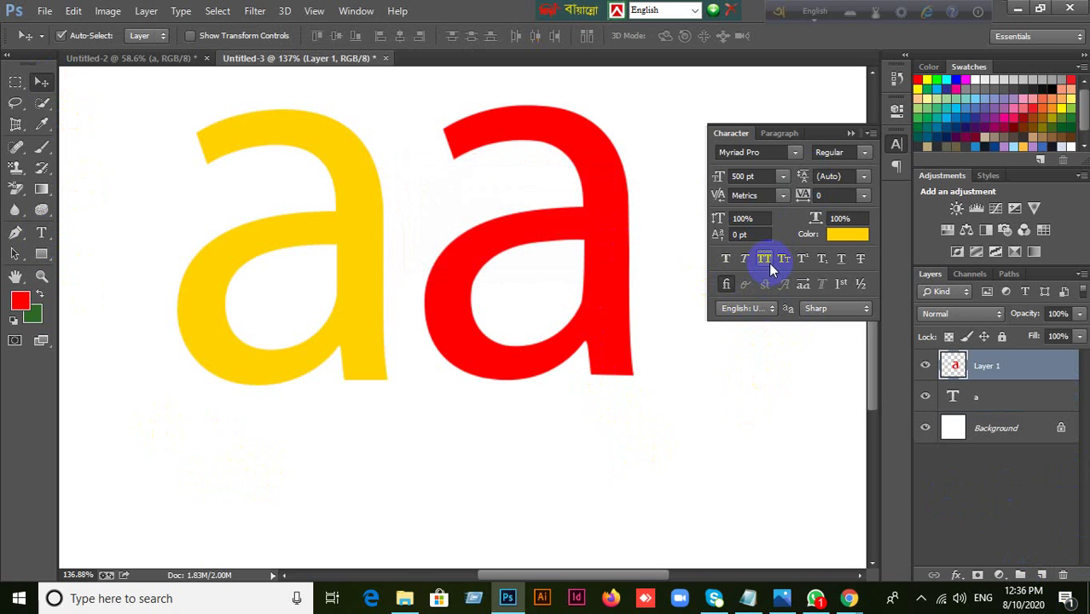
scroll(656, 471, "down", 2)
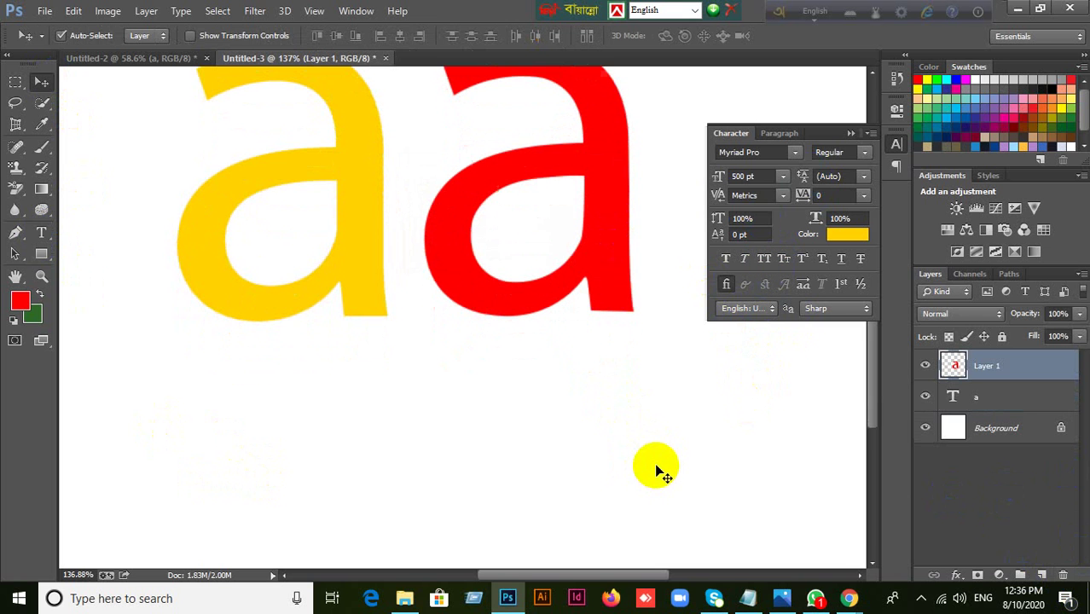
left_click(765, 259)
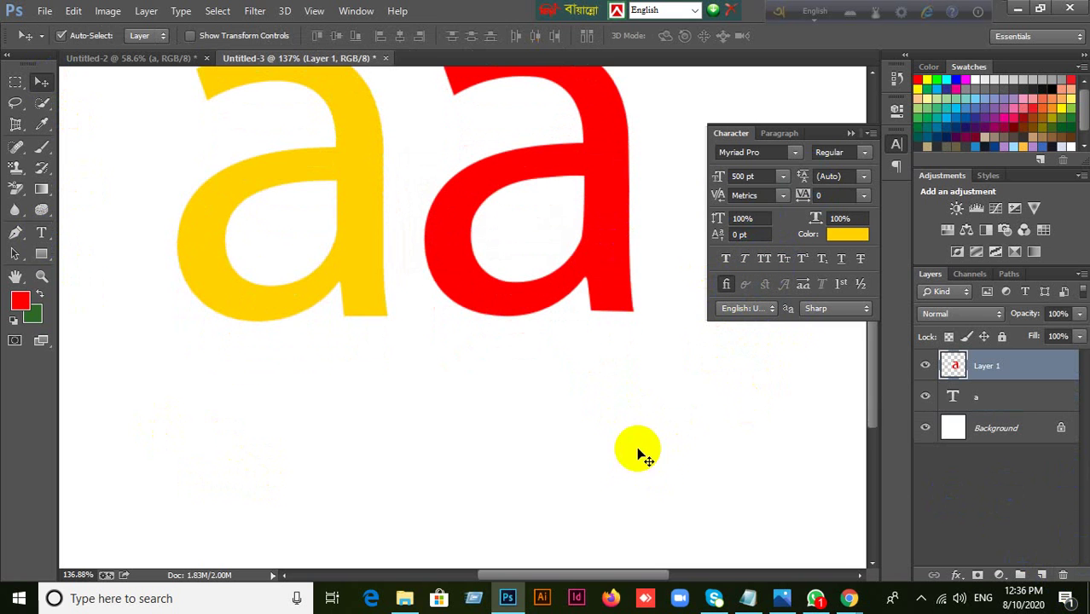
scroll(674, 493, "up", 1)
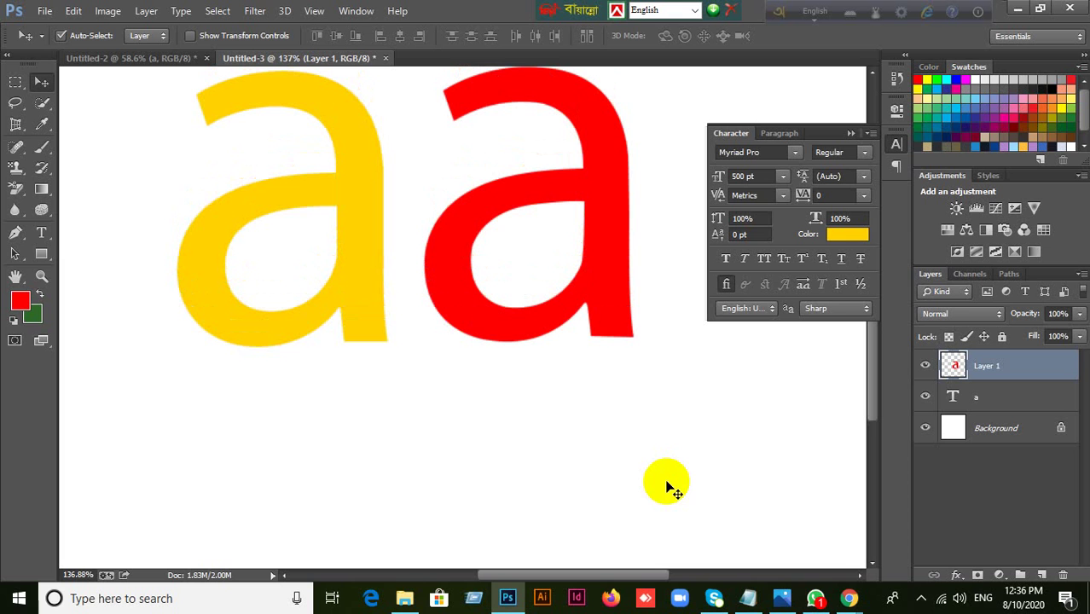
left_click(41, 232)
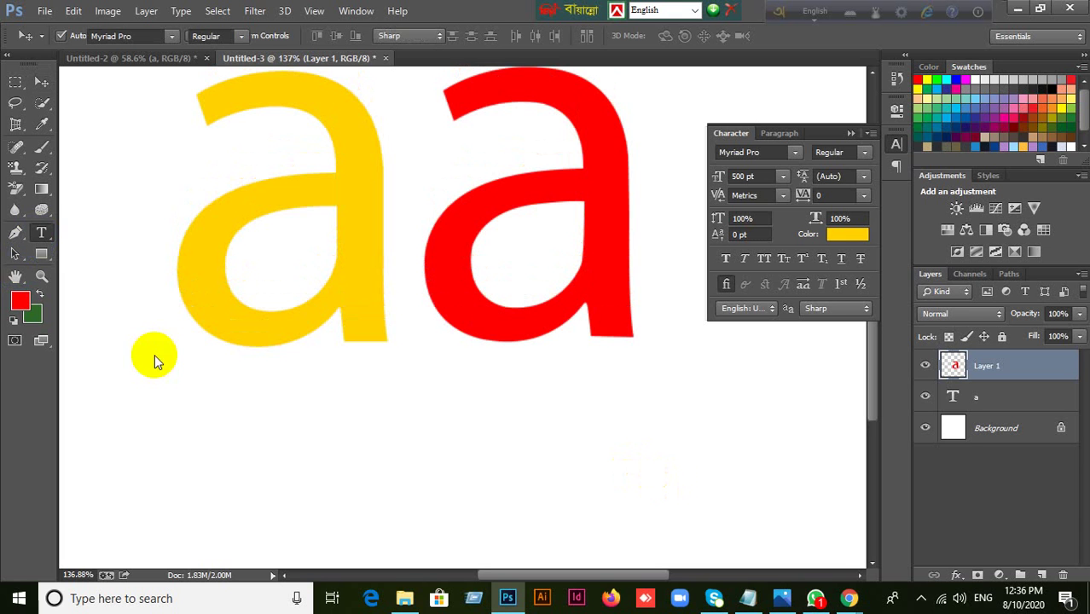
left_click(294, 499)
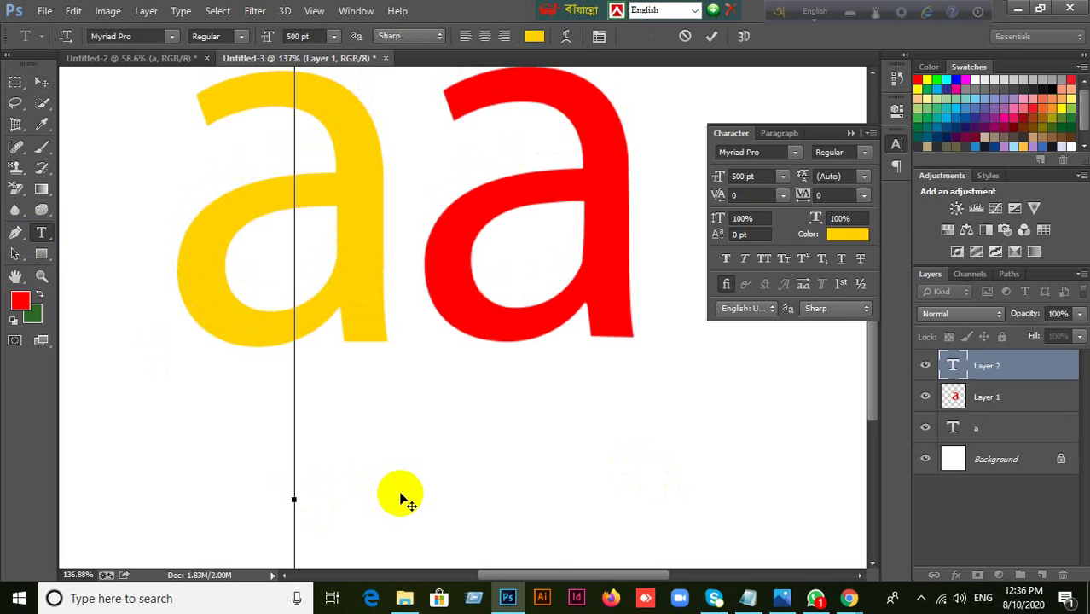
type("a")
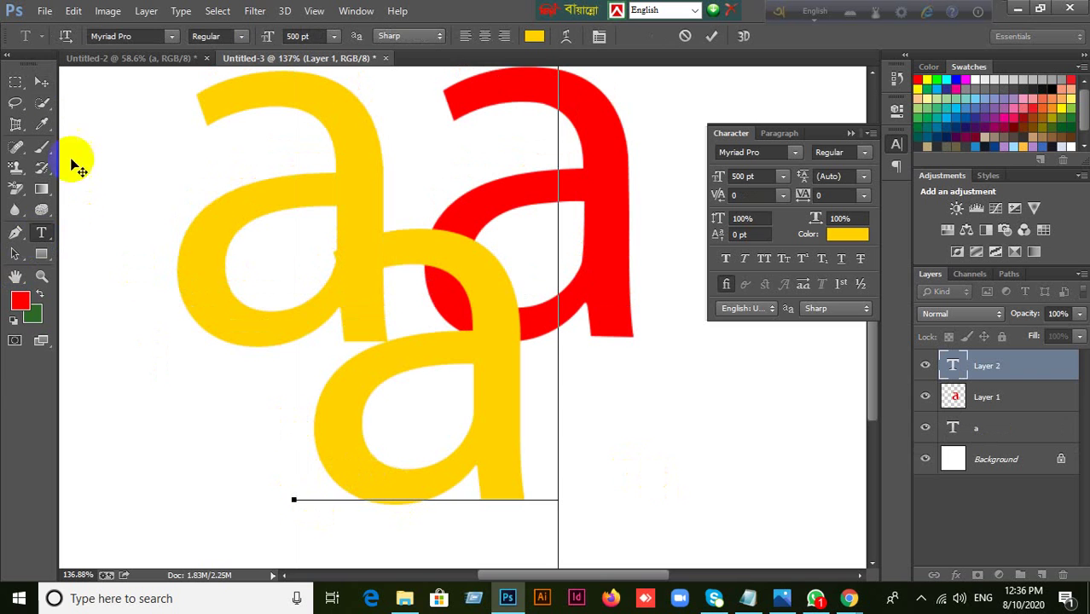
left_click(38, 83)
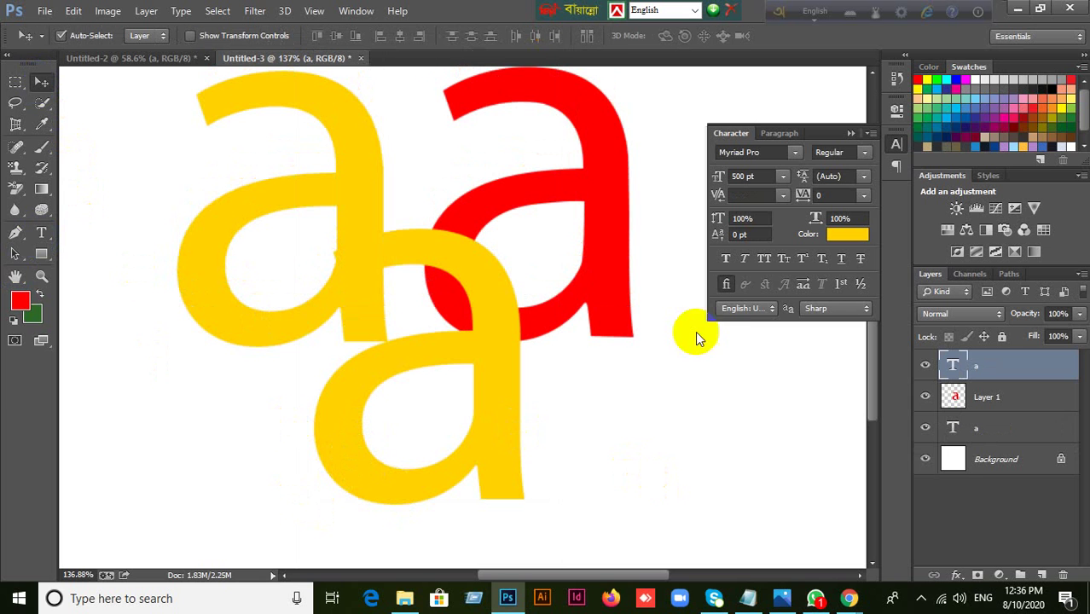
Step: Move the new letter a down and to the left, beneath the first yellow letter
left_click(862, 153)
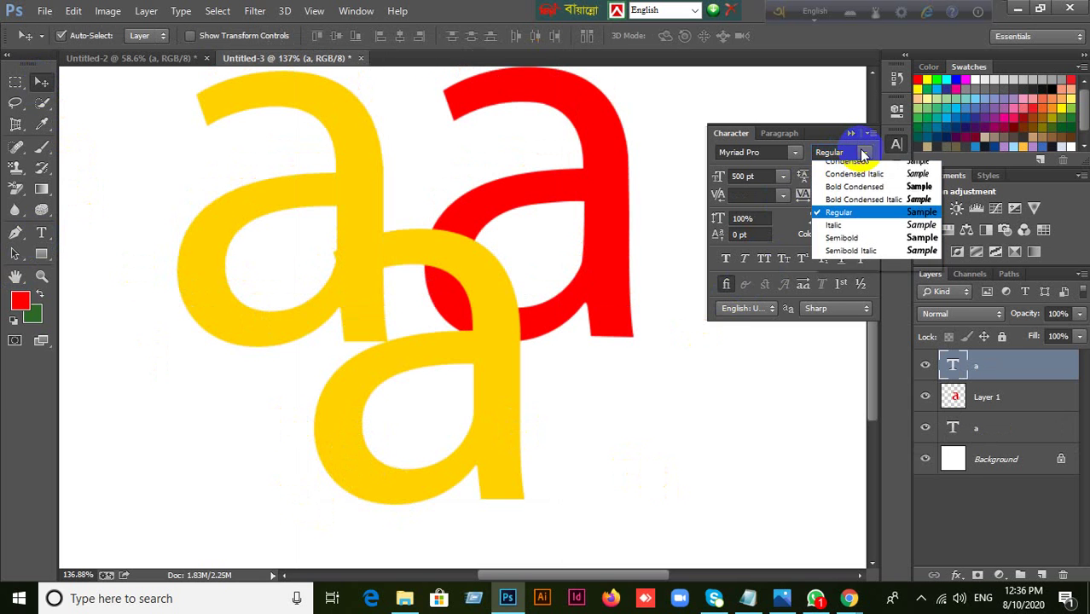
left_click(862, 153)
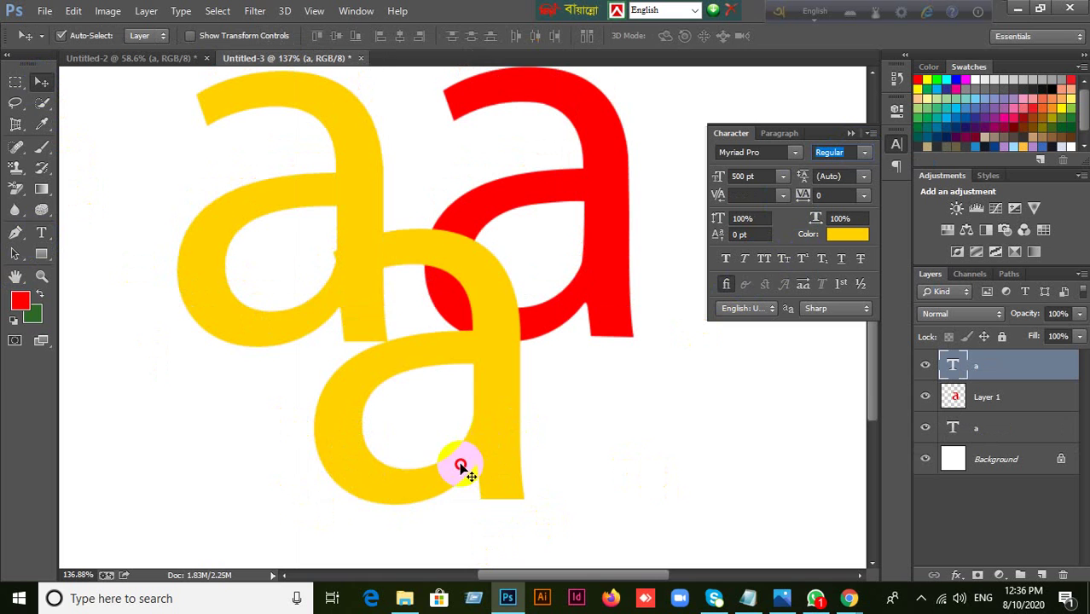
left_click_drag(454, 465, 354, 503)
Step: Change the font of the new letter a to Tahoma
left_click(750, 152)
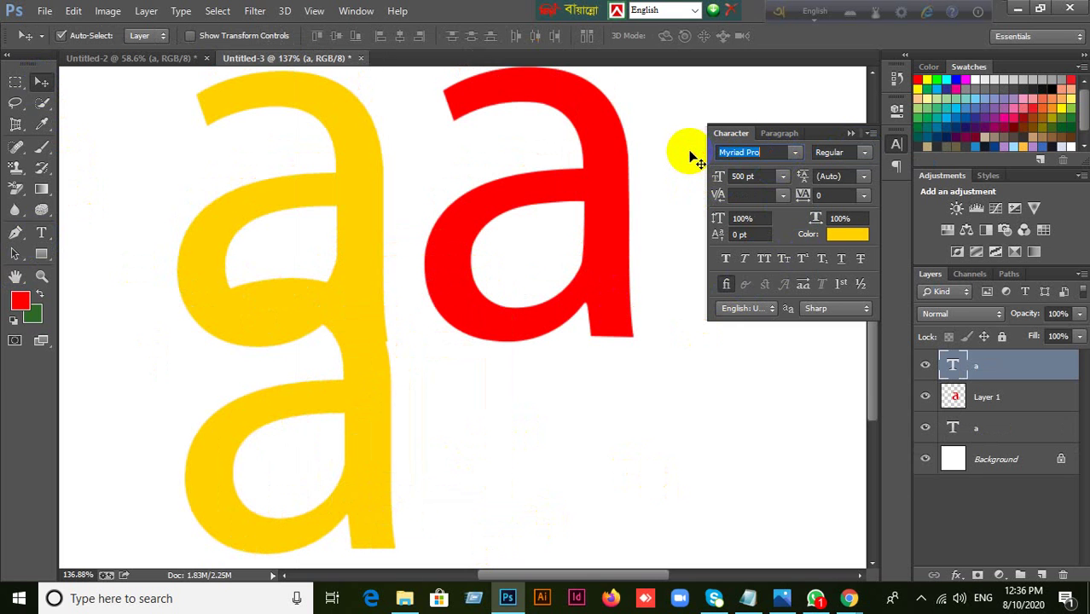
type("th")
key("BackSpace")
key("BackSpace")
type("a")
key("Return")
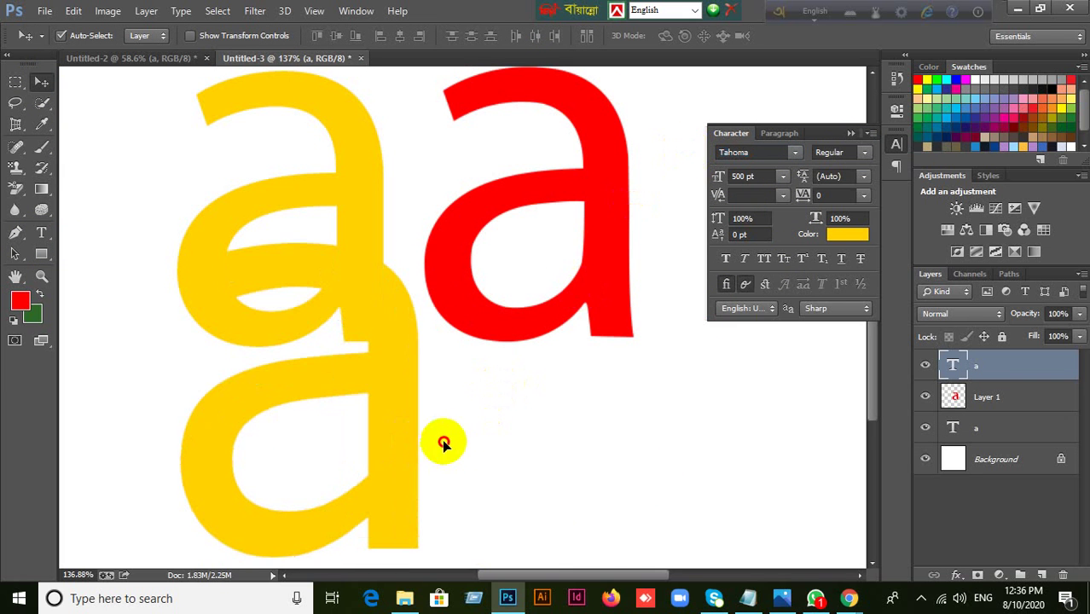
Step: Reposition the Tahoma letter a below and between the yellow and red letters, and bring up the open Chrome windows
left_click_drag(441, 441, 741, 433)
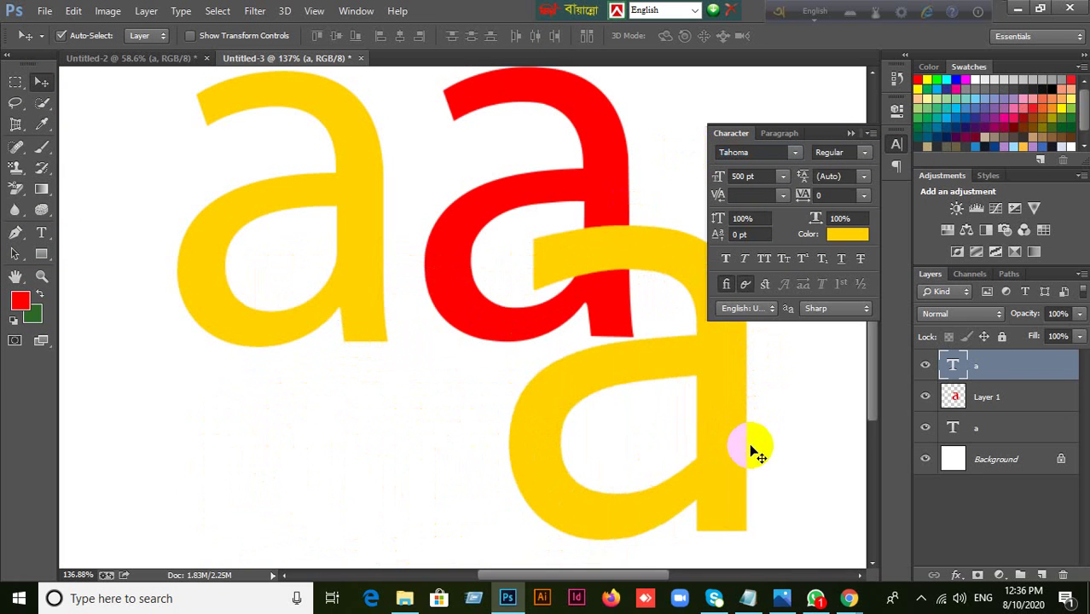
left_click(743, 348)
left_click(682, 488)
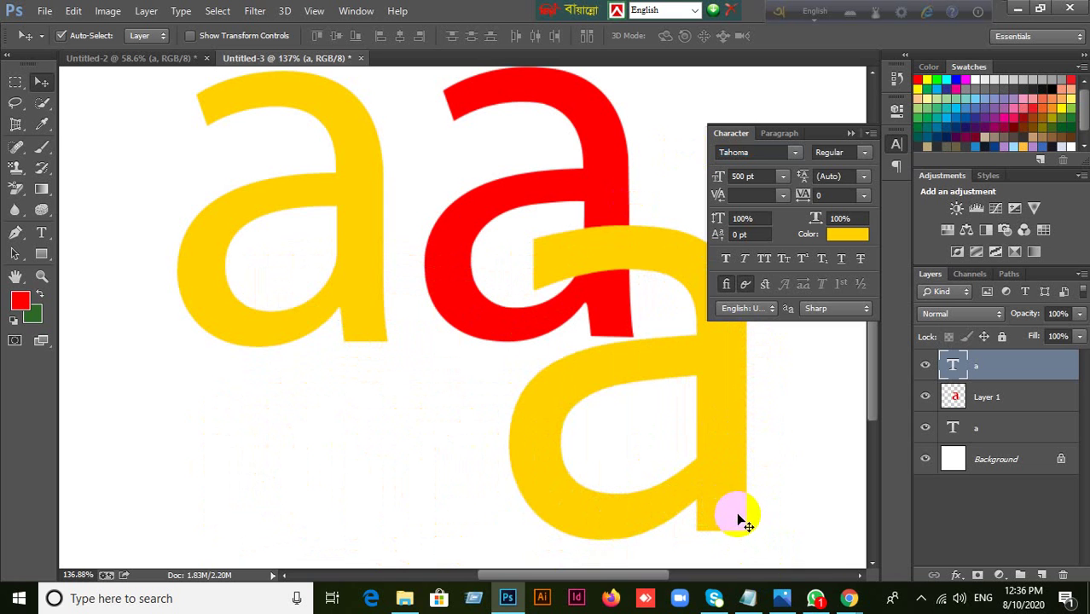
left_click(850, 599)
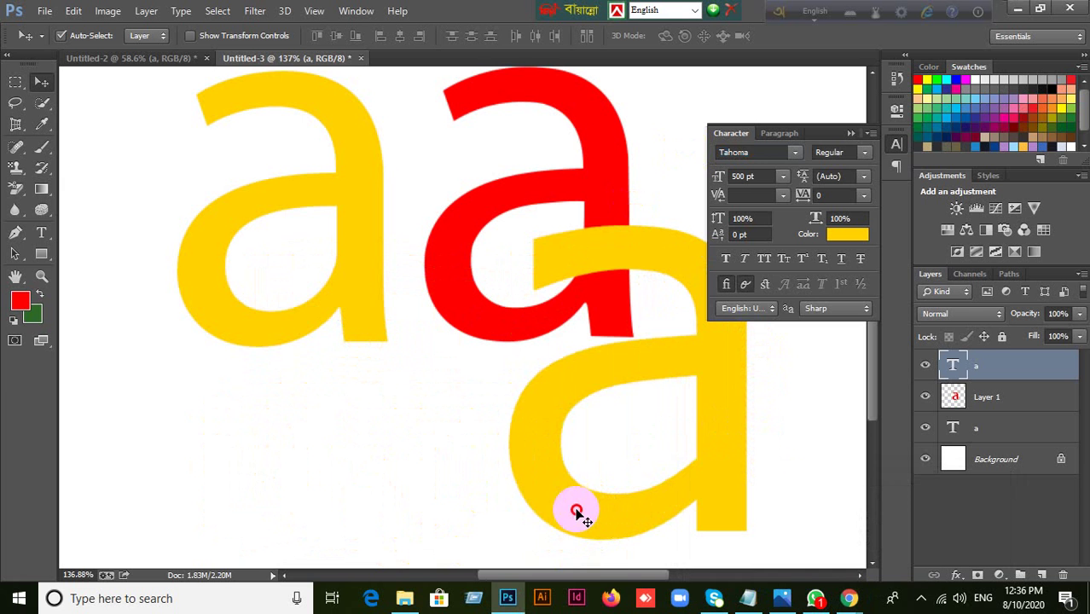
left_click_drag(573, 508, 349, 508)
left_click(849, 598)
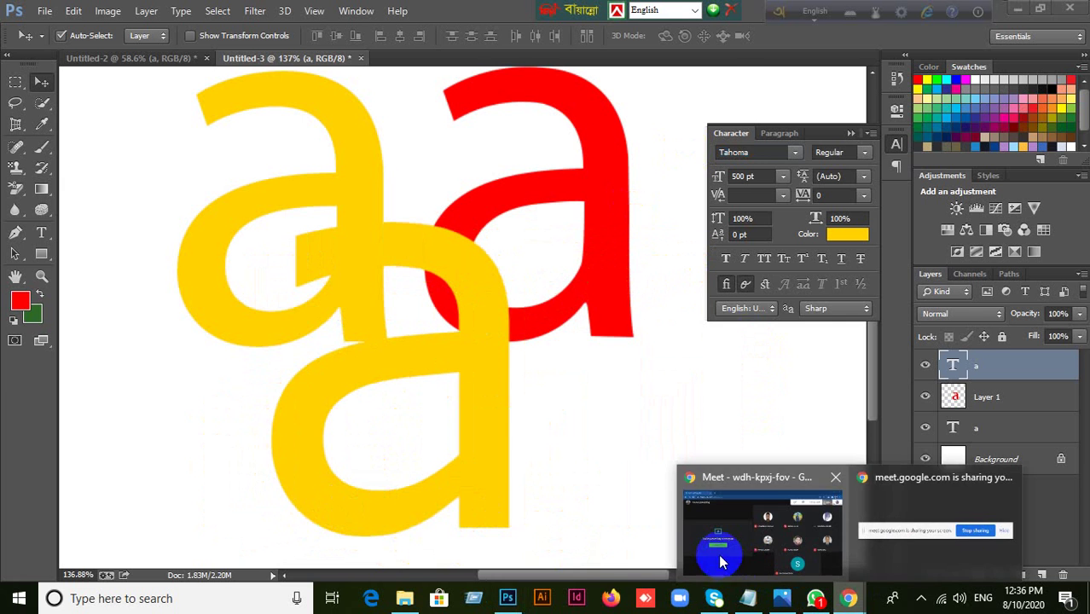
Step: Check the Google Meet call window in Chrome, and return to Photoshop
left_click(729, 514)
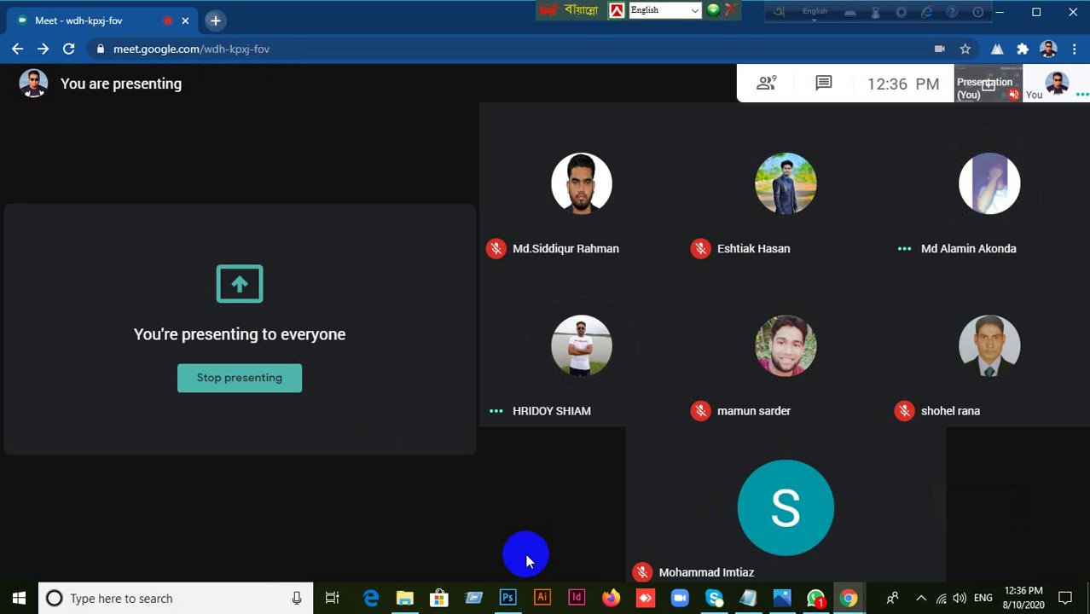
left_click(508, 598)
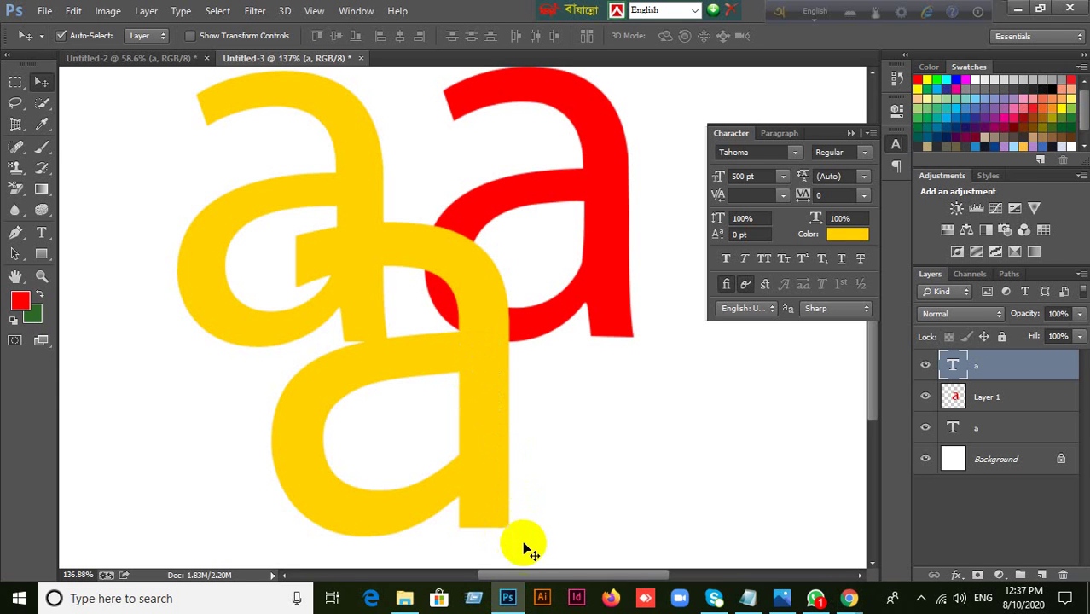
left_click(525, 342)
left_click(503, 536)
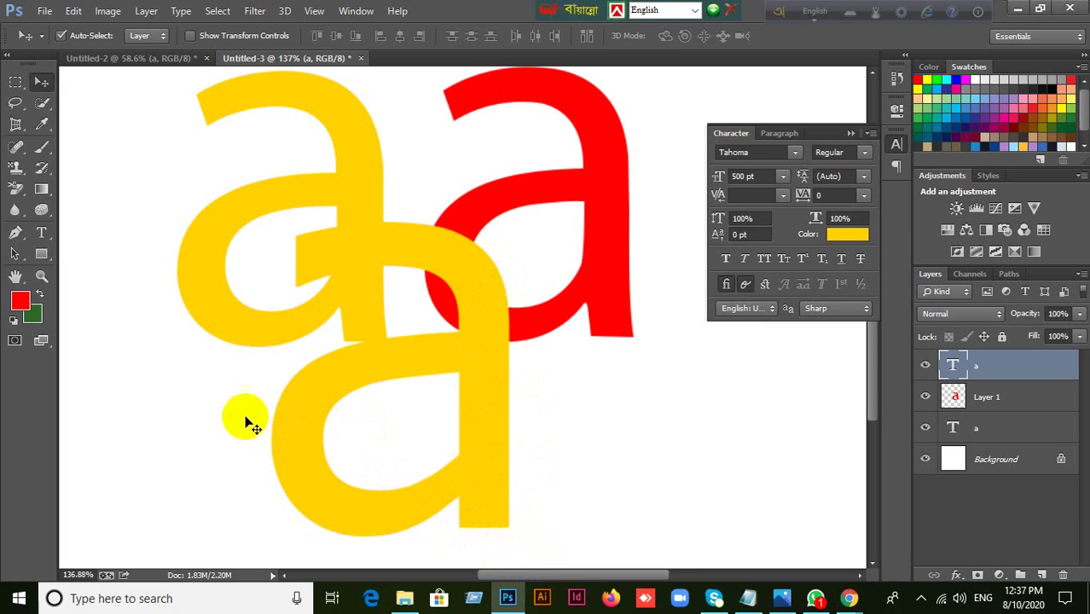
Step: Switch to Chrome, check the Meet call, and open the Gmail inbox in a separate tab
mouse_move(845, 602)
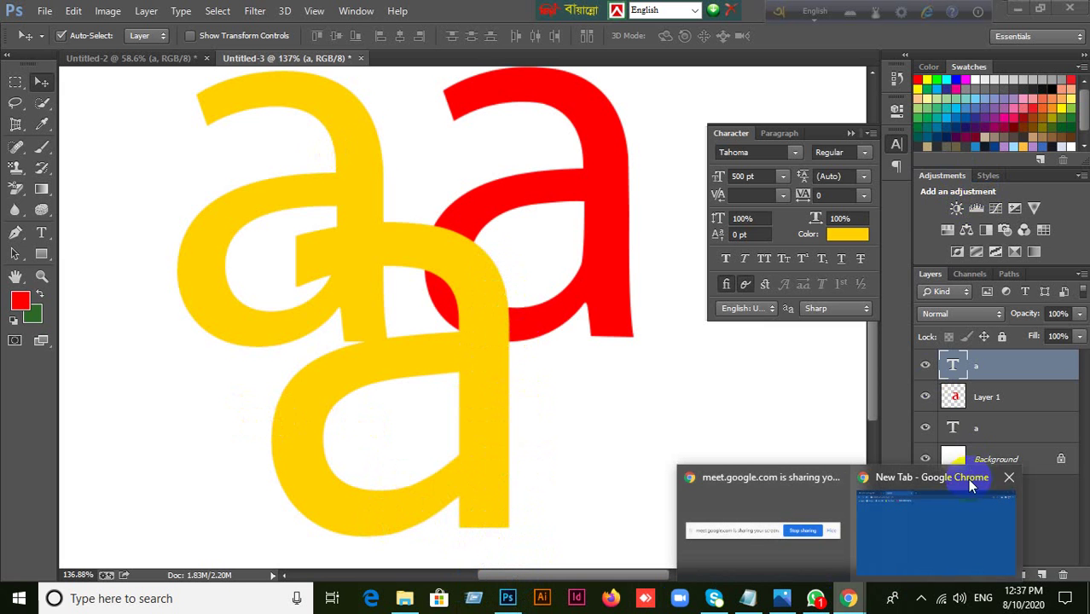
left_click(954, 508)
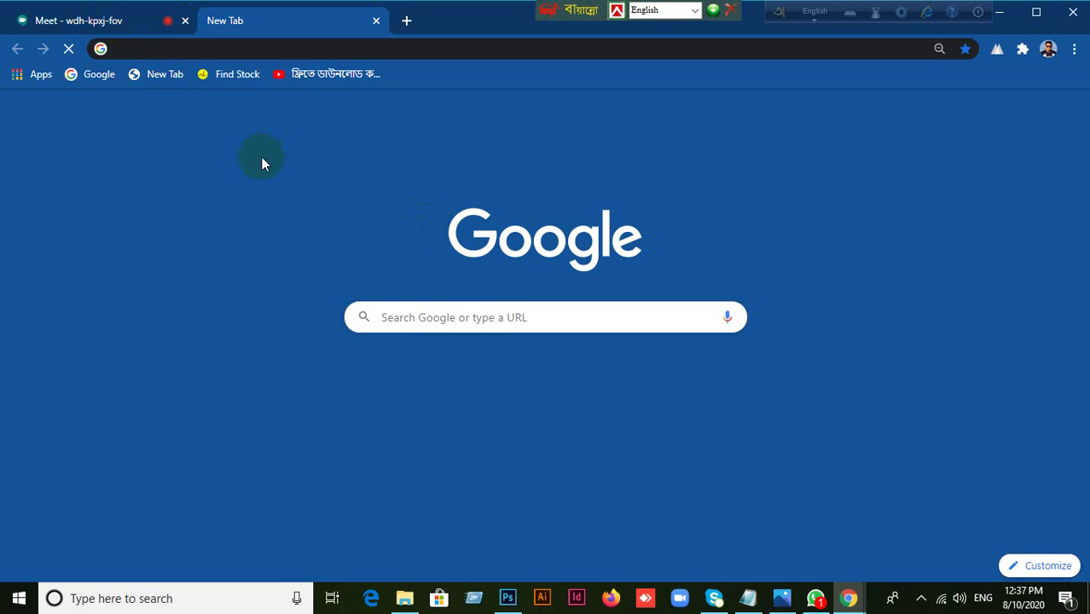
left_click(130, 32)
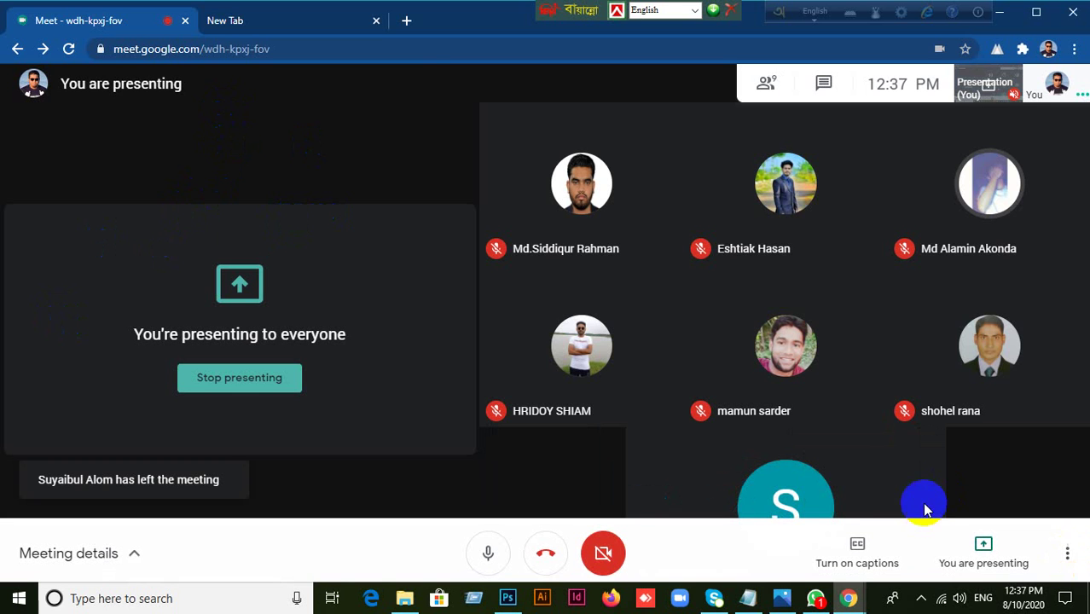
left_click(407, 20)
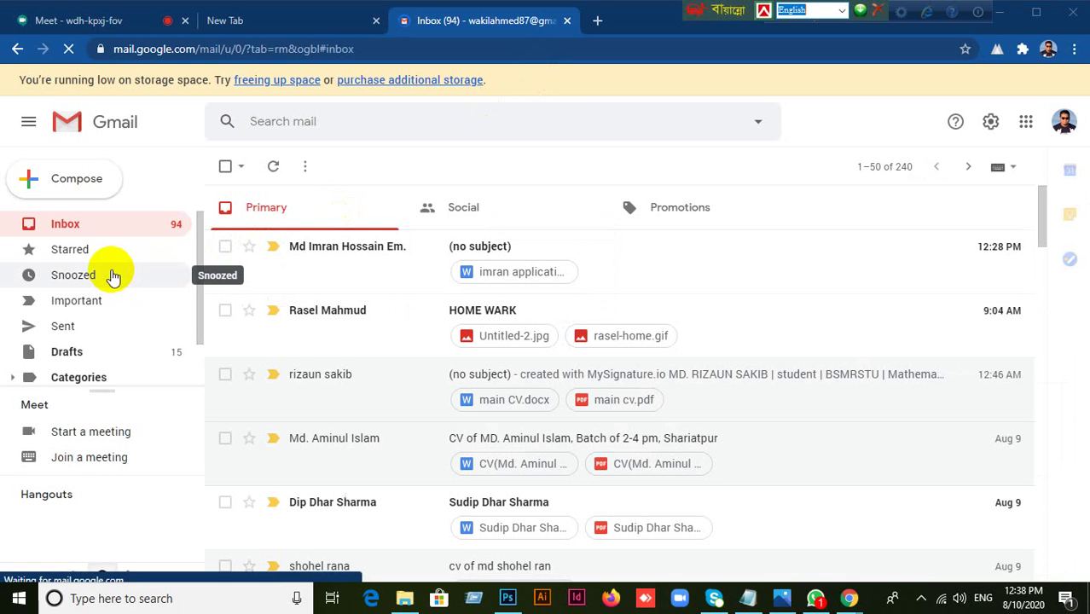
Step: Look through the Gmail inbox for the email with the class video link
scroll(111, 275, "down", 2)
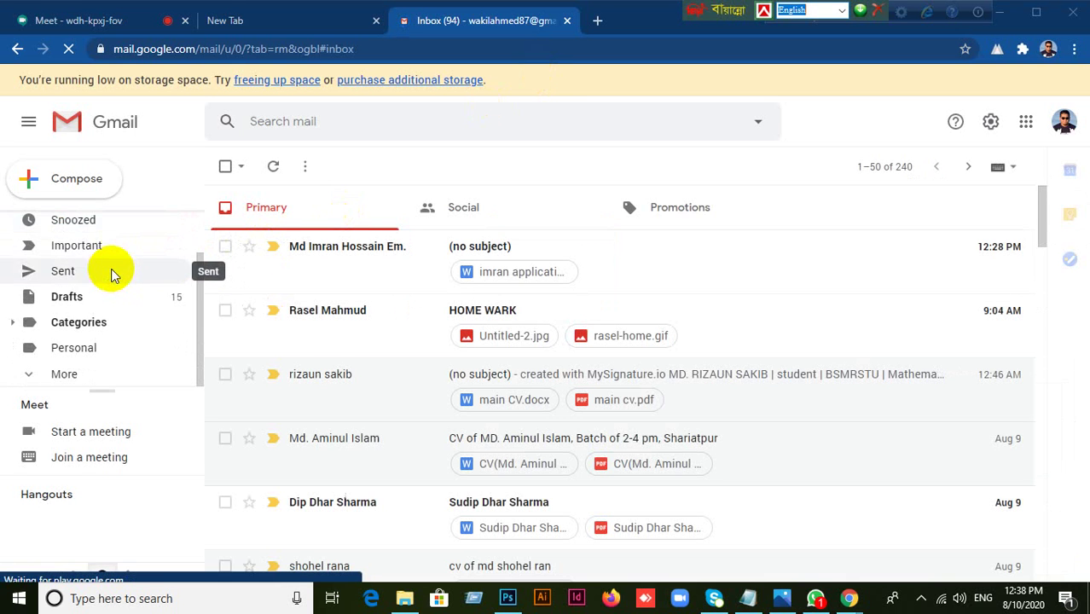
scroll(477, 384, "down", 1)
scroll(484, 387, "down", 3)
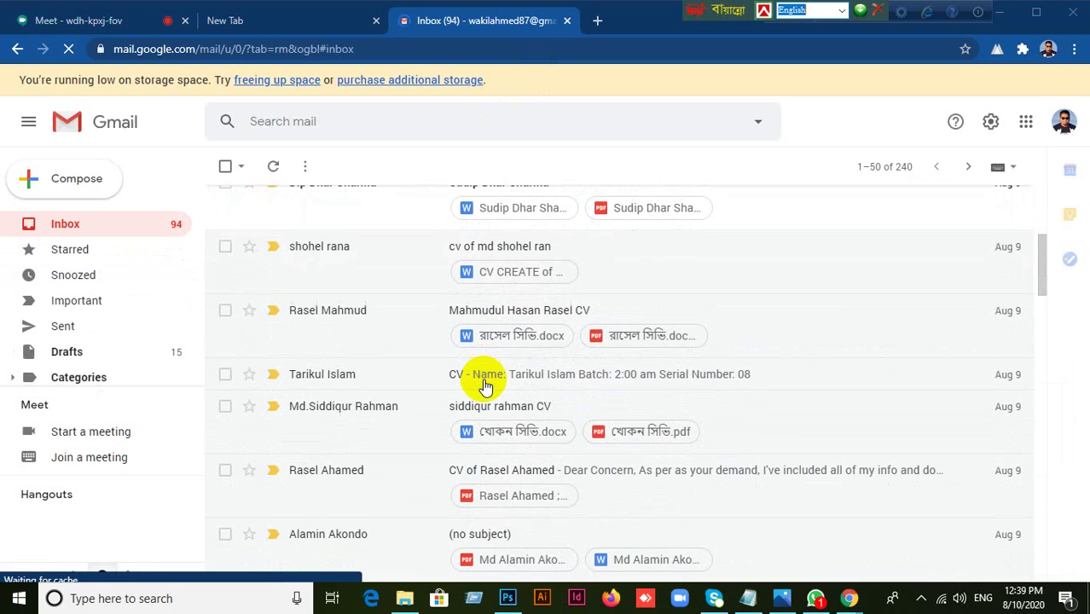
scroll(484, 387, "down", 2)
scroll(372, 408, "down", 3)
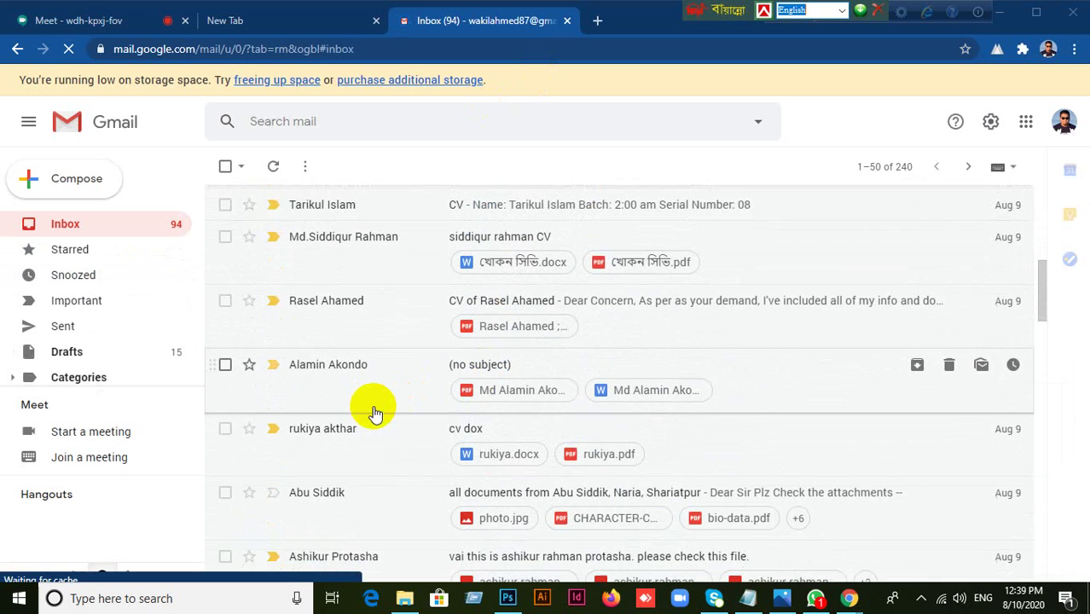
scroll(375, 412, "down", 4)
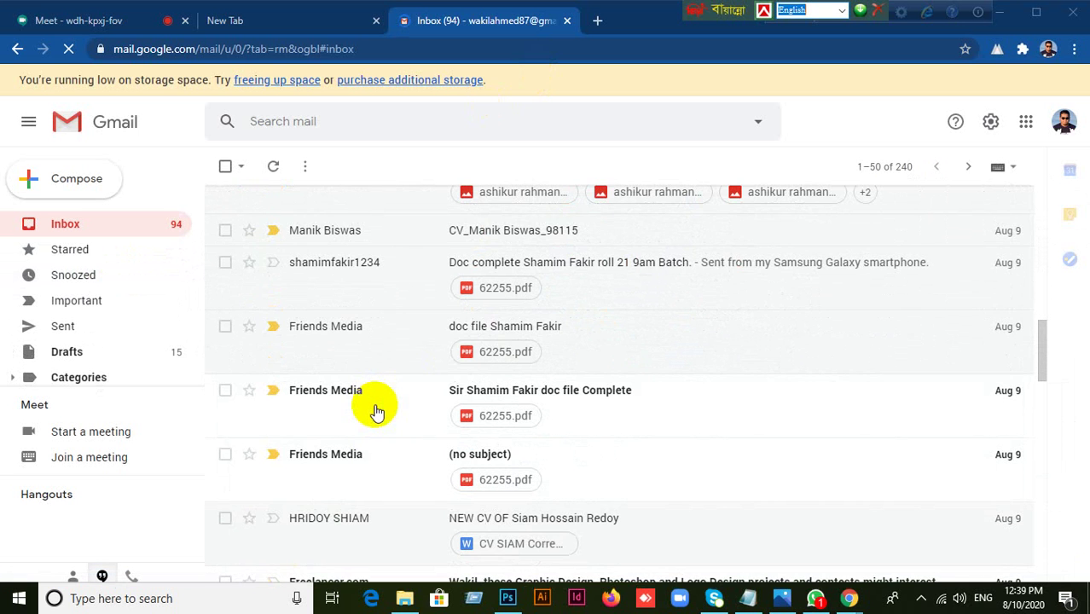
scroll(628, 406, "down", 4)
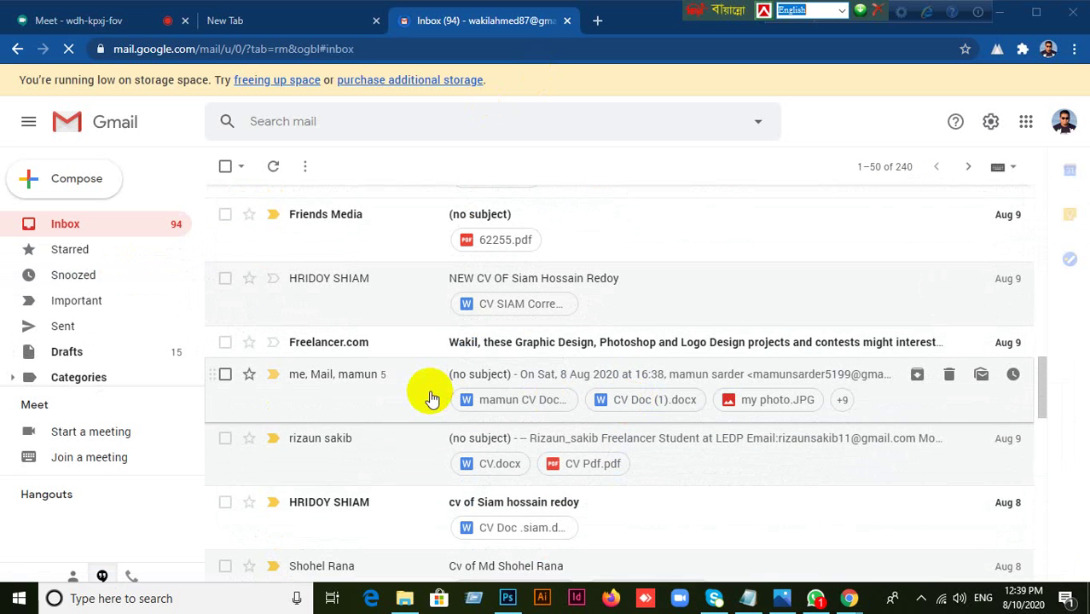
scroll(433, 398, "down", 4)
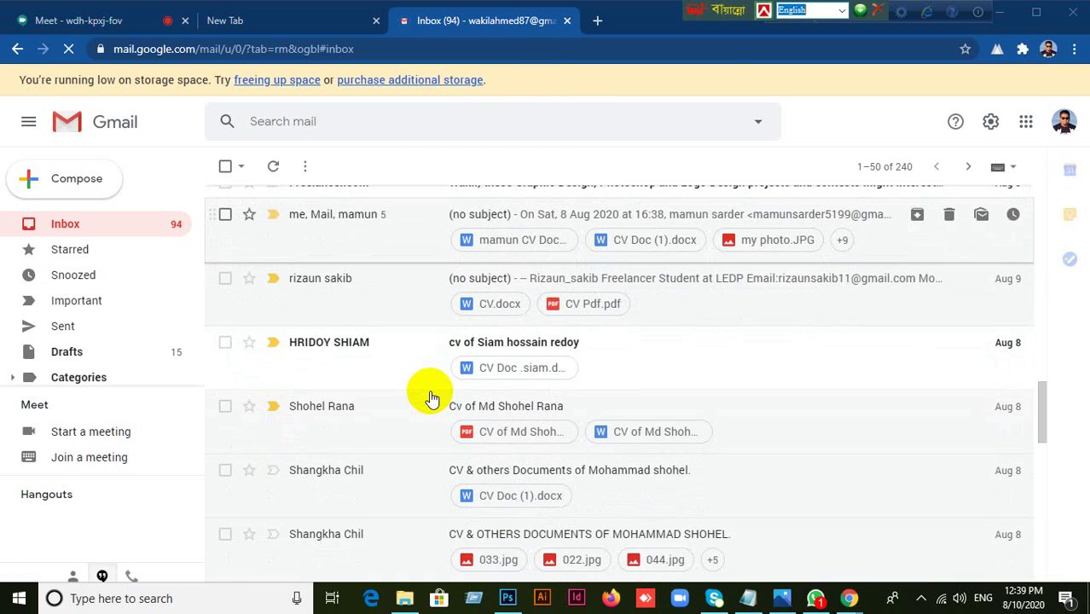
scroll(433, 398, "down", 2)
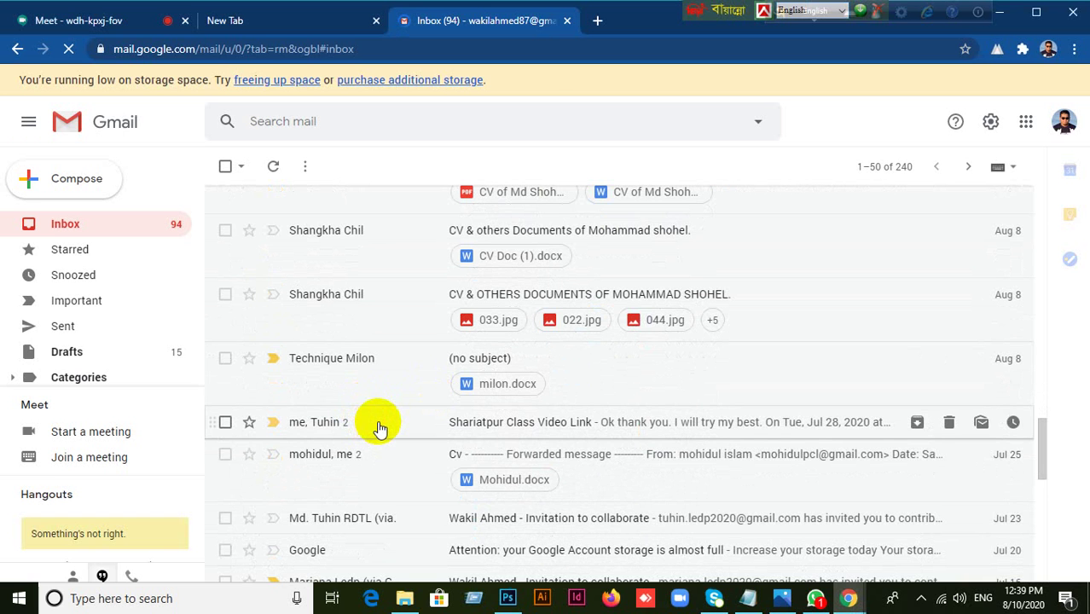
Step: Open the email "Shariatpur Class Video Link" and view its conversation
left_click(469, 237)
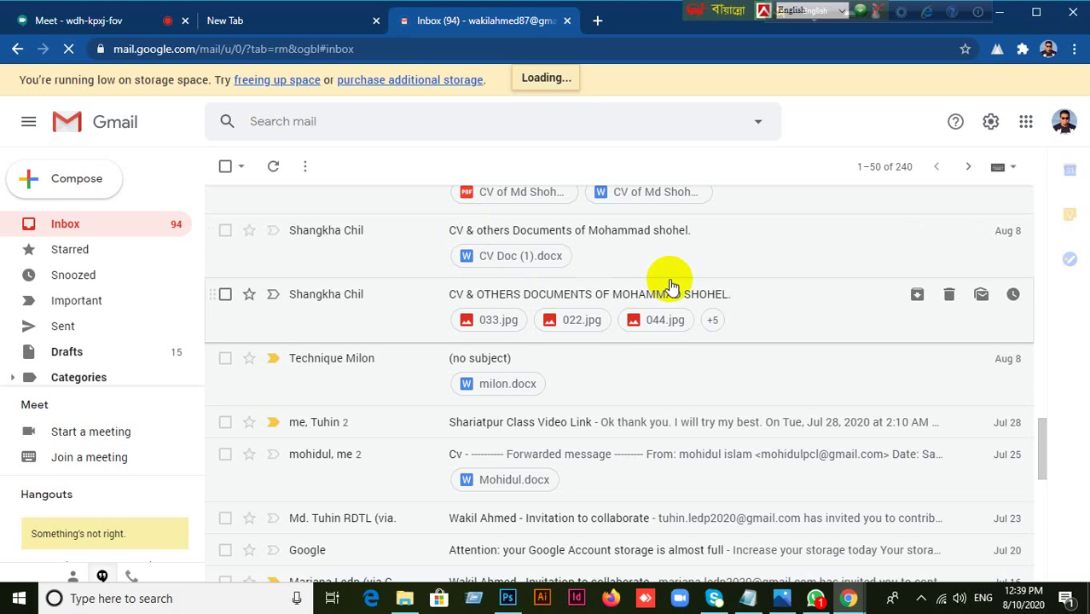
scroll(670, 284, "up", 6)
scroll(670, 284, "up", 4)
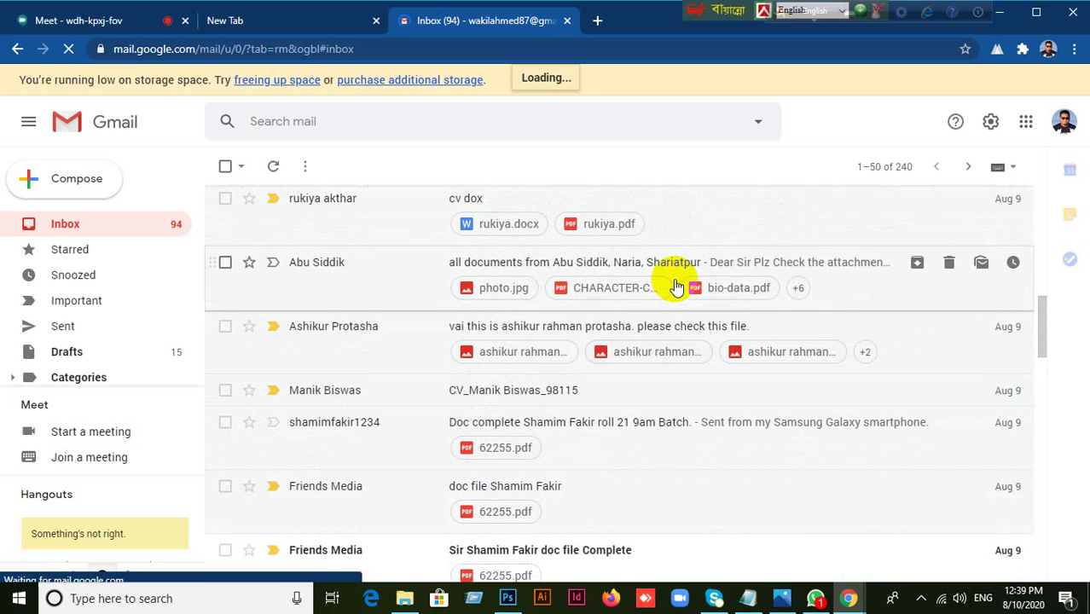
scroll(664, 282, "up", 2)
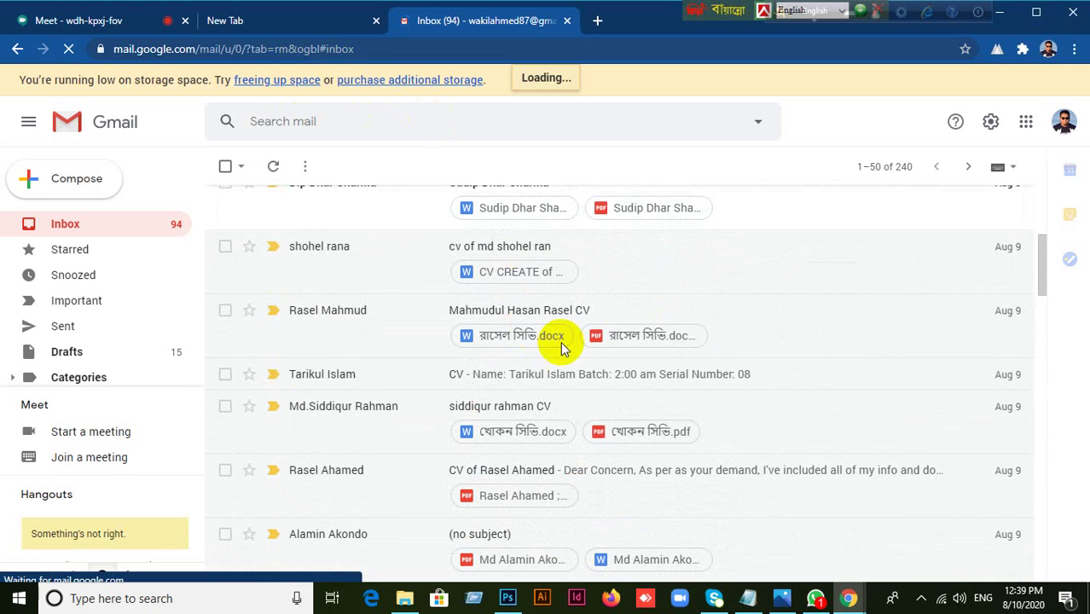
left_click(682, 341)
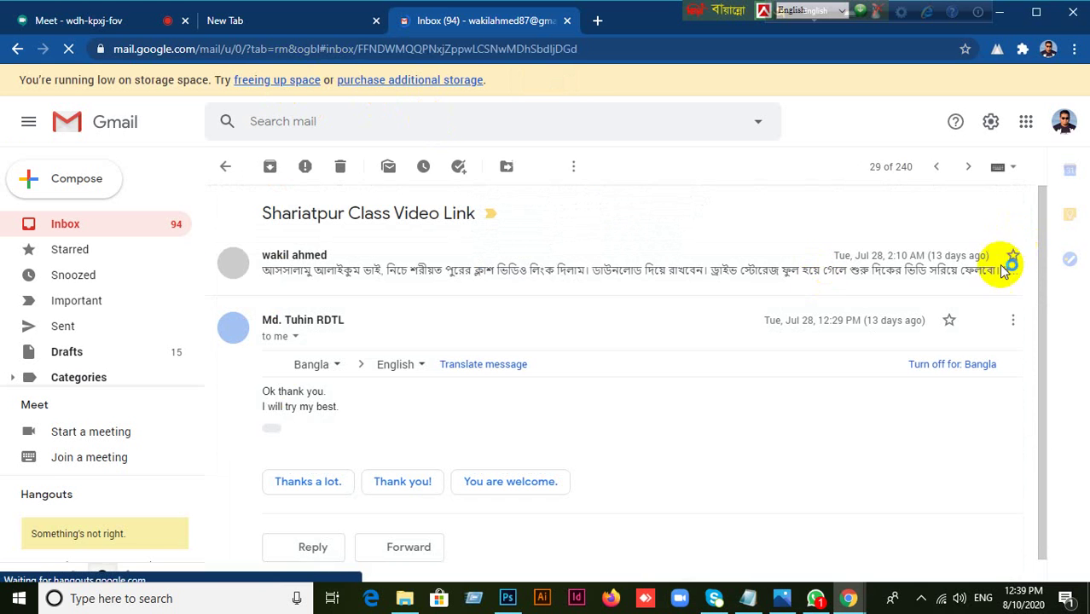
scroll(646, 339, "down", 1)
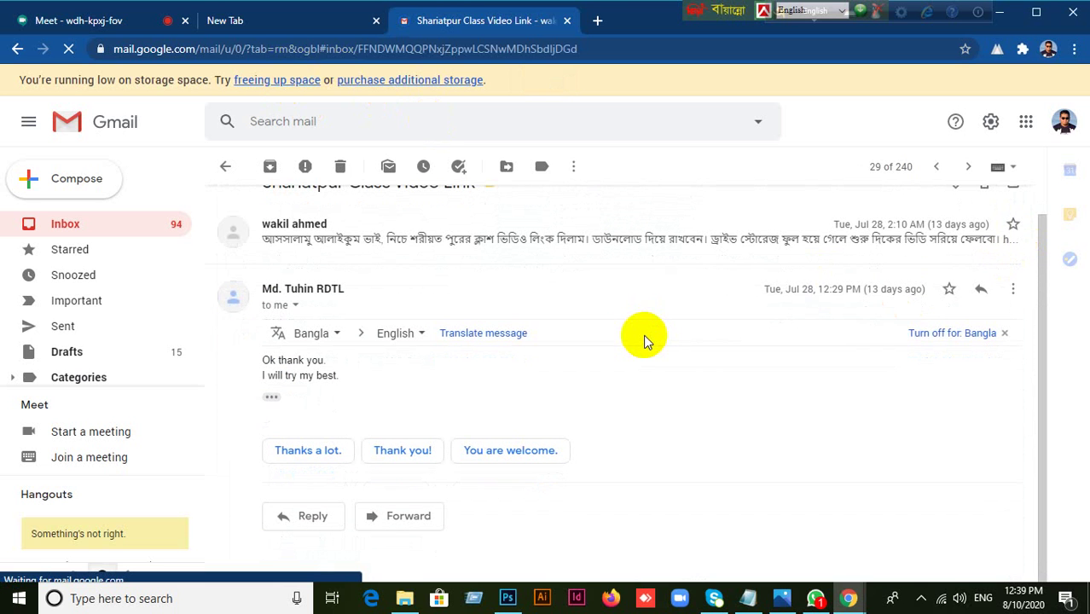
Step: Try to close the Gmail tab, cancel leaving the site, and switch back to Photoshop
left_click(567, 20)
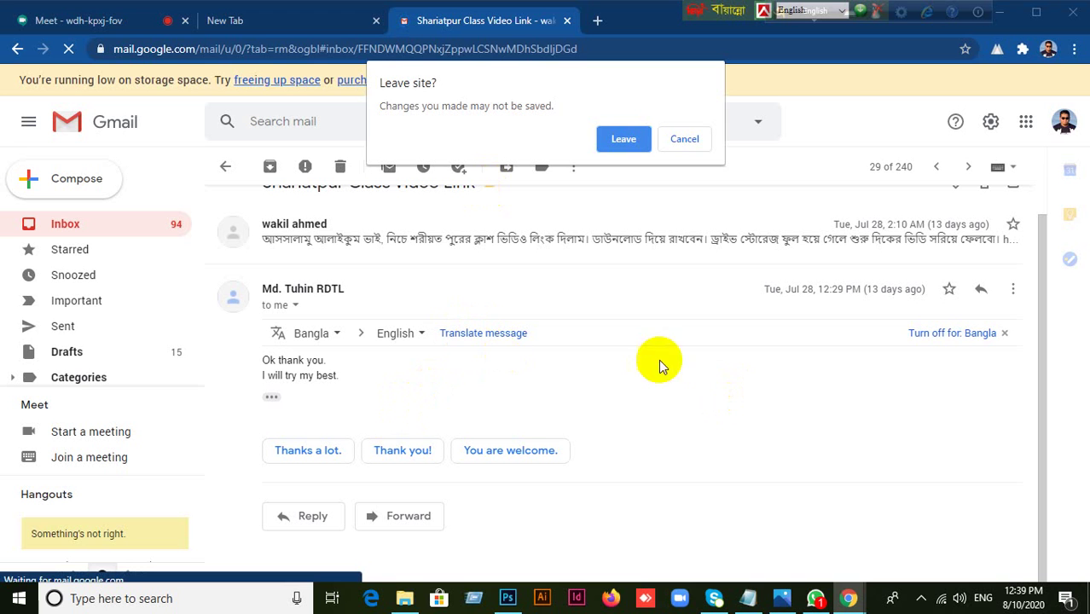
left_click(680, 143)
left_click(310, 28)
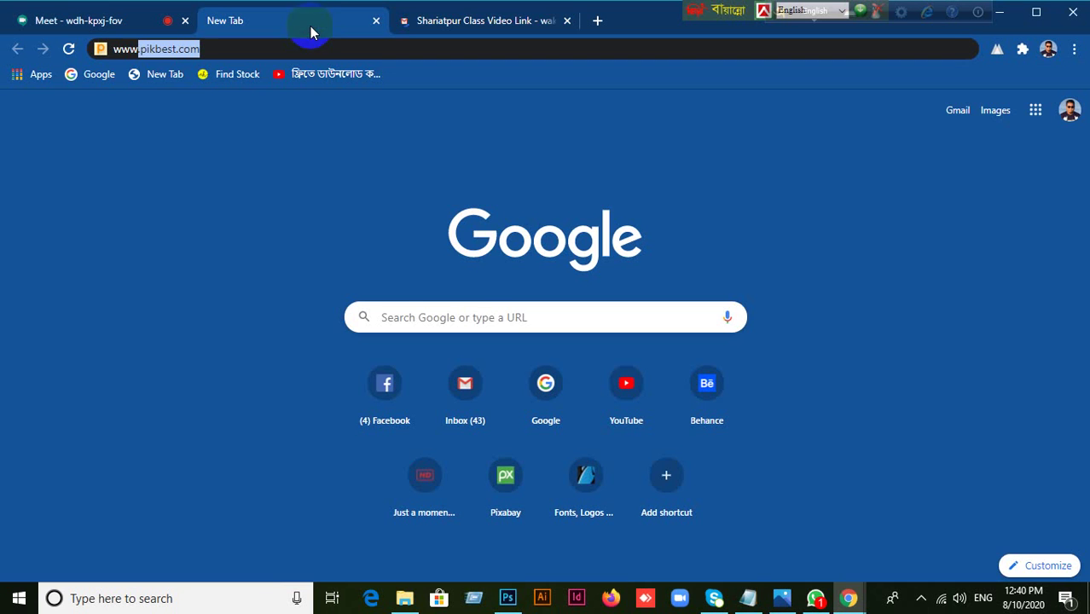
left_click(507, 598)
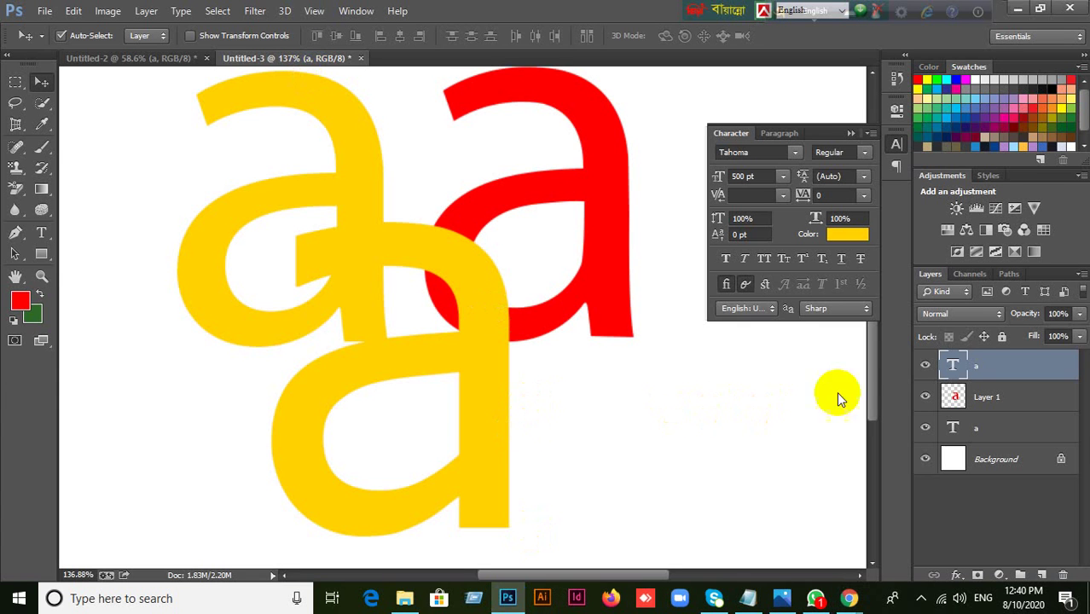
Step: Activate the Pen tool and view its path operation options
left_click(15, 238)
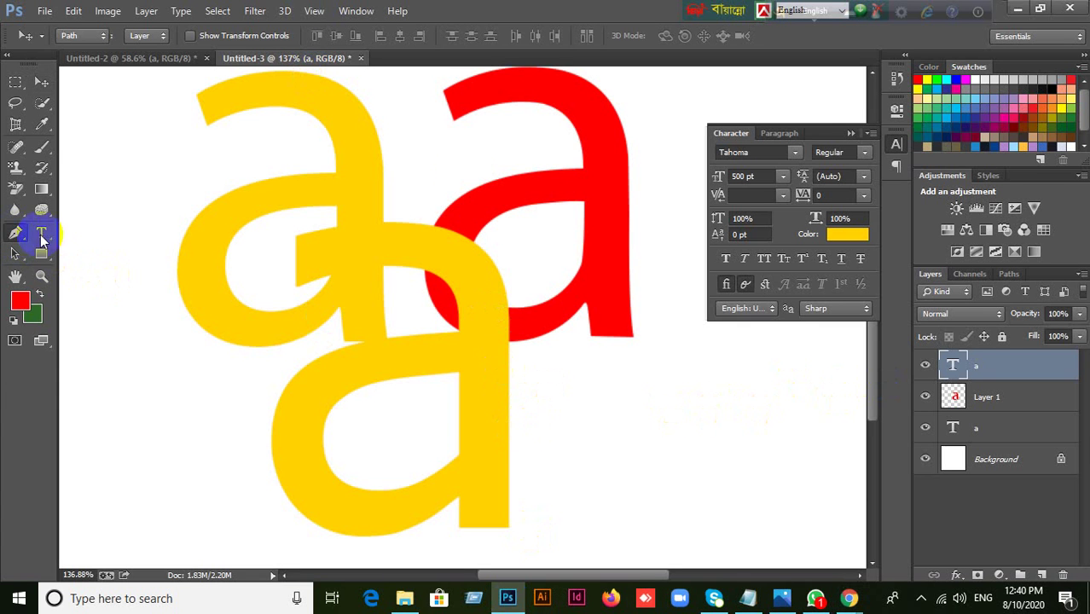
left_click(393, 41)
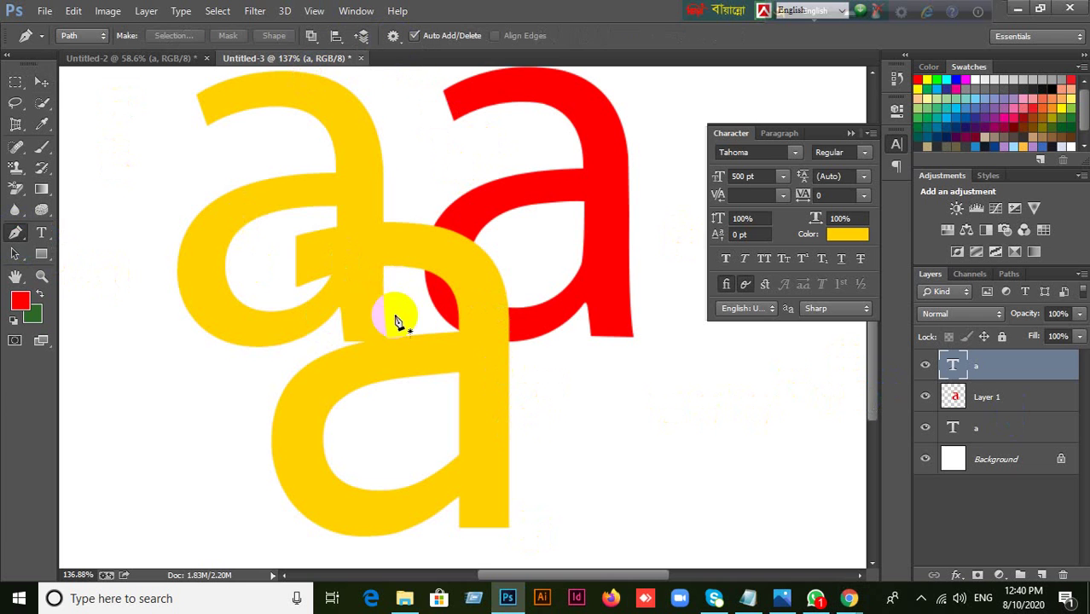
left_click(311, 37)
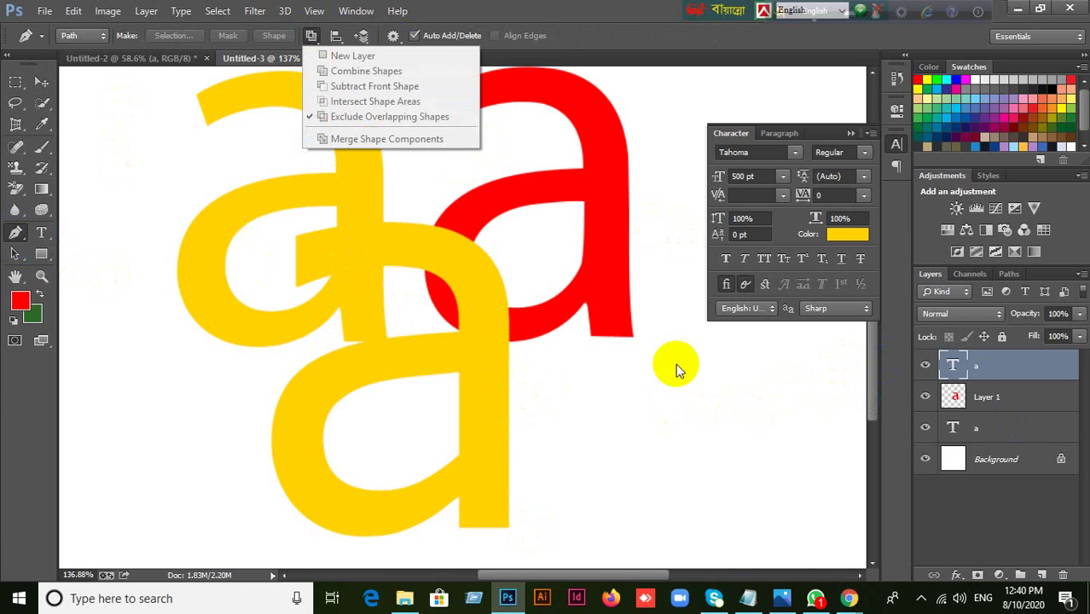
left_click(38, 75)
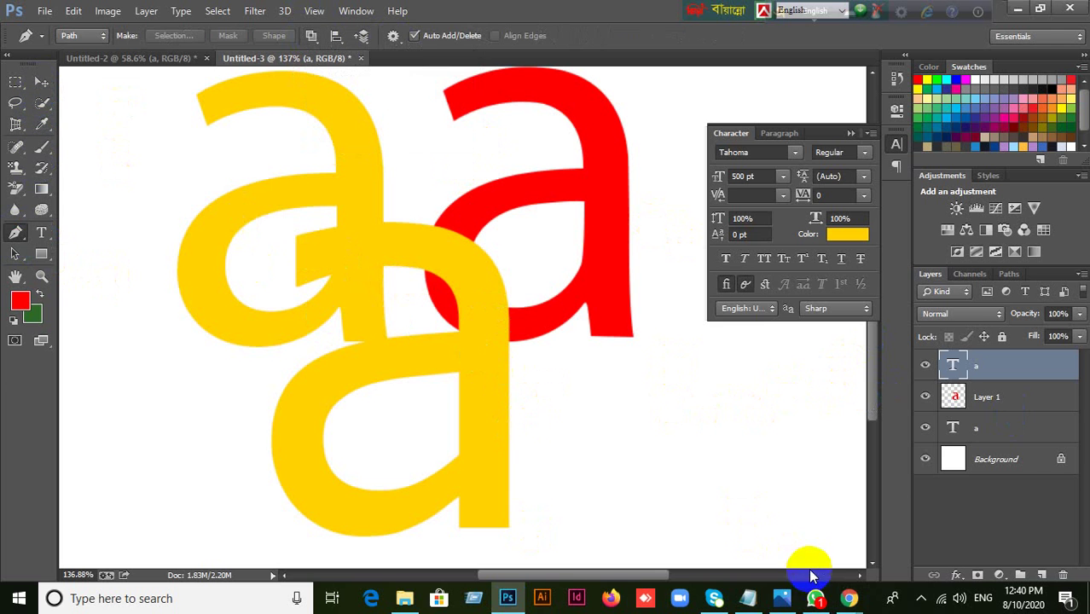
mouse_move(849, 599)
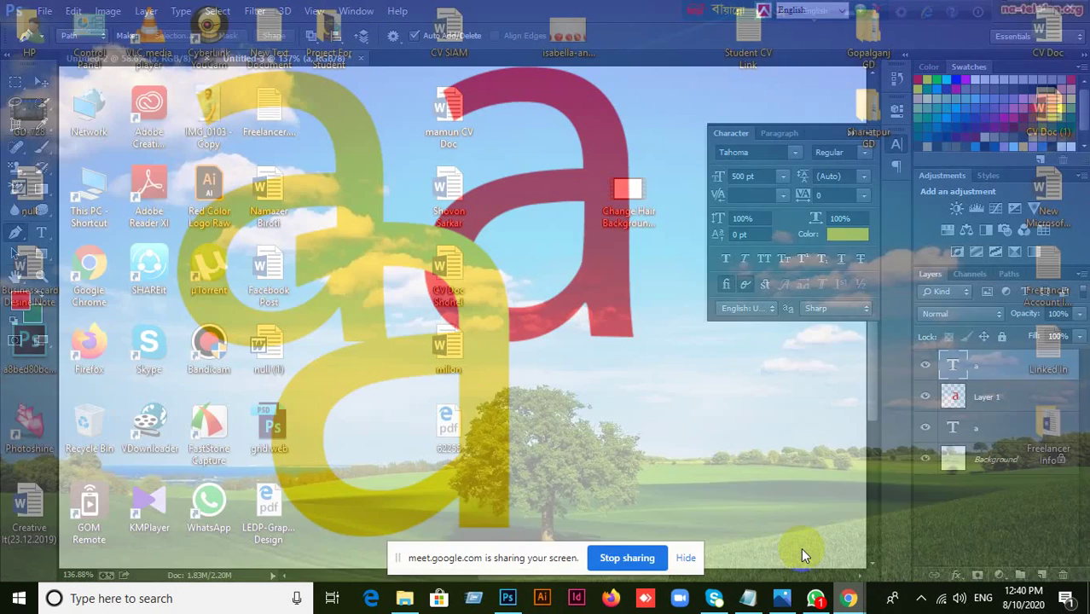
left_click(801, 548)
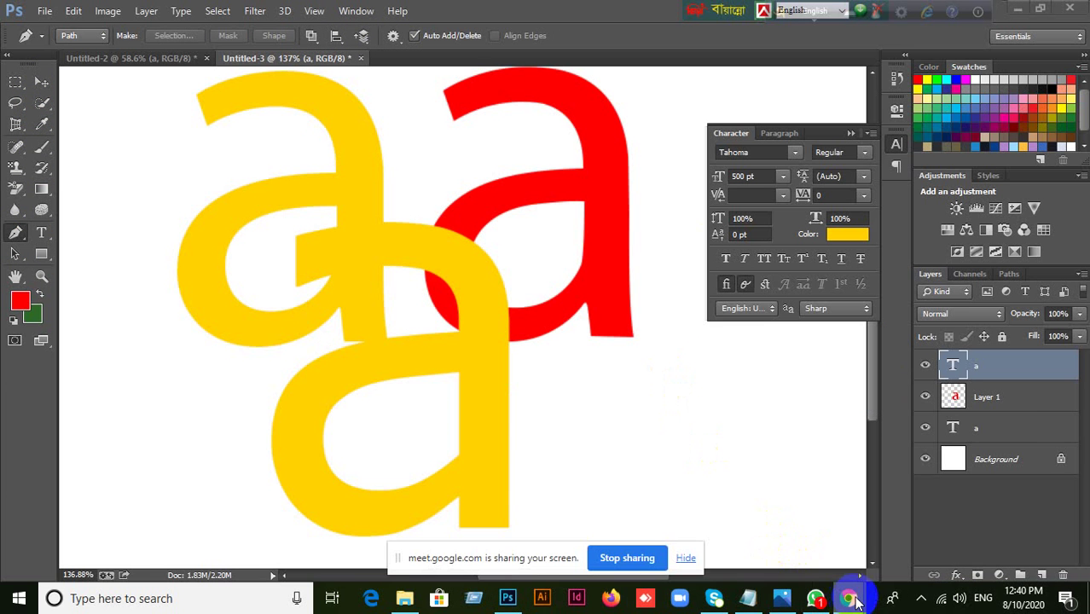
mouse_move(849, 600)
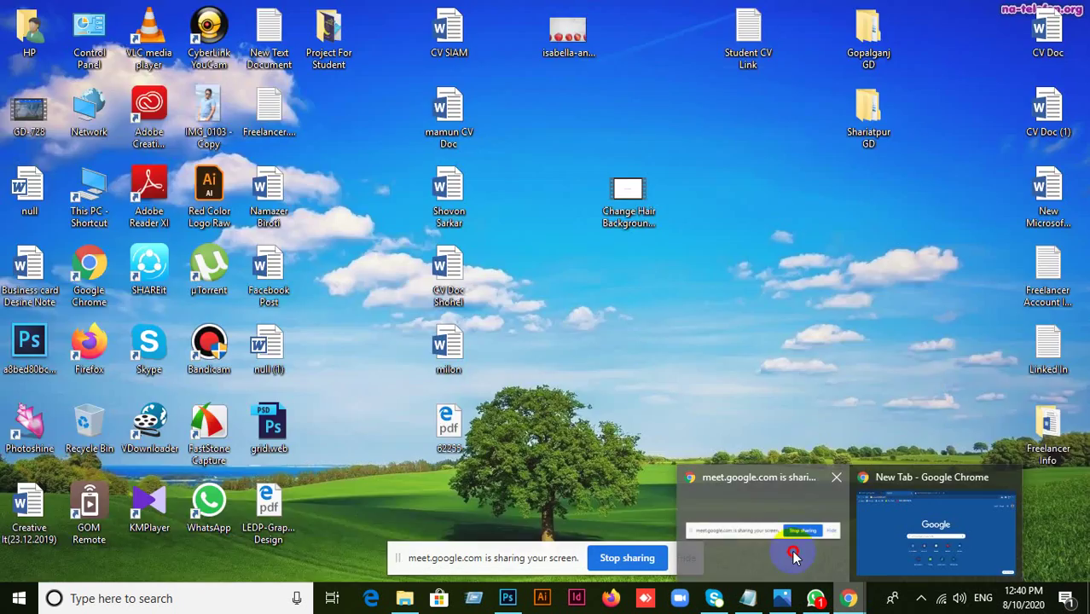
left_click(791, 550)
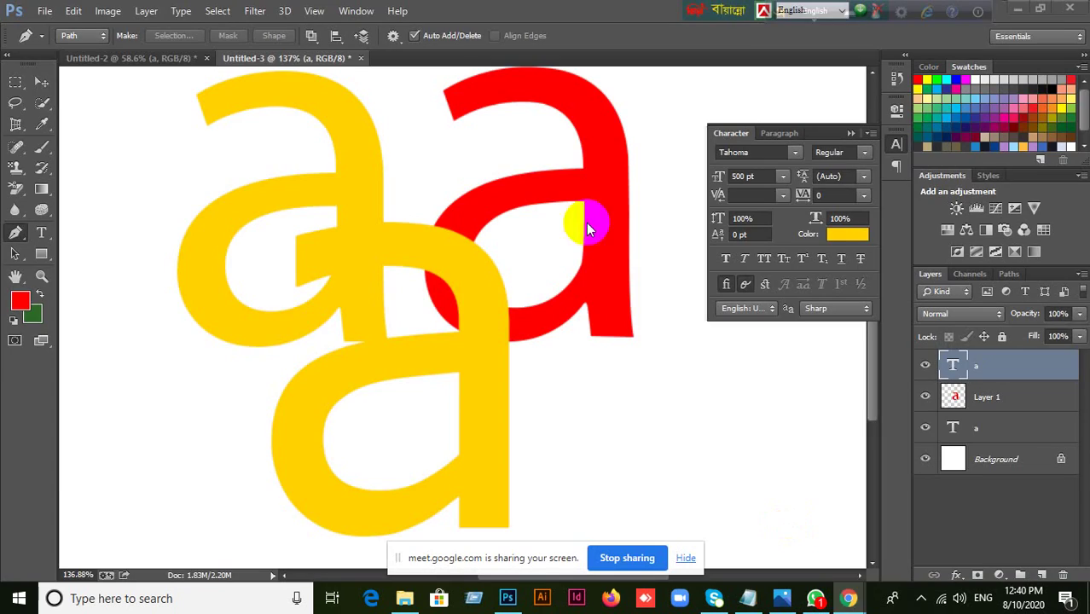
mouse_move(851, 601)
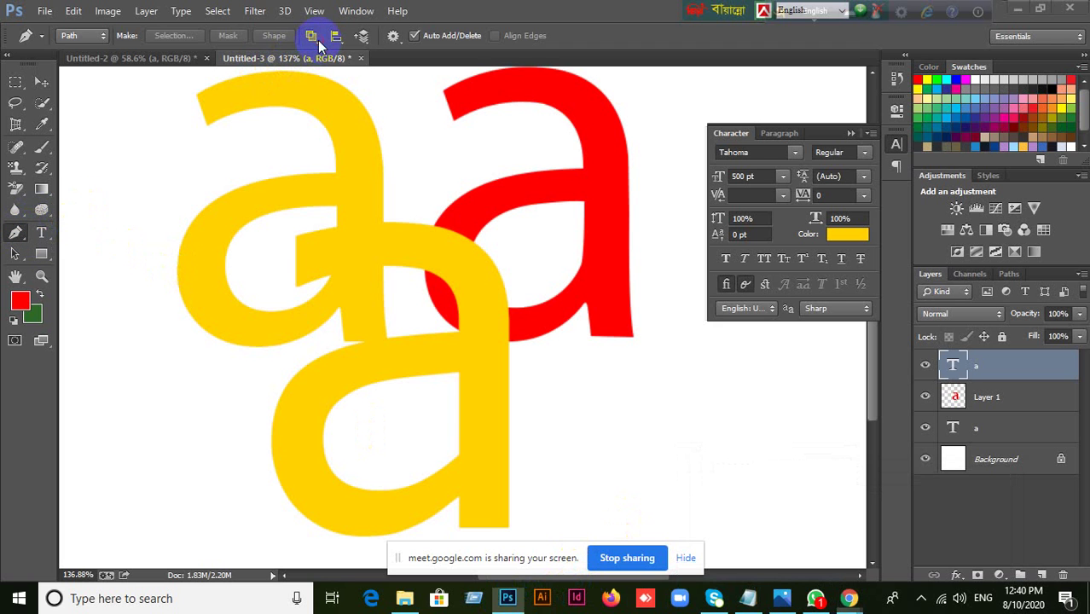
Step: Set the Pen tool's path operation to Exclude Overlapping Shapes
left_click(314, 40)
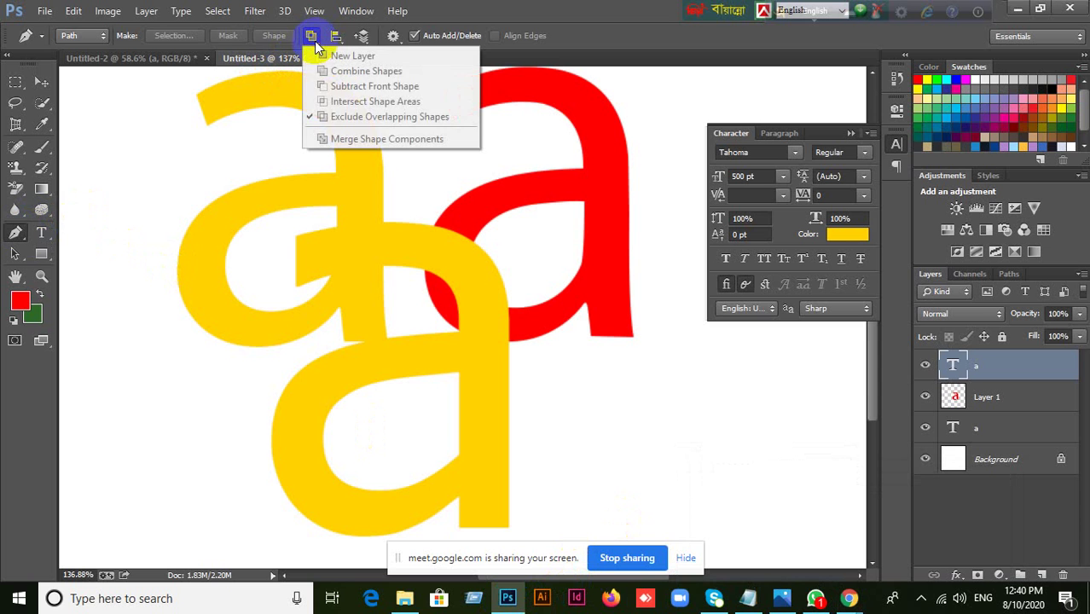
left_click(332, 120)
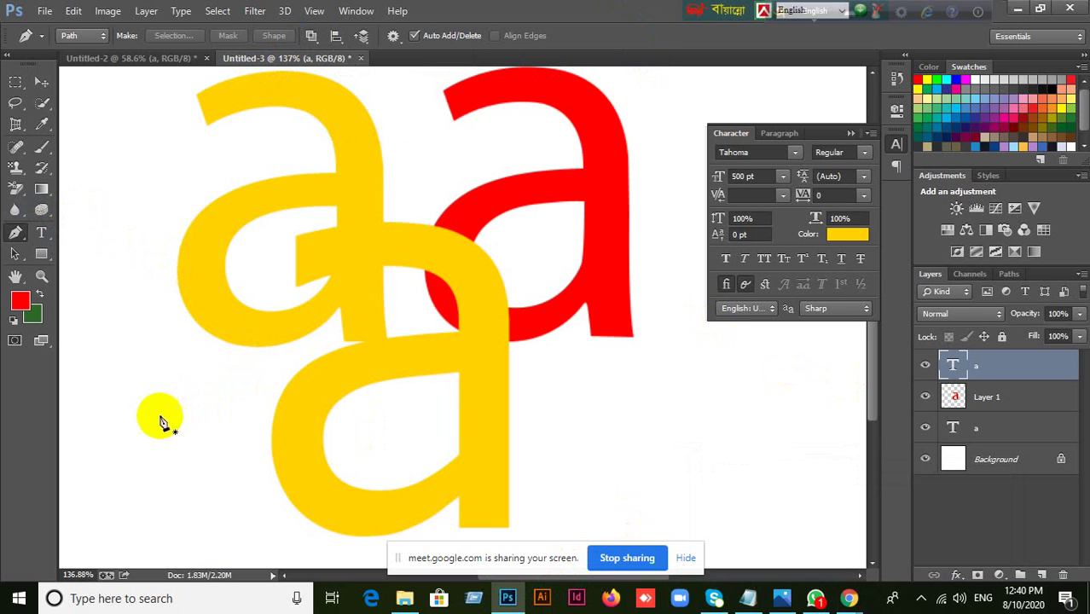
left_click(312, 39)
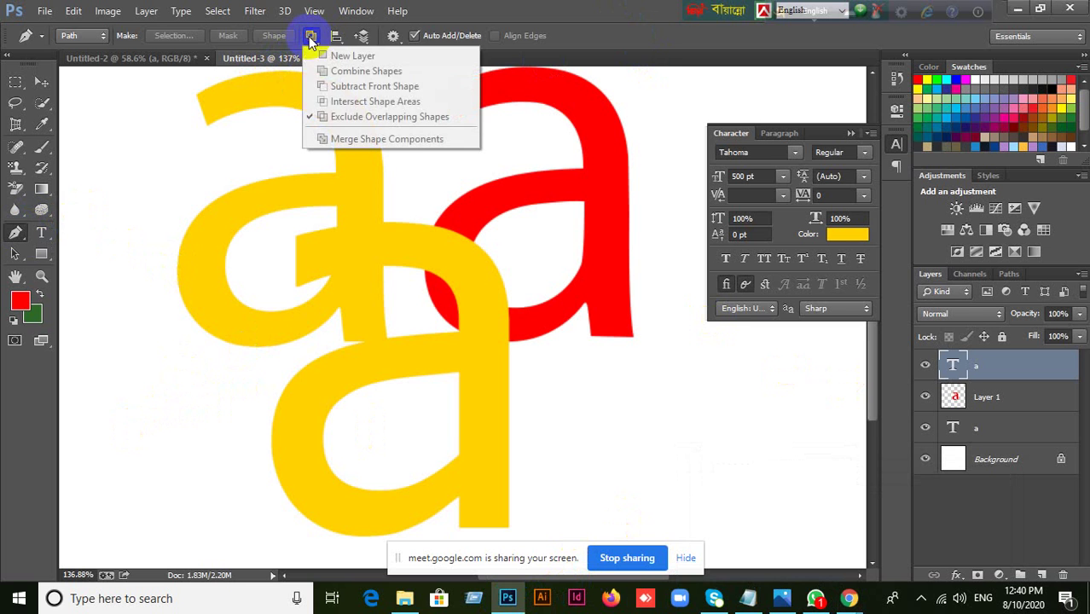
left_click(357, 116)
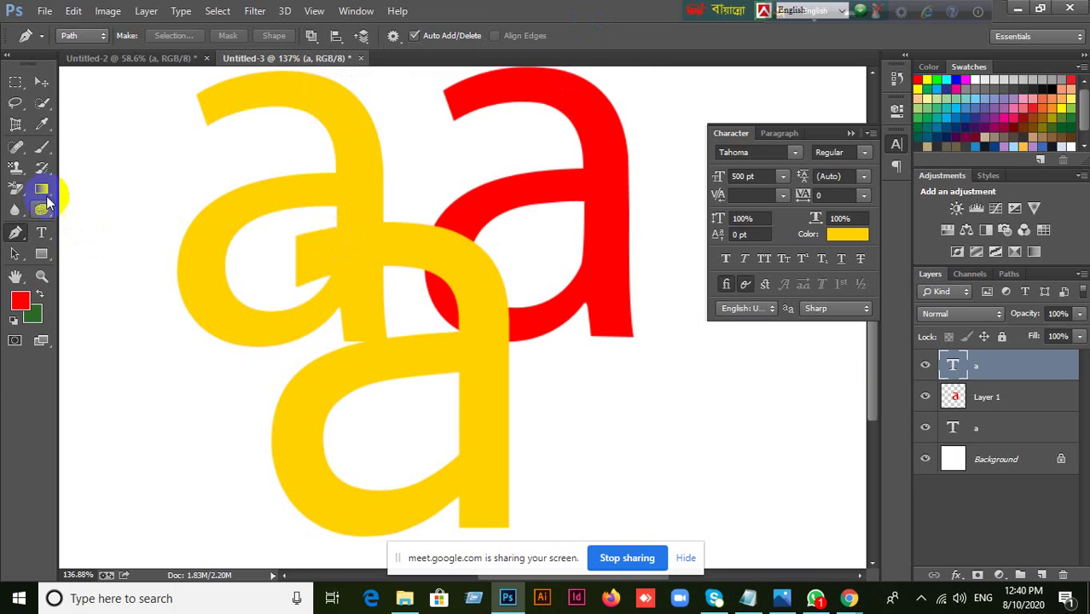
Step: Activate the Move tool and collapse the Character settings to clear the canvas area
left_click(41, 83)
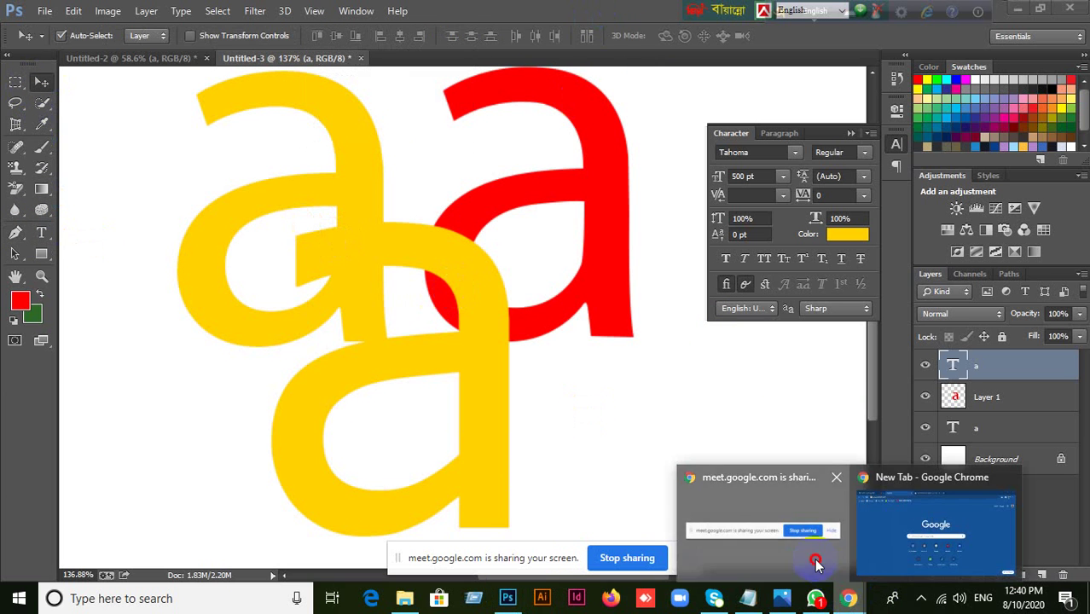
left_click(816, 563)
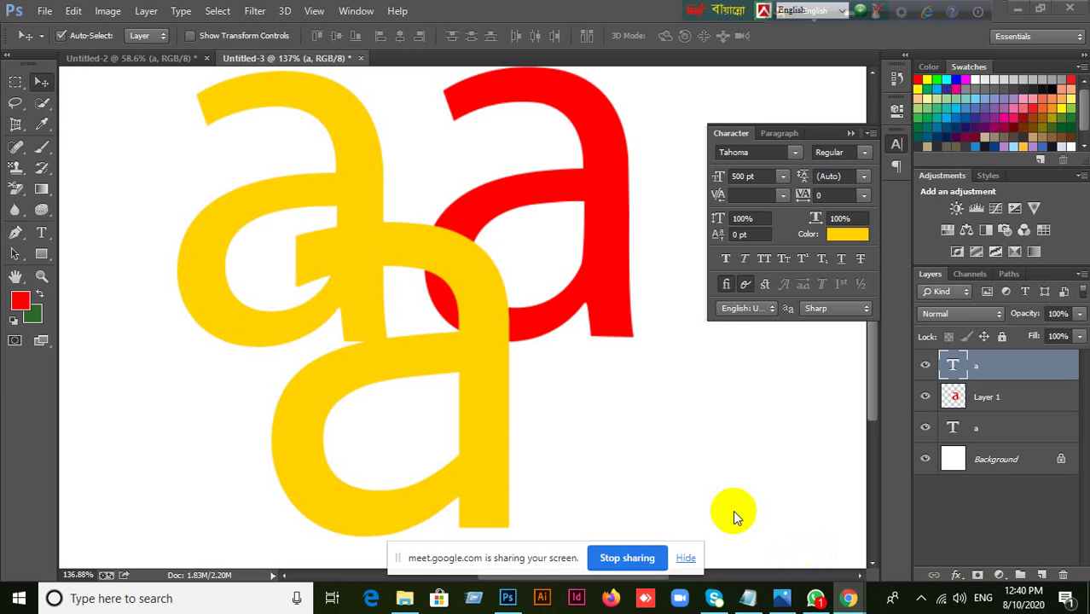
left_click(847, 135)
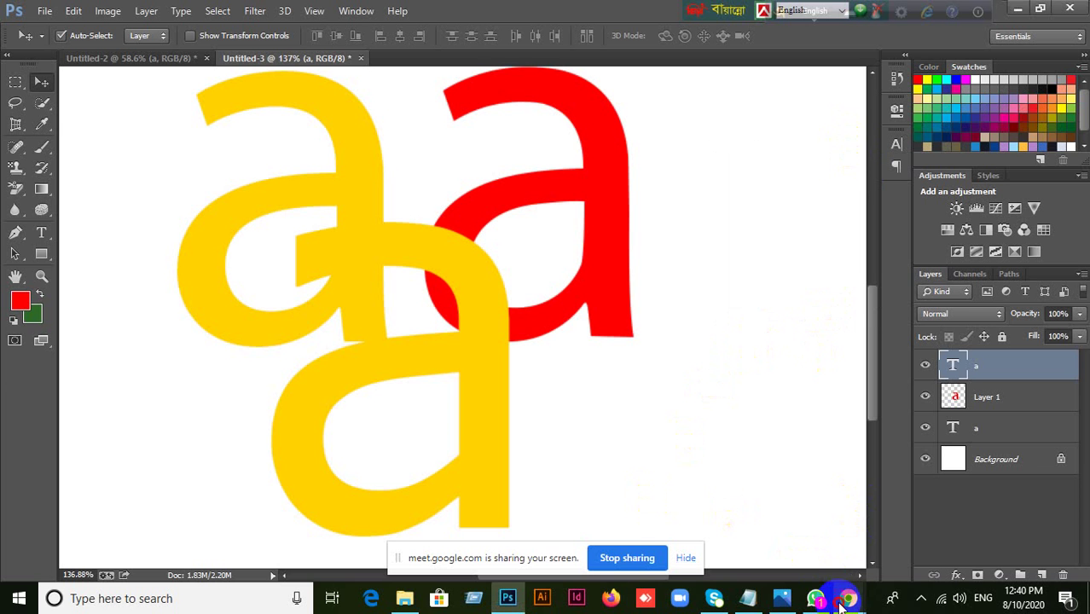
Step: Switch to the Chrome browser window and close the tab showing the "Shariatpur Class Video Link" email
mouse_move(856, 579)
left_click(913, 529)
type("www.")
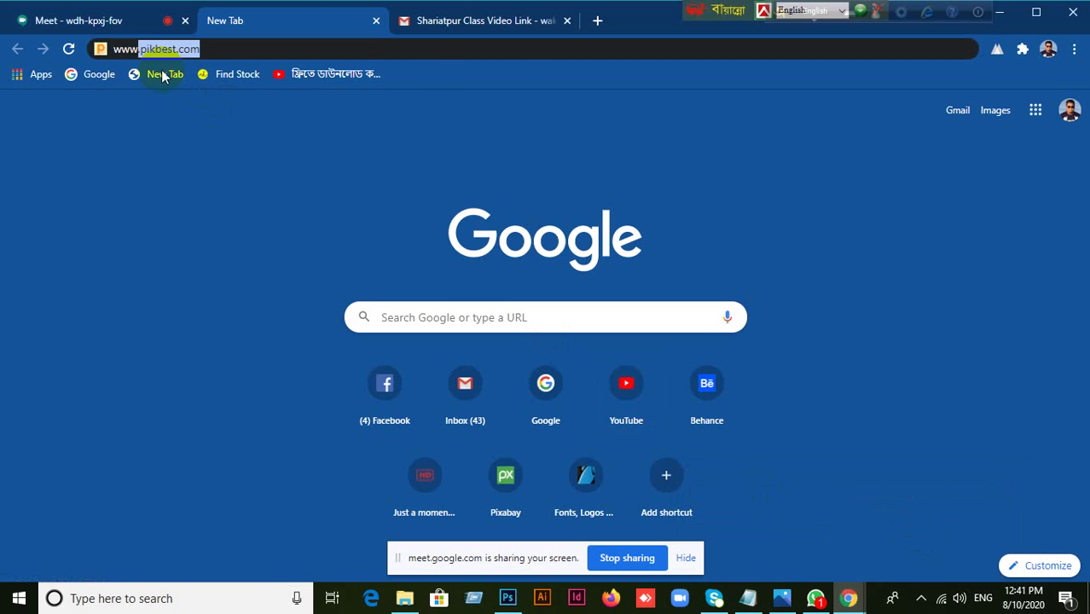
left_click(488, 25)
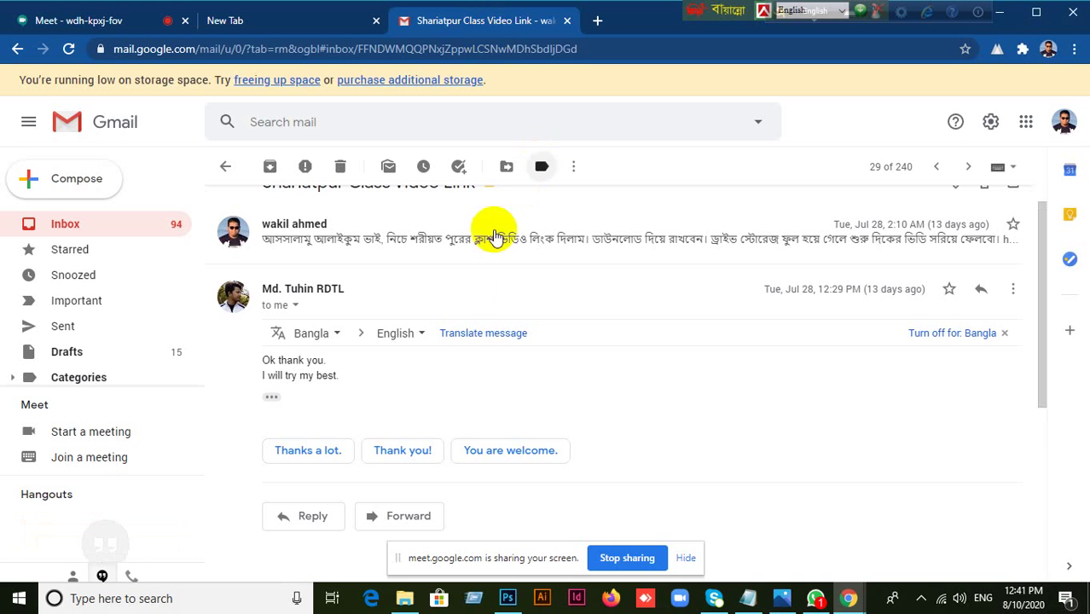
left_click(568, 25)
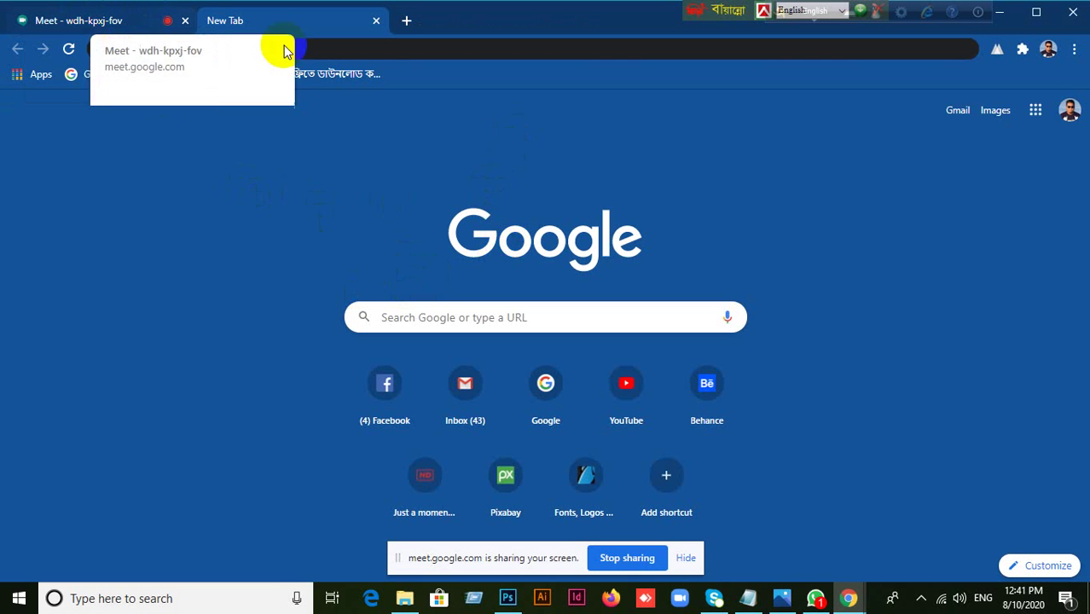
Step: Open the Gmail inbox from the new tab and hide the meet.google.com screen-sharing notice
left_click(959, 115)
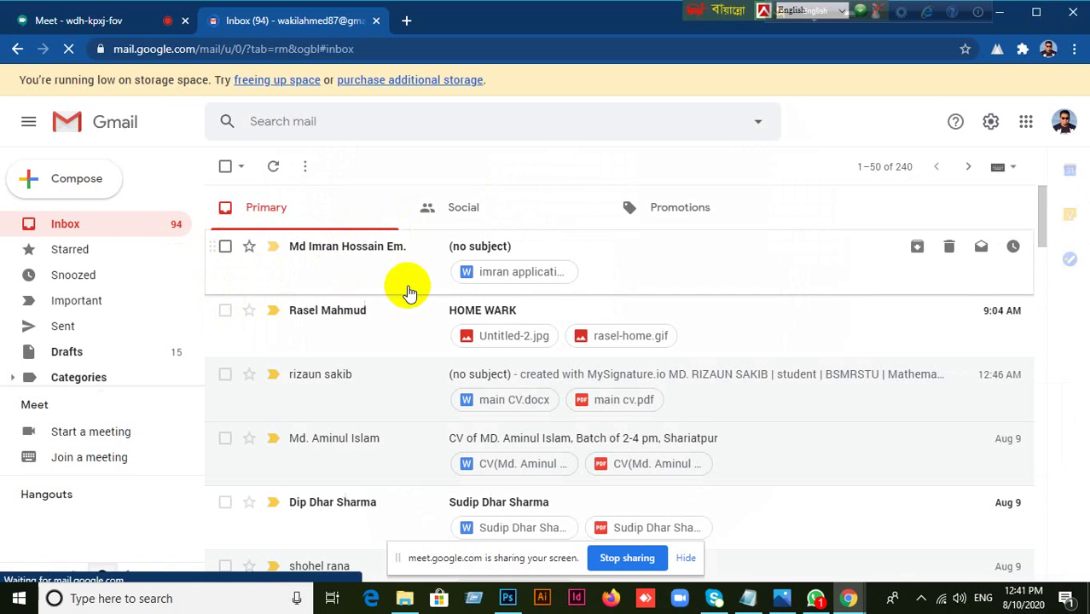
scroll(615, 350, "down", 3)
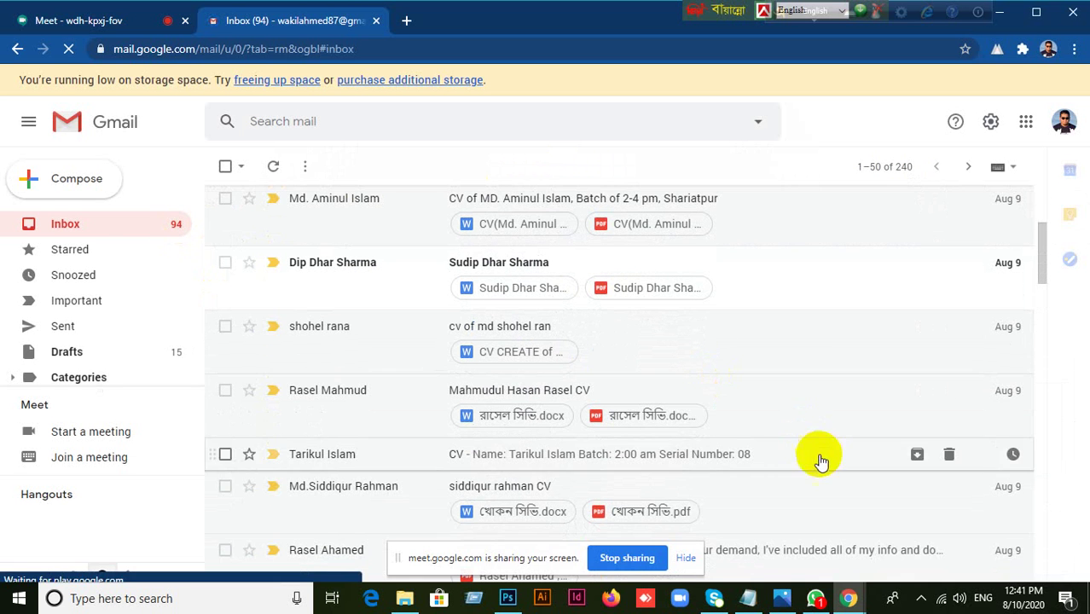
left_click(688, 559)
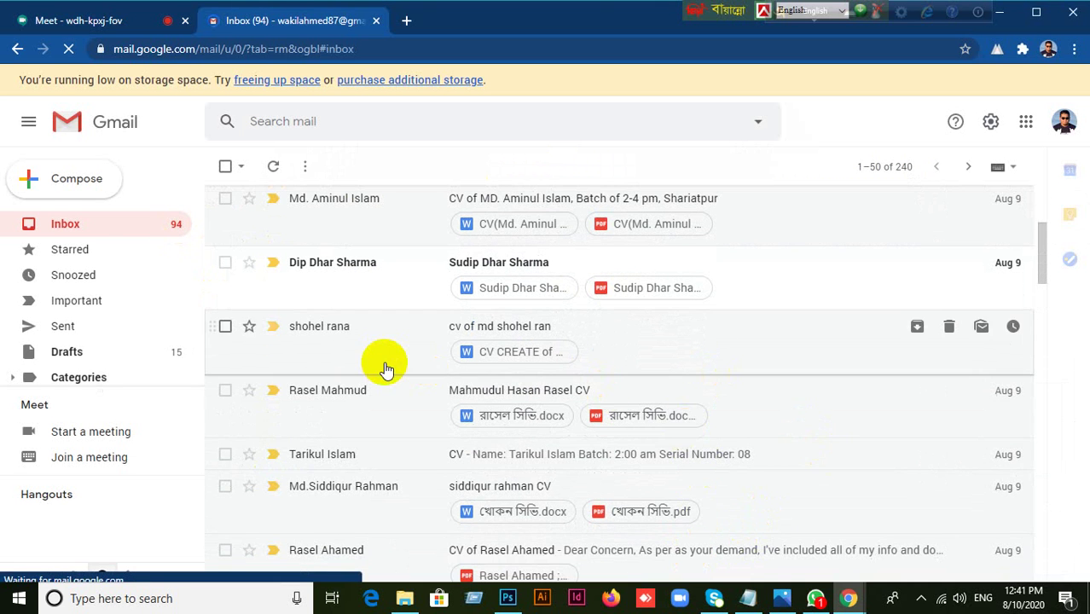
Step: Find the July 23 Google Drive "Invitation to collaborate" email in the inbox and open the shared folder it links to
scroll(383, 366, "down", 2)
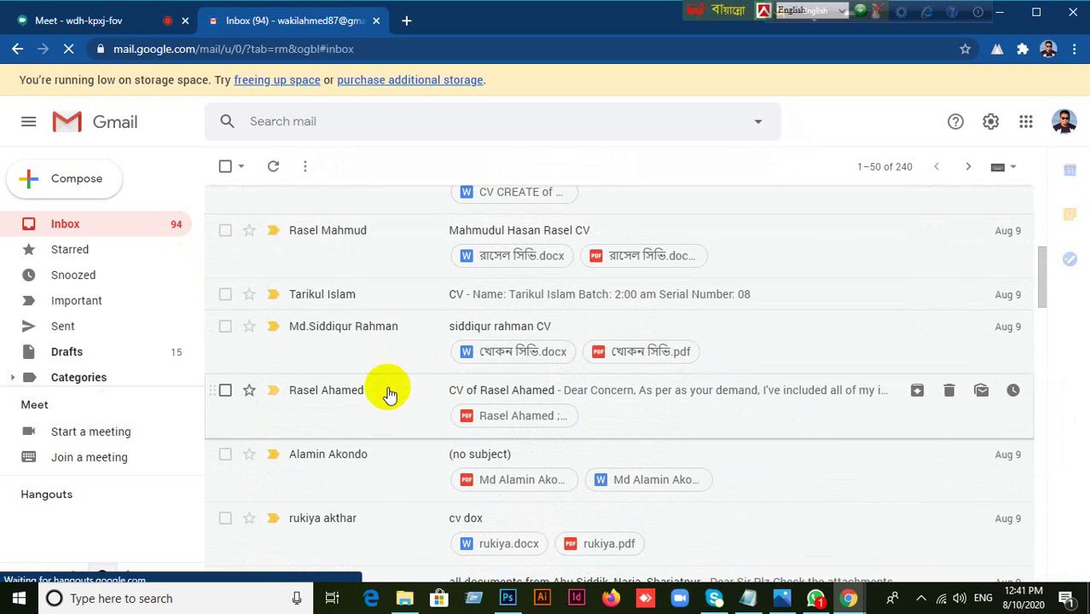
scroll(388, 395, "down", 4)
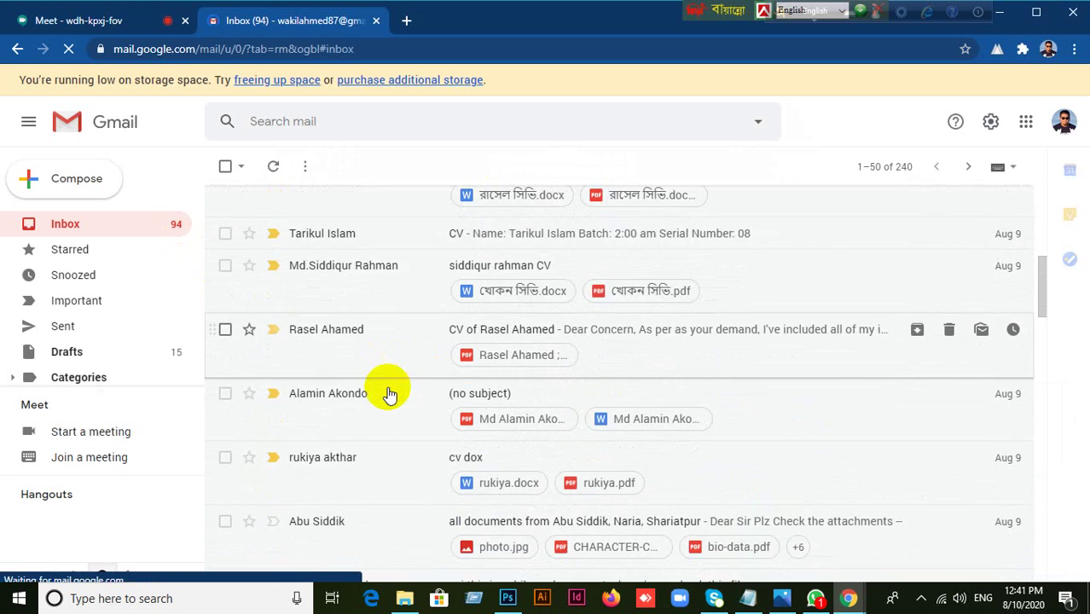
scroll(389, 394, "down", 3)
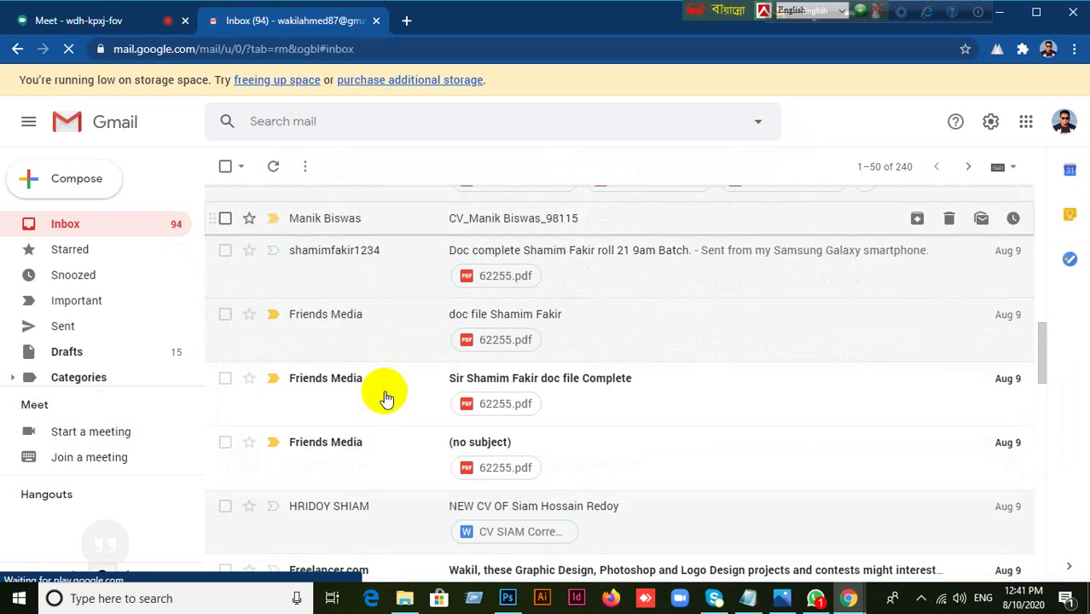
scroll(395, 398, "down", 4)
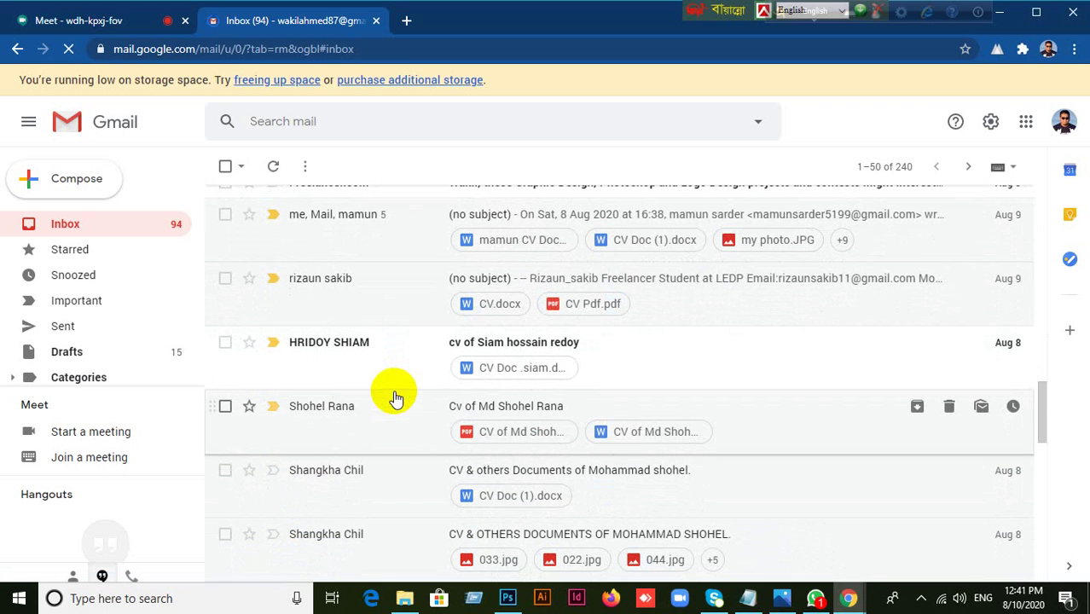
scroll(395, 398, "down", 4)
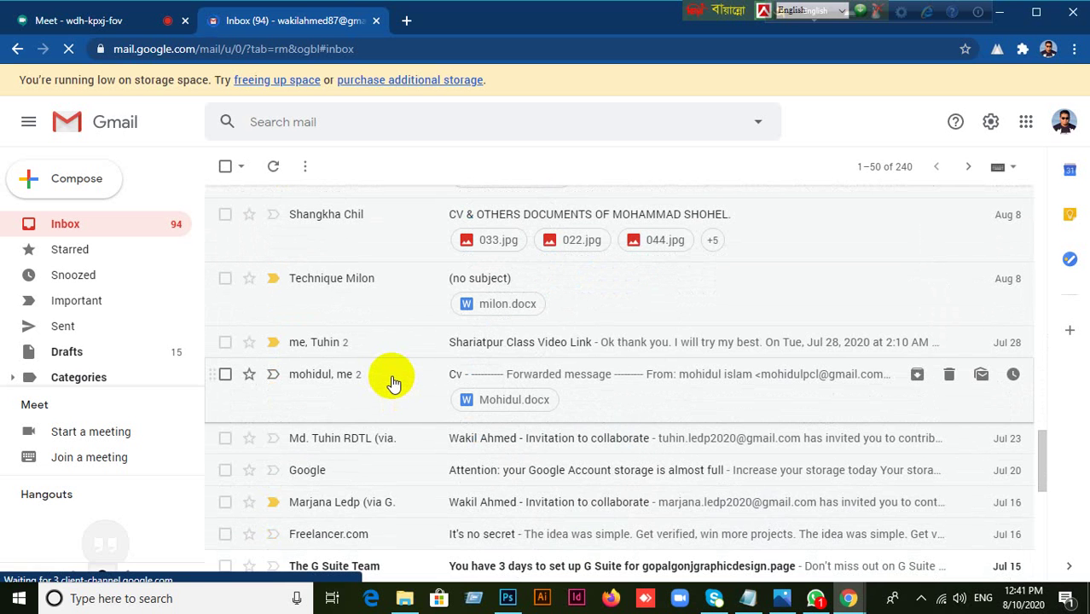
scroll(393, 383, "down", 1)
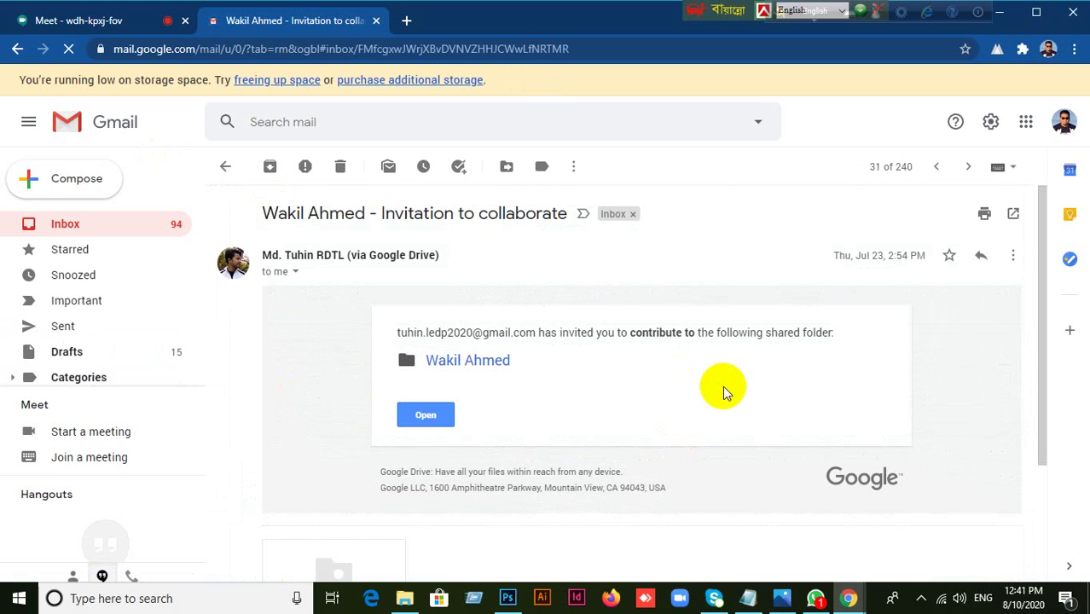
left_click(428, 415)
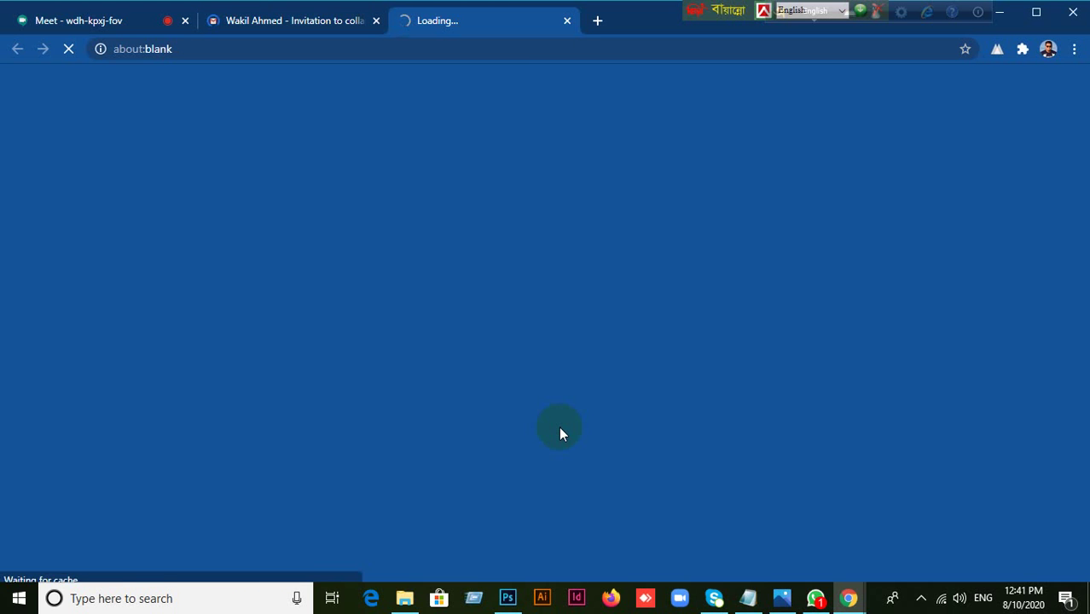